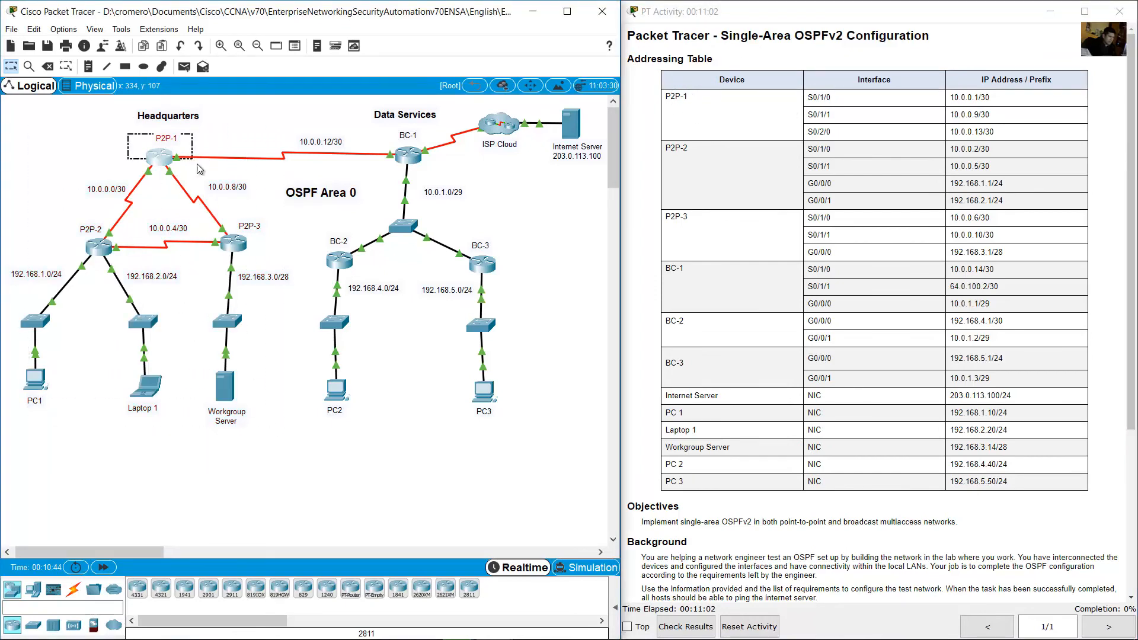
Step: Examine the P2P routers in the Headquarters network and the BC routers in the Data Services network of the topology
{"action": "left_click_drag", "start_coordinate": [127, 134], "coordinate": [191, 171]}
{"action": "left_click_drag", "start_coordinate": [48, 215], "coordinate": [115, 262]}
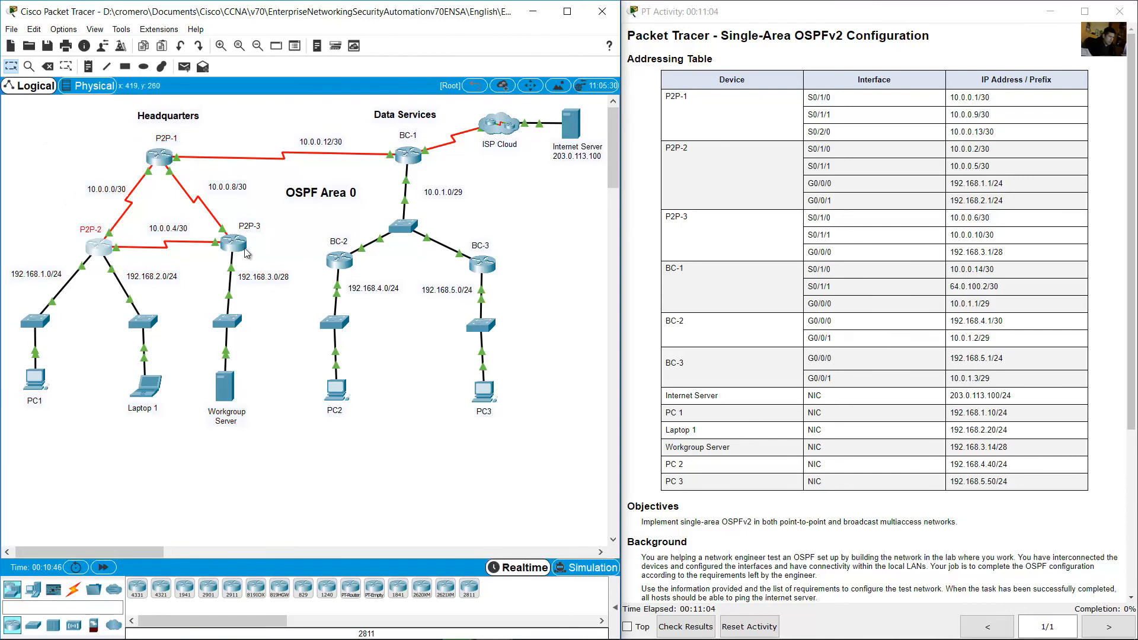
{"action": "left_click", "coordinate": [276, 265]}
{"action": "left_click_drag", "start_coordinate": [276, 268], "coordinate": [214, 225]}
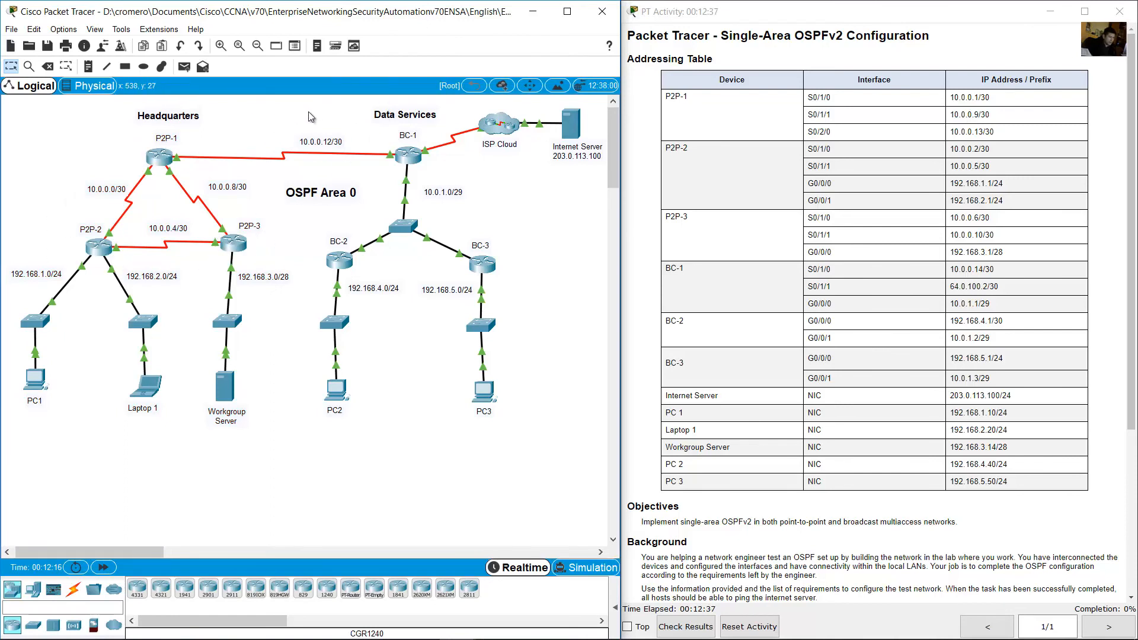
{"action": "left_click_drag", "start_coordinate": [308, 112], "coordinate": [524, 423]}
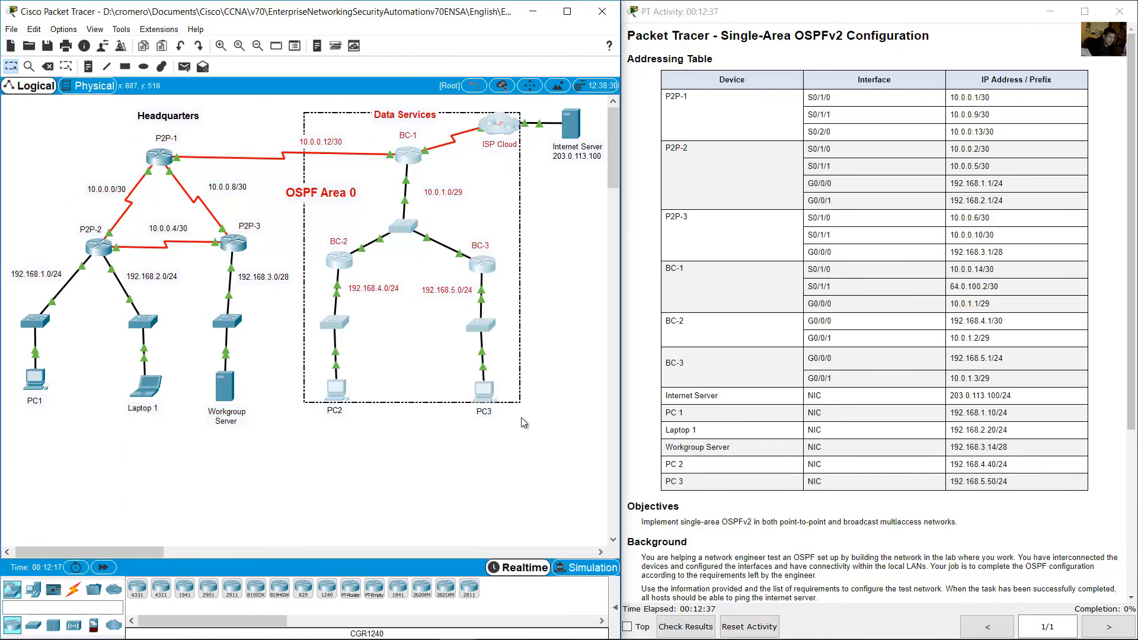
{"action": "left_click", "coordinate": [515, 179]}
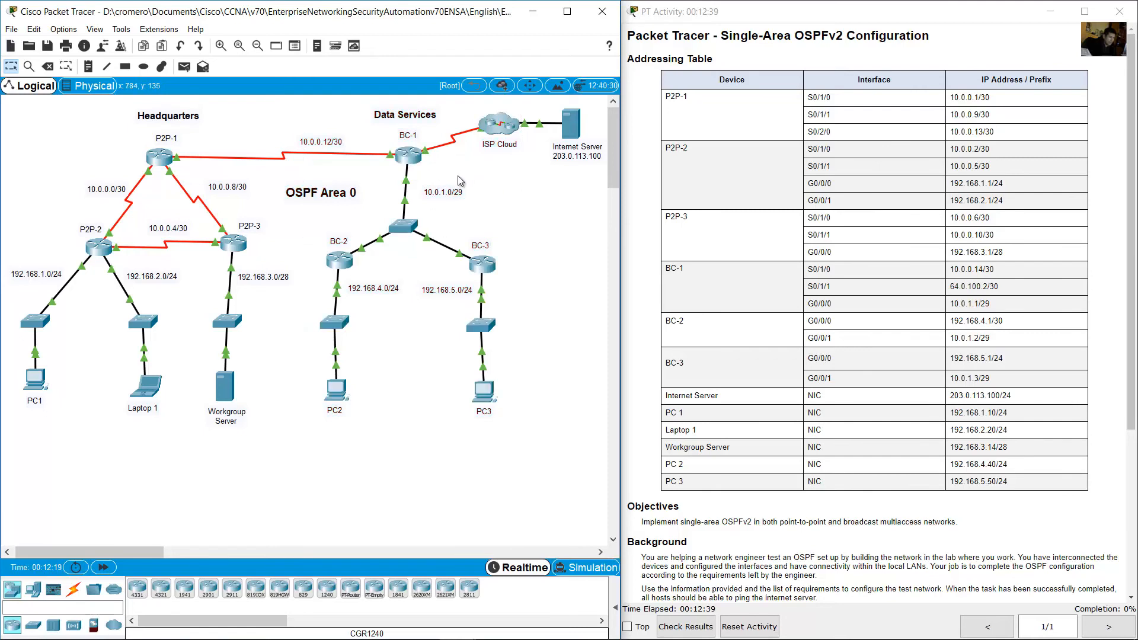
{"action": "left_click_drag", "start_coordinate": [383, 262], "coordinate": [289, 238]}
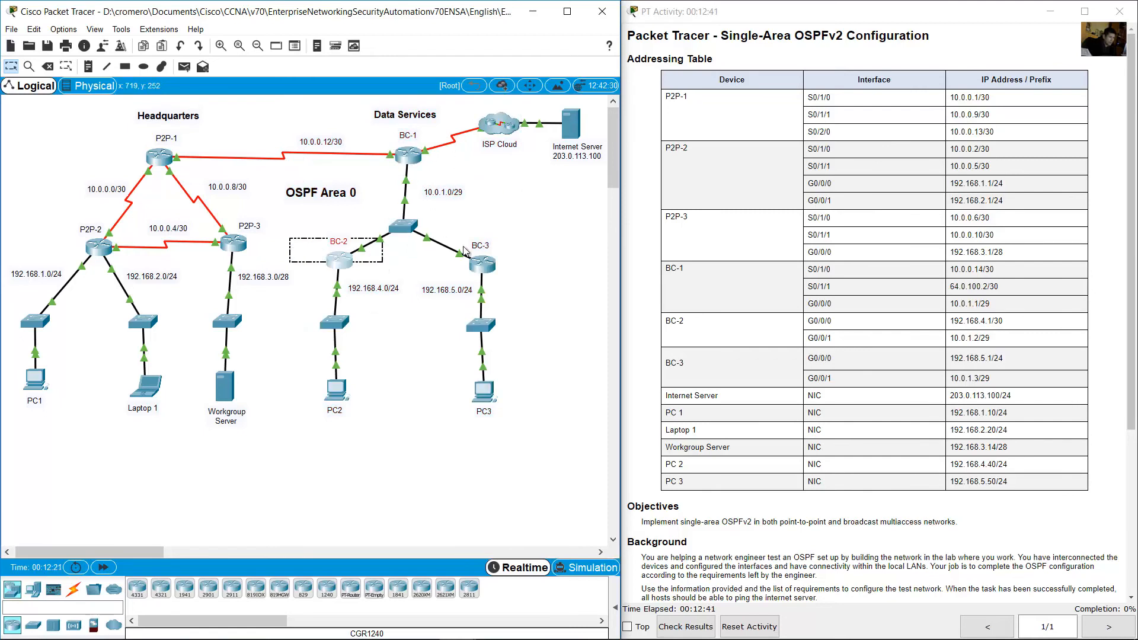
{"action": "left_click_drag", "start_coordinate": [519, 229], "coordinate": [469, 307]}
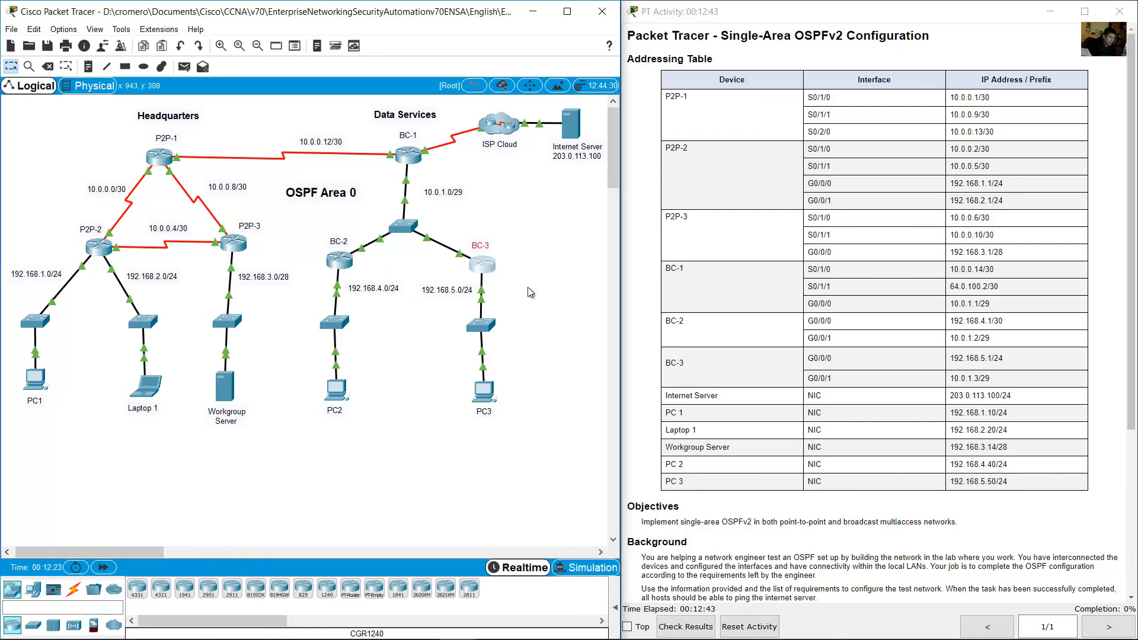
{"action": "left_click", "coordinate": [528, 307]}
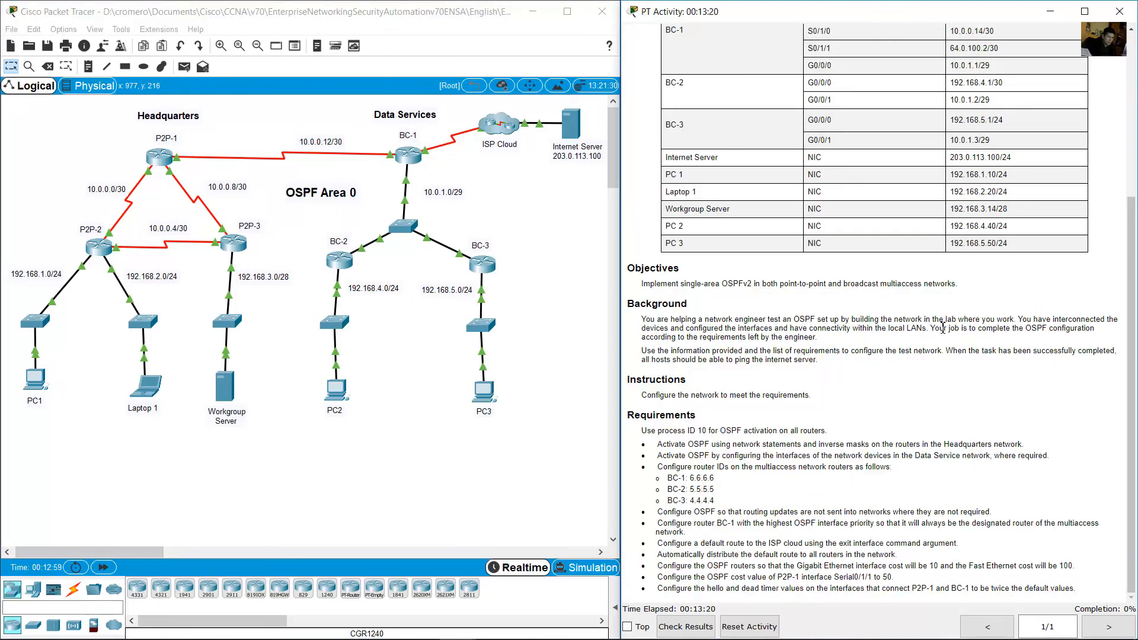
Step: Read the activity's background on completing the OSPF configuration and locate the Headquarters network in the topology
{"action": "left_click_drag", "start_coordinate": [943, 328], "coordinate": [1094, 329]}
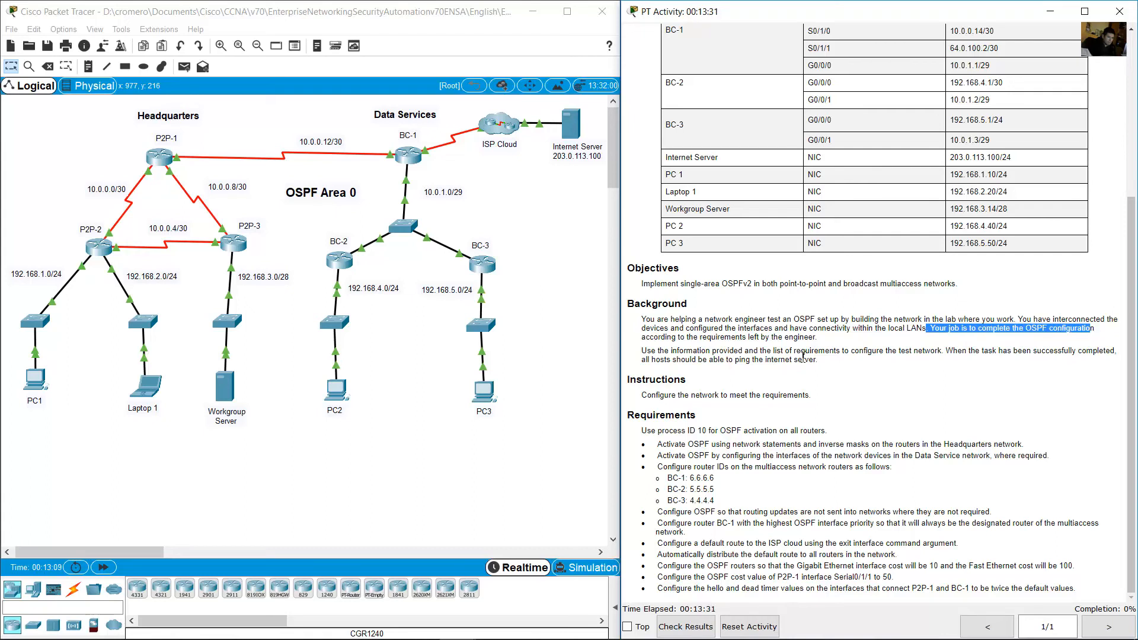
{"action": "left_click", "coordinate": [102, 162]}
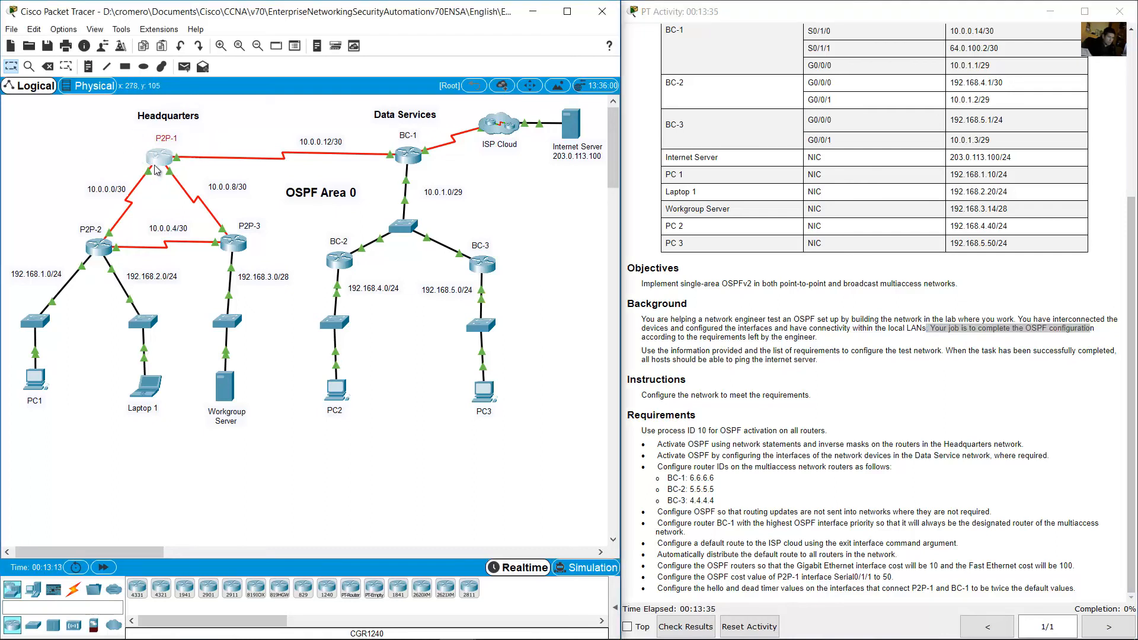
{"action": "left_click", "coordinate": [96, 123]}
{"action": "left_click_drag", "start_coordinate": [34, 132], "coordinate": [248, 362]}
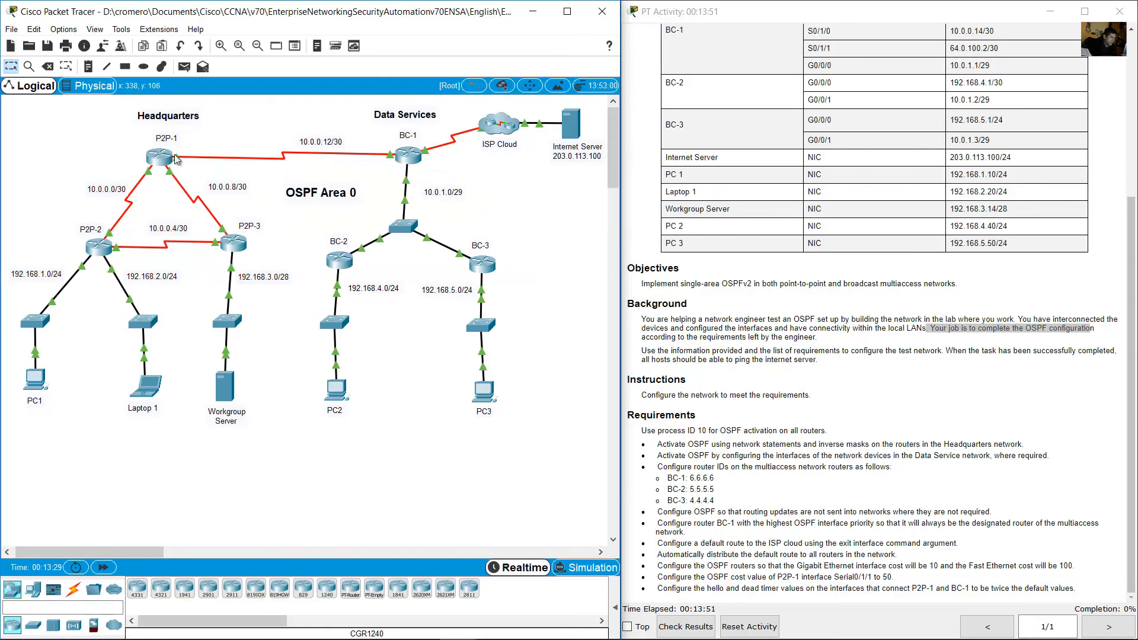
Step: Open the P2P-1 router's command line and enter privileged EXEC mode
{"action": "left_click", "coordinate": [176, 159]}
{"action": "left_click_drag", "start_coordinate": [493, 137], "coordinate": [104, 296]}
{"action": "left_click_drag", "start_coordinate": [360, 279], "coordinate": [686, 356]}
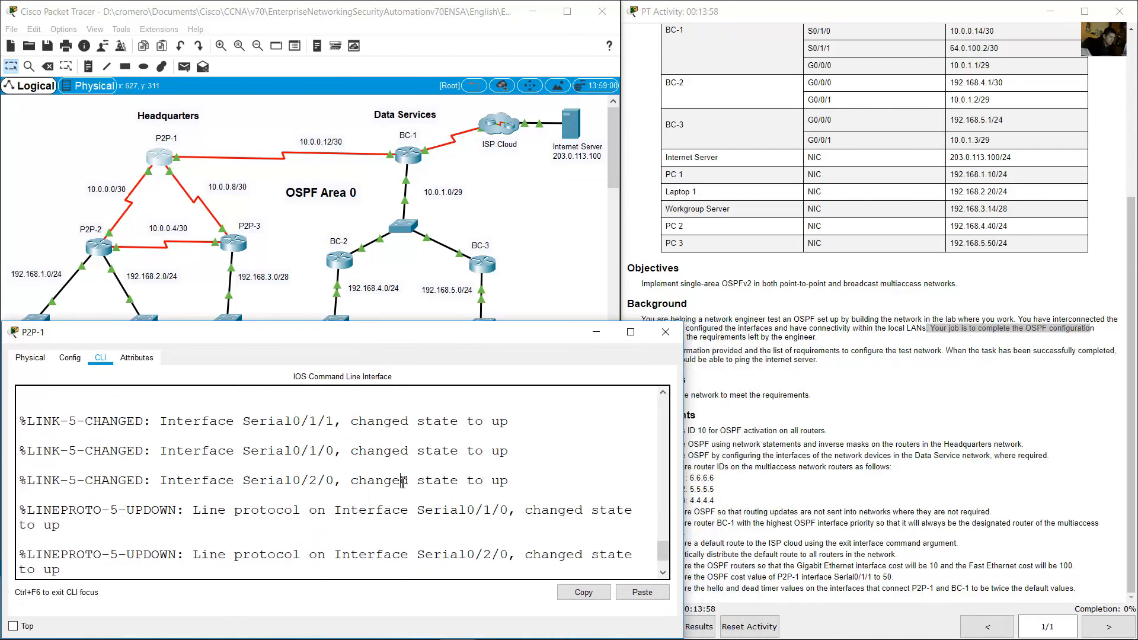
{"action": "key", "text": "Return"}
{"action": "type", "text": "en"}
{"action": "key", "text": "Return"}
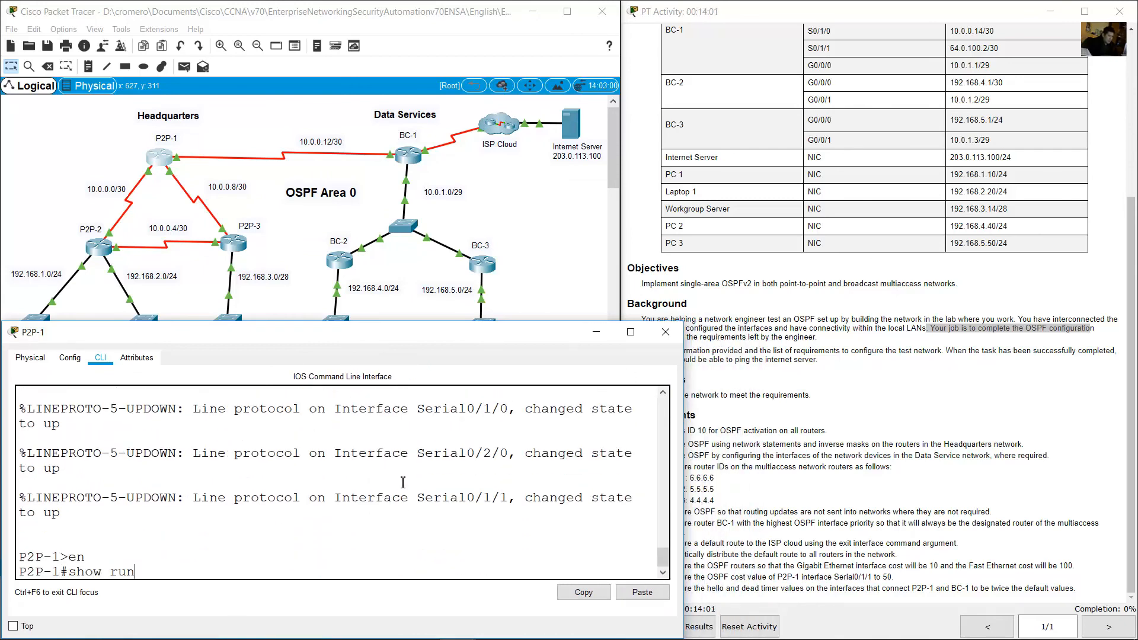
Step: Display P2P-1's running configuration with show run and review its interface addressing and OSPF section
{"action": "type", "text": "show run"}
{"action": "key", "text": "Return"}
{"action": "key", "text": "space"}
{"action": "key", "text": "space"}
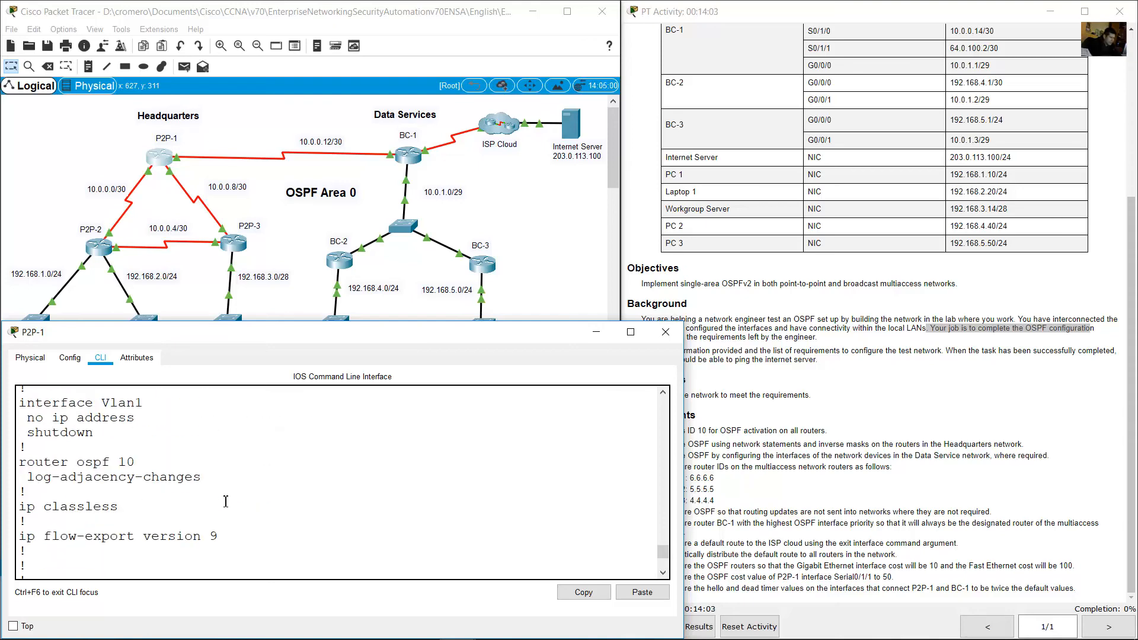
{"action": "scroll", "coordinate": [178, 468], "scroll_direction": "up", "scroll_amount": 5}
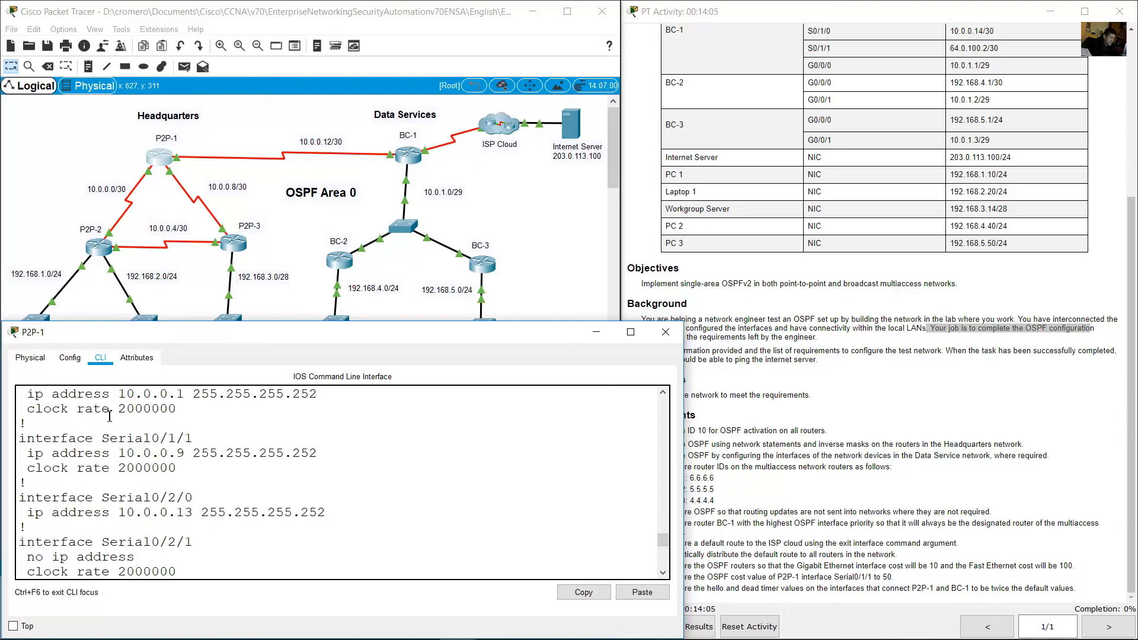
{"action": "left_click_drag", "start_coordinate": [53, 392], "coordinate": [236, 512]}
{"action": "left_click", "coordinate": [264, 495]}
{"action": "scroll", "coordinate": [264, 495], "scroll_direction": "up", "scroll_amount": 3}
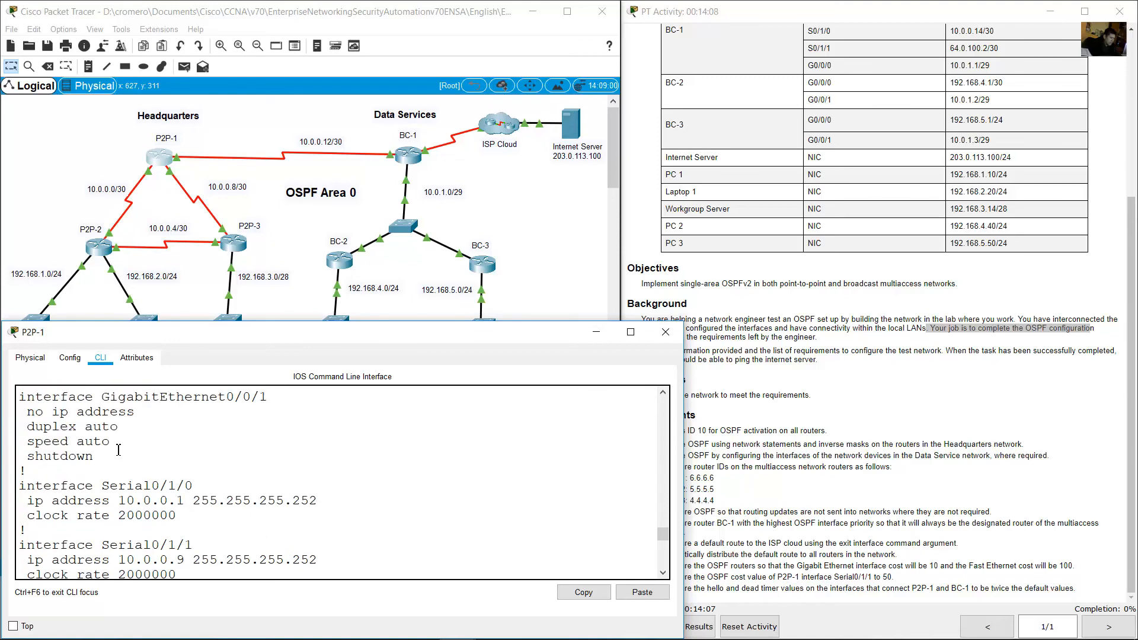
{"action": "scroll", "coordinate": [121, 450], "scroll_direction": "up", "scroll_amount": 2}
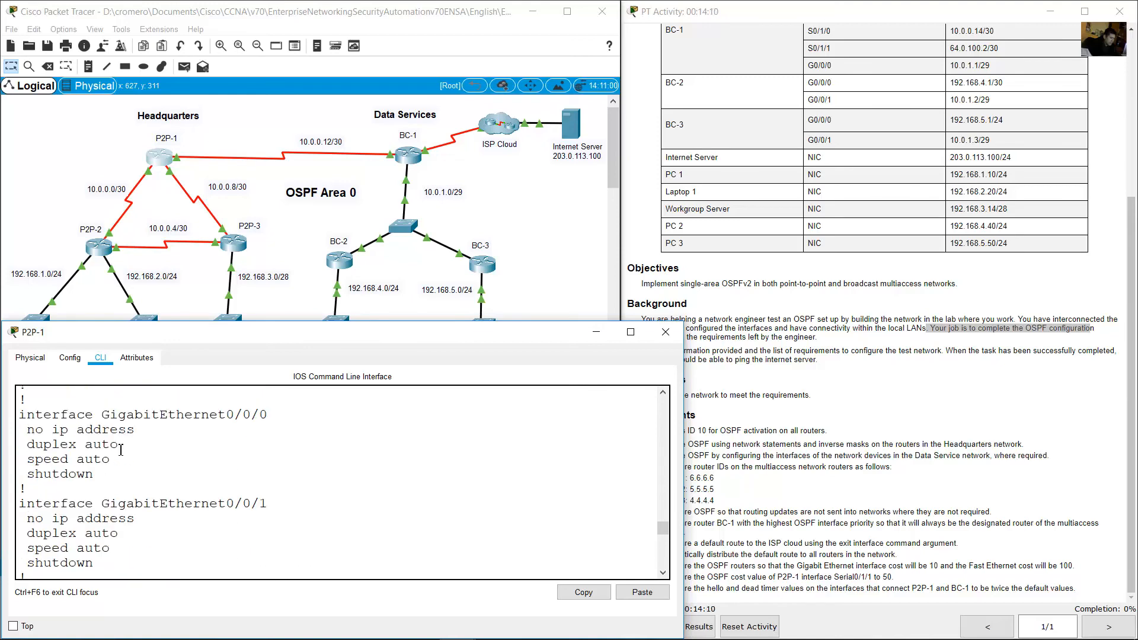
{"action": "scroll", "coordinate": [121, 450], "scroll_direction": "down", "scroll_amount": 3}
{"action": "scroll", "coordinate": [121, 450], "scroll_direction": "down", "scroll_amount": 10}
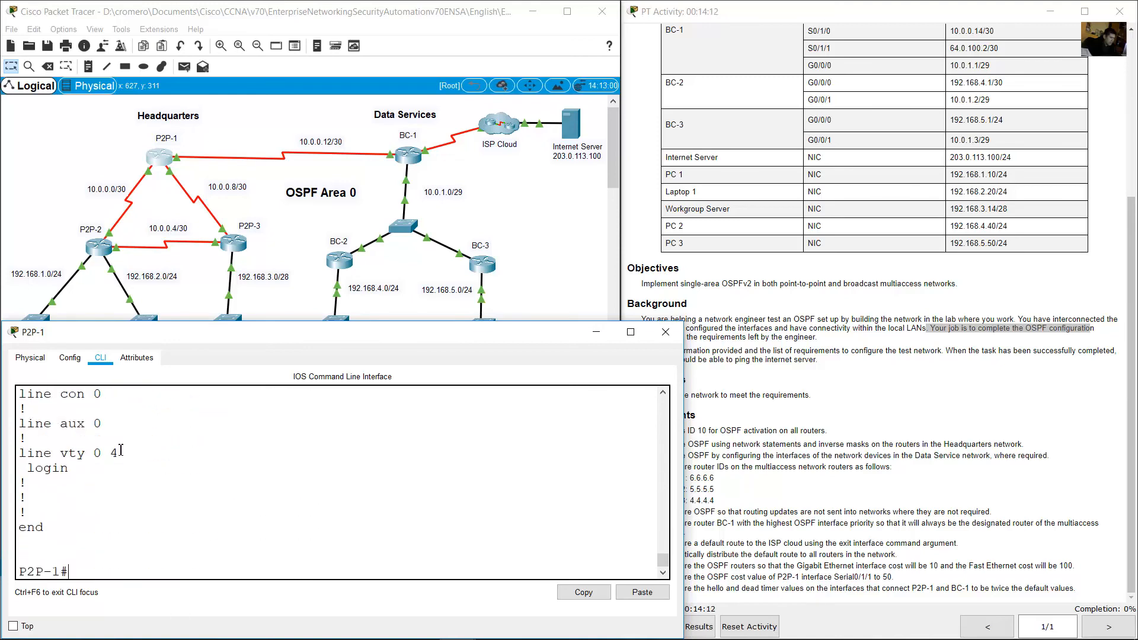
Step: Review the routers across both networks in the topology and return to the activity instructions
{"action": "left_click", "coordinate": [45, 148]}
{"action": "left_click_drag", "start_coordinate": [66, 143], "coordinate": [523, 310]}
{"action": "left_click", "coordinate": [542, 248]}
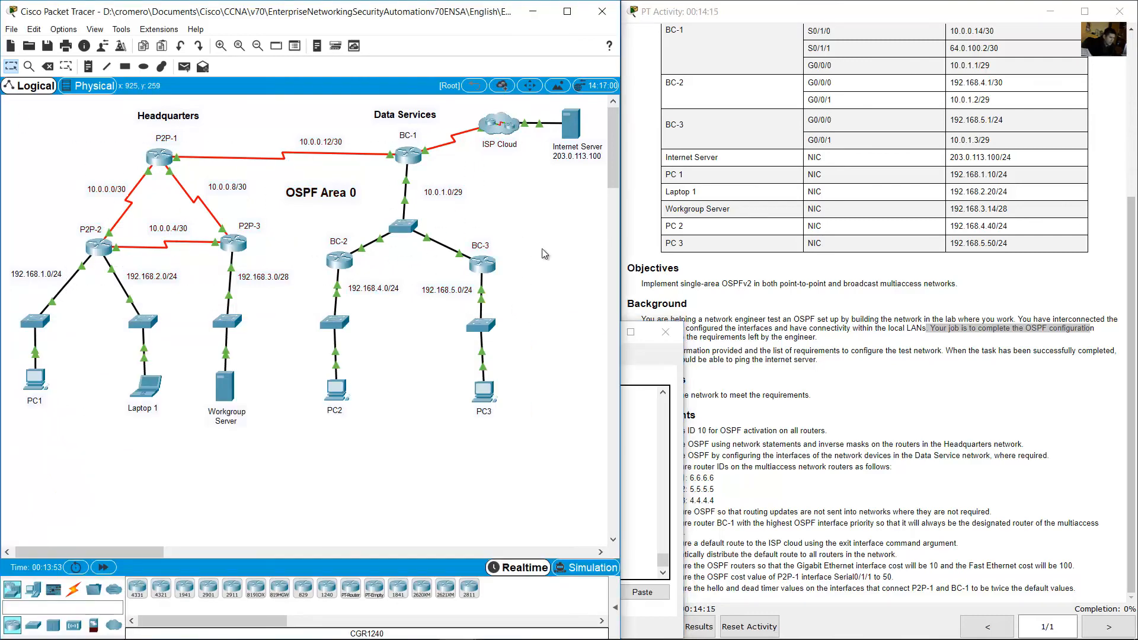
{"action": "left_click_drag", "start_coordinate": [92, 173], "coordinate": [546, 296]}
{"action": "left_click", "coordinate": [787, 257]}
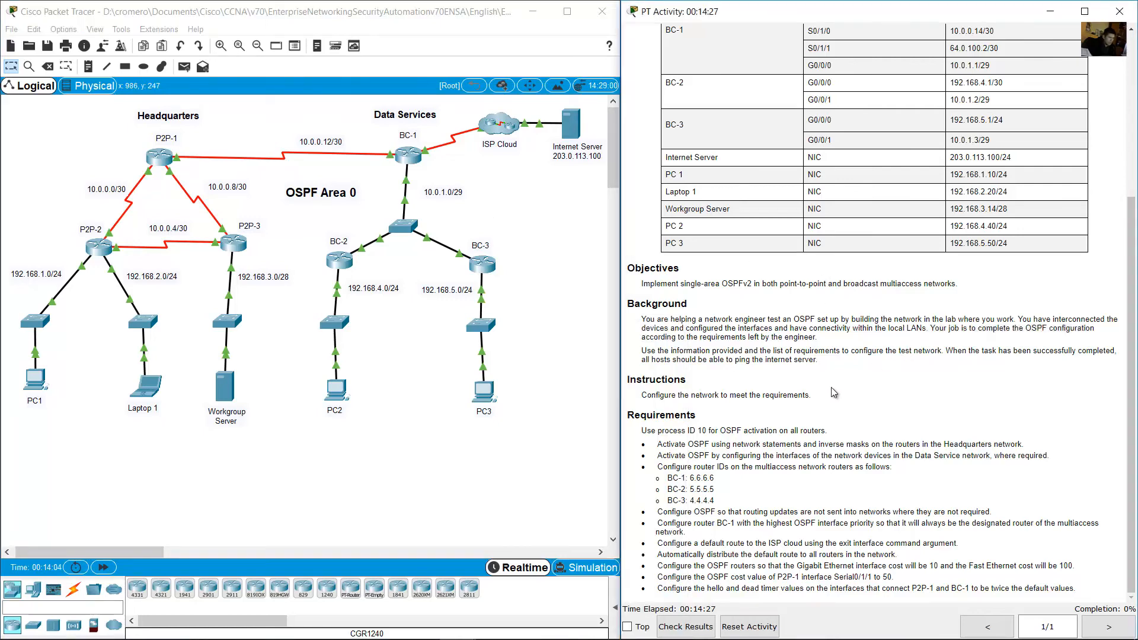
Step: Read the requirement to use OSPF process ID 10 and identify all routers in the topology that it covers
{"action": "left_click_drag", "start_coordinate": [635, 419], "coordinate": [784, 414]}
{"action": "left_click", "coordinate": [812, 409]}
{"action": "left_click_drag", "start_coordinate": [642, 431], "coordinate": [828, 432]}
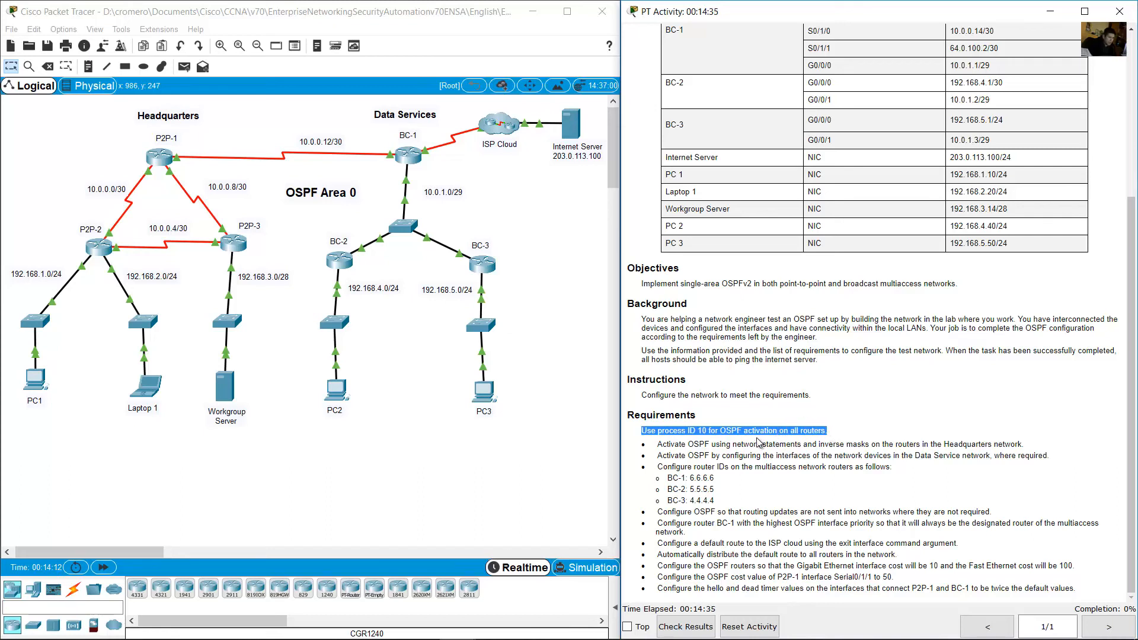
{"action": "left_click_drag", "start_coordinate": [580, 333], "coordinate": [39, 134]}
{"action": "left_click", "coordinate": [697, 424]}
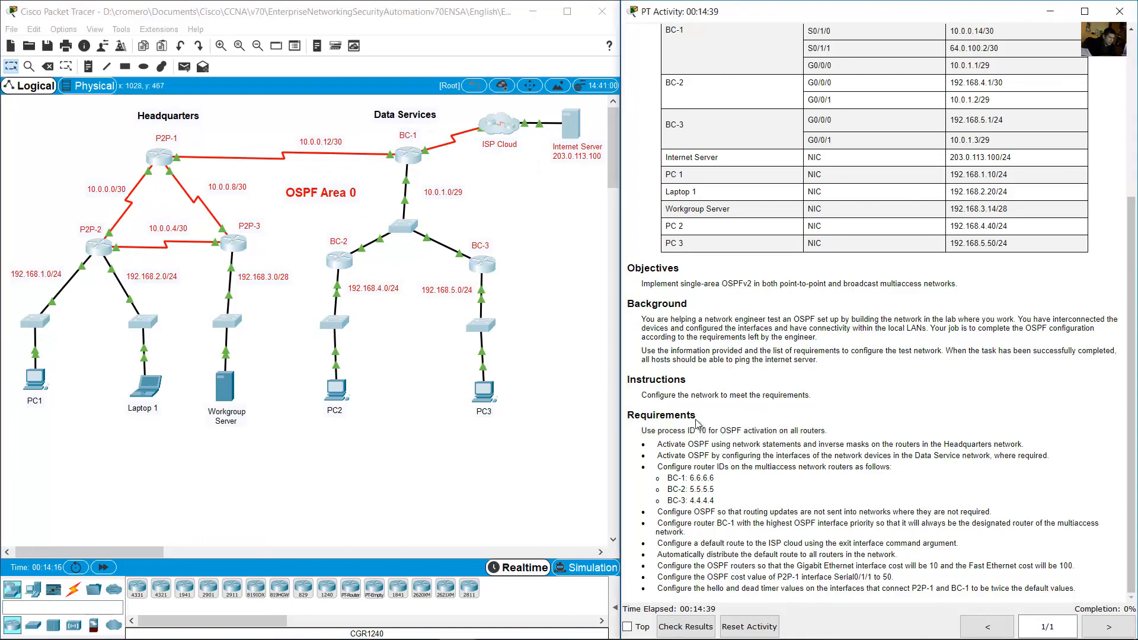
{"action": "left_click_drag", "start_coordinate": [662, 430], "coordinate": [738, 430]}
Step: Read the requirement for network statements with inverse masks and identify the Headquarters devices it applies to
{"action": "left_click_drag", "start_coordinate": [657, 445], "coordinate": [1027, 448]}
{"action": "left_click", "coordinate": [58, 161]}
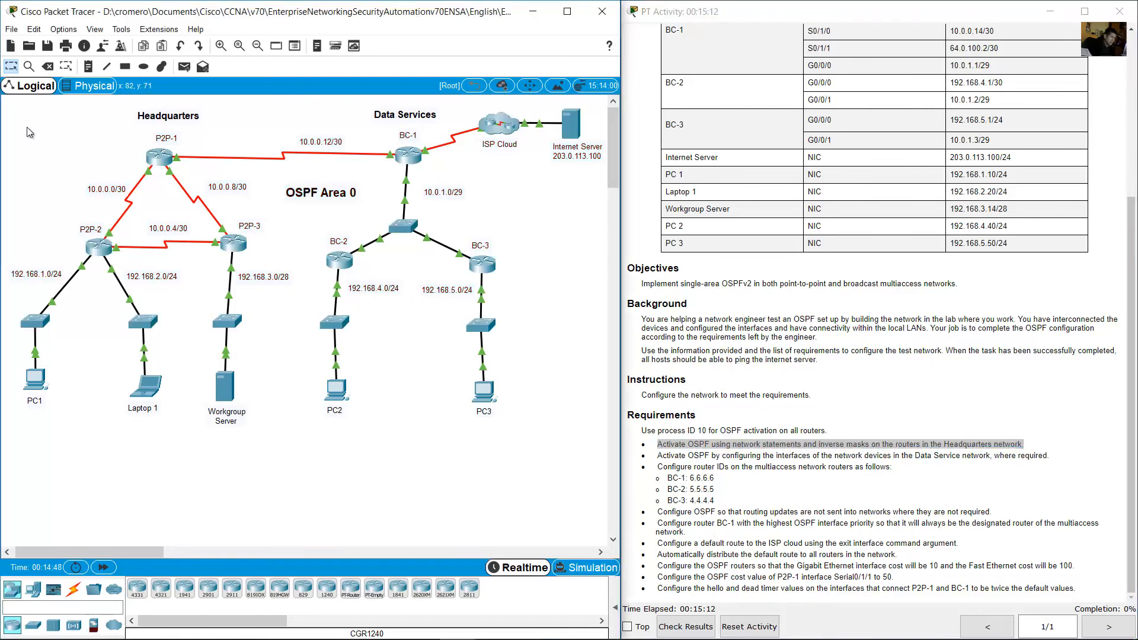
{"action": "left_click_drag", "start_coordinate": [29, 123], "coordinate": [272, 476]}
{"action": "left_click_drag", "start_coordinate": [44, 132], "coordinate": [263, 388]}
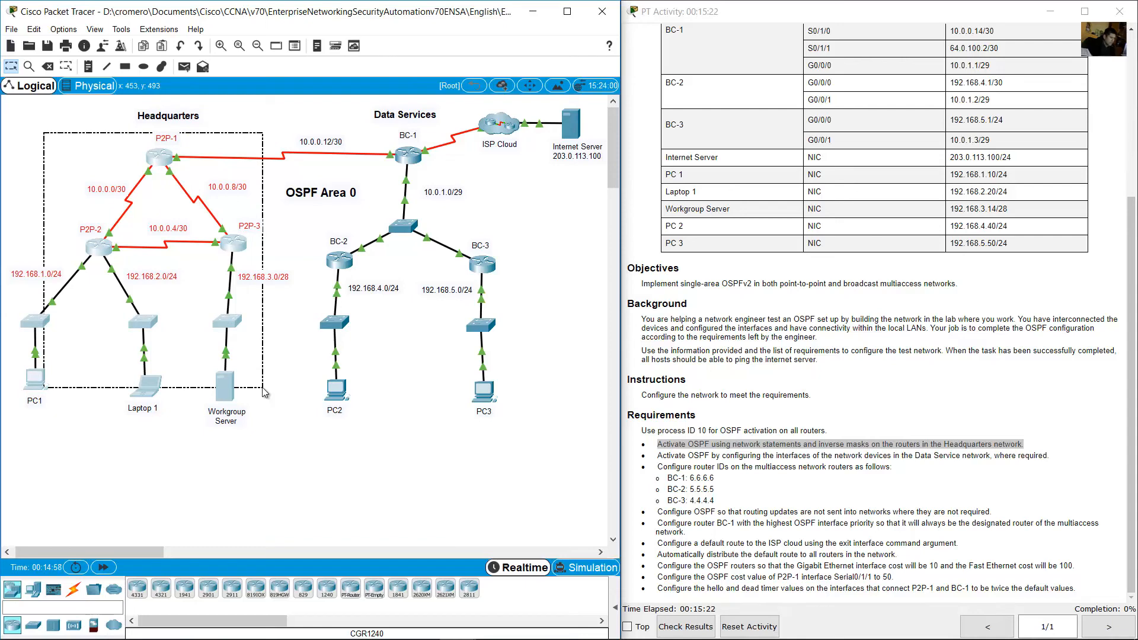
{"action": "left_click_drag", "start_coordinate": [265, 393], "coordinate": [265, 393]}
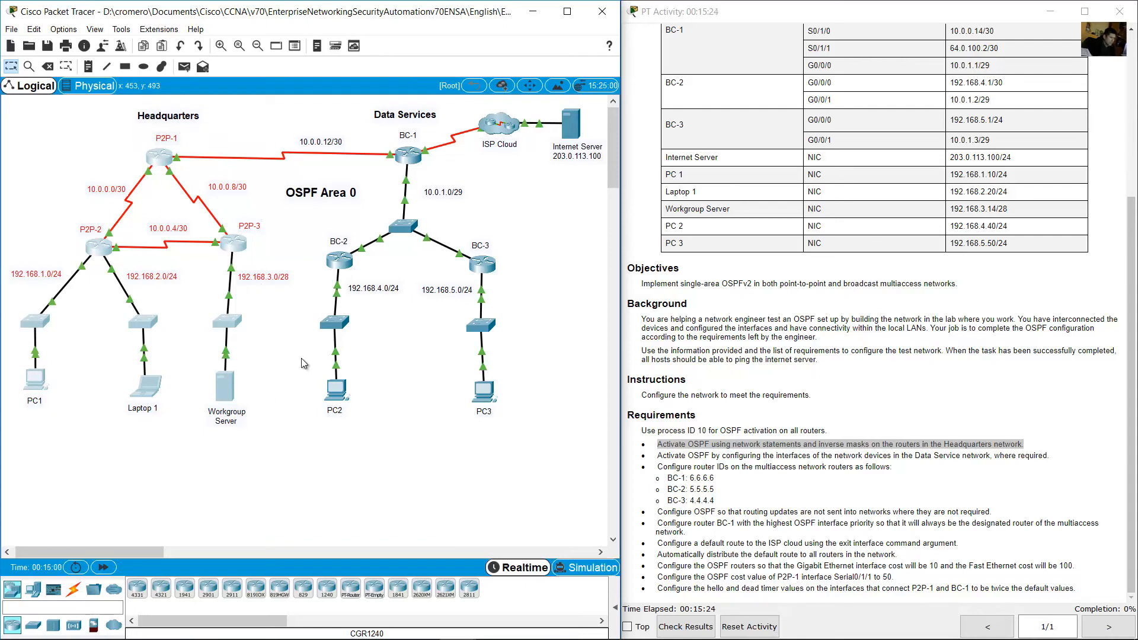
Step: Read the requirement for interface-based OSPF activation and identify the Data Services devices it applies to
{"action": "left_click", "coordinate": [817, 427]}
{"action": "left_click_drag", "start_coordinate": [655, 457], "coordinate": [993, 452]}
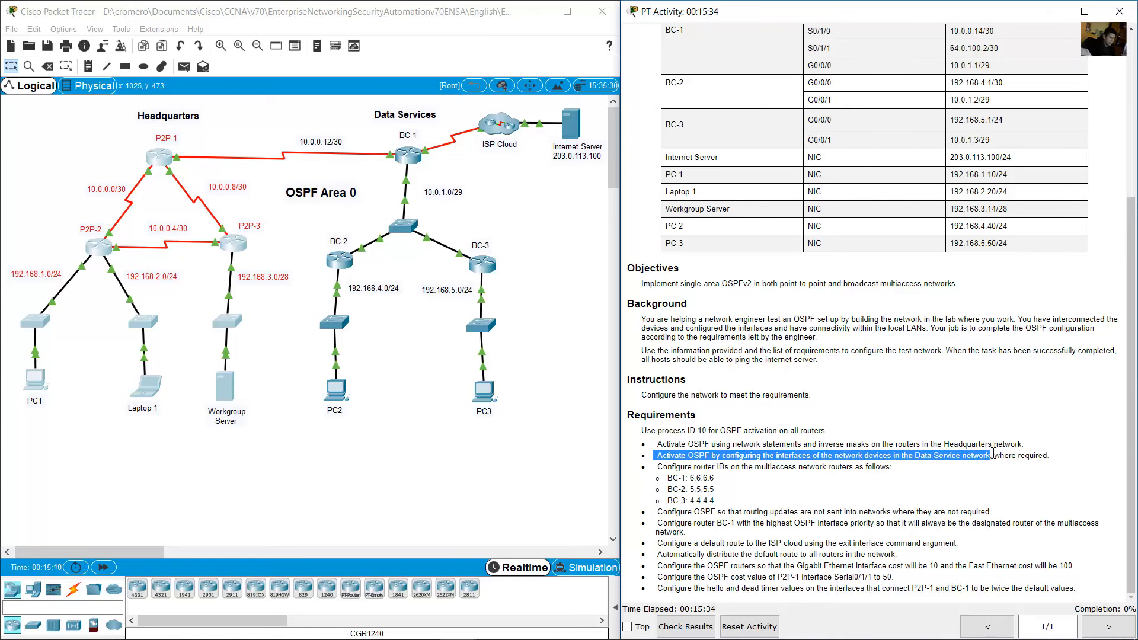
{"action": "left_click", "coordinate": [317, 133]}
{"action": "left_click_drag", "start_coordinate": [310, 112], "coordinate": [527, 477]}
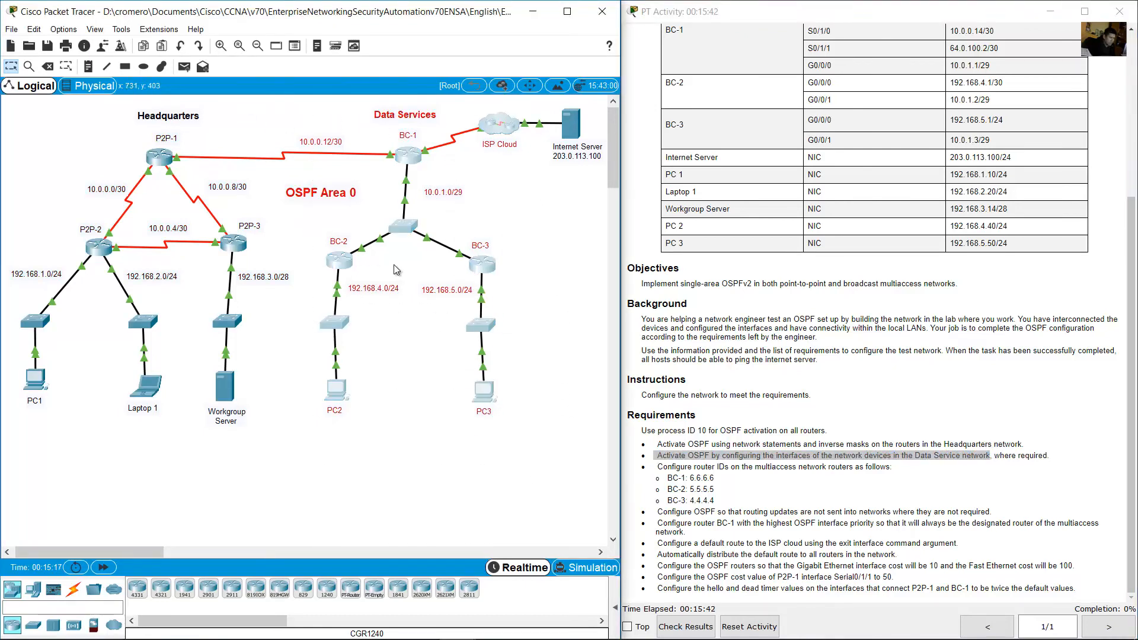
{"action": "left_click_drag", "start_coordinate": [531, 424], "coordinate": [310, 153]}
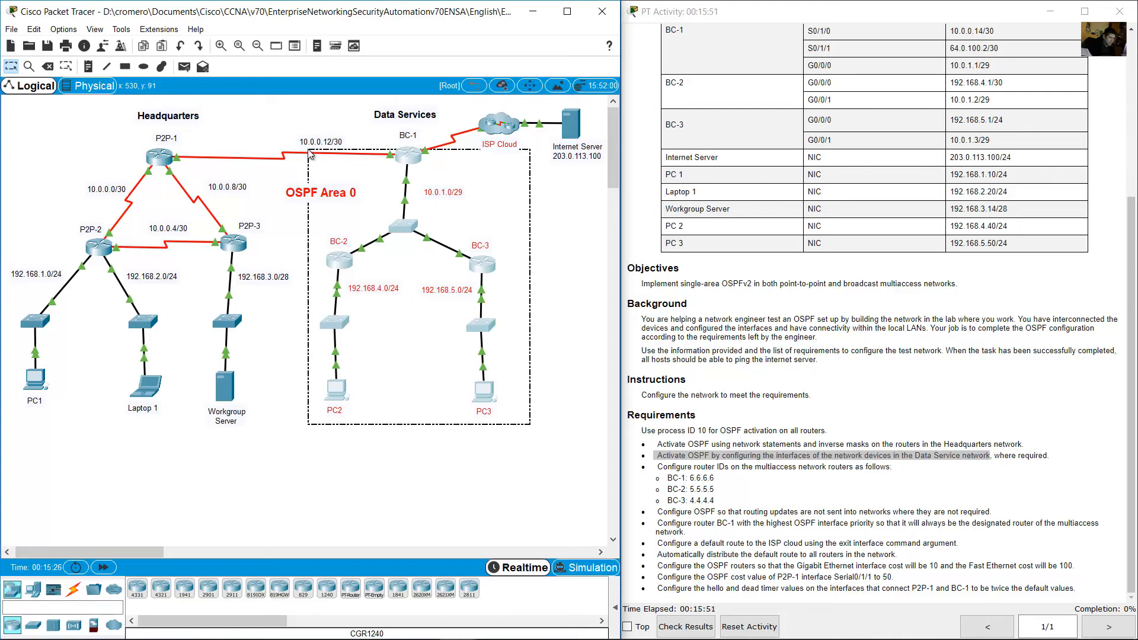
Step: Read the router ID requirements for BC-1, BC-2 and BC-3 and compare the multiaccess network with the point-to-point one
{"action": "left_click", "coordinate": [924, 445]}
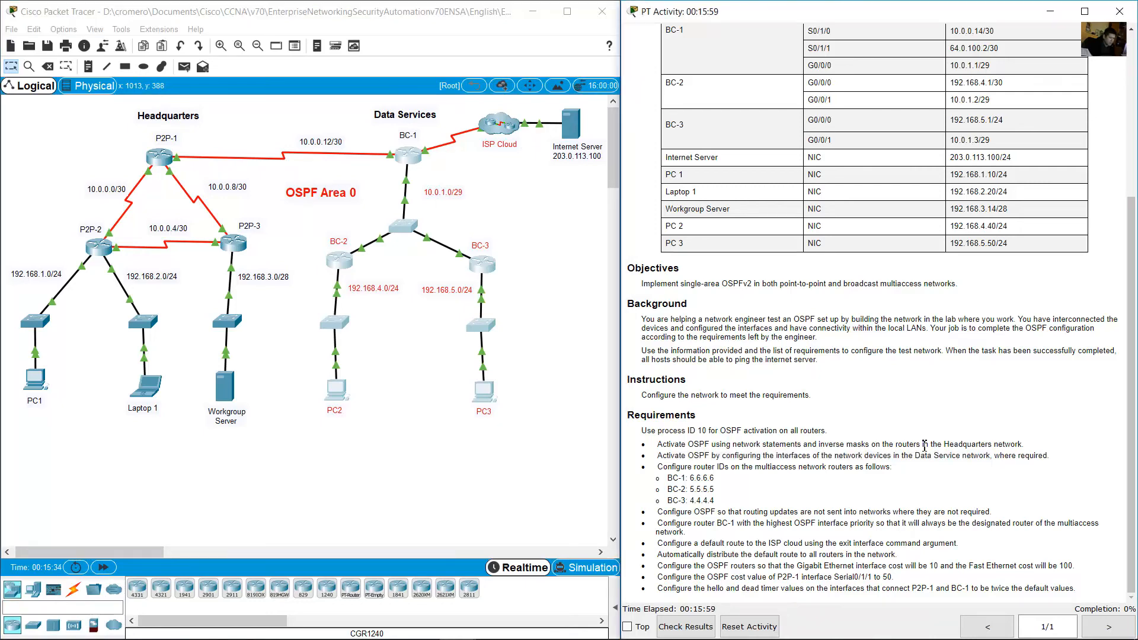
{"action": "left_click_drag", "start_coordinate": [656, 467], "coordinate": [717, 502]}
{"action": "left_click", "coordinate": [534, 250]}
{"action": "left_click_drag", "start_coordinate": [532, 306], "coordinate": [308, 140]}
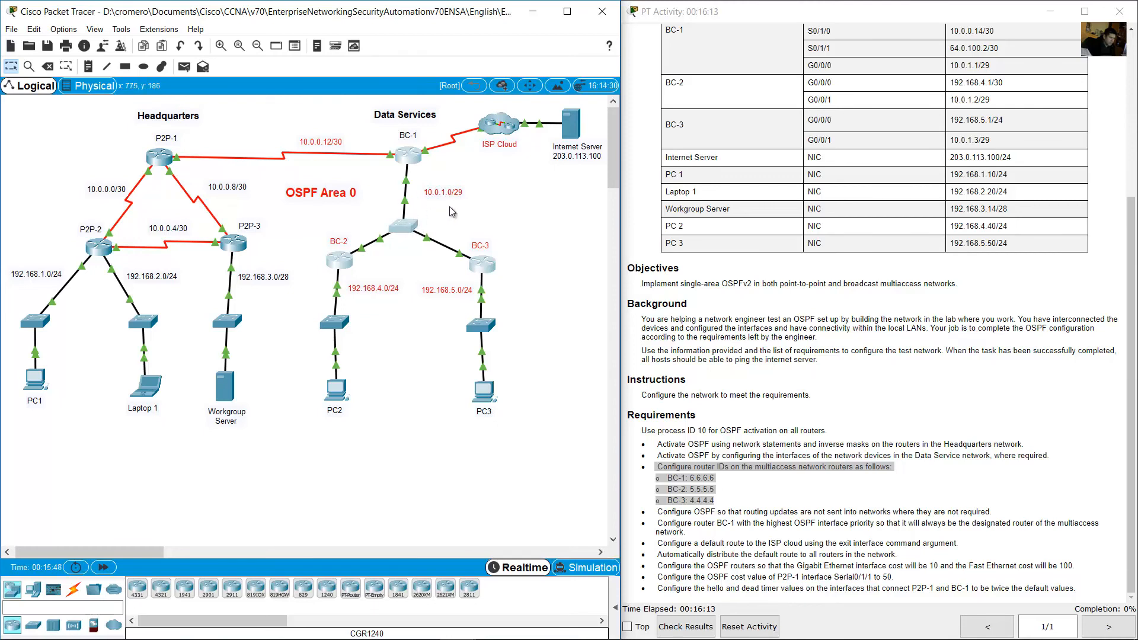
{"action": "left_click", "coordinate": [498, 205]}
{"action": "left_click_drag", "start_coordinate": [41, 130], "coordinate": [251, 281]}
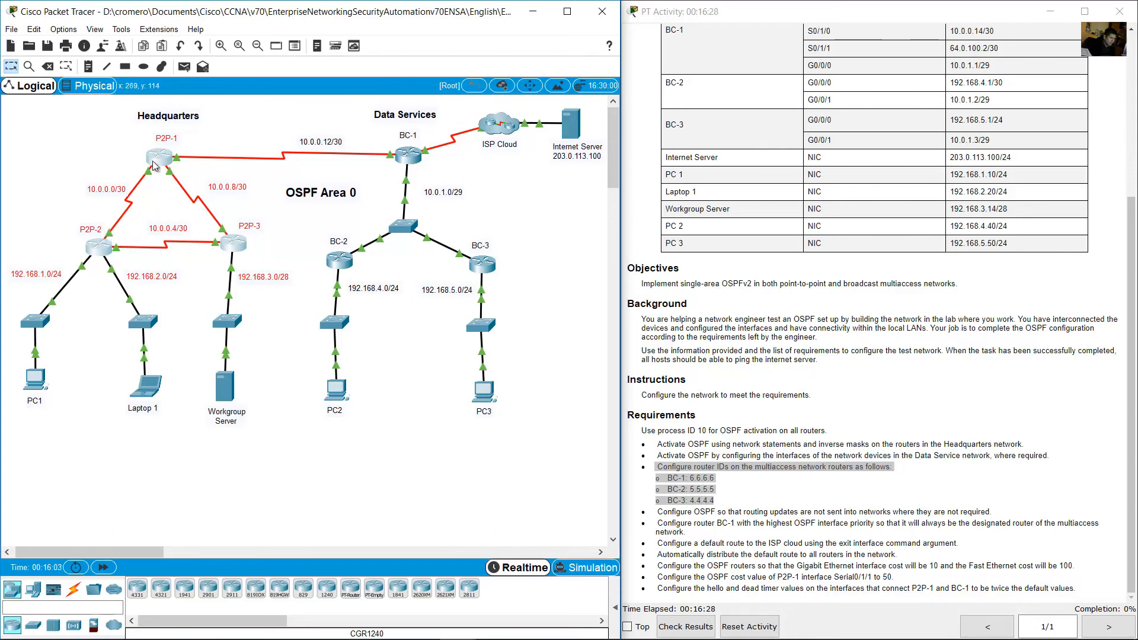
{"action": "left_click_drag", "start_coordinate": [542, 293], "coordinate": [318, 155]}
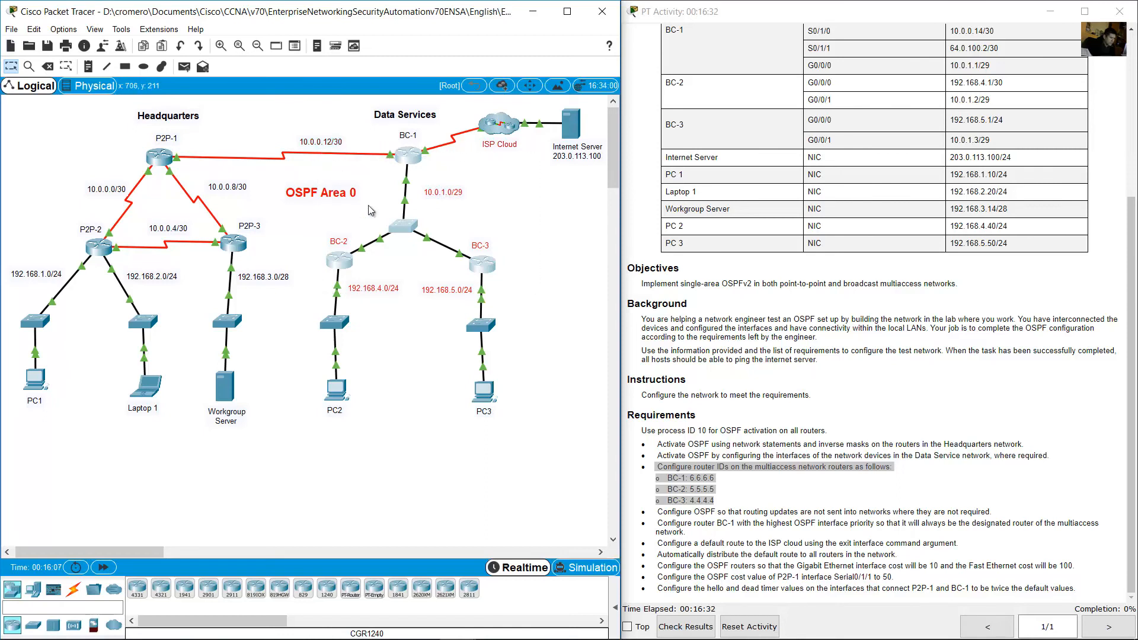
Step: Read the requirements on unneeded routing updates and BC-1's OSPF interface priority, and locate the multiaccess routers
{"action": "left_click", "coordinate": [692, 525]}
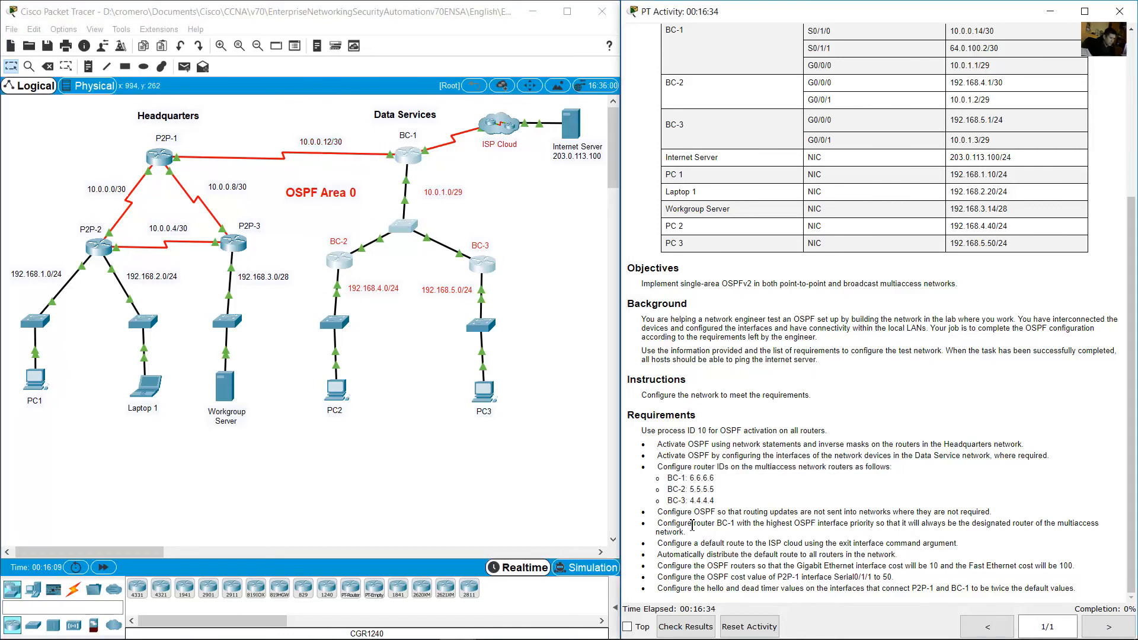
{"action": "left_click_drag", "start_coordinate": [657, 513], "coordinate": [993, 515]}
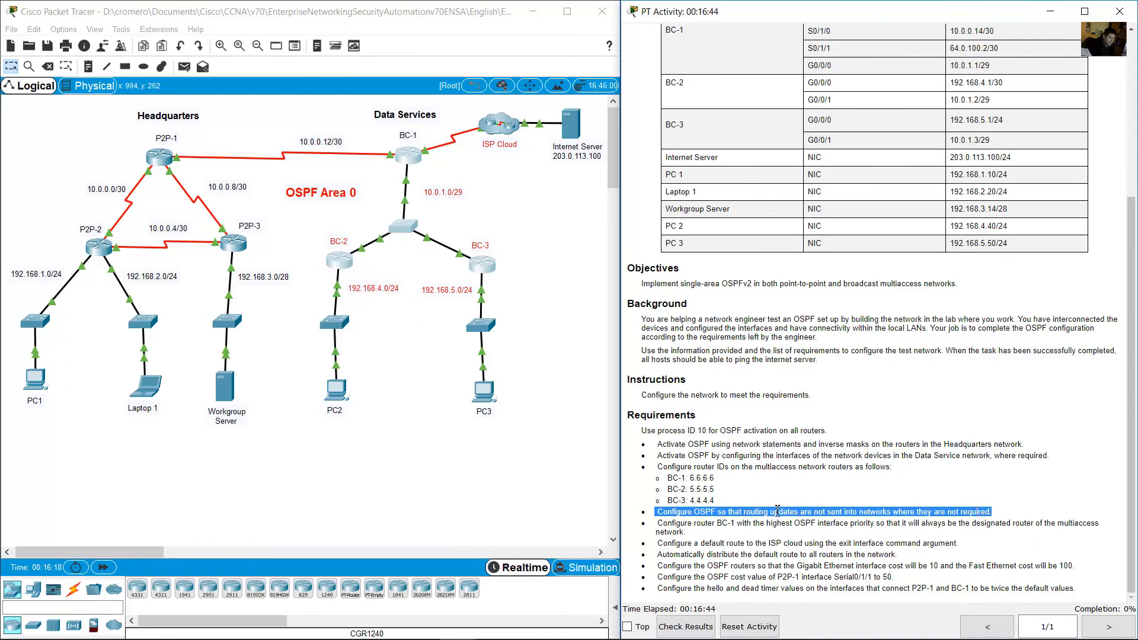
{"action": "left_click", "coordinate": [730, 525]}
{"action": "left_click_drag", "start_coordinate": [656, 524], "coordinate": [871, 523]}
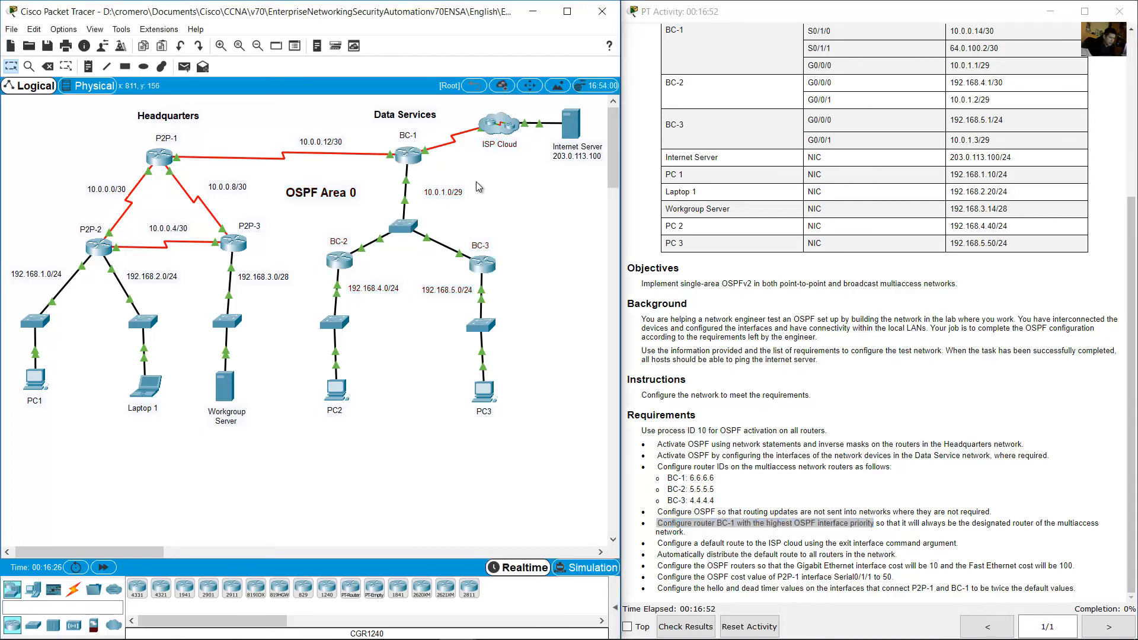
{"action": "left_click", "coordinate": [497, 218]}
{"action": "left_click_drag", "start_coordinate": [521, 291], "coordinate": [322, 157]}
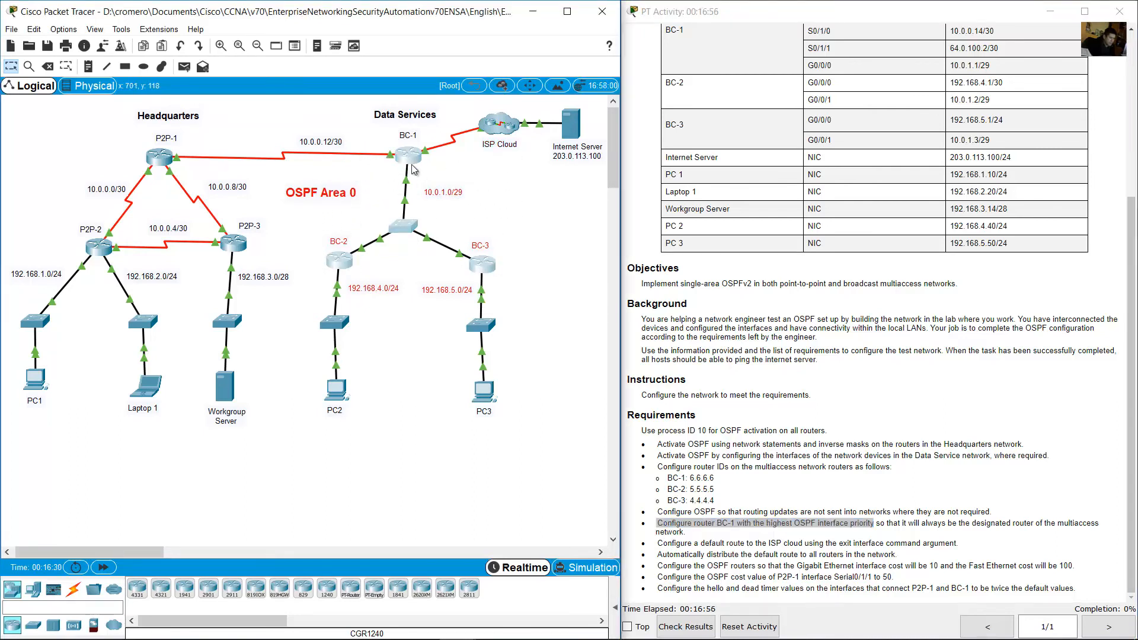
Step: Read the requirement for a default route to the ISP cloud and locate the ISP Cloud and BC-1 in the topology
{"action": "left_click", "coordinate": [770, 537]}
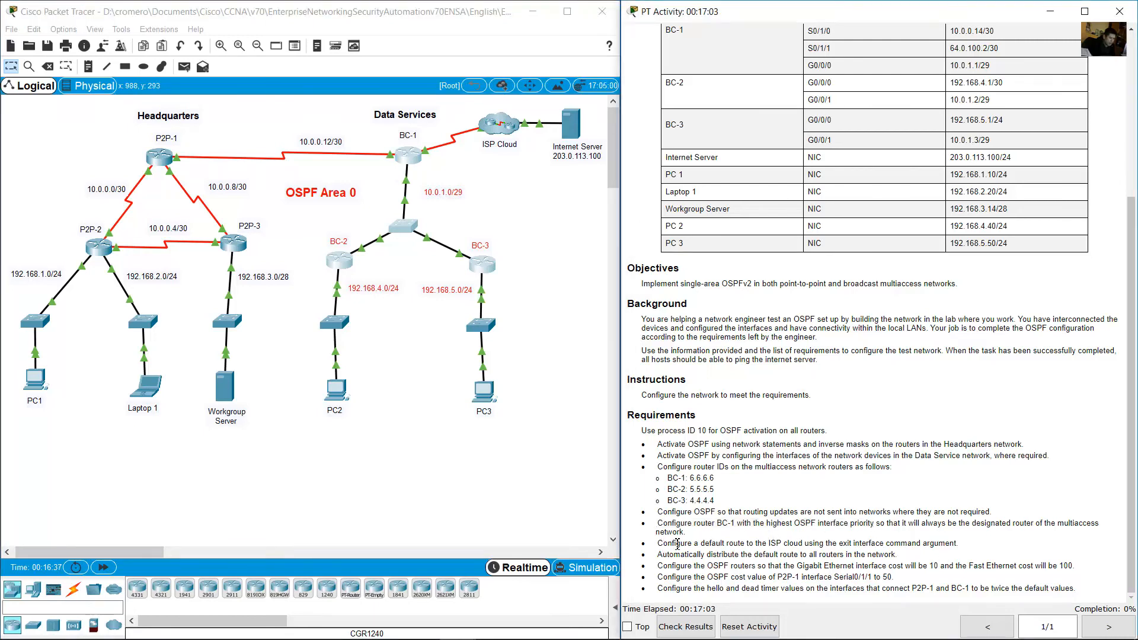
{"action": "left_click_drag", "start_coordinate": [677, 543], "coordinate": [963, 551]}
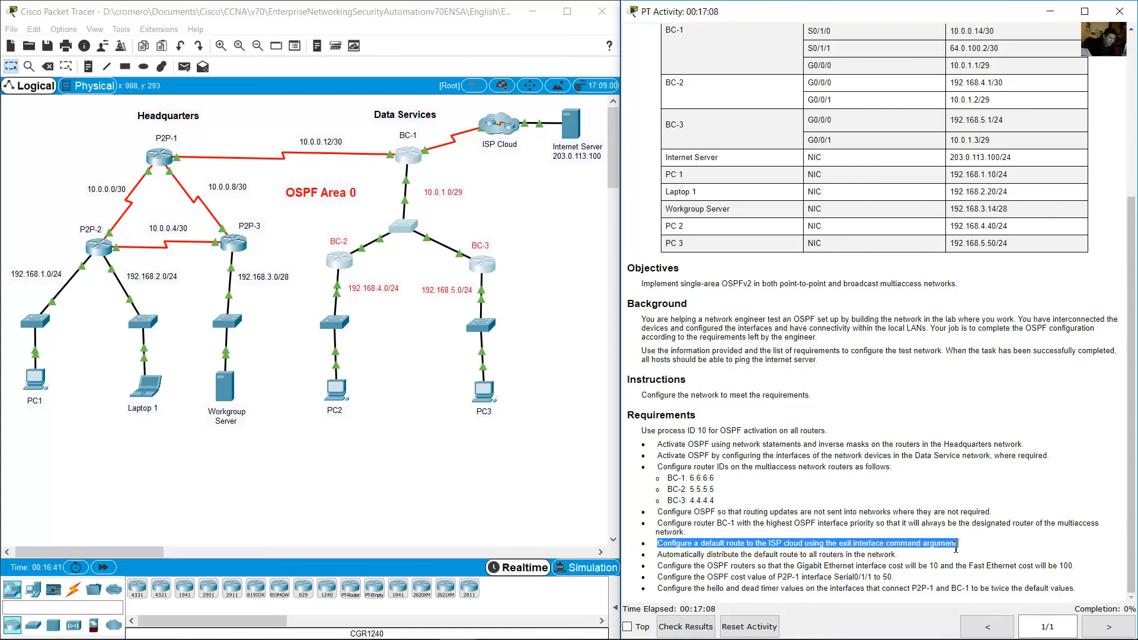
{"action": "left_click", "coordinate": [498, 174]}
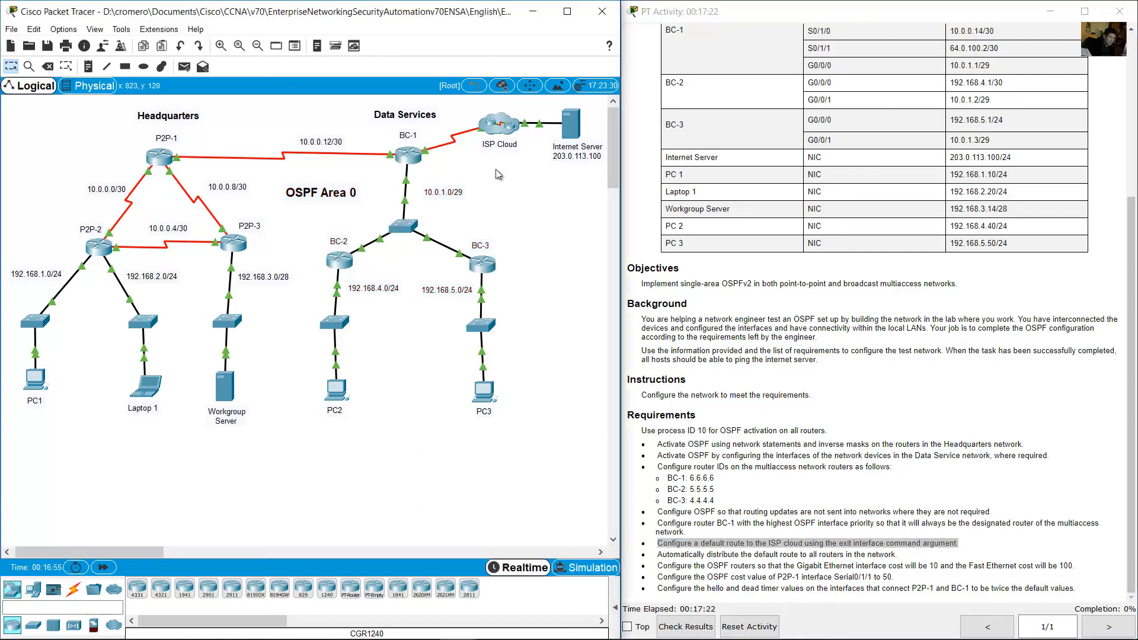
{"action": "left_click_drag", "start_coordinate": [515, 176], "coordinate": [480, 108]}
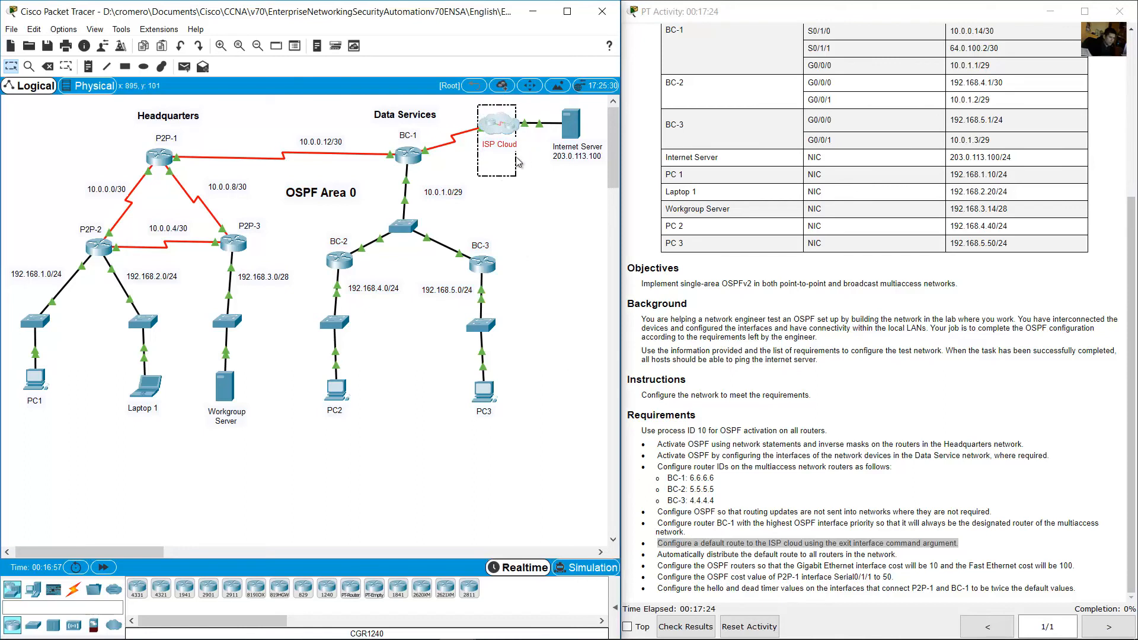
{"action": "left_click", "coordinate": [515, 136]}
{"action": "left_click_drag", "start_coordinate": [447, 172], "coordinate": [384, 131]}
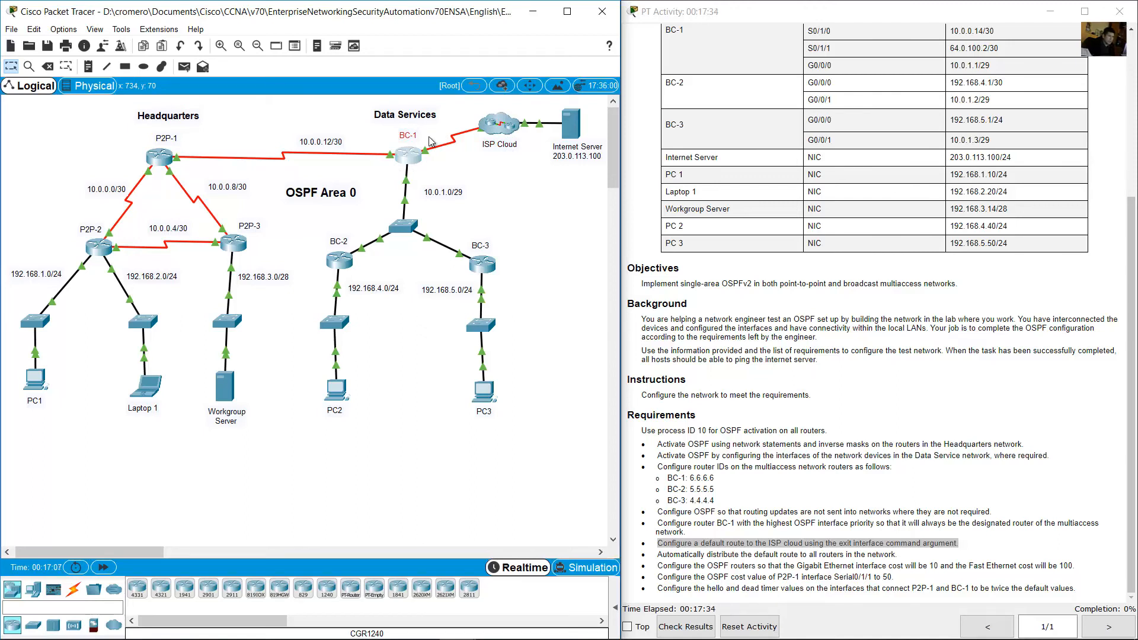
Step: Read the requirement to automatically distribute the default route and identify BC-1 and the routers that must receive it
{"action": "left_click", "coordinate": [779, 556]}
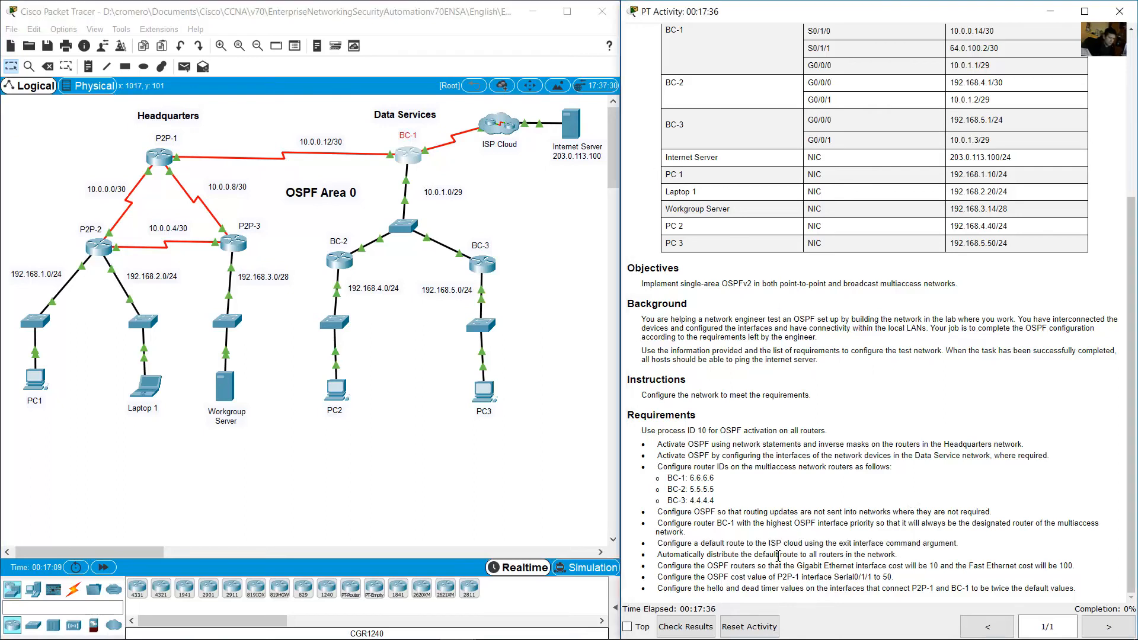
{"action": "left_click_drag", "start_coordinate": [669, 557], "coordinate": [915, 559]}
{"action": "left_click_drag", "start_coordinate": [467, 172], "coordinate": [390, 137]}
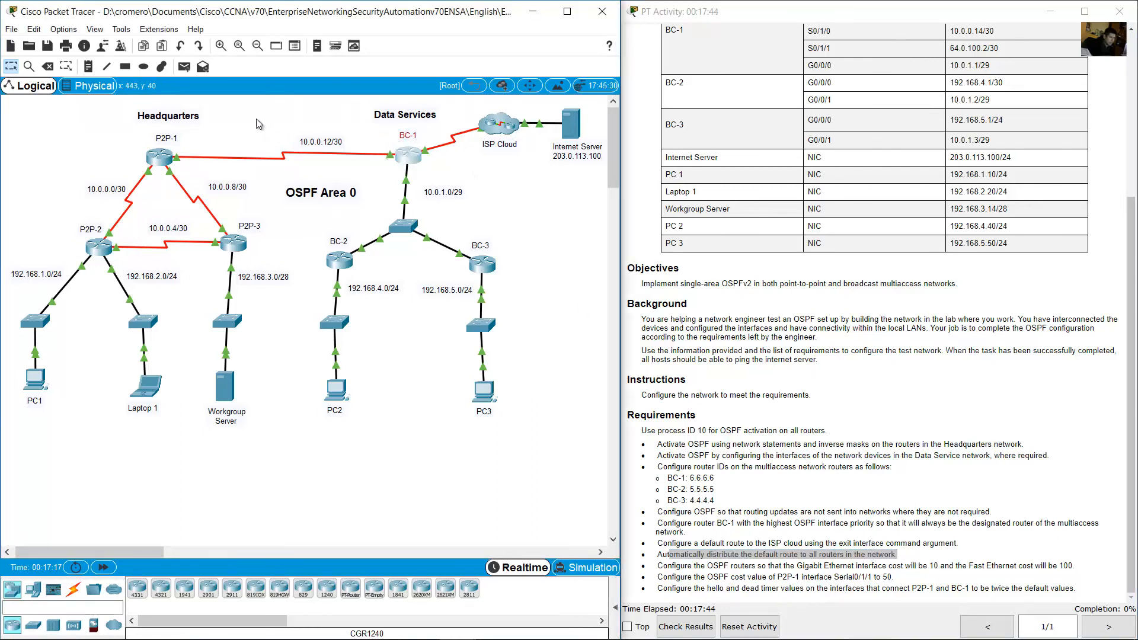
{"action": "left_click_drag", "start_coordinate": [256, 118], "coordinate": [71, 309]}
{"action": "left_click_drag", "start_coordinate": [553, 300], "coordinate": [306, 239]}
{"action": "left_click_drag", "start_coordinate": [533, 289], "coordinate": [137, 231]}
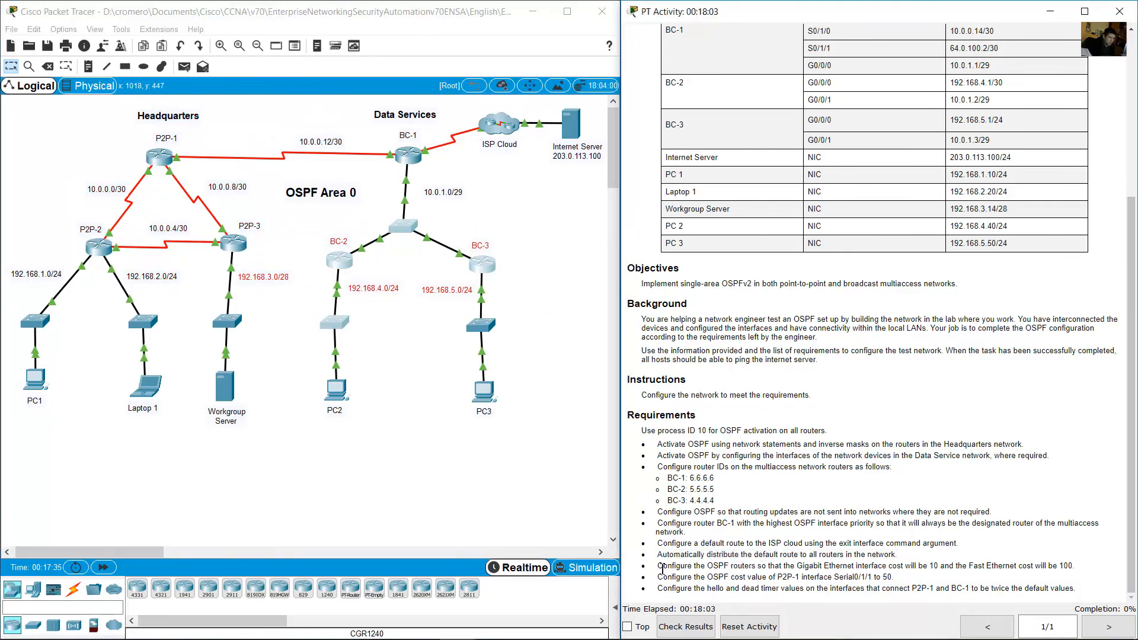
Step: Read the OSPF cost requirements for Gigabit and Fast Ethernet interfaces and for P2P-1's Serial0/1/1
{"action": "left_click_drag", "start_coordinate": [658, 566], "coordinate": [1077, 566]}
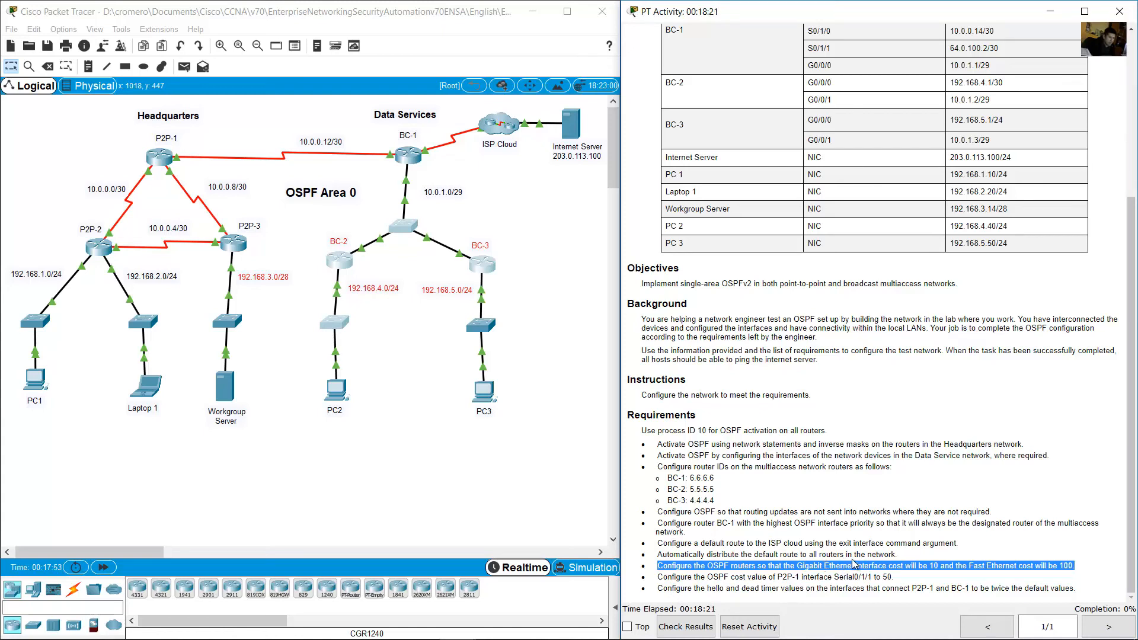
{"action": "left_click", "coordinate": [798, 564]}
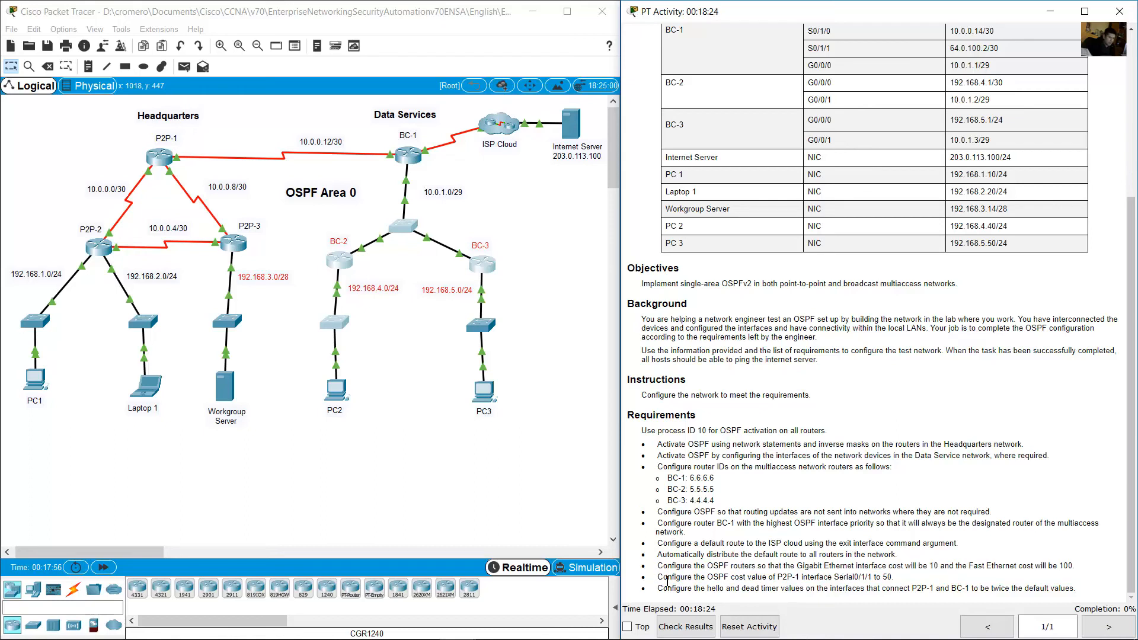
{"action": "left_click_drag", "start_coordinate": [658, 579], "coordinate": [897, 581]}
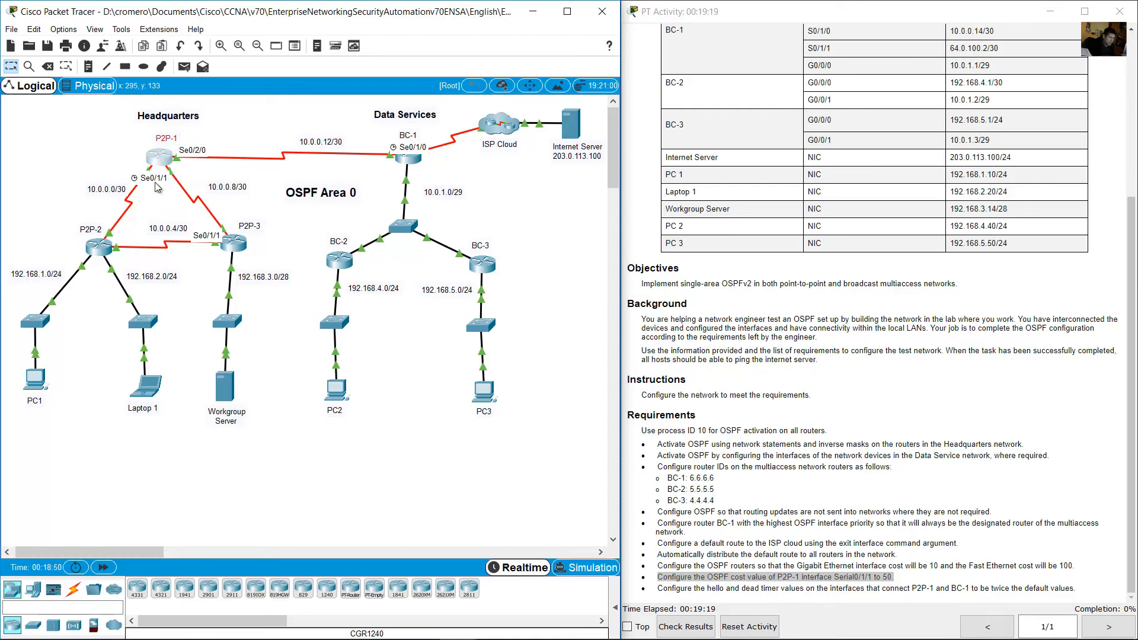
{"action": "left_click", "coordinate": [823, 487]}
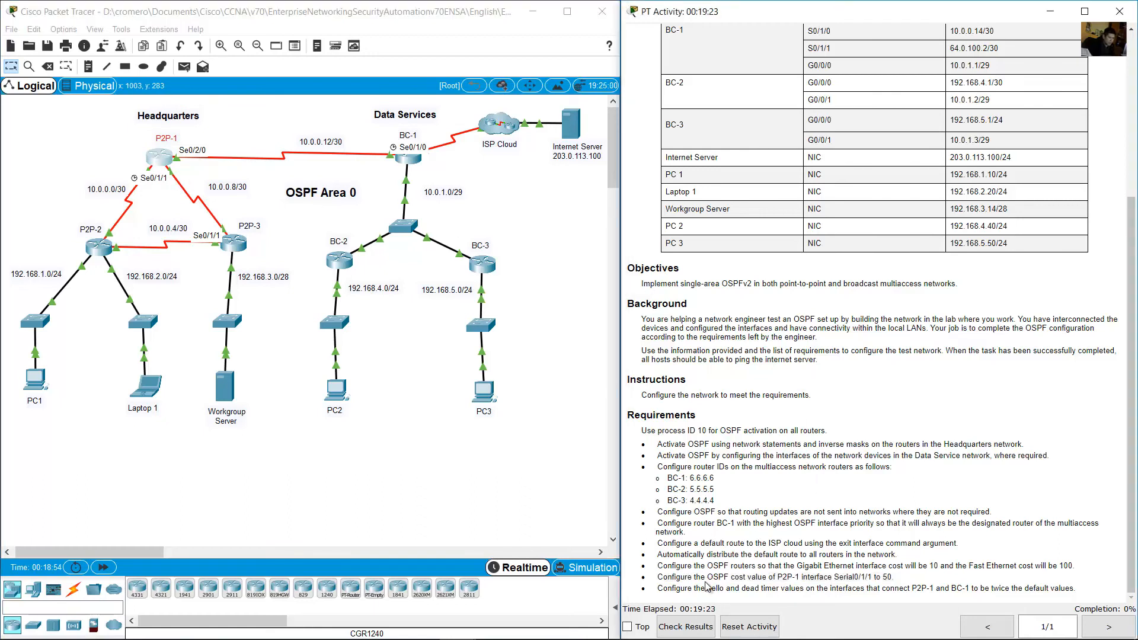
Step: Read the hello and dead timer requirement and identify the P2P-1 and BC-1 interfaces that connect the two routers
{"action": "left_click_drag", "start_coordinate": [657, 588], "coordinate": [1086, 593]}
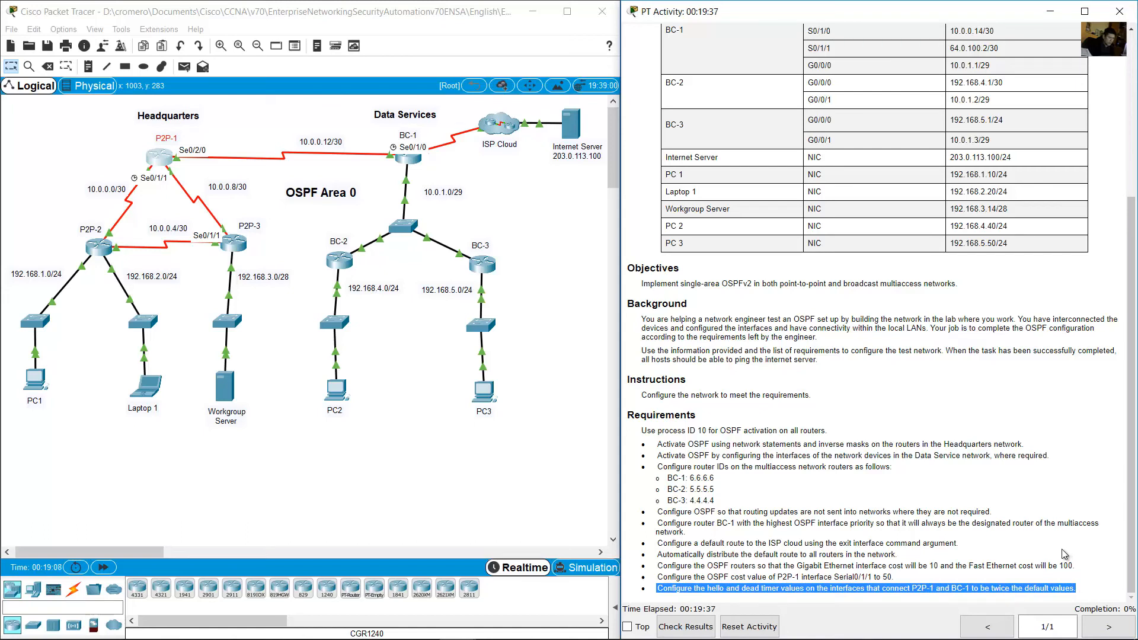
{"action": "left_click", "coordinate": [253, 126]}
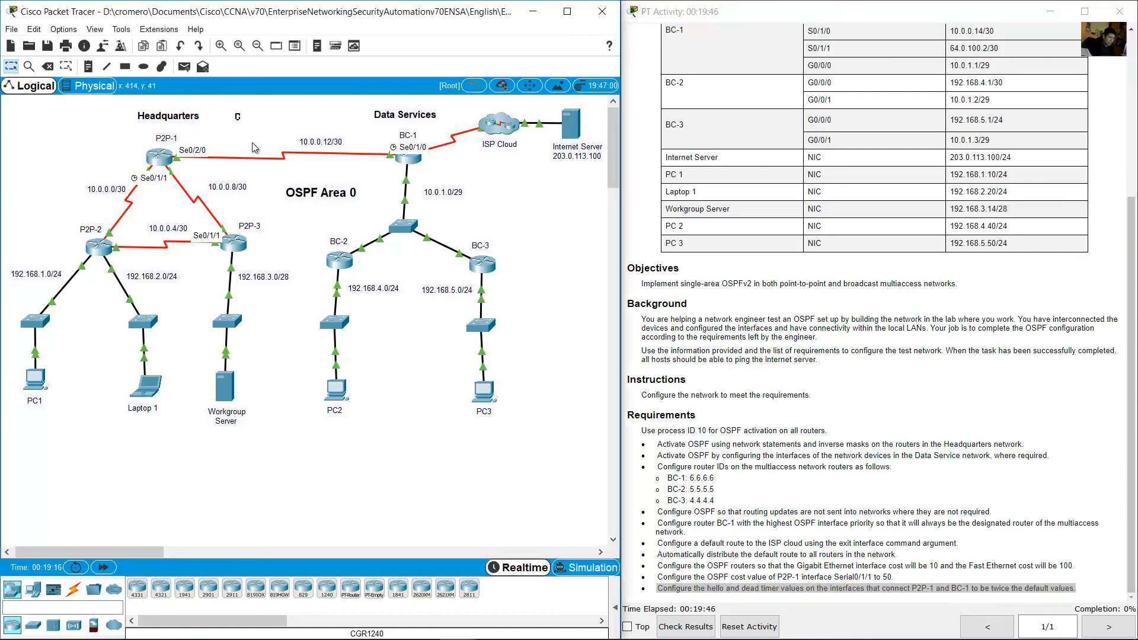
{"action": "left_click_drag", "start_coordinate": [236, 114], "coordinate": [324, 177]}
{"action": "left_click_drag", "start_coordinate": [206, 138], "coordinate": [149, 156]}
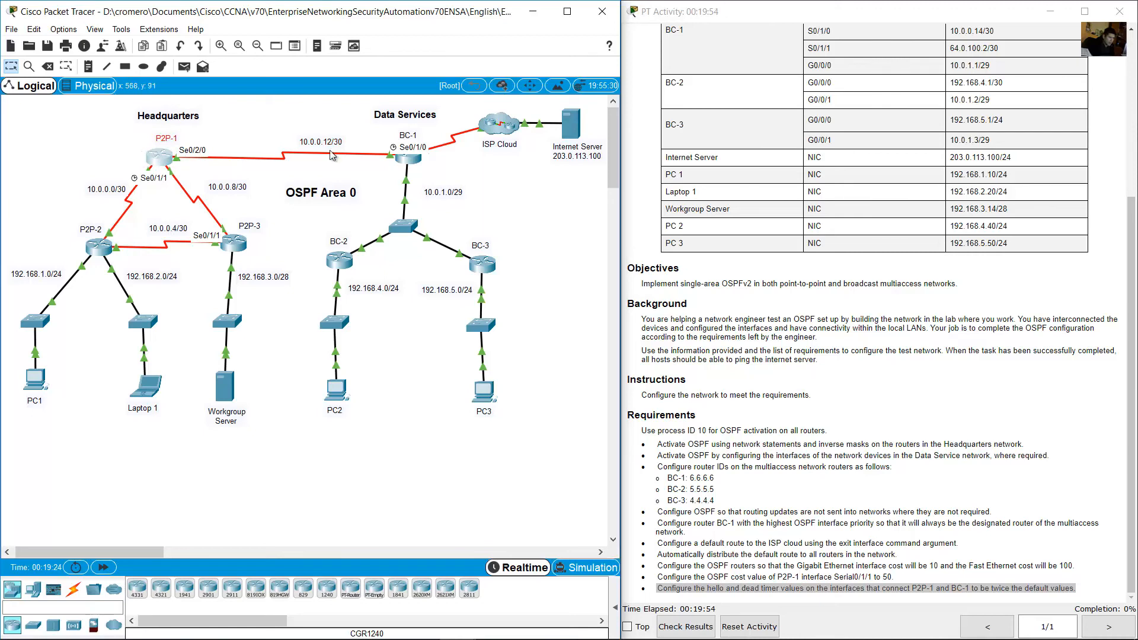
{"action": "left_click", "coordinate": [377, 160]}
{"action": "left_click_drag", "start_coordinate": [437, 125], "coordinate": [391, 148]}
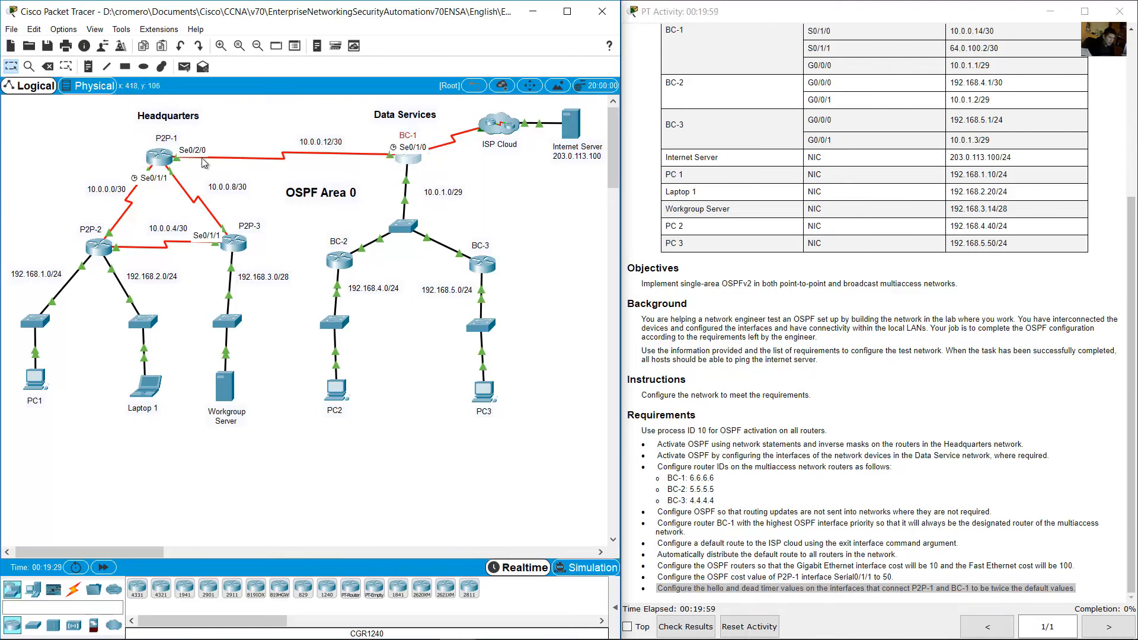
{"action": "left_click", "coordinate": [974, 586]}
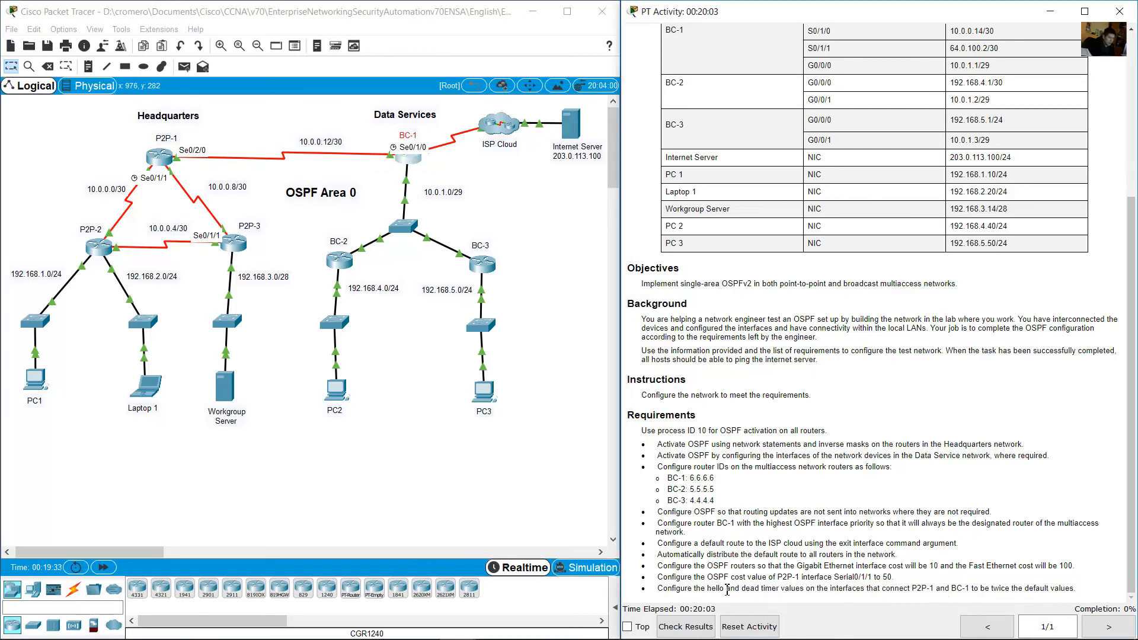
{"action": "left_click_drag", "start_coordinate": [705, 589], "coordinate": [805, 589]}
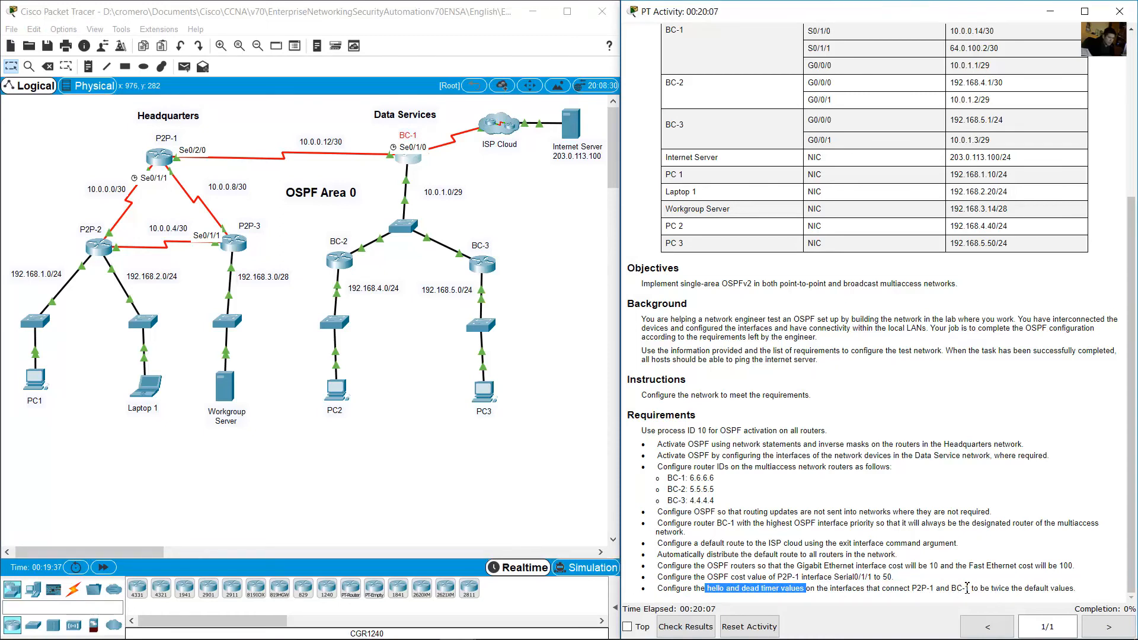
{"action": "left_click_drag", "start_coordinate": [967, 588], "coordinate": [1076, 588]}
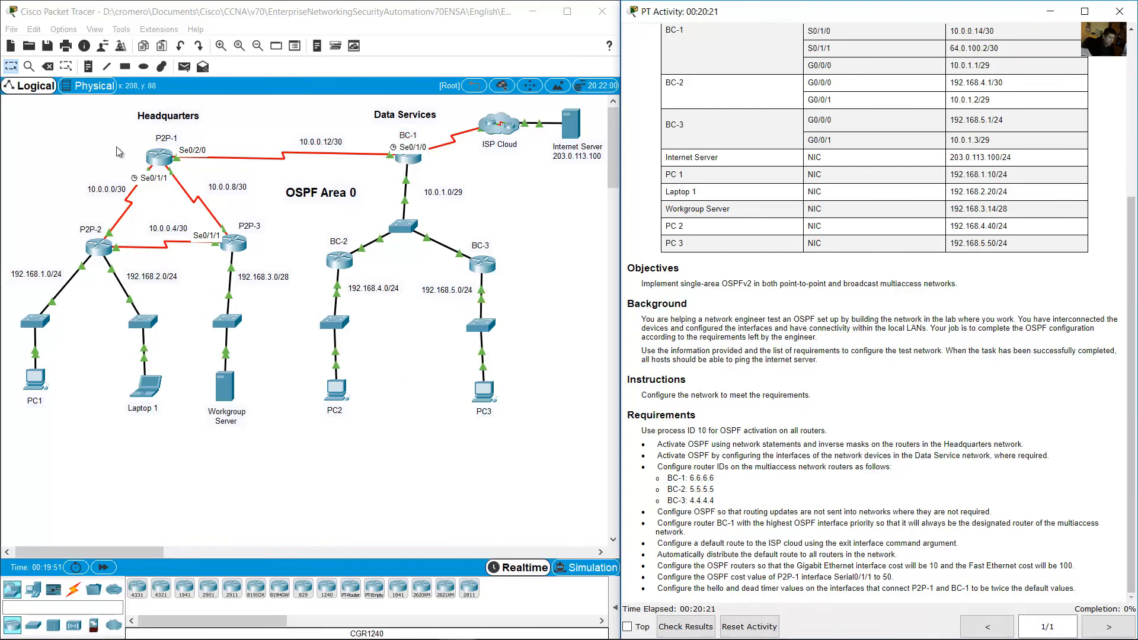
{"action": "left_click", "coordinate": [116, 147]}
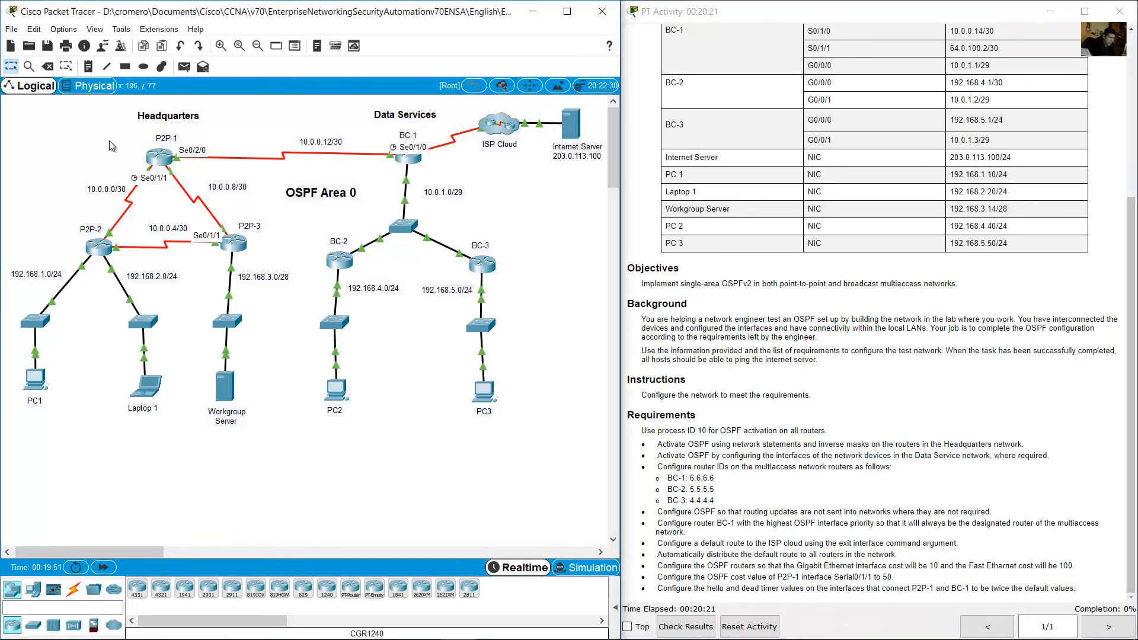
Step: Enter global configuration mode on P2P-1 and start OSPF with process ID 10
{"action": "left_click", "coordinate": [161, 157]}
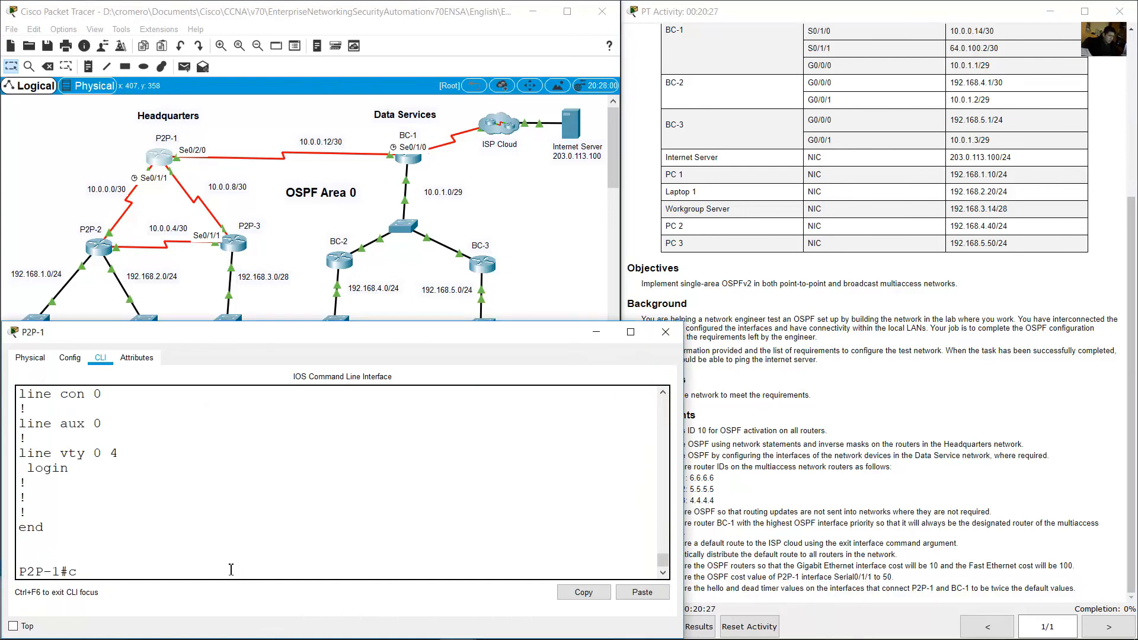
{"action": "type", "text": "conf term"}
{"action": "key", "text": "Return"}
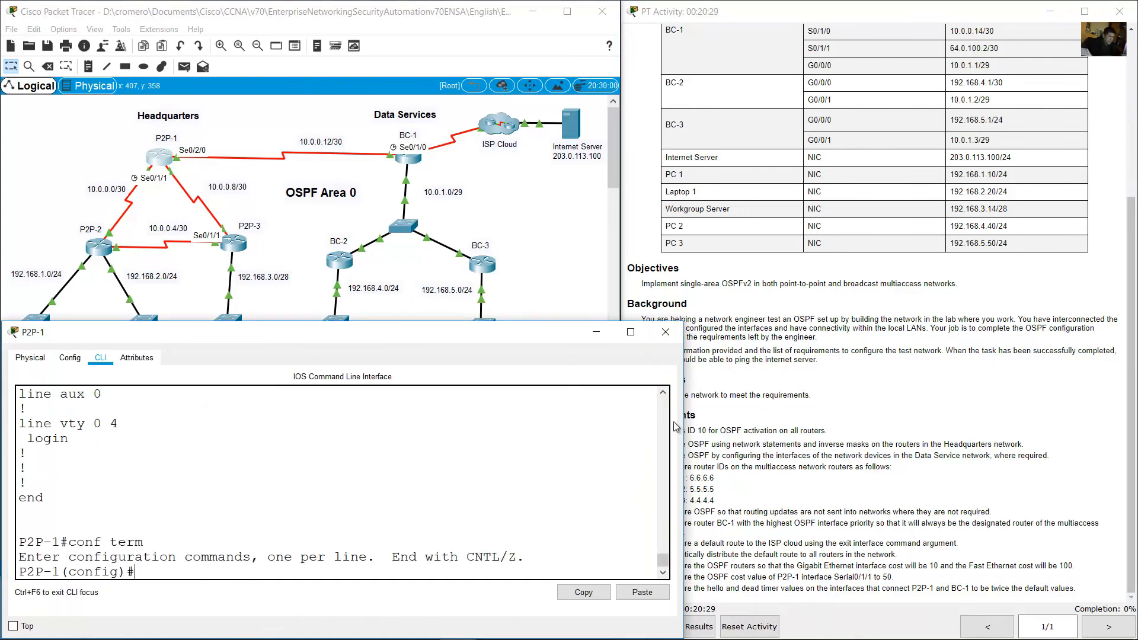
{"action": "left_click", "coordinate": [772, 453]}
{"action": "left_click_drag", "start_coordinate": [665, 433], "coordinate": [734, 435]}
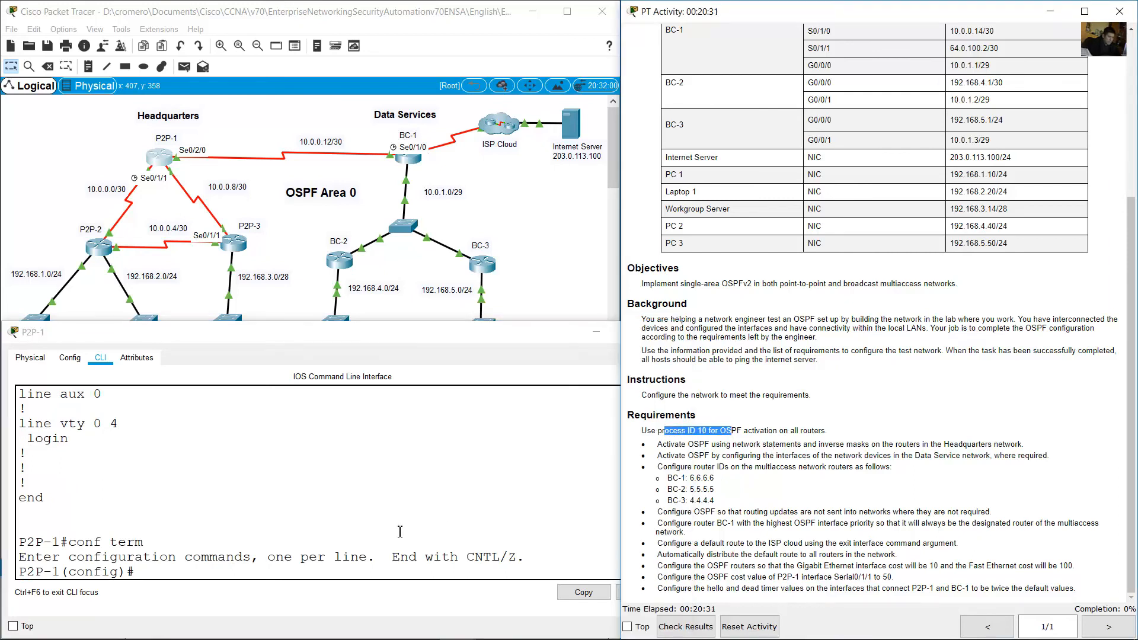
{"action": "left_click", "coordinate": [400, 532]}
{"action": "type", "text": "router "}
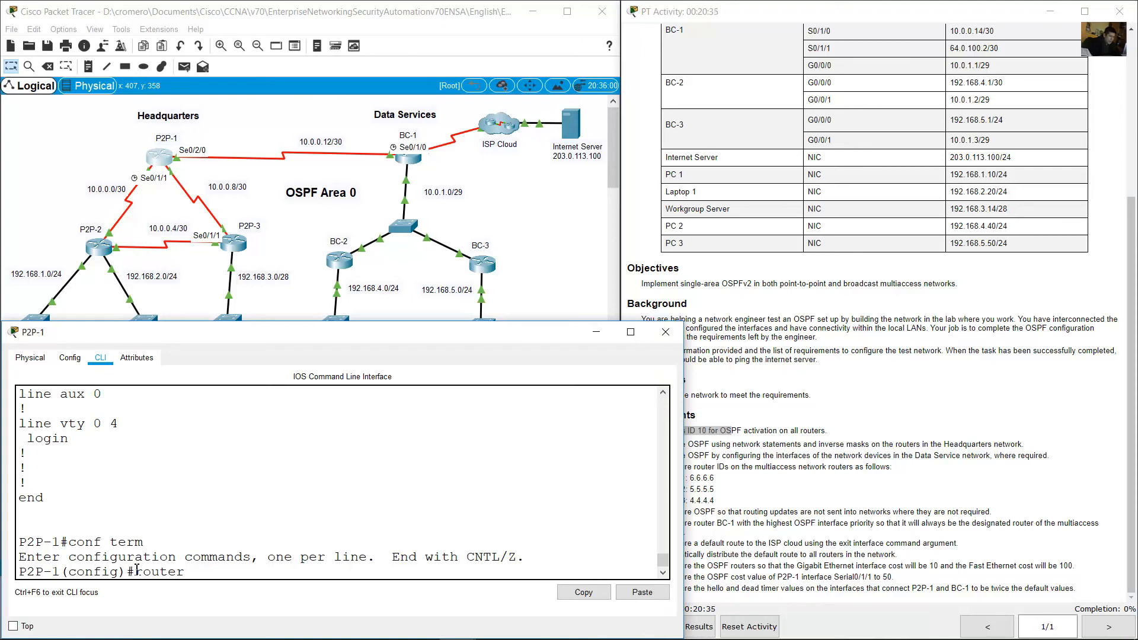
{"action": "type", "text": "ospf 10"}
{"action": "key", "text": "Return"}
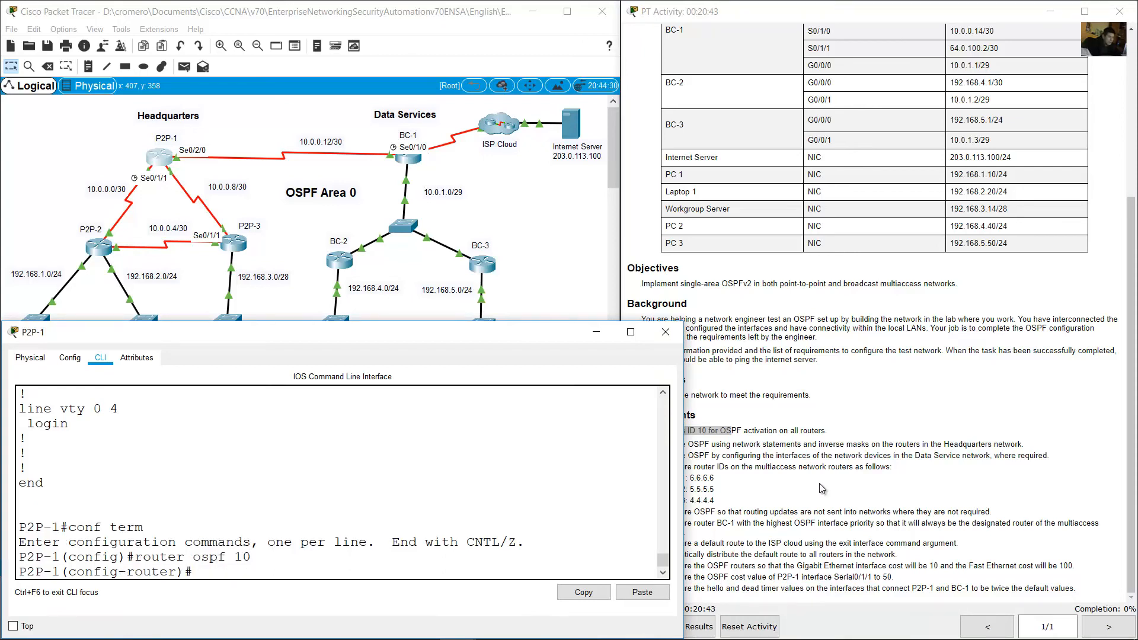
Step: Review the Headquarters network-statement requirement and list P2P-1's connected routes with do show ip route connected
{"action": "left_click", "coordinate": [819, 461]}
{"action": "left_click_drag", "start_coordinate": [662, 444], "coordinate": [1035, 442]}
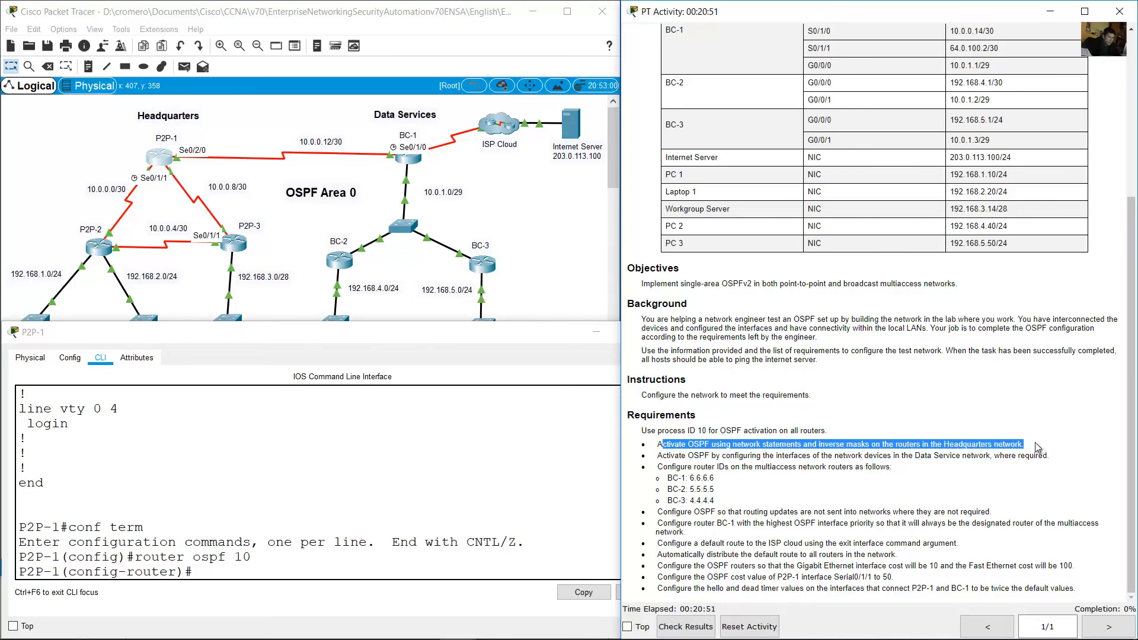
{"action": "left_click", "coordinate": [254, 122]}
{"action": "left_click_drag", "start_coordinate": [270, 121], "coordinate": [40, 303]}
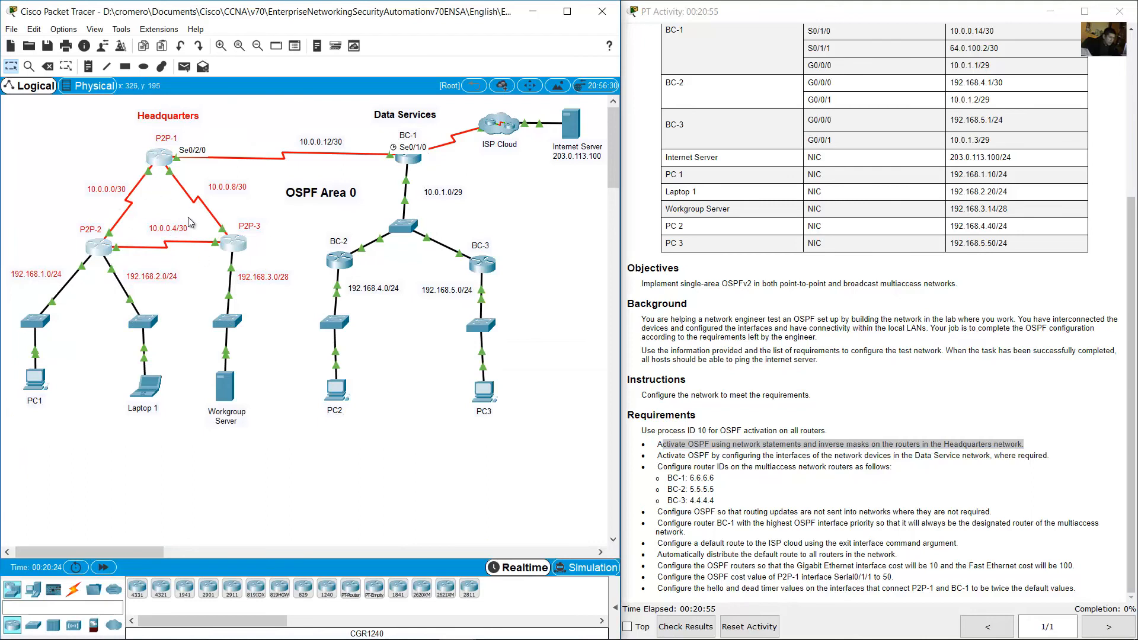
{"action": "left_click", "coordinate": [160, 161]}
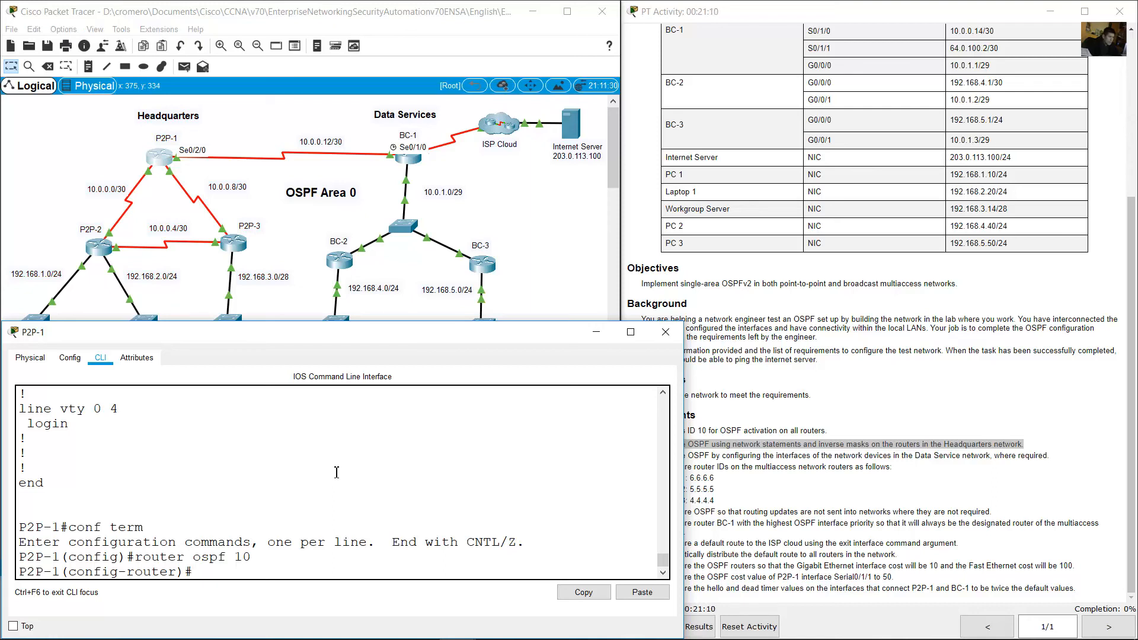
{"action": "type", "text": "ow ip route connected"}
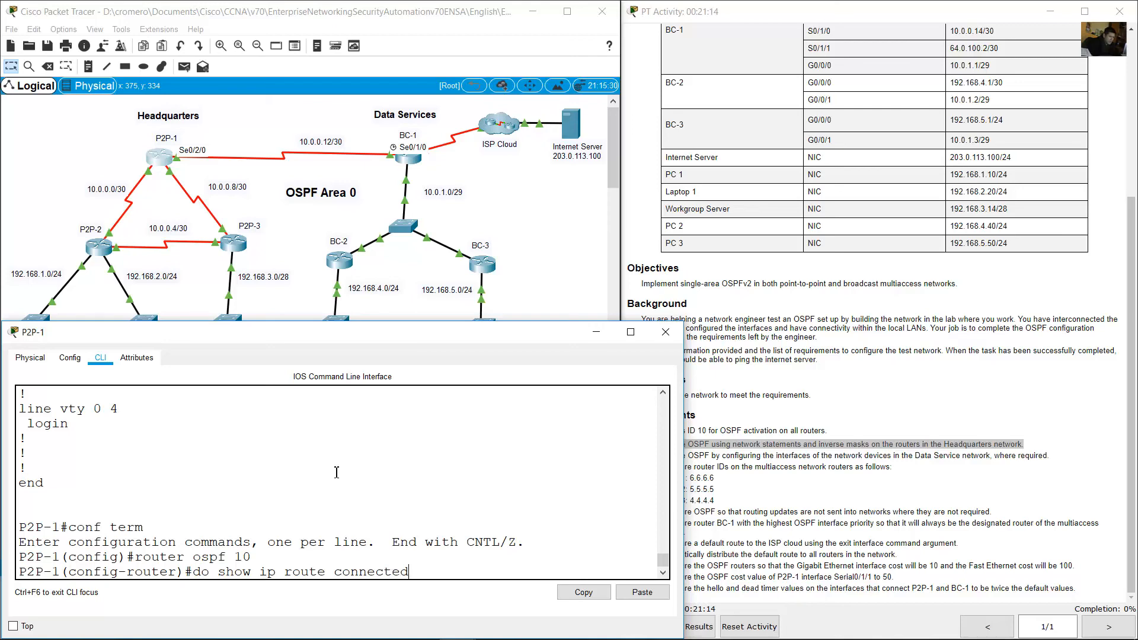
{"action": "key", "text": "Return"}
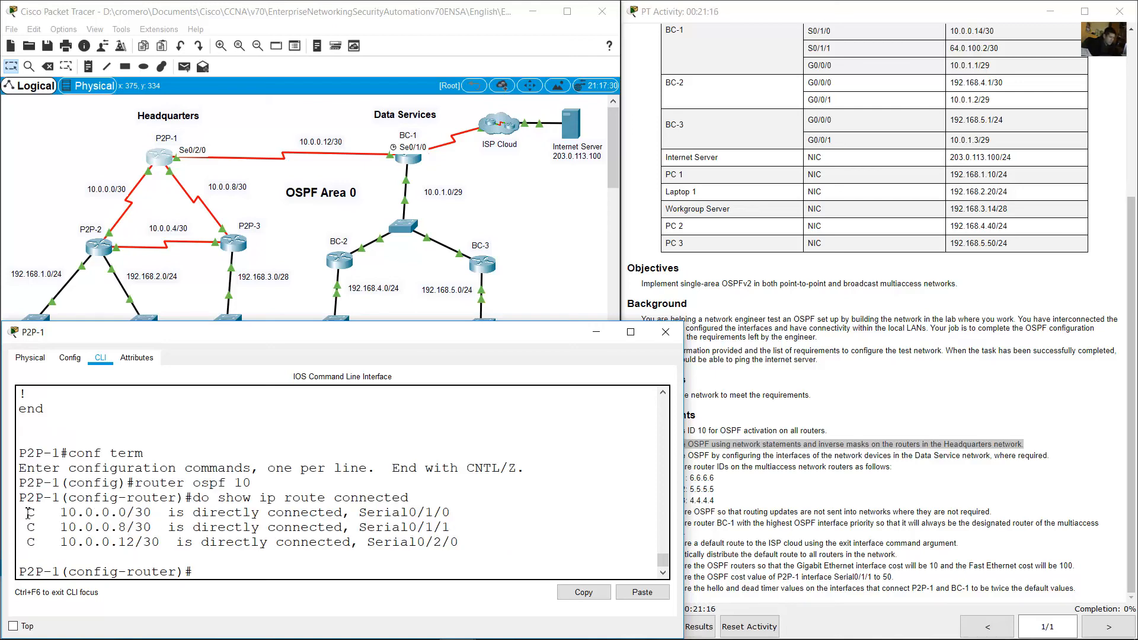
{"action": "left_click_drag", "start_coordinate": [29, 513], "coordinate": [461, 542]}
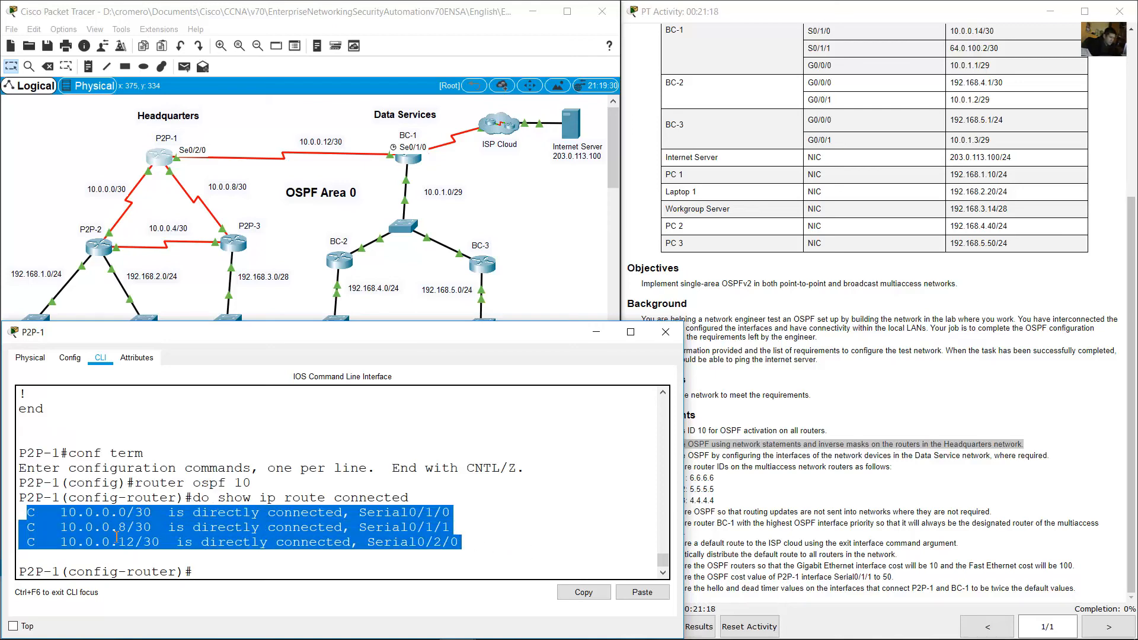
Step: Advertise network 10.0.0.0 with wildcard mask 0.0.0.3 in area 0 on P2P-1
{"action": "left_click", "coordinate": [244, 547]}
{"action": "type", "text": "network 10.0.0.0"}
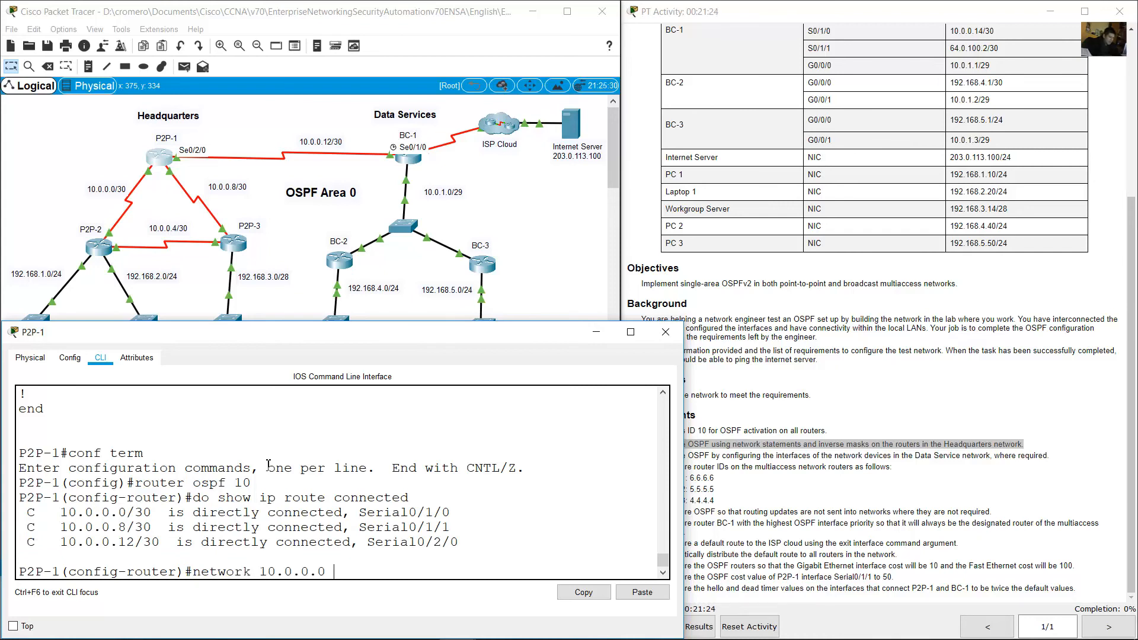
{"action": "left_click_drag", "start_coordinate": [135, 514], "coordinate": [170, 517]}
{"action": "left_click", "coordinate": [383, 569]}
{"action": "key", "text": "Return"}
Step: Reuse the previous network statement on P2P-1 to advertise 10.0.0.8 with wildcard mask 0.0.0.3 in area 0
{"action": "key", "text": "Up"}
{"action": "key", "text": "Left"}
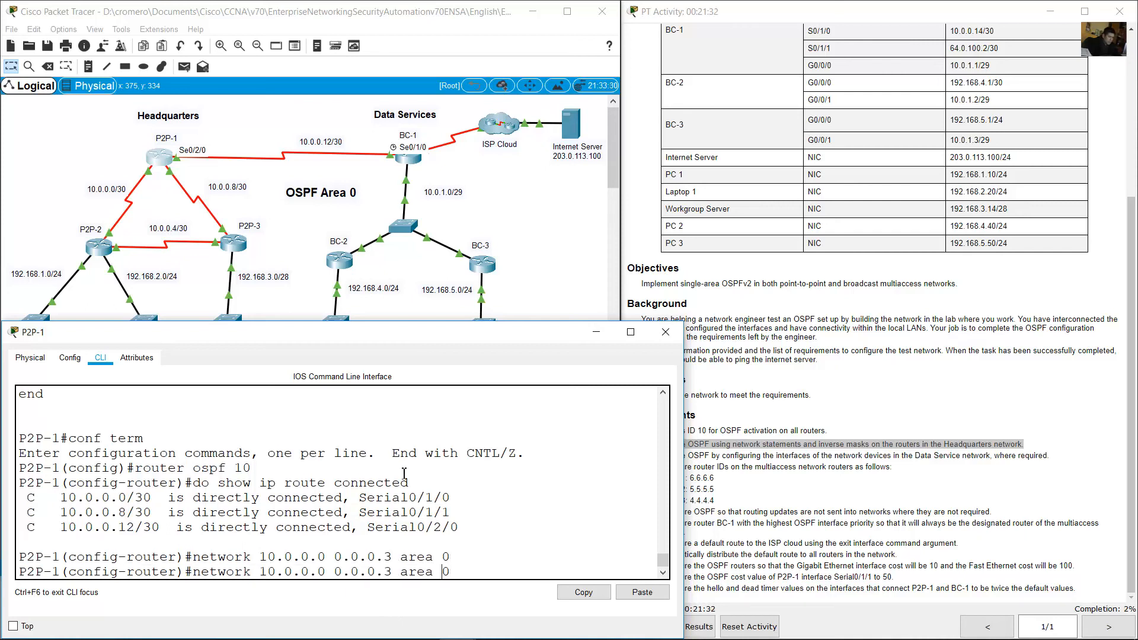
{"action": "key", "text": "Left"}
{"action": "key", "text": "Left"}
{"action": "key", "text": "Left"}
{"action": "key", "text": "Left"}
{"action": "key", "text": "Left"}
{"action": "key", "text": "Left"}
{"action": "key", "text": "Left"}
{"action": "key", "text": "Left"}
{"action": "key", "text": "Left"}
{"action": "key", "text": "Left"}
{"action": "key", "text": "Left"}
{"action": "key", "text": "Left"}
{"action": "key", "text": "Left"}
{"action": "key", "text": "Left"}
{"action": "key", "text": "BackSpace"}
{"action": "type", "text": "8"}
{"action": "key", "text": "Return"}
Step: Advertise network 10.0.0.12 with wildcard mask 0.0.0.3 in area 0 on P2P-1, reusing the previous network statement
{"action": "key", "text": "Up"}
{"action": "key", "text": "Left"}
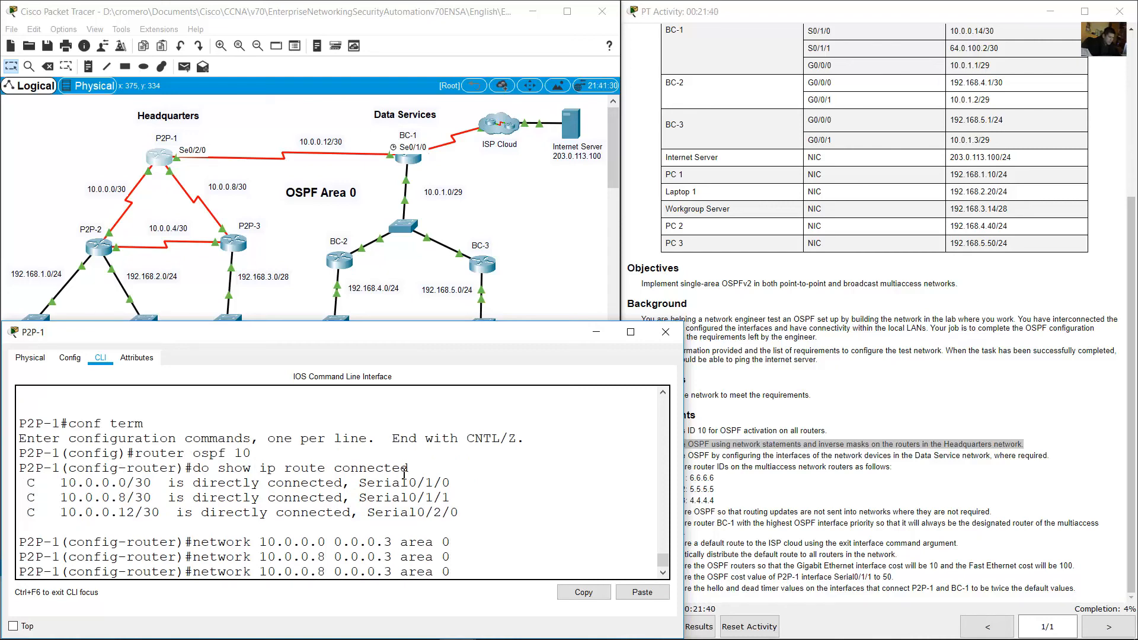
{"action": "key", "text": "BackSpace"}
{"action": "type", "text": "12"}
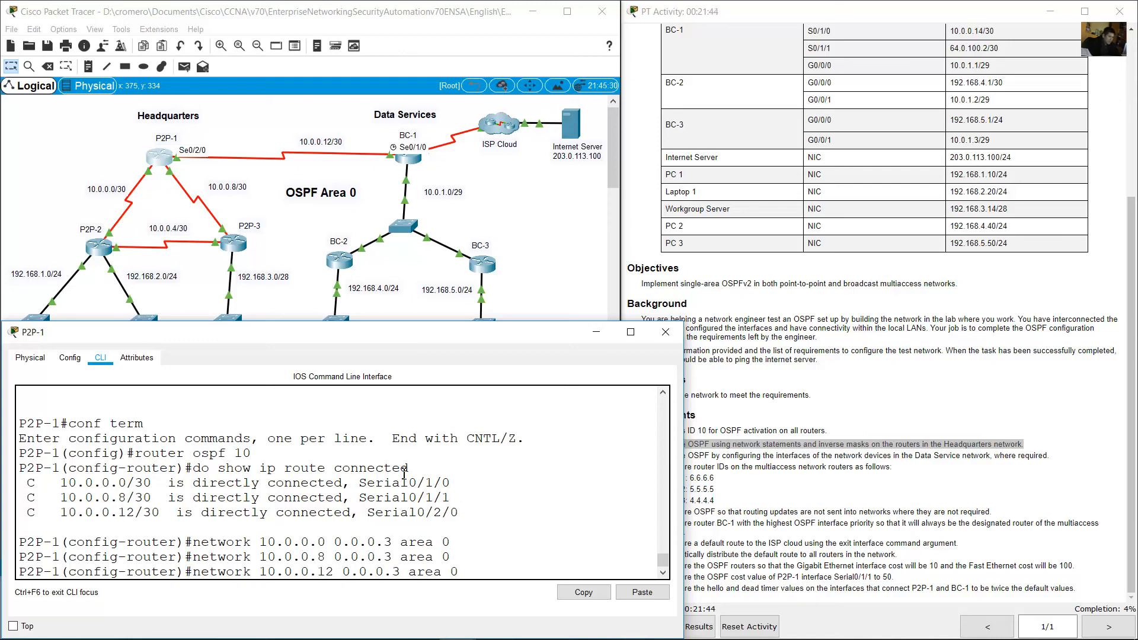
{"action": "key", "text": "Return"}
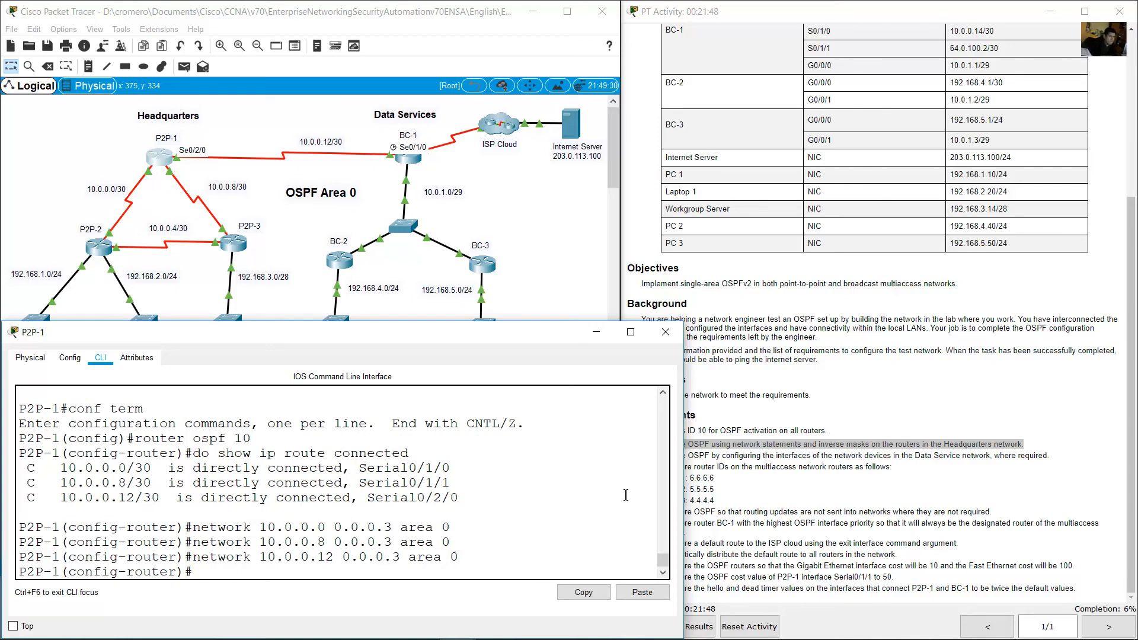
Step: Review the activity requirements on suppressing unneeded routing updates and on the Gigabit Ethernet and Fast Ethernet OSPF costs
{"action": "left_click", "coordinate": [781, 493]}
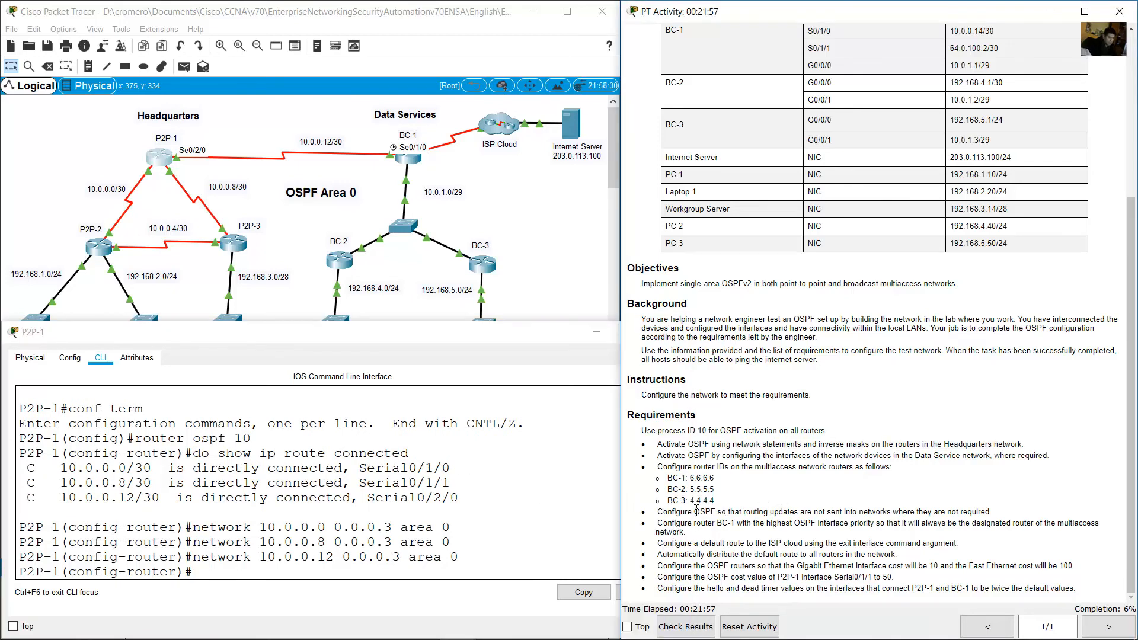
{"action": "left_click_drag", "start_coordinate": [668, 513], "coordinate": [1001, 514]}
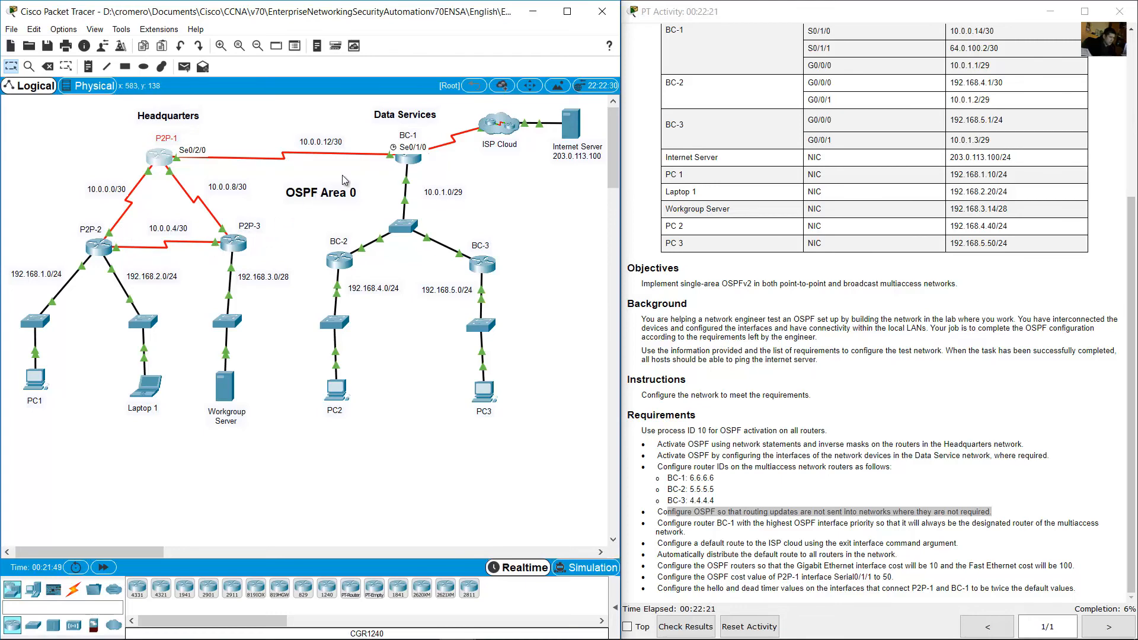
{"action": "left_click", "coordinate": [163, 162]}
{"action": "left_click", "coordinate": [821, 522]}
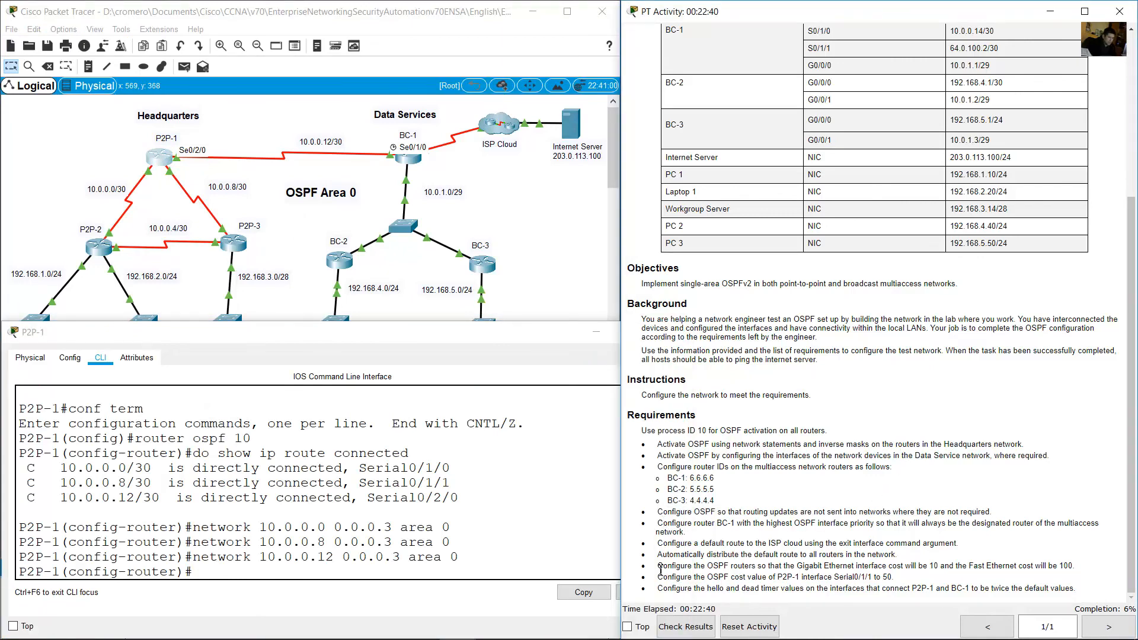
{"action": "left_click_drag", "start_coordinate": [703, 569], "coordinate": [747, 568]}
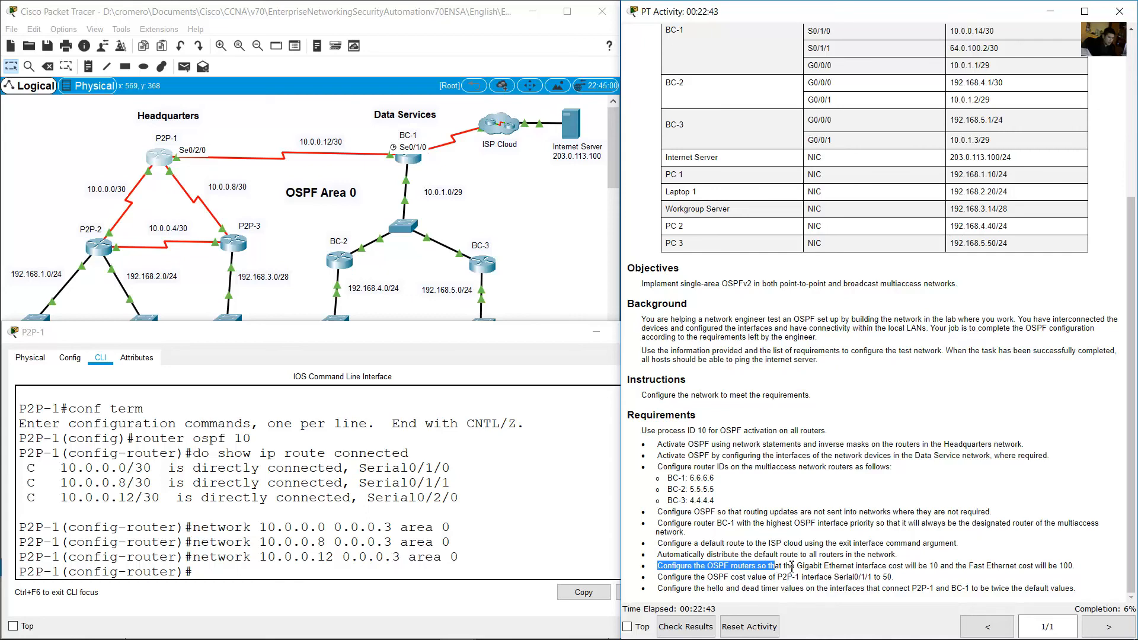
{"action": "left_click_drag", "start_coordinate": [791, 567], "coordinate": [1079, 568]}
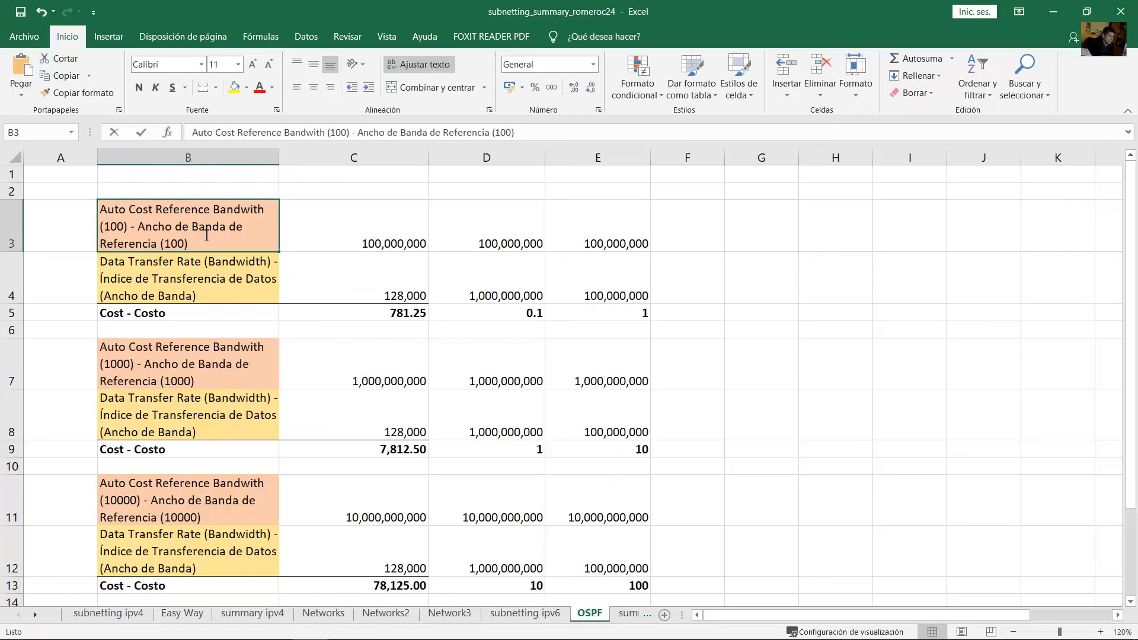
Step: Switch to the OSPF sheet in Excel and examine the auto cost reference bandwidth (100) label and its row 3 values
{"action": "double_click", "coordinate": [205, 231]}
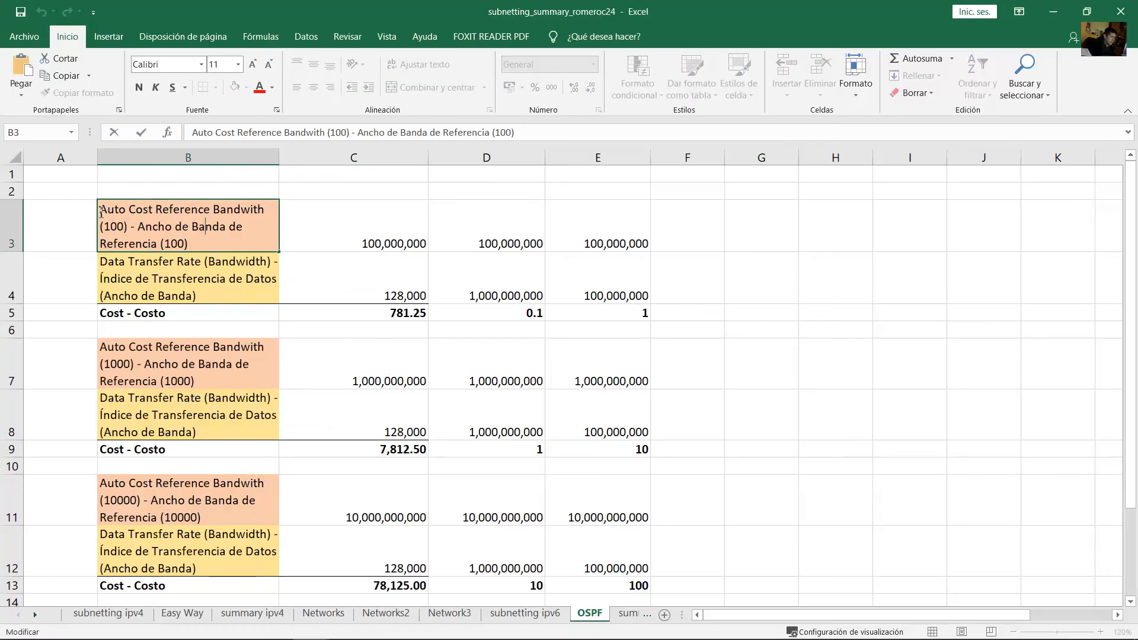
{"action": "left_click_drag", "start_coordinate": [100, 211], "coordinate": [130, 232]}
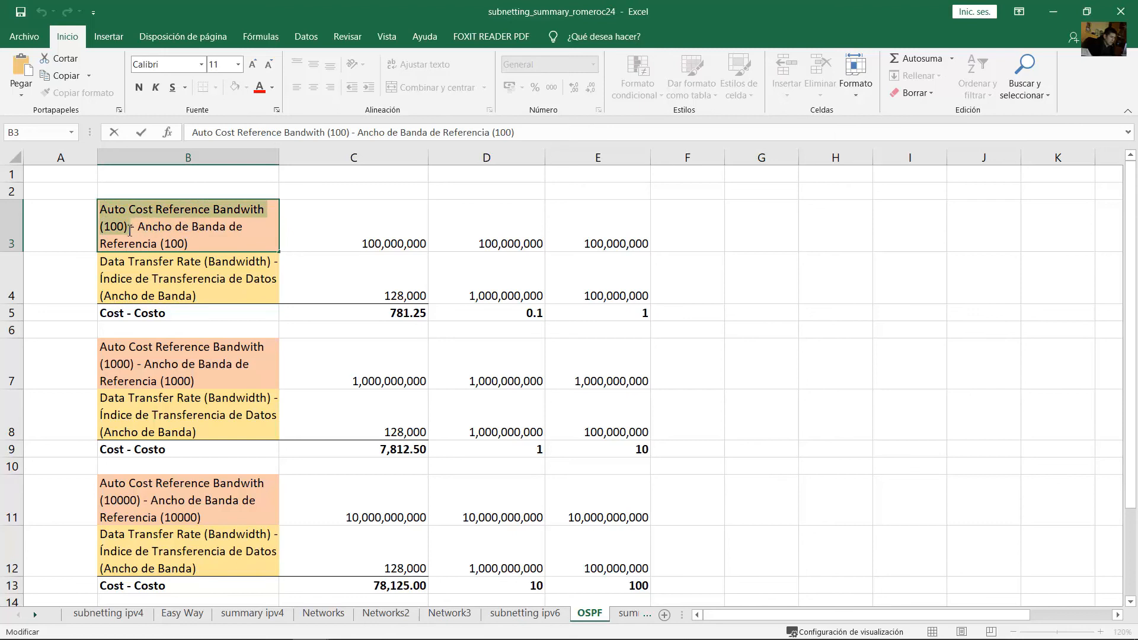
{"action": "double_click", "coordinate": [397, 235]}
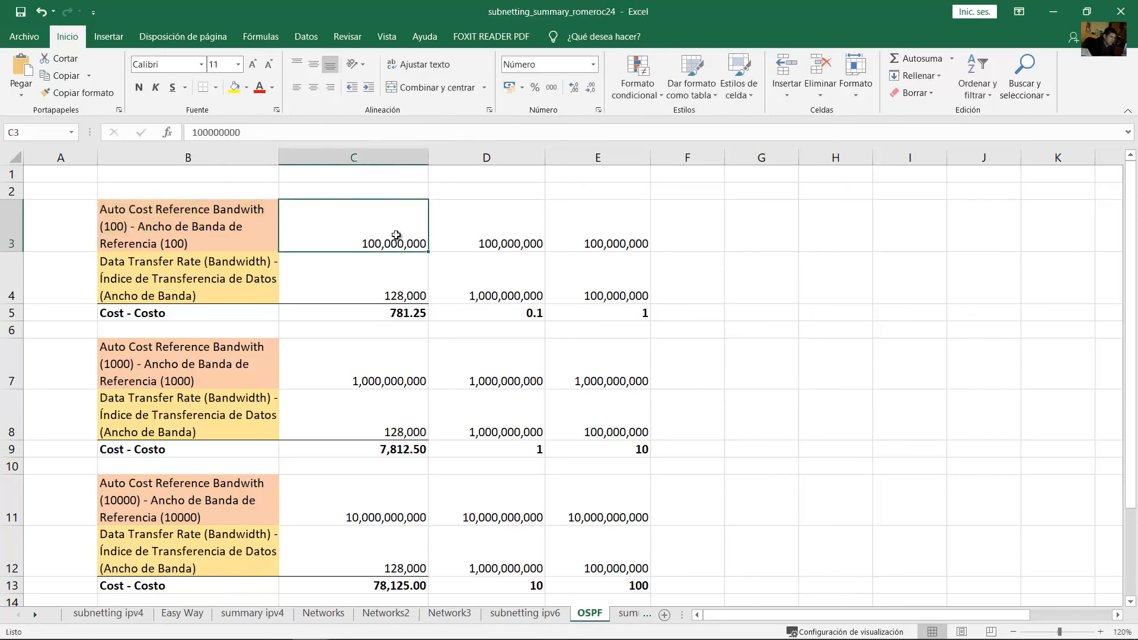
{"action": "left_click_drag", "start_coordinate": [365, 245], "coordinate": [457, 237]}
{"action": "left_click", "coordinate": [479, 232]}
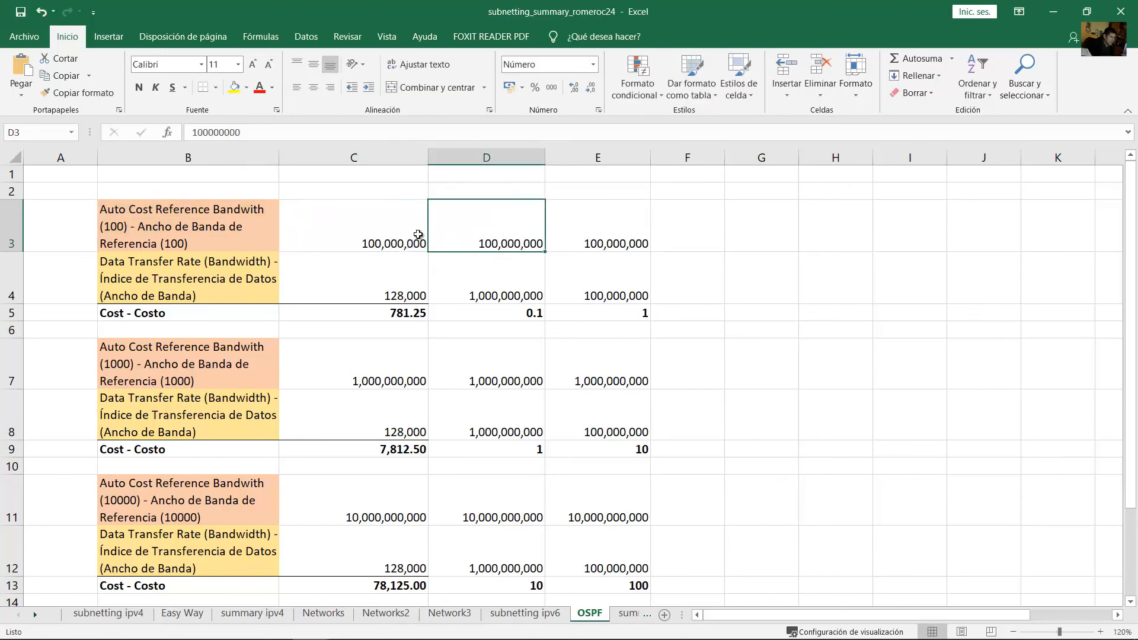
{"action": "left_click", "coordinate": [385, 240]}
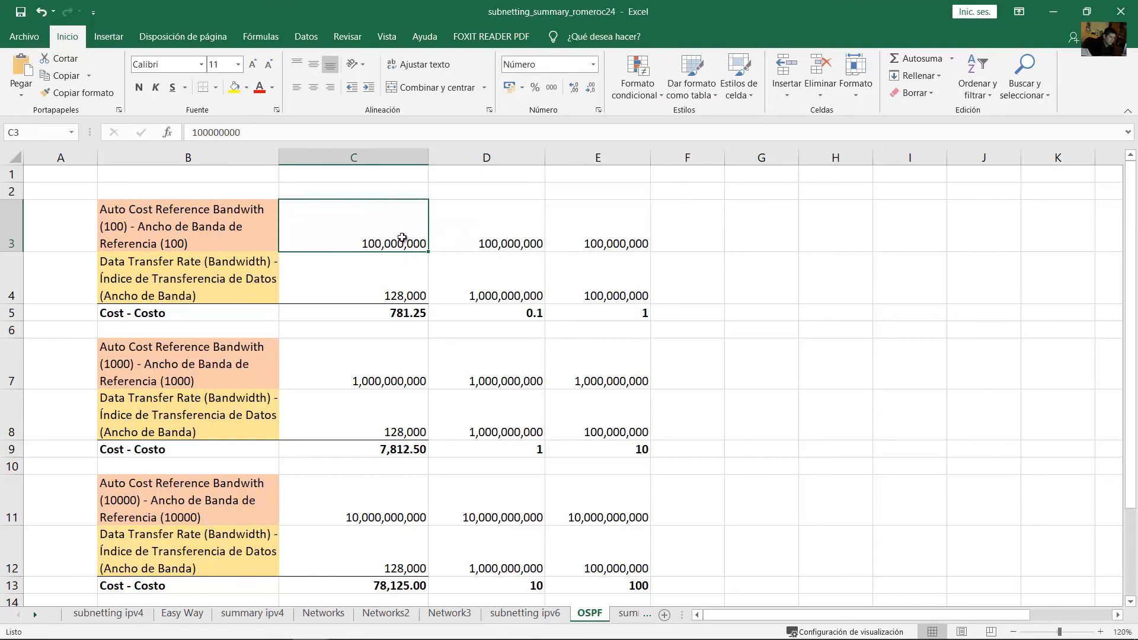
{"action": "left_click", "coordinate": [489, 236]}
{"action": "left_click", "coordinate": [612, 235]}
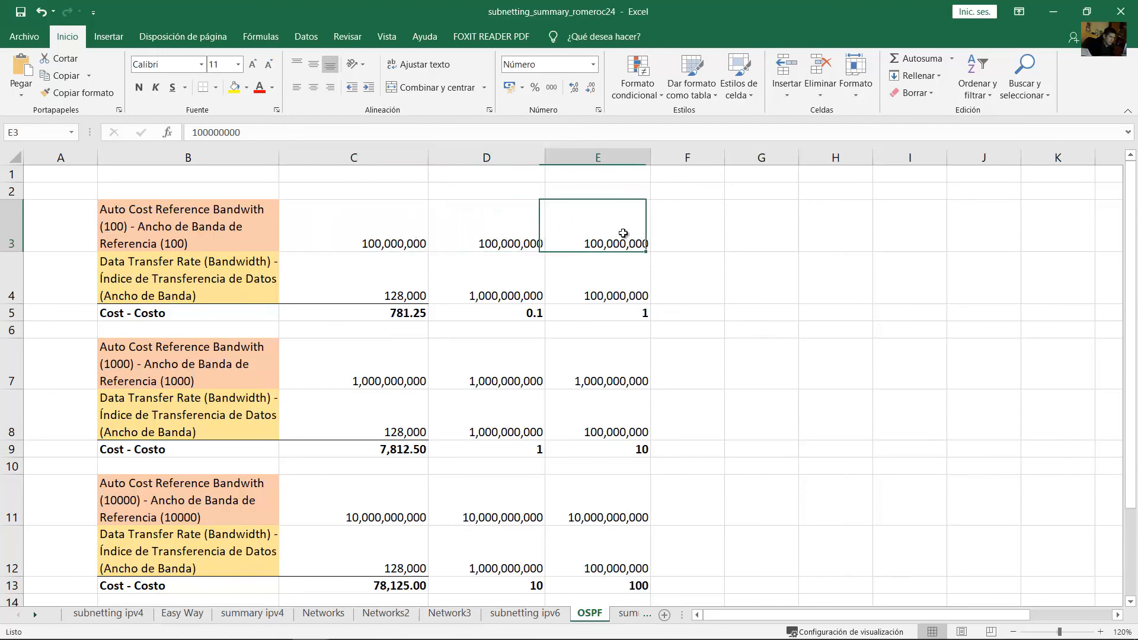
{"action": "left_click", "coordinate": [463, 229]}
{"action": "left_click_drag", "start_coordinate": [398, 229], "coordinate": [542, 227]}
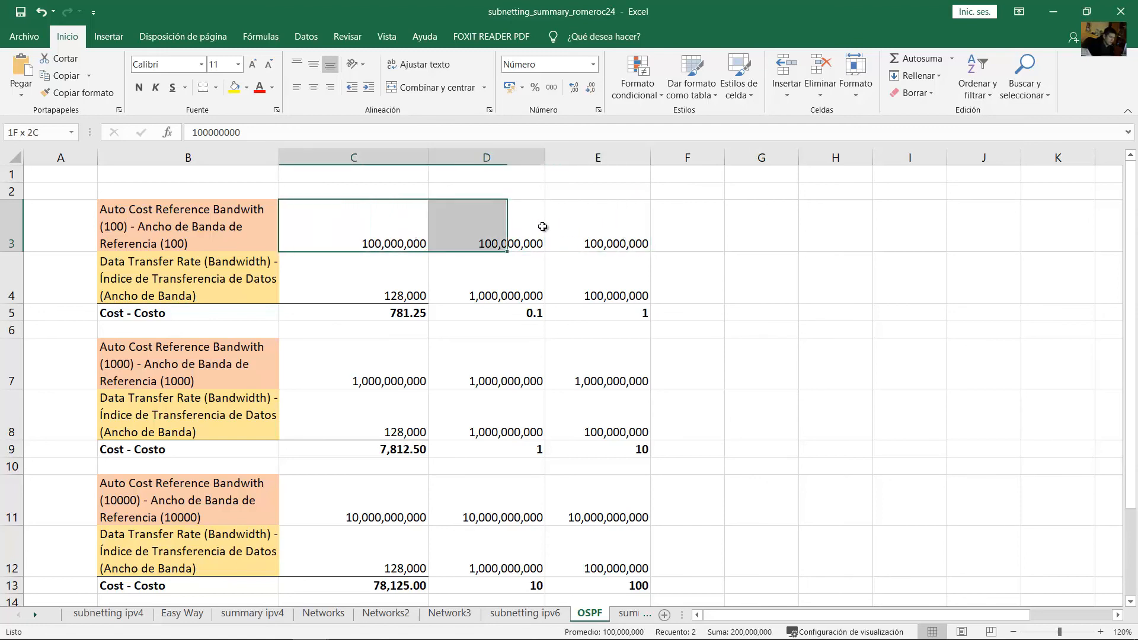
Step: Compare the costs calculated in D5 and E5 with the activity's required Gigabit Ethernet and Fast Ethernet costs
{"action": "left_click", "coordinate": [485, 275]}
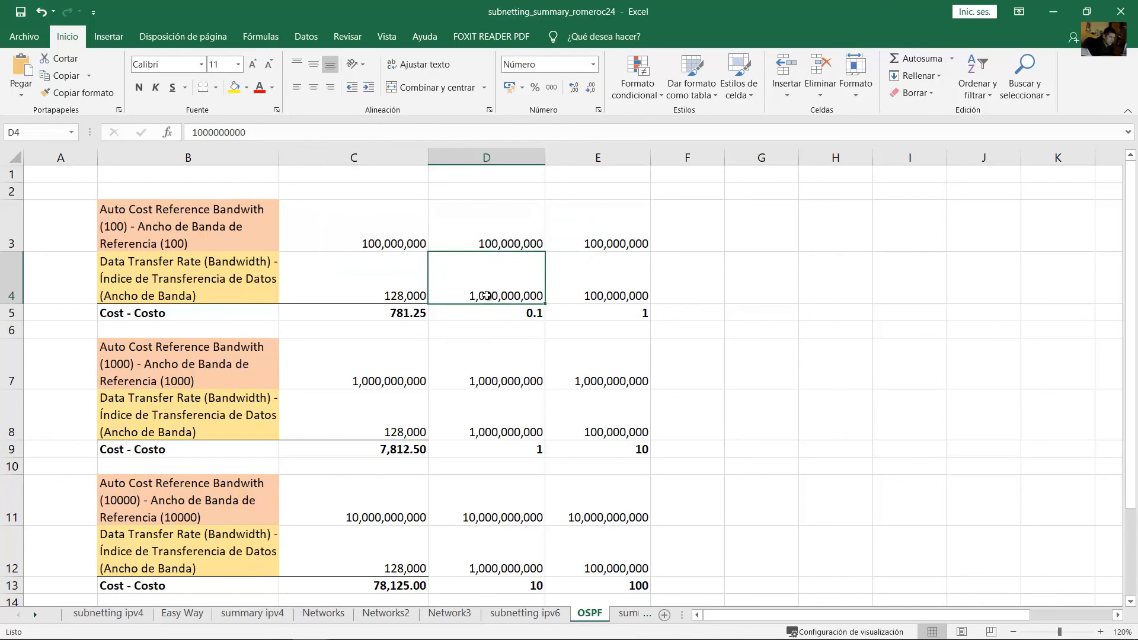
{"action": "left_click", "coordinate": [522, 314]}
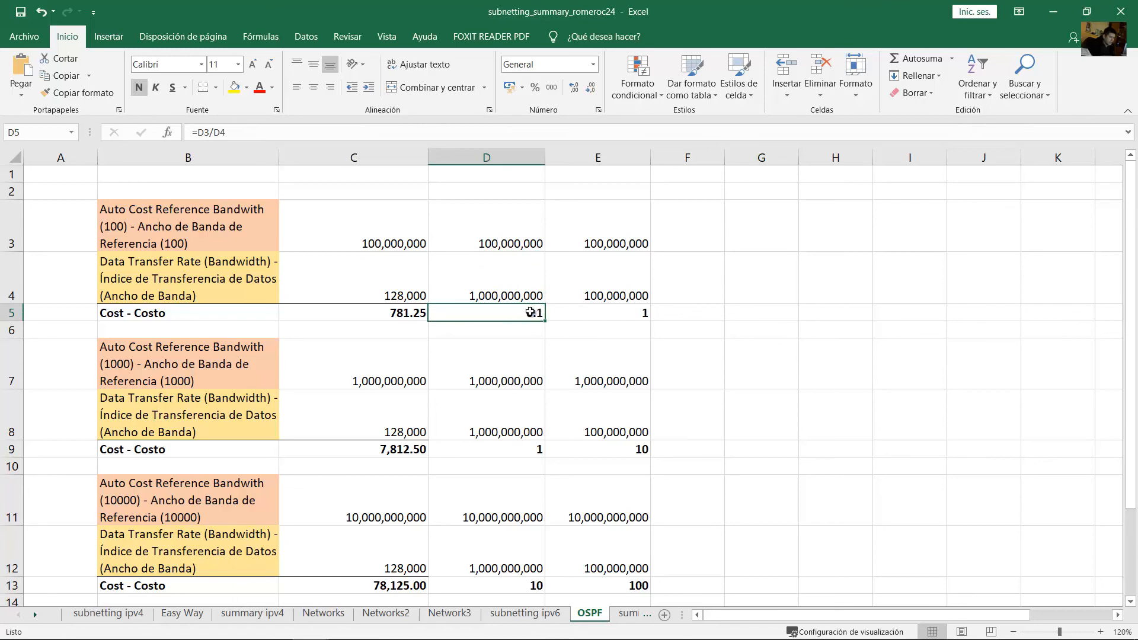
{"action": "left_click", "coordinate": [628, 281]}
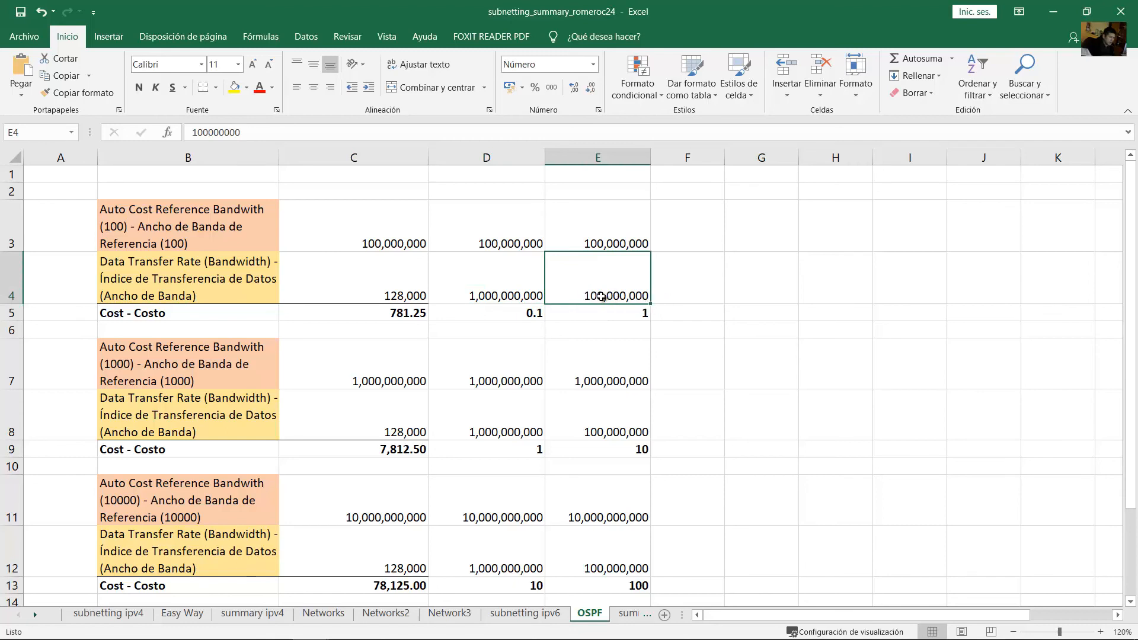
{"action": "left_click", "coordinate": [644, 312]}
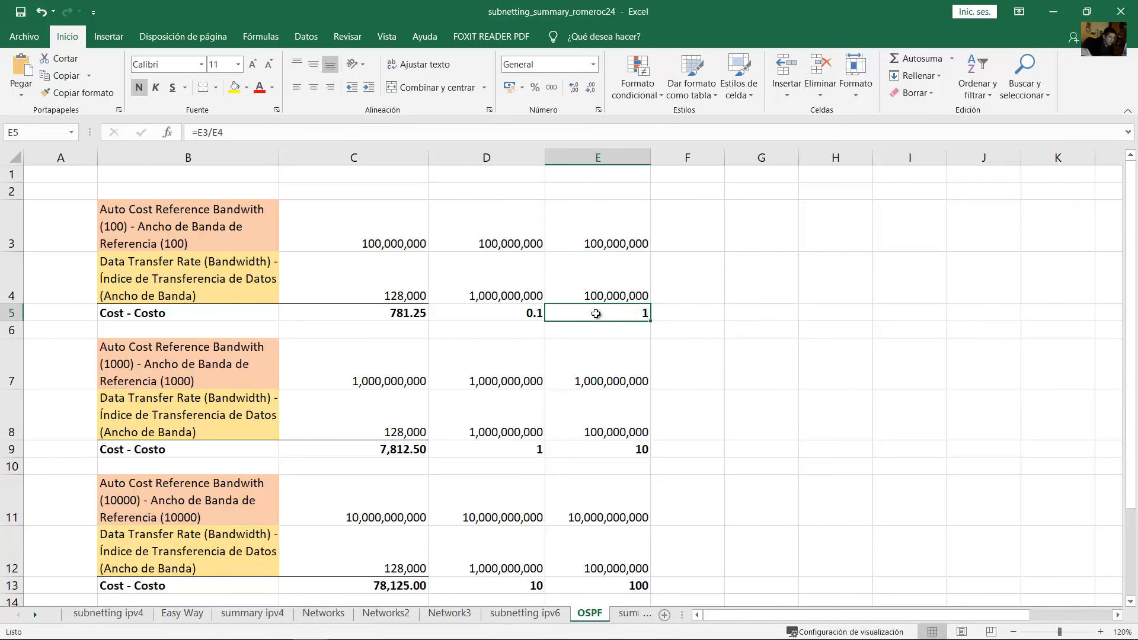
{"action": "key", "text": "alt+Tab"}
{"action": "left_click_drag", "start_coordinate": [807, 566], "coordinate": [1074, 567]}
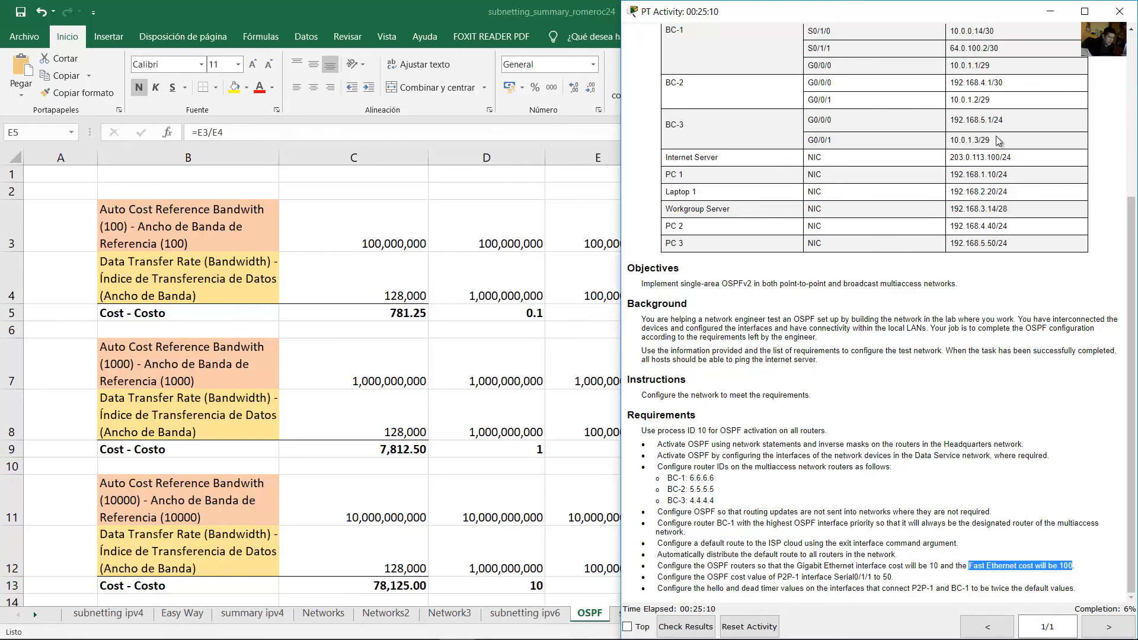
{"action": "left_click", "coordinate": [1050, 11]}
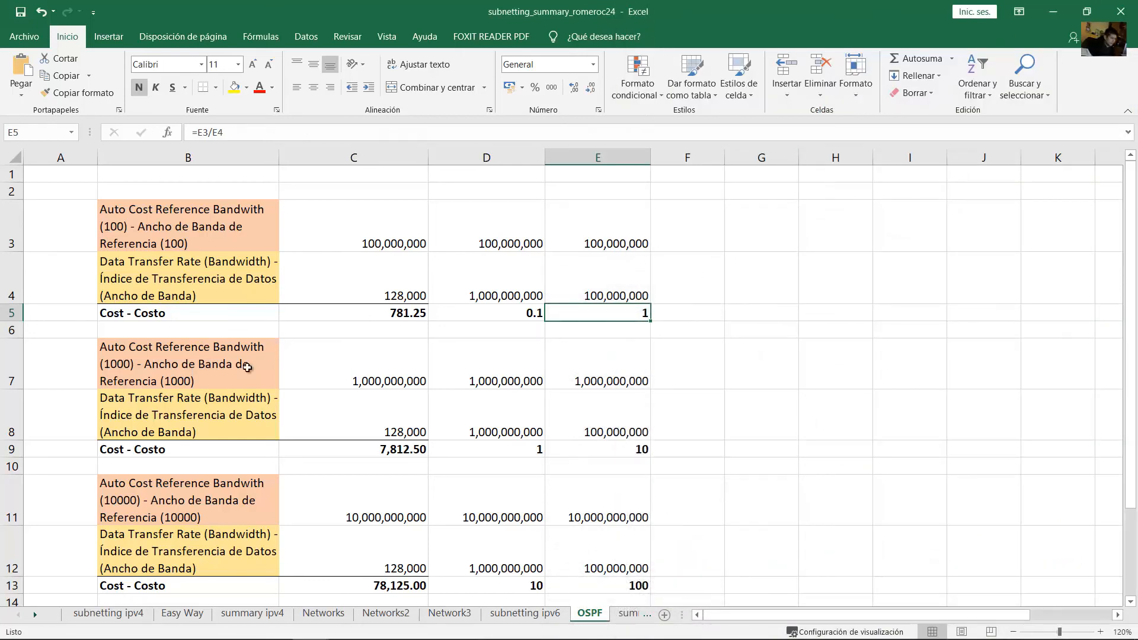
Step: Examine the reference bandwidth (1000) block in rows 7 to 9, including the data rates and costs in columns D and E
{"action": "double_click", "coordinate": [111, 388]}
{"action": "left_click_drag", "start_coordinate": [108, 400], "coordinate": [146, 419]}
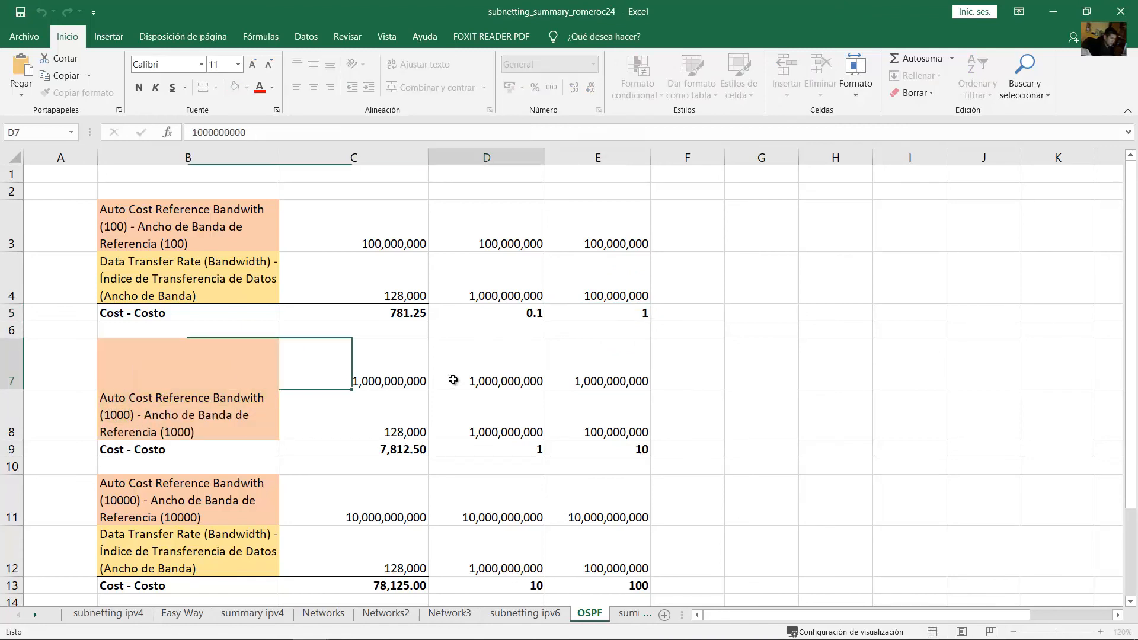
{"action": "left_click", "coordinate": [398, 379]}
{"action": "double_click", "coordinate": [397, 379]}
{"action": "double_click", "coordinate": [398, 380]}
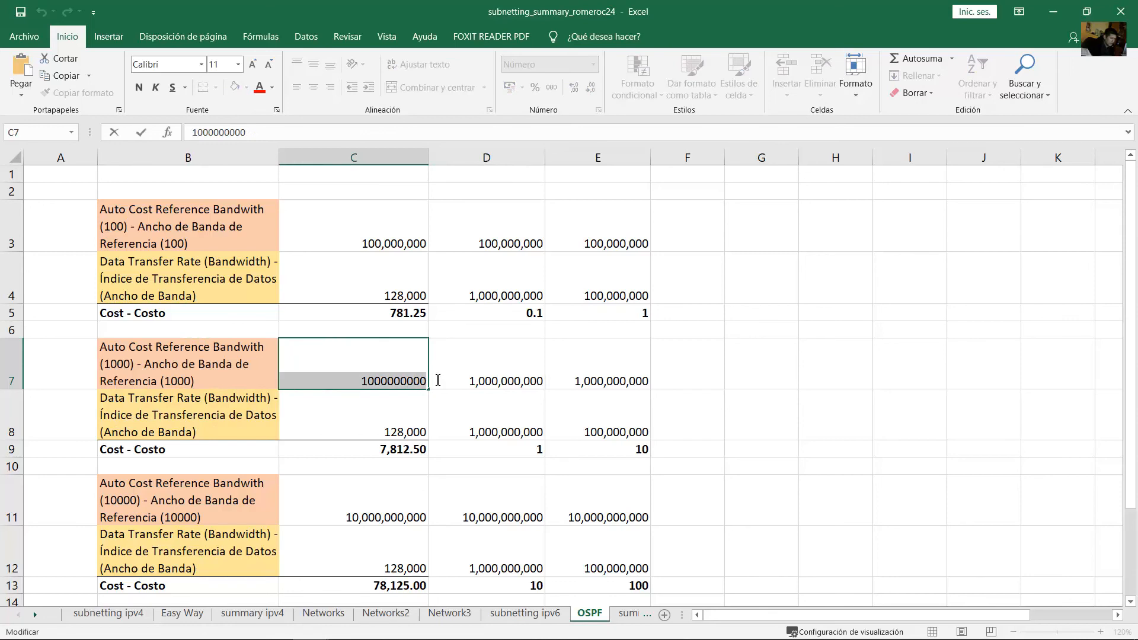
{"action": "left_click", "coordinate": [395, 372]}
{"action": "double_click", "coordinate": [363, 377]}
{"action": "left_click", "coordinate": [474, 368]}
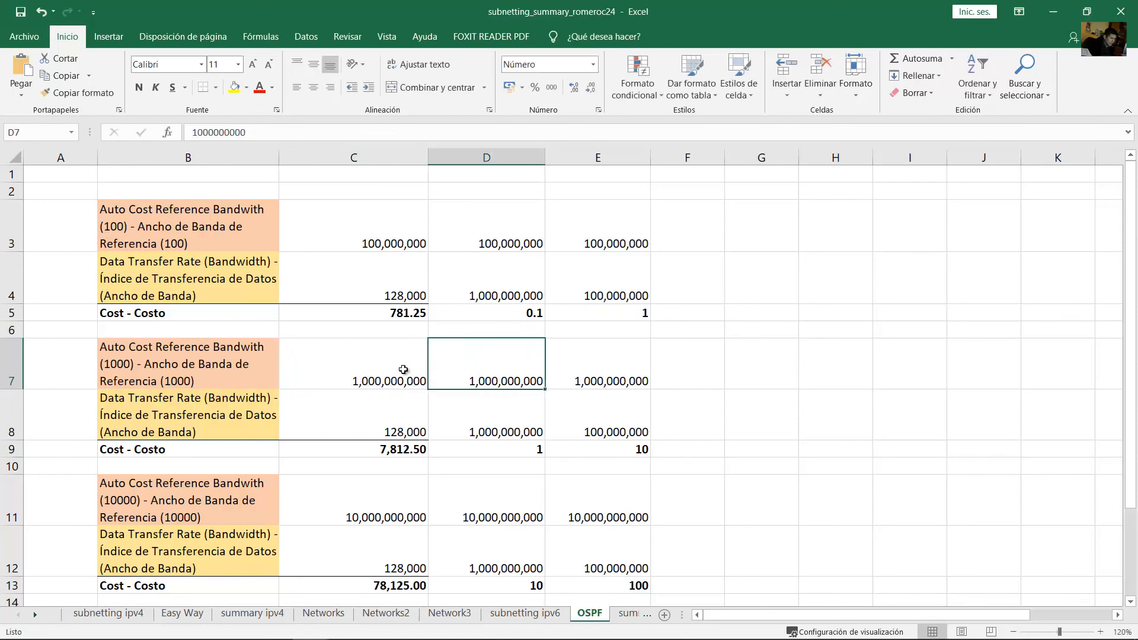
{"action": "left_click", "coordinate": [396, 367]}
{"action": "left_click", "coordinate": [486, 364]}
{"action": "left_click", "coordinate": [515, 415]}
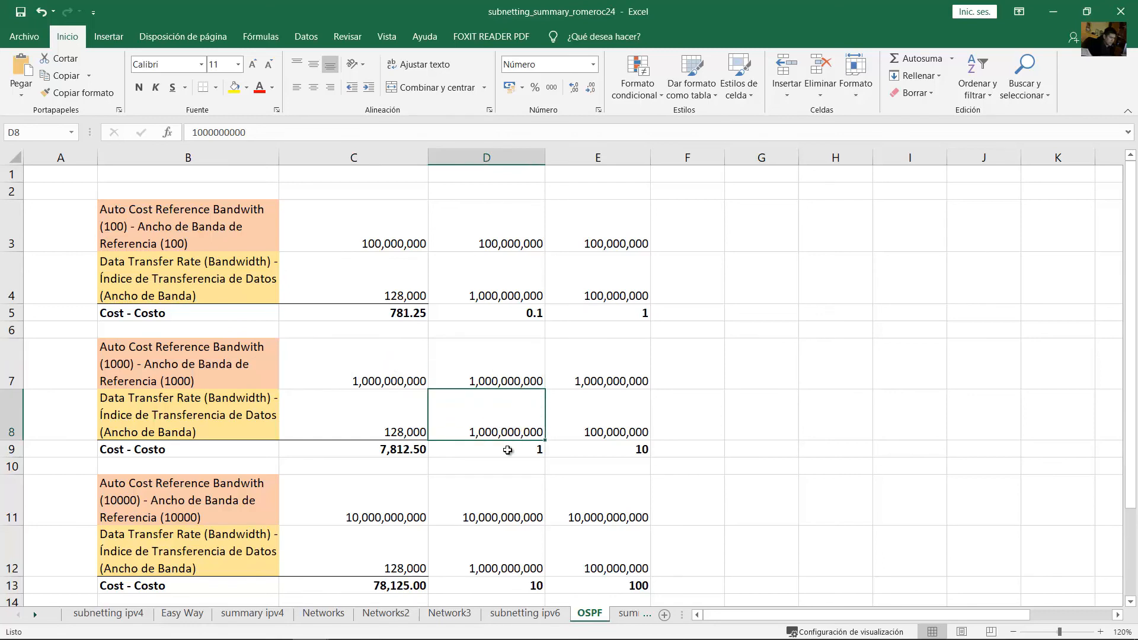
{"action": "left_click", "coordinate": [508, 451]}
{"action": "left_click", "coordinate": [611, 427]}
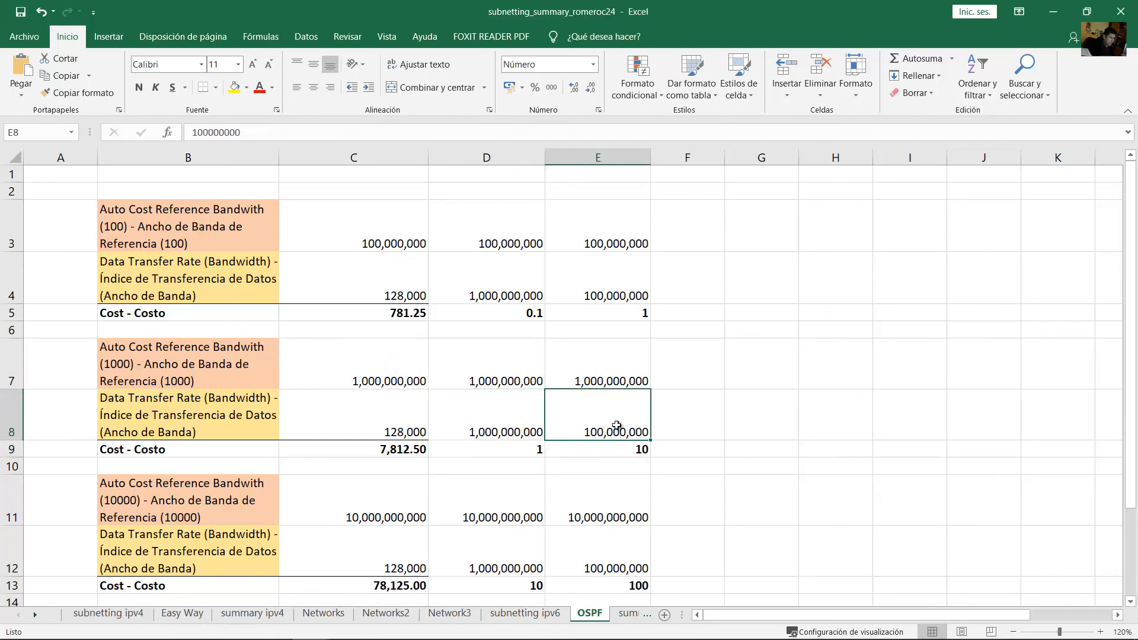
{"action": "left_click", "coordinate": [621, 449]}
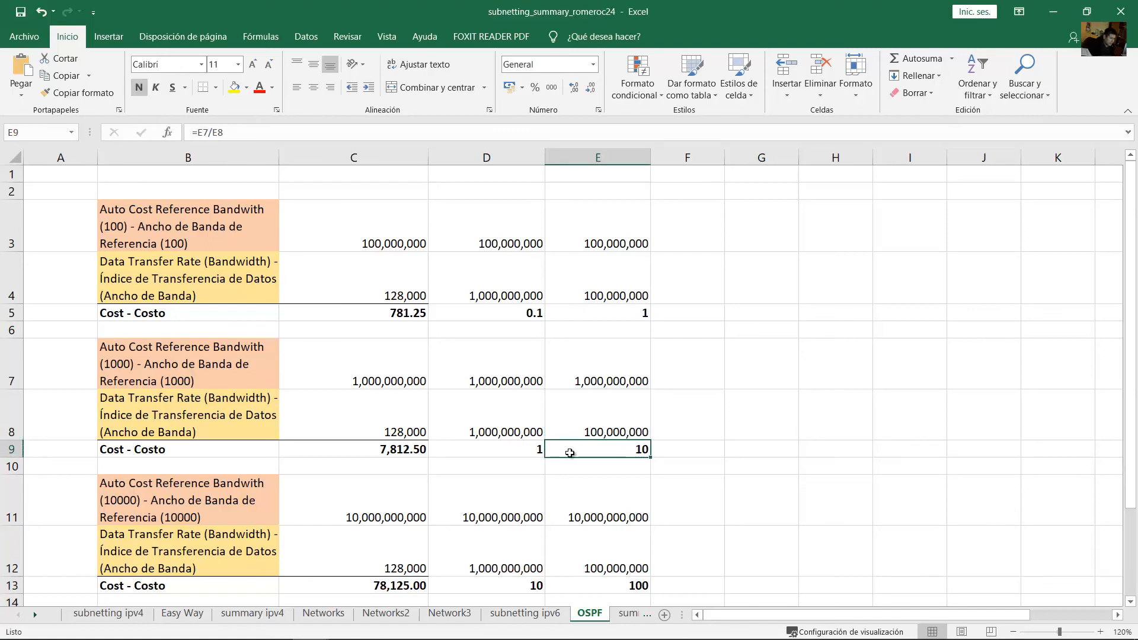
Step: Examine the reference bandwidth (10000) block in rows 11 to 13, including the data rates and costs in columns D and E
{"action": "double_click", "coordinate": [137, 501]}
{"action": "left_click_drag", "start_coordinate": [101, 531], "coordinate": [134, 547]}
{"action": "left_click", "coordinate": [343, 517]}
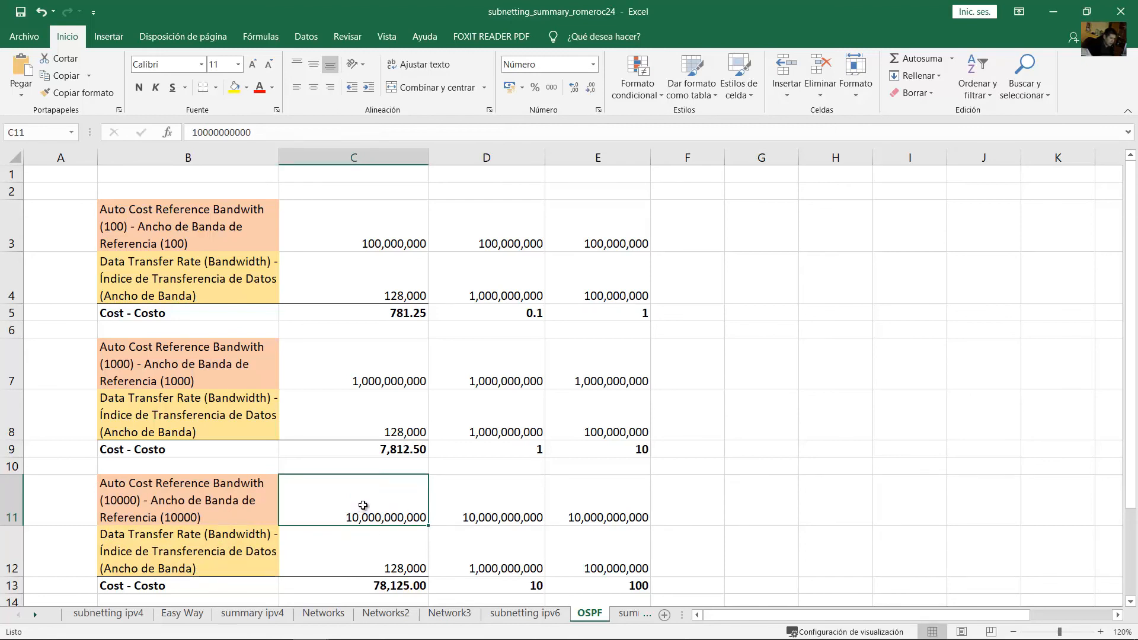
{"action": "left_click", "coordinate": [508, 518]}
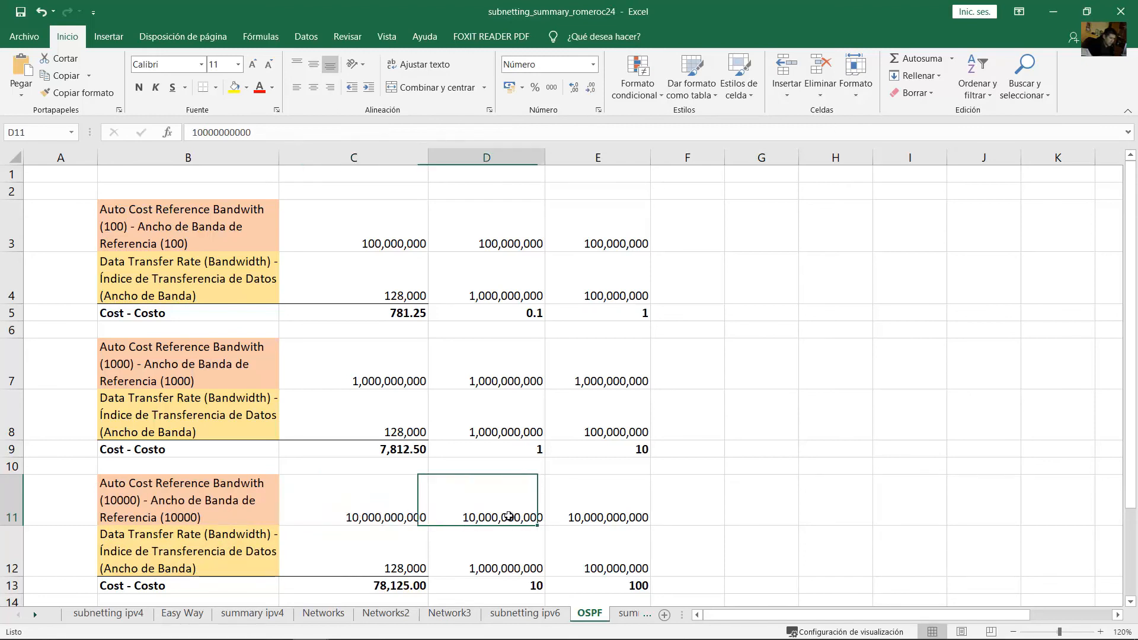
{"action": "left_click", "coordinate": [584, 521]}
{"action": "left_click", "coordinate": [519, 587]}
{"action": "left_click", "coordinate": [501, 569]}
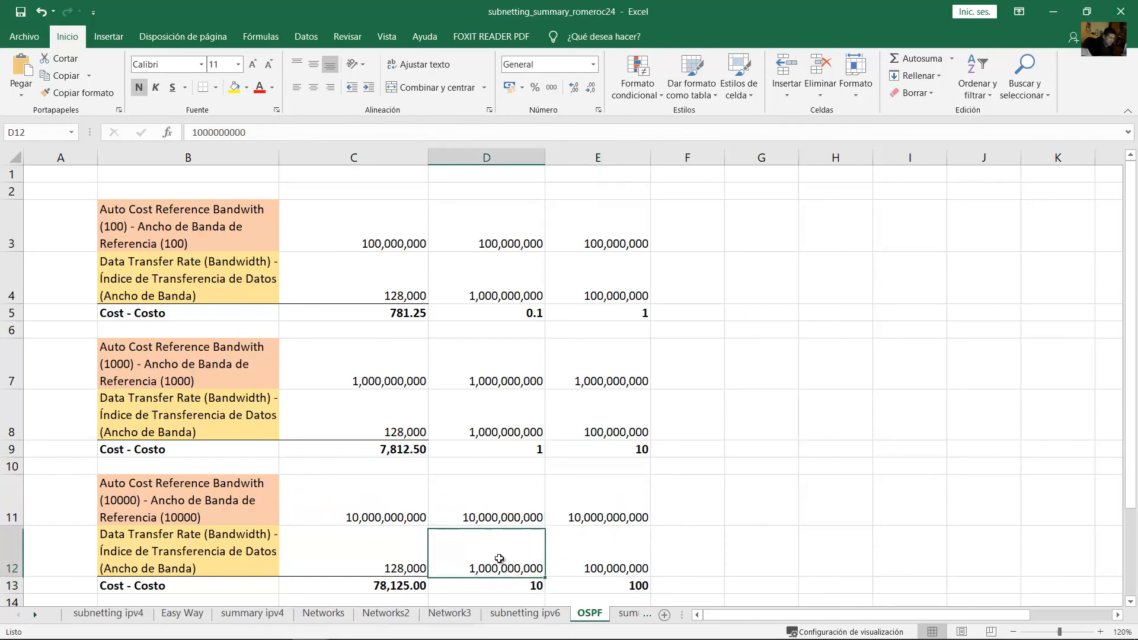
{"action": "left_click", "coordinate": [509, 588]}
{"action": "left_click", "coordinate": [614, 570]}
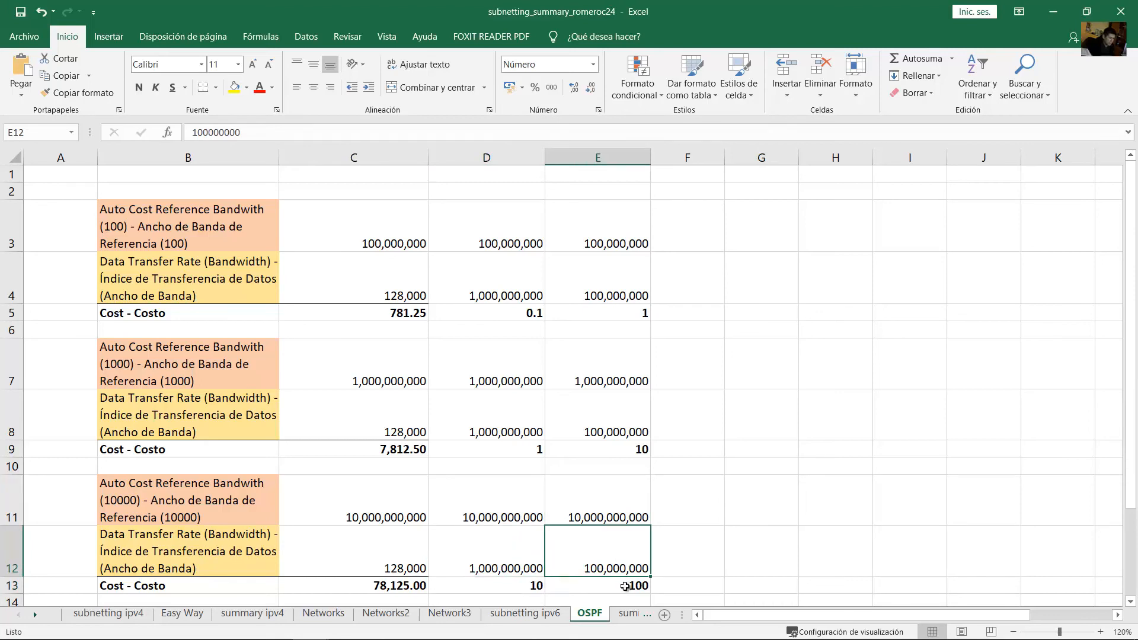
{"action": "left_click", "coordinate": [637, 585]}
{"action": "left_click", "coordinate": [477, 582]}
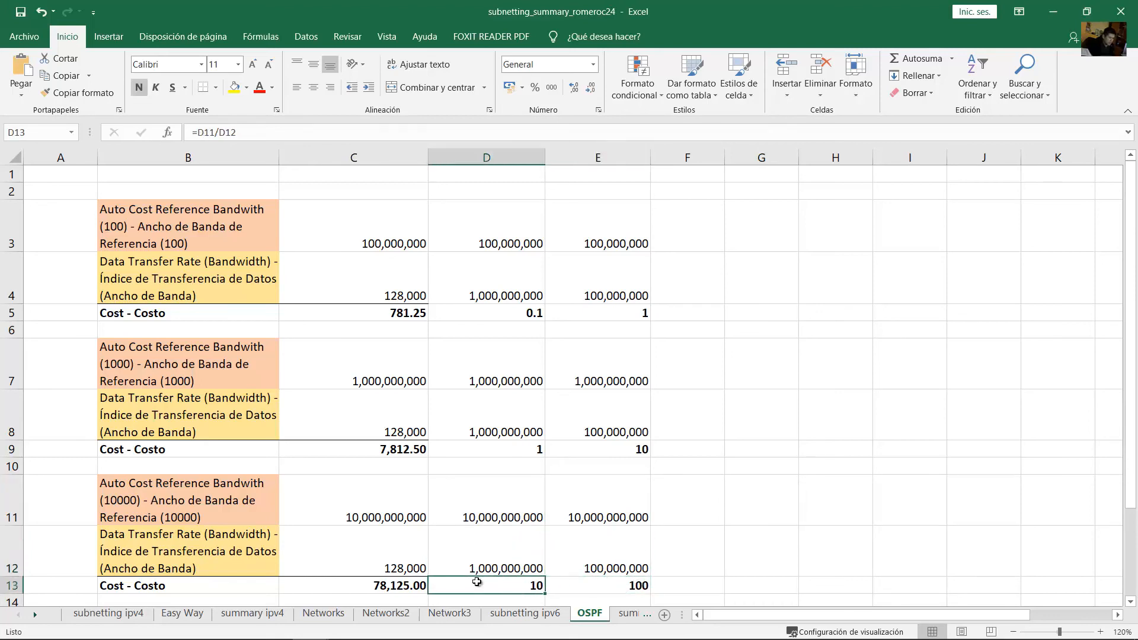
{"action": "left_click", "coordinate": [590, 584]}
{"action": "left_click", "coordinate": [457, 506]}
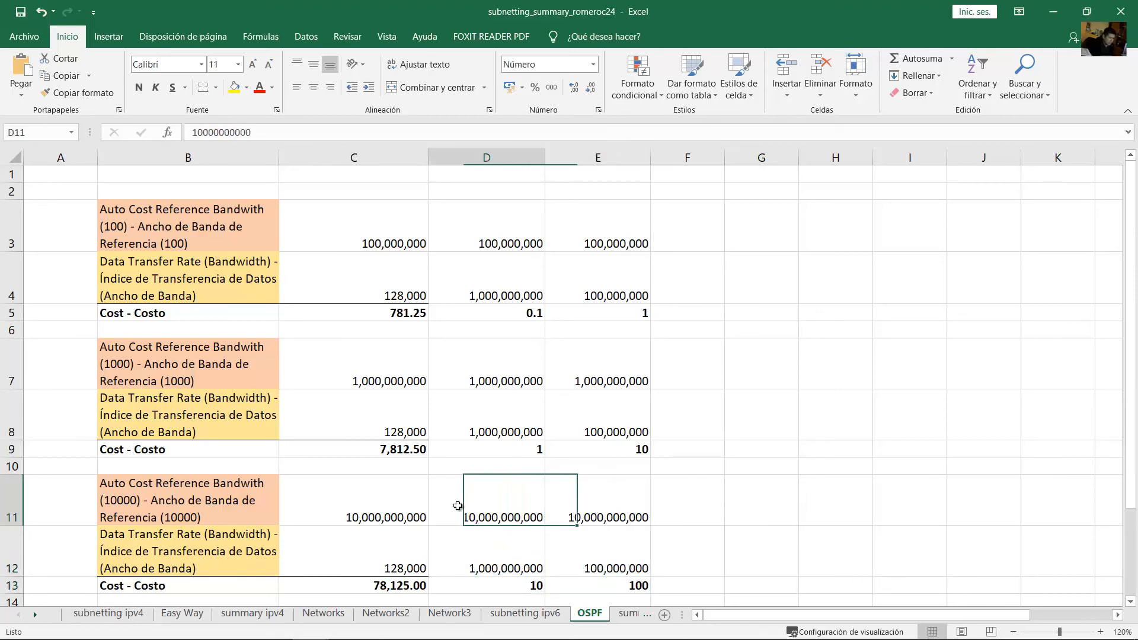
{"action": "left_click", "coordinate": [253, 494]}
{"action": "double_click", "coordinate": [254, 495]}
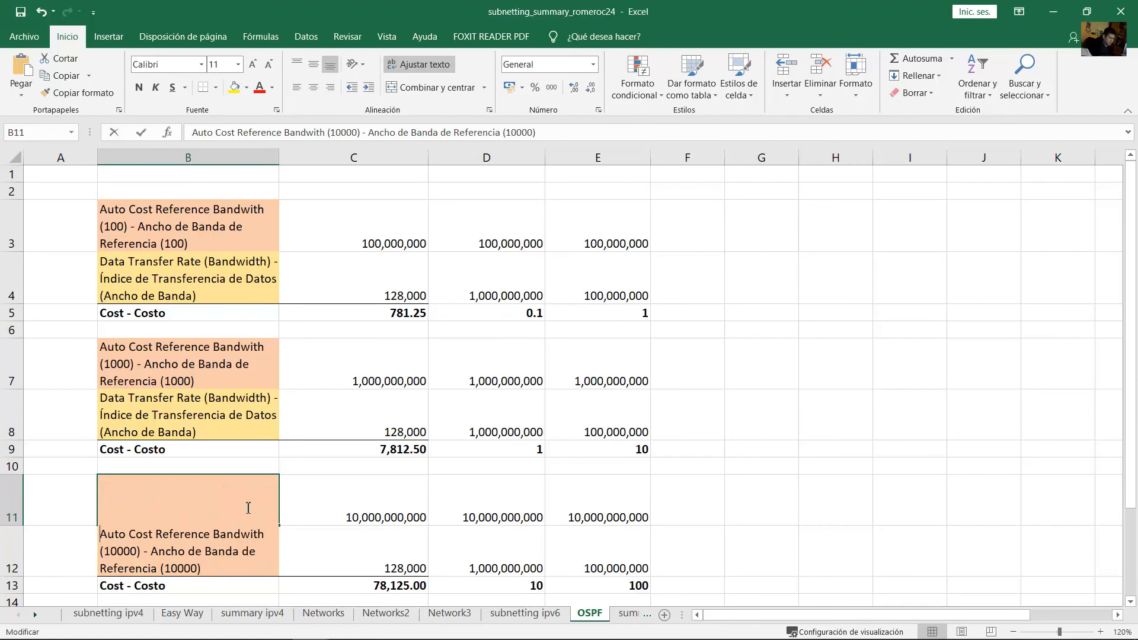
{"action": "left_click", "coordinate": [143, 553], "text": "shift"}
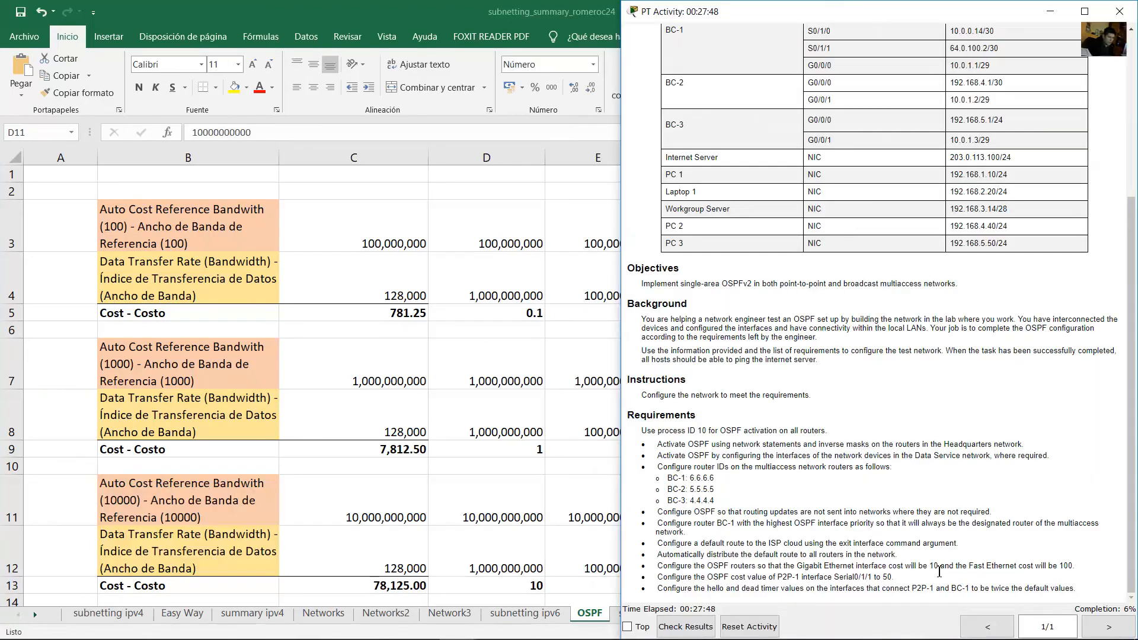
Step: Compare the activity's required Gigabit Ethernet and Fast Ethernet costs with the results in D13 and E13 of the Excel OSPF sheet
{"action": "left_click_drag", "start_coordinate": [808, 567], "coordinate": [1077, 568]}
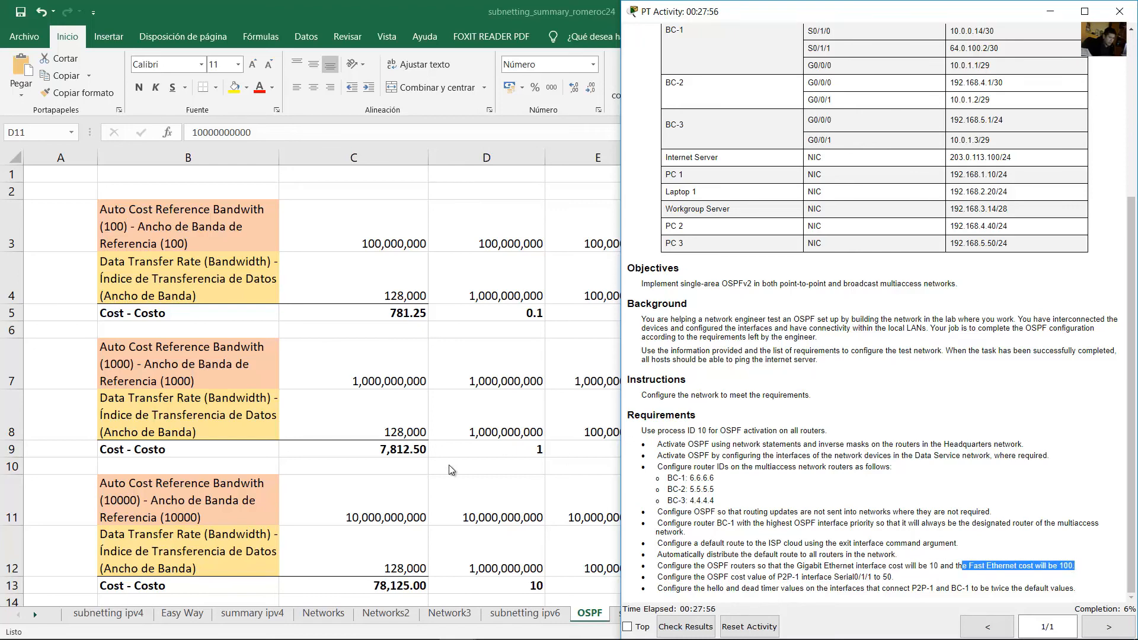
{"action": "key", "text": "alt+Tab"}
{"action": "left_click", "coordinate": [505, 559]}
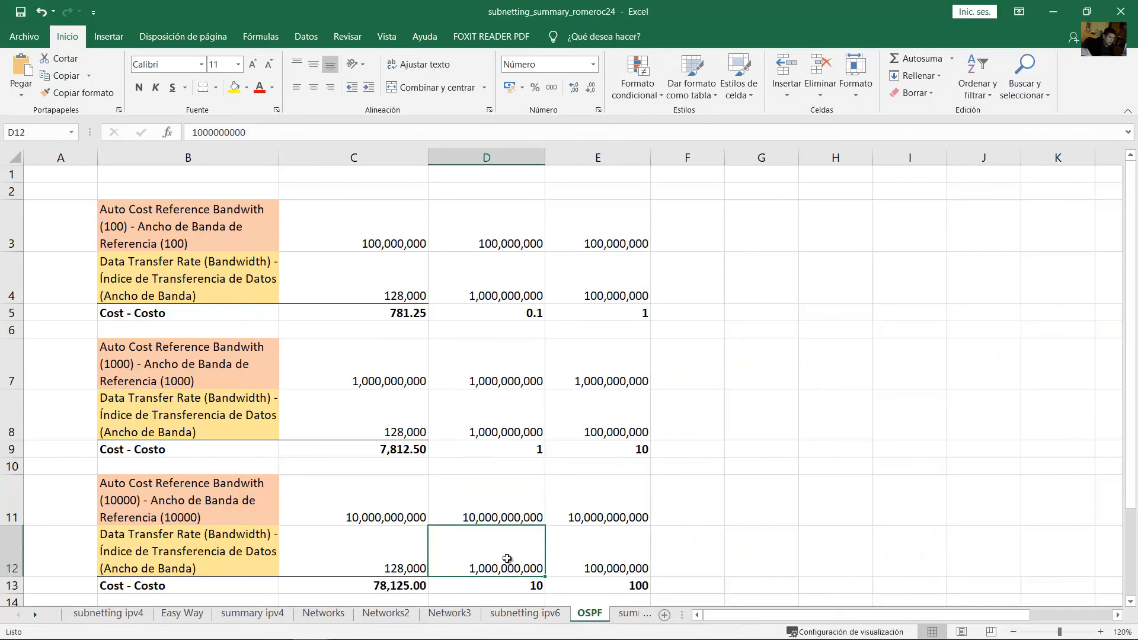
{"action": "left_click", "coordinate": [522, 585]}
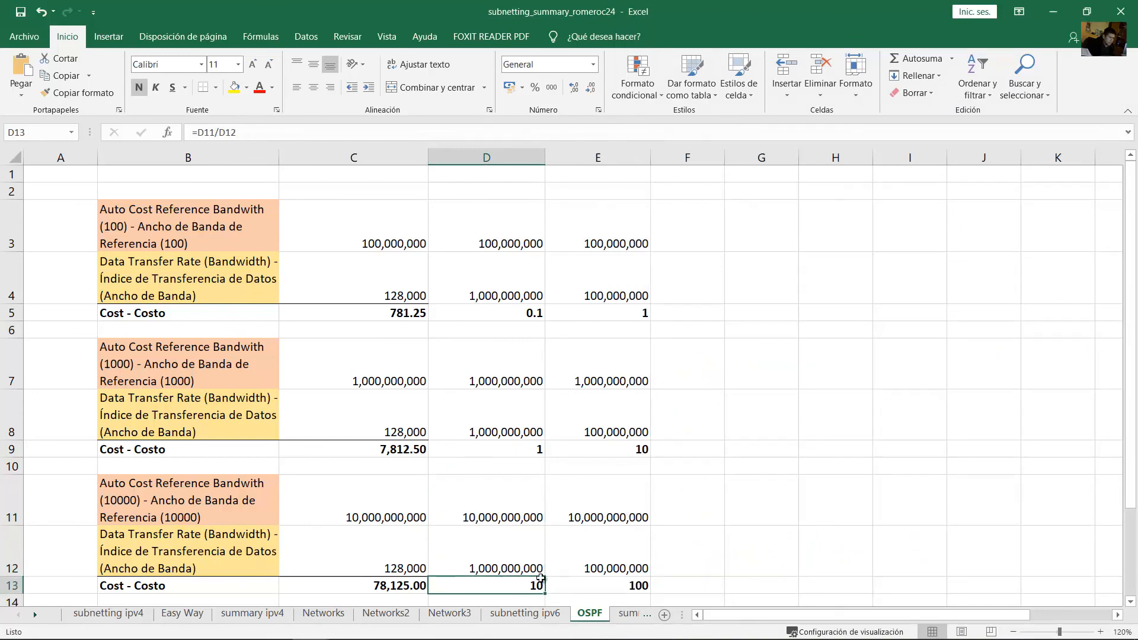
{"action": "left_click", "coordinate": [614, 585]}
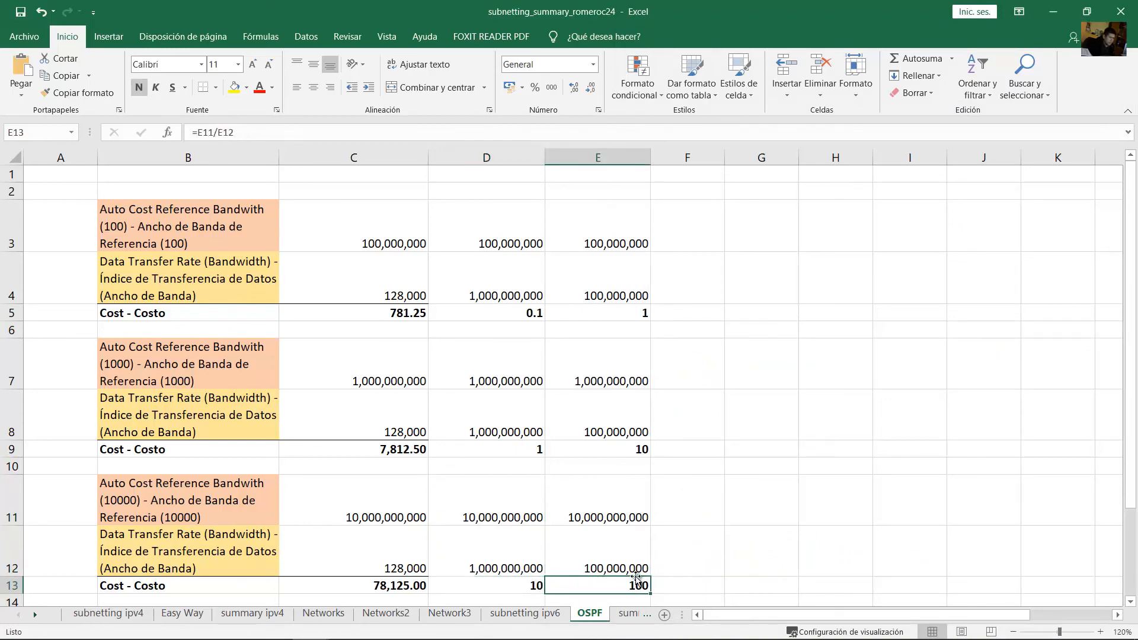
Step: Examine the Auto Cost Reference Bandwith (10000) label in B11 and the values in C11 to E11
{"action": "double_click", "coordinate": [128, 497]}
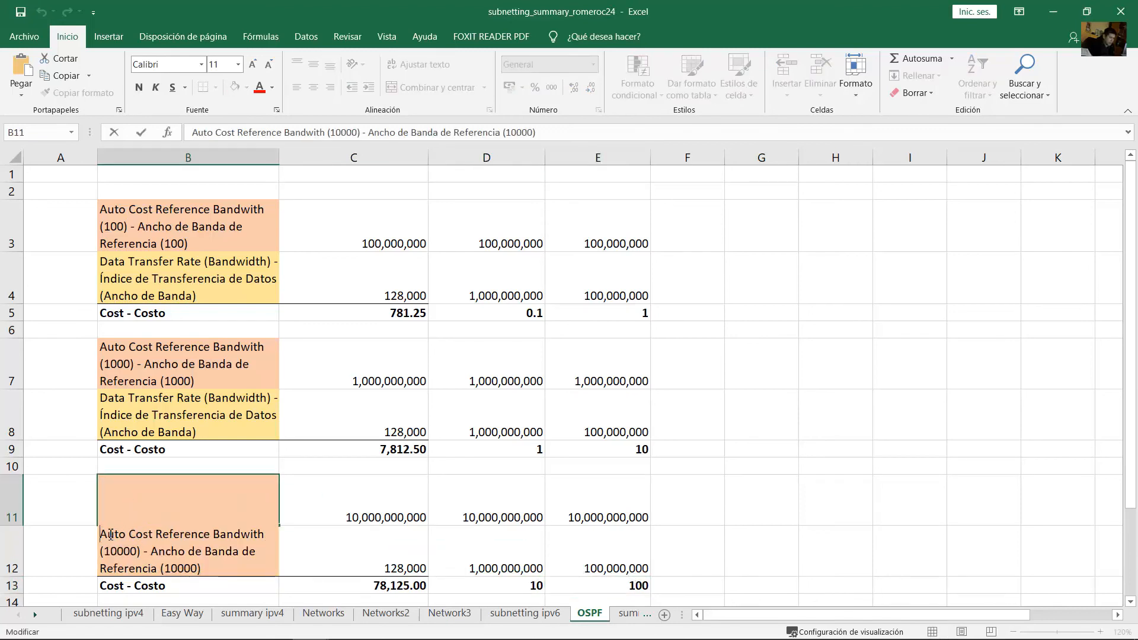
{"action": "left_click_drag", "start_coordinate": [112, 534], "coordinate": [143, 552]}
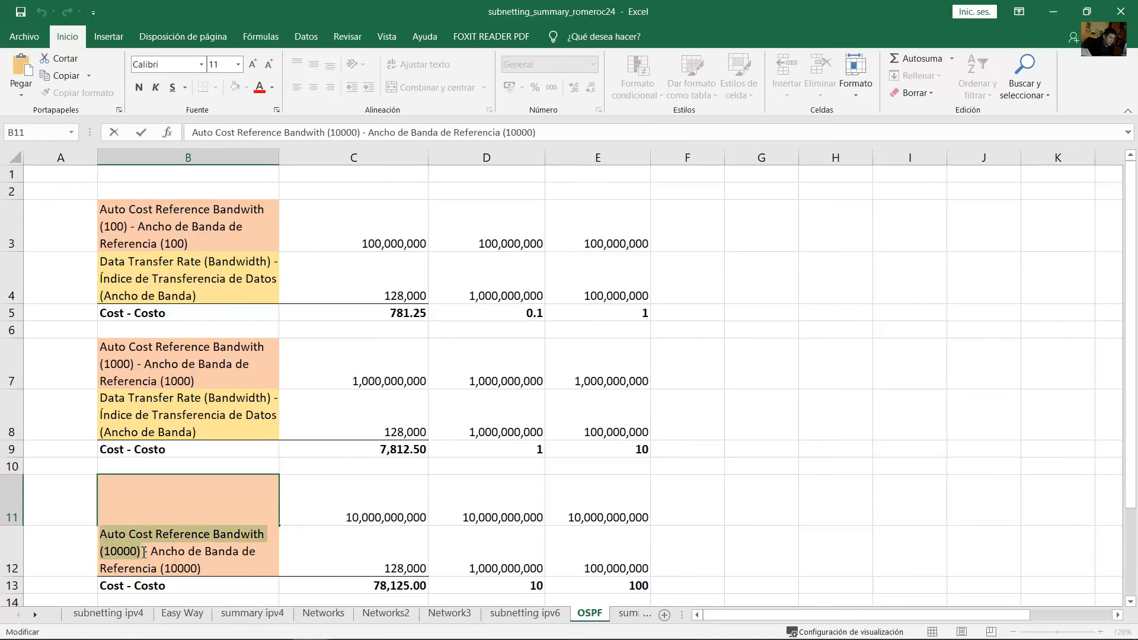
{"action": "left_click", "coordinate": [373, 501]}
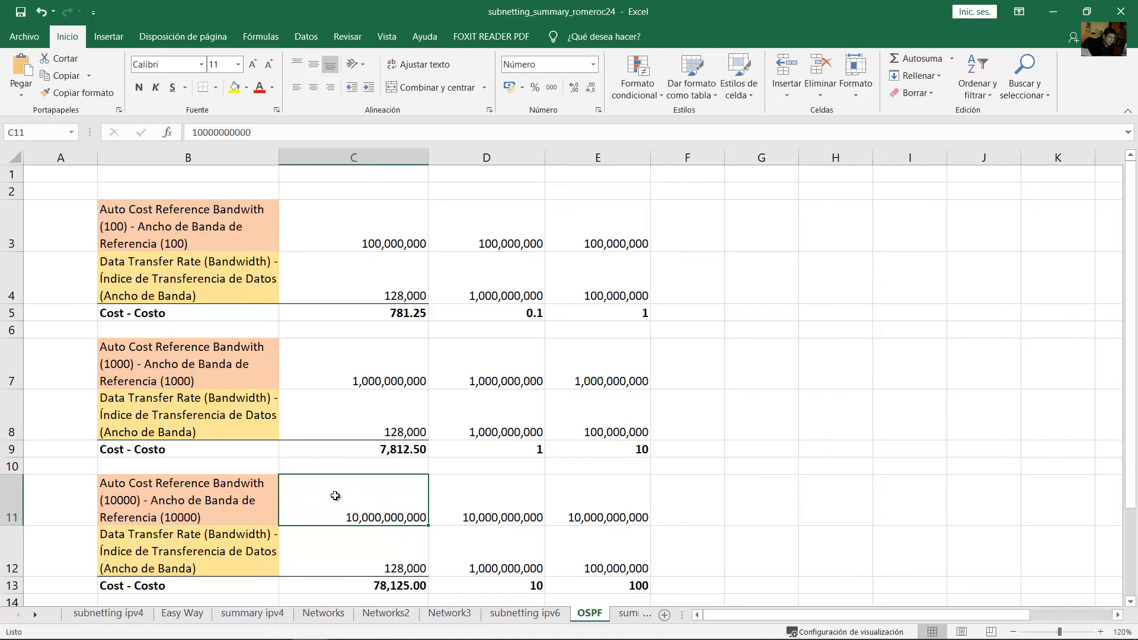
{"action": "left_click", "coordinate": [473, 500]}
{"action": "key", "text": "Right"}
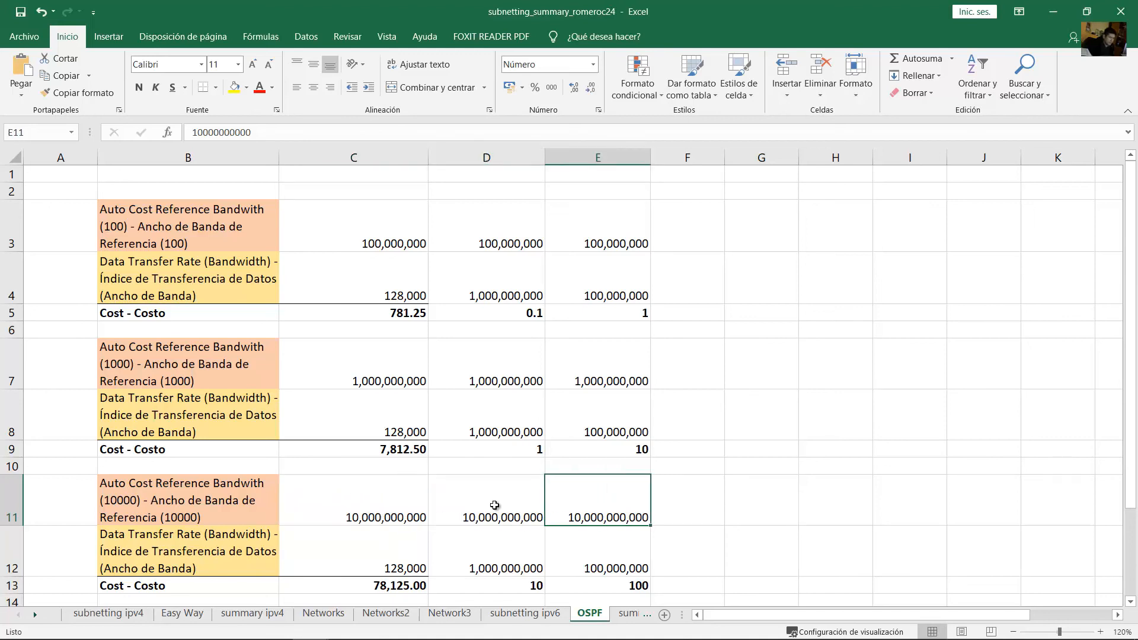
{"action": "left_click", "coordinate": [495, 505]}
{"action": "left_click", "coordinate": [341, 508]}
{"action": "left_click", "coordinate": [166, 503]}
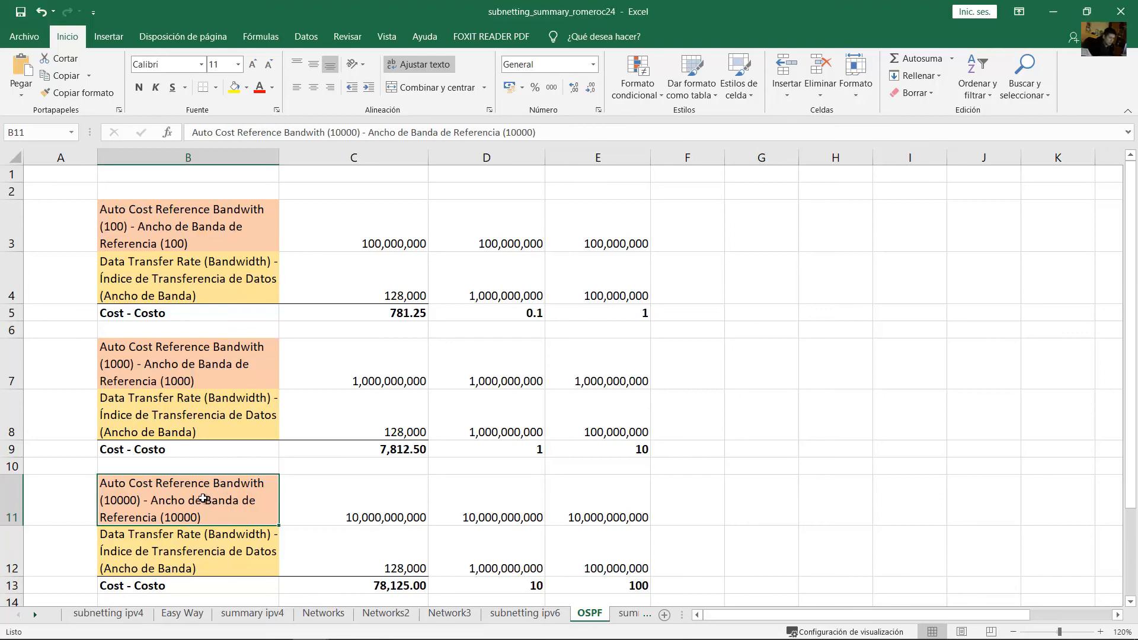
Step: Examine the Auto Cost Reference Bandwith (1000) label in B7 and its value in C7
{"action": "double_click", "coordinate": [131, 374]}
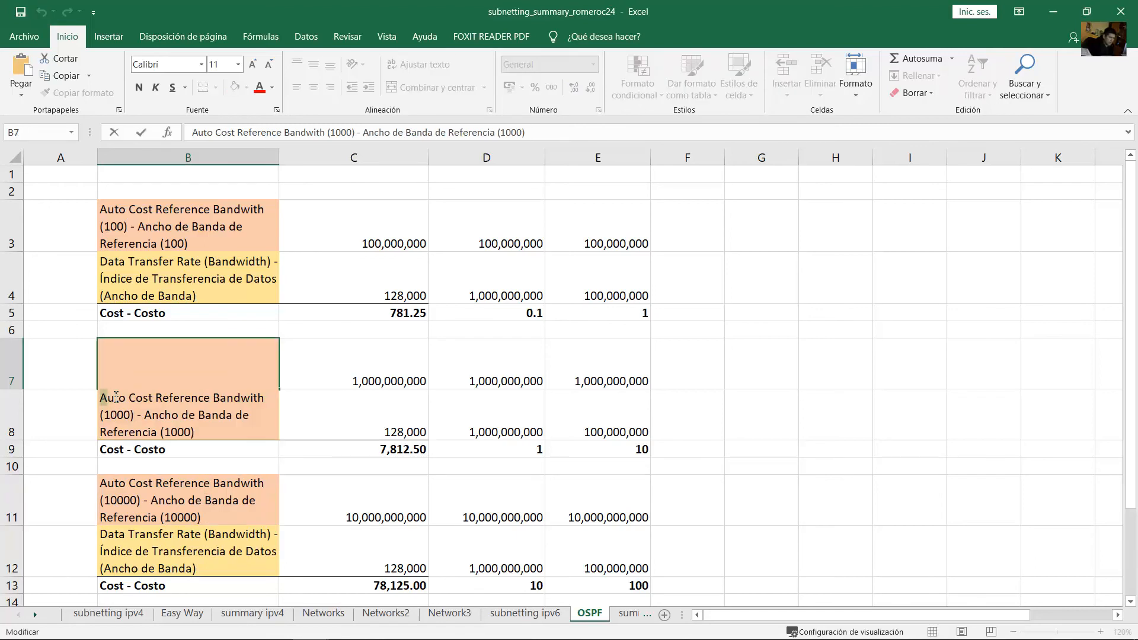
{"action": "left_click_drag", "start_coordinate": [117, 397], "coordinate": [140, 417]}
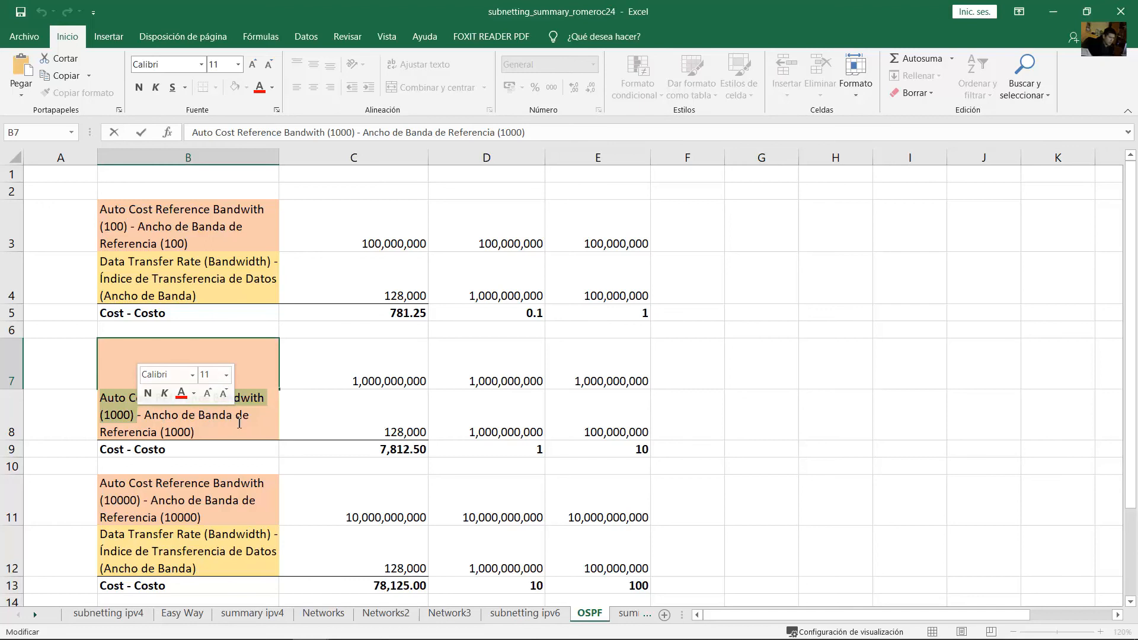
{"action": "left_click", "coordinate": [321, 363]}
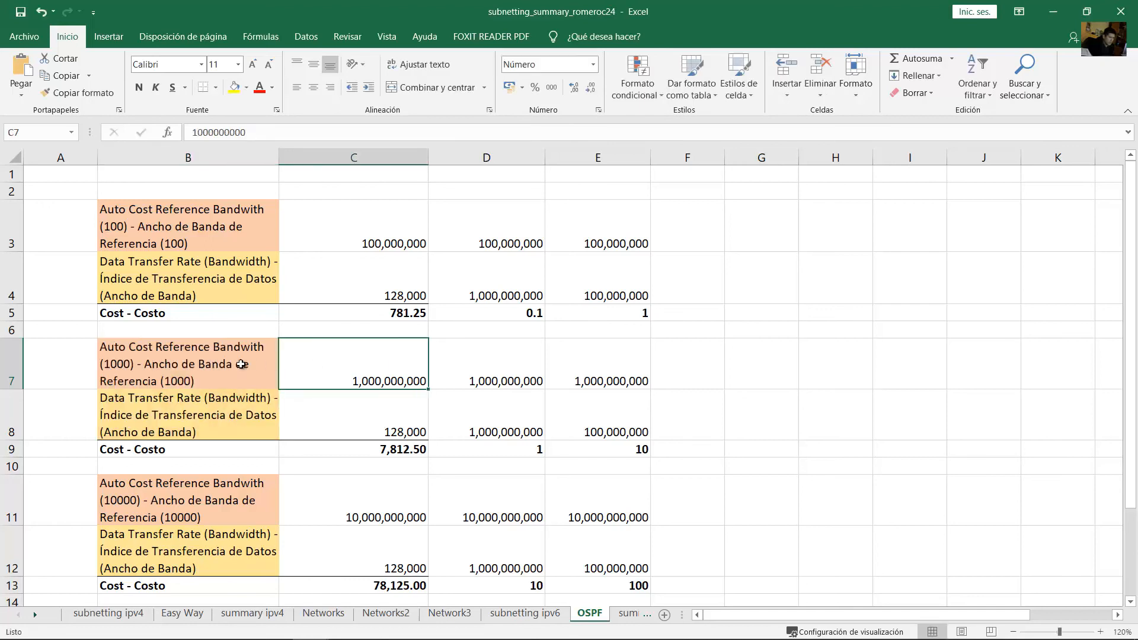
Step: Check the Gigabit and Fast Ethernet cost requirement in the PT Activity against the data rates and costs in D8 to E9 in Excel
{"action": "mouse_move", "coordinate": [466, 633]}
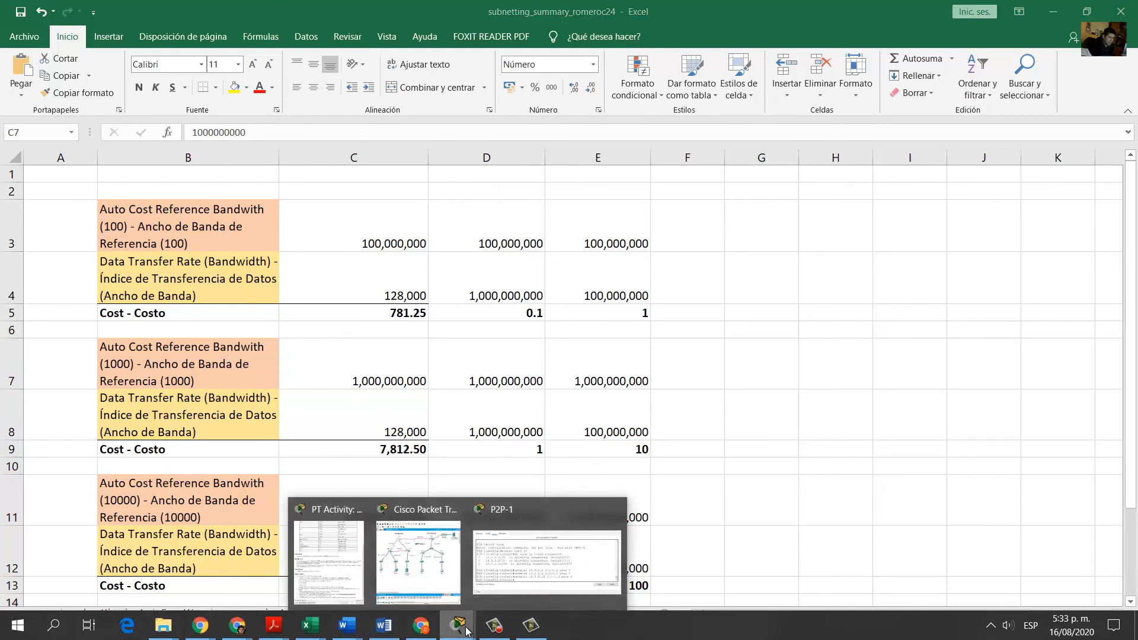
{"action": "left_click", "coordinate": [348, 569]}
{"action": "left_click", "coordinate": [923, 568]}
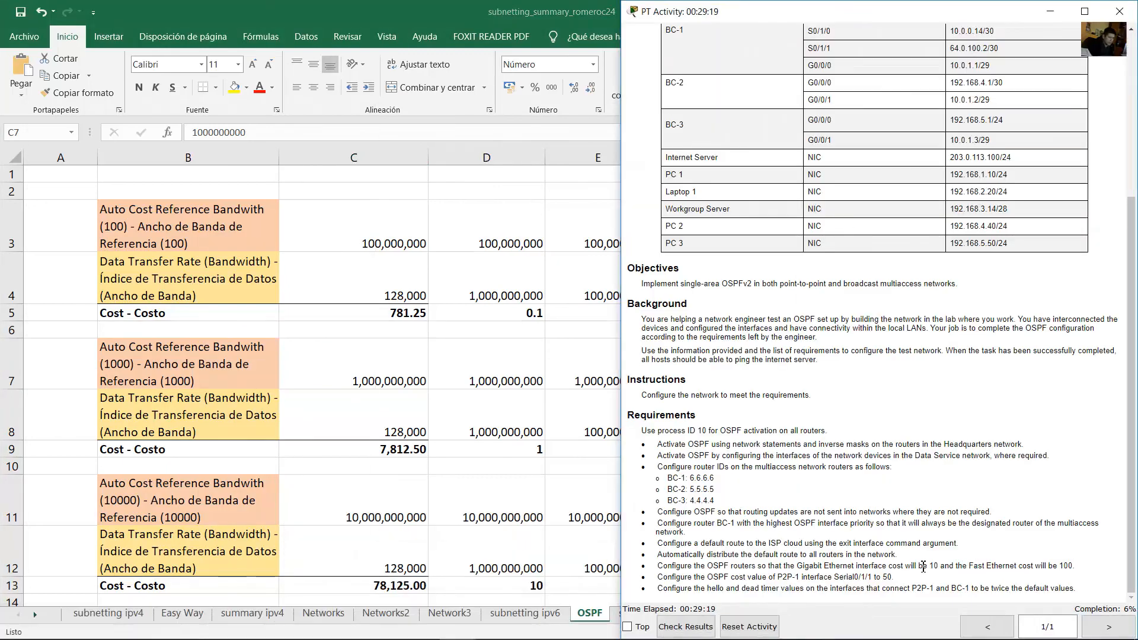
{"action": "left_click_drag", "start_coordinate": [798, 566], "coordinate": [1076, 566]}
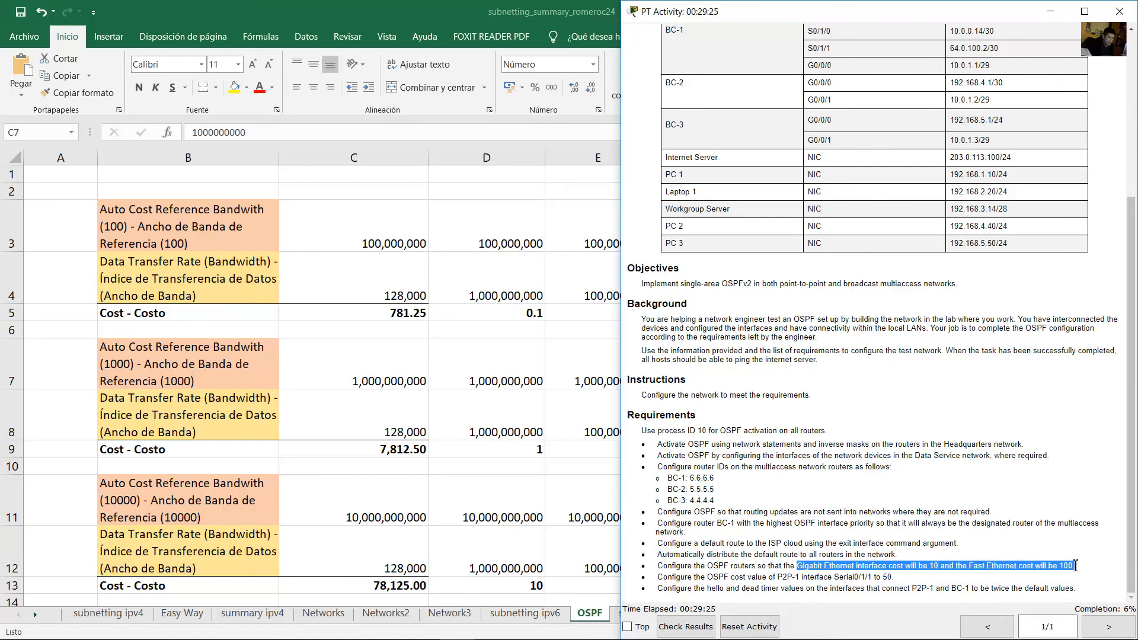
{"action": "left_click", "coordinate": [484, 443]}
{"action": "left_click", "coordinate": [508, 419]}
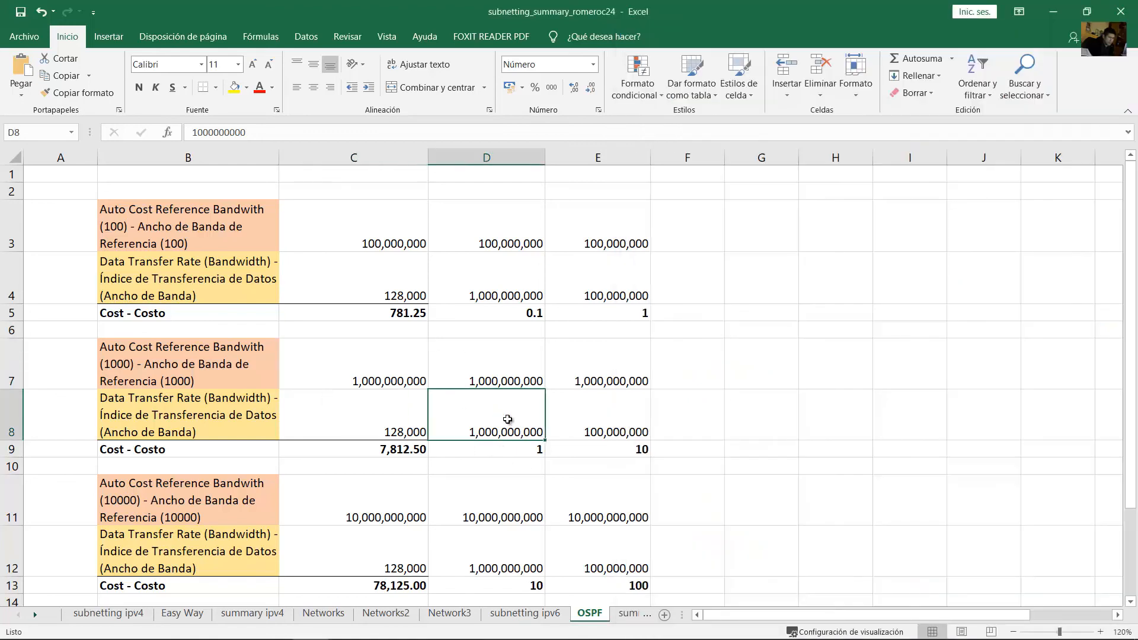
{"action": "left_click", "coordinate": [508, 453]}
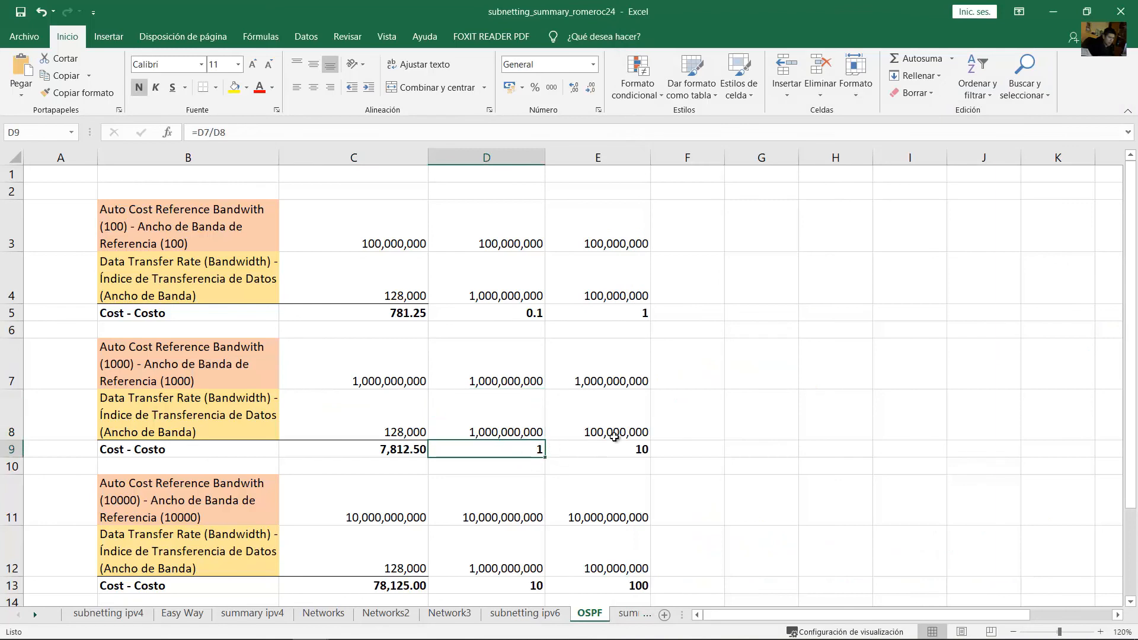
{"action": "left_click", "coordinate": [633, 425]}
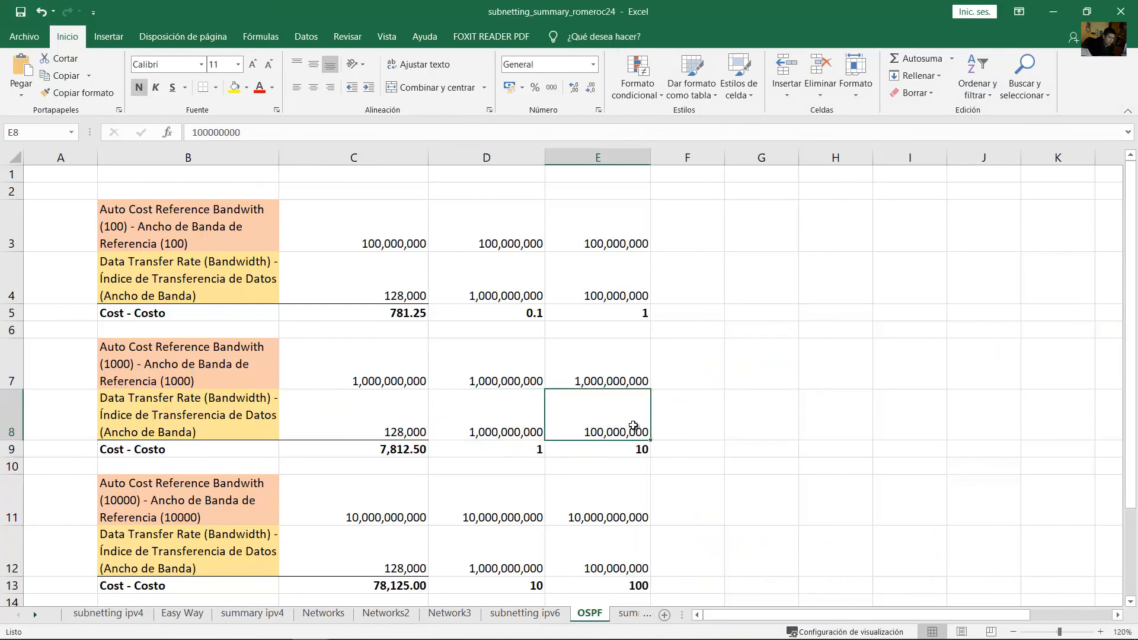
{"action": "left_click", "coordinate": [629, 456]}
Step: Highlight the Auto Cost Reference Bandwith (1000) wording in B7 for reading, and leave the cell's editing mode
{"action": "double_click", "coordinate": [261, 347]}
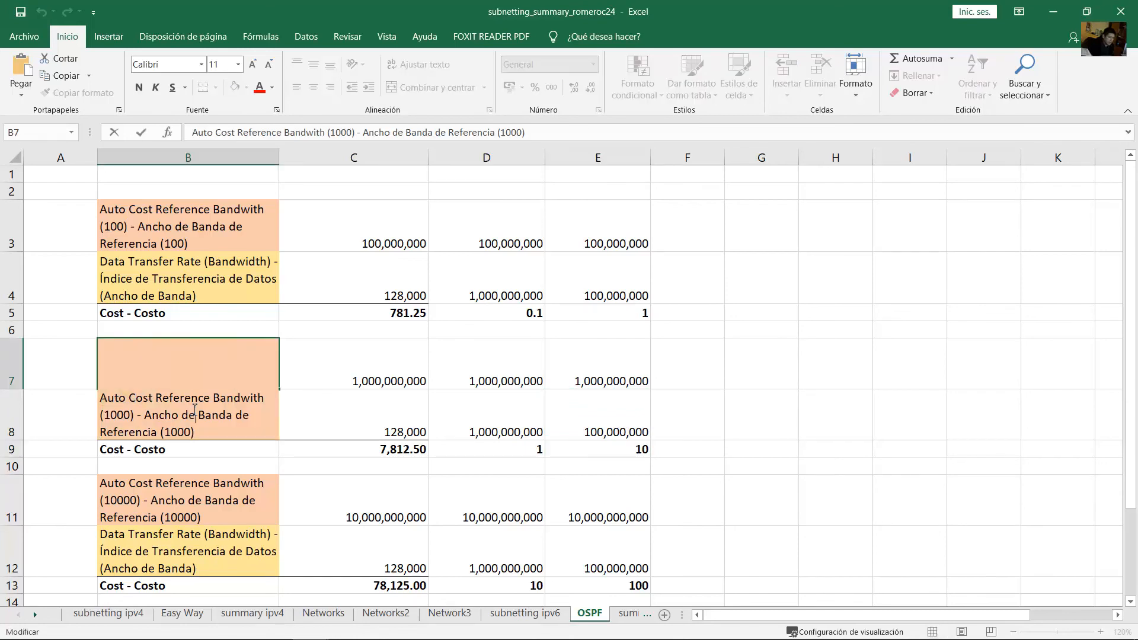
{"action": "left_click_drag", "start_coordinate": [101, 403], "coordinate": [133, 422]}
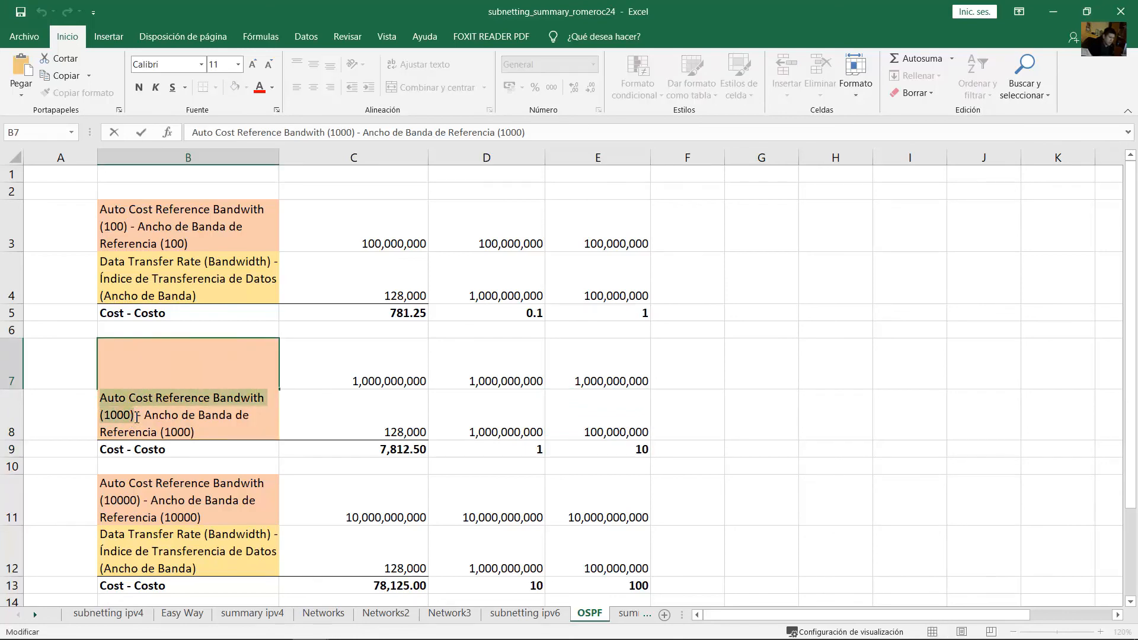
{"action": "key", "text": "End"}
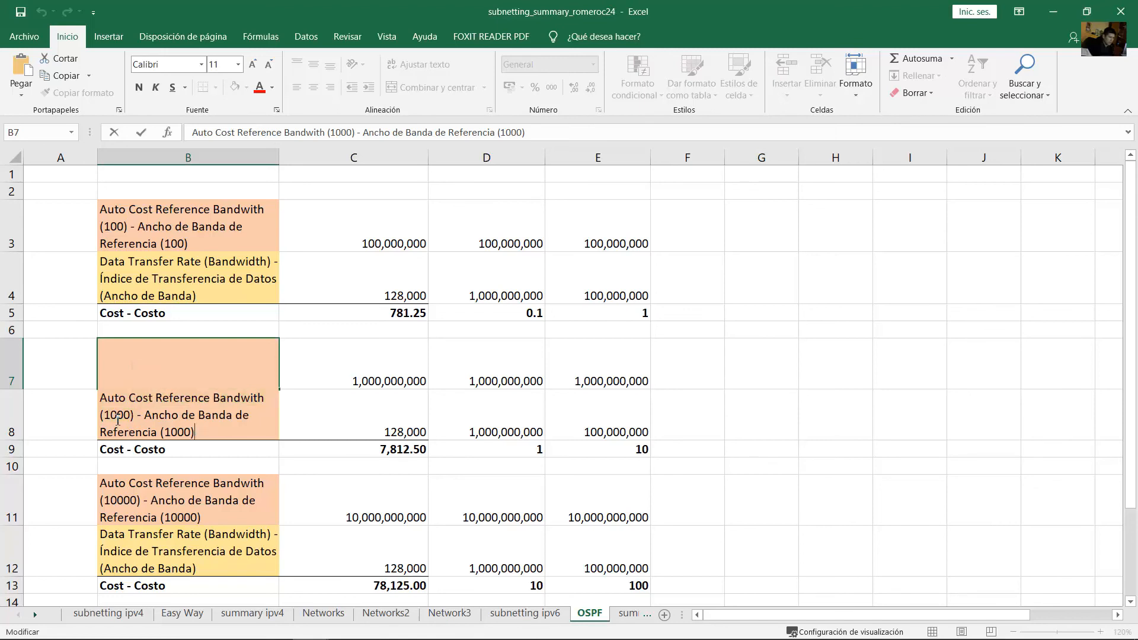
{"action": "left_click_drag", "start_coordinate": [136, 416], "coordinate": [96, 400]}
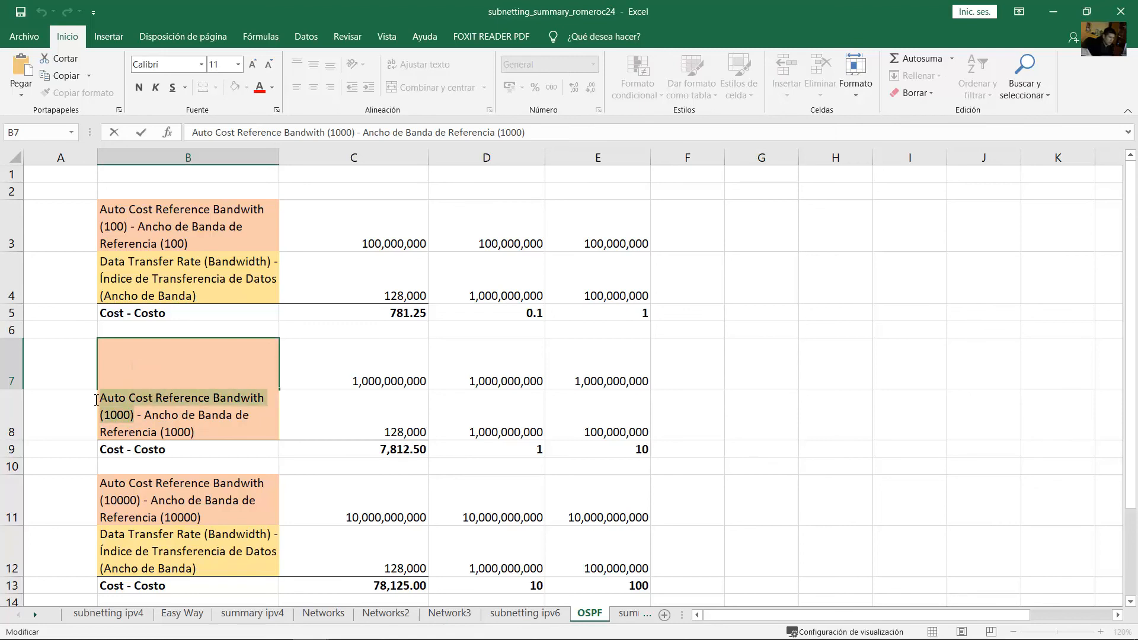
{"action": "left_click", "coordinate": [660, 333]}
Step: Switch to Packet Tracer and set the OSPF auto-cost reference bandwidth to 1000 in P2P-1's router configuration
{"action": "left_click", "coordinate": [1054, 12]}
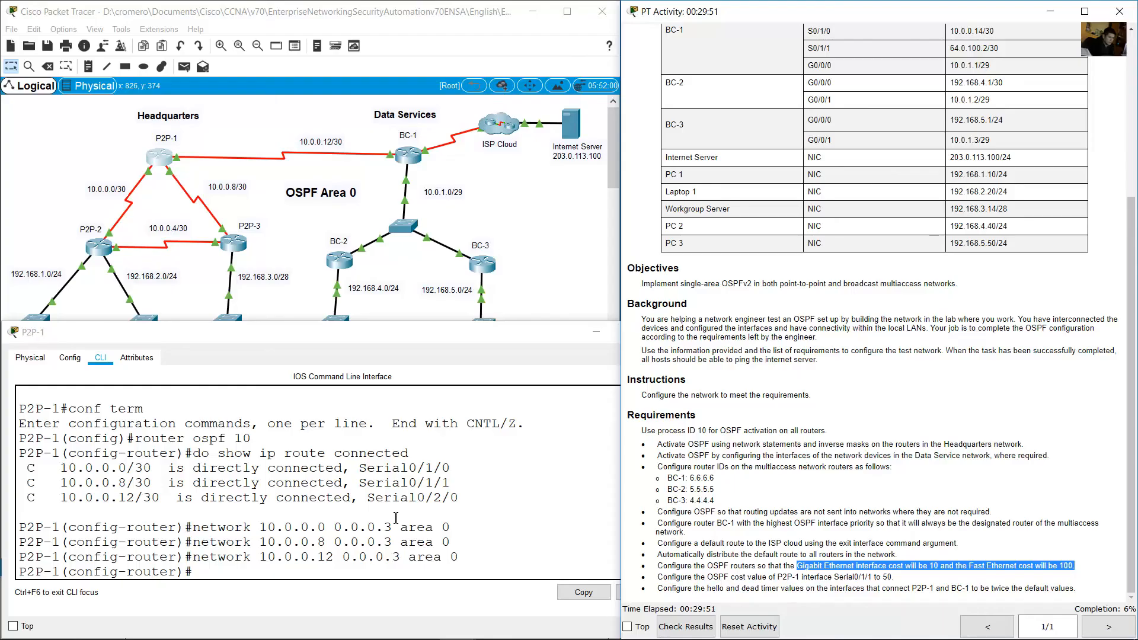
{"action": "left_click", "coordinate": [303, 575]}
{"action": "left_click_drag", "start_coordinate": [93, 571], "coordinate": [189, 578]}
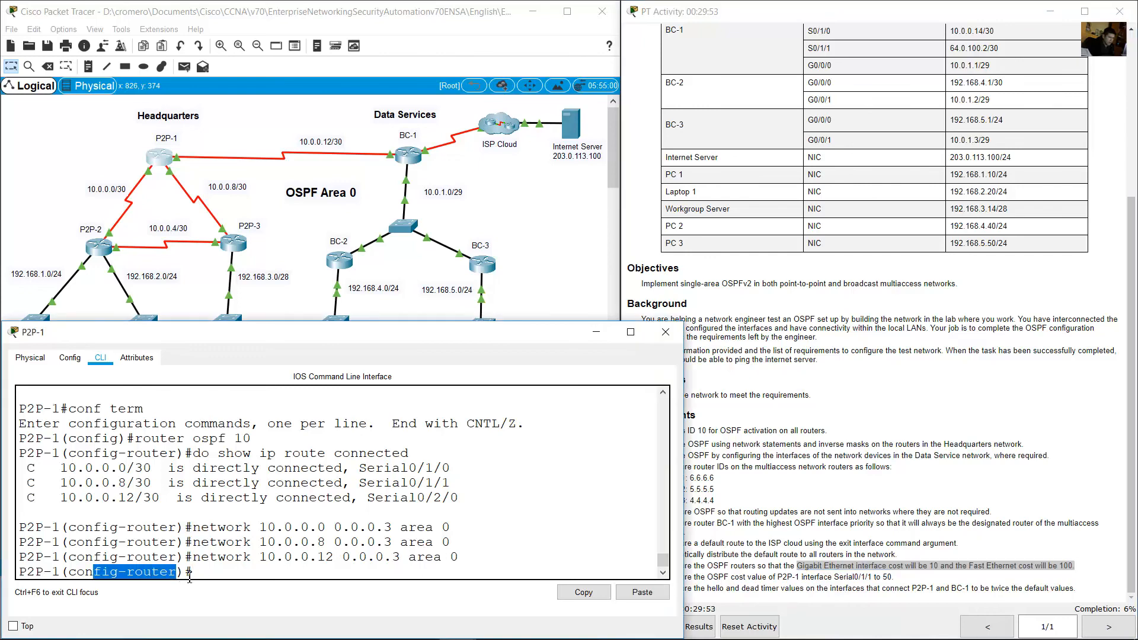
{"action": "left_click", "coordinate": [323, 535]}
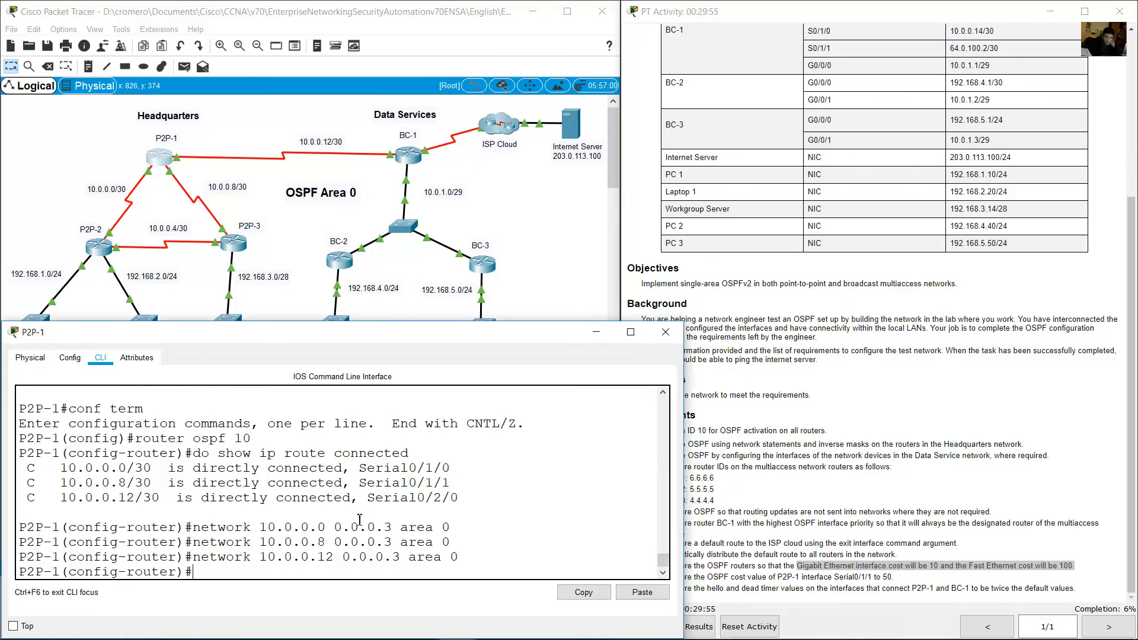
{"action": "type", "text": "auto-cost refere"}
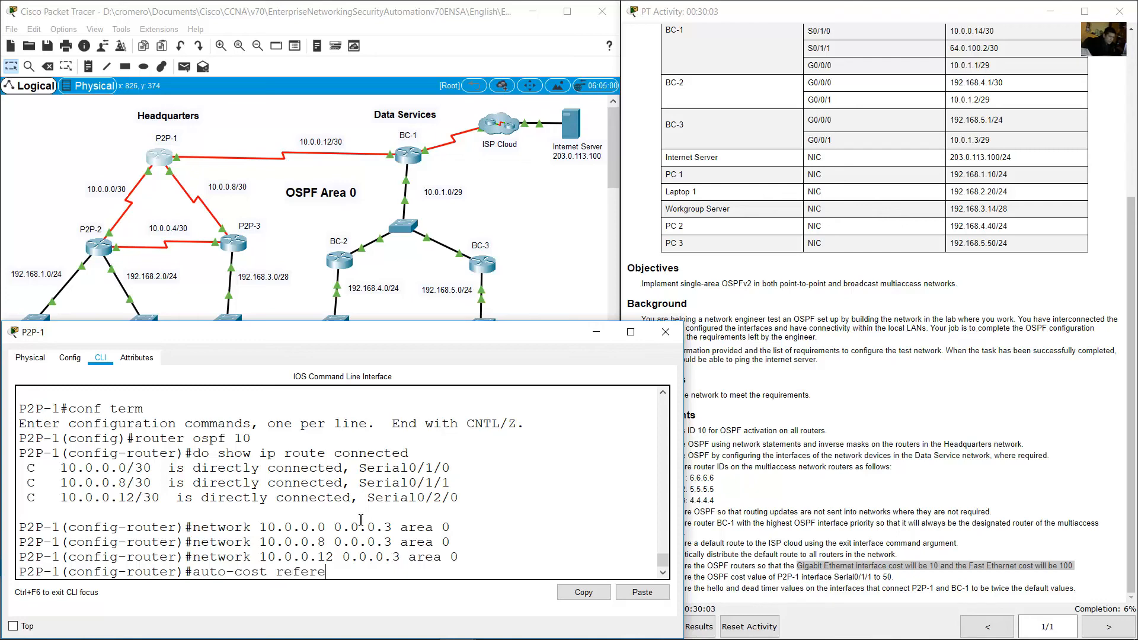
{"action": "type", "text": "nce-bandwidth 1000"}
{"action": "key", "text": "Return"}
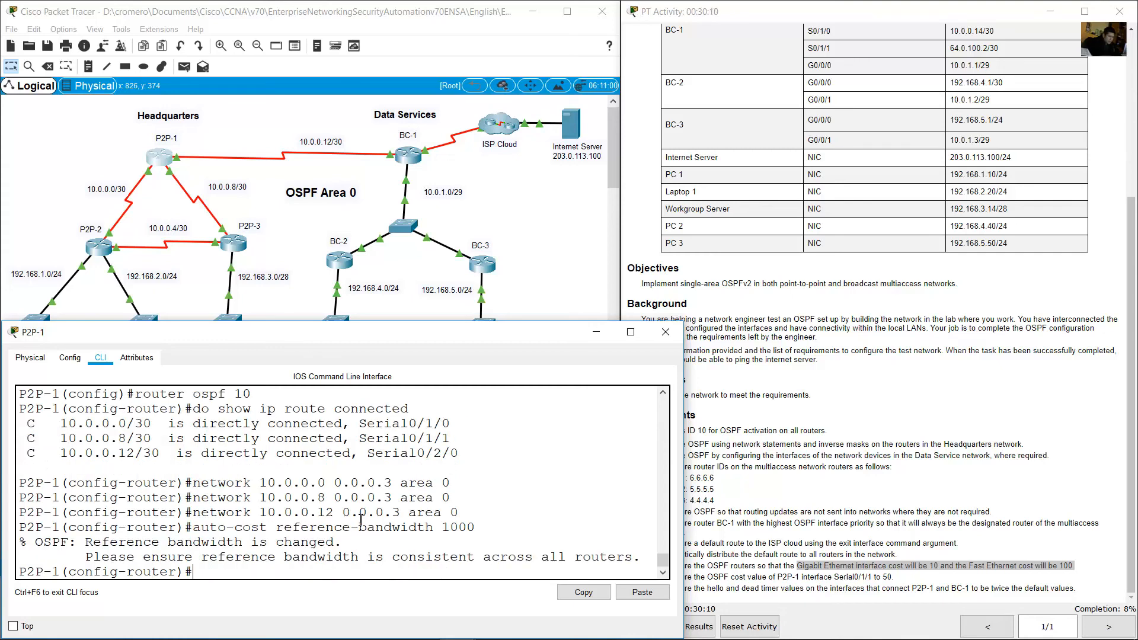
{"action": "left_click_drag", "start_coordinate": [42, 538], "coordinate": [374, 563]}
Step: Read the activity requirement about the OSPF cost value of P2P-1's Serial0/1/1 interface
{"action": "left_click", "coordinate": [778, 506]}
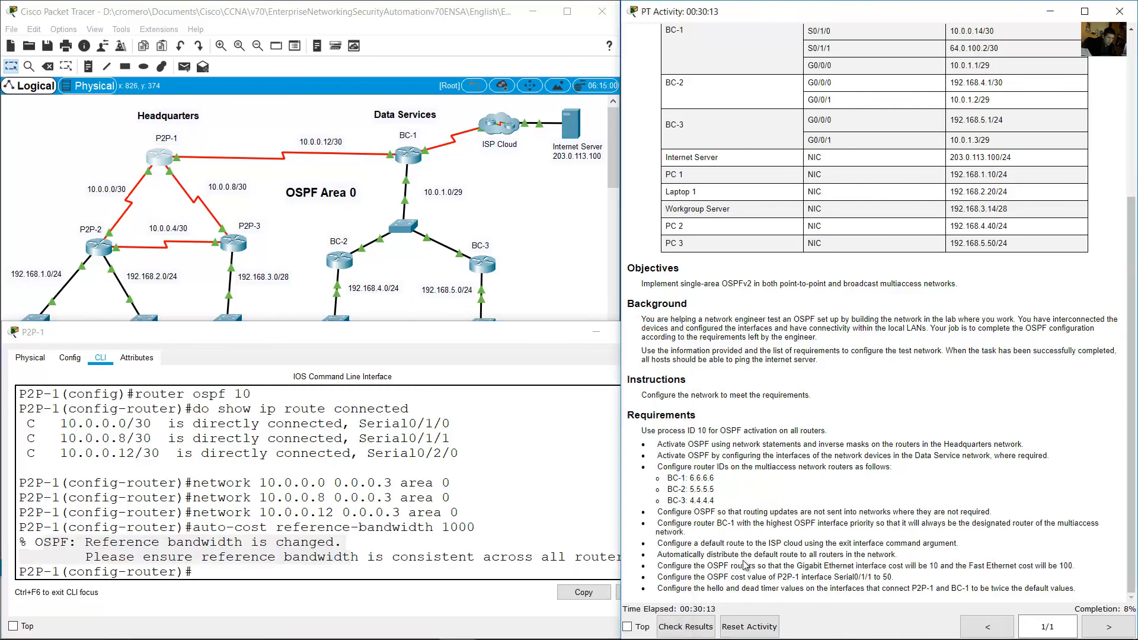
{"action": "left_click_drag", "start_coordinate": [689, 577], "coordinate": [774, 579]}
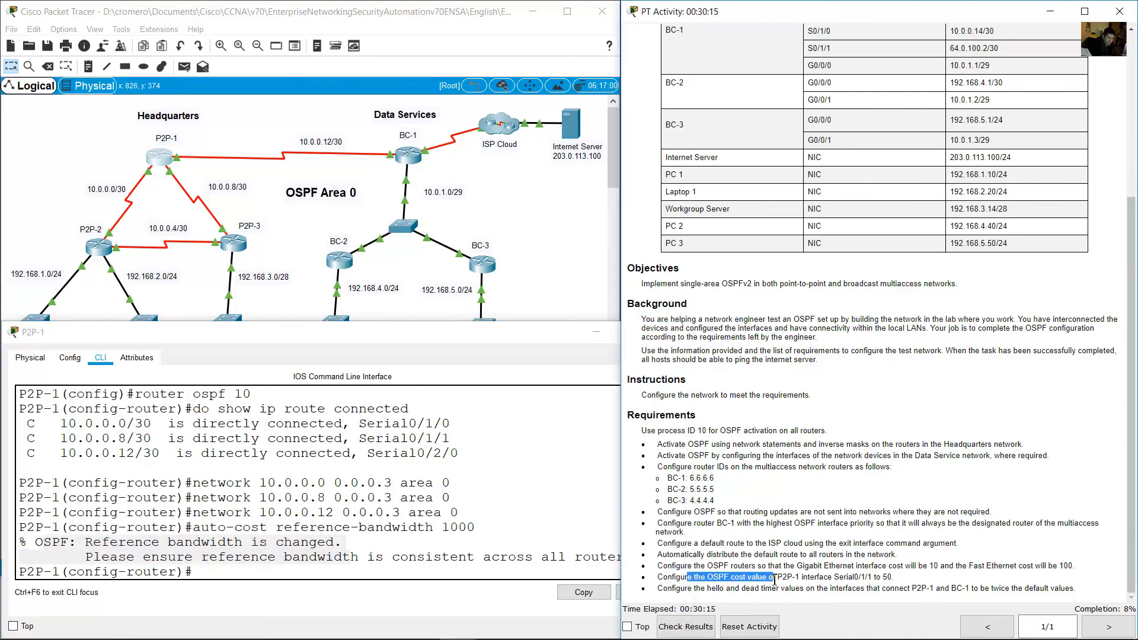
{"action": "left_click", "coordinate": [764, 581]}
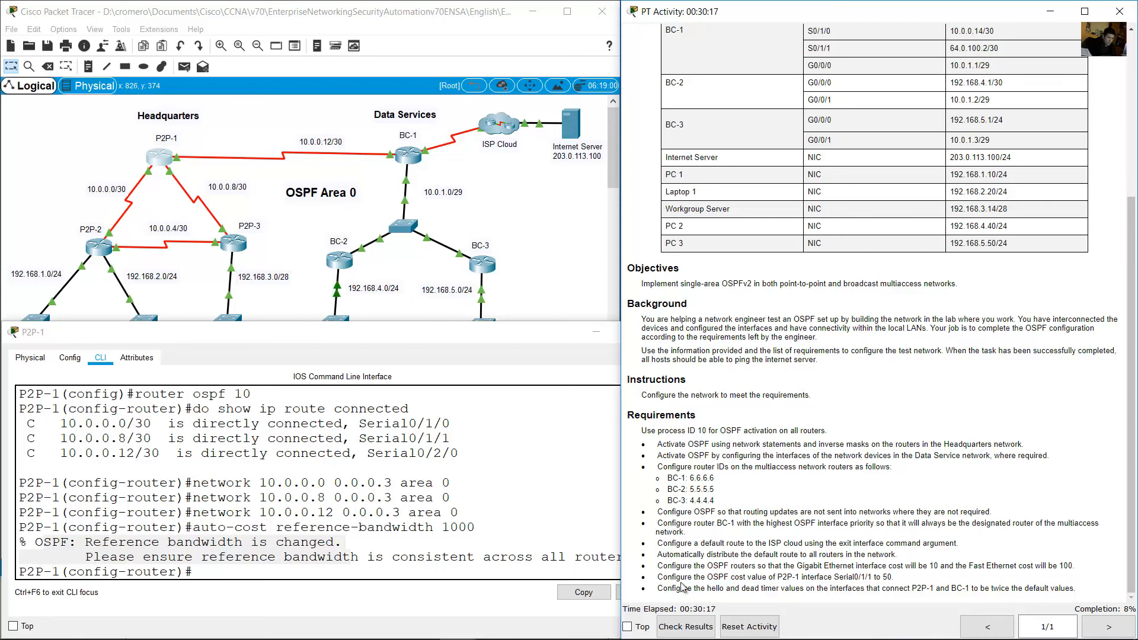
{"action": "left_click_drag", "start_coordinate": [668, 579], "coordinate": [900, 576]}
Step: Locate P2P-1's Serial0/1/1 link in the Headquarters topology and return to P2P-1's command line
{"action": "left_click", "coordinate": [209, 149]}
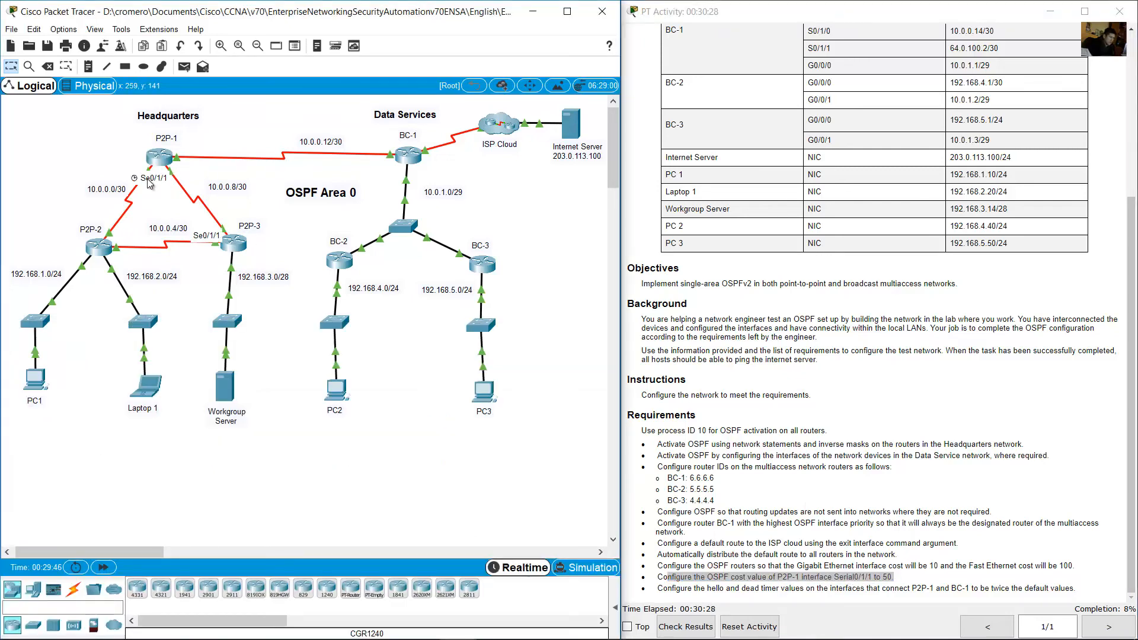
{"action": "mouse_move", "coordinate": [168, 182]}
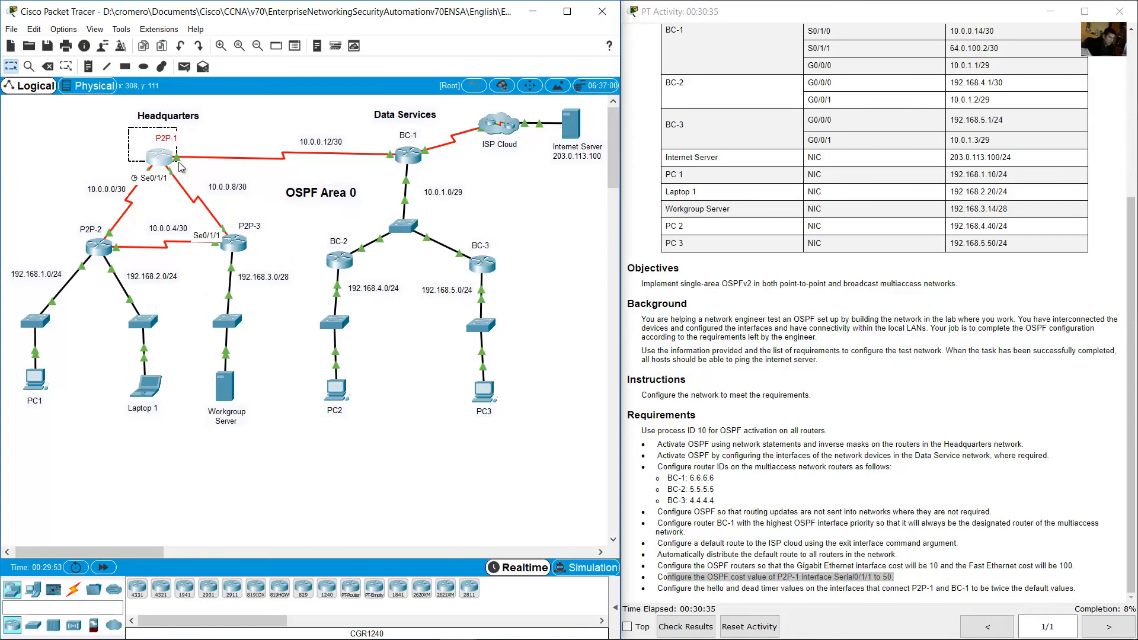
{"action": "left_click", "coordinate": [160, 157]}
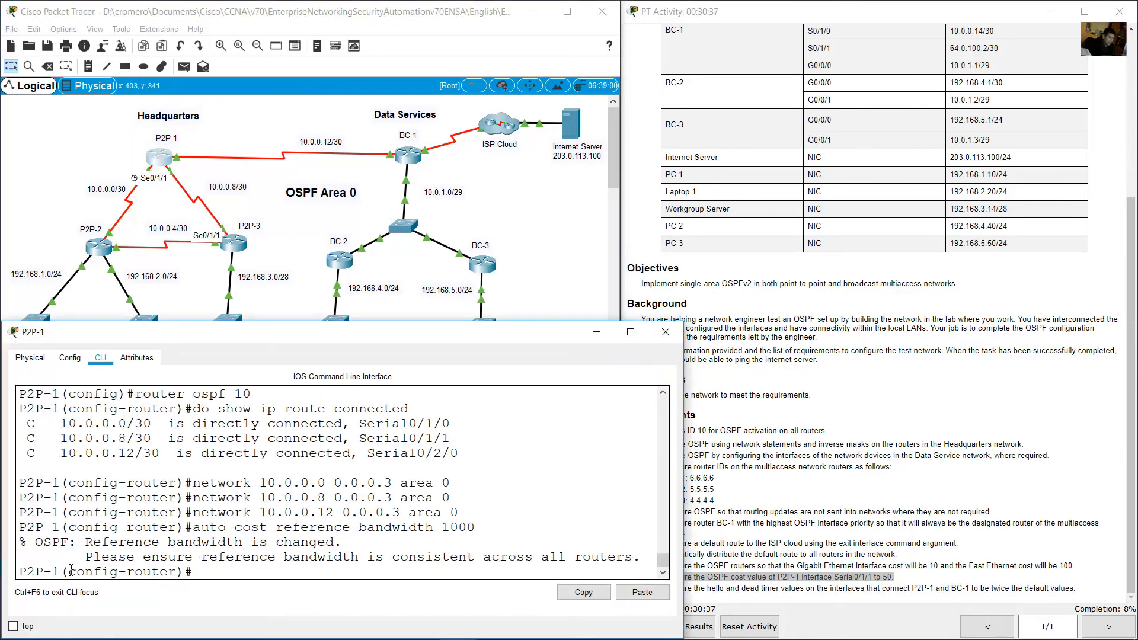
{"action": "left_click_drag", "start_coordinate": [58, 572], "coordinate": [20, 573]}
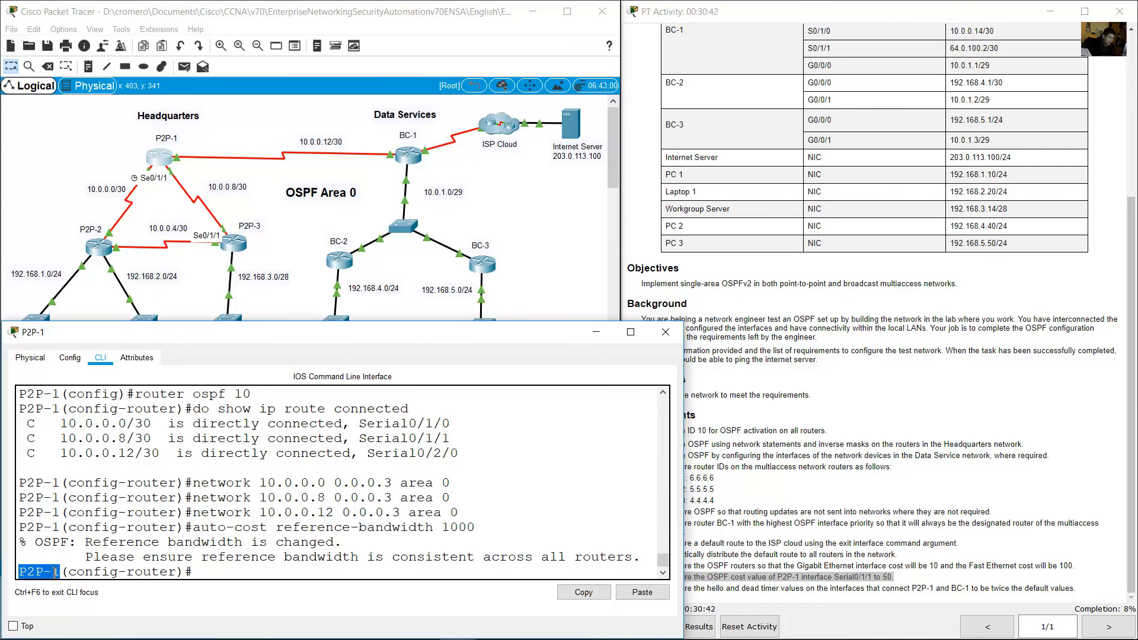
{"action": "left_click", "coordinate": [248, 578]}
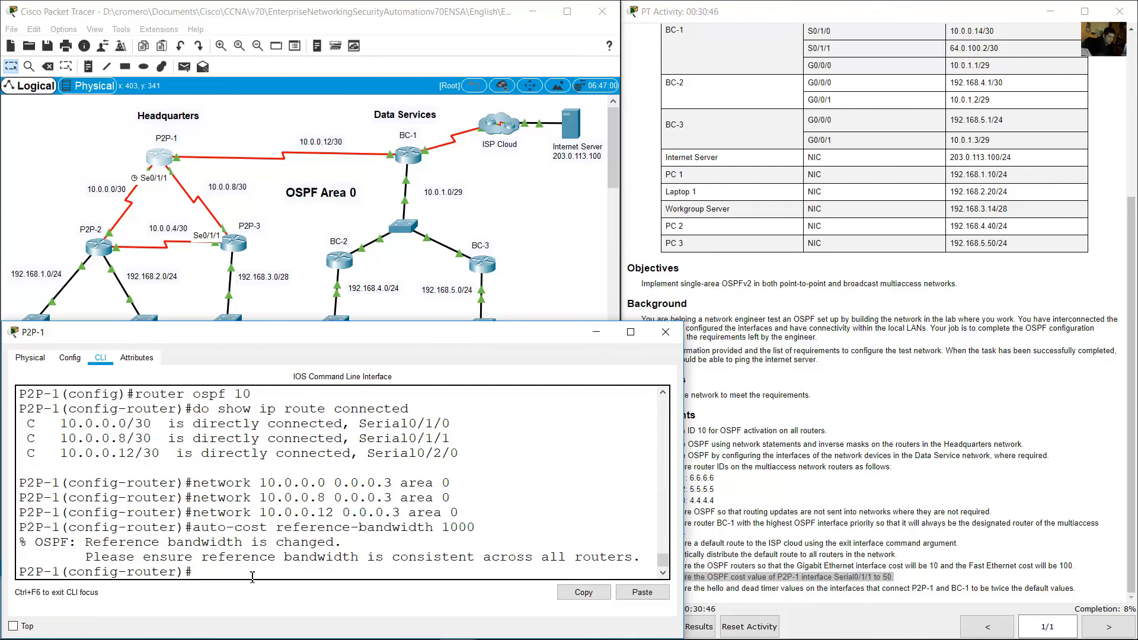
Step: Leave P2P-1's router configuration and set the OSPF cost of its Serial0/1/1 interface to 50
{"action": "type", "text": "exit"}
{"action": "key", "text": "Return"}
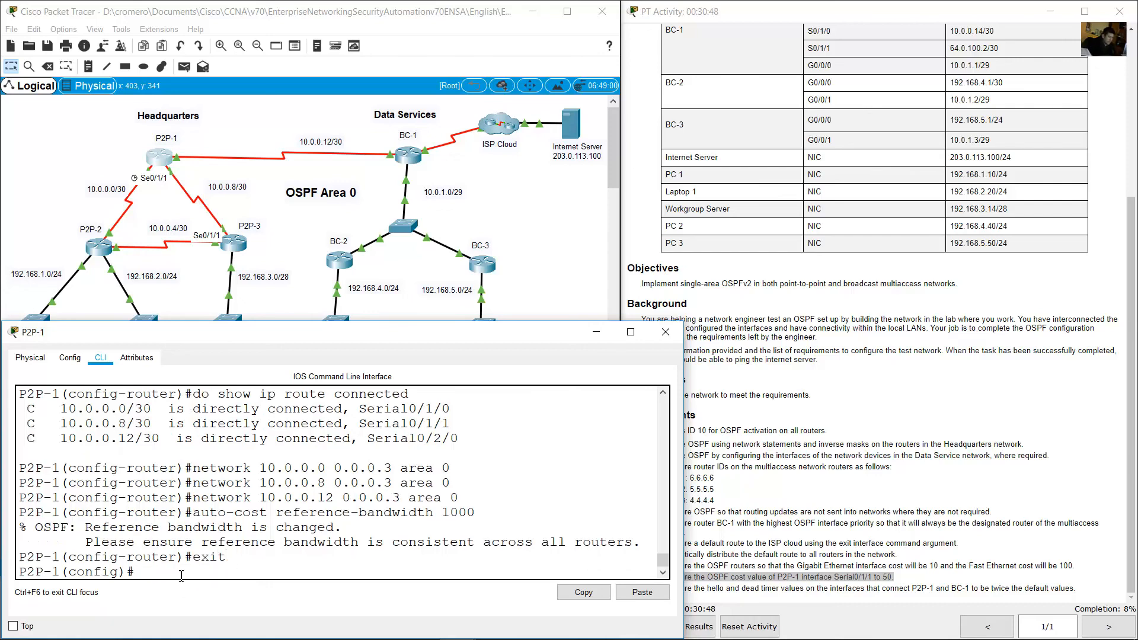
{"action": "left_click", "coordinate": [949, 563]}
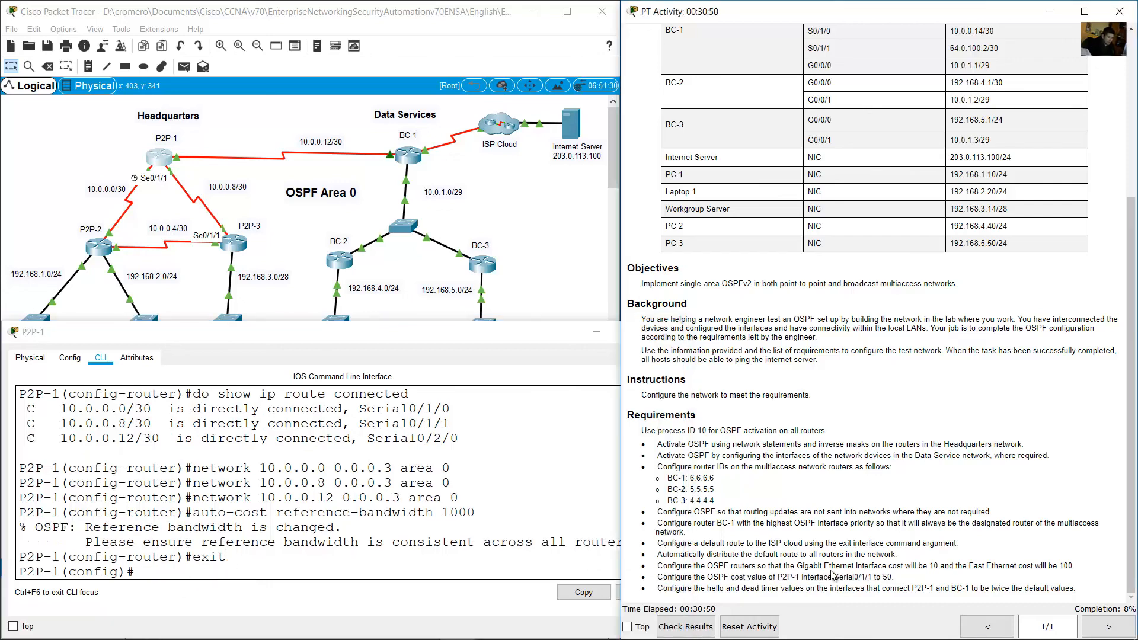
{"action": "left_click_drag", "start_coordinate": [831, 577], "coordinate": [872, 577]}
{"action": "left_click", "coordinate": [382, 527]}
{"action": "type", "text": "int"}
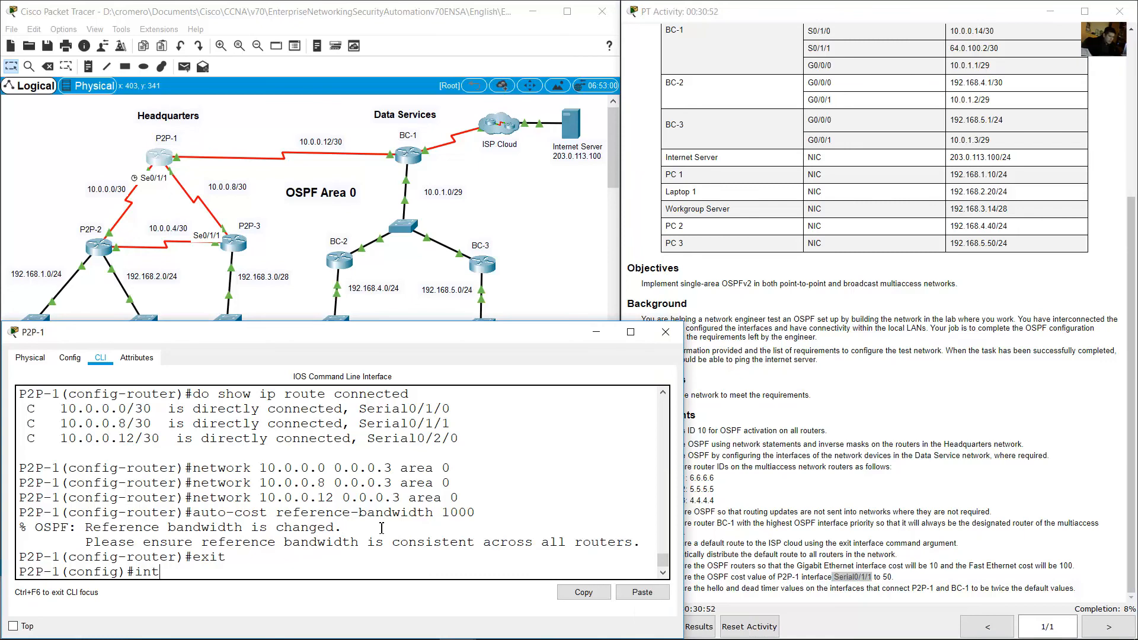
{"action": "type", "text": " s0/1/1"}
{"action": "key", "text": "Return"}
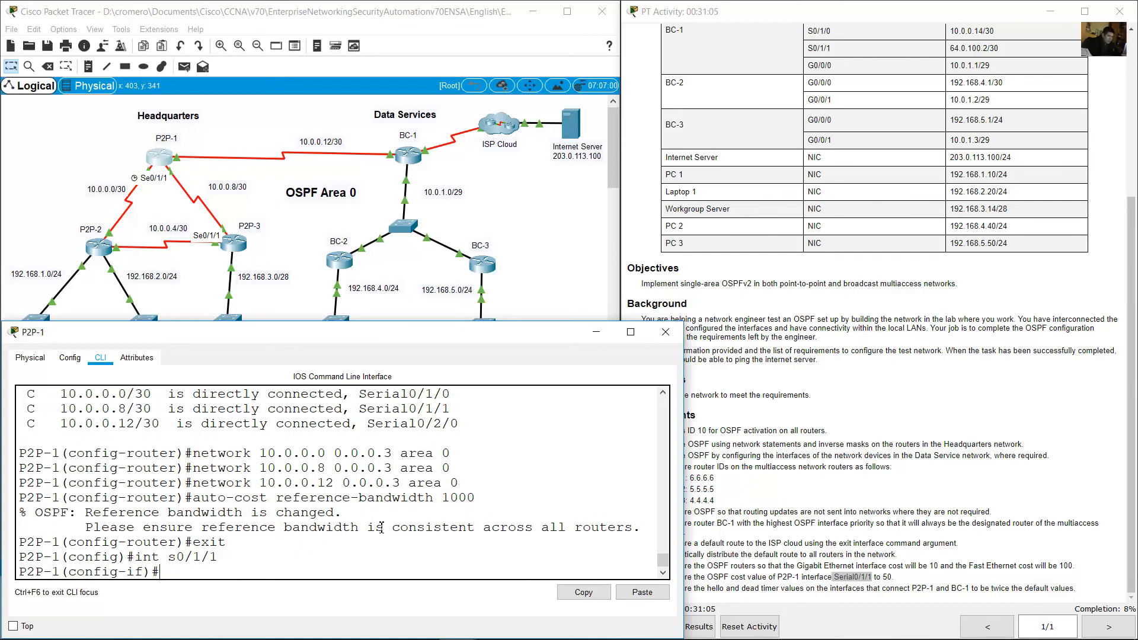
{"action": "type", "text": "ip ospf cost 50"}
{"action": "key", "text": "Return"}
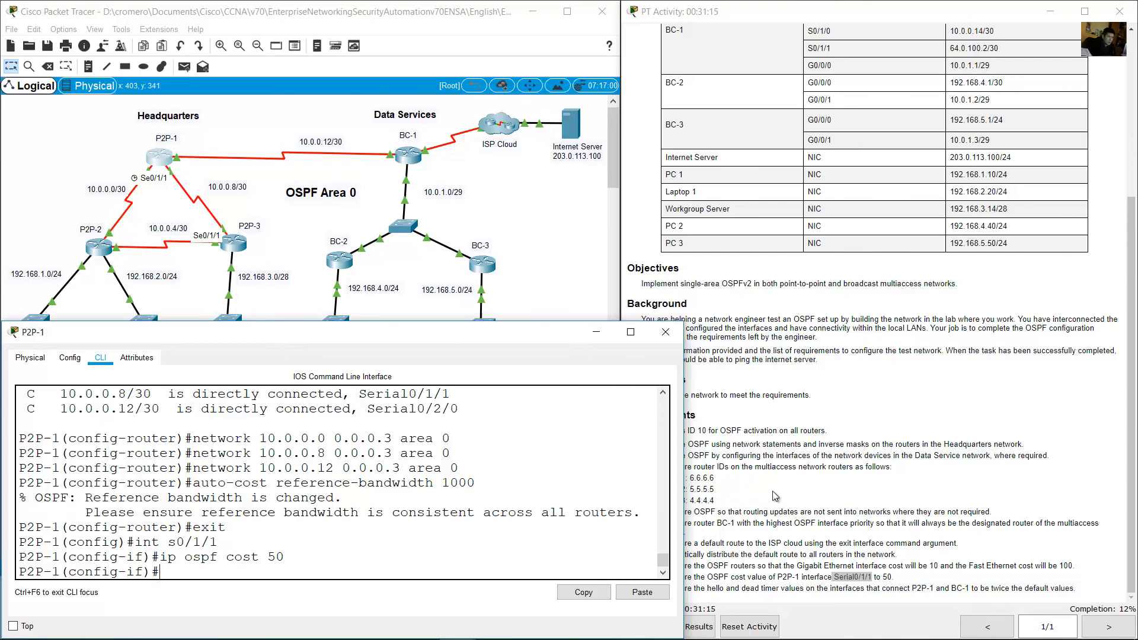
Step: Read the hello and dead timer requirement and identify the interfaces on the link between P2P-1 and BC-1 in the topology
{"action": "left_click", "coordinate": [841, 531]}
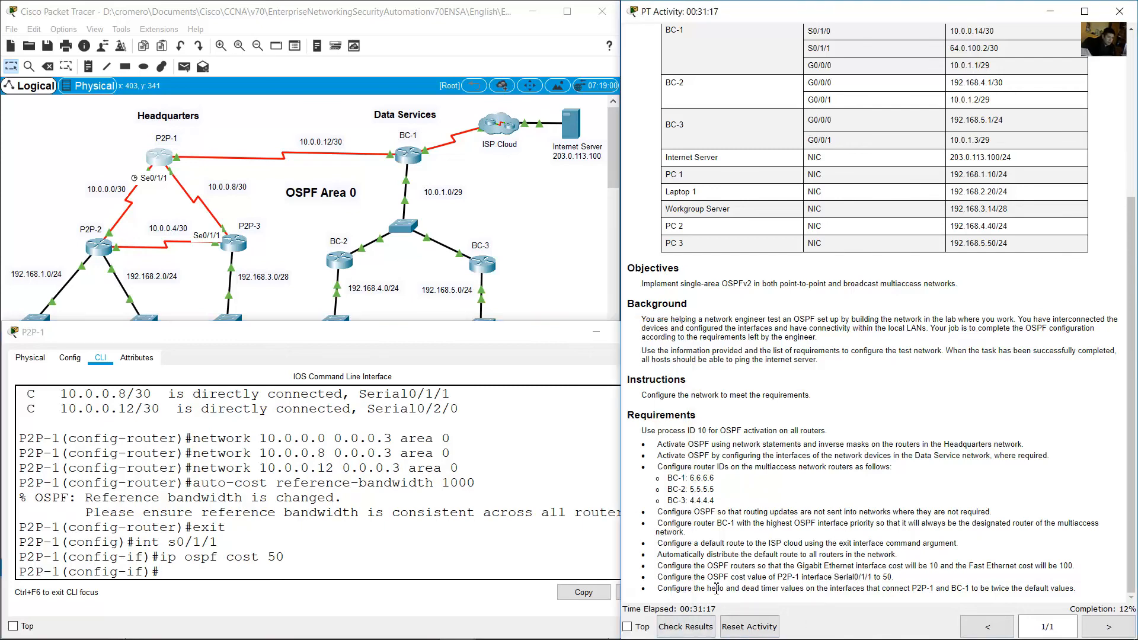
{"action": "left_click_drag", "start_coordinate": [667, 588], "coordinate": [1061, 583]}
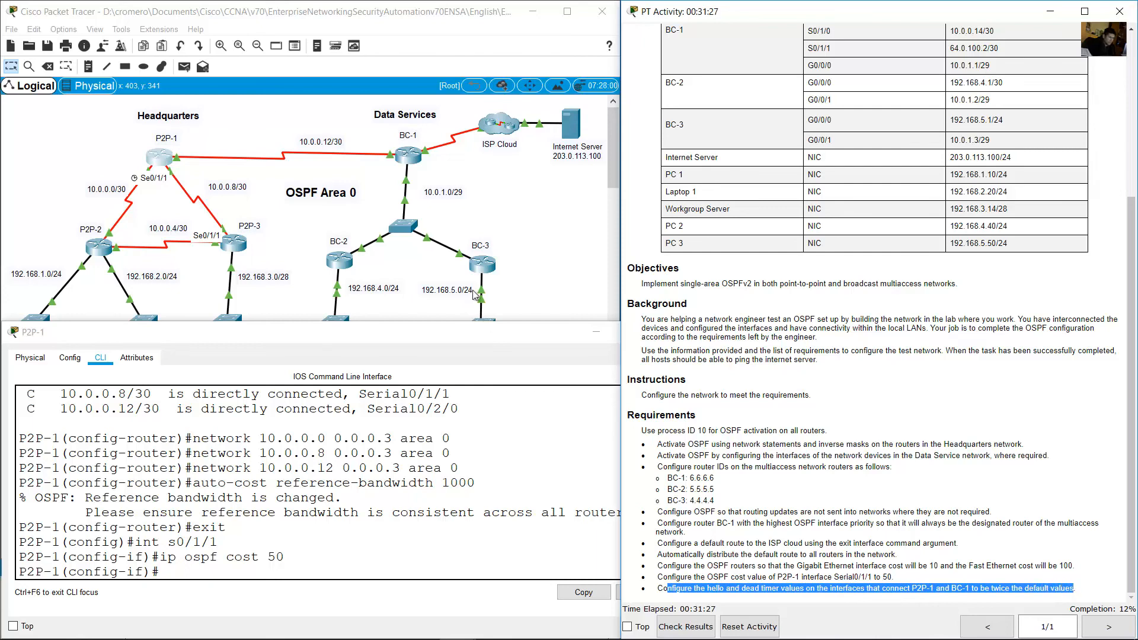
{"action": "left_click", "coordinate": [262, 120]}
{"action": "left_click_drag", "start_coordinate": [219, 126], "coordinate": [117, 155]}
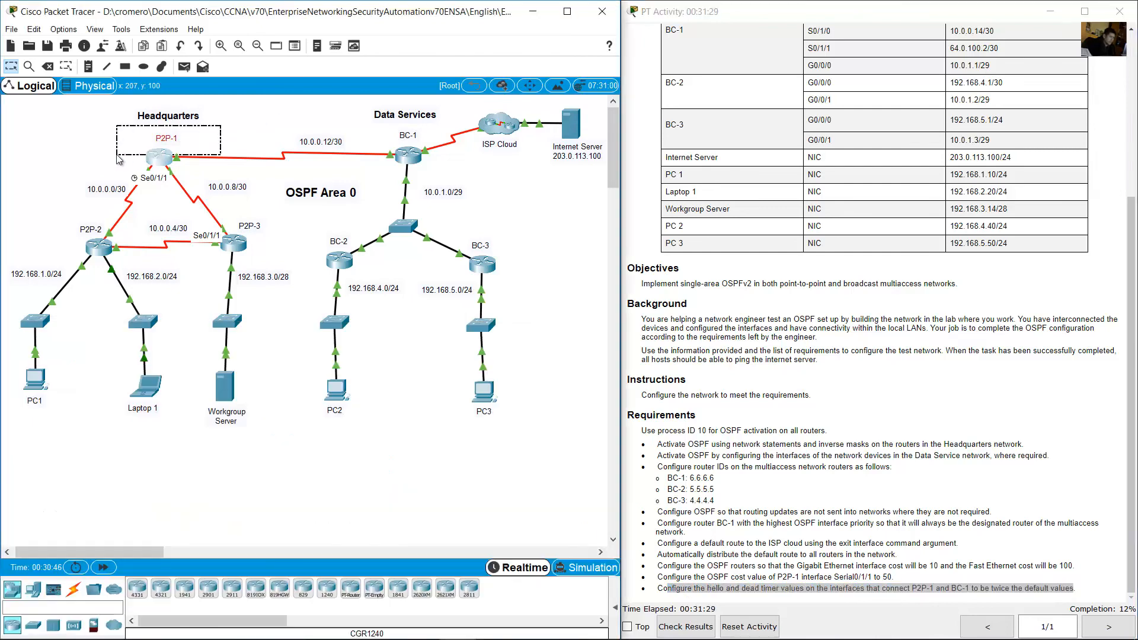
{"action": "left_click", "coordinate": [390, 133]}
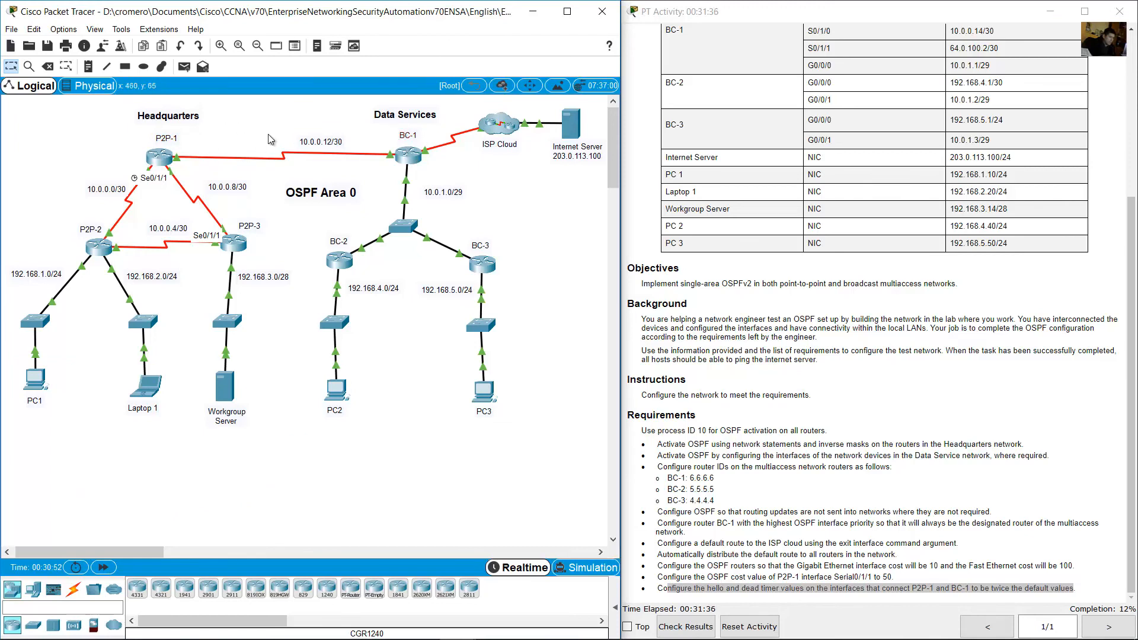
{"action": "left_click_drag", "start_coordinate": [256, 128], "coordinate": [348, 172]}
{"action": "left_click_drag", "start_coordinate": [240, 119], "coordinate": [212, 135]}
{"action": "left_click_drag", "start_coordinate": [132, 129], "coordinate": [187, 158]}
{"action": "left_click", "coordinate": [199, 168]}
{"action": "mouse_move", "coordinate": [179, 161]}
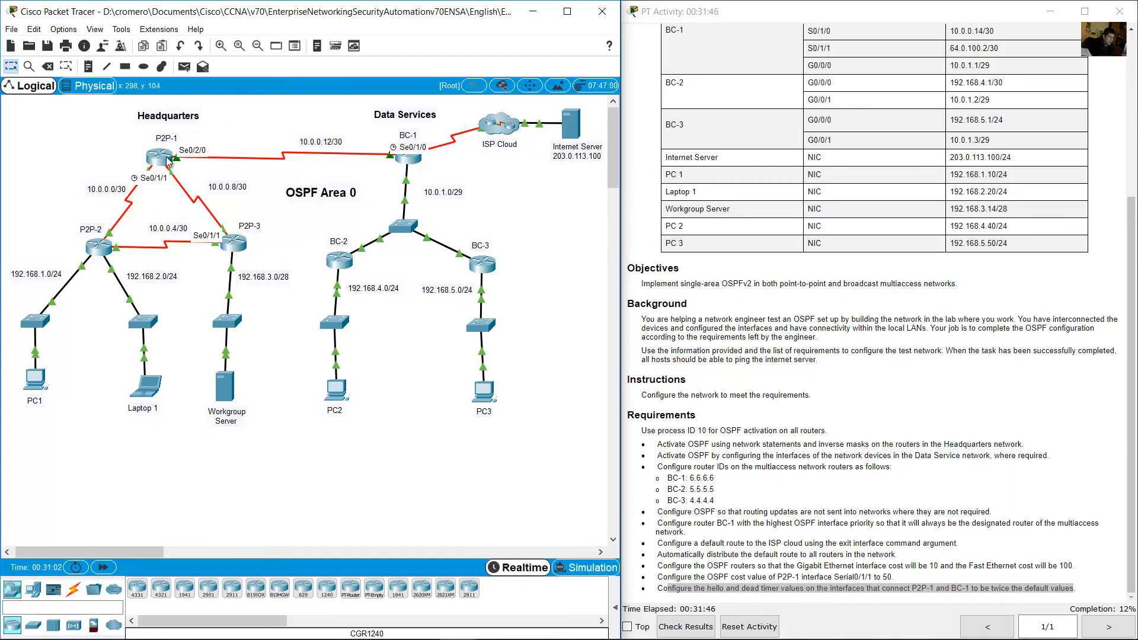
Step: Reopen P2P-1's command line and set the OSPF hello interval of interface Serial0/2/0 to 20
{"action": "left_click", "coordinate": [169, 159]}
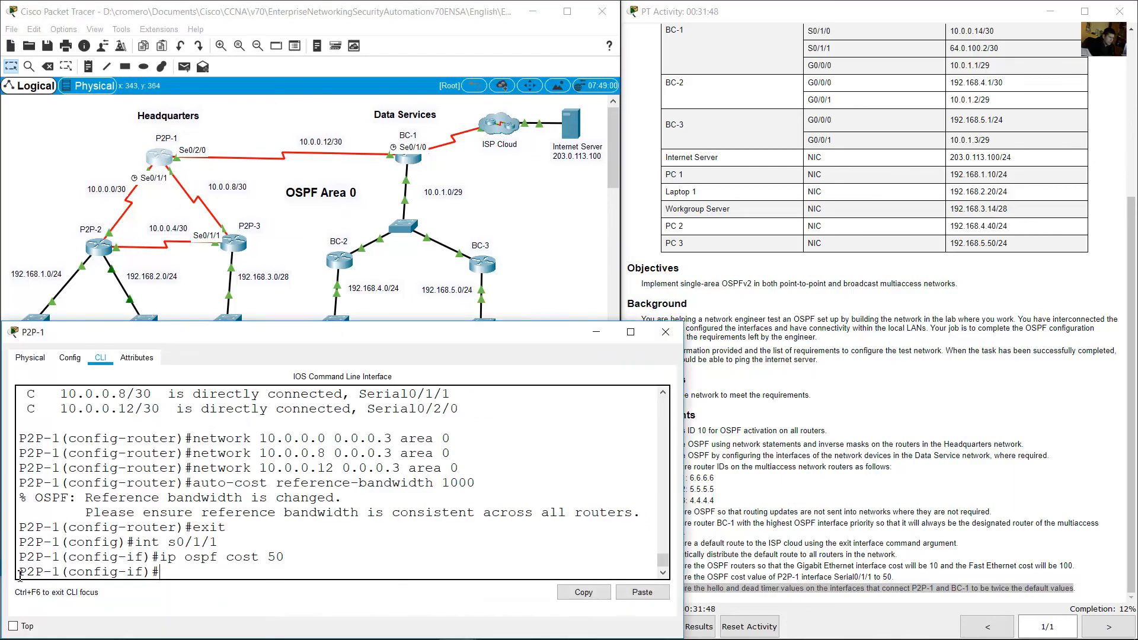
{"action": "left_click_drag", "start_coordinate": [20, 575], "coordinate": [70, 574]}
{"action": "left_click", "coordinate": [185, 573]}
{"action": "type", "text": "int s0/1/1"}
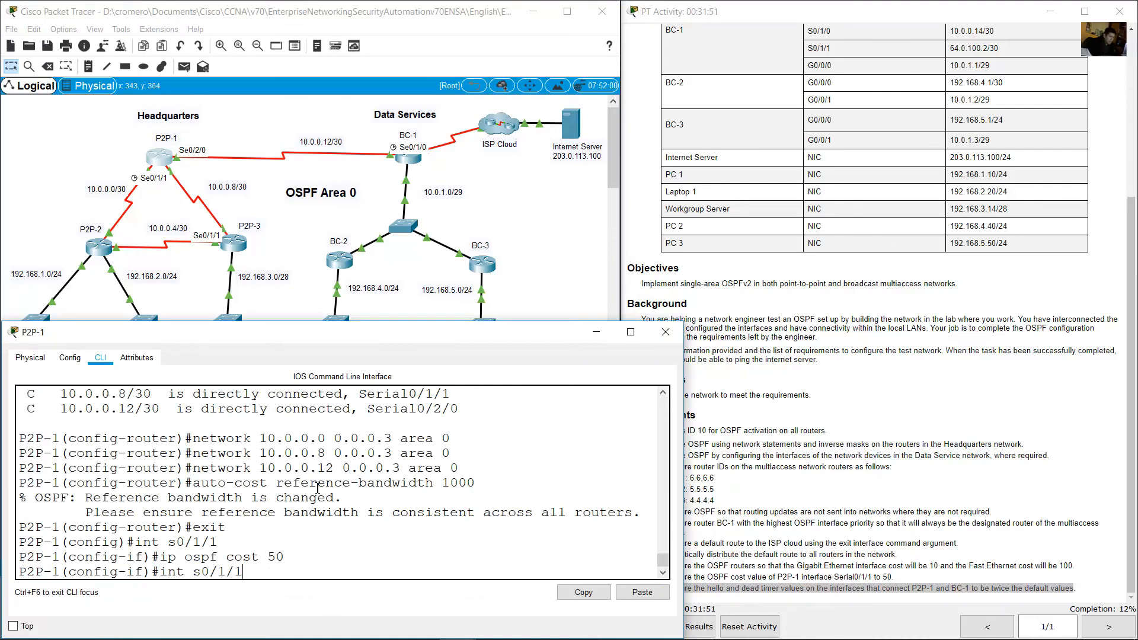
{"action": "double_click", "coordinate": [318, 484]}
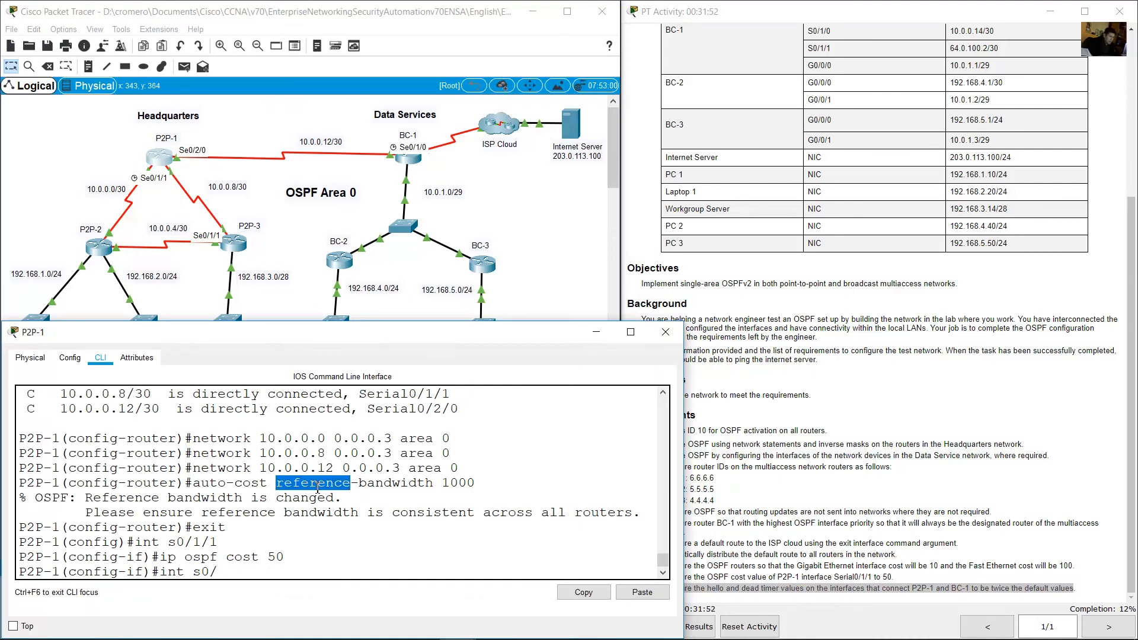
{"action": "type", "text": "2/0"}
{"action": "key", "text": "Return"}
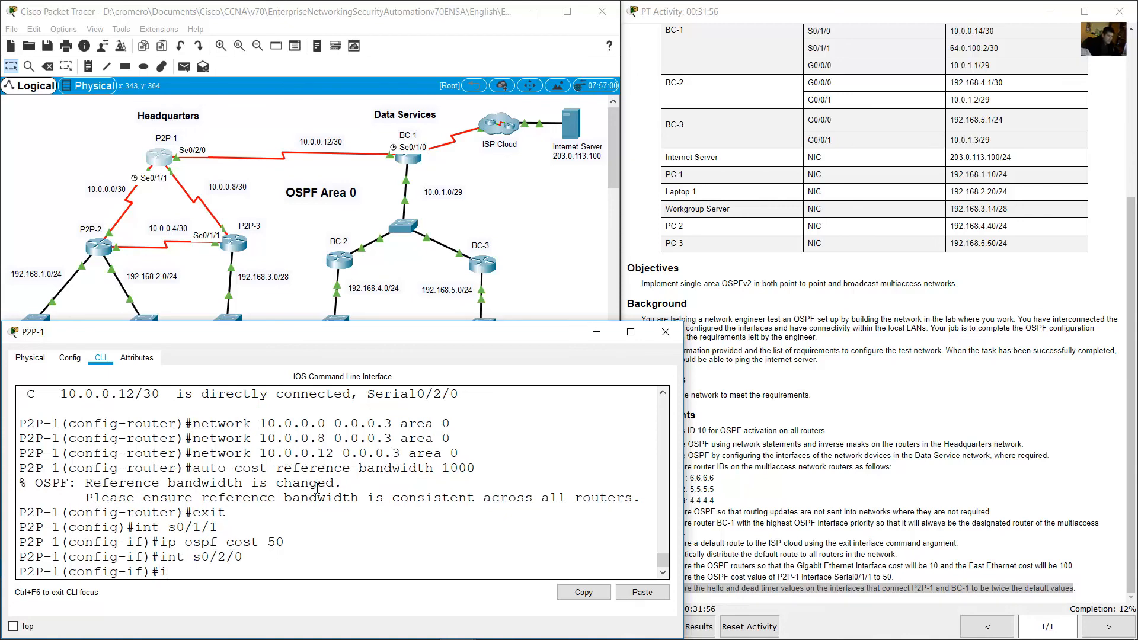
{"action": "type", "text": "ip opsf"}
{"action": "key", "text": "BackSpace"}
{"action": "type", "text": "spf hello-interval"}
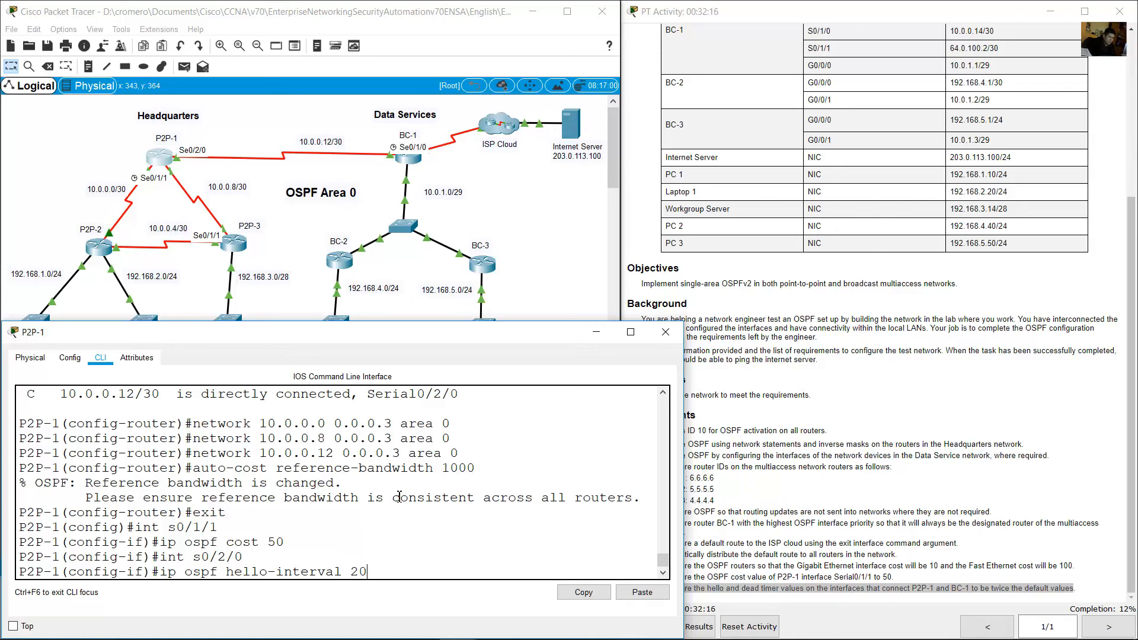
{"action": "type", "text": "20"}
{"action": "key", "text": "Return"}
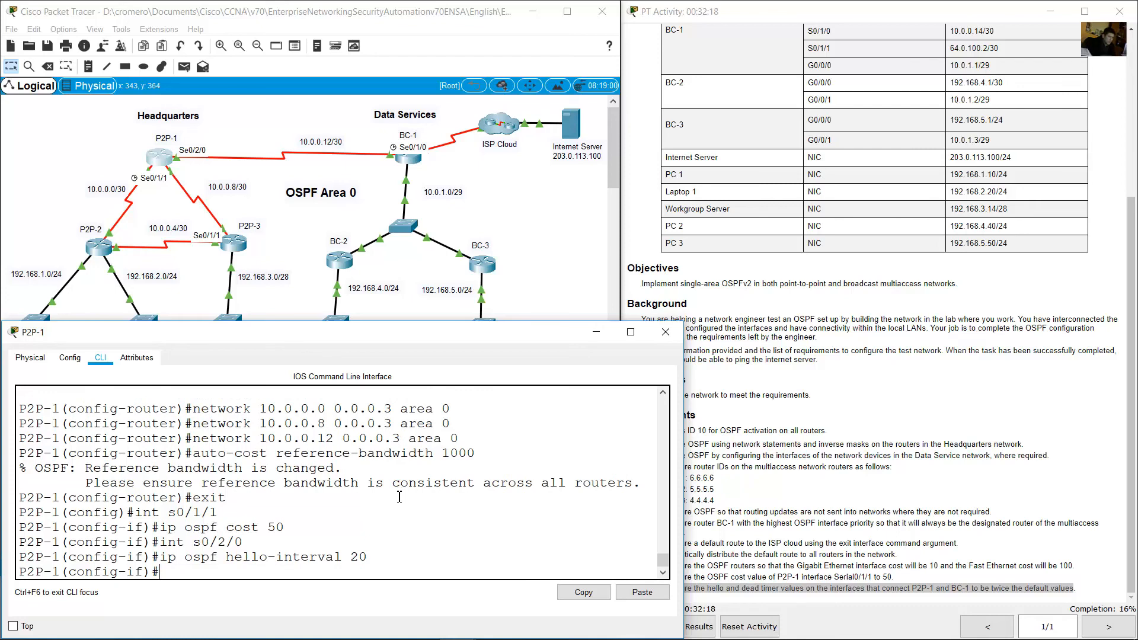
Step: Set the OSPF dead interval of P2P-1's Serial0/2/0 to 80 and exit the interface configuration
{"action": "key", "text": "Up"}
{"action": "key", "text": "Left"}
{"action": "key", "text": "Delete"}
{"action": "key", "text": "BackSpace"}
{"action": "key", "text": "BackSpace"}
{"action": "key", "text": "BackSpace"}
{"action": "key", "text": "BackSpace"}
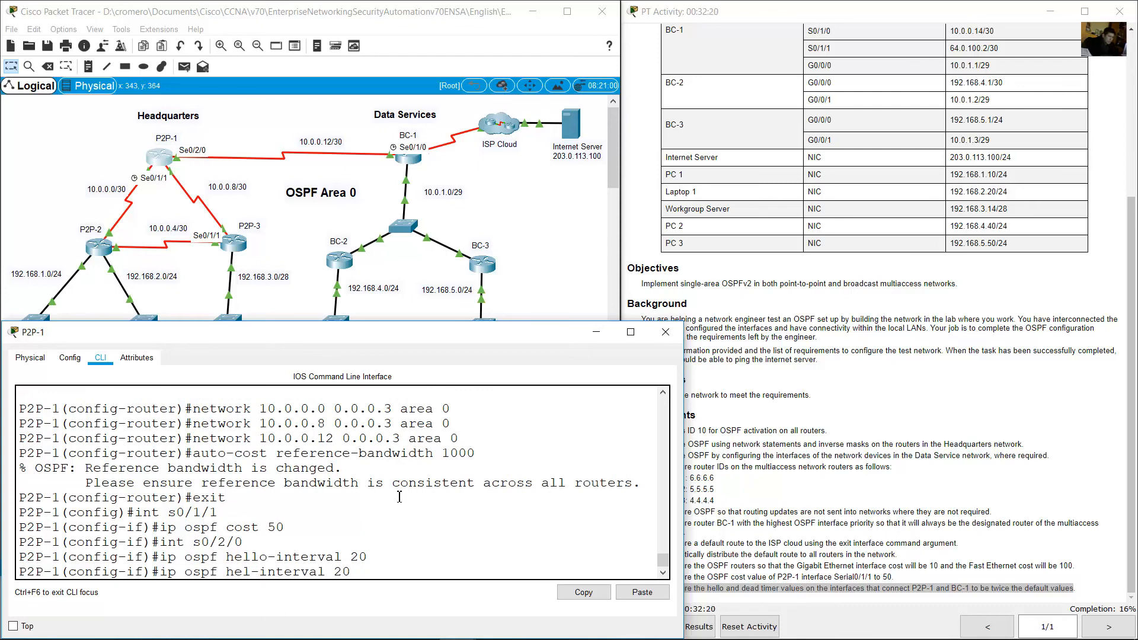
{"action": "type", "text": "dead"}
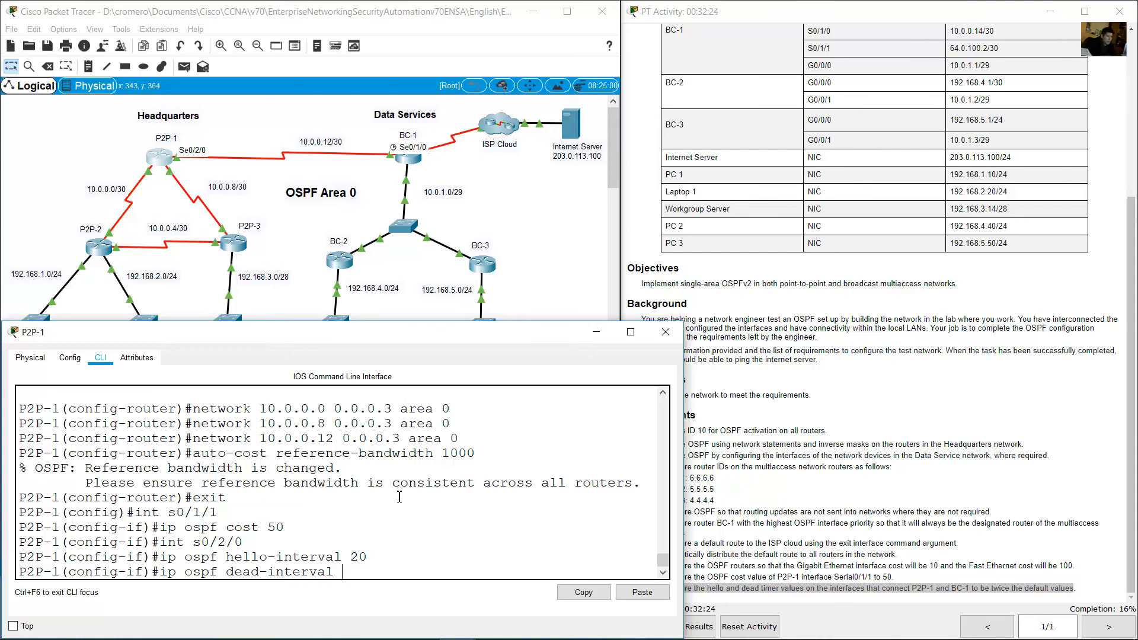
{"action": "type", "text": "80"}
{"action": "key", "text": "Return"}
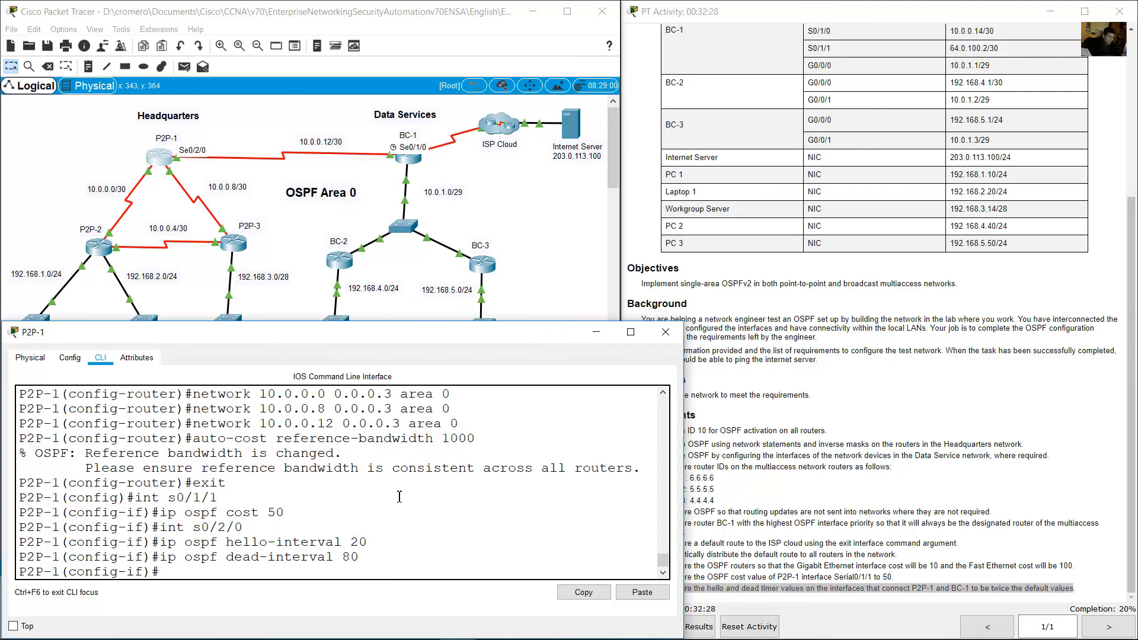
{"action": "type", "text": "exit"}
{"action": "key", "text": "Return"}
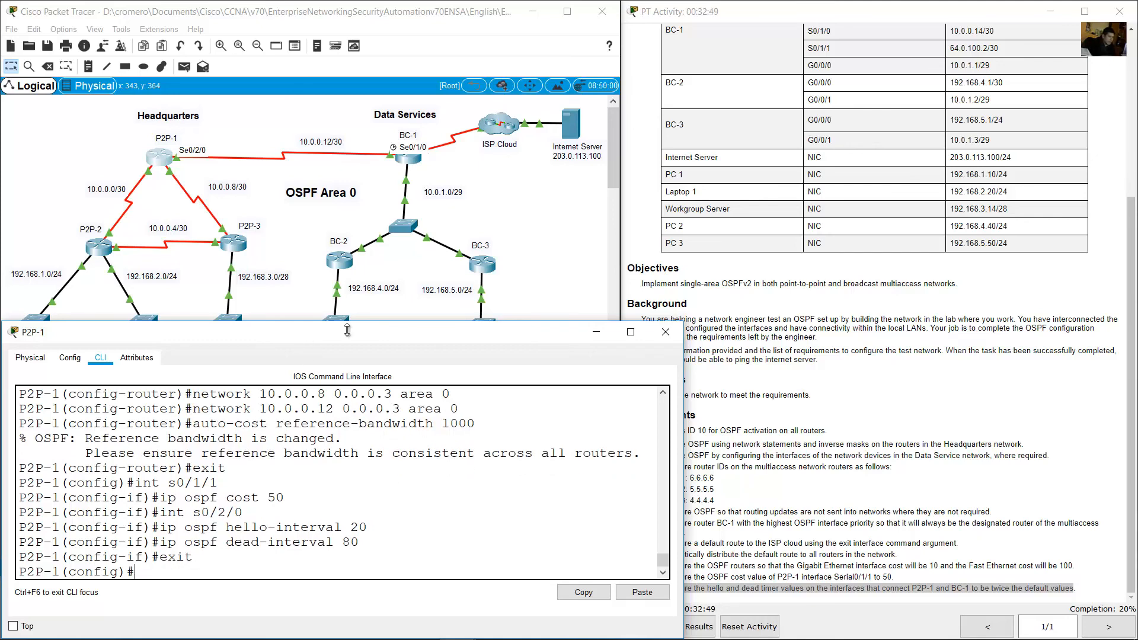
Step: Open P2P-2's command line from the Headquarters topology, and move and widen its window to keep the routers visible
{"action": "left_click", "coordinate": [548, 202]}
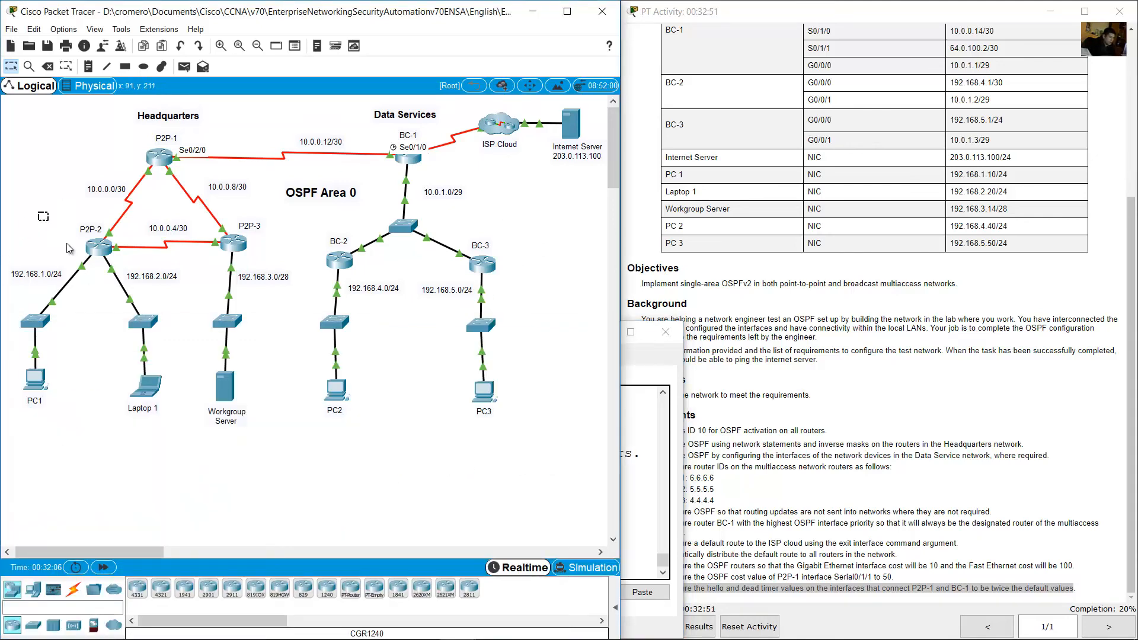
{"action": "left_click_drag", "start_coordinate": [70, 248], "coordinate": [141, 270]}
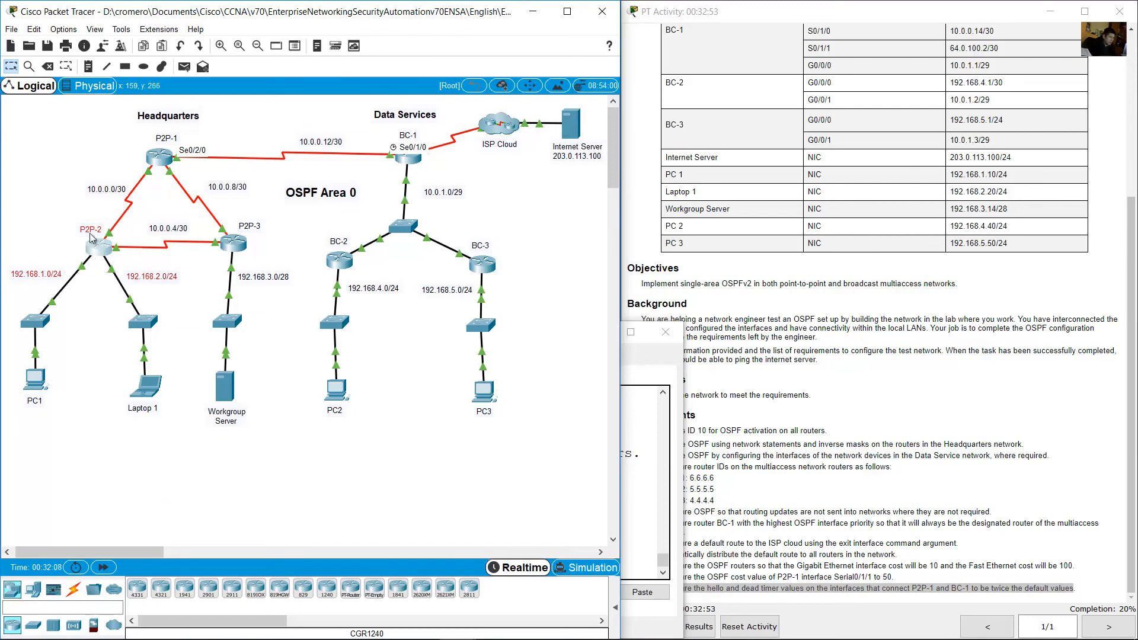
{"action": "left_click_drag", "start_coordinate": [82, 113], "coordinate": [256, 303]}
{"action": "left_click", "coordinate": [99, 246]}
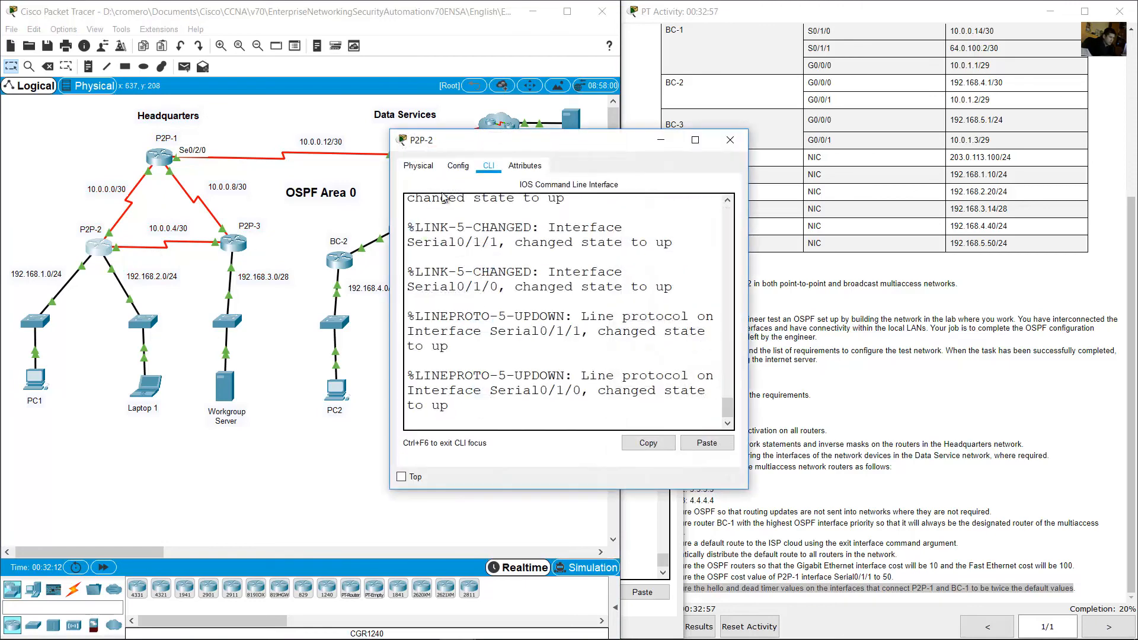
{"action": "left_click_drag", "start_coordinate": [522, 149], "coordinate": [137, 293]}
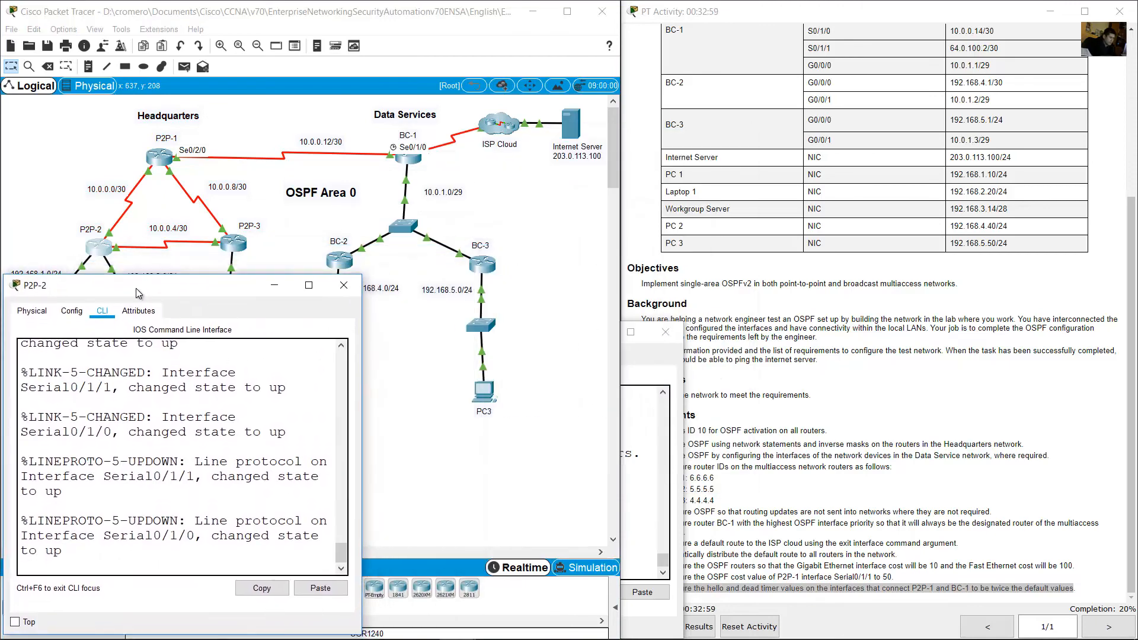
{"action": "left_click_drag", "start_coordinate": [361, 275], "coordinate": [683, 320]}
Step: Enter global configuration mode on P2P-2 and start OSPF process 10, as the process ID requirement states
{"action": "key", "text": "Return"}
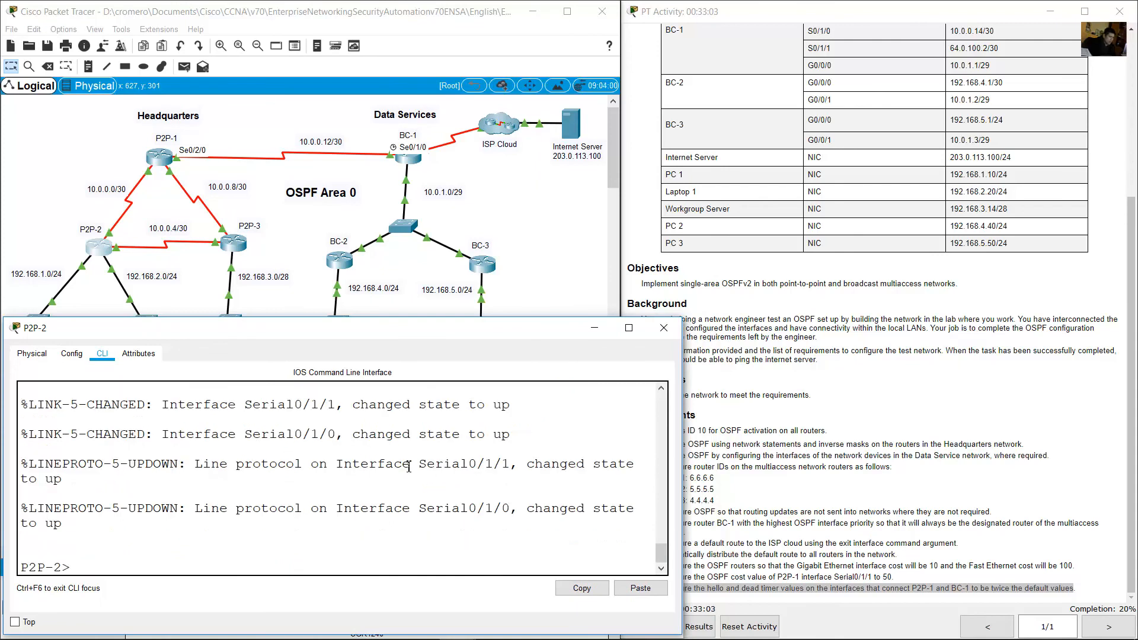
{"action": "type", "text": "en"}
{"action": "key", "text": "Return"}
{"action": "type", "text": "conf term"}
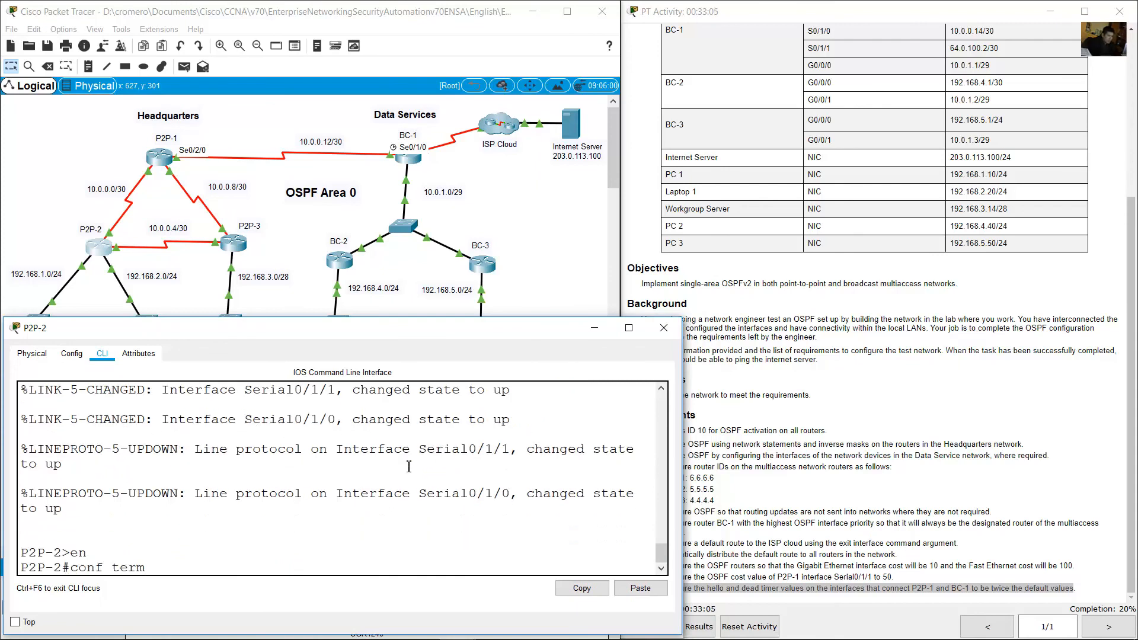
{"action": "key", "text": "Return"}
{"action": "left_click", "coordinate": [718, 428]}
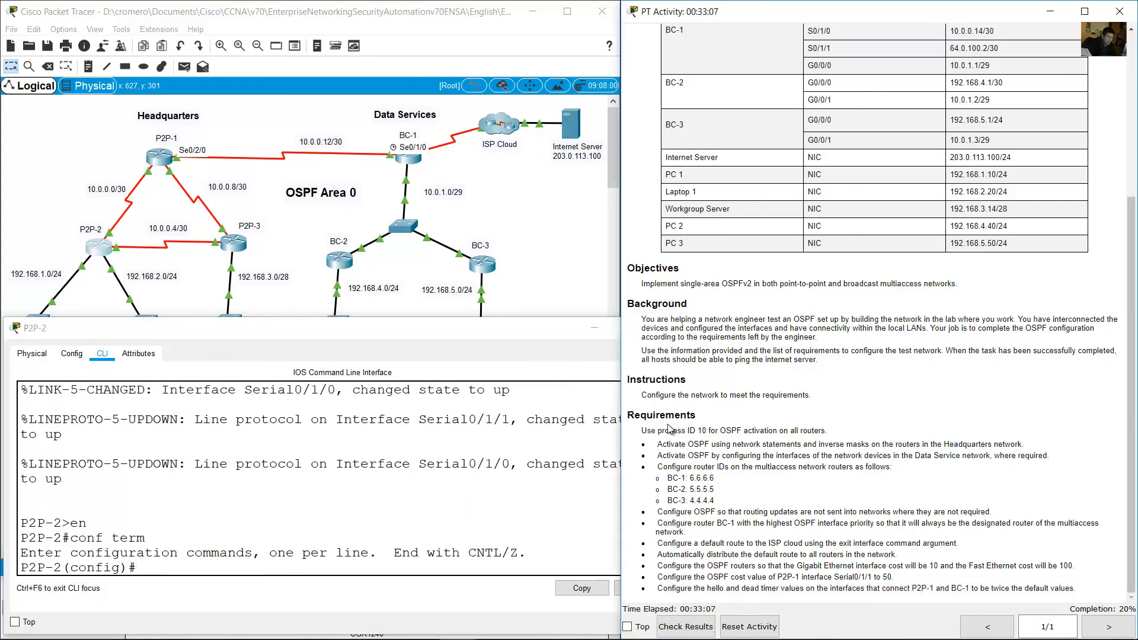
{"action": "left_click_drag", "start_coordinate": [661, 432], "coordinate": [745, 431]}
{"action": "left_click", "coordinate": [416, 518]}
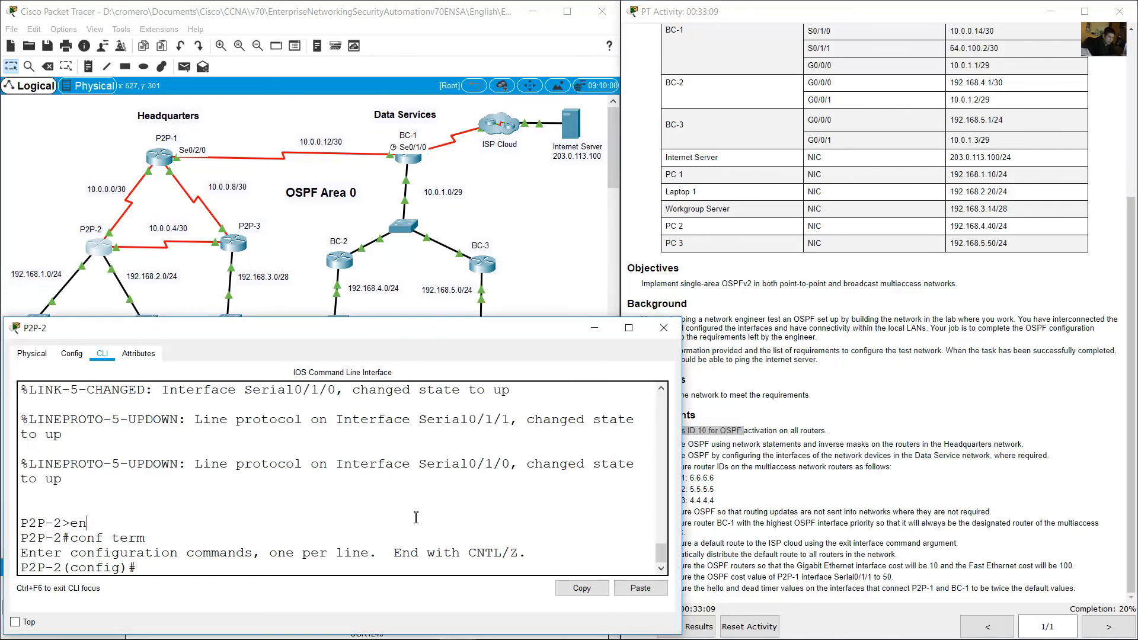
{"action": "type", "text": "router ospf 10"}
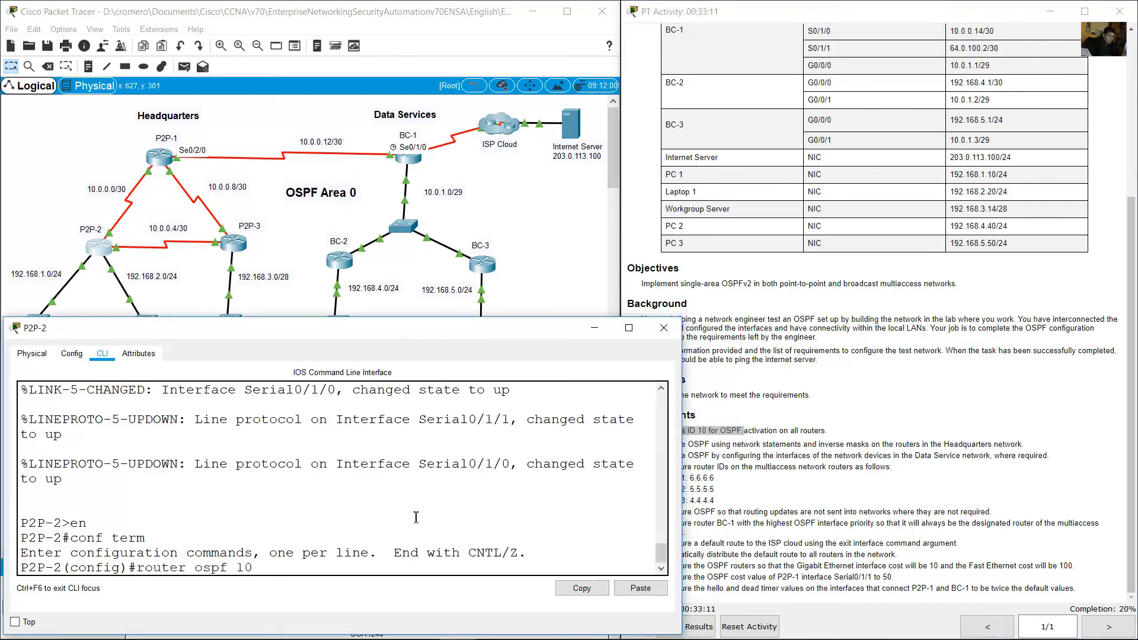
{"action": "key", "text": "Return"}
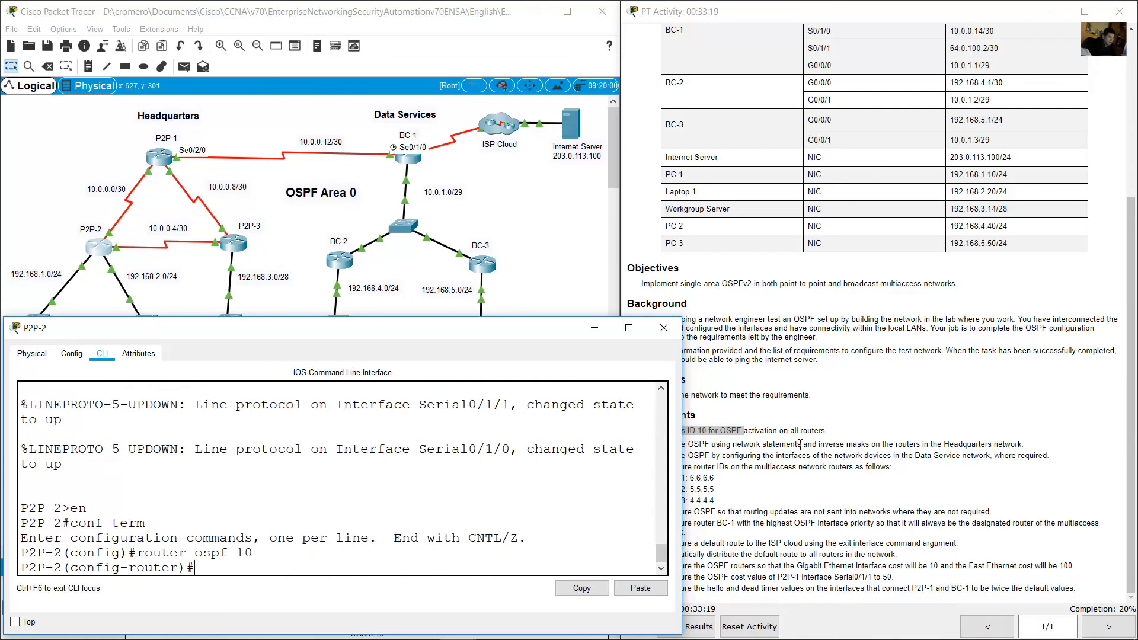
Step: Read the requirement on network statements with inverse masks and examine the Headquarters routers it applies to
{"action": "left_click", "coordinate": [800, 444]}
{"action": "left_click_drag", "start_coordinate": [658, 445], "coordinate": [1037, 445]}
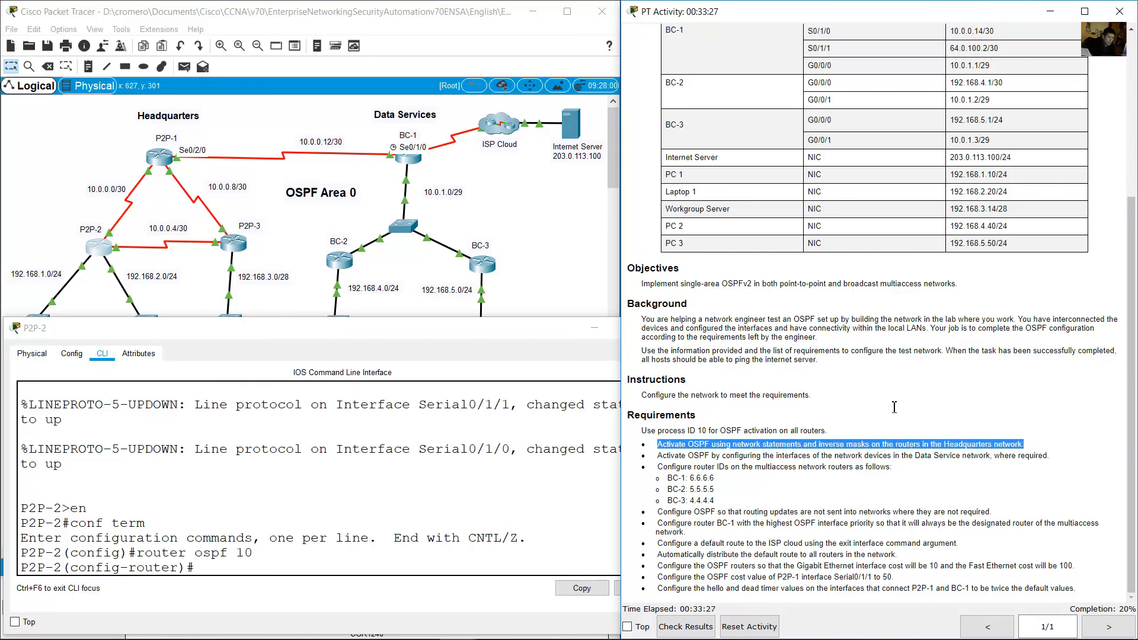
{"action": "left_click", "coordinate": [320, 240]}
{"action": "left_click_drag", "start_coordinate": [52, 138], "coordinate": [269, 290]}
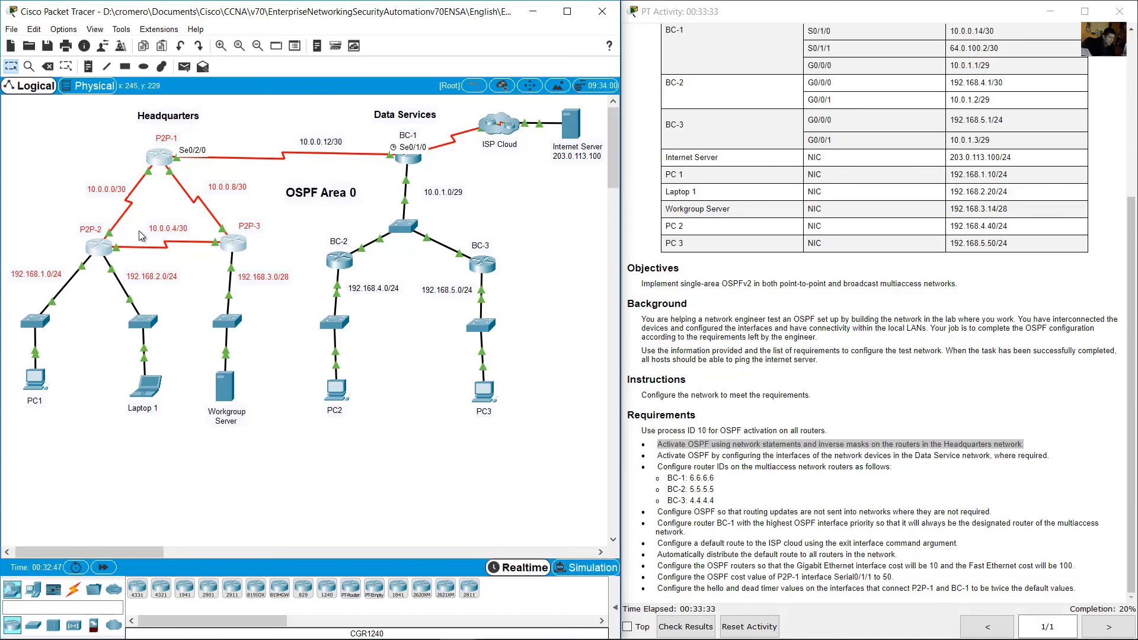
Step: Return to P2P-2's command line, list its connected IP routes from router configuration mode, and highlight the listed networks
{"action": "left_click", "coordinate": [110, 246]}
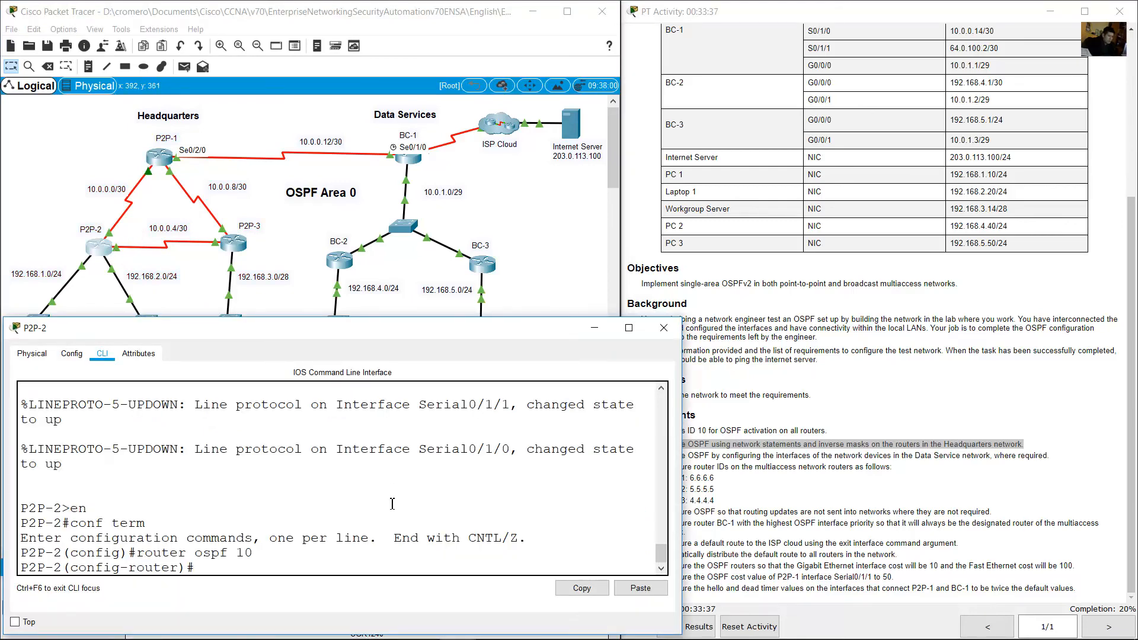
{"action": "type", "text": "do show ip route connected"}
{"action": "key", "text": "Return"}
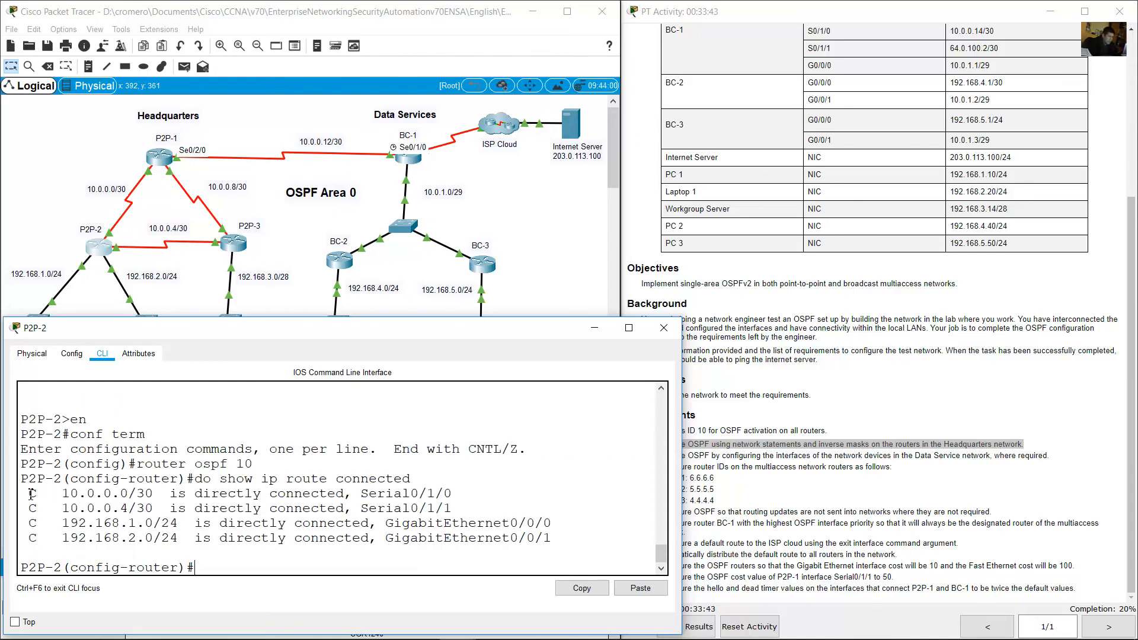
{"action": "left_click_drag", "start_coordinate": [30, 493], "coordinate": [555, 546]}
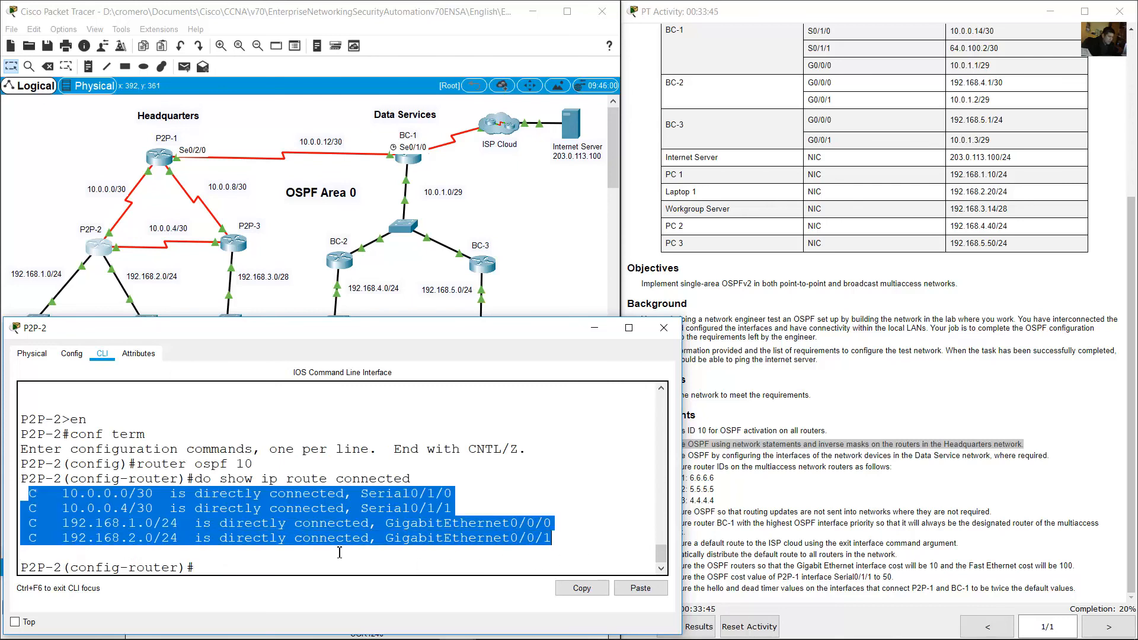
Step: Advertise network 10.0.0.0 with inverse mask 0.0.0.3 in area 0 under P2P-2's OSPF process
{"action": "left_click", "coordinate": [317, 566]}
{"action": "type", "text": "network 10"}
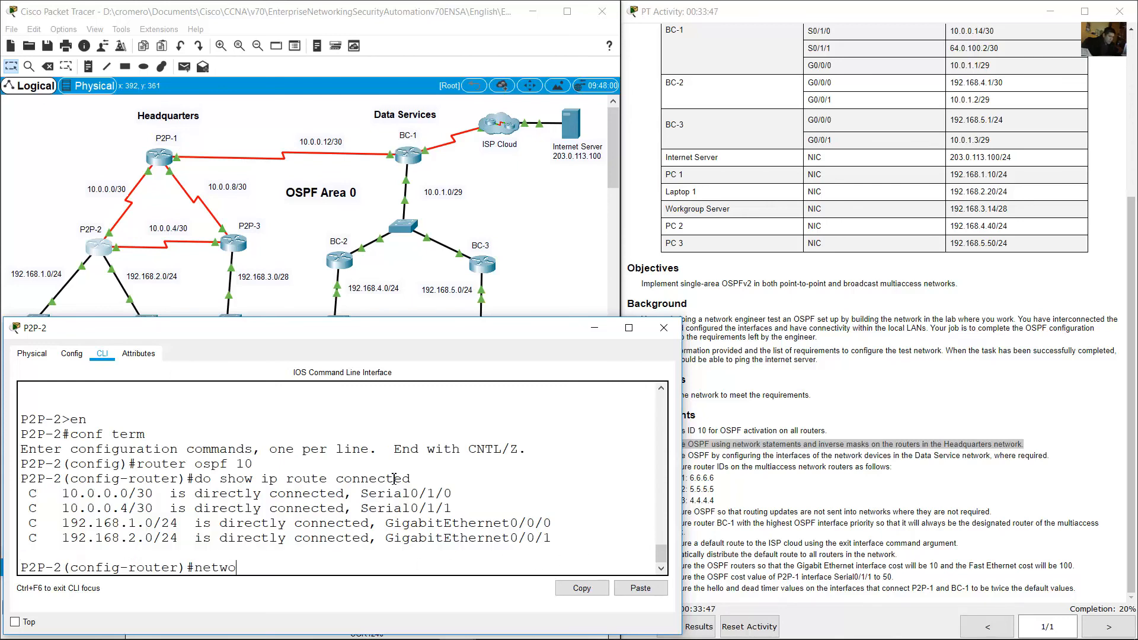
{"action": "type", "text": "0.0 0.0.0.3 area"}
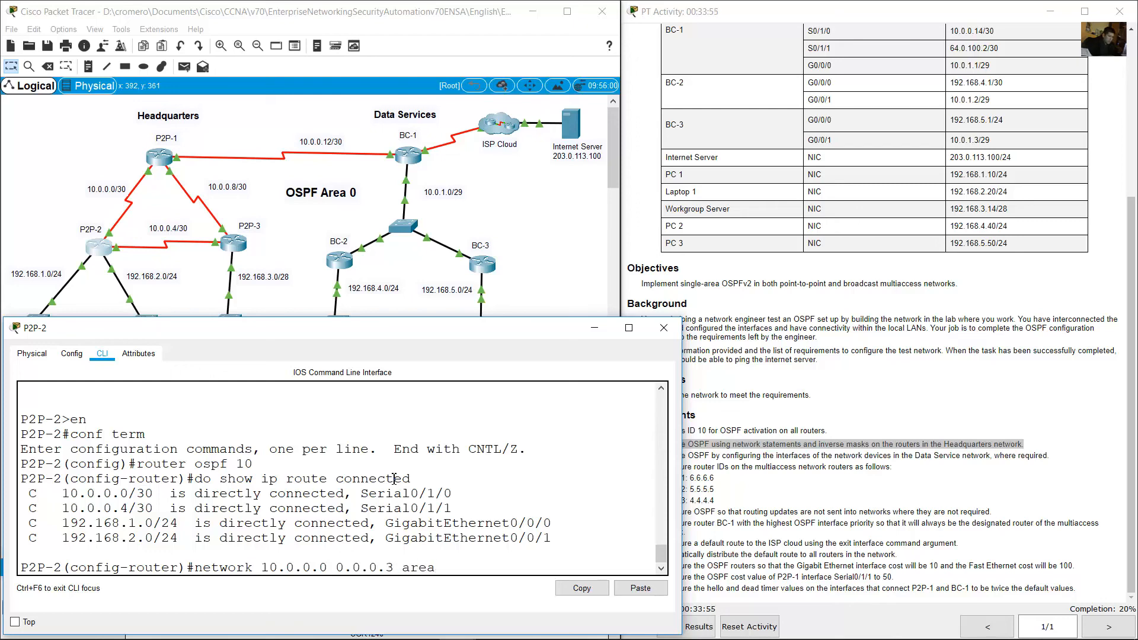
{"action": "type", "text": " 0"}
{"action": "key", "text": "Return"}
Step: Reuse the previous network statement on P2P-2 to advertise 10.0.0.4 with inverse mask 0.0.0.3 in area 0
{"action": "key", "text": "Up"}
{"action": "key", "text": "Left"}
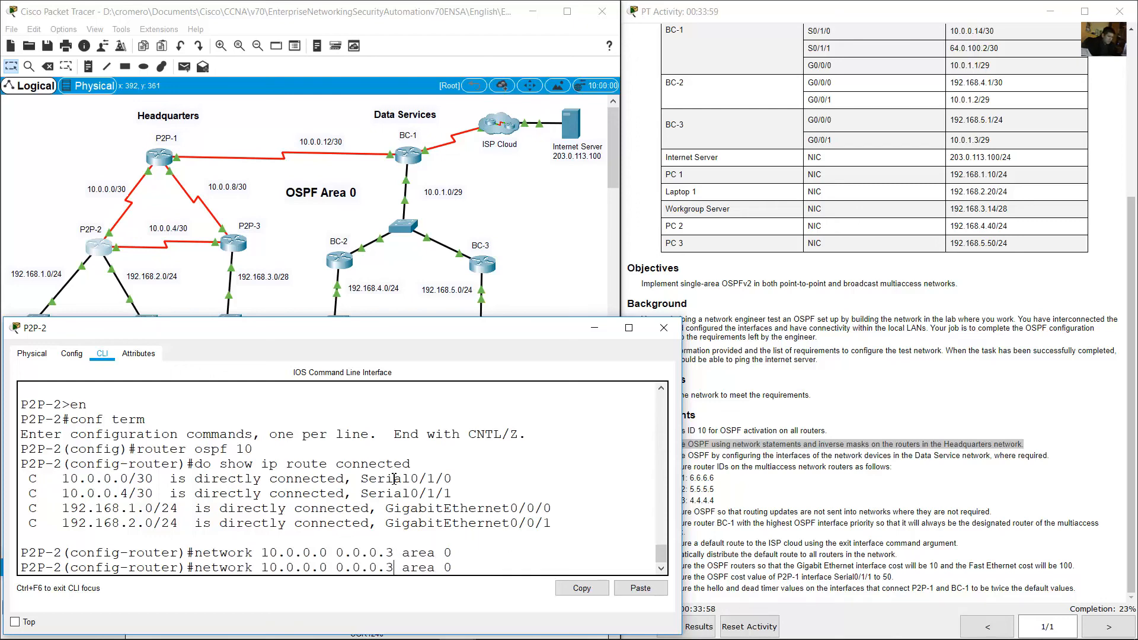
{"action": "key", "text": "Left"}
{"action": "key", "text": "Left"}
{"action": "key", "text": "Left"}
{"action": "key", "text": "Left"}
{"action": "key", "text": "Left"}
{"action": "key", "text": "Left"}
{"action": "key", "text": "Left"}
{"action": "key", "text": "Left"}
{"action": "key", "text": "Left"}
{"action": "key", "text": "Left"}
{"action": "key", "text": "Left"}
{"action": "key", "text": "Left"}
{"action": "key", "text": "Left"}
{"action": "key", "text": "Left"}
{"action": "key", "text": "BackSpace"}
{"action": "type", "text": "4"}
{"action": "key", "text": "Return"}
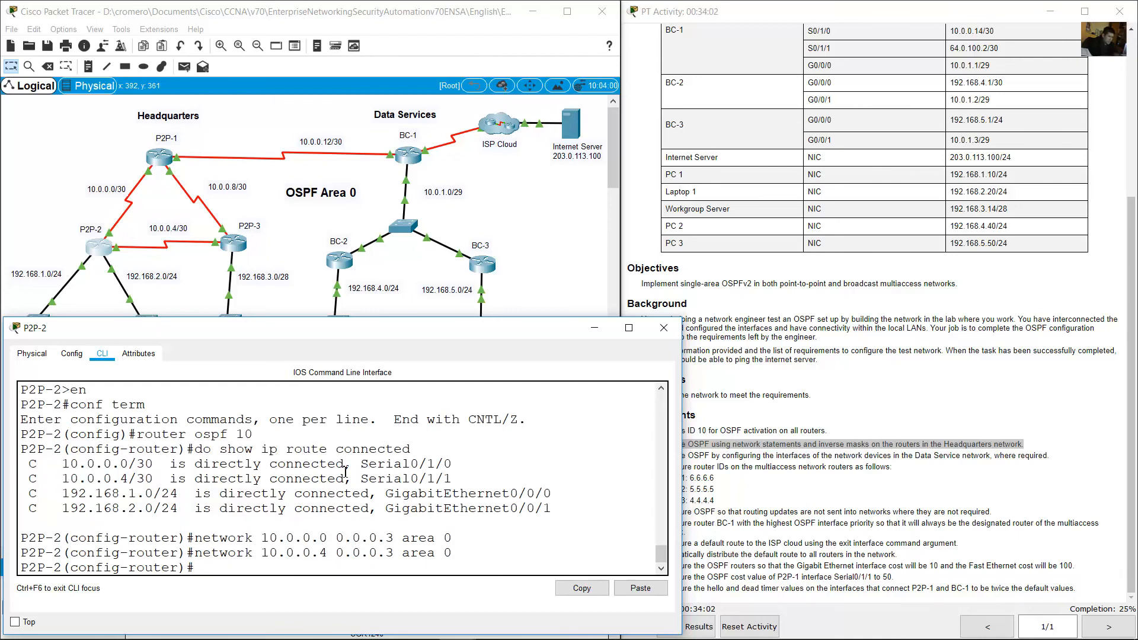
Step: Examine P2P-2's OSPF adjacency message on Serial0/1/0 and locate the neighboring router P2P-1 in the topology
{"action": "left_click_drag", "start_coordinate": [336, 553], "coordinate": [458, 555]}
{"action": "left_click", "coordinate": [471, 557]}
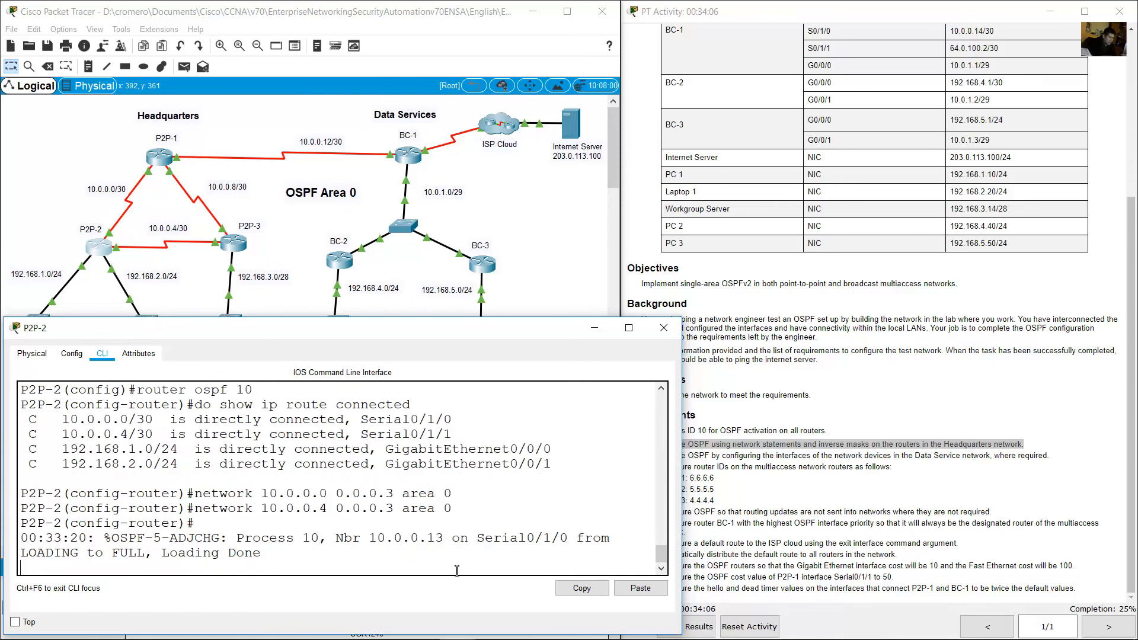
{"action": "key", "text": "Return"}
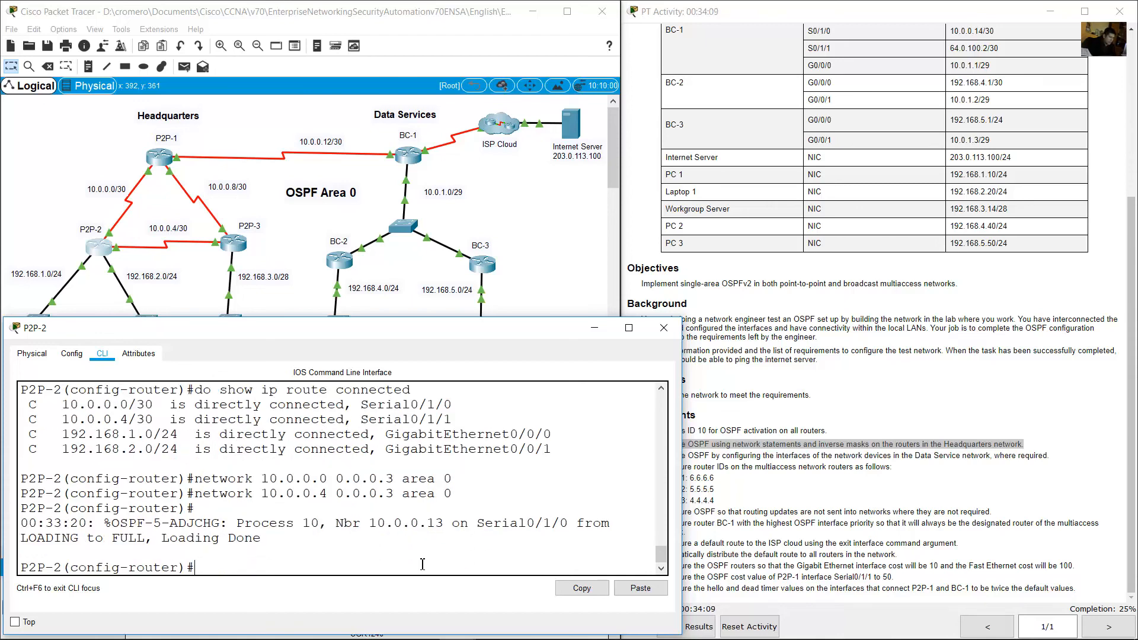
{"action": "left_click_drag", "start_coordinate": [264, 538], "coordinate": [21, 522]}
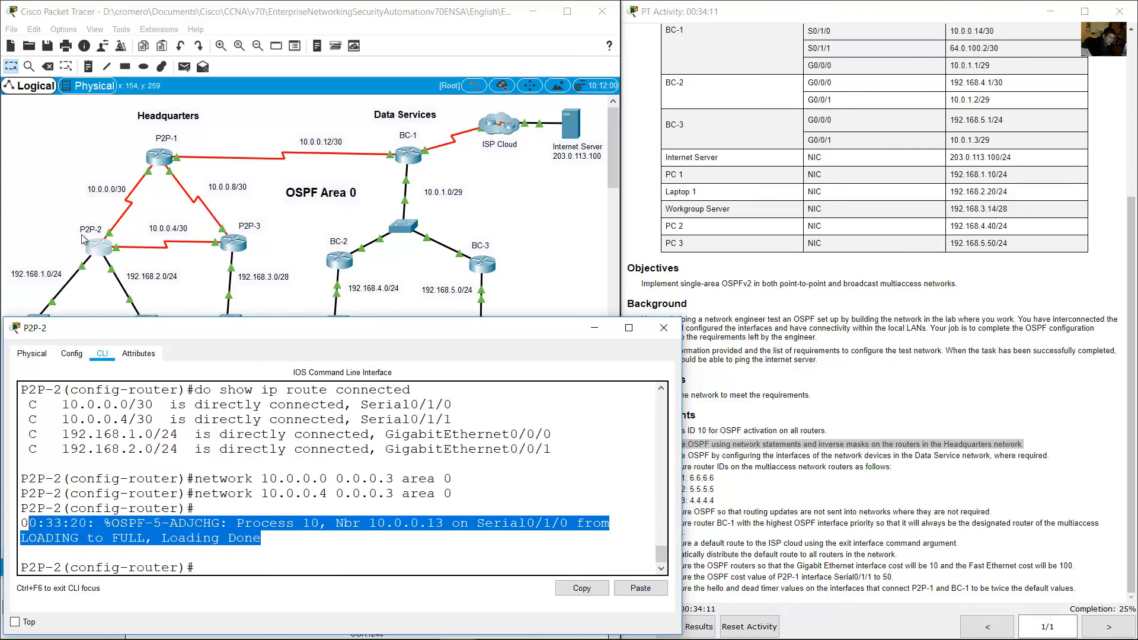
{"action": "left_click", "coordinate": [52, 214]}
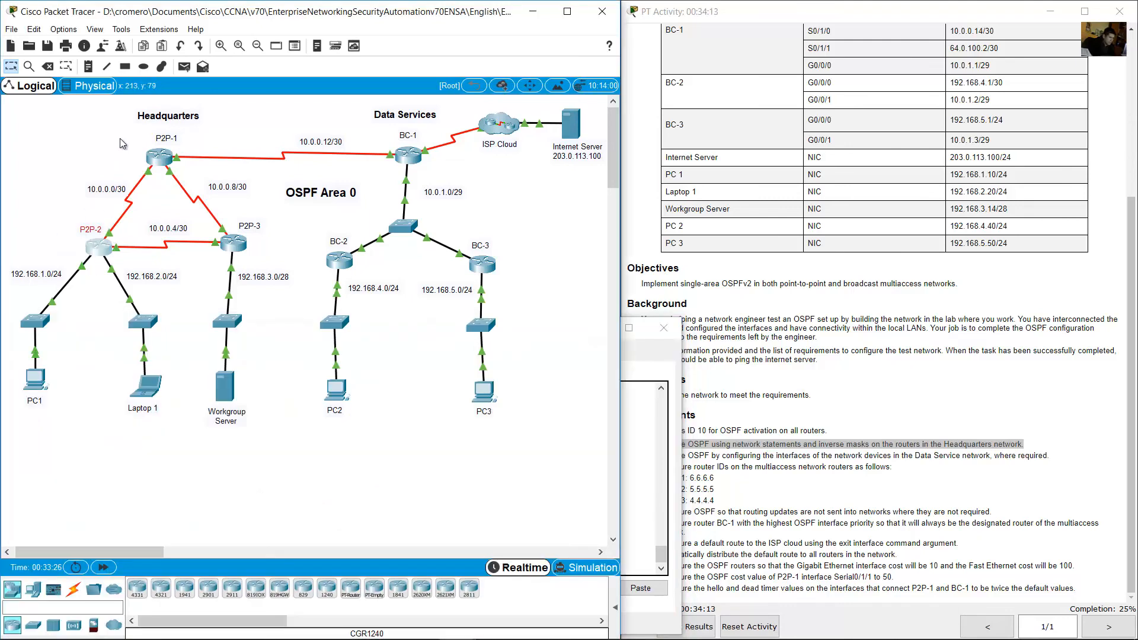
{"action": "left_click_drag", "start_coordinate": [119, 137], "coordinate": [174, 165]}
{"action": "left_click", "coordinate": [100, 247]}
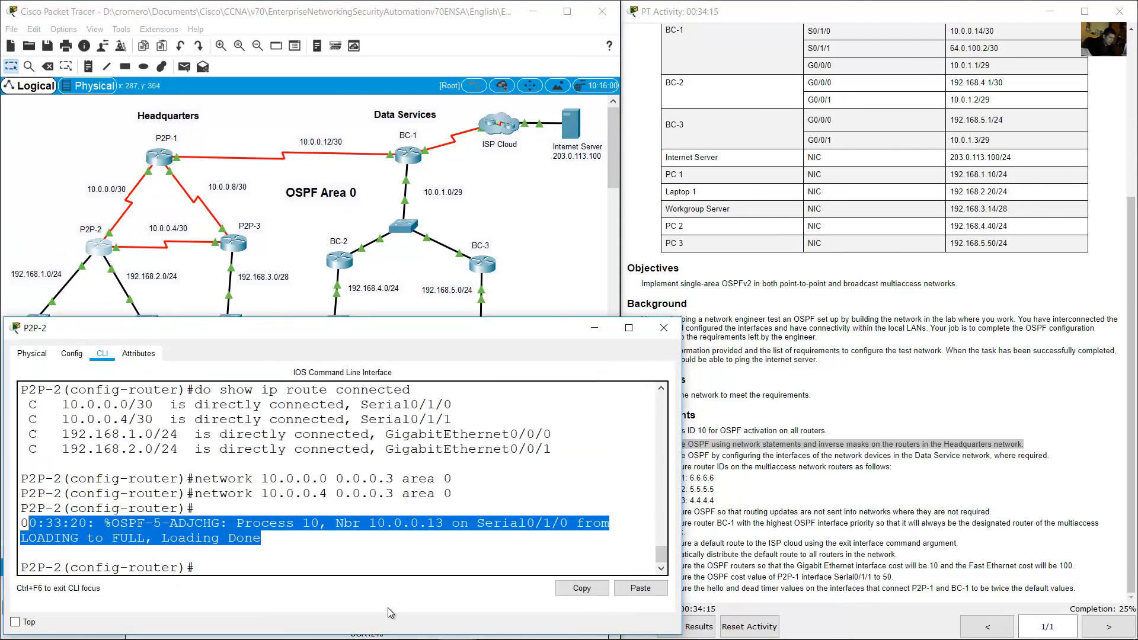
{"action": "left_click", "coordinate": [265, 536]}
{"action": "left_click_drag", "start_coordinate": [60, 525], "coordinate": [279, 540]}
{"action": "left_click", "coordinate": [214, 433]}
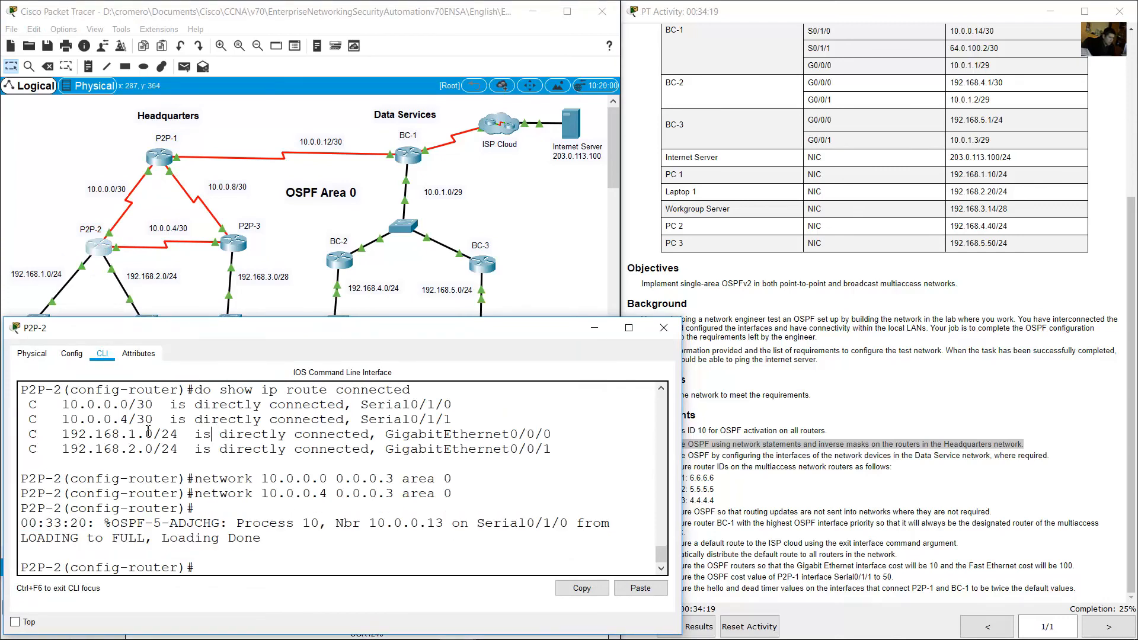
Step: Advertise P2P-2's LAN networks 192.168.1.0 and 192.168.2.0 with inverse mask 0.0.0.255 in area 0
{"action": "left_click_drag", "start_coordinate": [62, 435], "coordinate": [561, 453]}
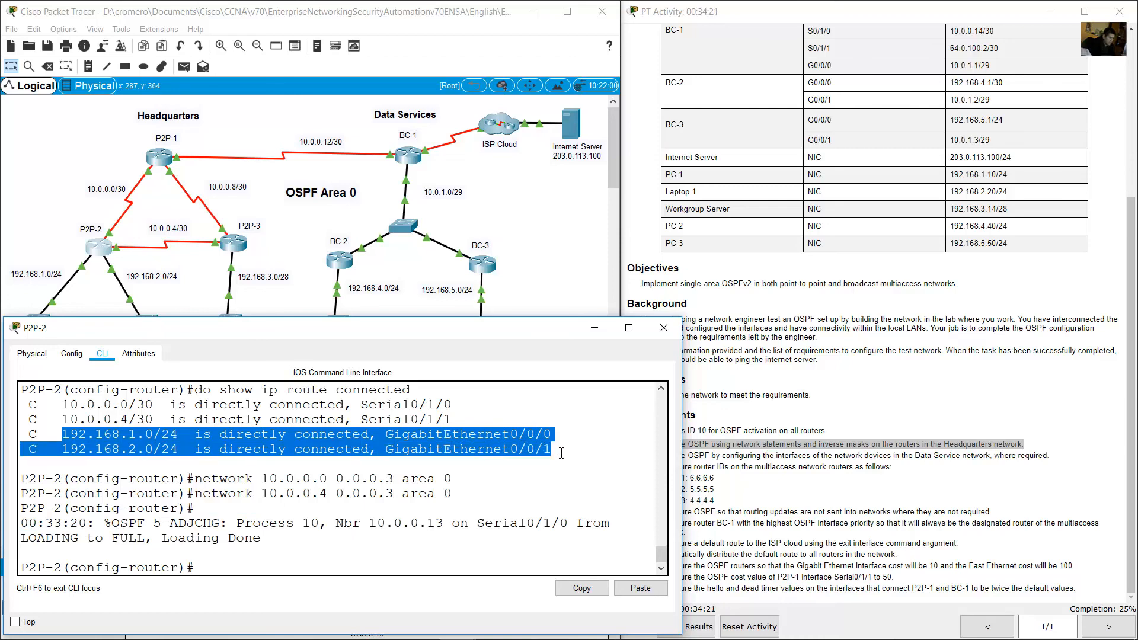
{"action": "left_click", "coordinate": [276, 583]}
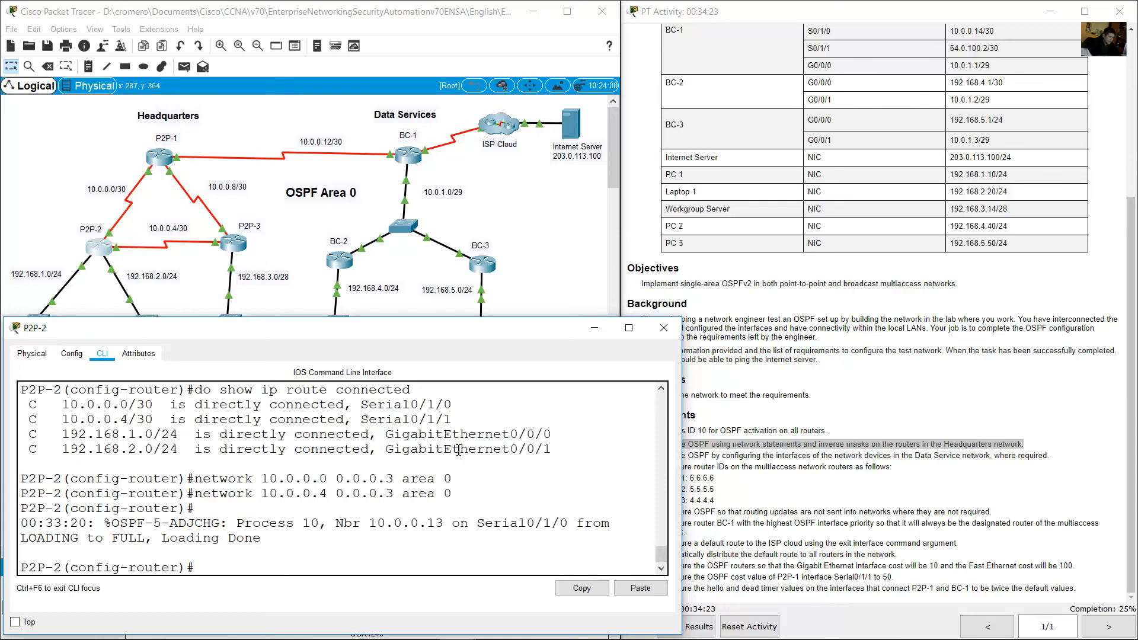
{"action": "type", "text": "network 192.168.1.0 0.0.0.255 area 0"}
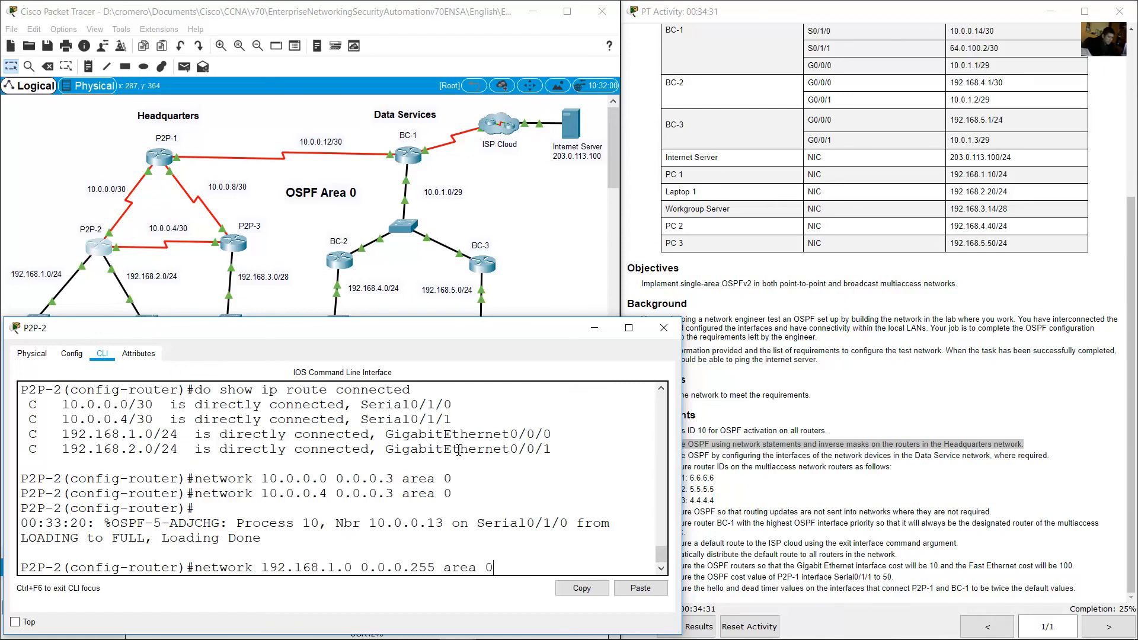
{"action": "key", "text": "Return"}
{"action": "key", "text": "Up"}
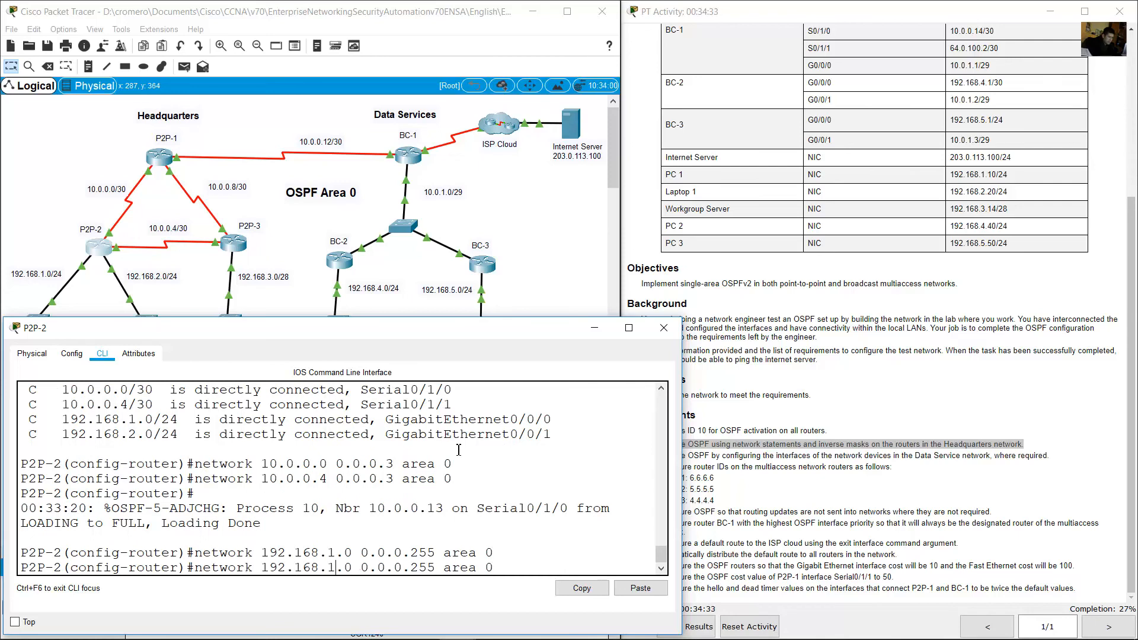
{"action": "key", "text": "BackSpace"}
{"action": "type", "text": "2"}
{"action": "key", "text": "Return"}
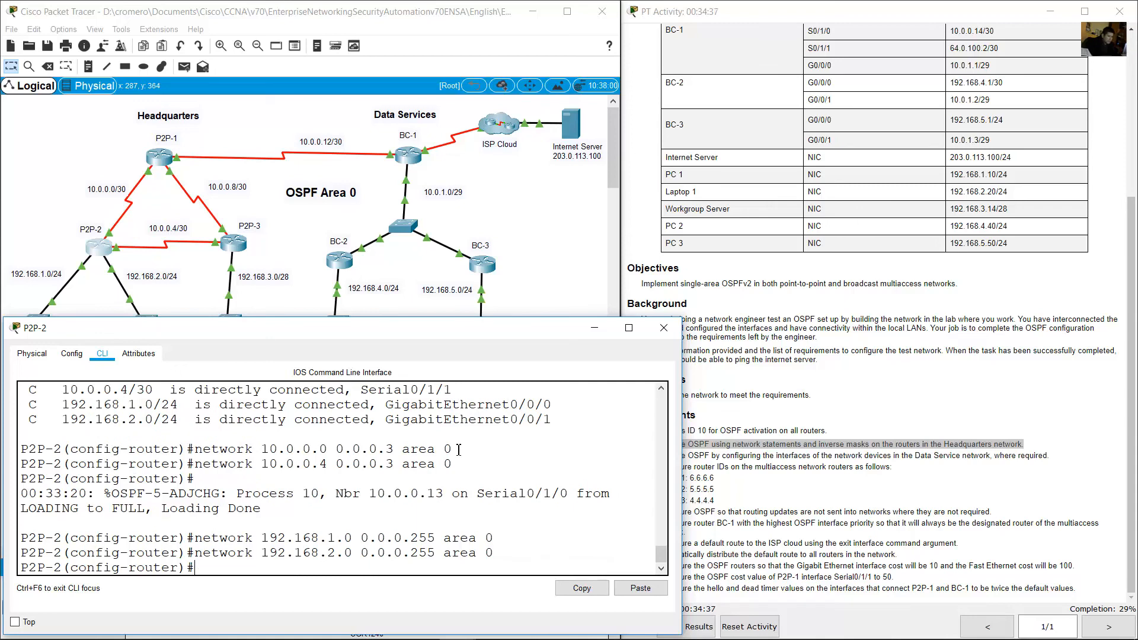
Step: Read the requirement on limiting routing updates and examine the Headquarters topology for P2P-2's LAN-facing interfaces
{"action": "left_click", "coordinate": [854, 466]}
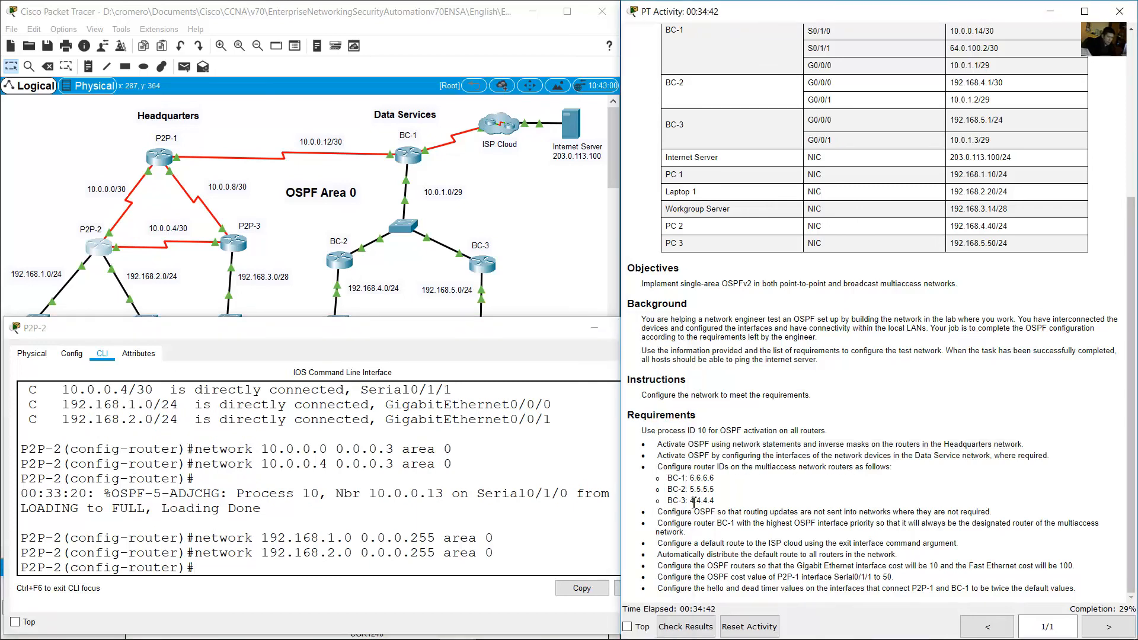
{"action": "left_click_drag", "start_coordinate": [656, 512], "coordinate": [989, 510]}
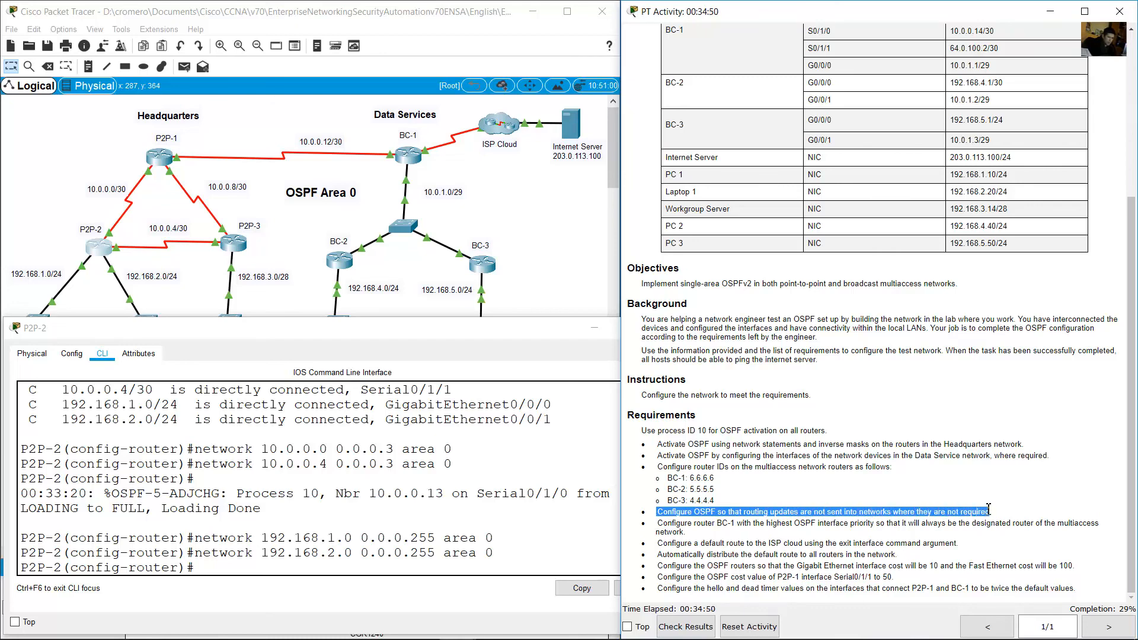
{"action": "left_click", "coordinate": [369, 559]}
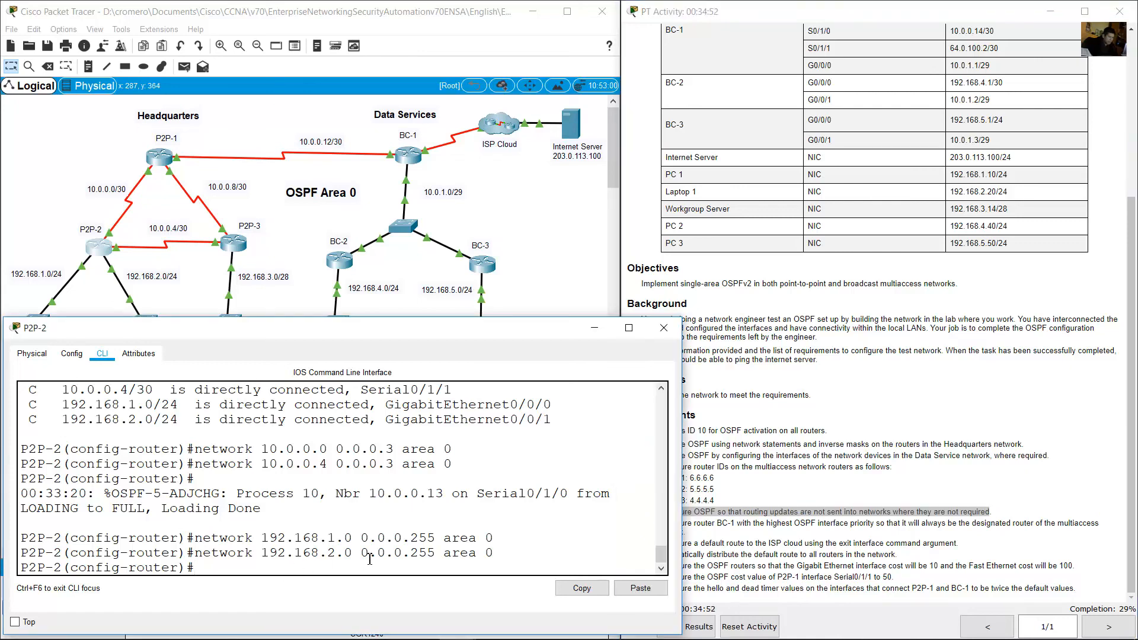
{"action": "type", "text": "paaive-interface"}
{"action": "left_click", "coordinate": [81, 260]}
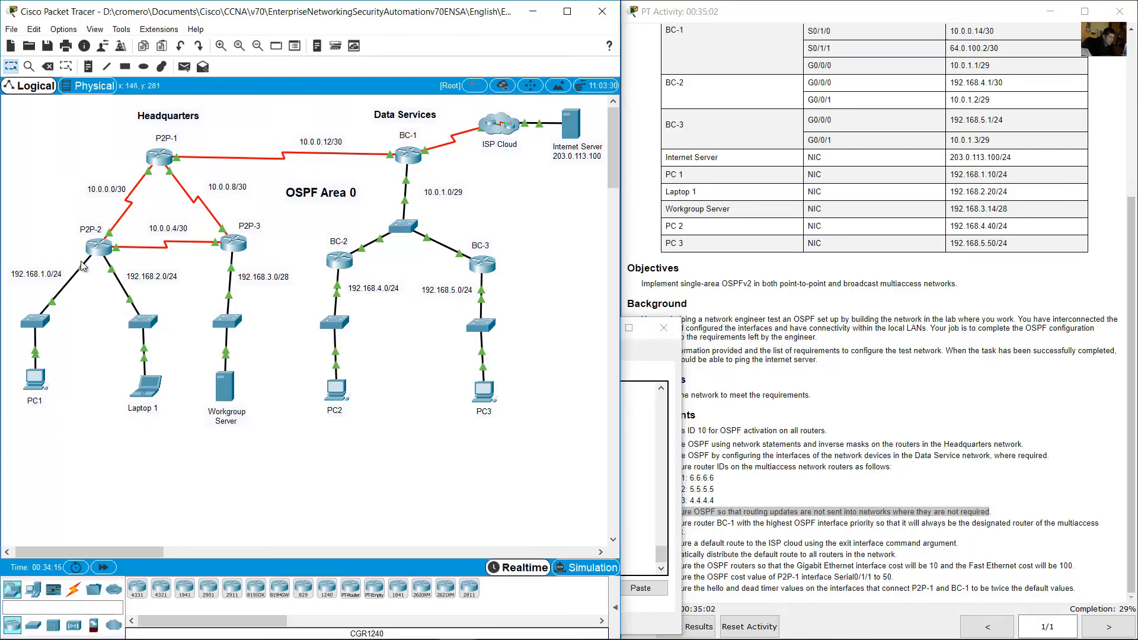
{"action": "left_click_drag", "start_coordinate": [93, 156], "coordinate": [135, 187]}
{"action": "left_click_drag", "start_coordinate": [104, 148], "coordinate": [153, 196]}
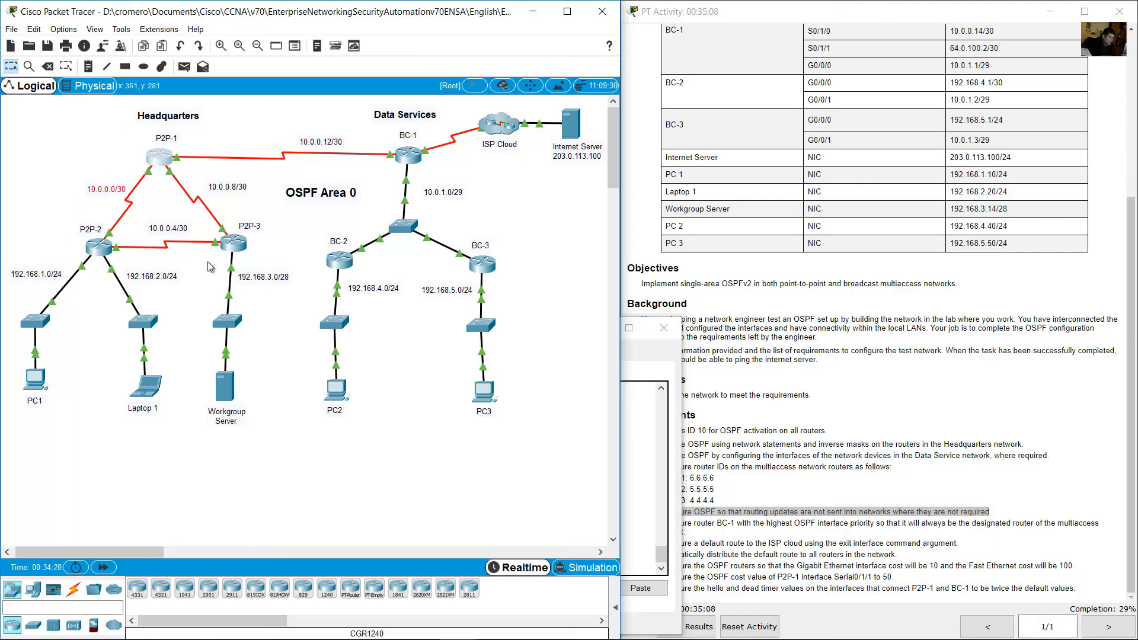
{"action": "left_click_drag", "start_coordinate": [208, 273], "coordinate": [259, 223]}
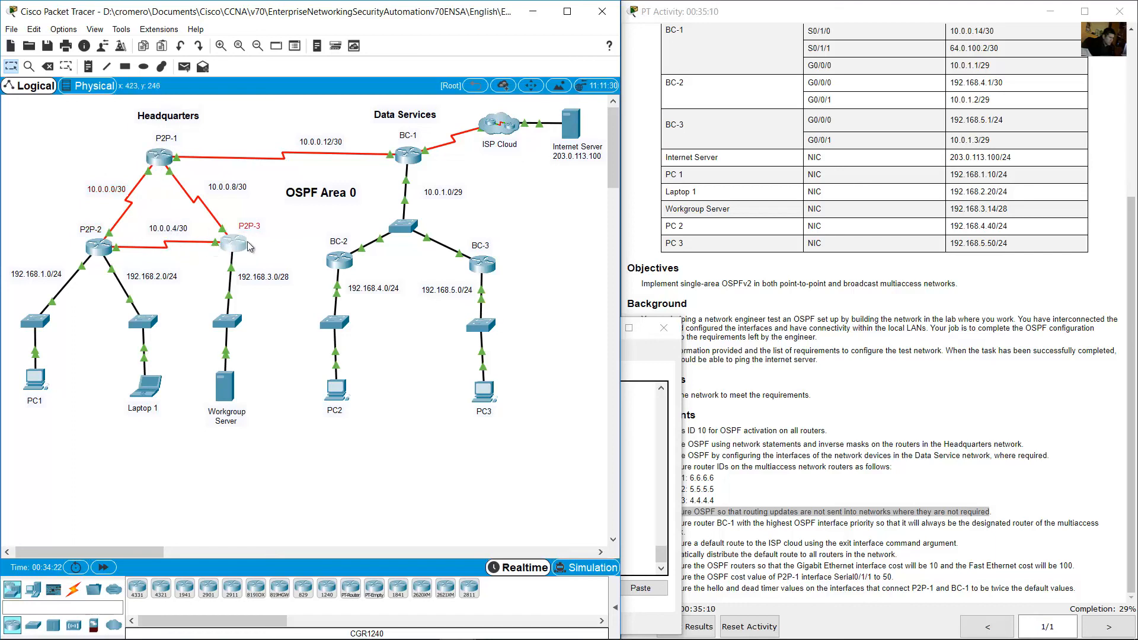
{"action": "left_click", "coordinate": [86, 314]}
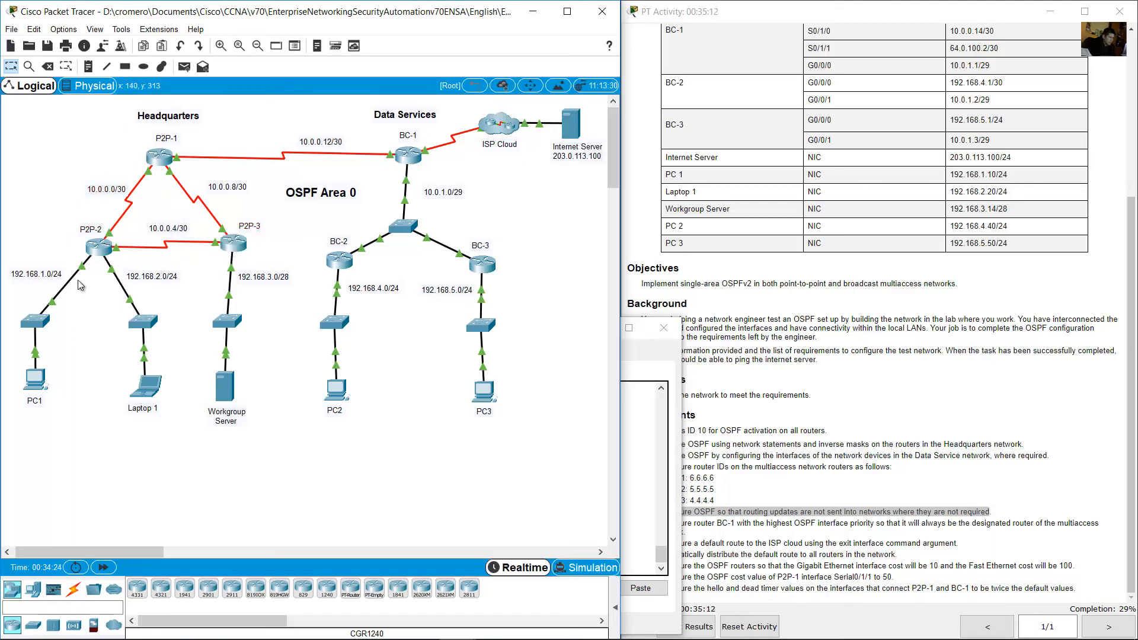
{"action": "mouse_move", "coordinate": [82, 267]}
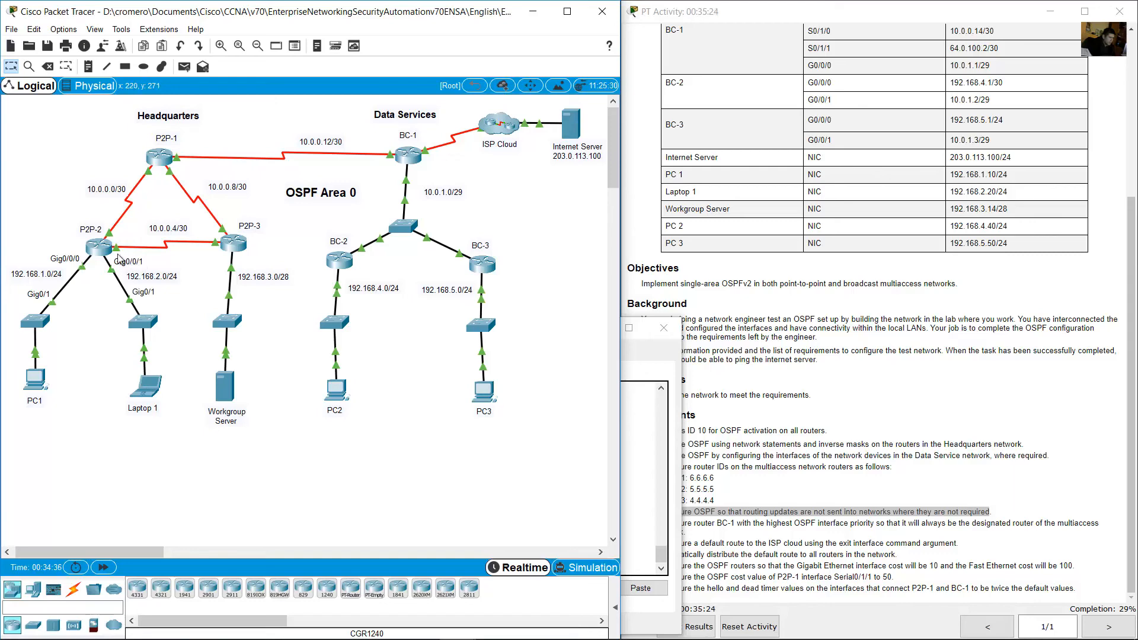
Step: Return to P2P-2's command line and make interfaces g0/0/0 and g0/0/1 passive for OSPF
{"action": "left_click", "coordinate": [97, 248]}
{"action": "type", "text": "pas"}
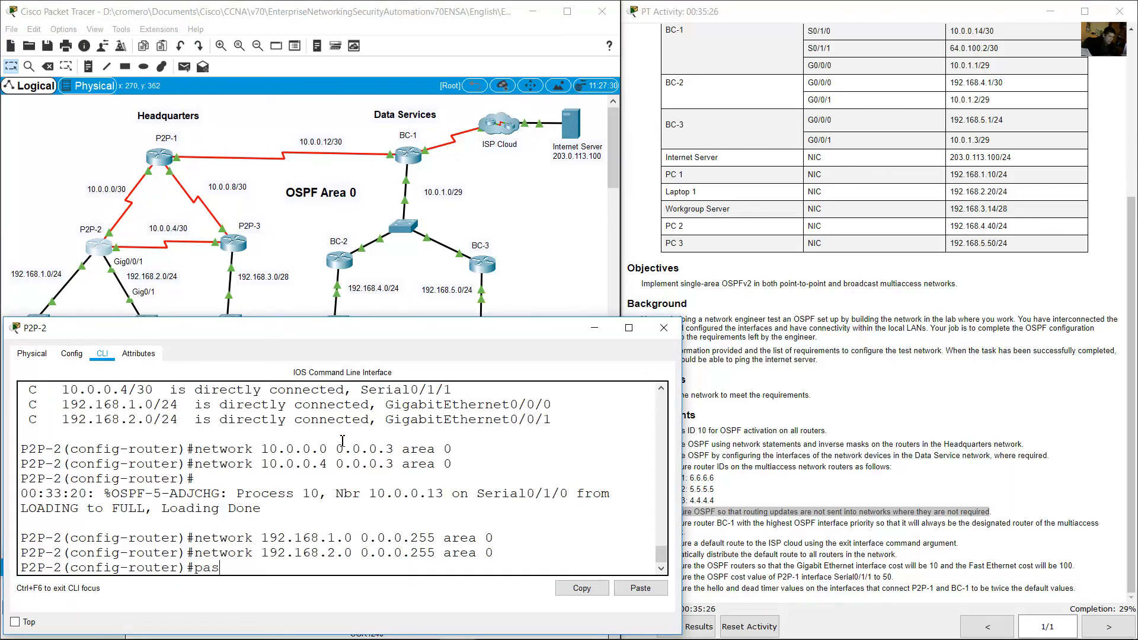
{"action": "type", "text": "sive-interface "}
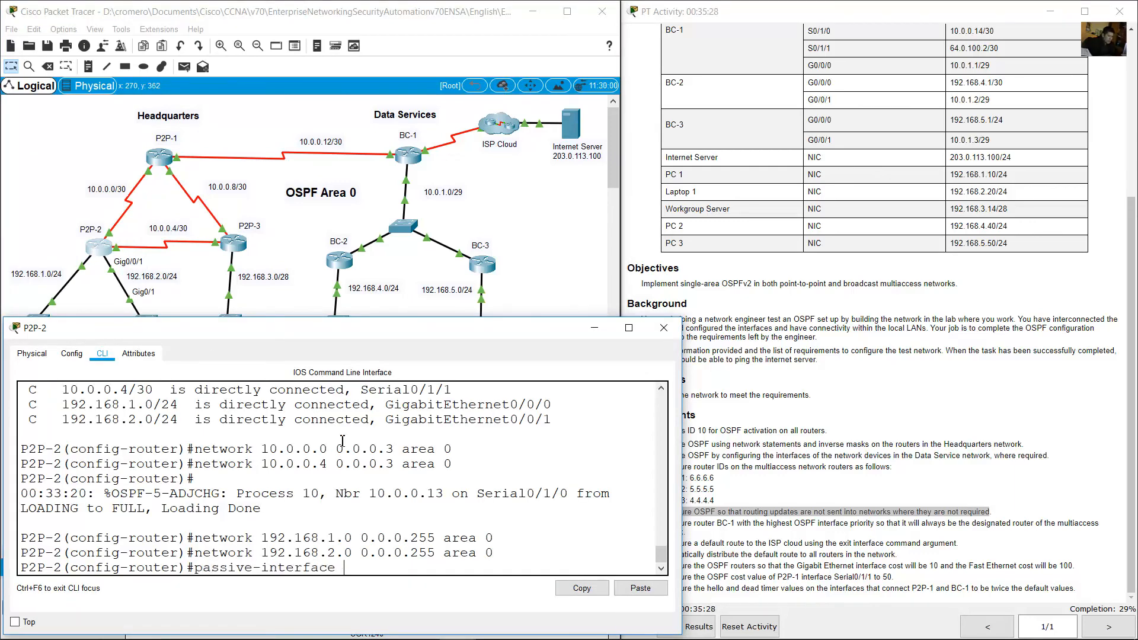
{"action": "type", "text": "g07"}
{"action": "type", "text": "0/0/0"}
{"action": "key", "text": "Return"}
{"action": "key", "text": "Up"}
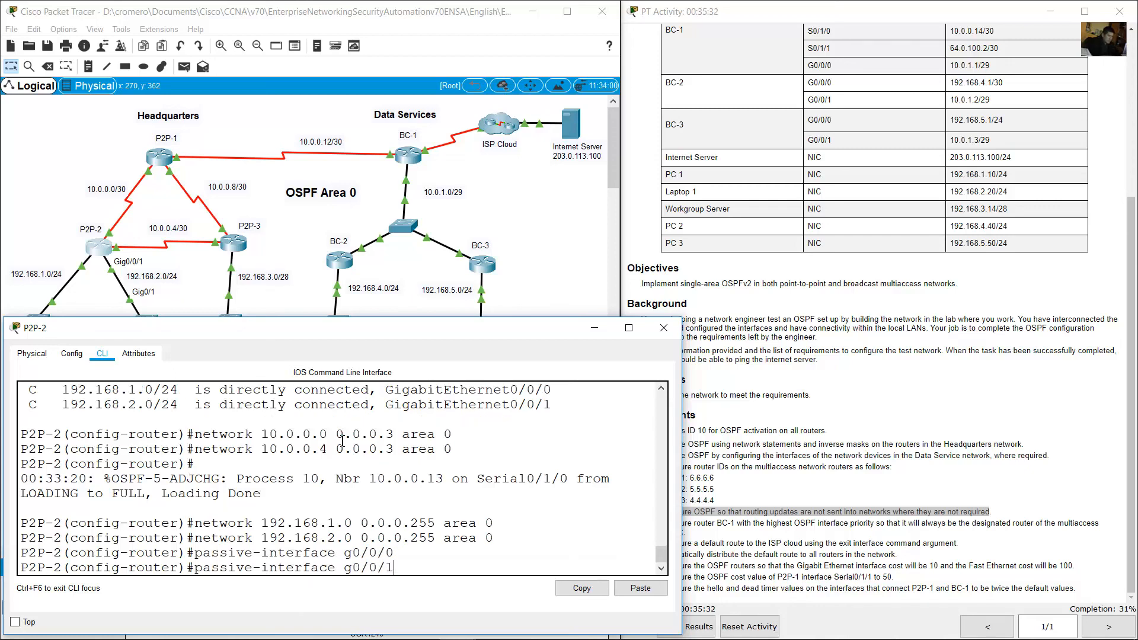
{"action": "key", "text": "Return"}
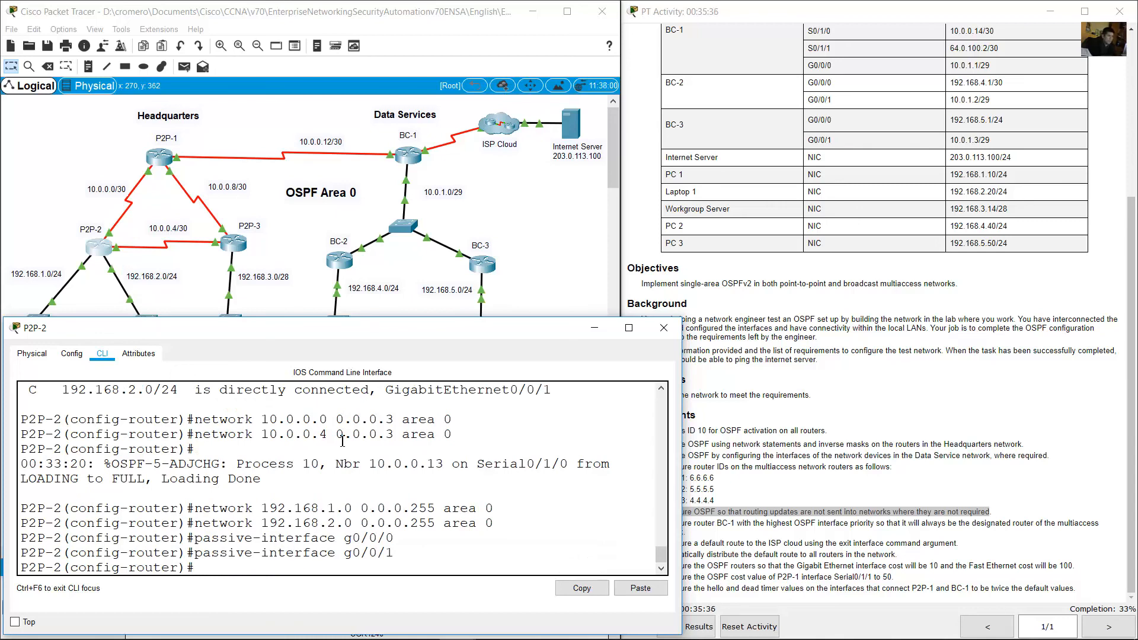
Step: Read the interface cost requirement, set P2P-2's OSPF auto-cost reference bandwidth to 1000, and return to the requirements
{"action": "left_click", "coordinate": [662, 564]}
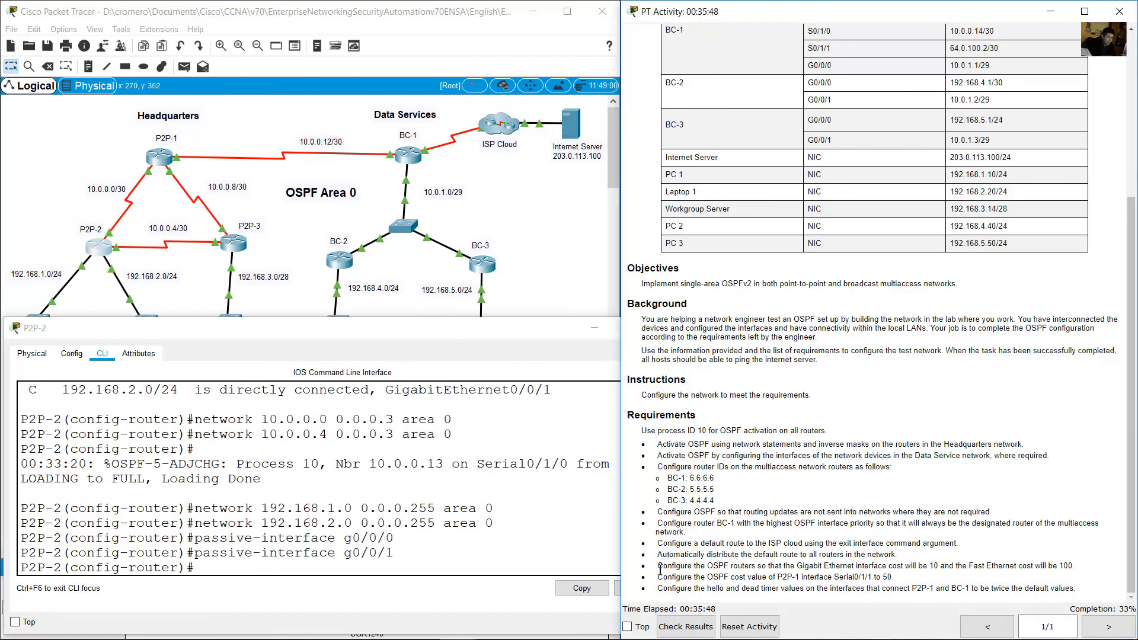
{"action": "left_click_drag", "start_coordinate": [659, 567], "coordinate": [1074, 566]}
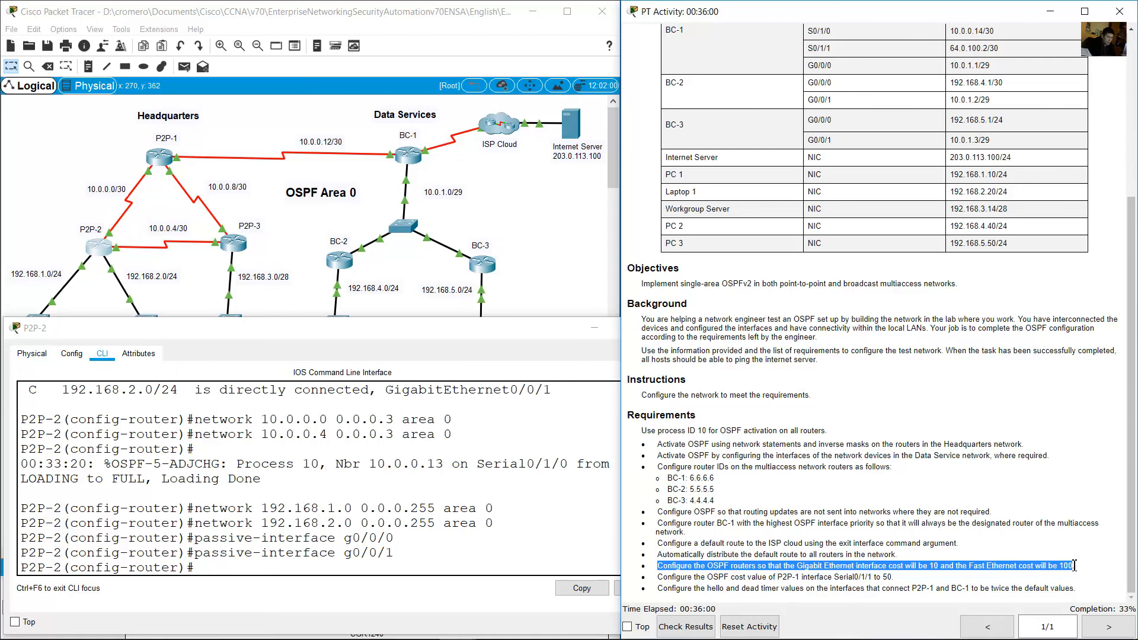
{"action": "left_click", "coordinate": [415, 569]}
{"action": "type", "text": "auto-"}
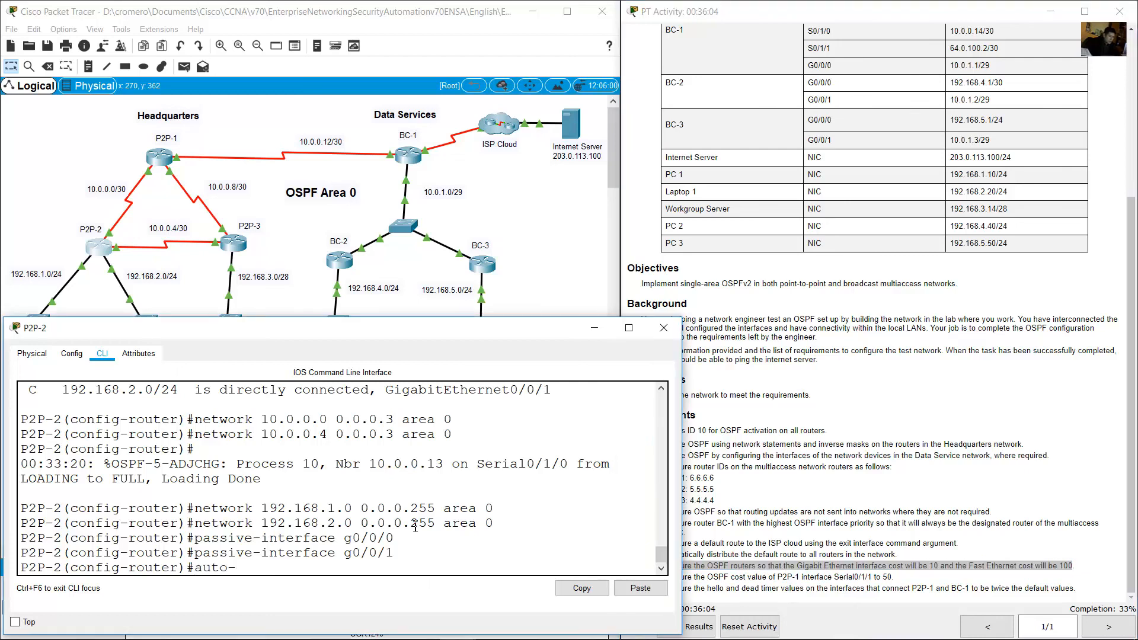
{"action": "type", "text": "cost reference bandwid"}
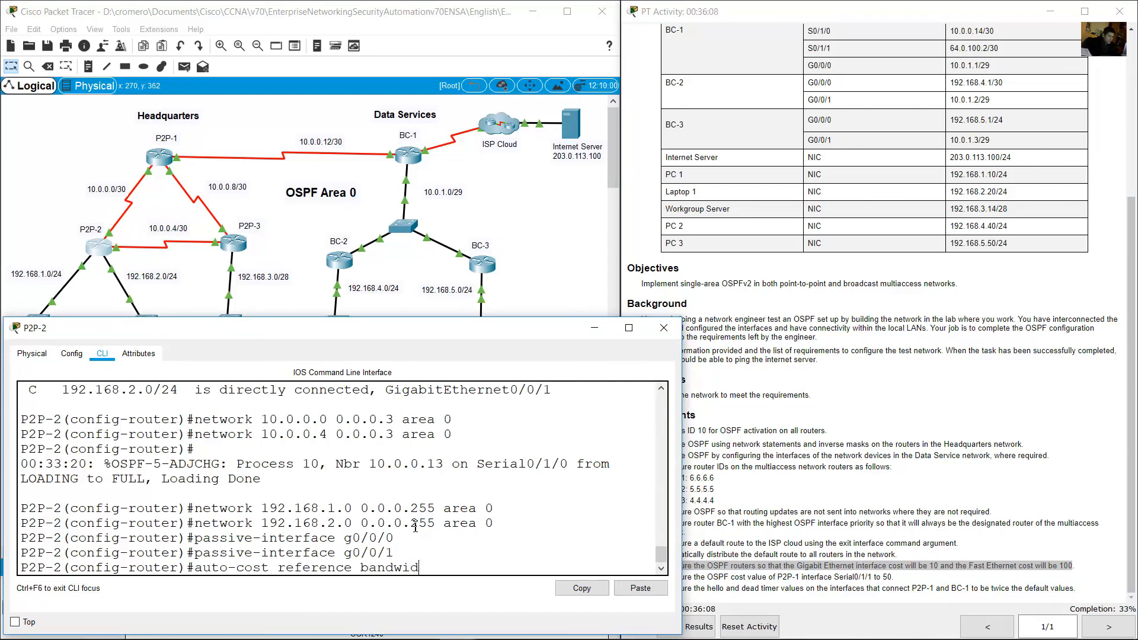
{"action": "type", "text": "th 1000"}
{"action": "key", "text": "BackSpace"}
{"action": "type", "text": "-"}
{"action": "key", "text": "End"}
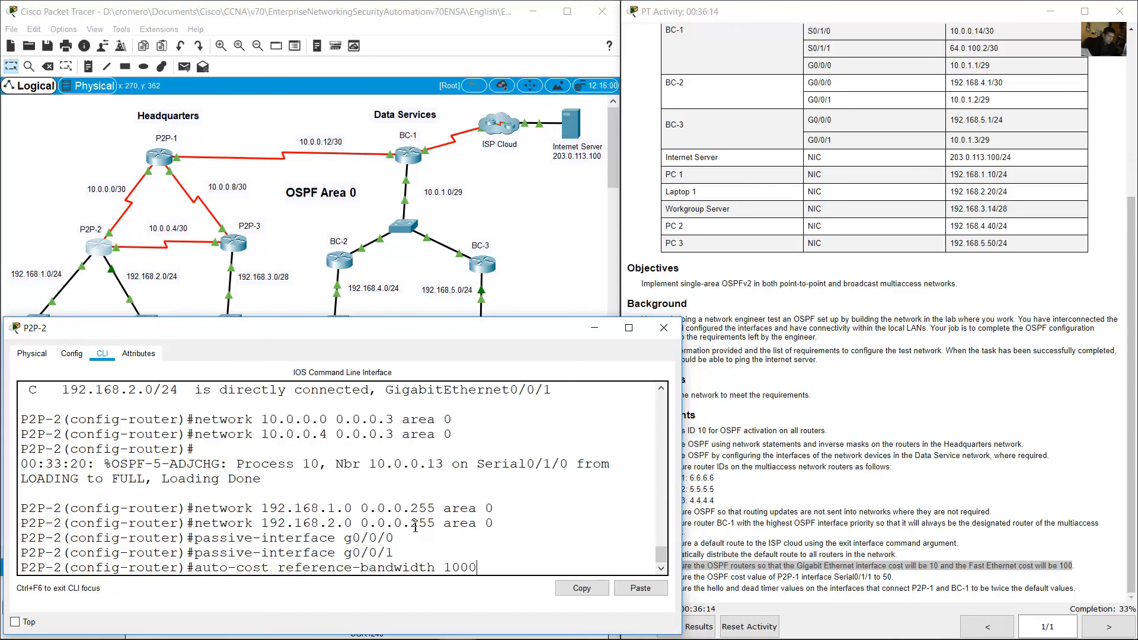
{"action": "key", "text": "Return"}
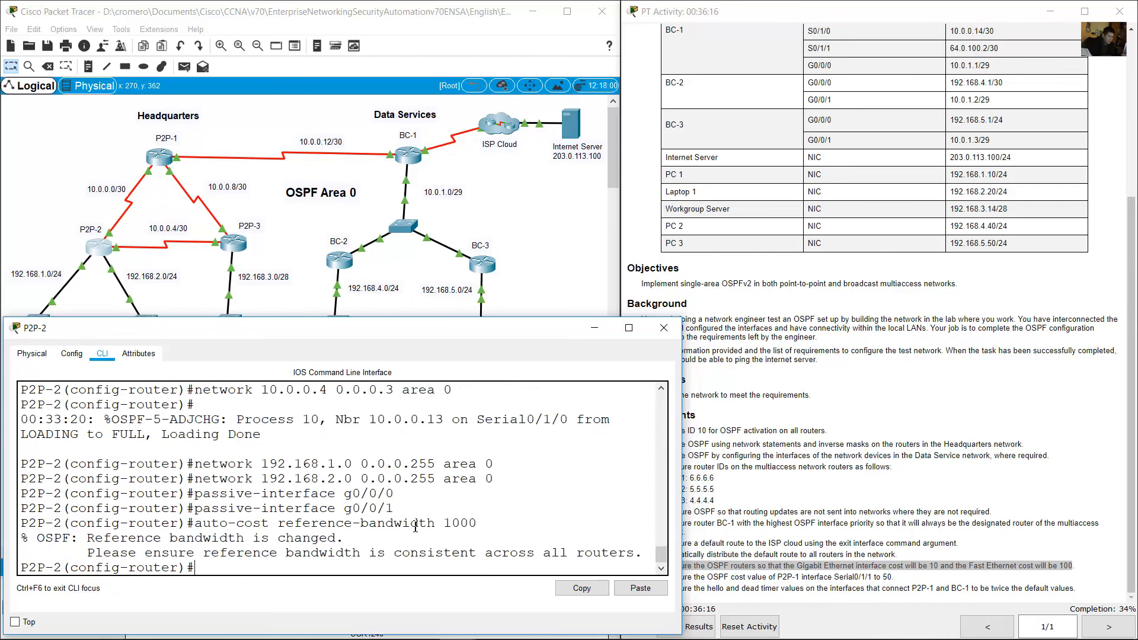
{"action": "left_click_drag", "start_coordinate": [37, 538], "coordinate": [383, 561]}
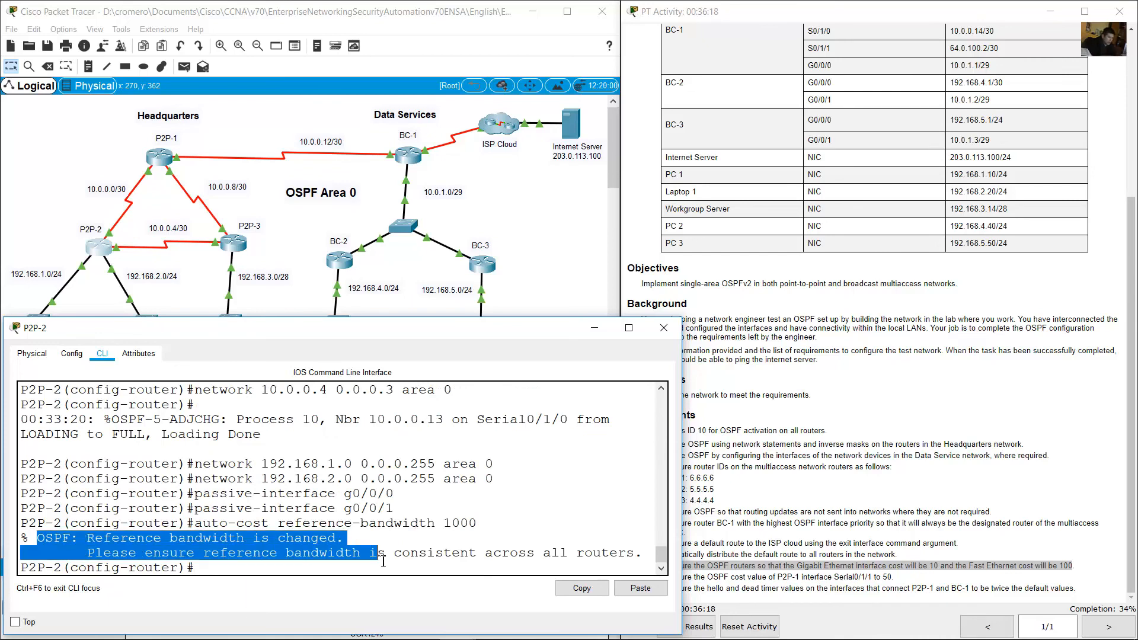
{"action": "left_click", "coordinate": [1032, 564]}
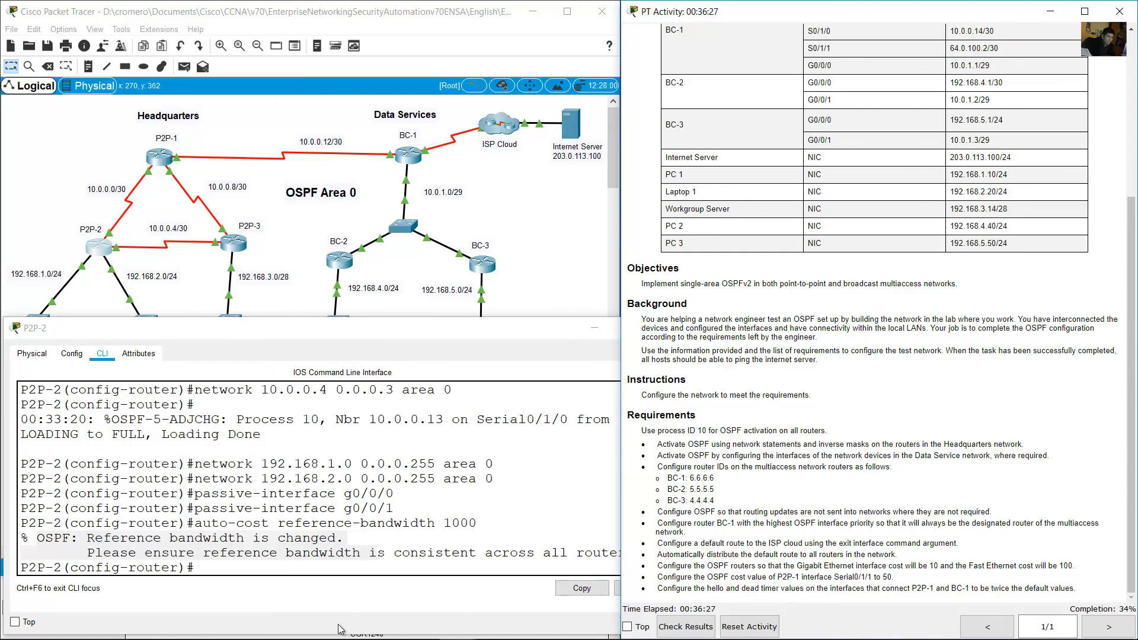
Step: Return to P2P-2's command line and leave OSPF router configuration mode
{"action": "left_click", "coordinate": [316, 574]}
{"action": "type", "text": "exit"}
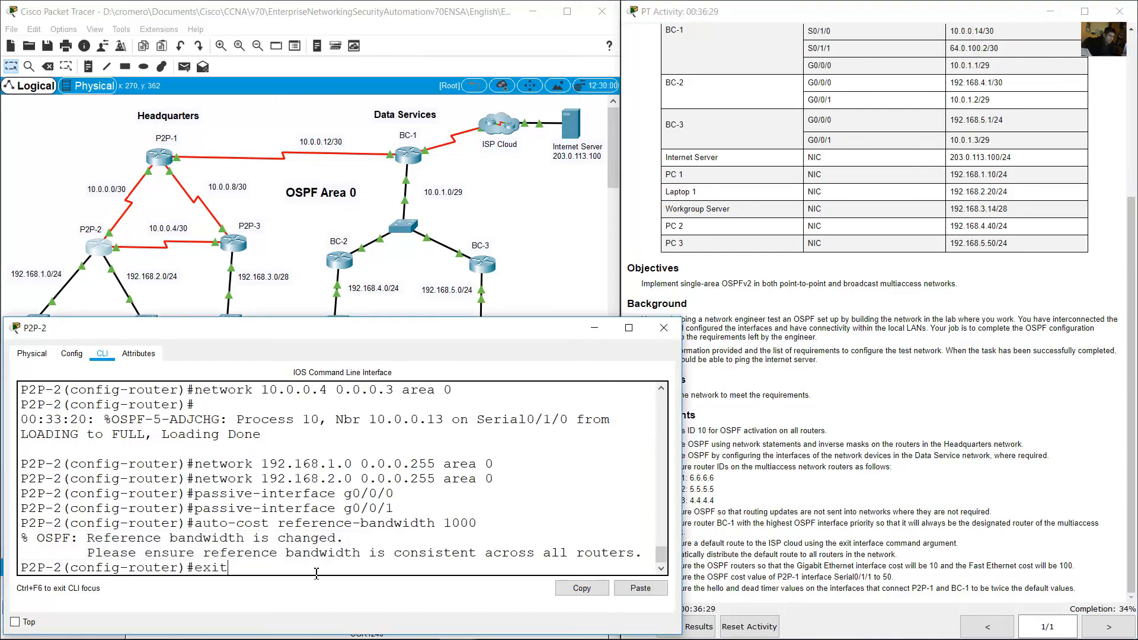
{"action": "key", "text": "Return"}
Step: Open the P2P-3 router's command line, place its window below the Headquarters topology and enlarge it
{"action": "left_click", "coordinate": [239, 240]}
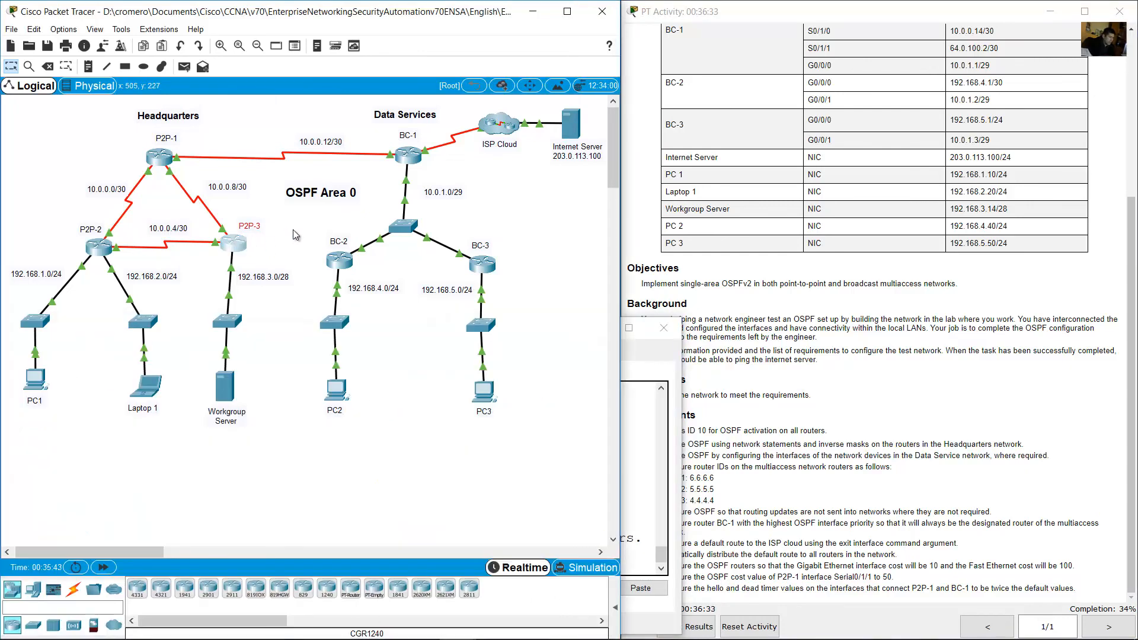
{"action": "left_click", "coordinate": [282, 234]}
{"action": "left_click_drag", "start_coordinate": [290, 220], "coordinate": [221, 254]}
{"action": "left_click", "coordinate": [235, 244]}
{"action": "left_click_drag", "start_coordinate": [513, 153], "coordinate": [123, 305]}
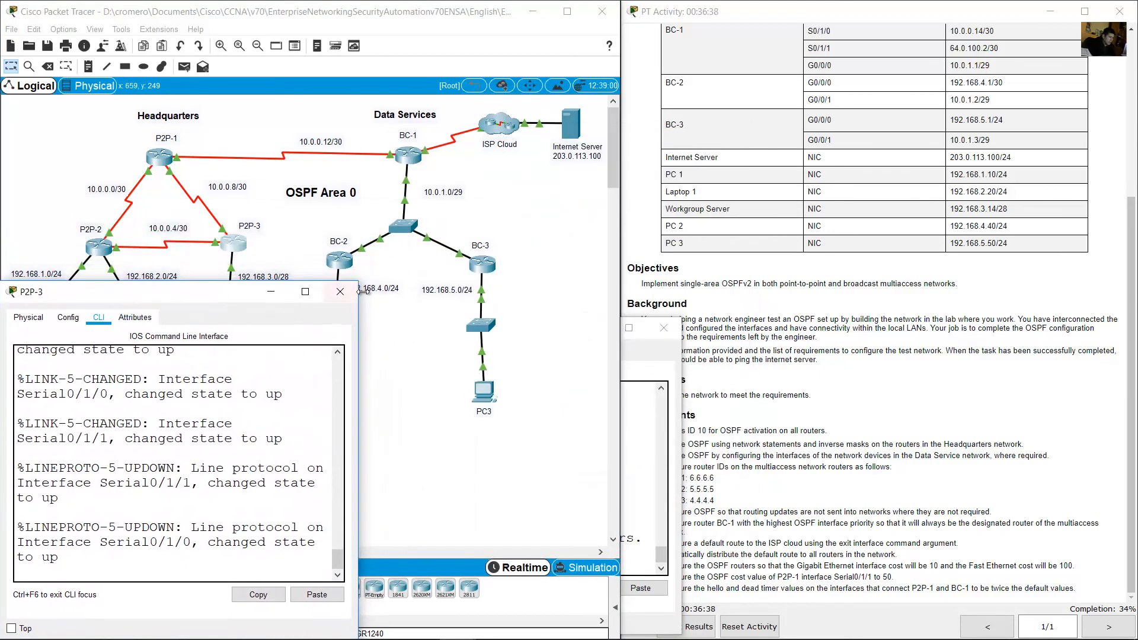
{"action": "left_click_drag", "start_coordinate": [363, 285], "coordinate": [699, 313]}
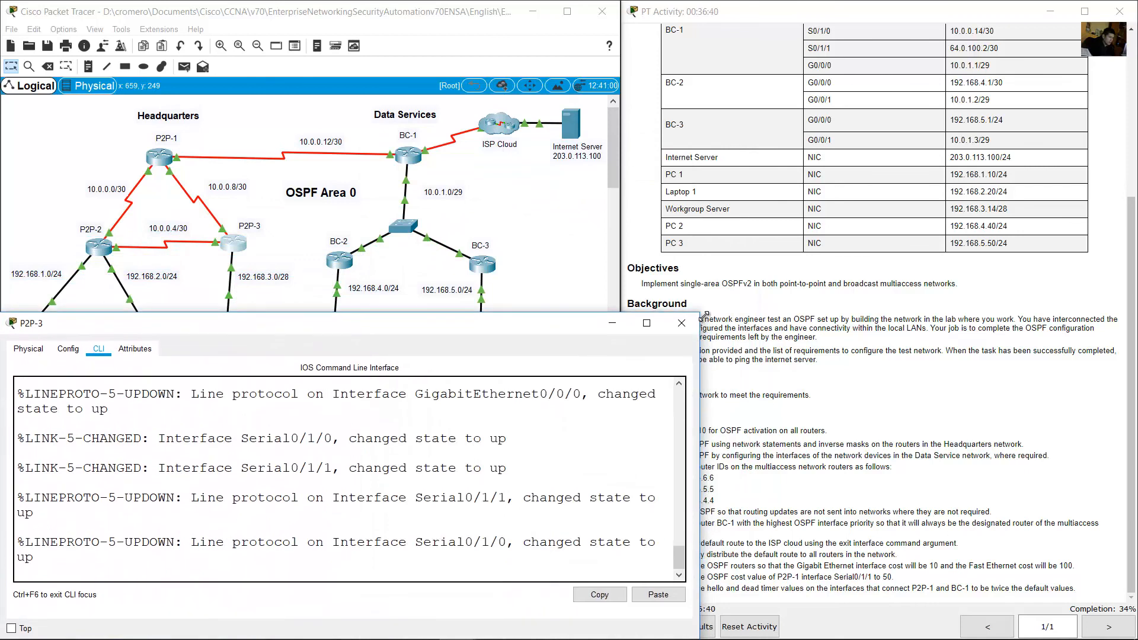
Step: Enter privileged mode and global configuration mode on P2P-3
{"action": "key", "text": "Return"}
{"action": "type", "text": "en"}
{"action": "key", "text": "Return"}
{"action": "type", "text": "conf term"}
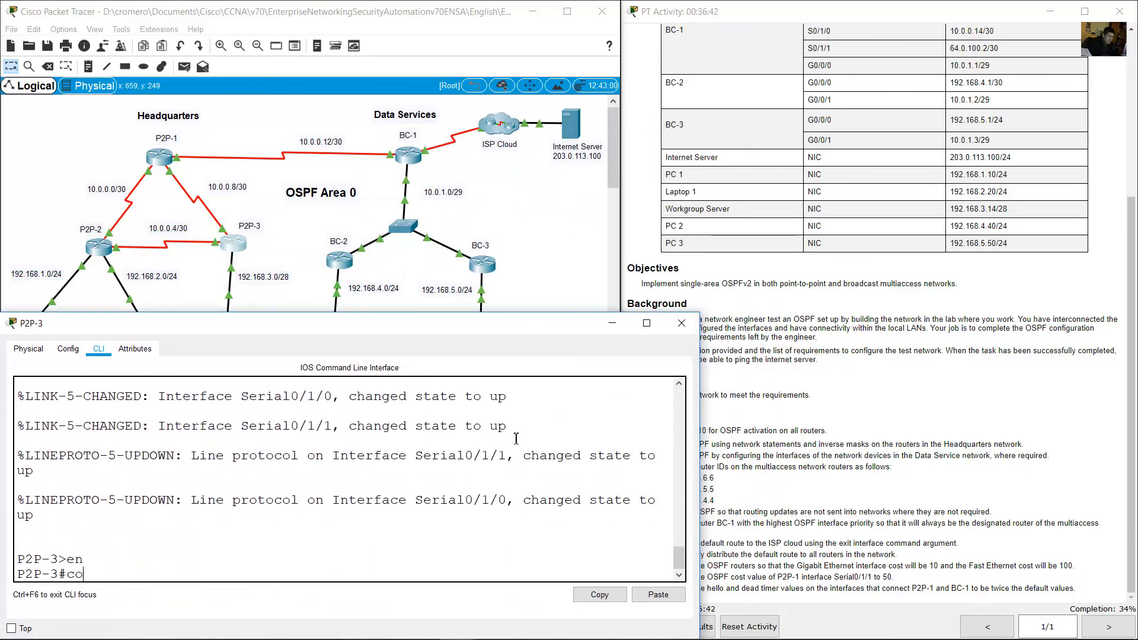
{"action": "key", "text": "Return"}
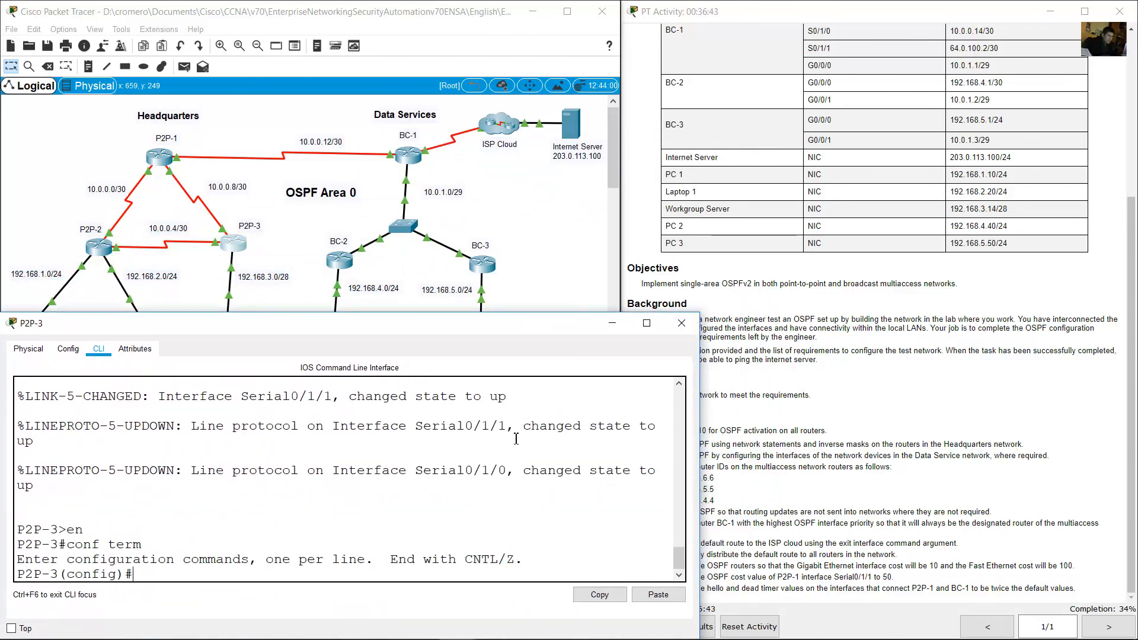
Step: Check the required OSPF process ID and start OSPF process 10 on P2P-3
{"action": "left_click", "coordinate": [1107, 415]}
{"action": "left_click_drag", "start_coordinate": [677, 432], "coordinate": [742, 432]}
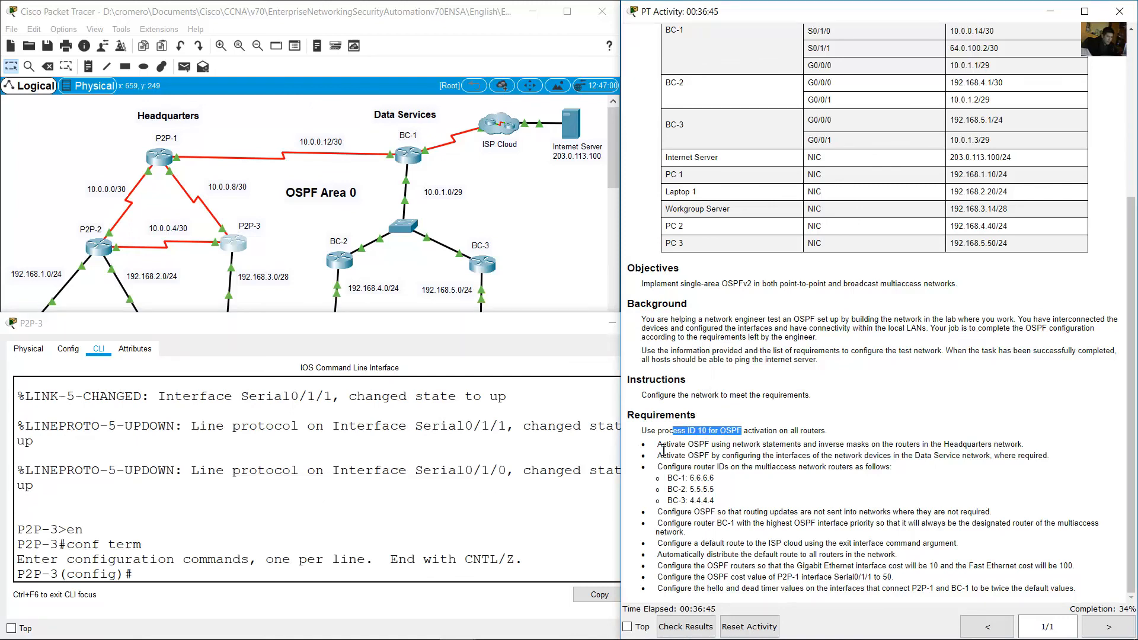
{"action": "left_click", "coordinate": [334, 538]}
{"action": "type", "text": "router ospf"}
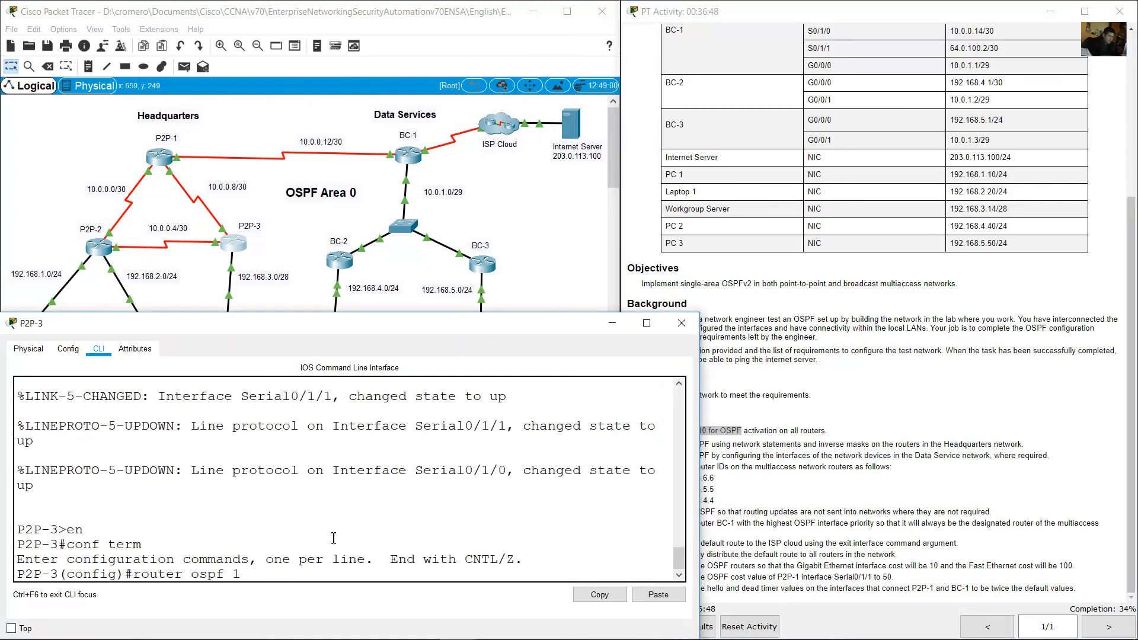
{"action": "type", "text": " 10"}
{"action": "key", "text": "Return"}
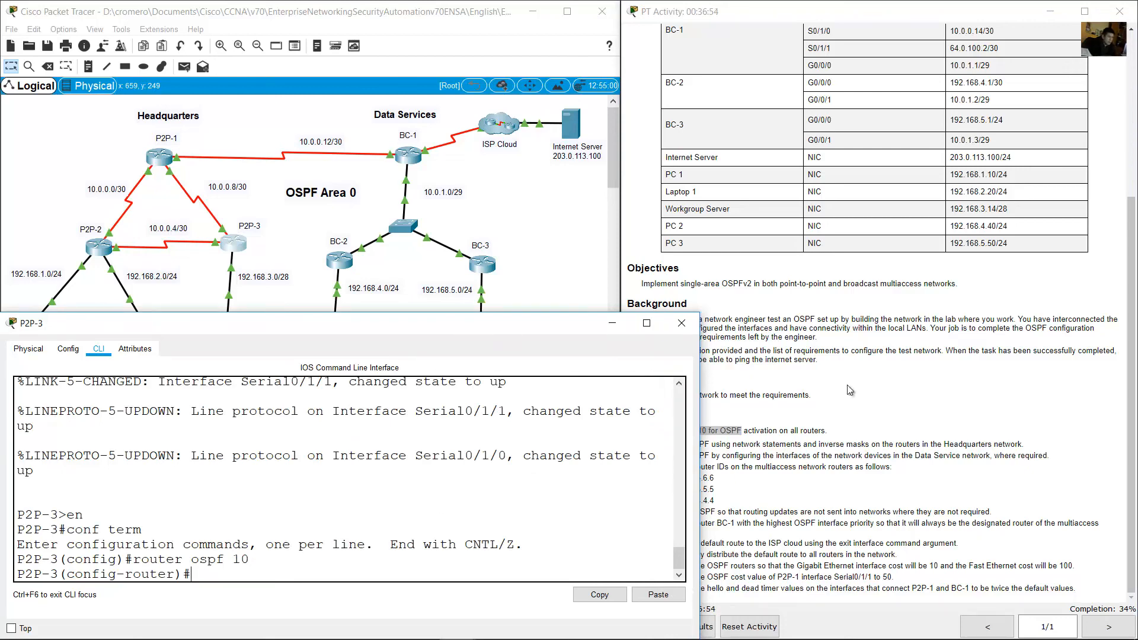
Step: Read the requirement on network statements and inverse masks, and list P2P-3's directly connected routes
{"action": "left_click", "coordinate": [765, 440]}
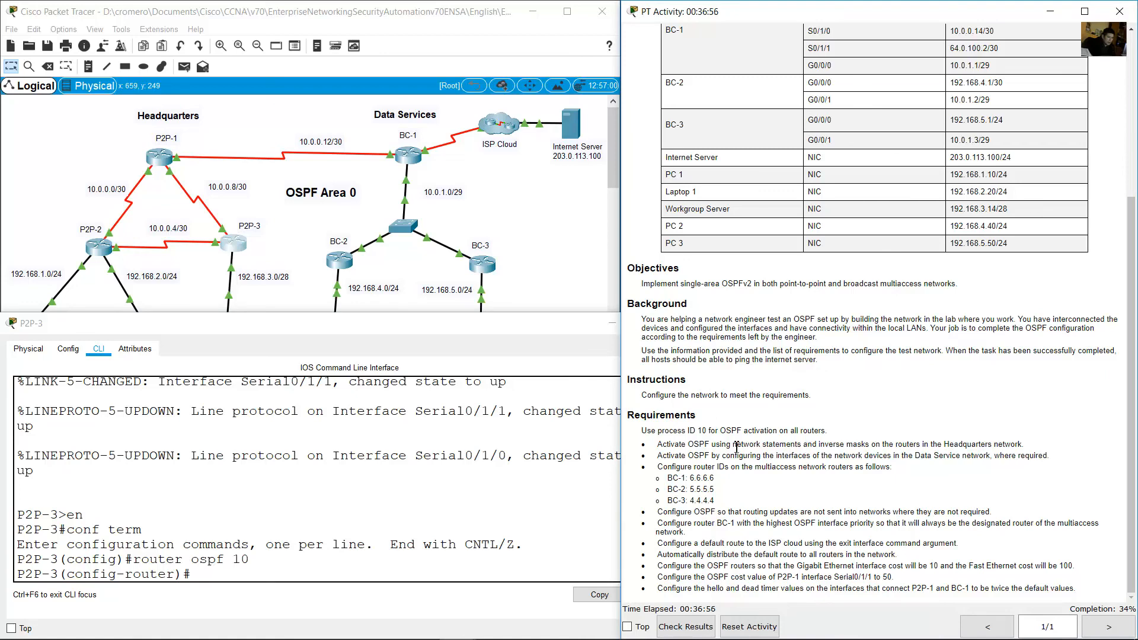
{"action": "left_click_drag", "start_coordinate": [734, 446], "coordinate": [994, 445]}
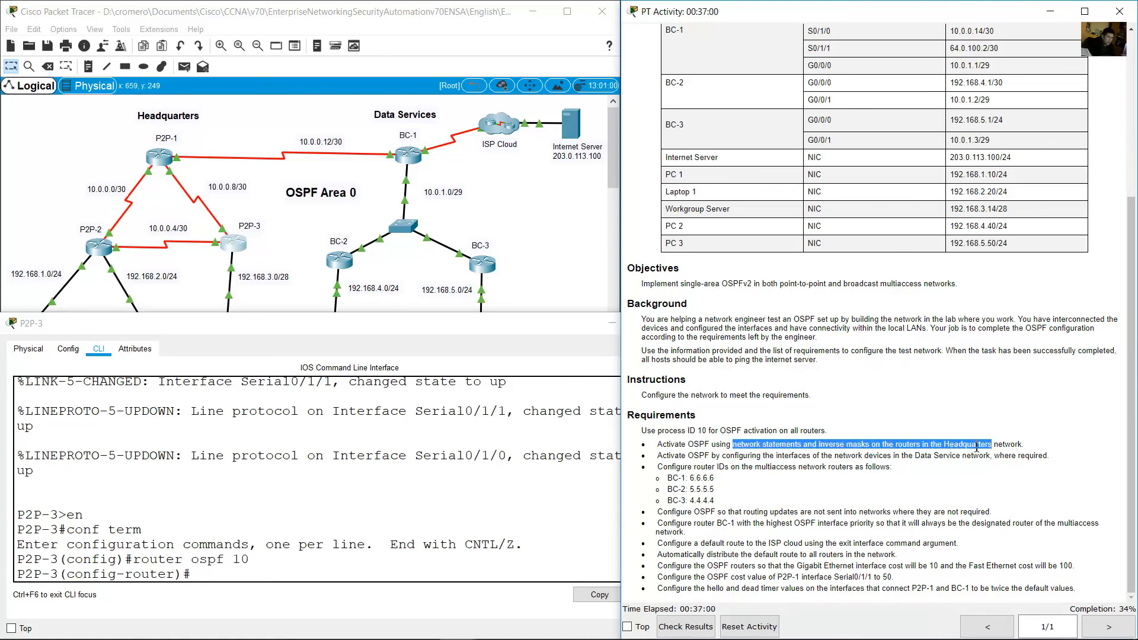
{"action": "left_click", "coordinate": [407, 582]}
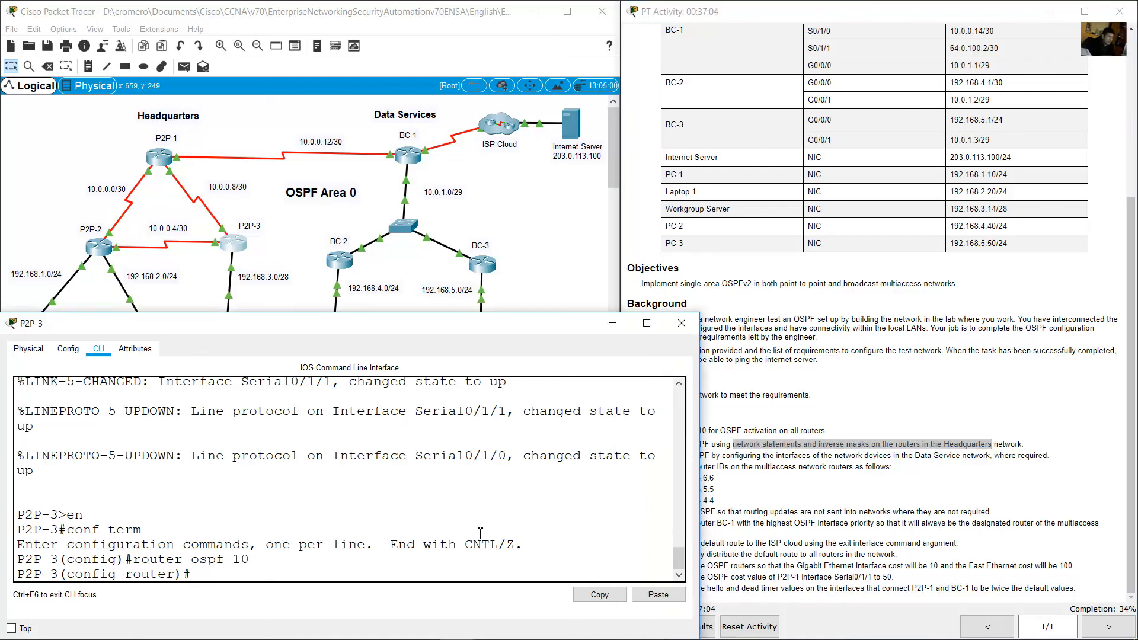
{"action": "type", "text": "do show ip route c"}
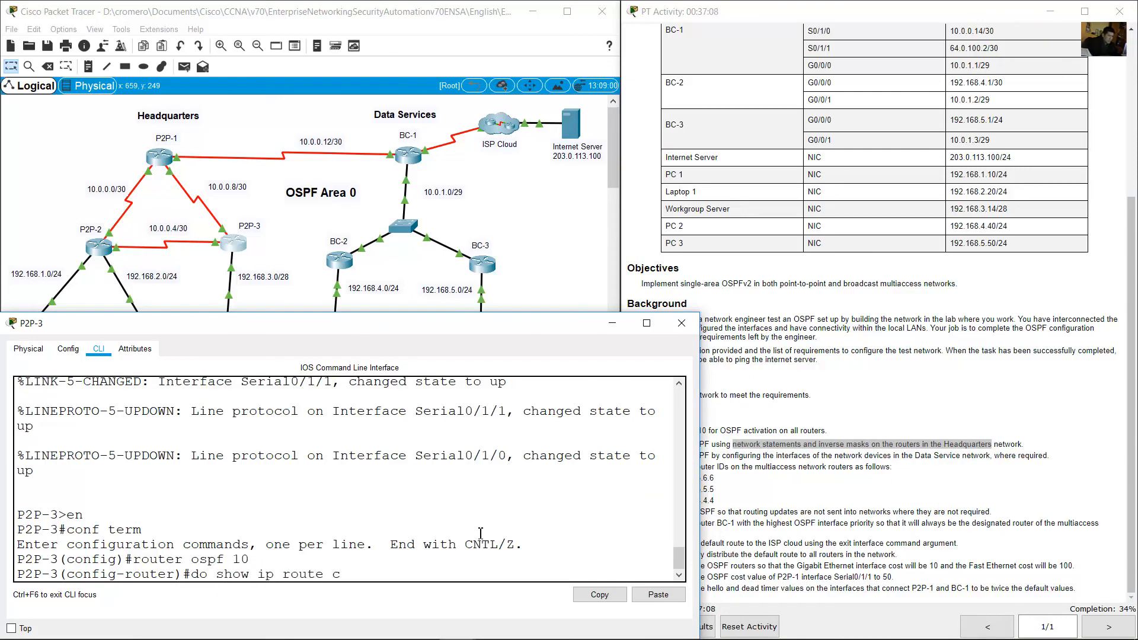
{"action": "type", "text": "onnected"}
{"action": "key", "text": "Return"}
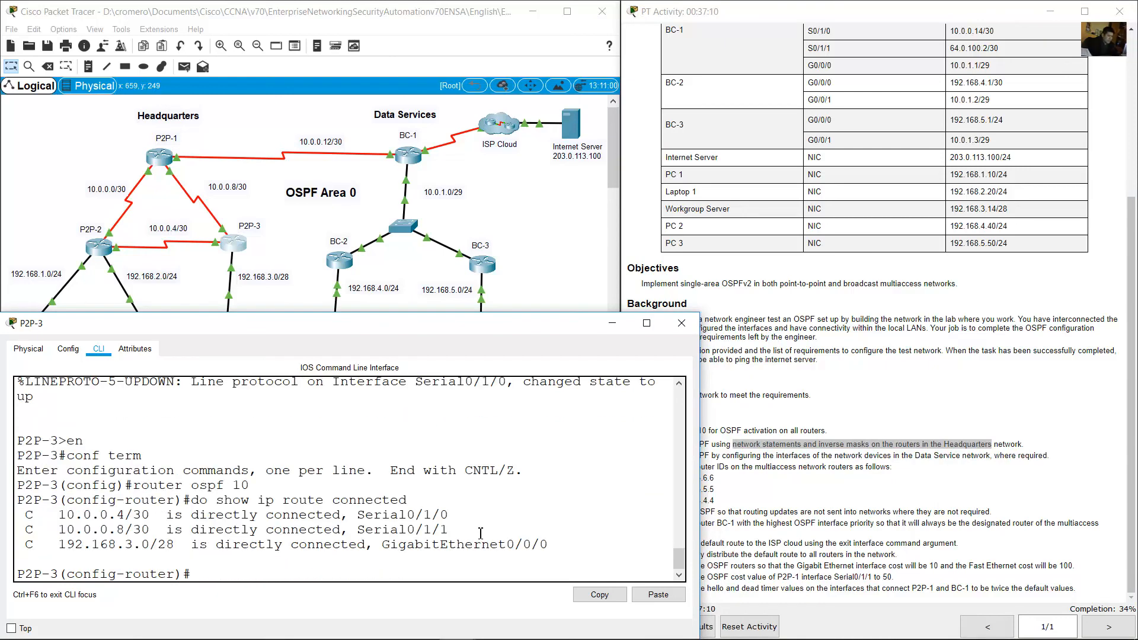
{"action": "left_click_drag", "start_coordinate": [25, 515], "coordinate": [566, 550]}
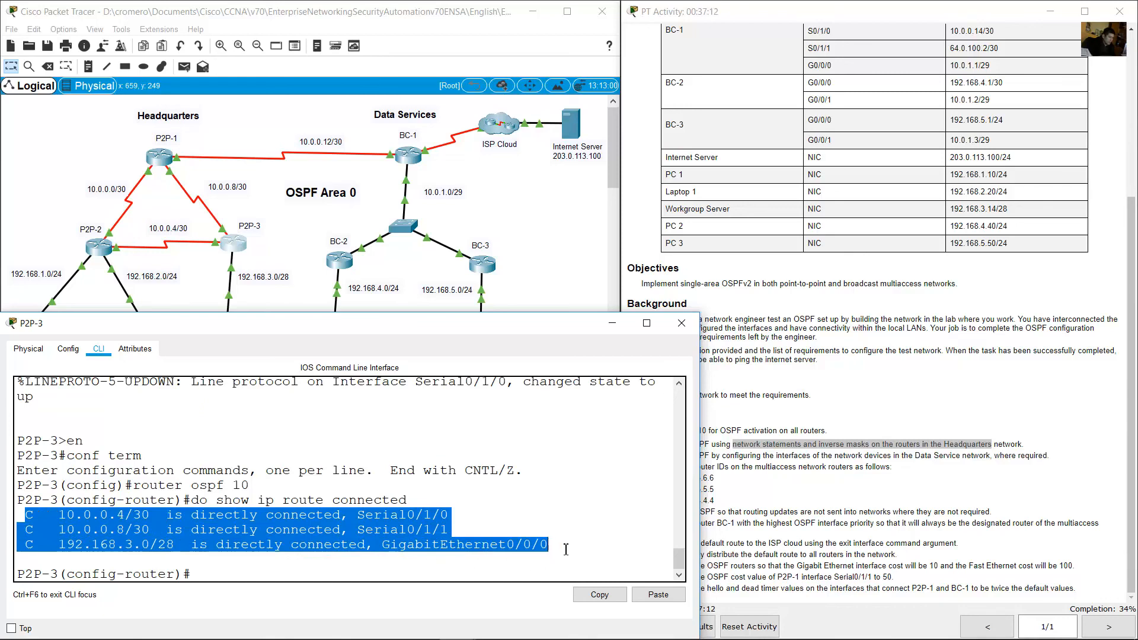
Step: Advertise network 10.0.0.4 with inverse mask 0.0.0.3 in area 0 on P2P-3 and check the adjacency against the topology
{"action": "left_click", "coordinate": [524, 563]}
{"action": "type", "text": "ne"}
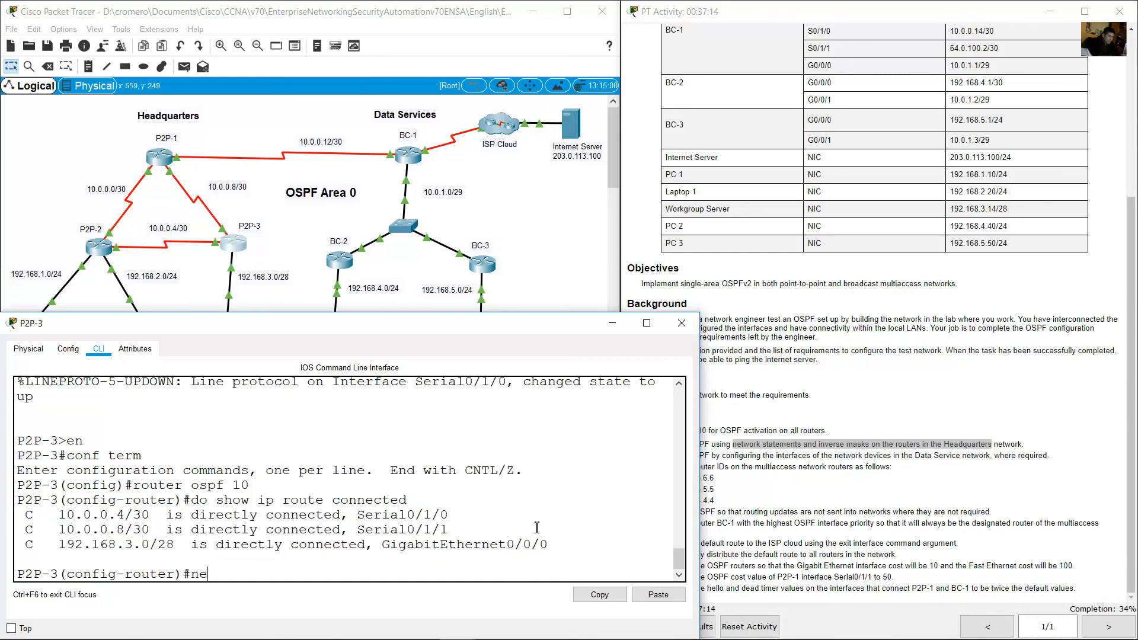
{"action": "type", "text": "twork 10.0"}
{"action": "type", "text": ".0.4 0.0.0.3 area 0"}
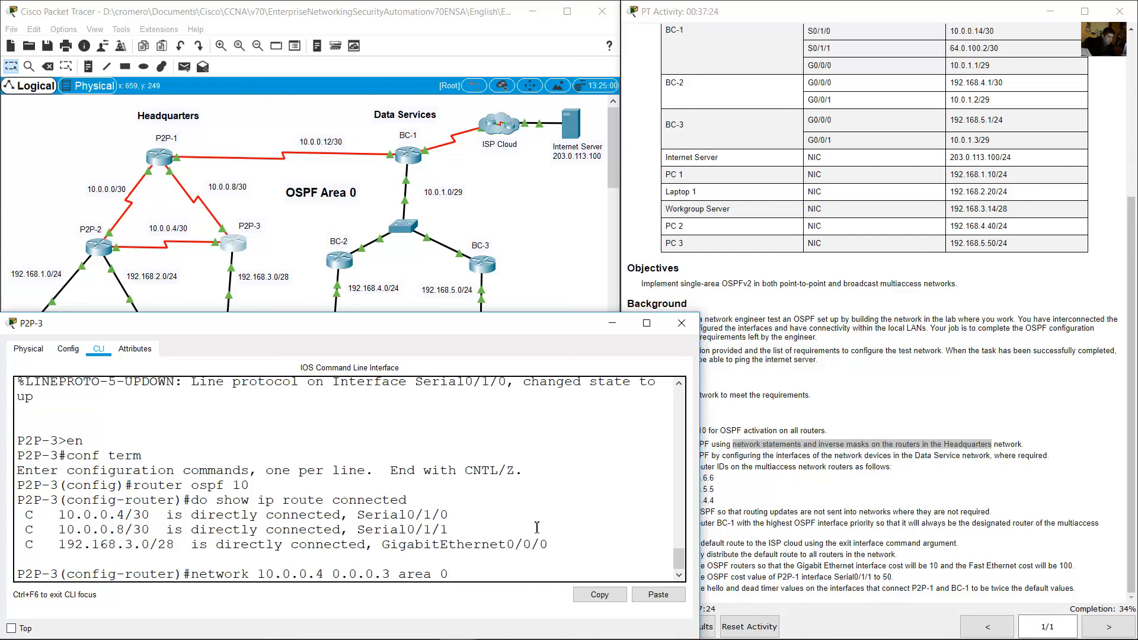
{"action": "key", "text": "Return"}
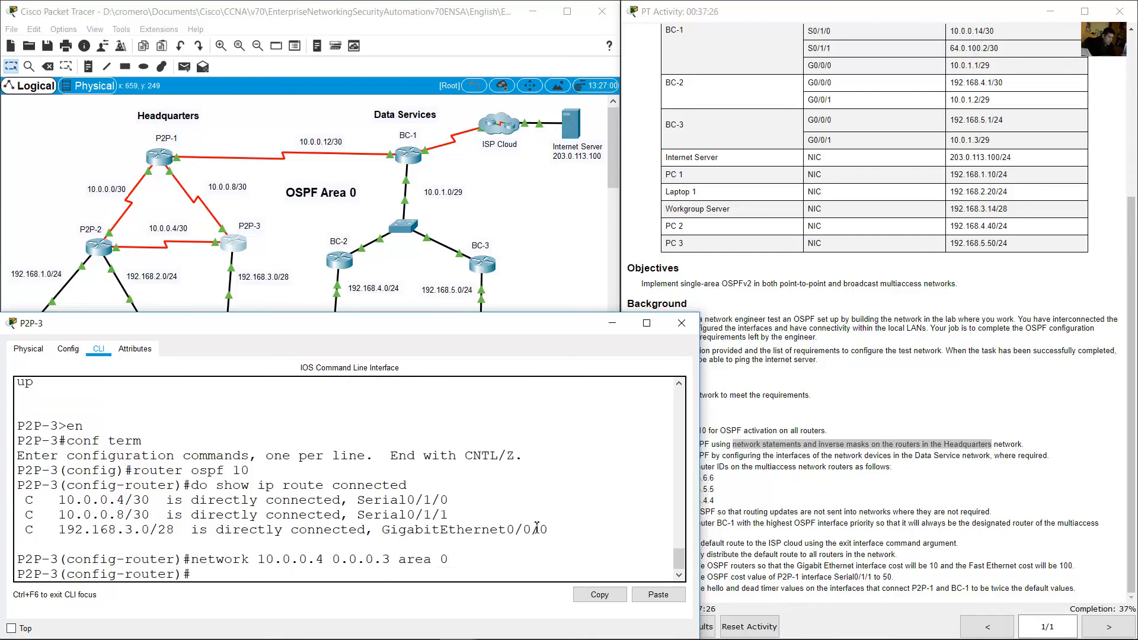
{"action": "key", "text": "Return"}
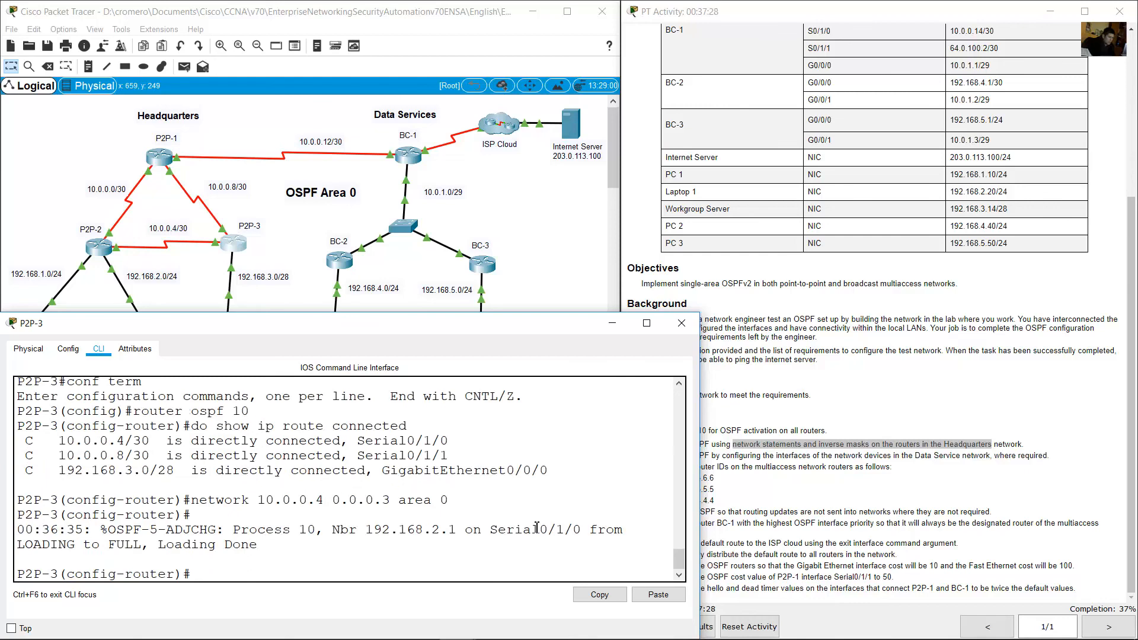
{"action": "left_click_drag", "start_coordinate": [249, 548], "coordinate": [17, 529]}
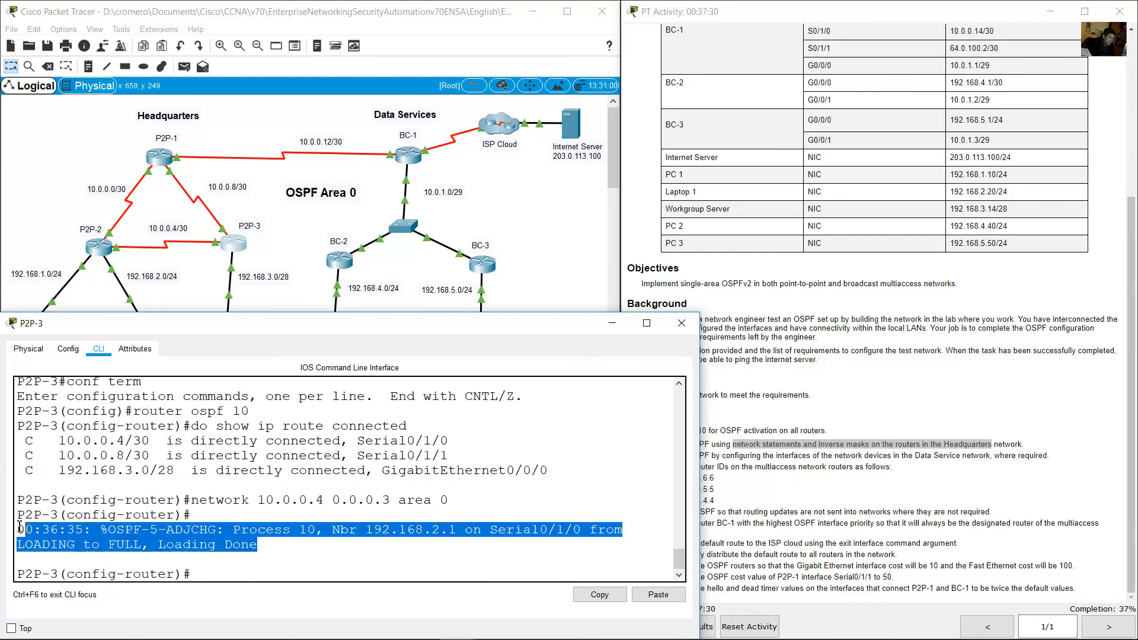
{"action": "left_click", "coordinate": [64, 214]}
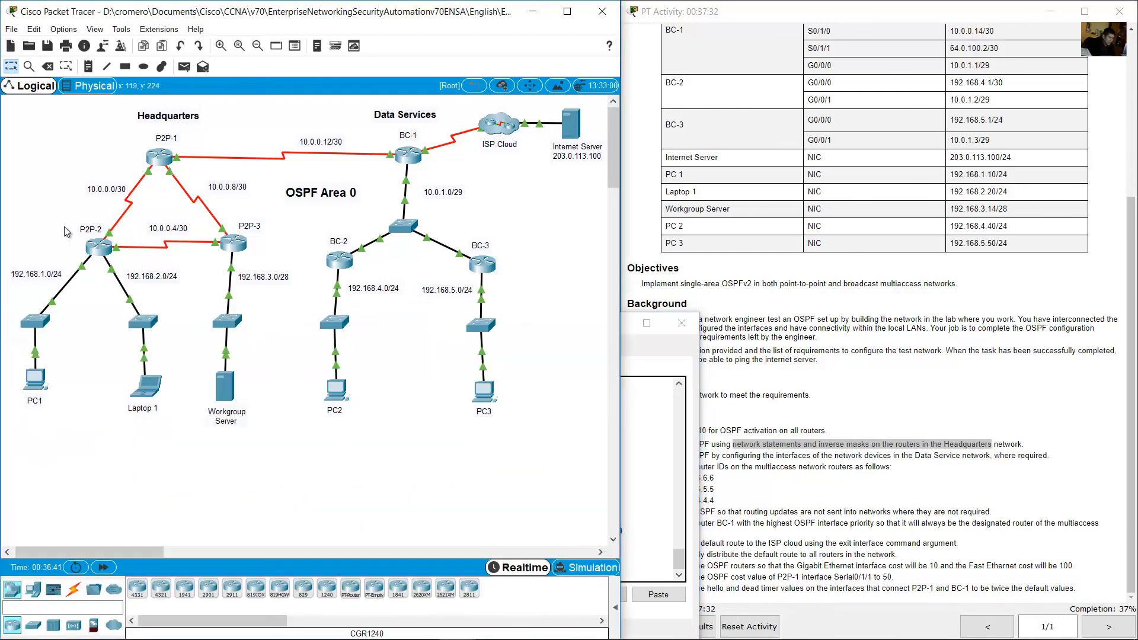
{"action": "left_click", "coordinate": [226, 248]}
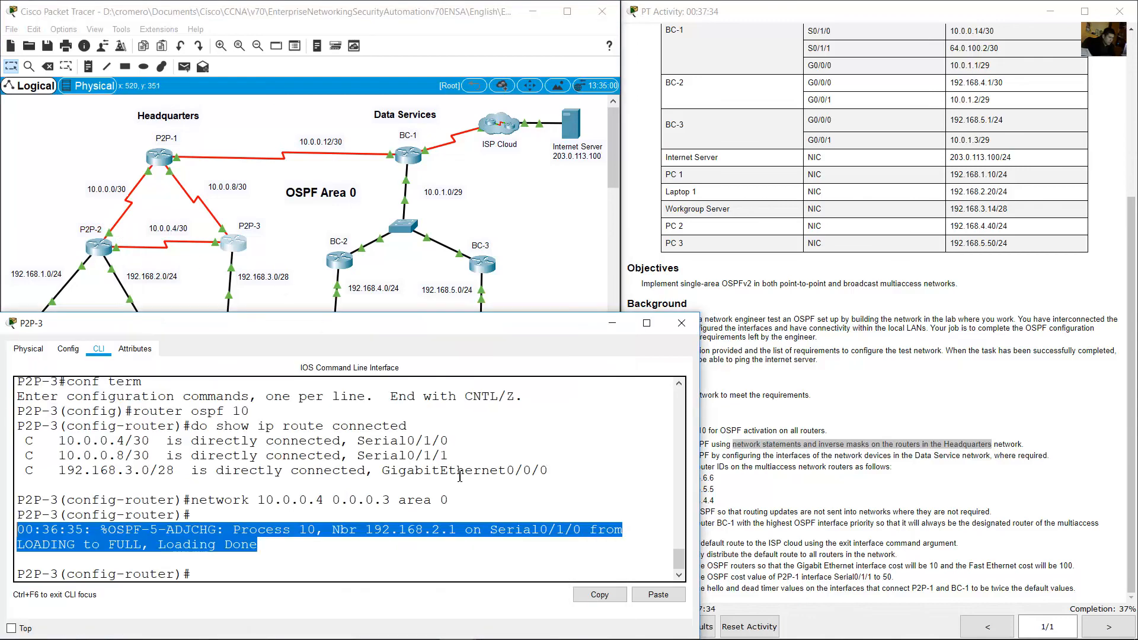
Step: Advertise network 10.0.0.8 with inverse mask 0.0.0.3 in area 0 on P2P-3 and check the adjacency with its neighbor
{"action": "left_click", "coordinate": [446, 508]}
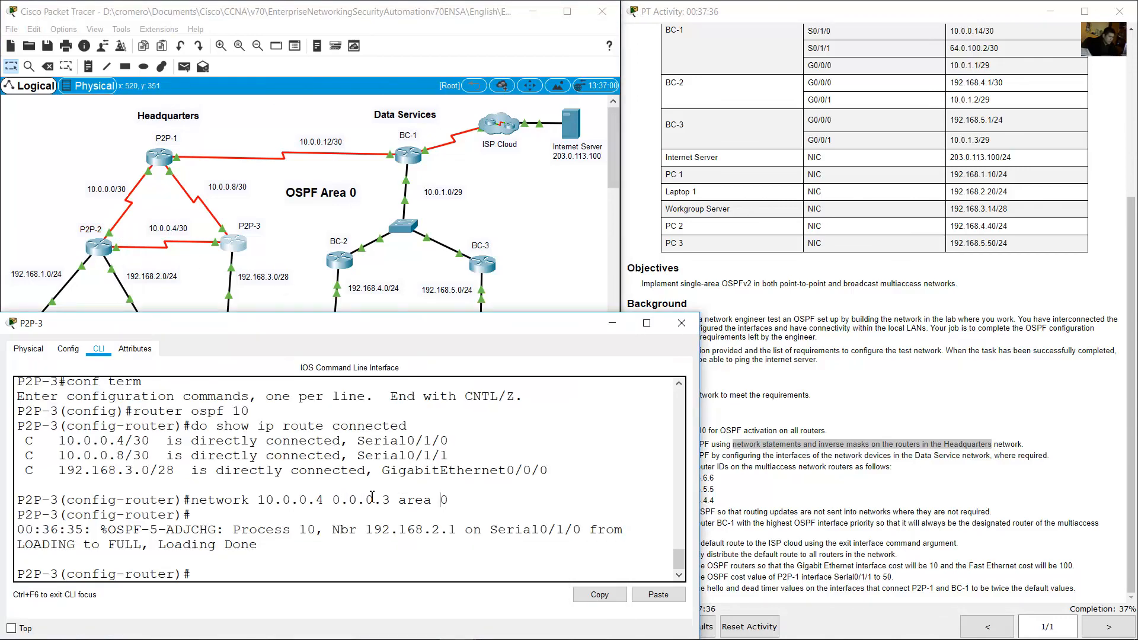
{"action": "key", "text": "Up"}
{"action": "key", "text": "BackSpace"}
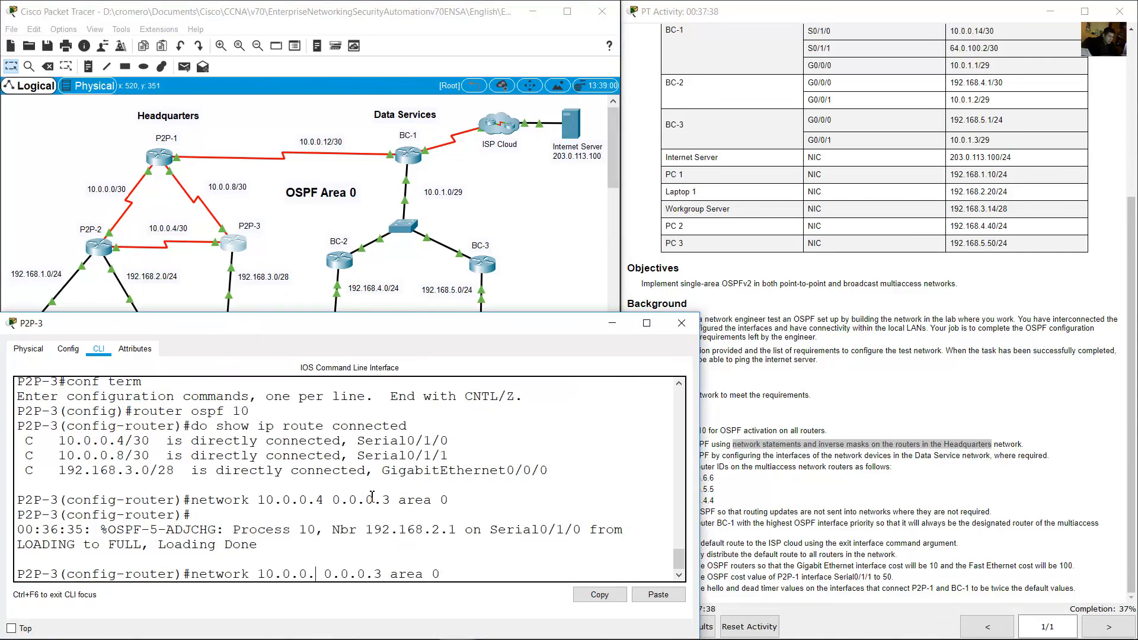
{"action": "type", "text": "8"}
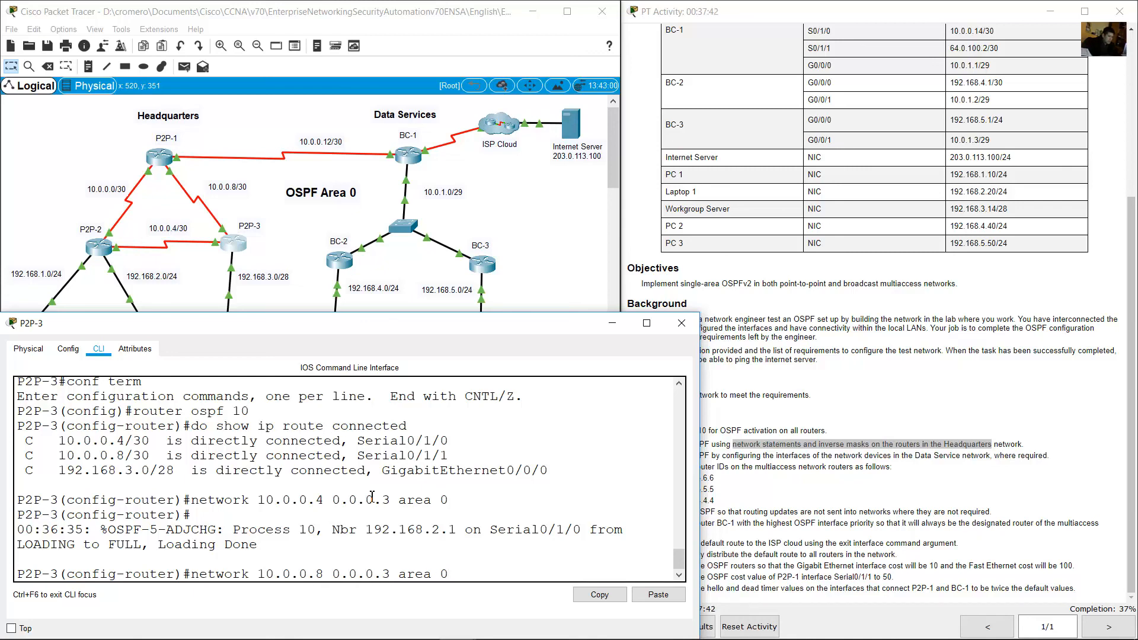
{"action": "key", "text": "Return"}
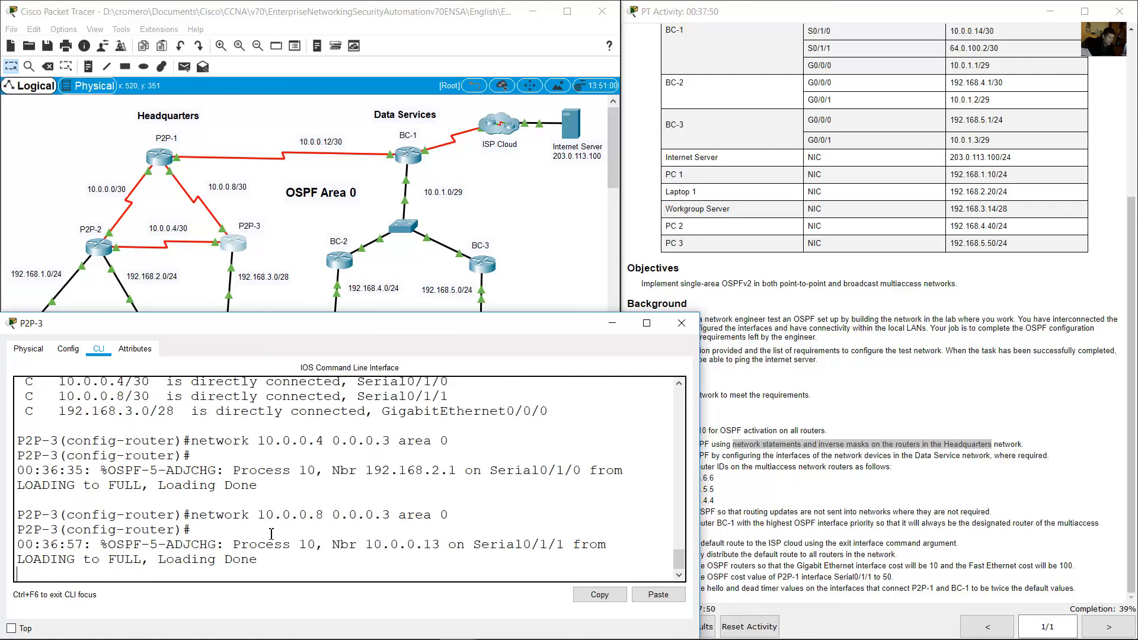
{"action": "left_click_drag", "start_coordinate": [268, 564], "coordinate": [18, 544]}
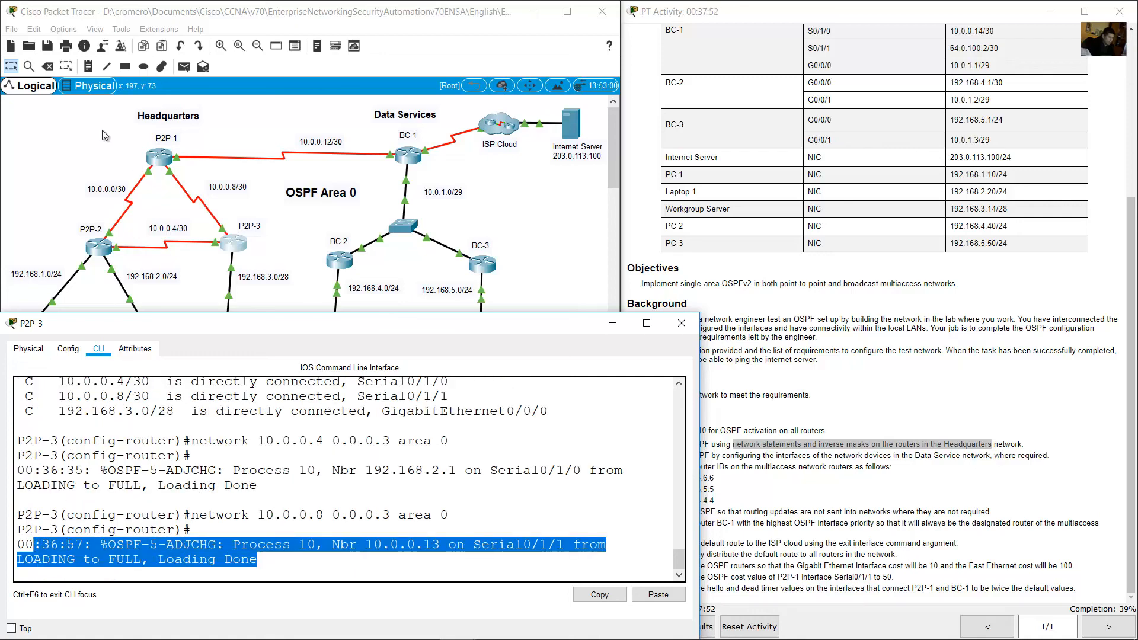
{"action": "left_click", "coordinate": [103, 131]}
{"action": "left_click", "coordinate": [235, 244]}
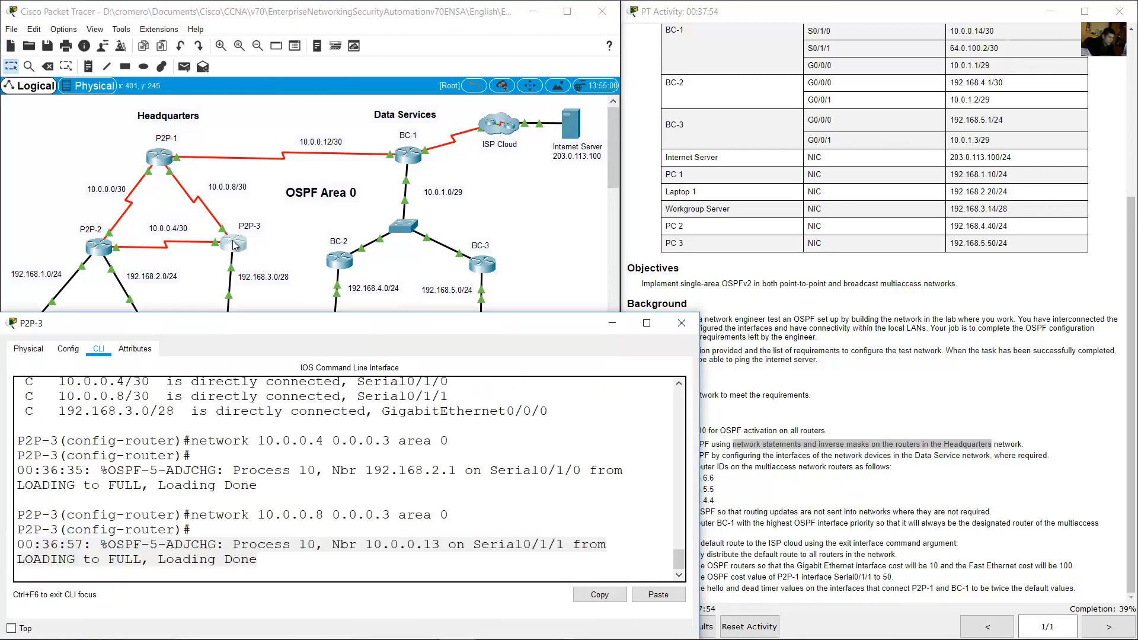
Step: Review P2P-3's connected LAN route and advertise network 192.168.3.0 with inverse mask 0.0.0.15 in area 0
{"action": "scroll", "coordinate": [194, 452], "scroll_direction": "up", "scroll_amount": 1}
{"action": "left_click_drag", "start_coordinate": [58, 446], "coordinate": [199, 447]}
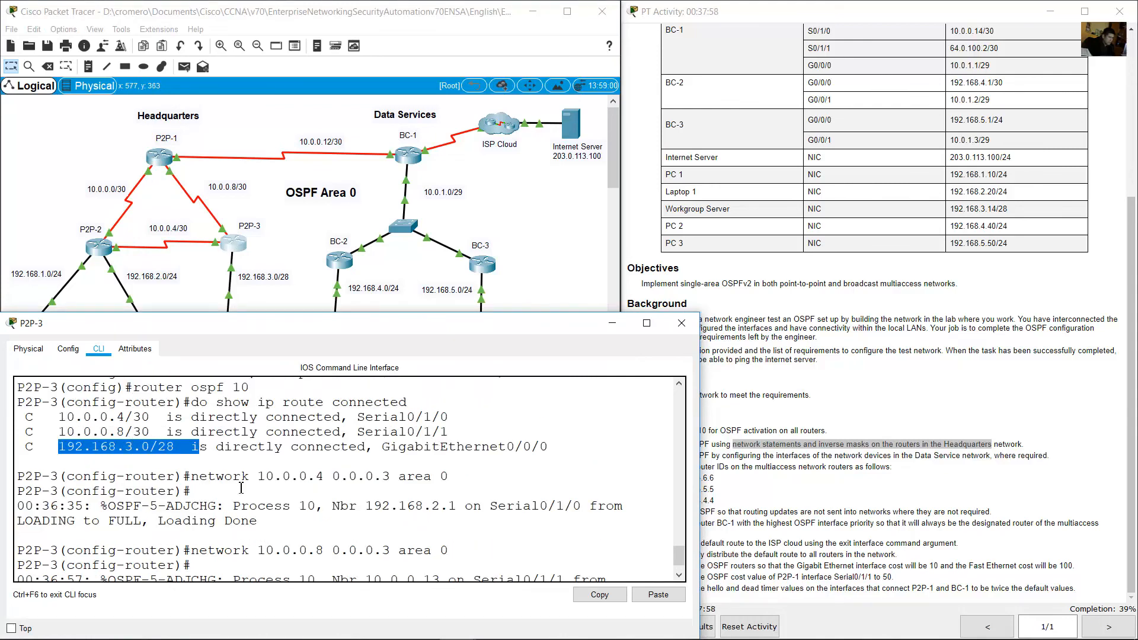
{"action": "scroll", "coordinate": [446, 510], "scroll_direction": "down", "scroll_amount": 1}
{"action": "left_click", "coordinate": [446, 510]}
{"action": "scroll", "coordinate": [477, 512], "scroll_direction": "down", "scroll_amount": 1}
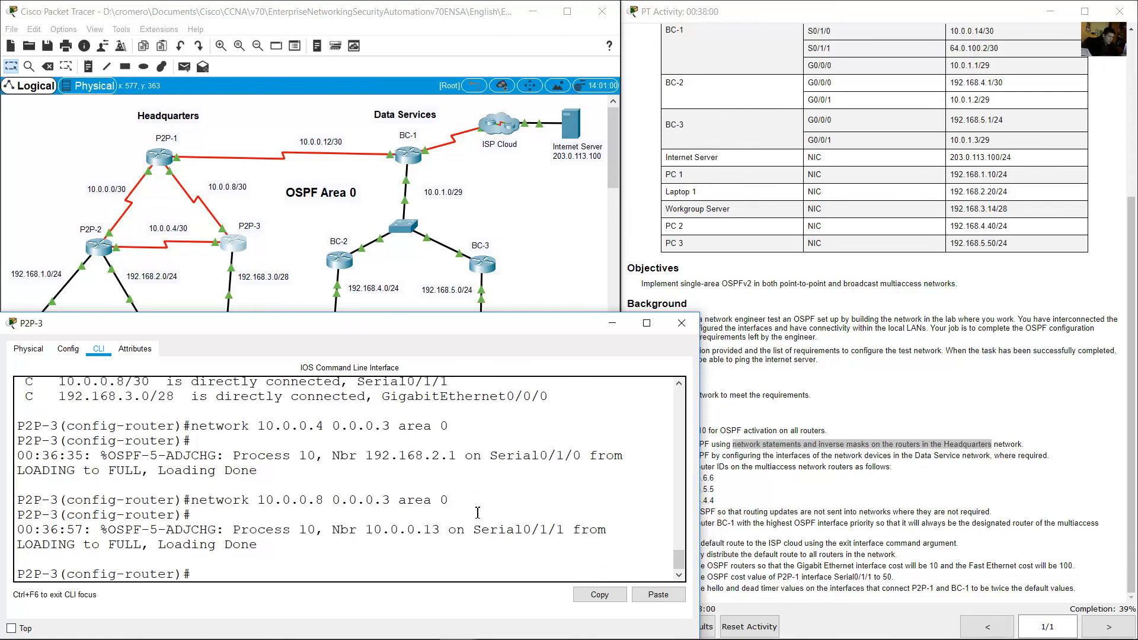
{"action": "type", "text": "network 192.16"}
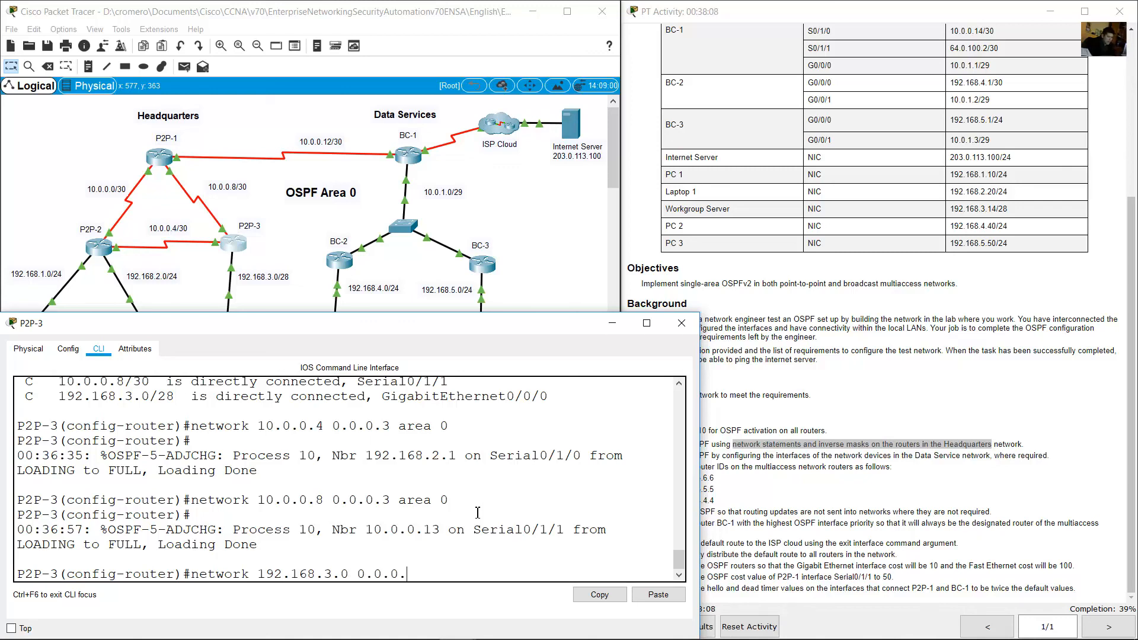
{"action": "type", "text": "8.3.0 0.0.0.15 area 0"}
{"action": "key", "text": "Return"}
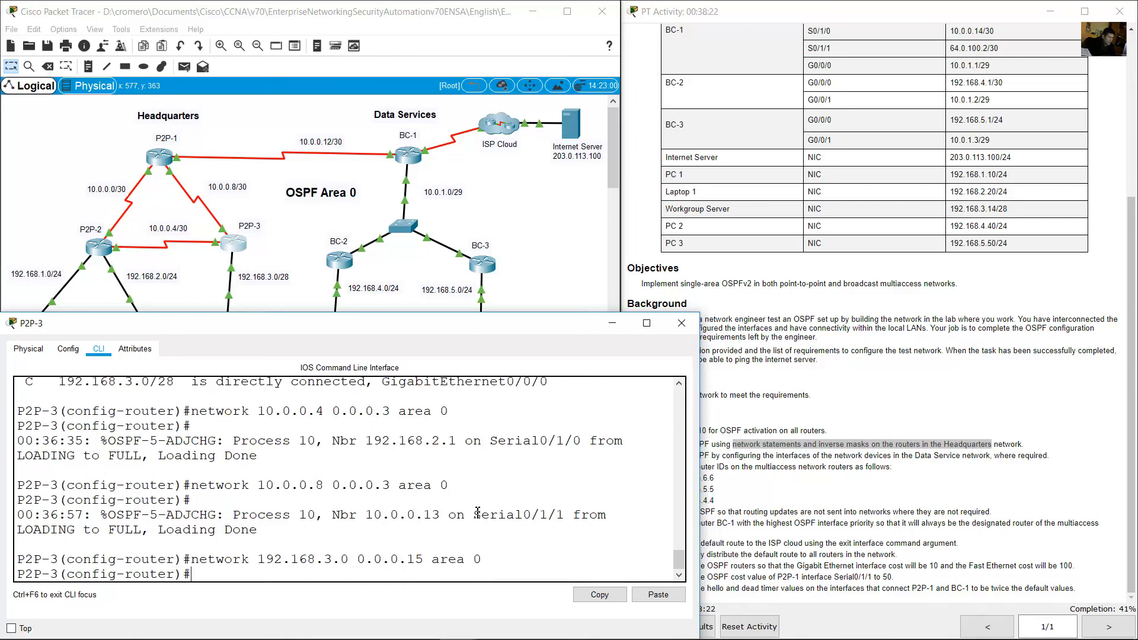
Step: Read the requirement on limiting routing updates and examine the topology for P2P-3's LAN-facing interface
{"action": "left_click", "coordinate": [882, 494]}
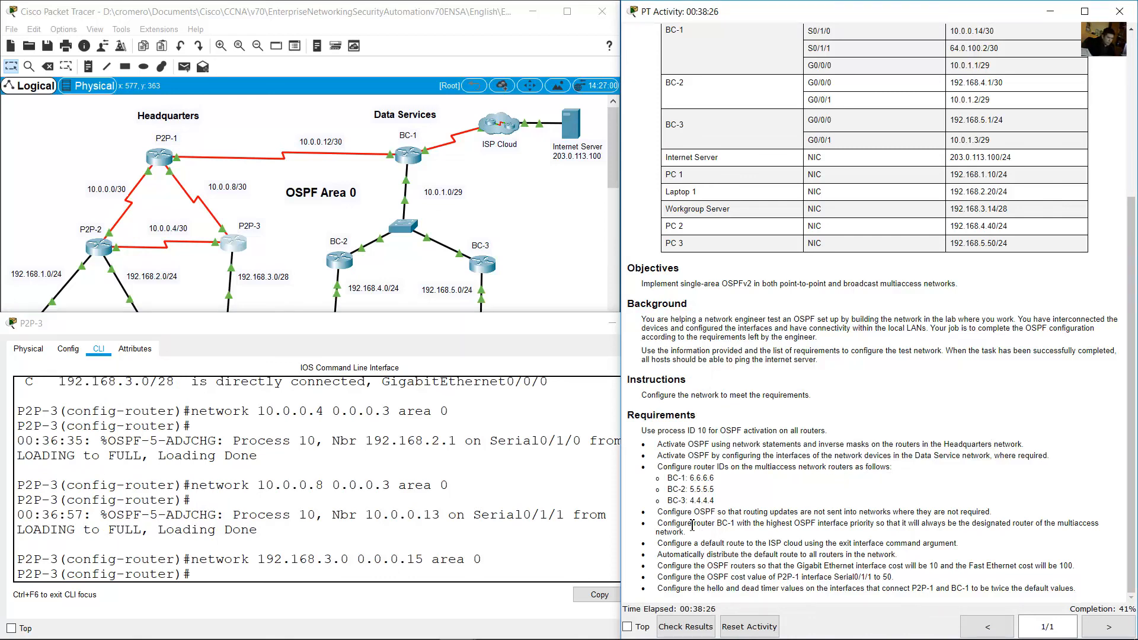
{"action": "left_click_drag", "start_coordinate": [678, 517], "coordinate": [999, 516]}
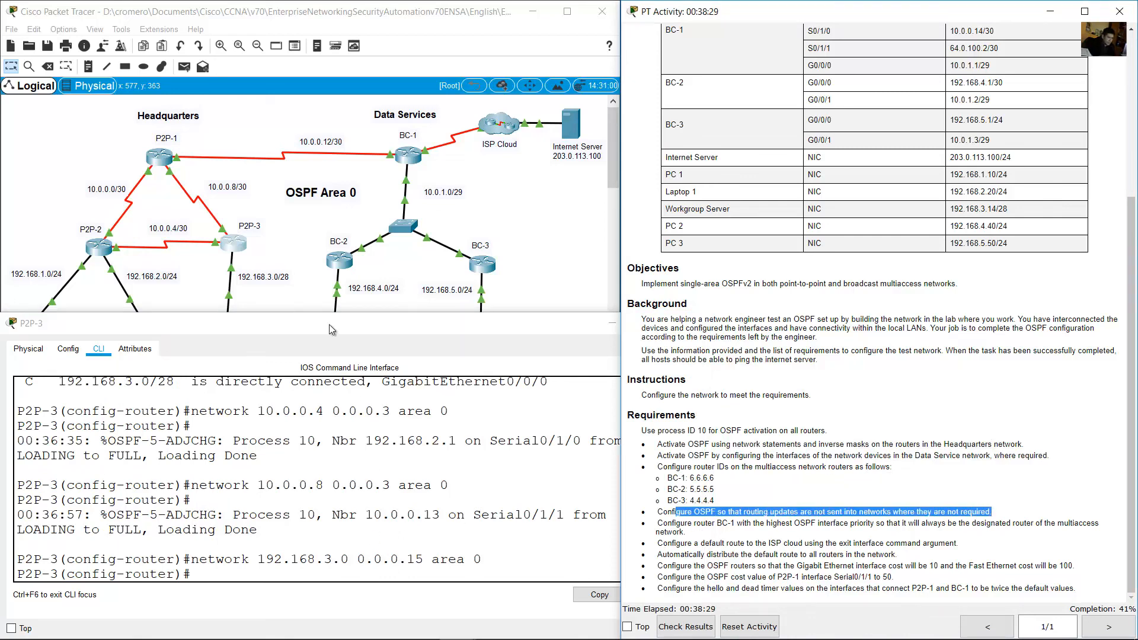
{"action": "left_click", "coordinate": [288, 304]}
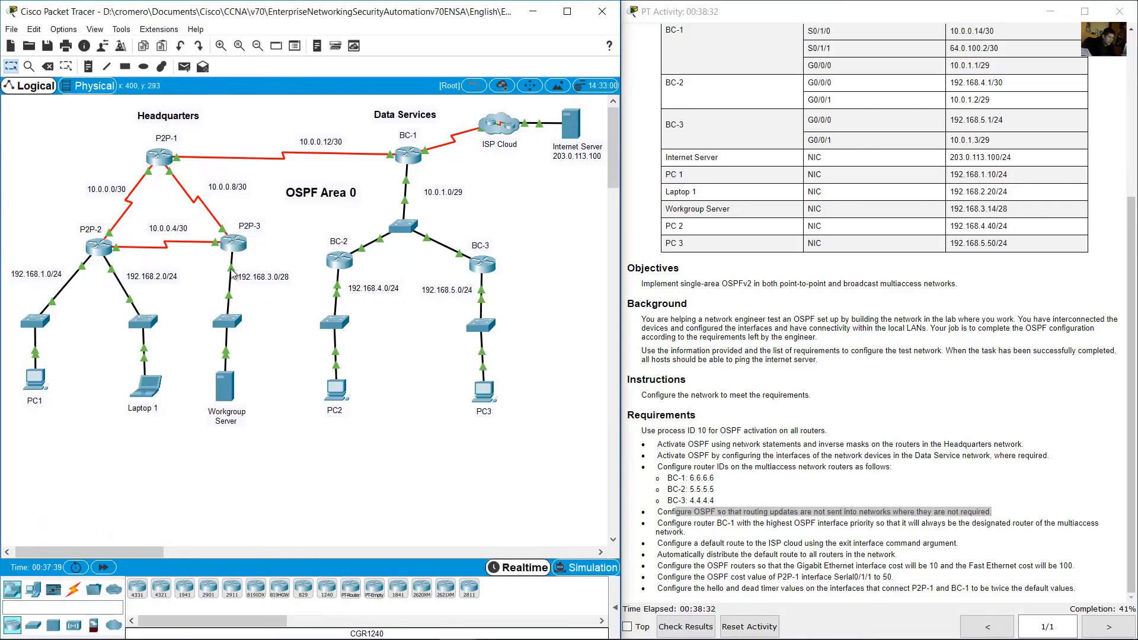
Step: Set P2P-3's LAN-facing interface G0/0/0 as passive in OSPF process 10
{"action": "mouse_move", "coordinate": [231, 269]}
{"action": "left_click", "coordinate": [237, 248]}
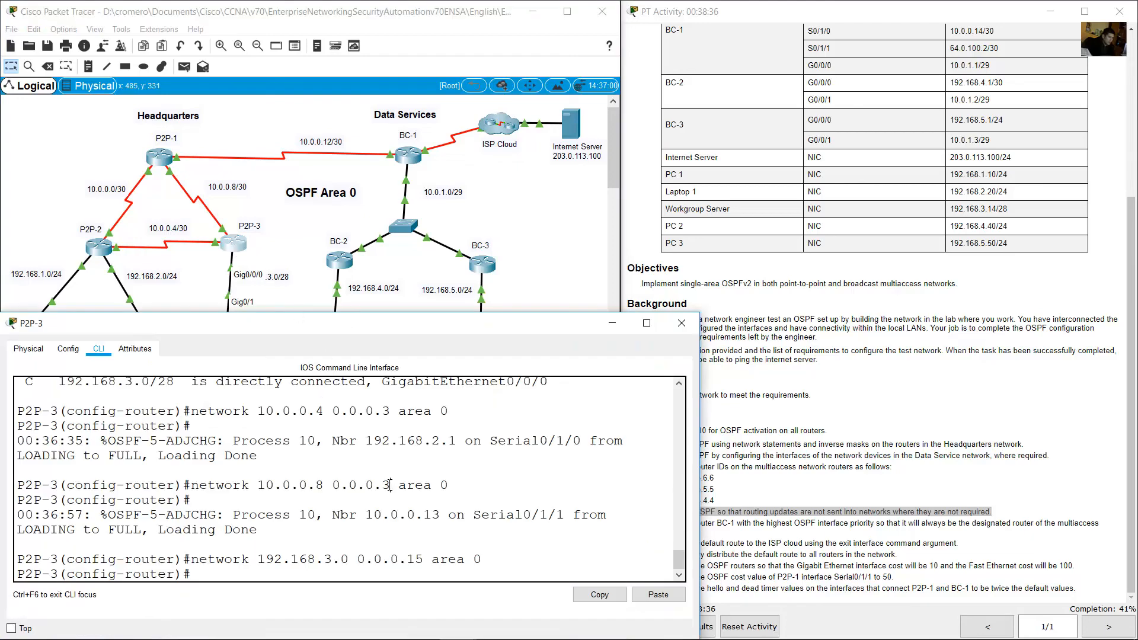
{"action": "type", "text": "passive-interface"}
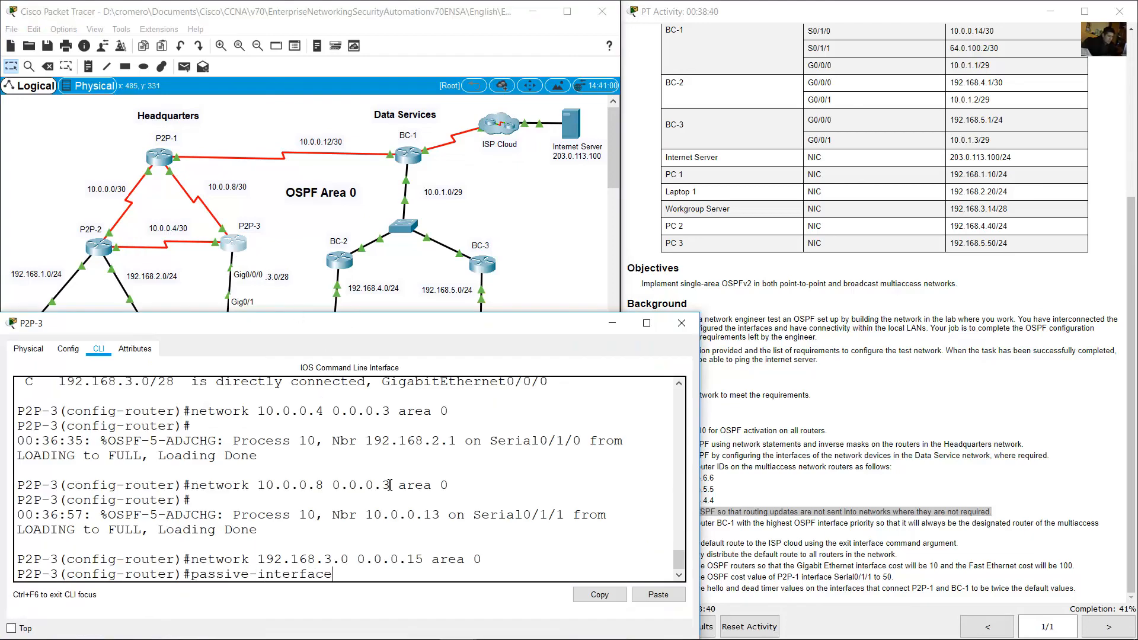
{"action": "type", "text": " g0/0/0"}
{"action": "key", "text": "Return"}
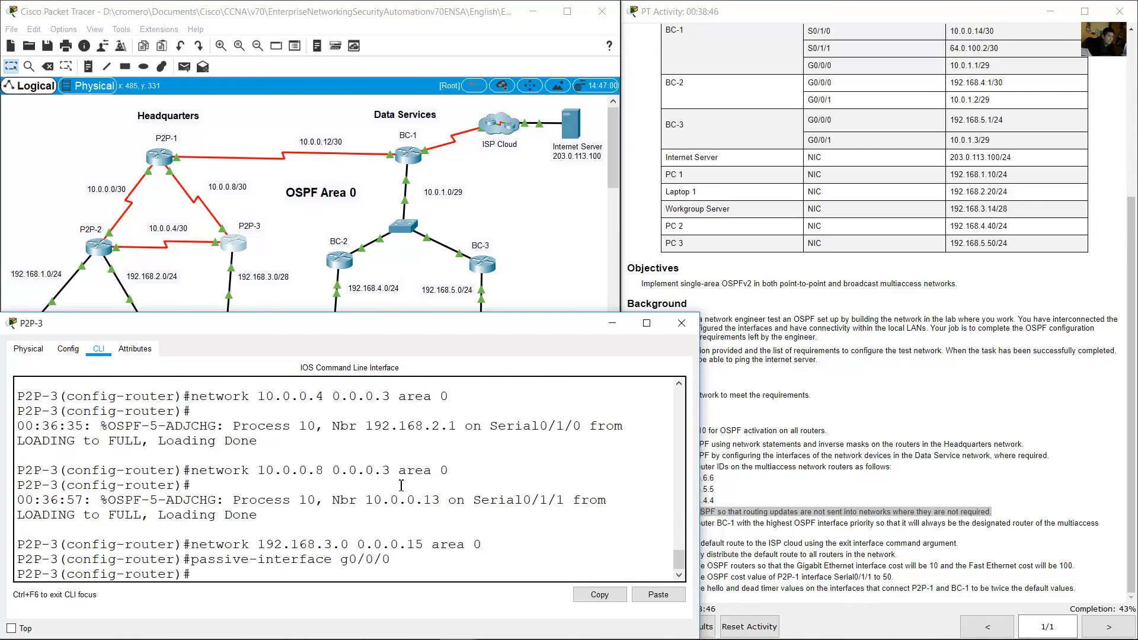
Step: Read the interface cost requirement, set P2P-3's OSPF auto-cost reference bandwidth to 1000, and exit router configuration
{"action": "left_click", "coordinate": [726, 566]}
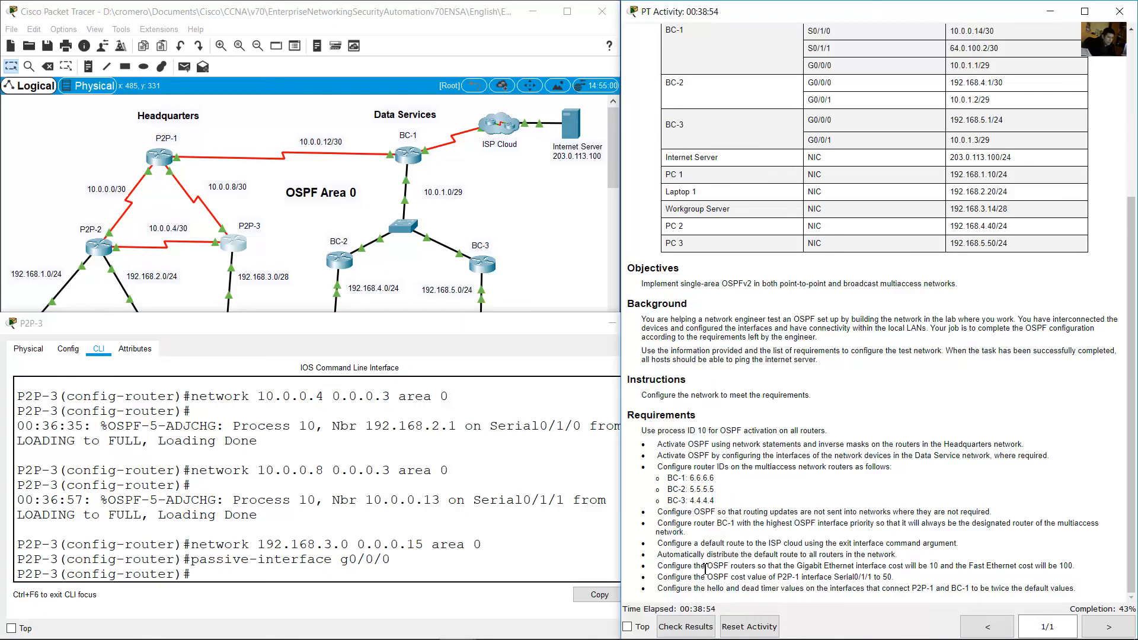
{"action": "left_click_drag", "start_coordinate": [667, 566], "coordinate": [1016, 567]}
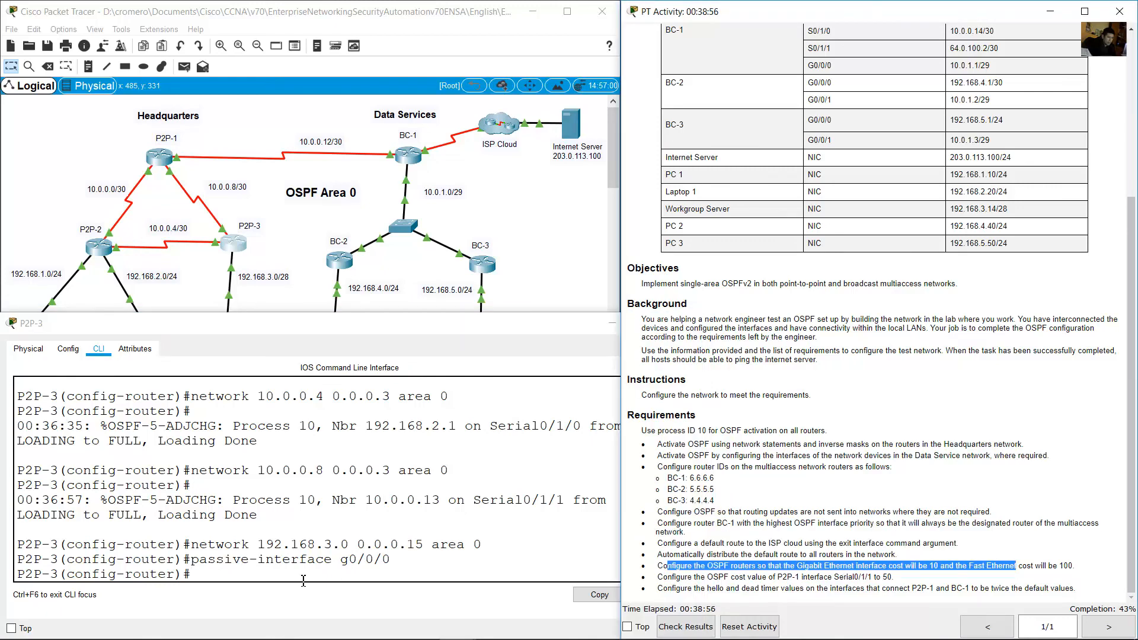
{"action": "left_click", "coordinate": [345, 578]}
{"action": "type", "text": "auto-"}
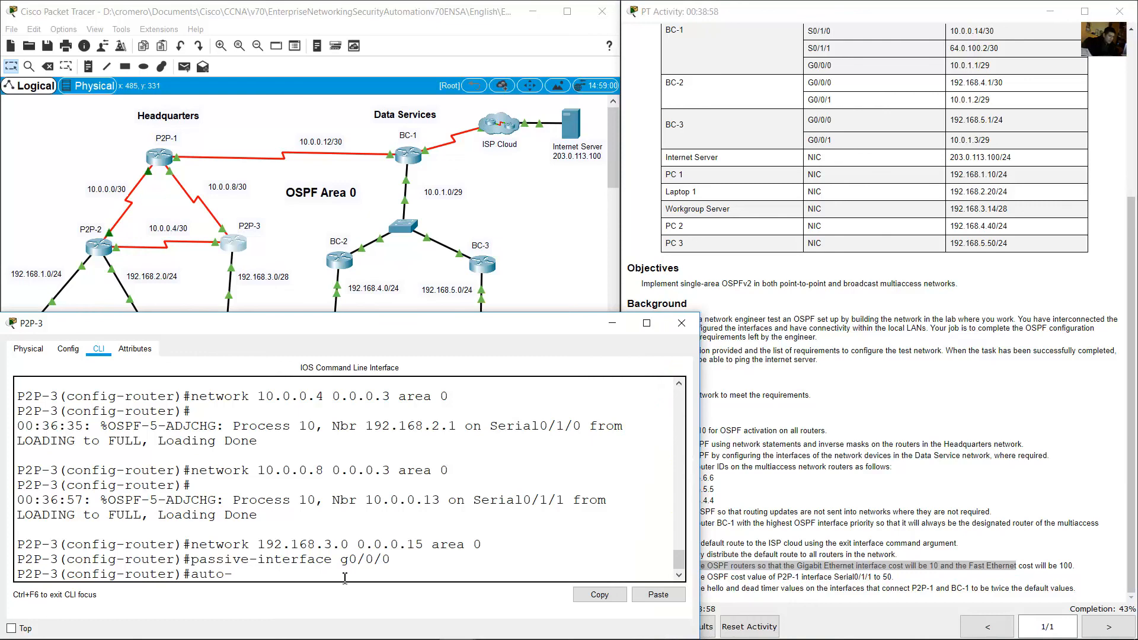
{"action": "type", "text": "cost reference-bandwidth"}
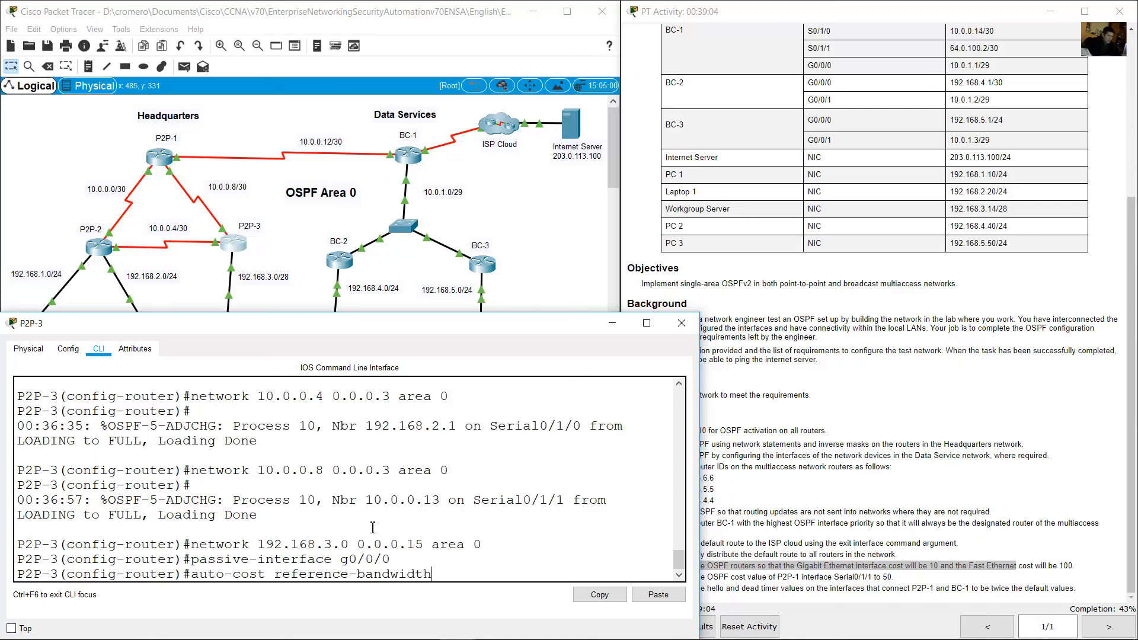
{"action": "type", "text": " 1000"}
{"action": "key", "text": "Return"}
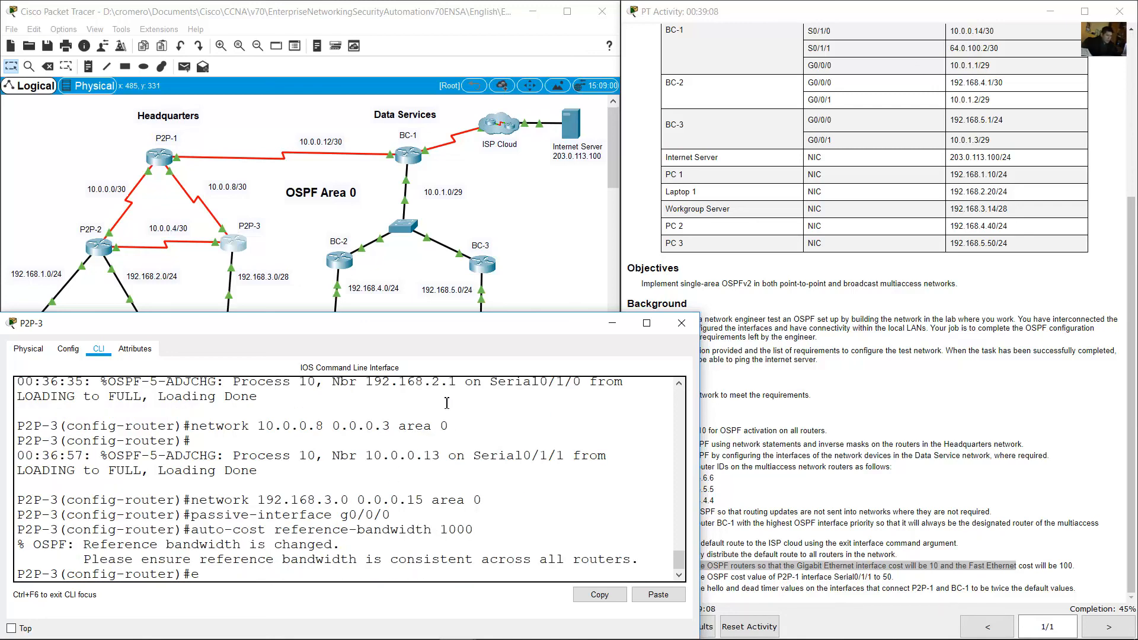
{"action": "type", "text": "exit"}
{"action": "key", "text": "Return"}
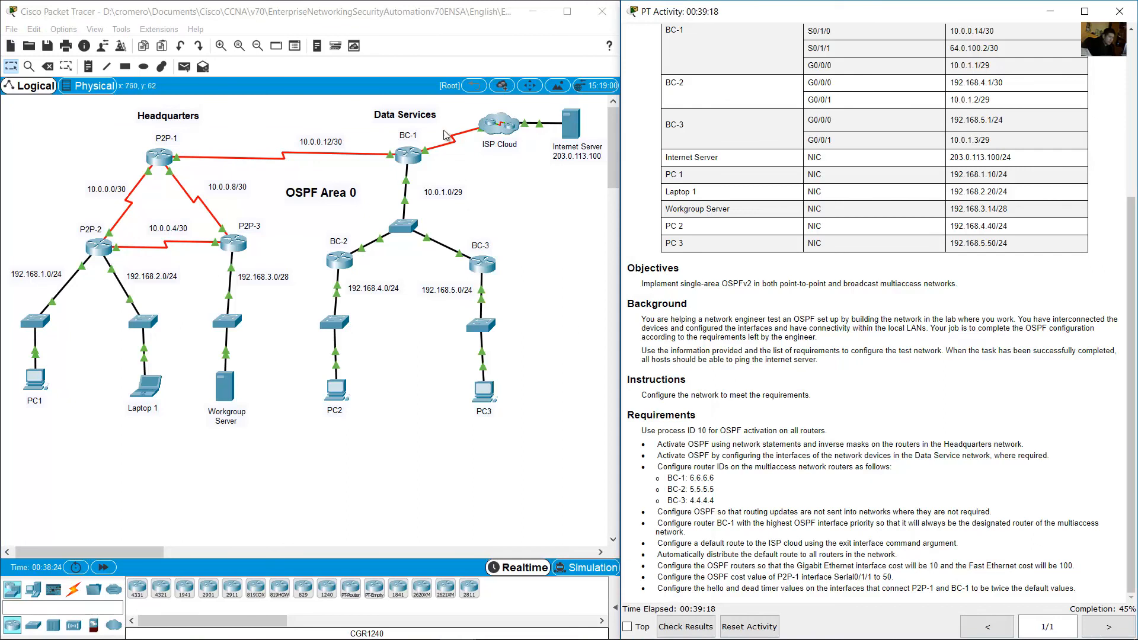
{"action": "left_click", "coordinate": [459, 171]}
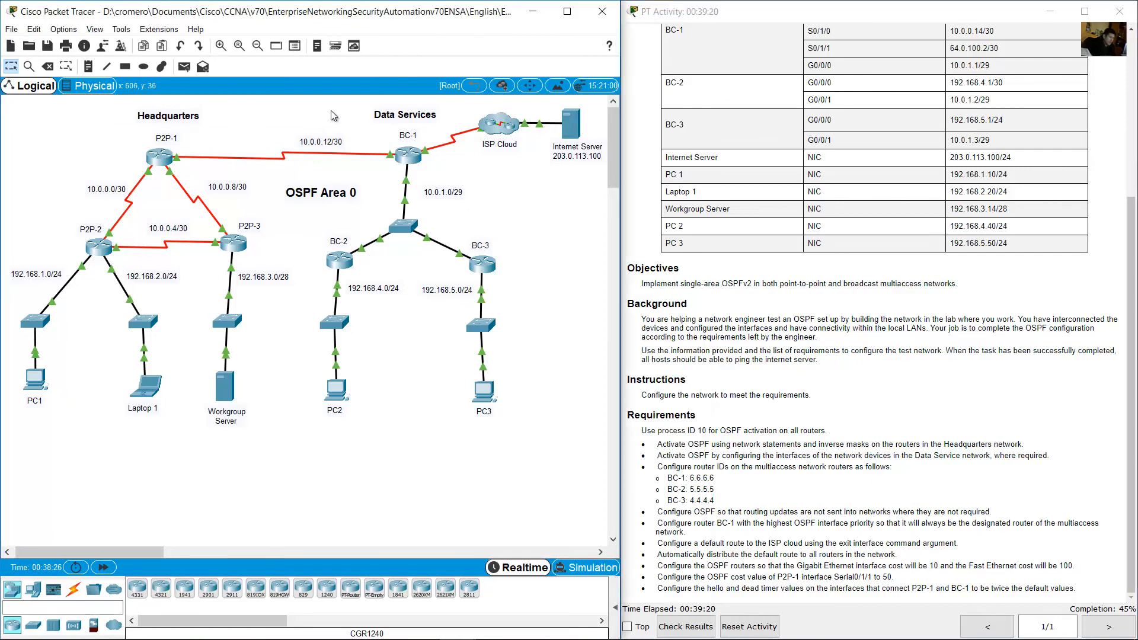
{"action": "left_click_drag", "start_coordinate": [320, 108], "coordinate": [511, 432]}
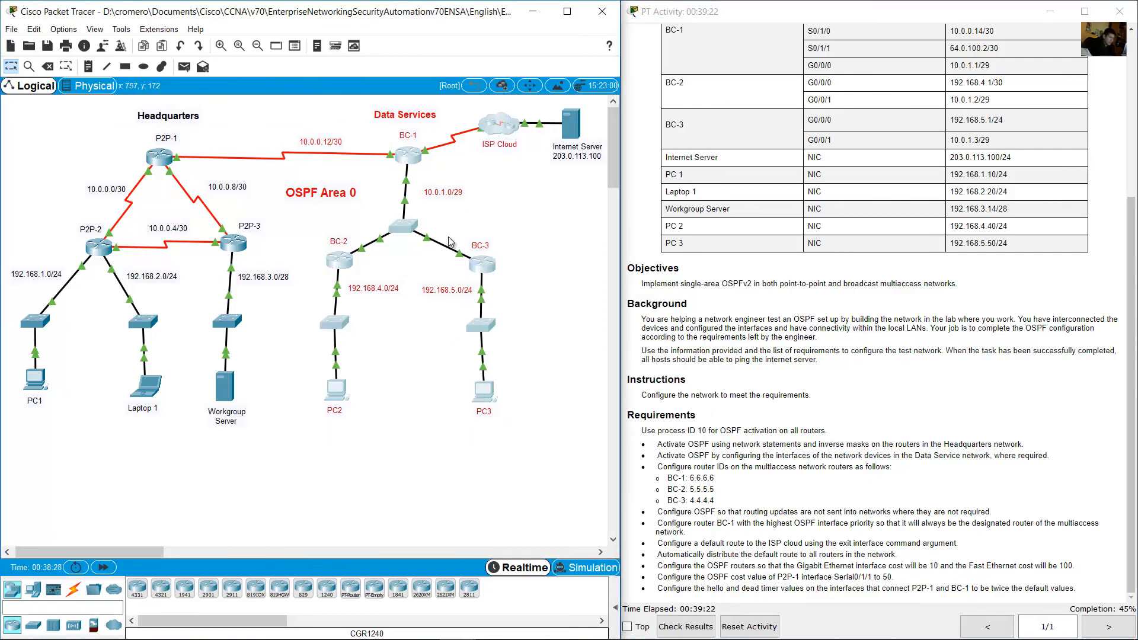
{"action": "left_click", "coordinate": [499, 184]}
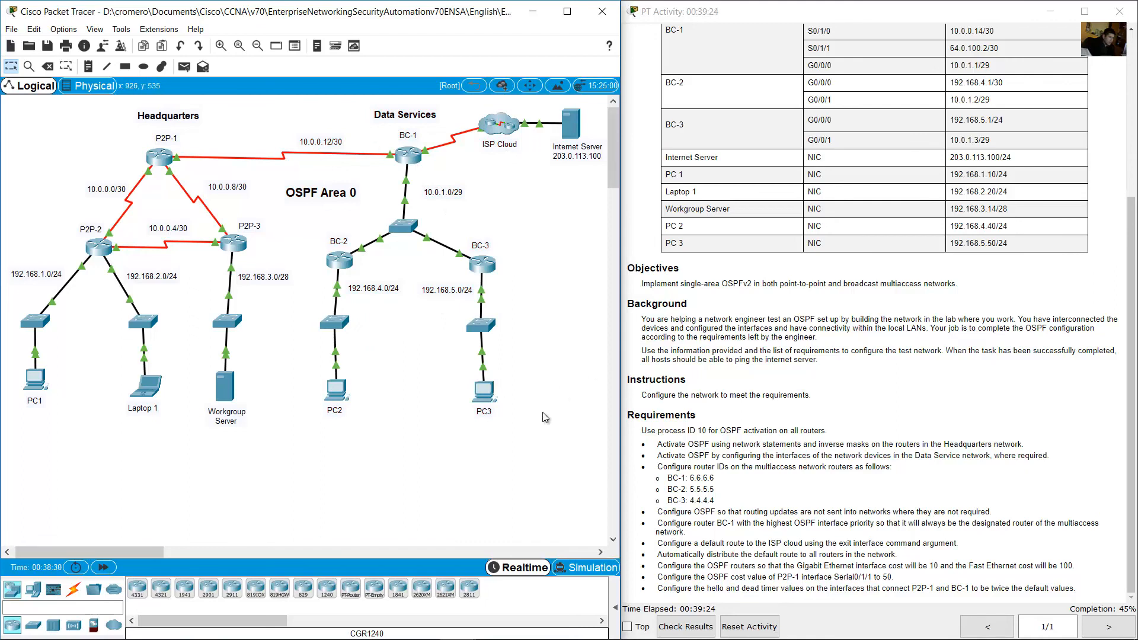
{"action": "left_click_drag", "start_coordinate": [543, 413], "coordinate": [317, 129]}
{"action": "left_click", "coordinate": [549, 214]}
Step: Open BC-1's command line in a wider window and enter privileged mode, then global configuration mode
{"action": "left_click", "coordinate": [406, 158]}
{"action": "left_click_drag", "start_coordinate": [489, 141], "coordinate": [106, 297]}
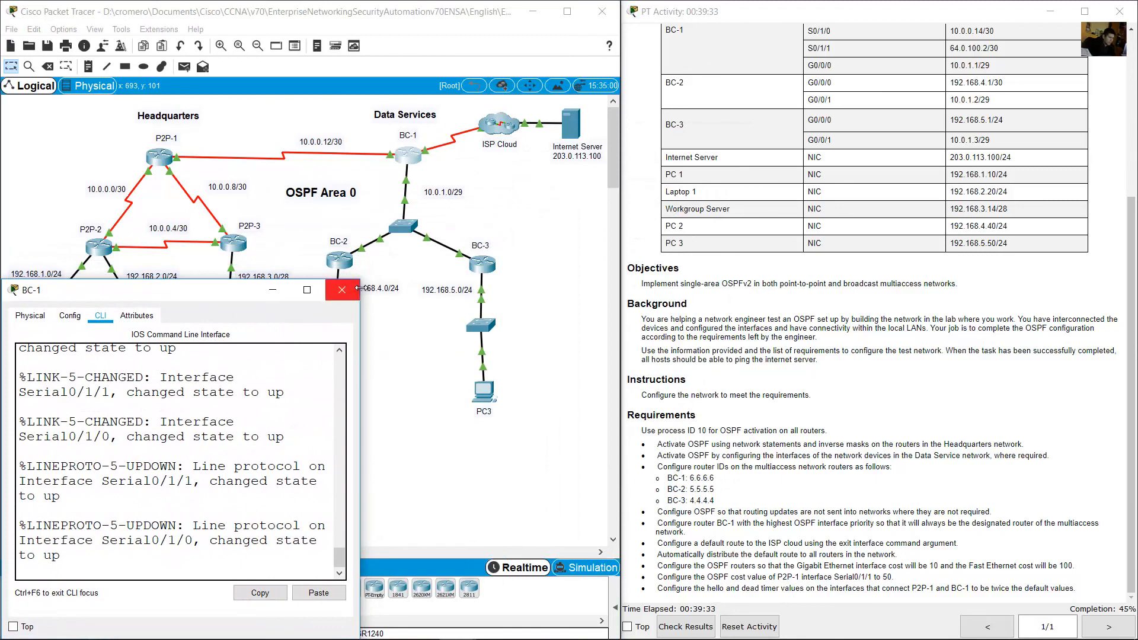
{"action": "left_click_drag", "start_coordinate": [363, 284], "coordinate": [704, 305]}
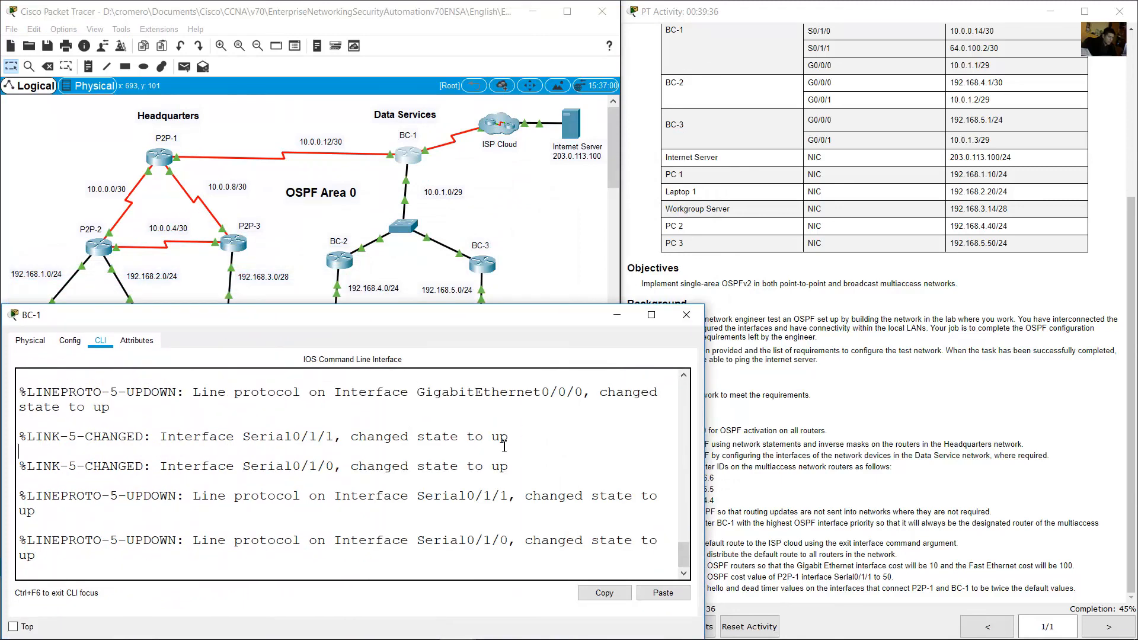
{"action": "type", "text": "en"}
{"action": "key", "text": "Return"}
{"action": "type", "text": "conf term"}
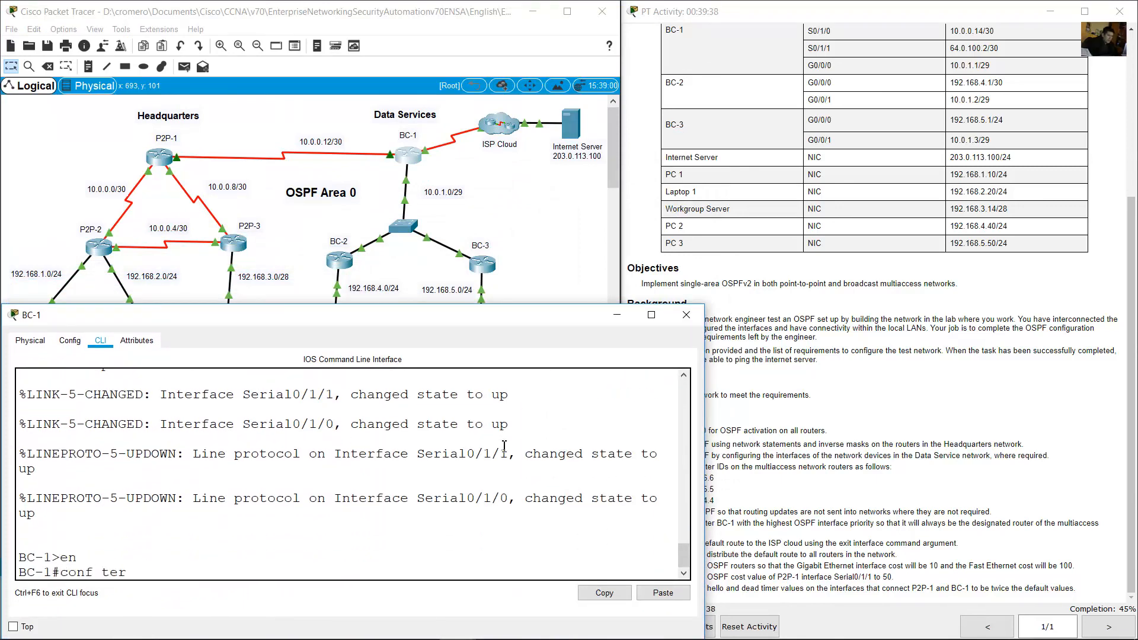
Step: Enter global configuration mode on BC-1 and start OSPF routing with process ID 10
{"action": "key", "text": "Return"}
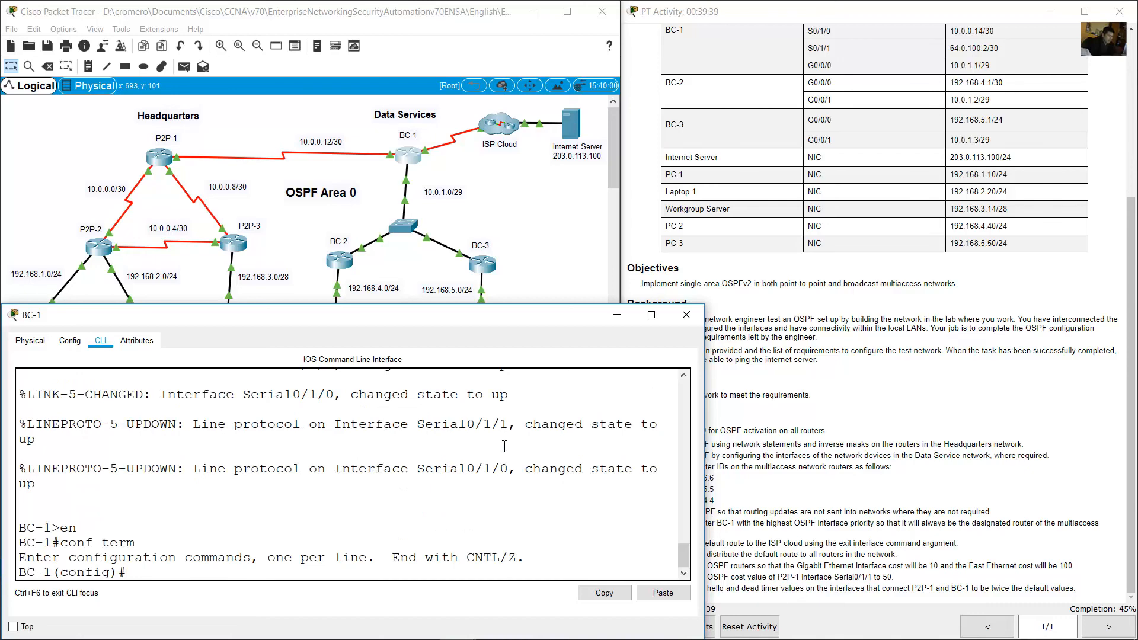
{"action": "left_click", "coordinate": [970, 396]}
{"action": "double_click", "coordinate": [703, 431]}
{"action": "left_click", "coordinate": [369, 542]}
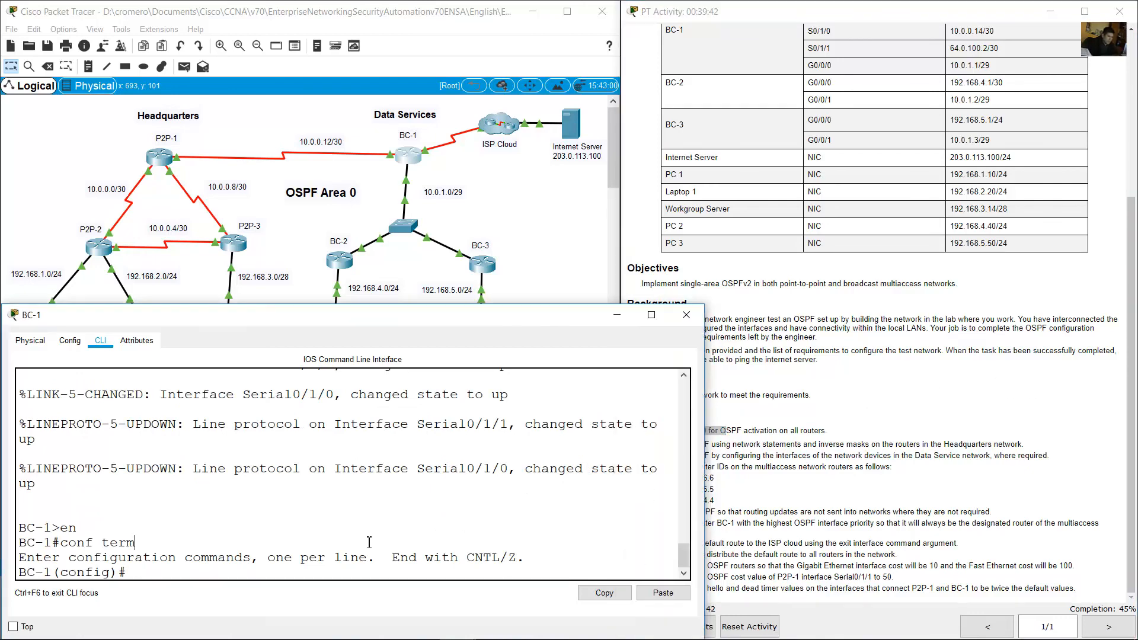
{"action": "type", "text": "router ospf 10"}
{"action": "key", "text": "Return"}
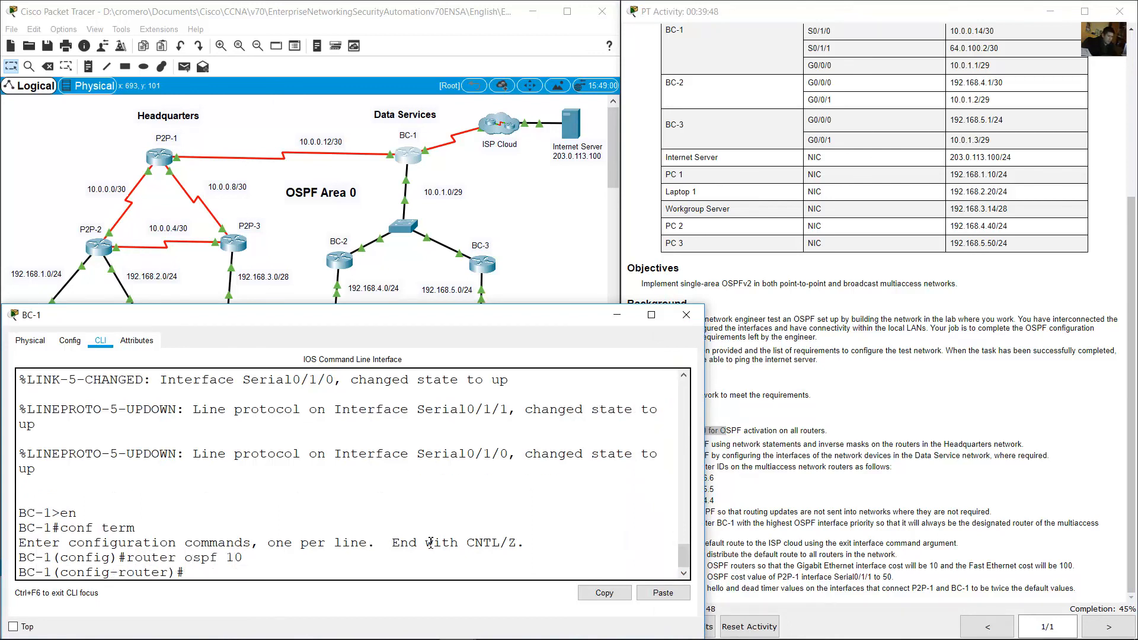
Step: Check the router ID requirements and set BC-1's OSPF router ID to 6.6.6.6
{"action": "left_click", "coordinate": [920, 454]}
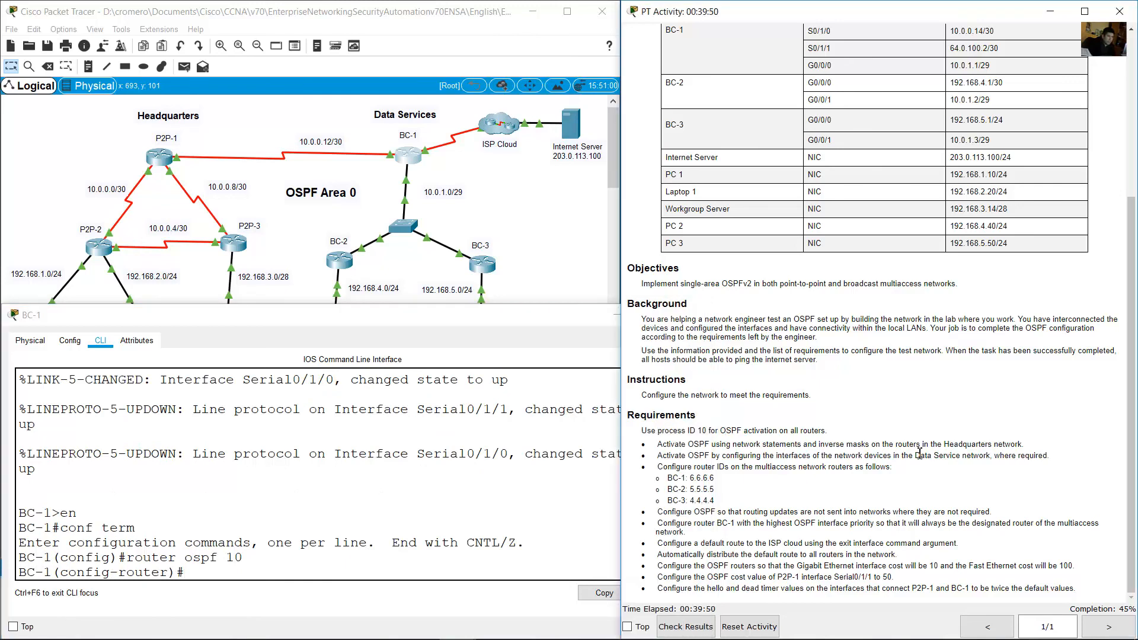
{"action": "left_click_drag", "start_coordinate": [662, 455], "coordinate": [989, 455]}
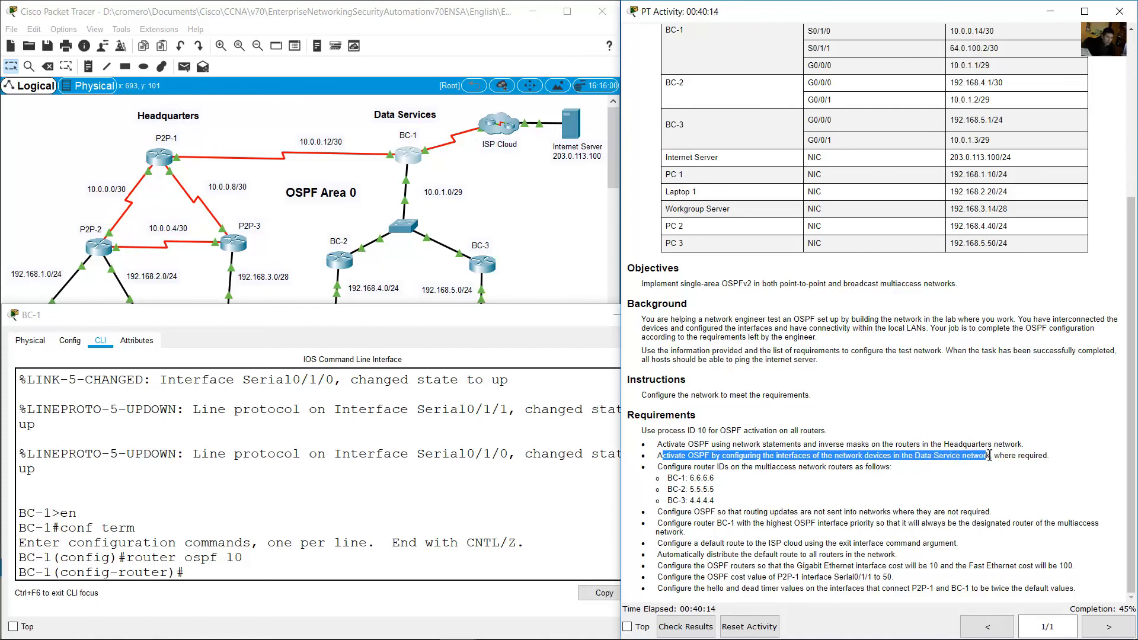
{"action": "left_click_drag", "start_coordinate": [655, 468], "coordinate": [892, 469]}
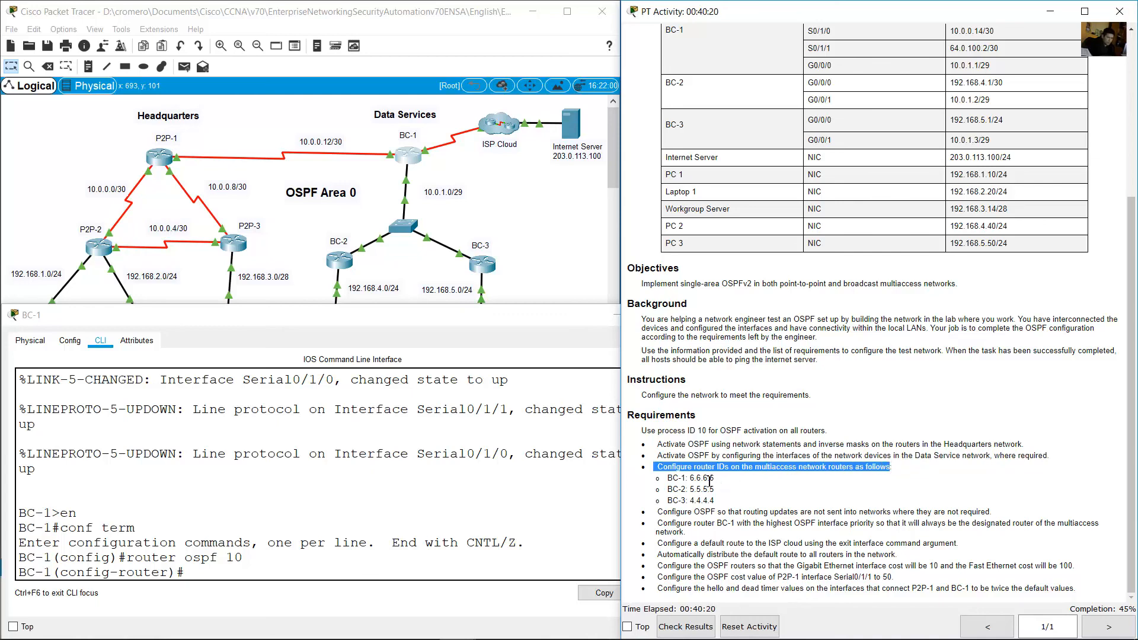
{"action": "left_click_drag", "start_coordinate": [668, 479], "coordinate": [701, 478]}
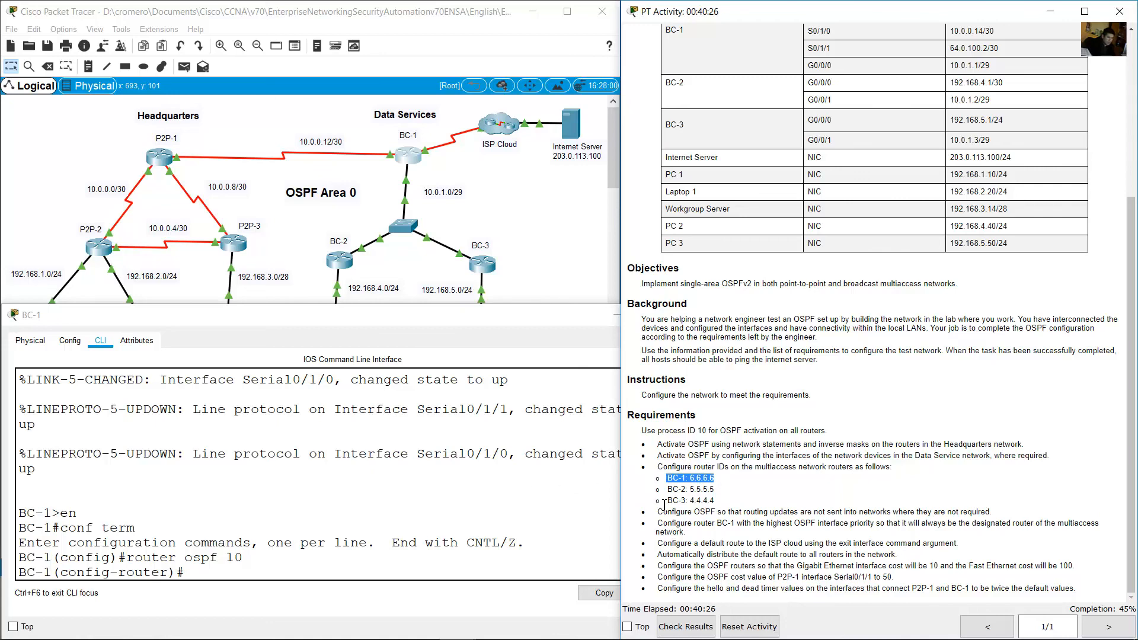
{"action": "left_click", "coordinate": [156, 578]}
{"action": "left_click_drag", "start_coordinate": [123, 576], "coordinate": [187, 573]}
{"action": "left_click", "coordinate": [218, 573]}
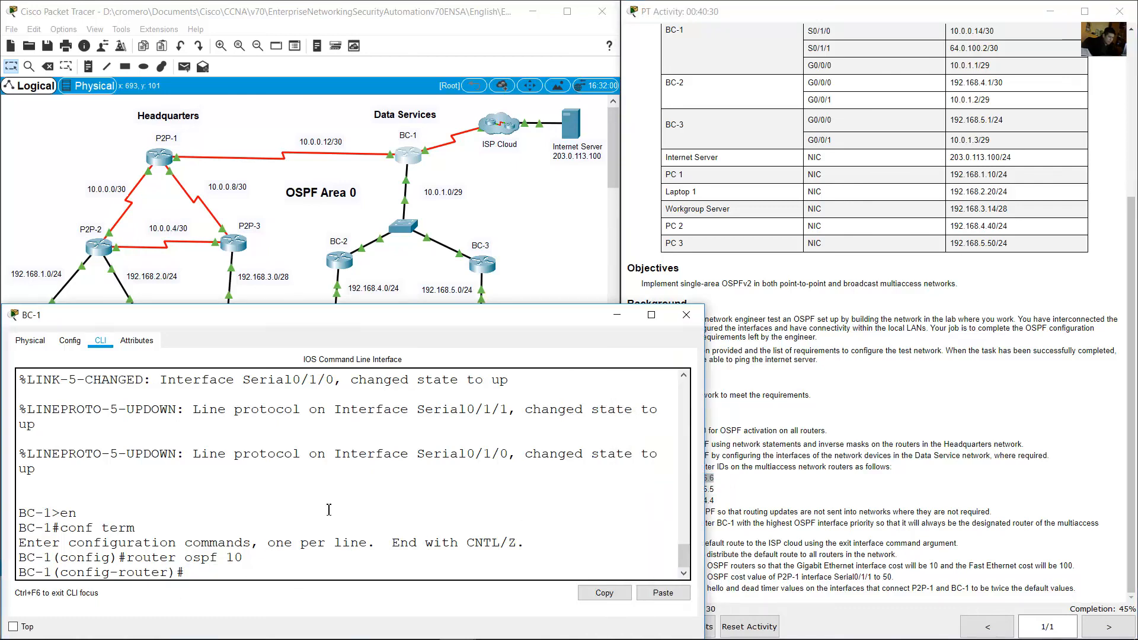
{"action": "type", "text": "router-id 6.6.6.6"}
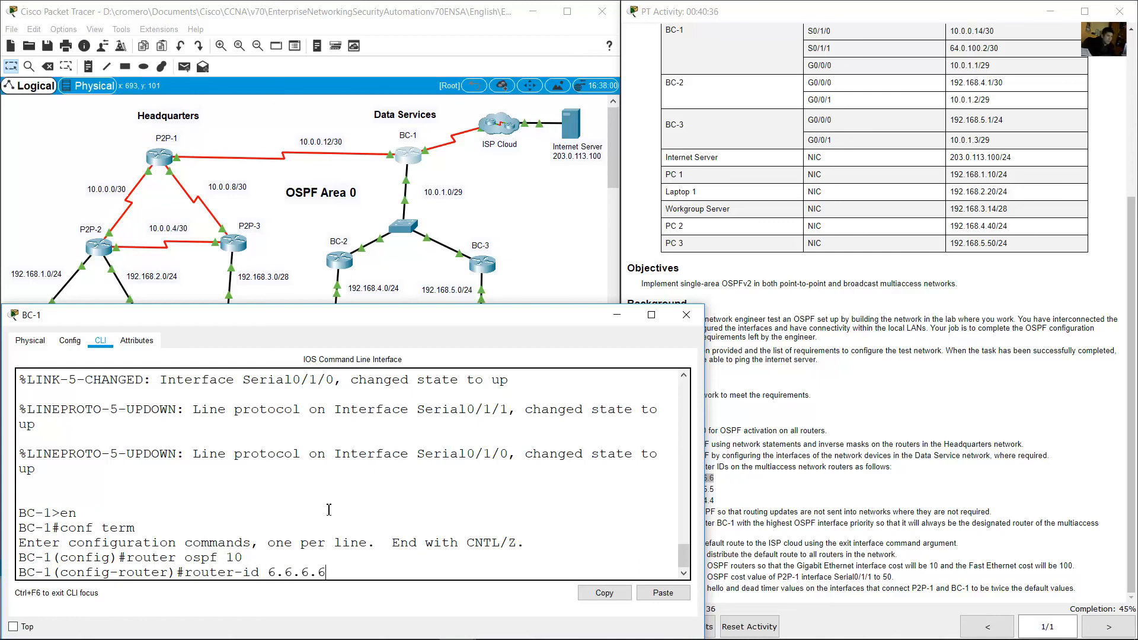
{"action": "key", "text": "Return"}
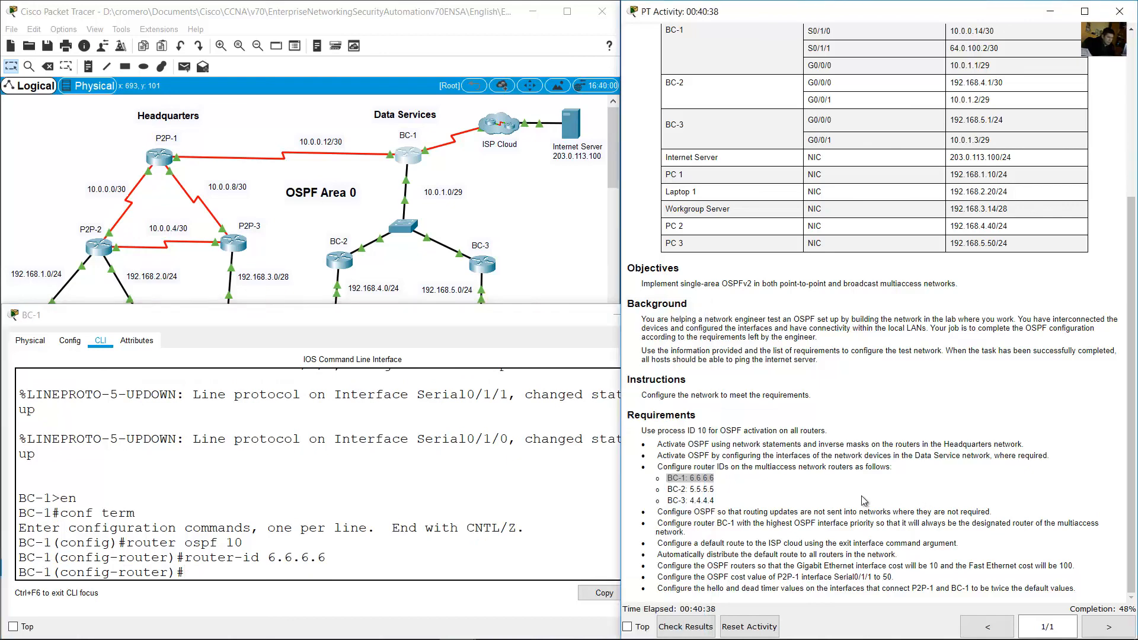
Step: Examine the requirement on suppressing unneeded routing updates and inspect BC-1's links to P2P-1, the switch and the ISP Cloud in the topology
{"action": "left_click", "coordinate": [919, 506]}
{"action": "left_click_drag", "start_coordinate": [663, 514], "coordinate": [989, 512]}
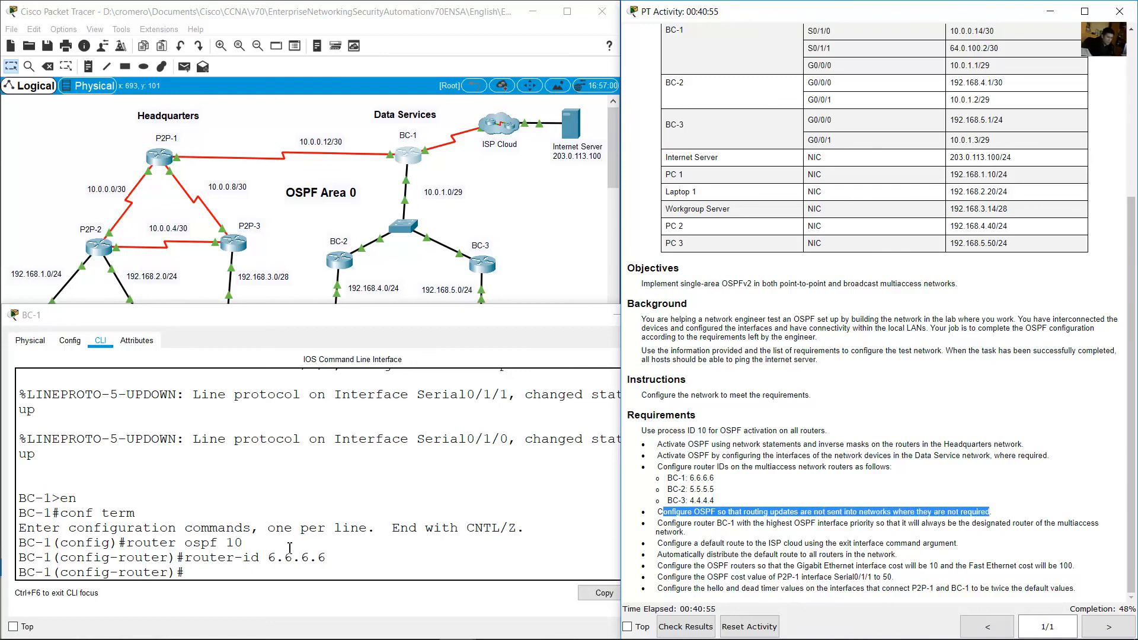
{"action": "left_click", "coordinate": [388, 262]}
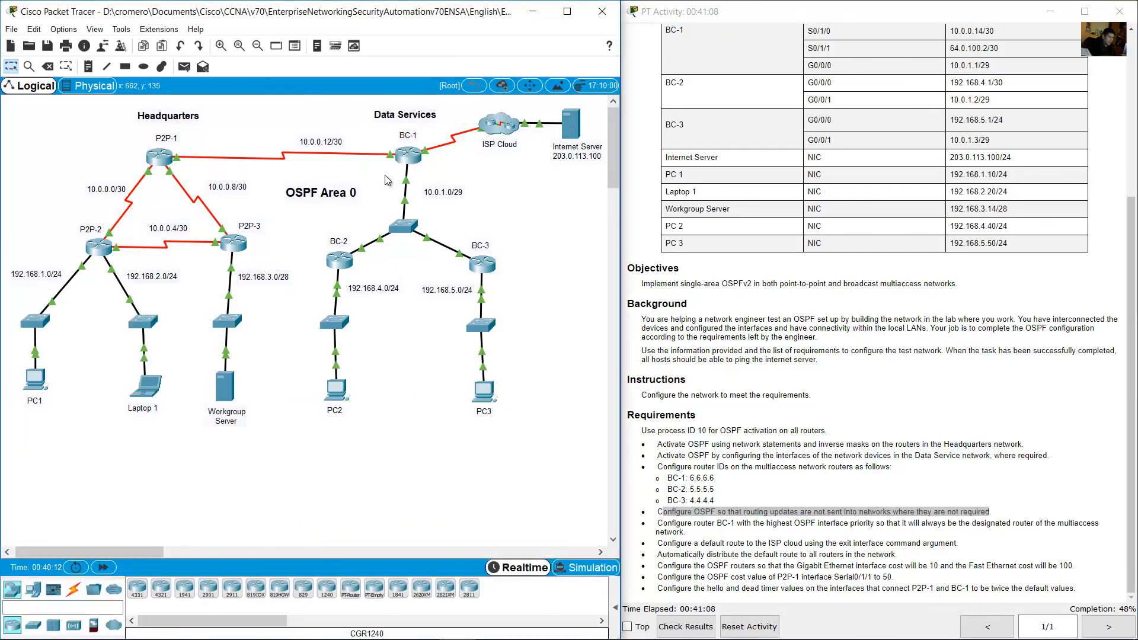
{"action": "mouse_move", "coordinate": [389, 156]}
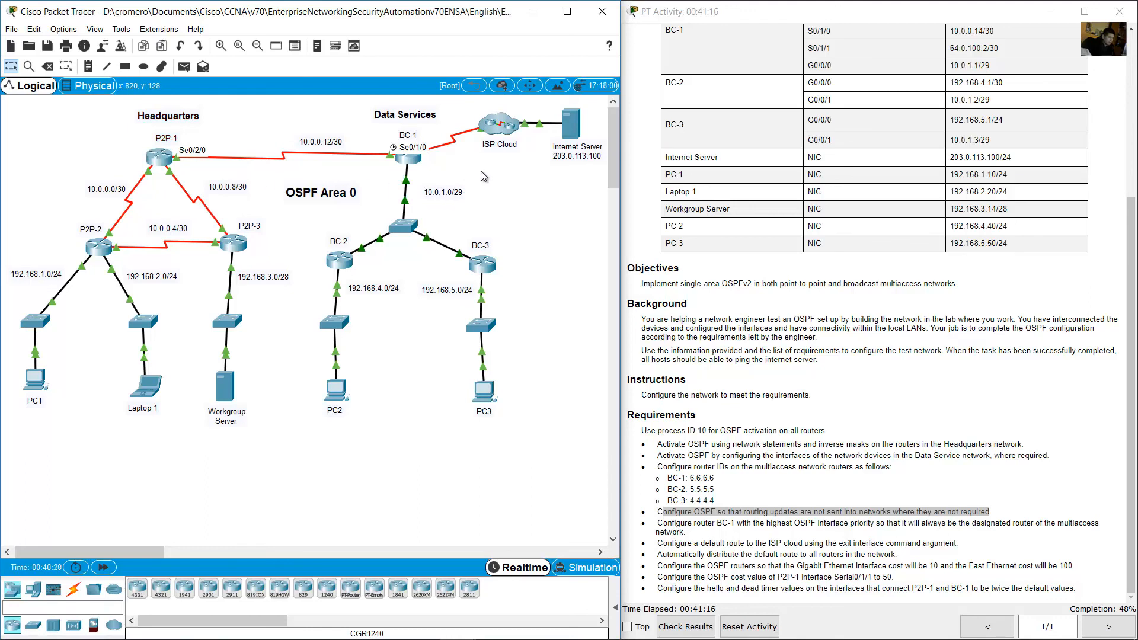
{"action": "mouse_move", "coordinate": [406, 184]}
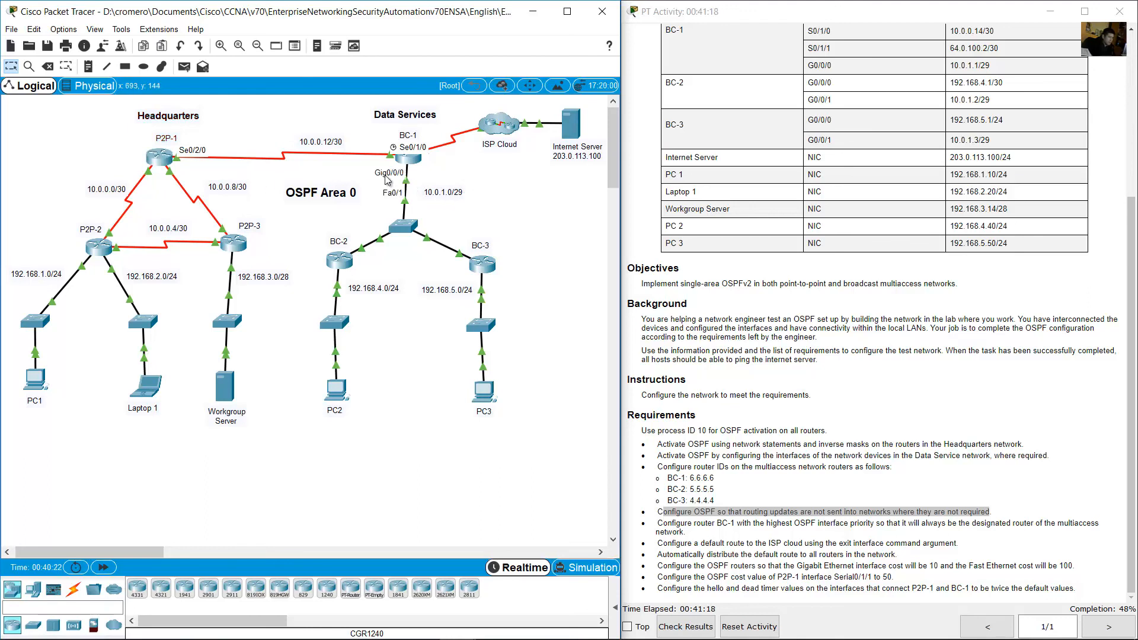
{"action": "left_click_drag", "start_coordinate": [423, 260], "coordinate": [310, 275]}
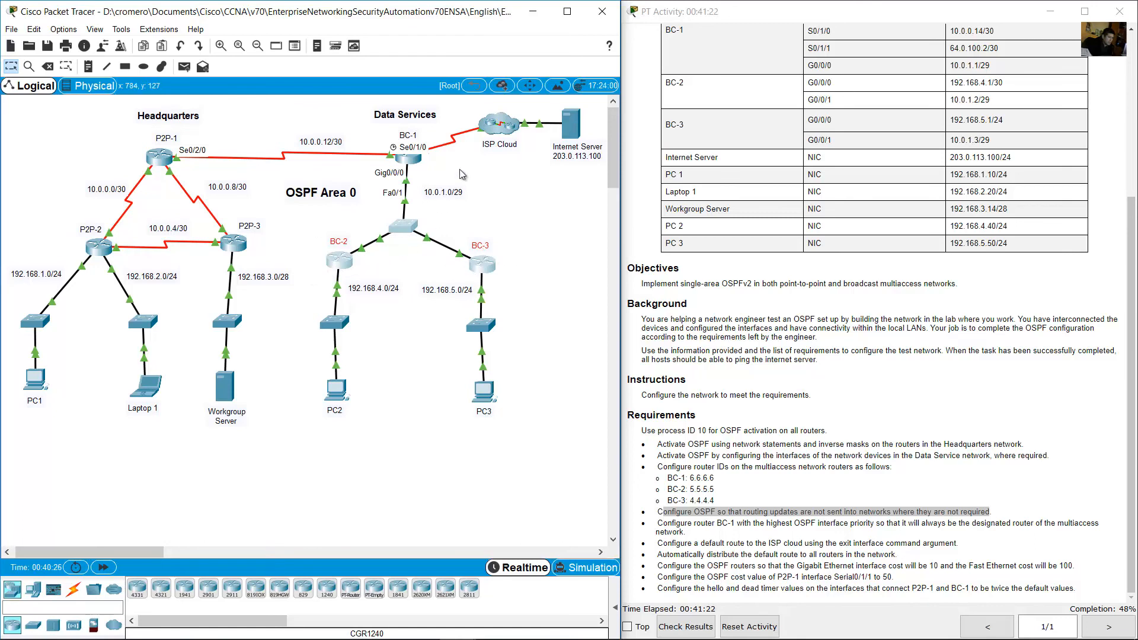
{"action": "left_click", "coordinate": [458, 168]}
{"action": "mouse_move", "coordinate": [431, 155]}
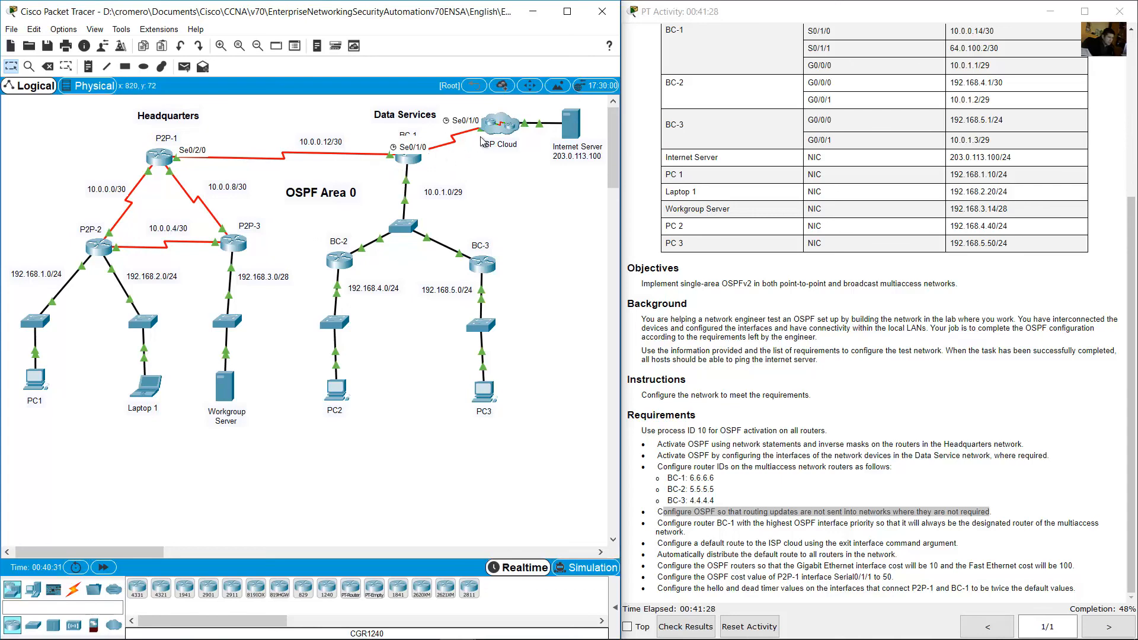
Step: Compare BC-1's interfaces in the addressing table with the topology to identify the one facing the ISP Cloud
{"action": "left_click", "coordinate": [774, 189]}
{"action": "scroll", "coordinate": [773, 189], "scroll_direction": "up", "scroll_amount": 3}
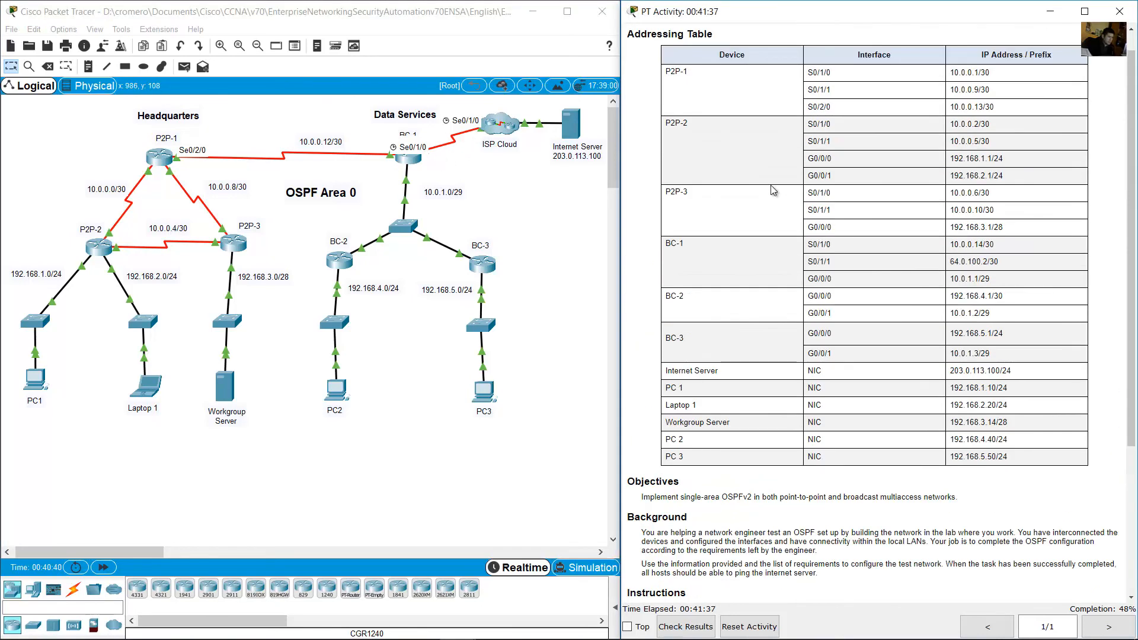
{"action": "scroll", "coordinate": [774, 189], "scroll_direction": "up", "scroll_amount": 1}
{"action": "left_click", "coordinate": [403, 133]}
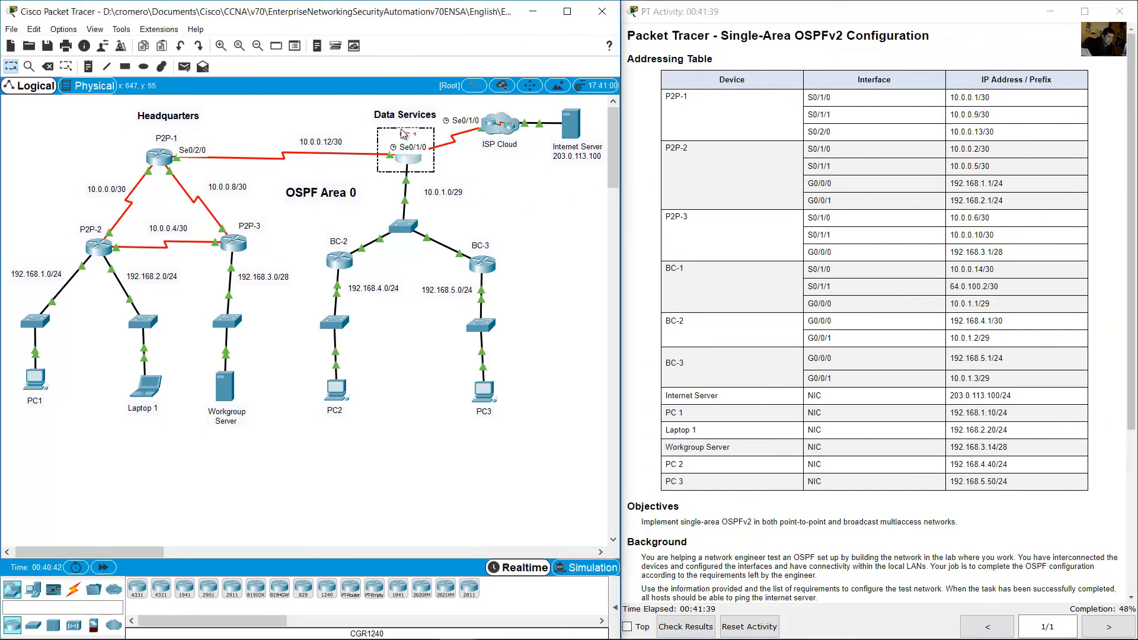
{"action": "left_click_drag", "start_coordinate": [666, 269], "coordinate": [793, 276]}
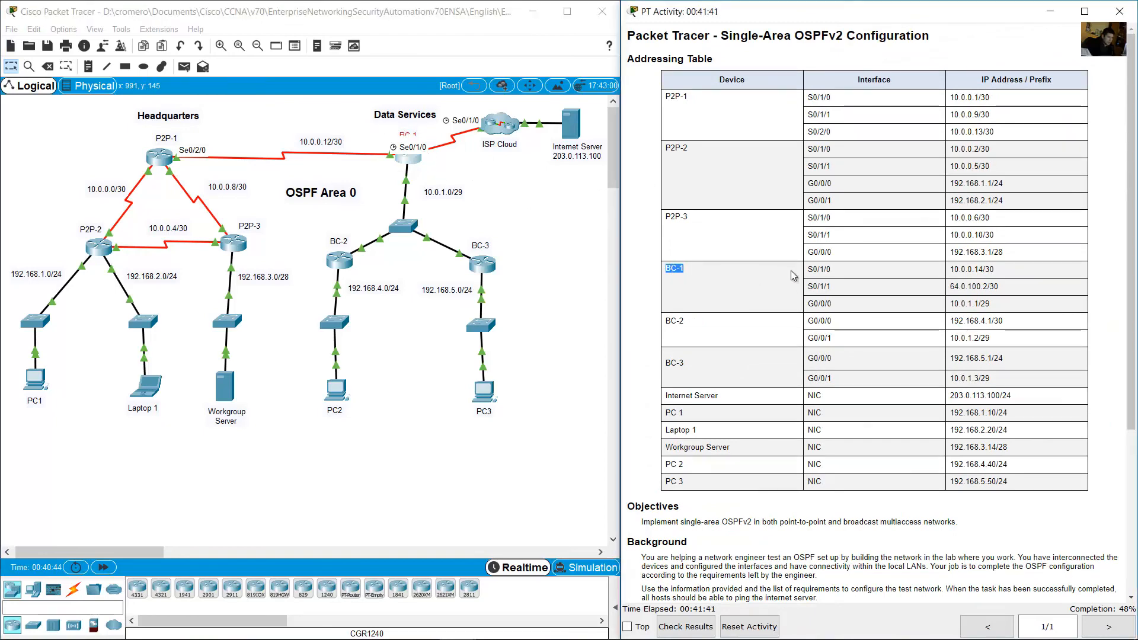
{"action": "left_click", "coordinate": [513, 169]}
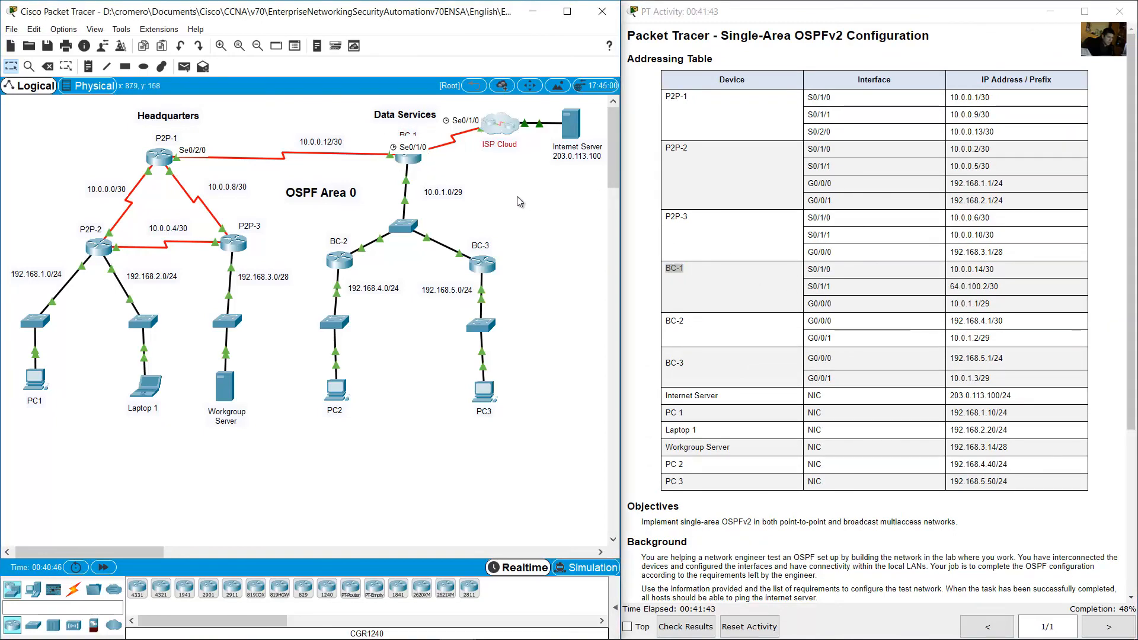
{"action": "left_click_drag", "start_coordinate": [808, 286], "coordinate": [832, 288]}
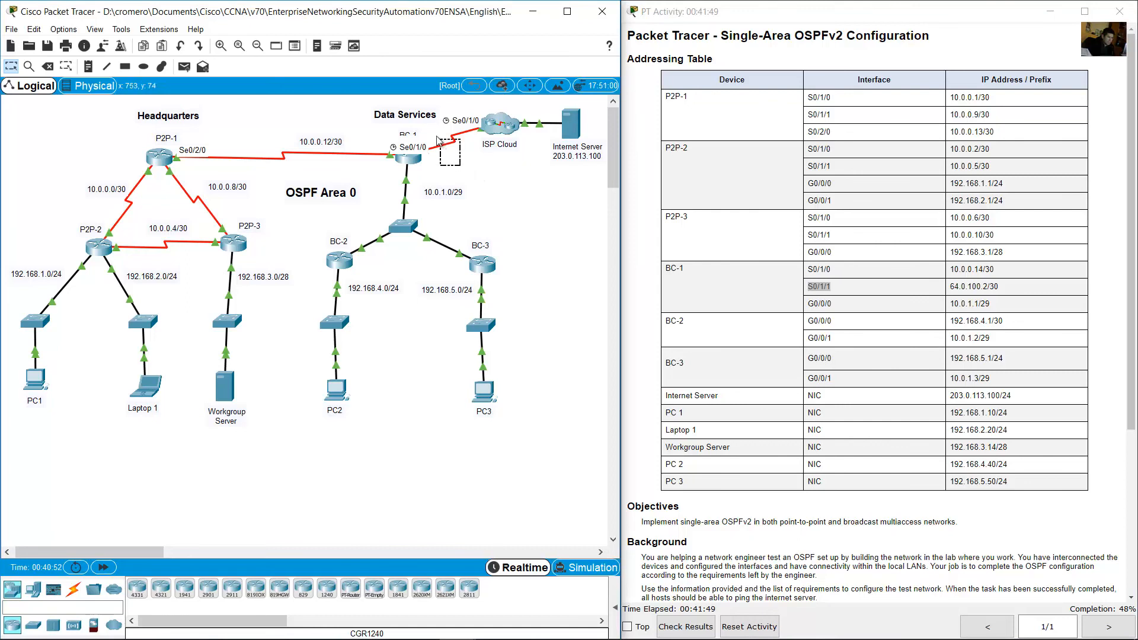
{"action": "left_click", "coordinate": [818, 287]}
{"action": "left_click_drag", "start_coordinate": [812, 287], "coordinate": [999, 287]}
{"action": "left_click", "coordinate": [515, 175]}
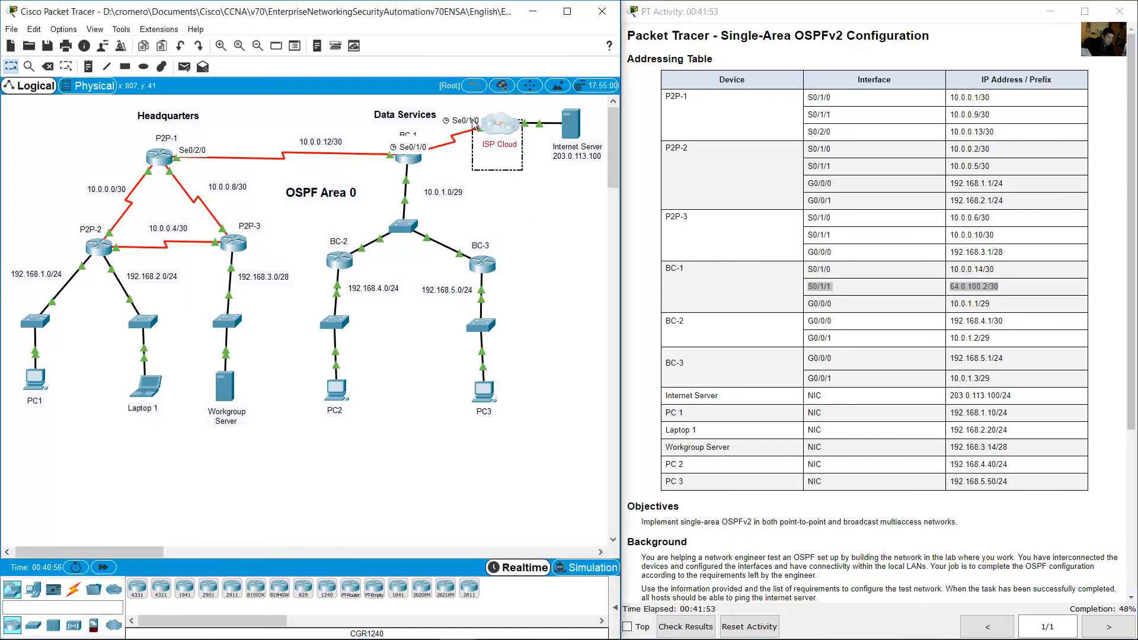
{"action": "left_click", "coordinate": [827, 282]}
{"action": "left_click_drag", "start_coordinate": [809, 290], "coordinate": [1011, 294]}
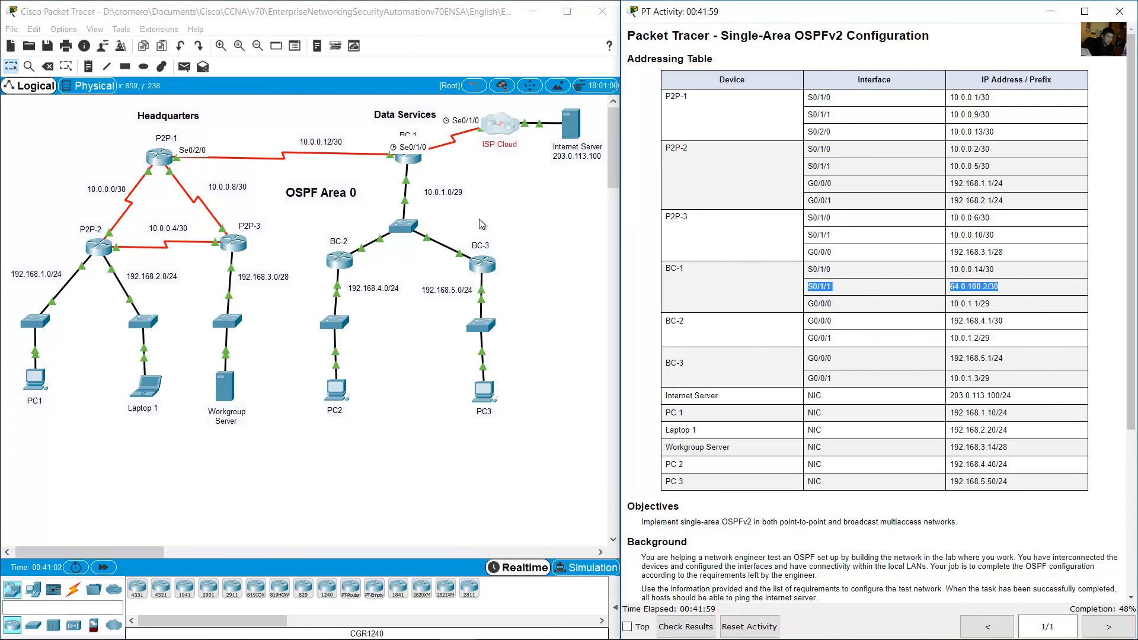
{"action": "left_click_drag", "start_coordinate": [808, 290], "coordinate": [848, 291]}
{"action": "left_click", "coordinate": [438, 164]}
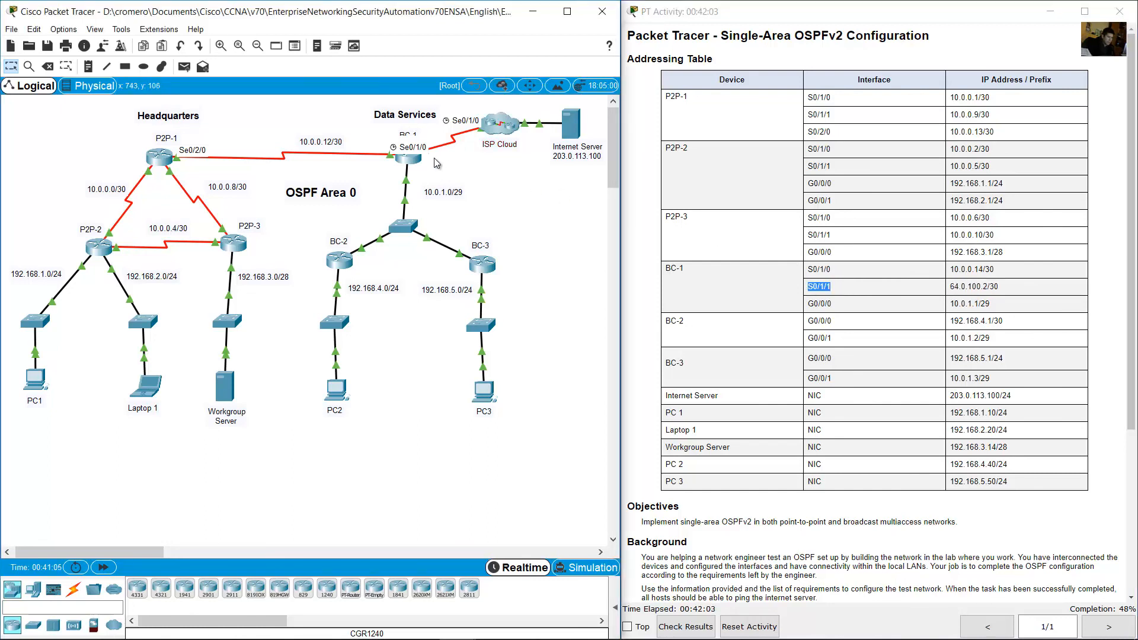
{"action": "left_click_drag", "start_coordinate": [487, 173], "coordinate": [440, 118]}
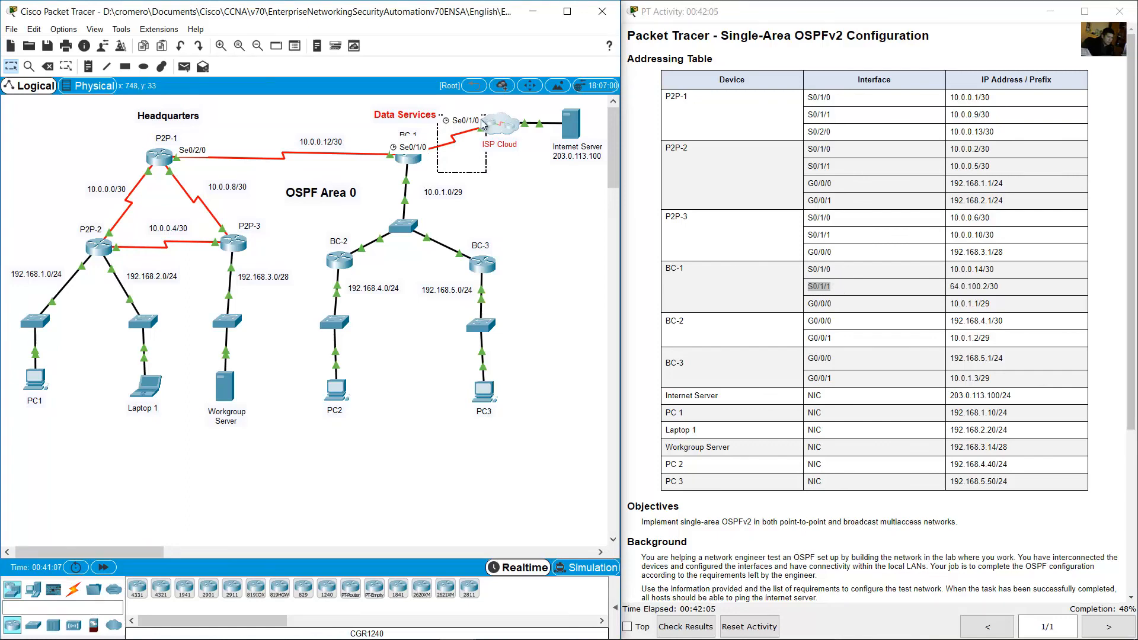
{"action": "left_click", "coordinate": [438, 166]}
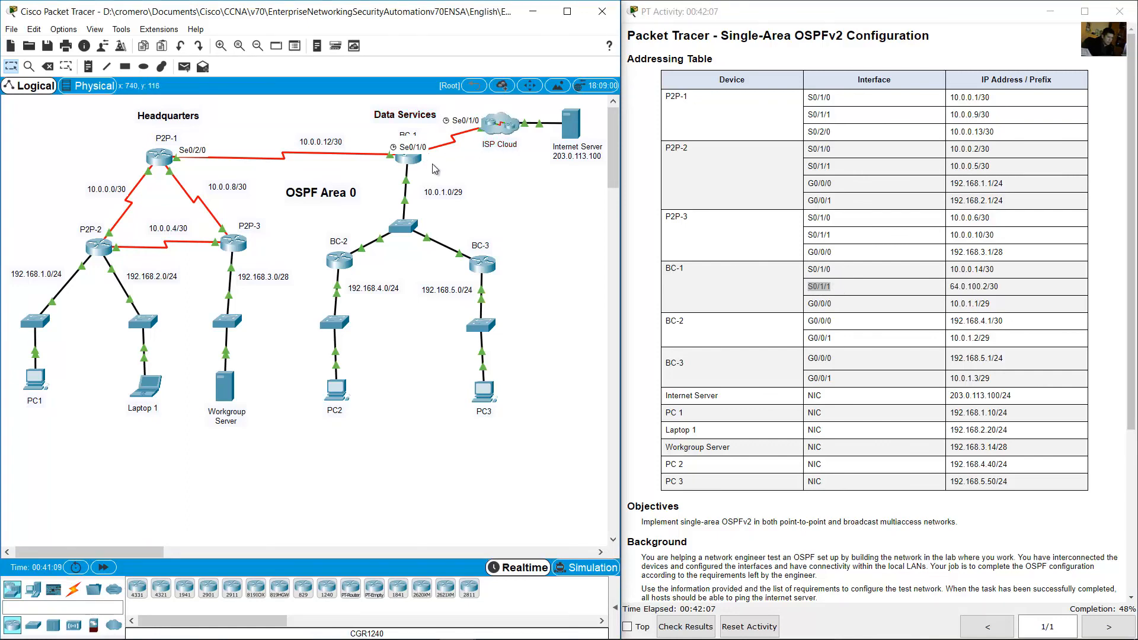
{"action": "scroll", "coordinate": [1089, 354], "scroll_direction": "down", "scroll_amount": 4}
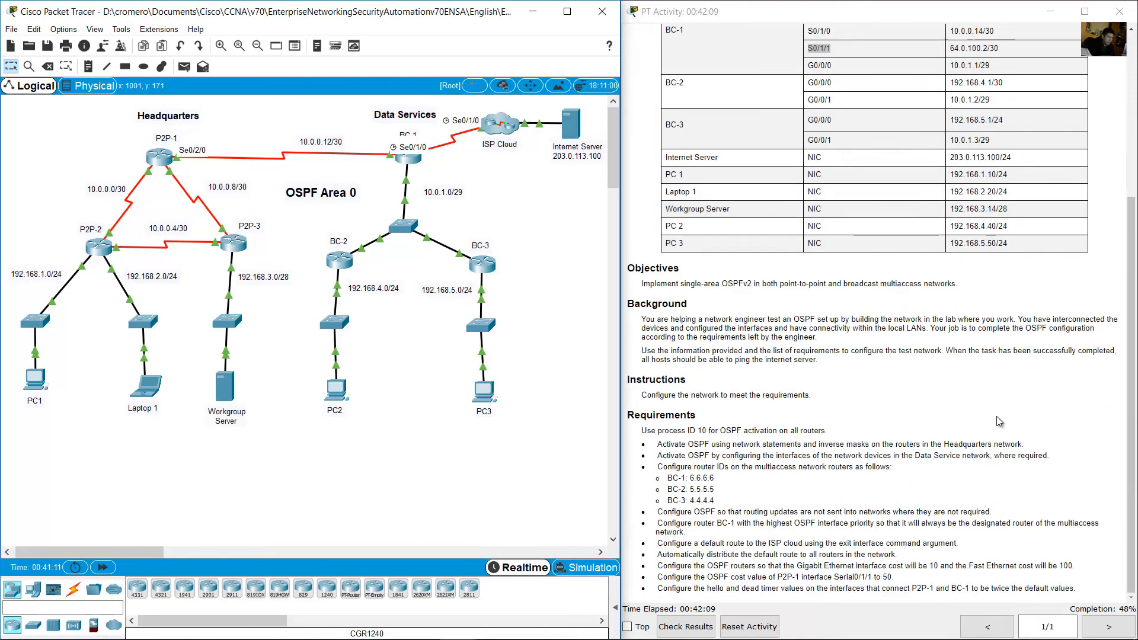
Step: Return to BC-1's command line and make interface s0/1/1 passive in OSPF
{"action": "left_click", "coordinate": [409, 158]}
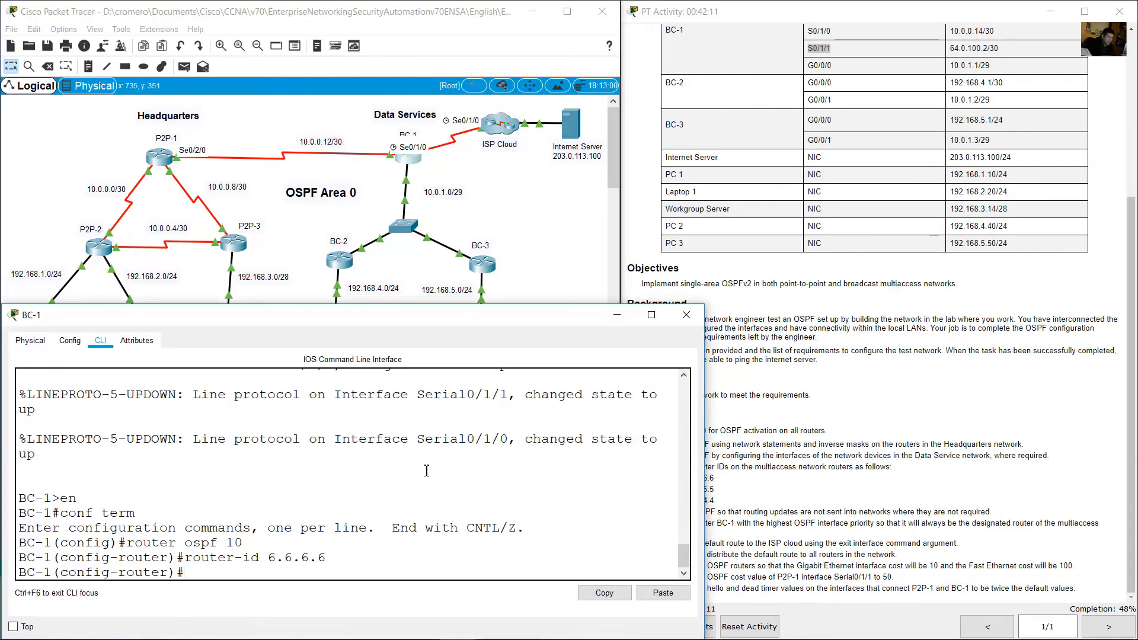
{"action": "type", "text": "passive-interface s"}
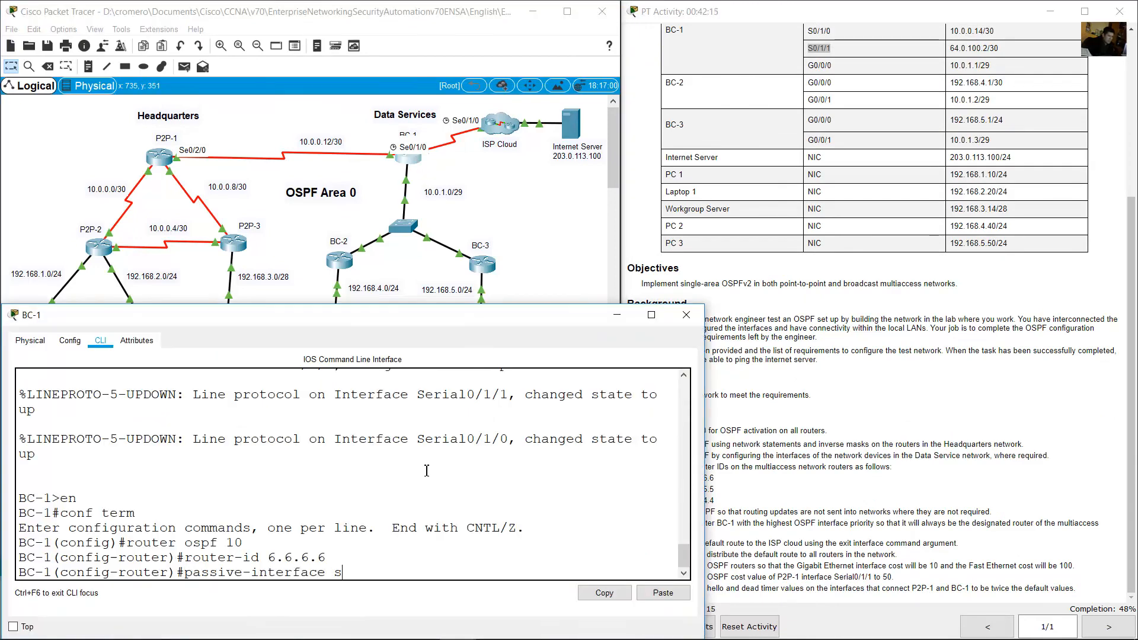
{"action": "type", "text": "0/1/1"}
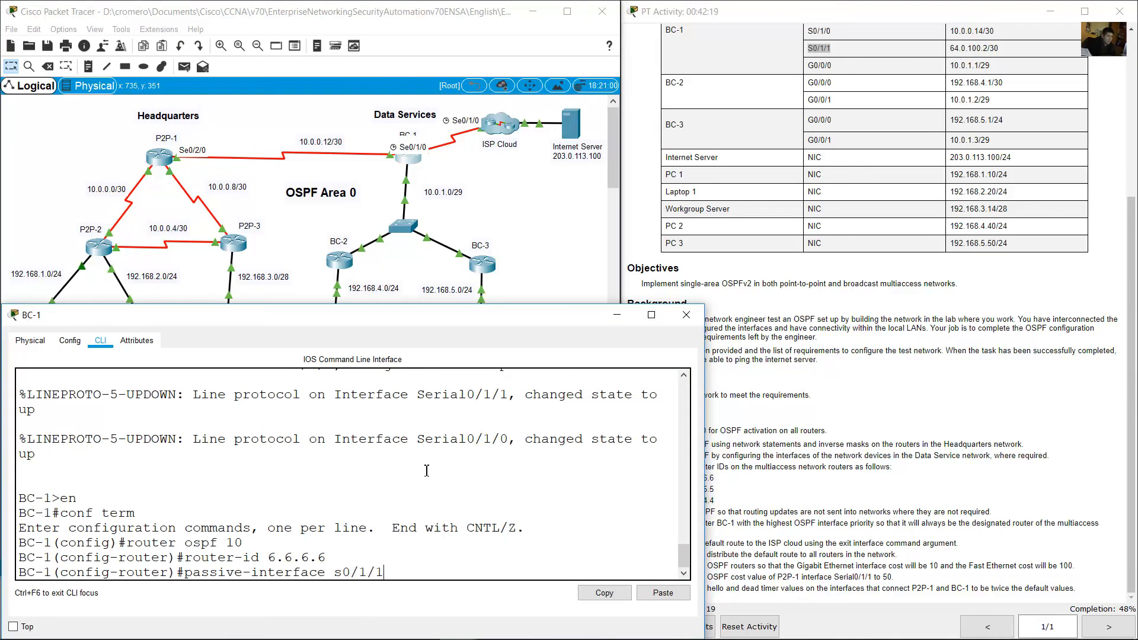
{"action": "key", "text": "Return"}
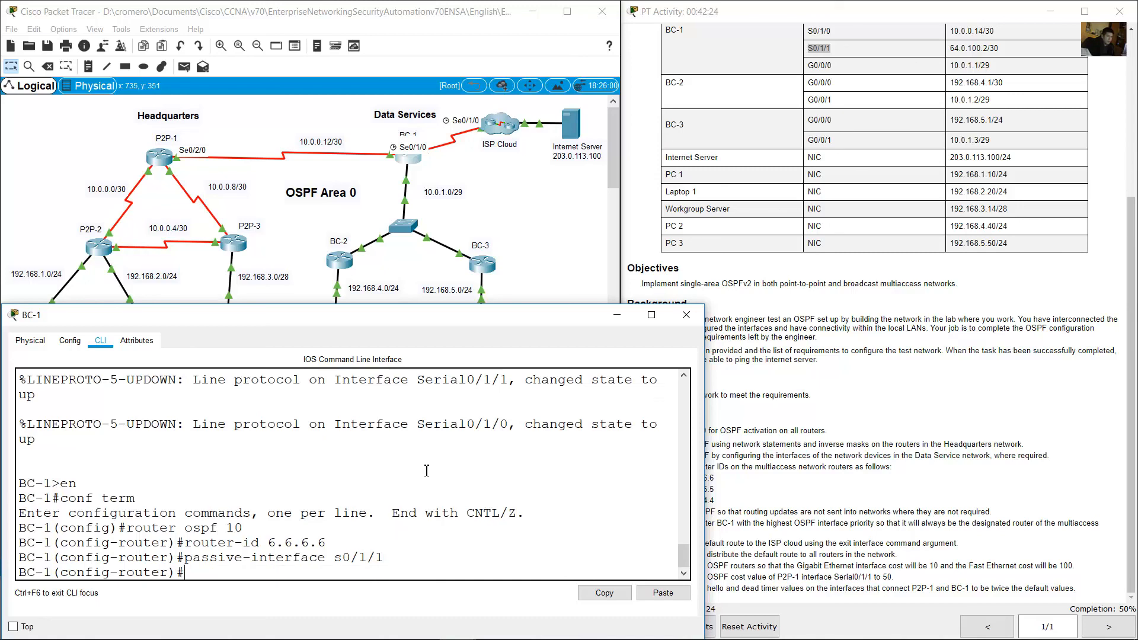
Step: Review the requirements for BC-1's OSPF interface priority and the default route to the ISP cloud
{"action": "left_click", "coordinate": [828, 542]}
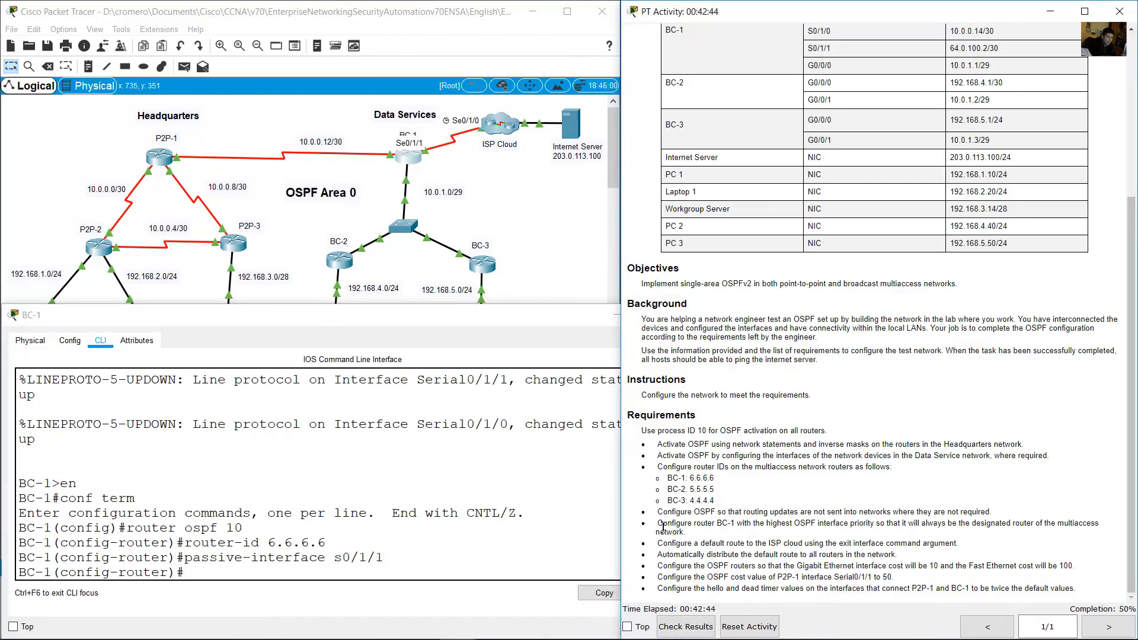
{"action": "left_click_drag", "start_coordinate": [657, 523], "coordinate": [879, 527]}
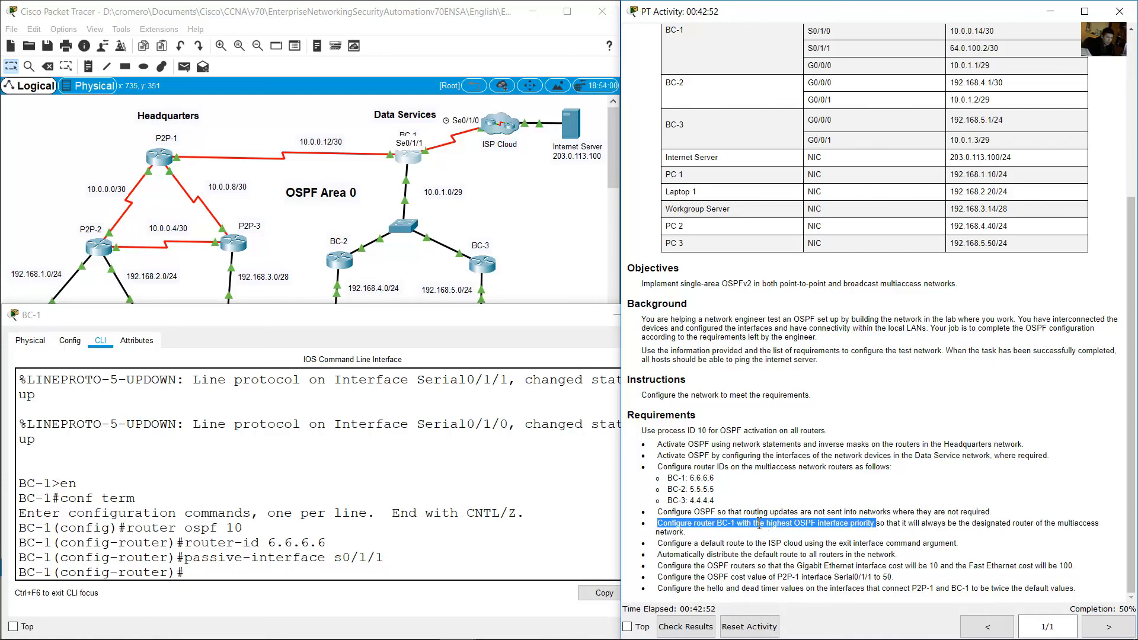
{"action": "left_click", "coordinate": [712, 542]}
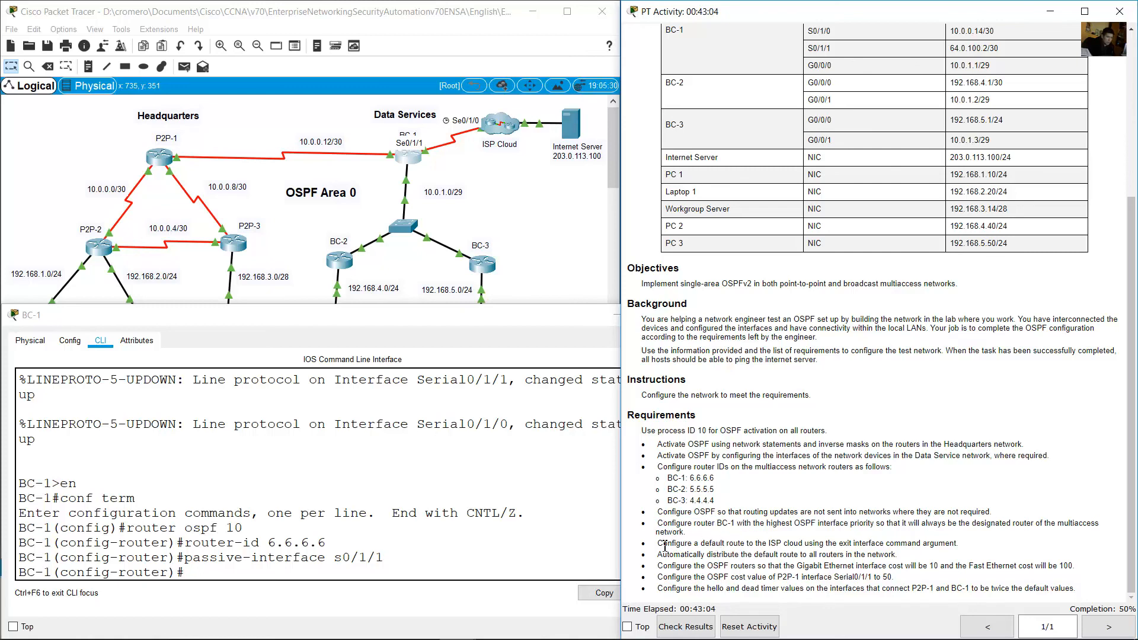
{"action": "left_click_drag", "start_coordinate": [665, 546], "coordinate": [886, 543]}
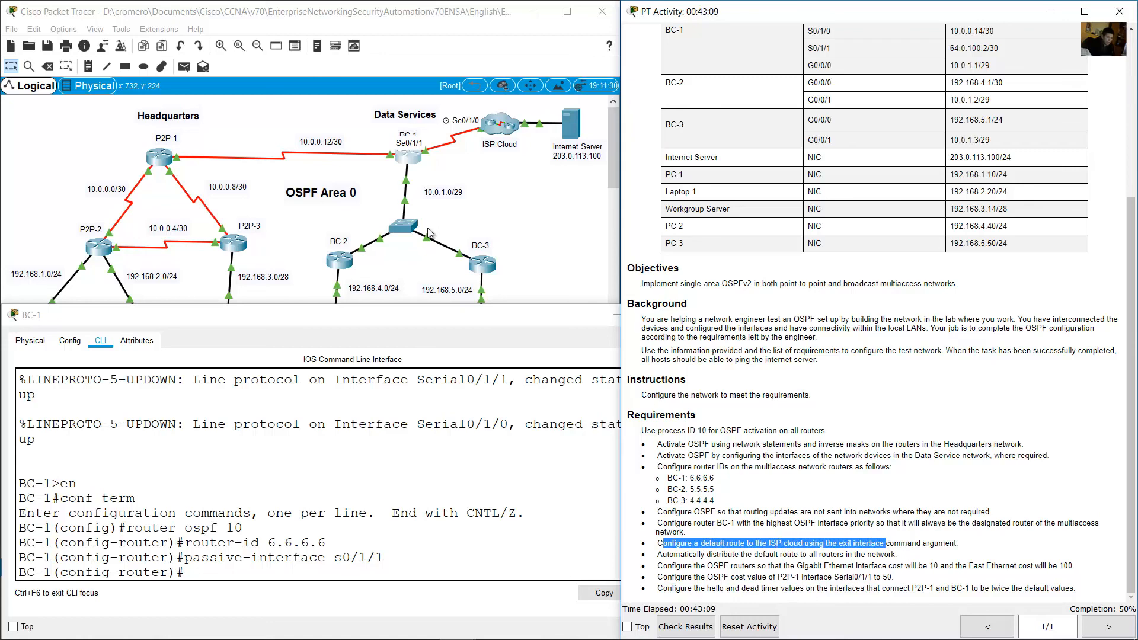
Step: Review the requirements for the default route to the ISP cloud and its automatic distribution to all routers
{"action": "left_click", "coordinate": [431, 175]}
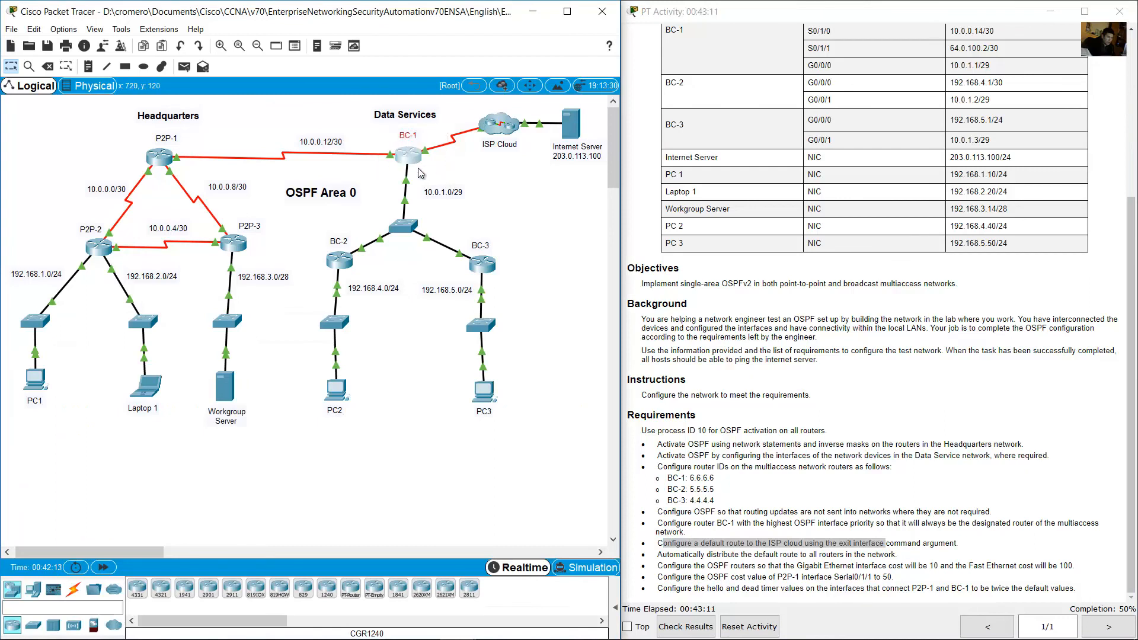
{"action": "left_click", "coordinate": [741, 554]}
{"action": "left_click_drag", "start_coordinate": [676, 543], "coordinate": [834, 541]}
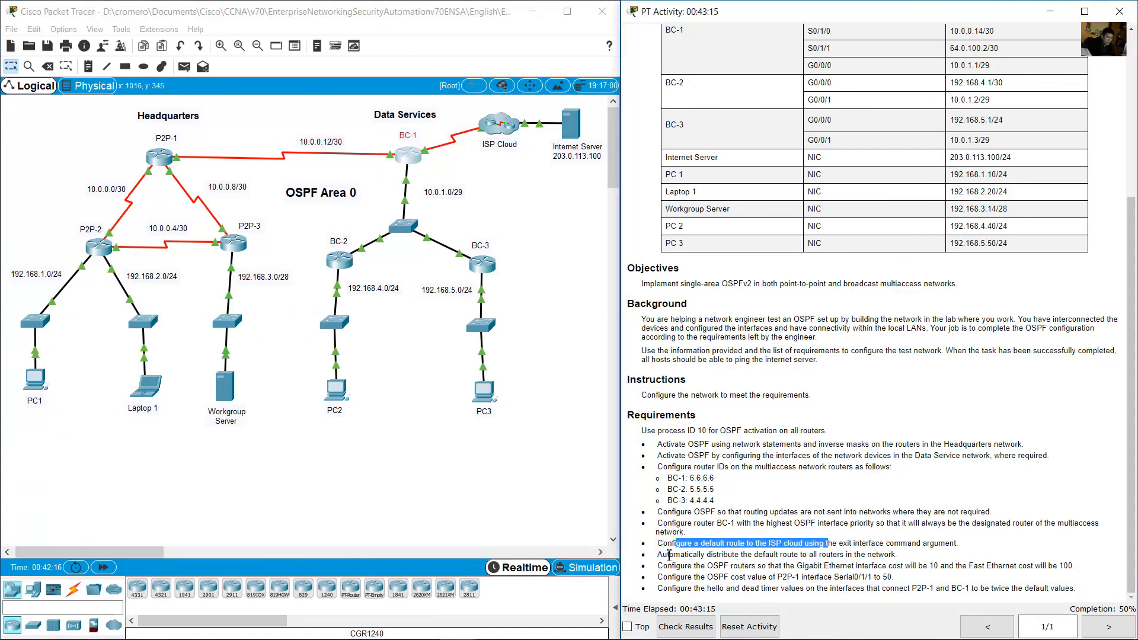
{"action": "left_click_drag", "start_coordinate": [668, 555], "coordinate": [896, 558]}
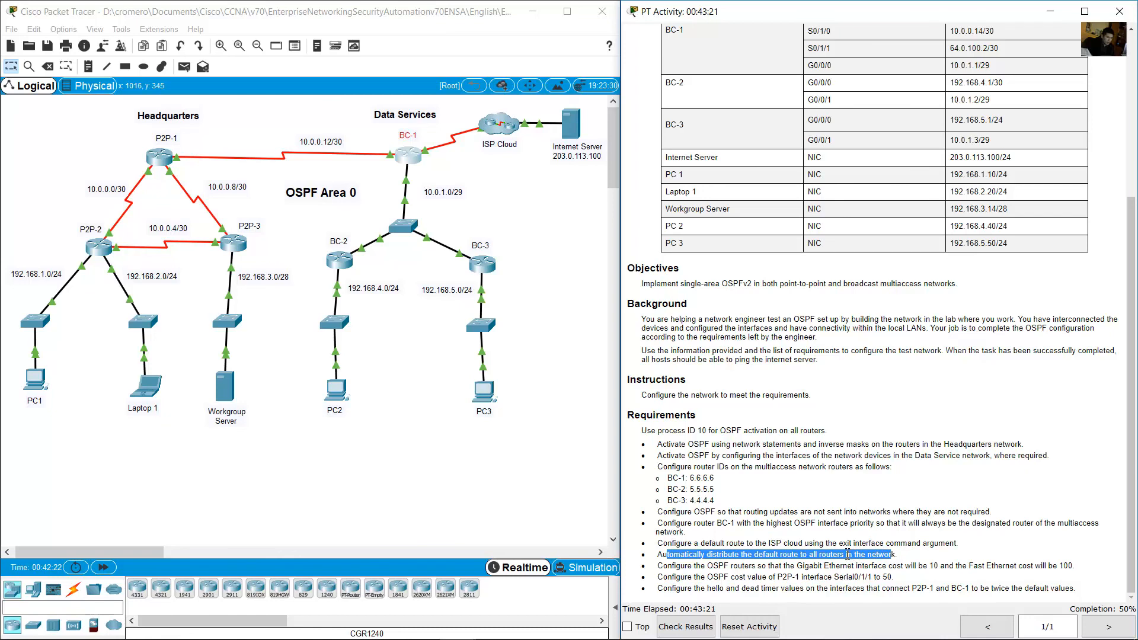
{"action": "left_click", "coordinate": [779, 547]}
{"action": "left_click_drag", "start_coordinate": [696, 543], "coordinate": [761, 541]}
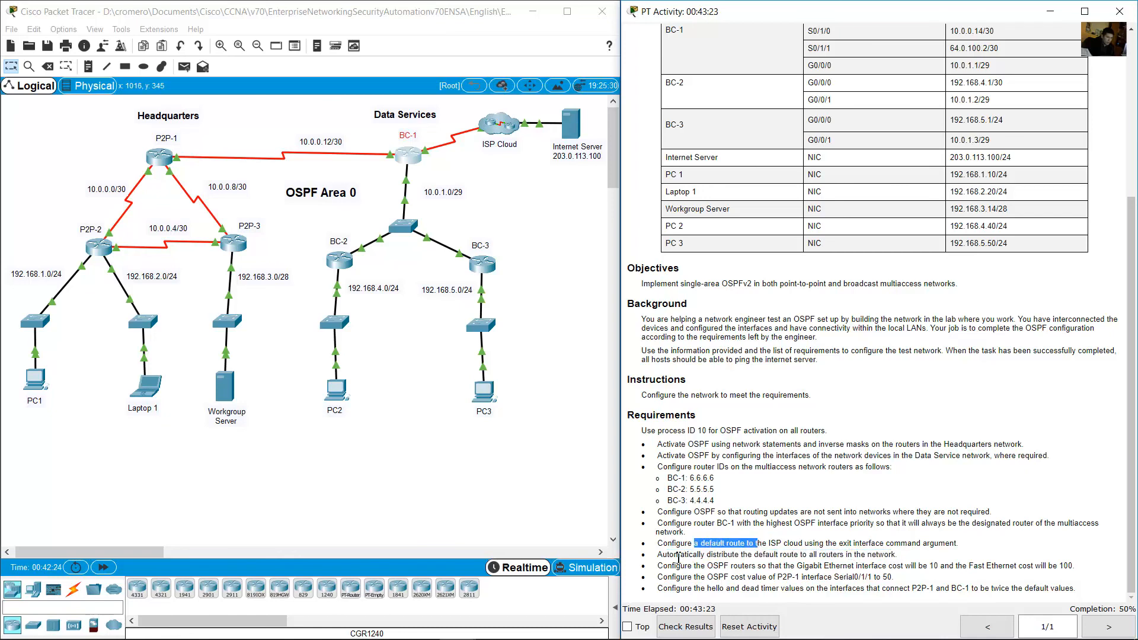
{"action": "left_click_drag", "start_coordinate": [662, 556], "coordinate": [888, 556]}
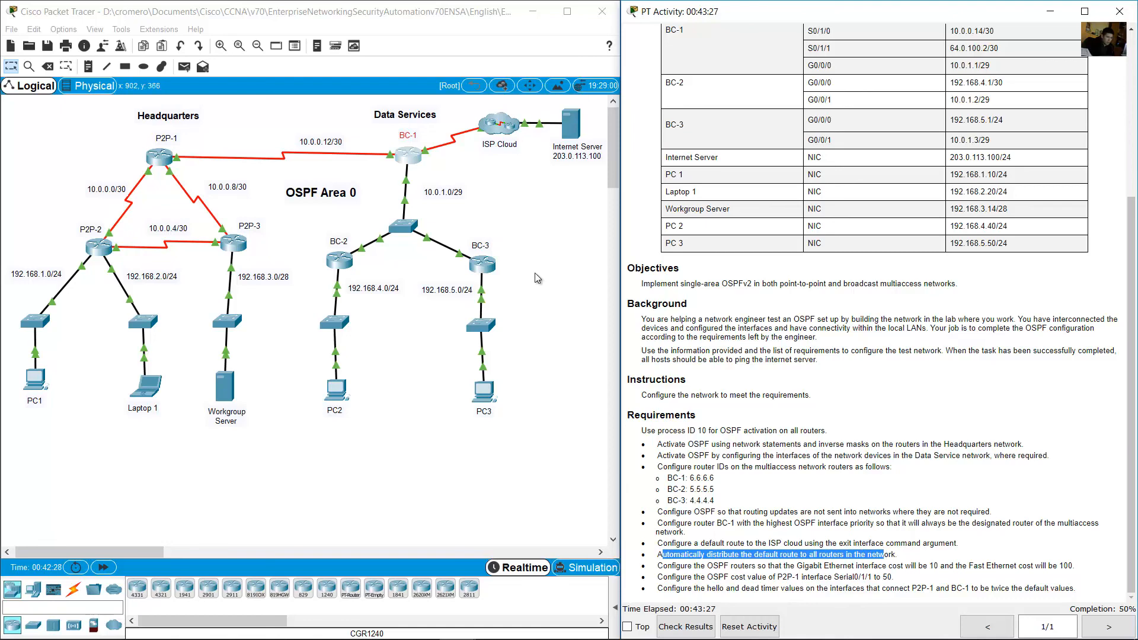
Step: Return to BC-1's command line and distribute the default route through OSPF with default-information originate
{"action": "left_click", "coordinate": [409, 157]}
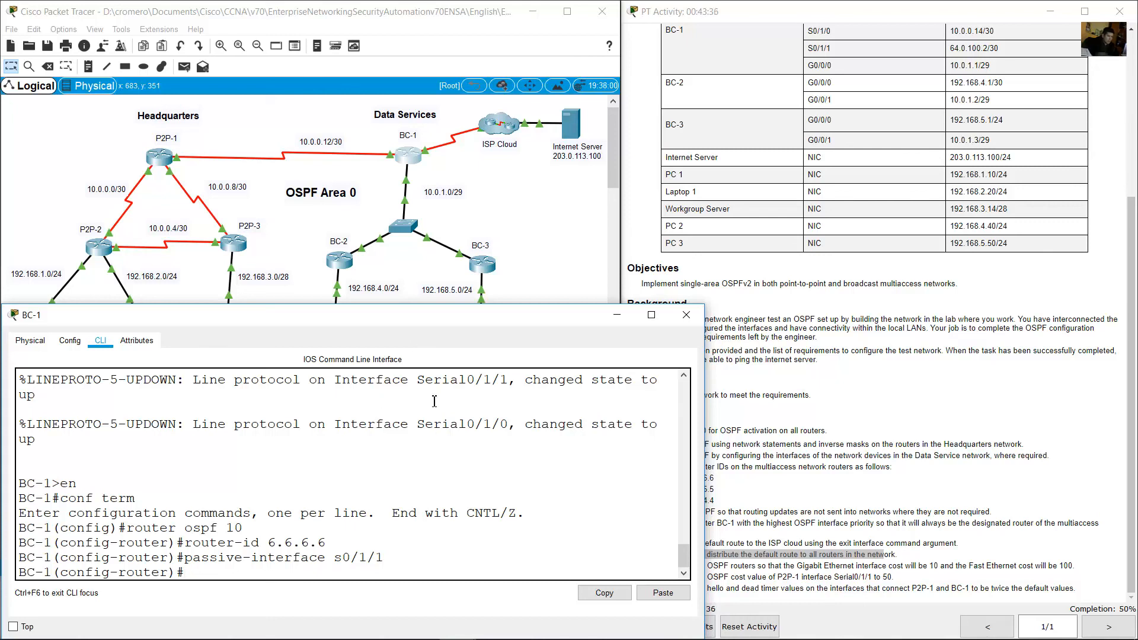
{"action": "type", "text": "efault-information ori"}
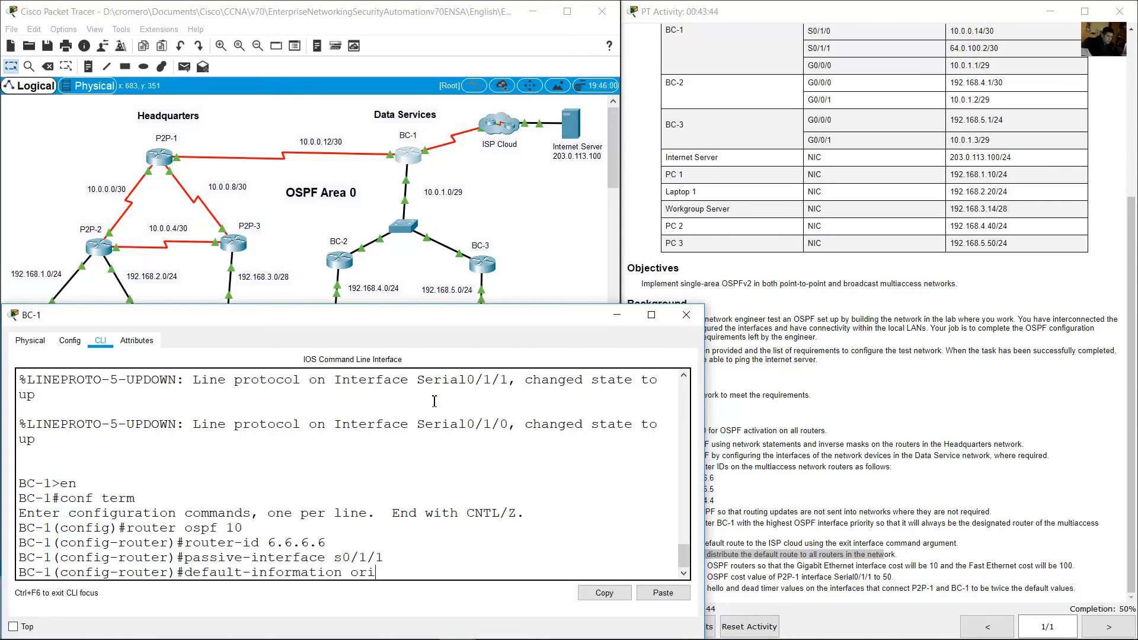
{"action": "type", "text": "ginate"}
{"action": "key", "text": "Return"}
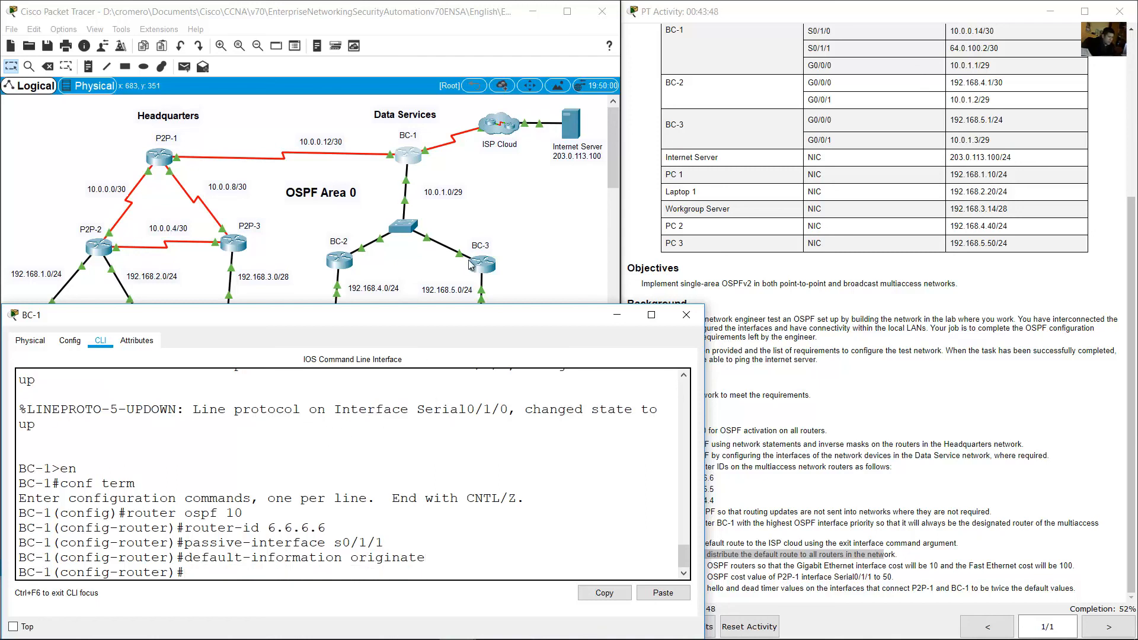
Step: Examine the default-information originate command and the topology routers that the default route has to reach from BC-1
{"action": "left_click_drag", "start_coordinate": [202, 557], "coordinate": [418, 557]}
{"action": "left_click", "coordinate": [461, 162]}
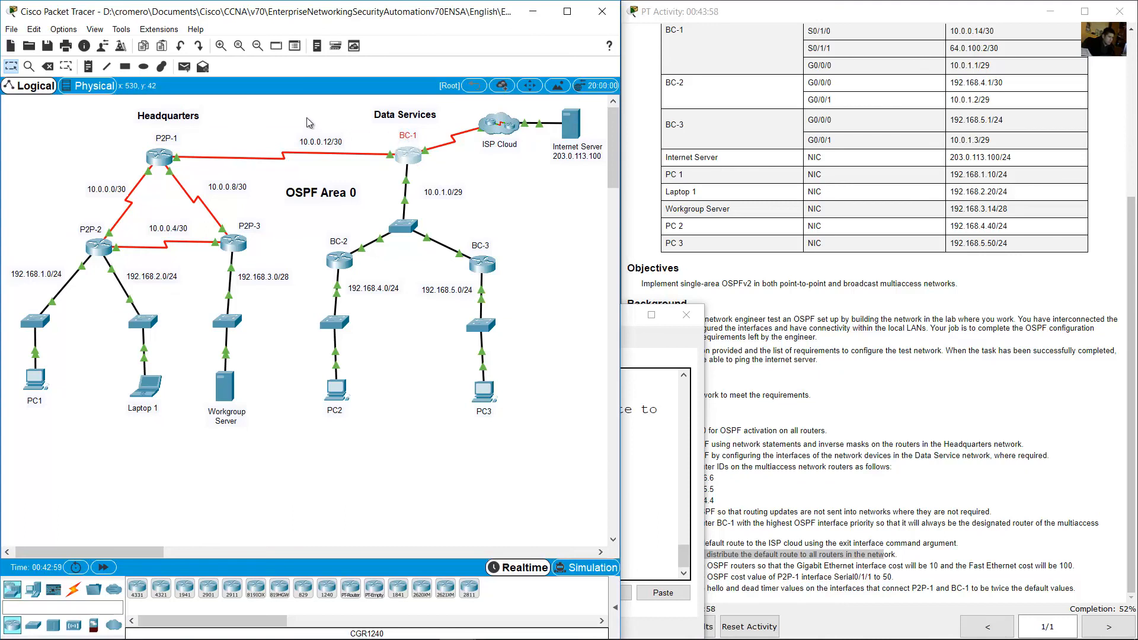
{"action": "mouse_move", "coordinate": [307, 117]}
{"action": "left_mouse_down"}
{"action": "mouse_move", "coordinate": [127, 210]}
{"action": "mouse_move", "coordinate": [87, 254]}
{"action": "left_mouse_up"}
{"action": "left_click_drag", "start_coordinate": [544, 220], "coordinate": [95, 140]}
{"action": "left_click", "coordinate": [468, 154]}
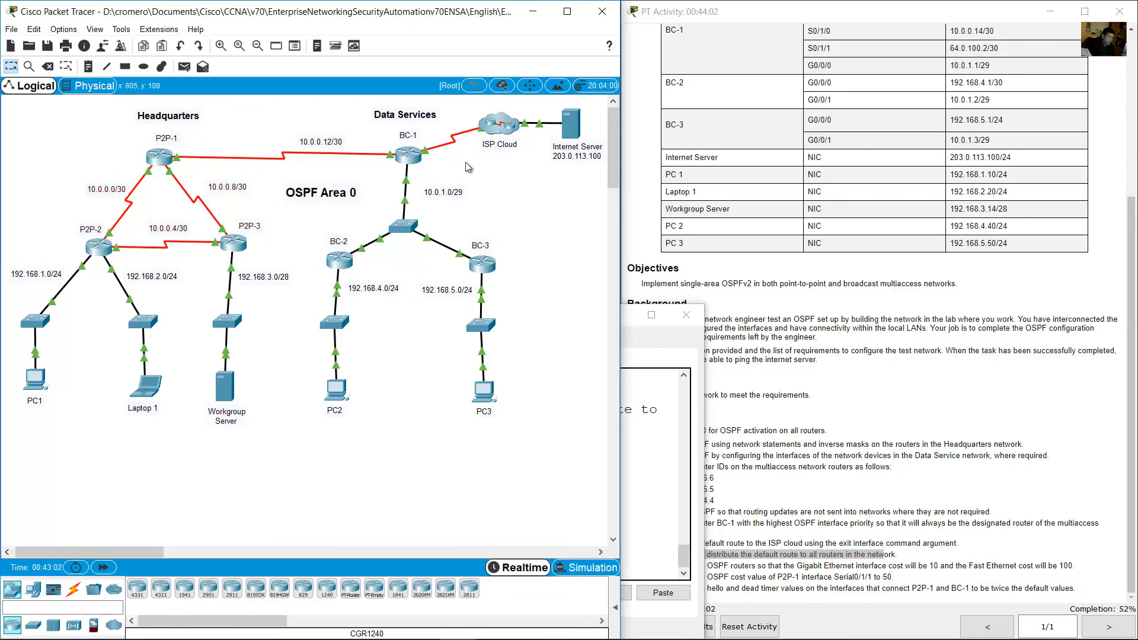
Step: Check the interface cost requirement and set BC-1's OSPF auto-cost reference bandwidth to 1000
{"action": "left_click", "coordinate": [896, 498]}
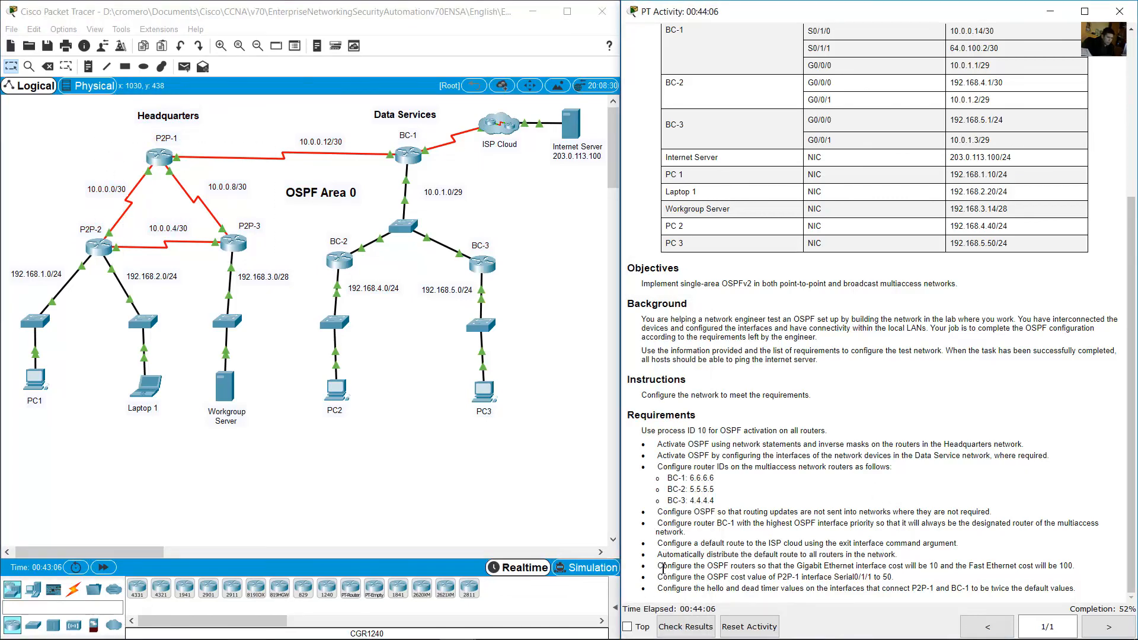
{"action": "left_click_drag", "start_coordinate": [663, 567], "coordinate": [1065, 567]}
{"action": "left_click", "coordinate": [408, 156]}
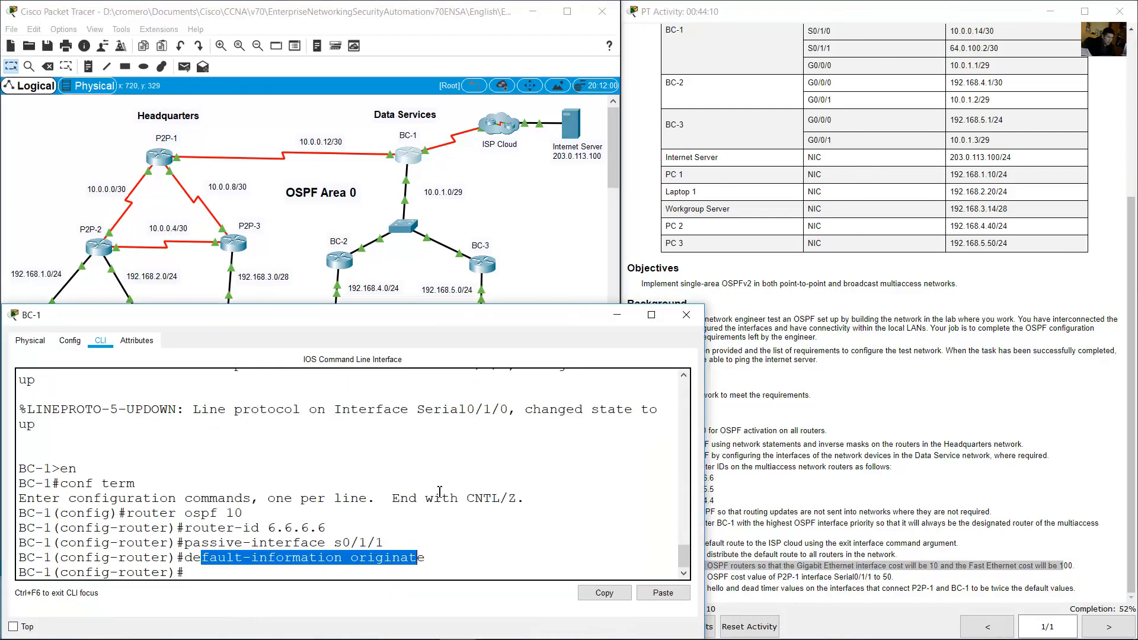
{"action": "left_click", "coordinate": [411, 579]}
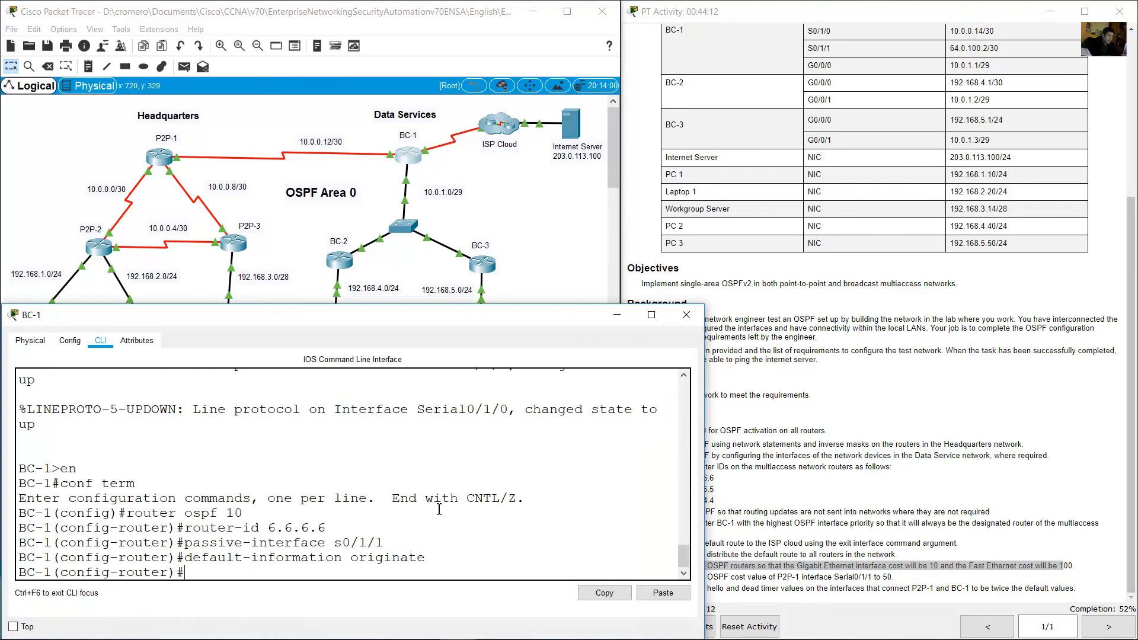
{"action": "type", "text": "auto-cost reference"}
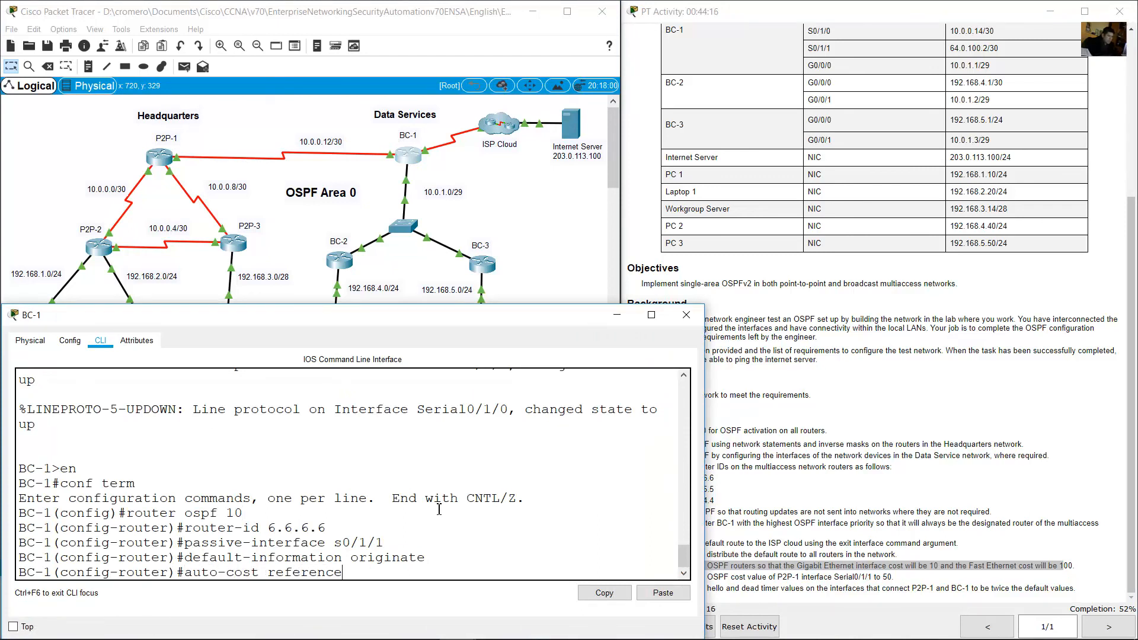
{"action": "type", "text": "-bandwidth 1000"}
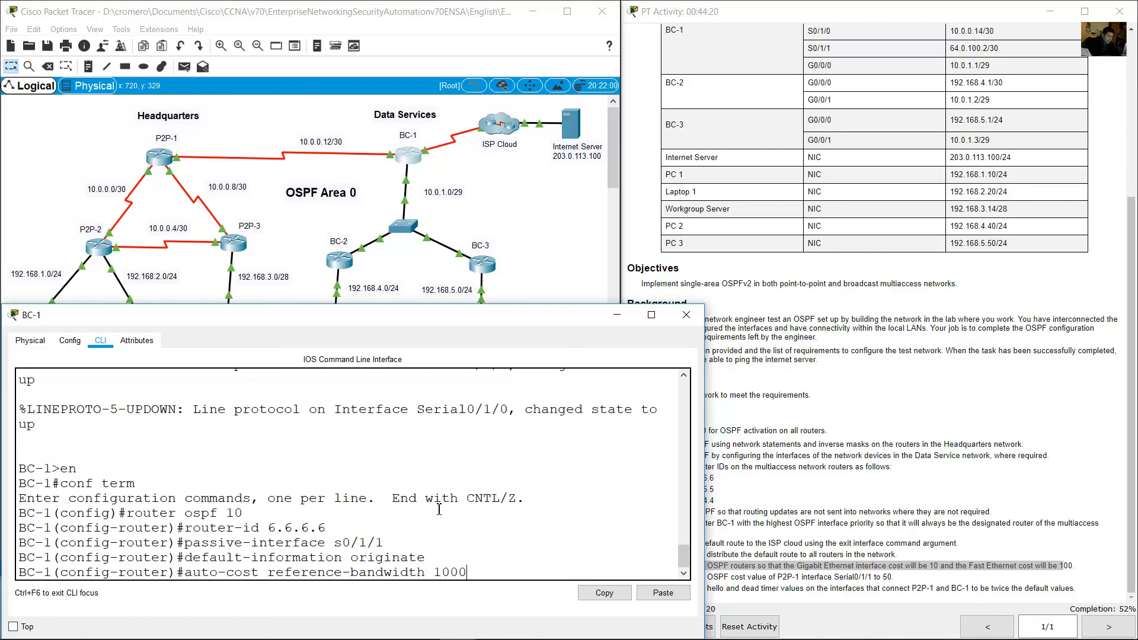
{"action": "key", "text": "Return"}
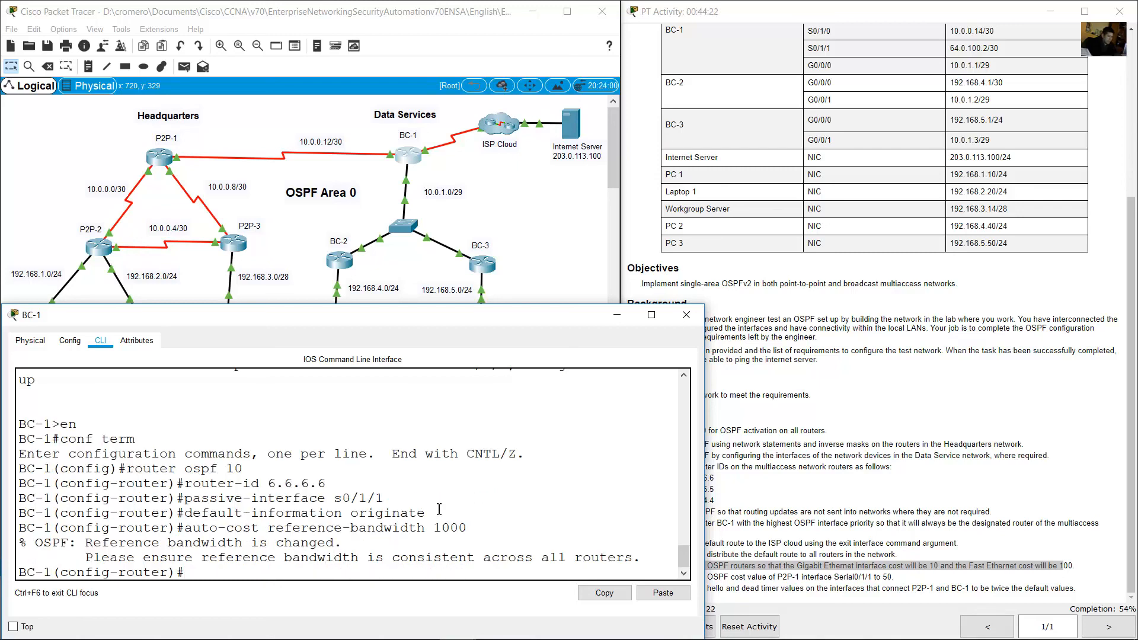
Step: Read the router's response about the reference bandwidth and review the auto-cost command that was entered
{"action": "left_click_drag", "start_coordinate": [19, 542], "coordinate": [639, 560]}
{"action": "left_click_drag", "start_coordinate": [90, 563], "coordinate": [634, 557]}
{"action": "left_click", "coordinate": [504, 572]}
{"action": "left_click_drag", "start_coordinate": [189, 527], "coordinate": [537, 528]}
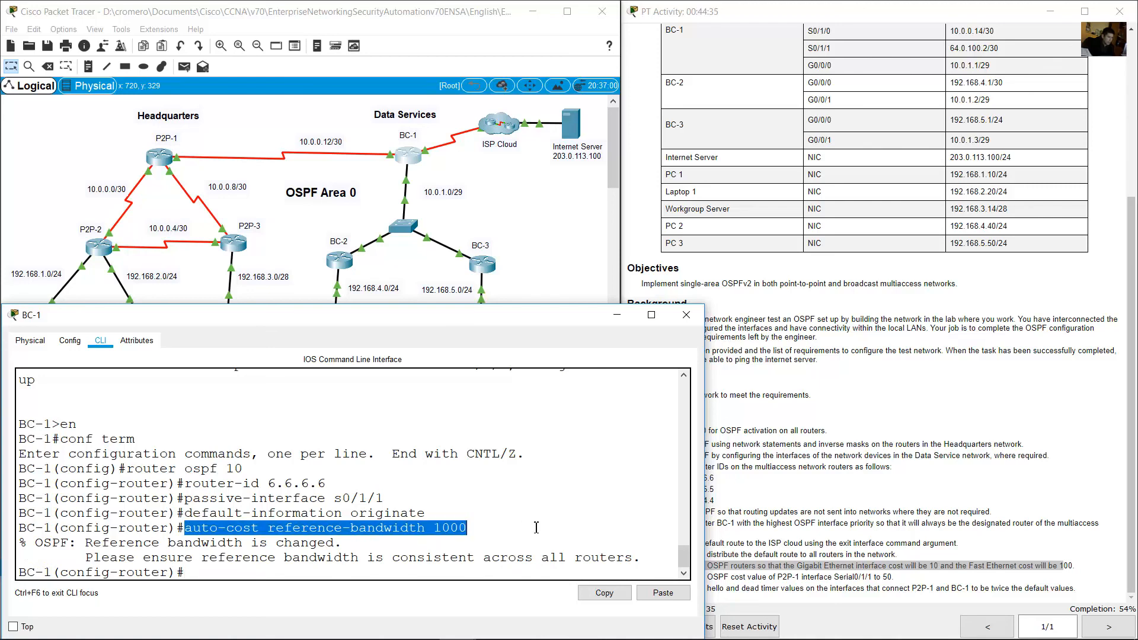
{"action": "left_click", "coordinate": [1001, 550]}
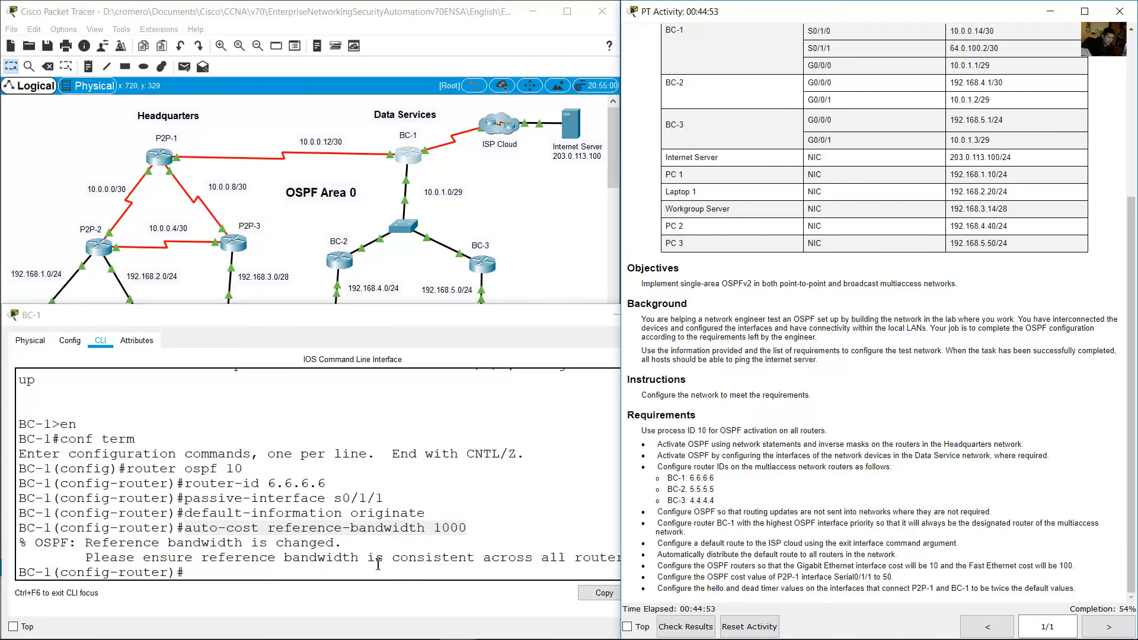
Step: Leave OSPF router configuration on BC-1 and return to global configuration mode
{"action": "left_click", "coordinate": [378, 564]}
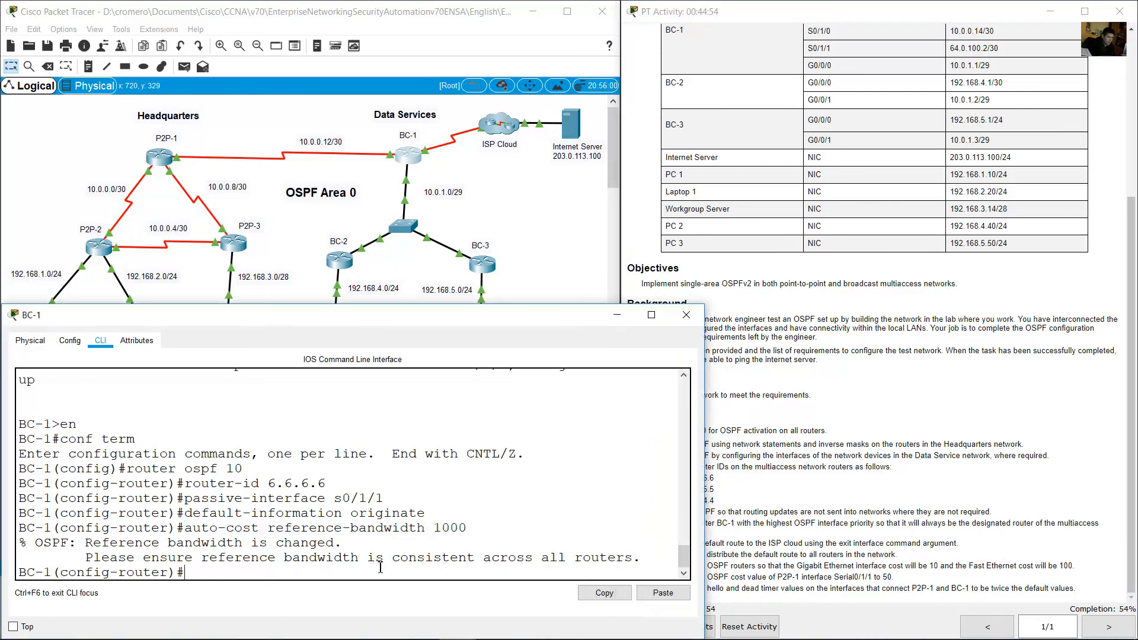
{"action": "type", "text": "exit"}
{"action": "key", "text": "Return"}
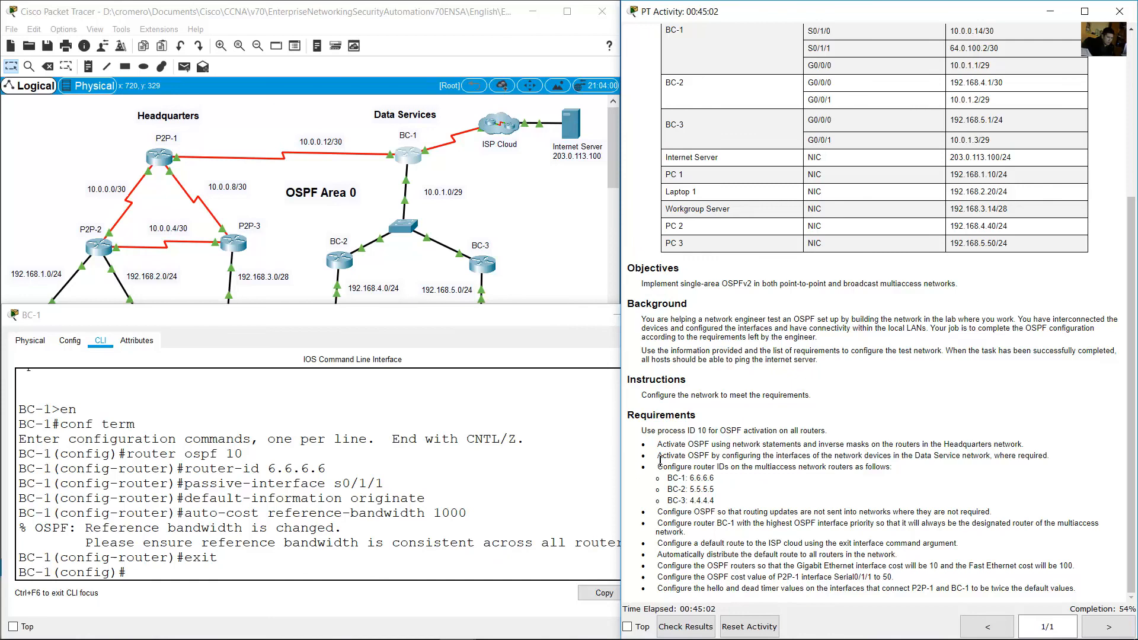
Step: Review the requirement to activate OSPF on the Data Service network's interfaces and locate its routers in the topology
{"action": "left_click_drag", "start_coordinate": [658, 457], "coordinate": [986, 455]}
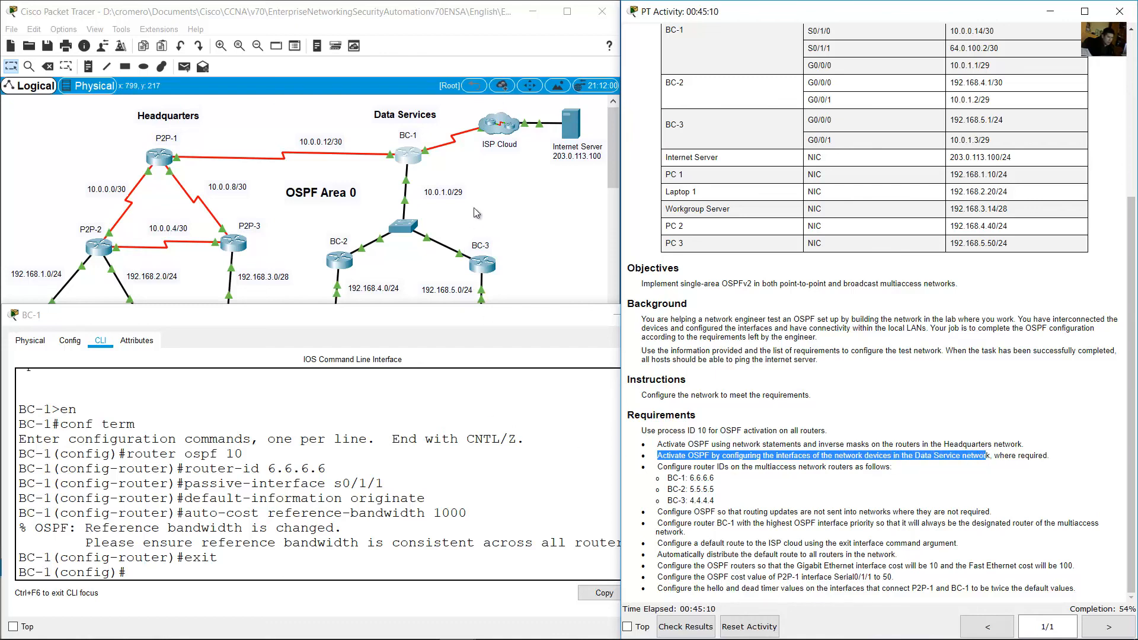
{"action": "left_click", "coordinate": [541, 257]}
{"action": "left_click_drag", "start_coordinate": [525, 310], "coordinate": [332, 145]}
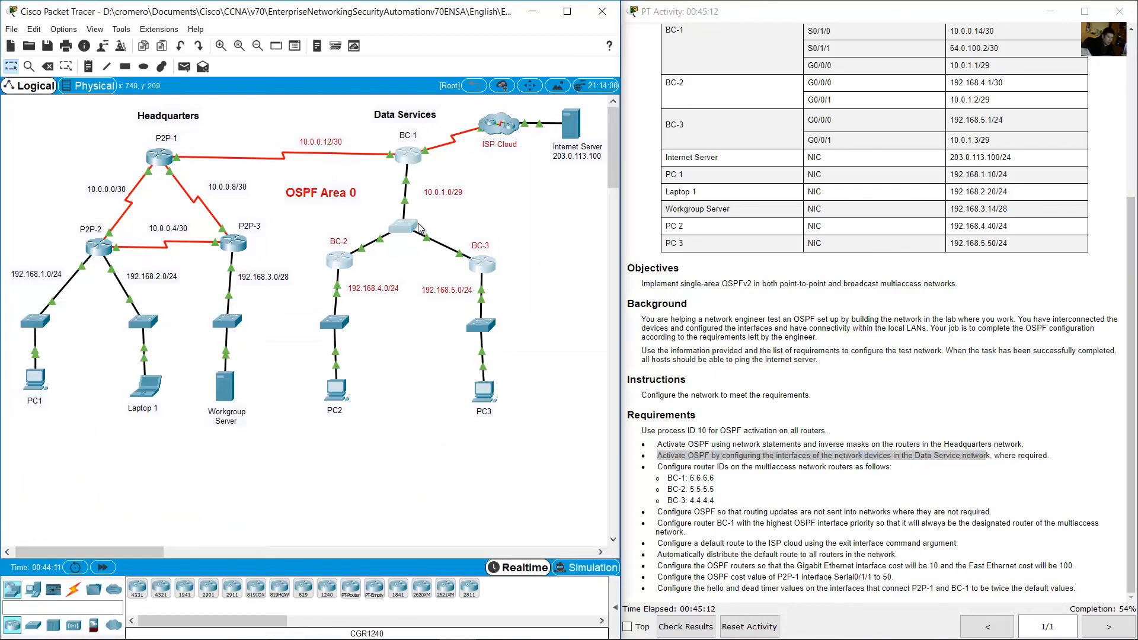
{"action": "left_click", "coordinate": [410, 157]}
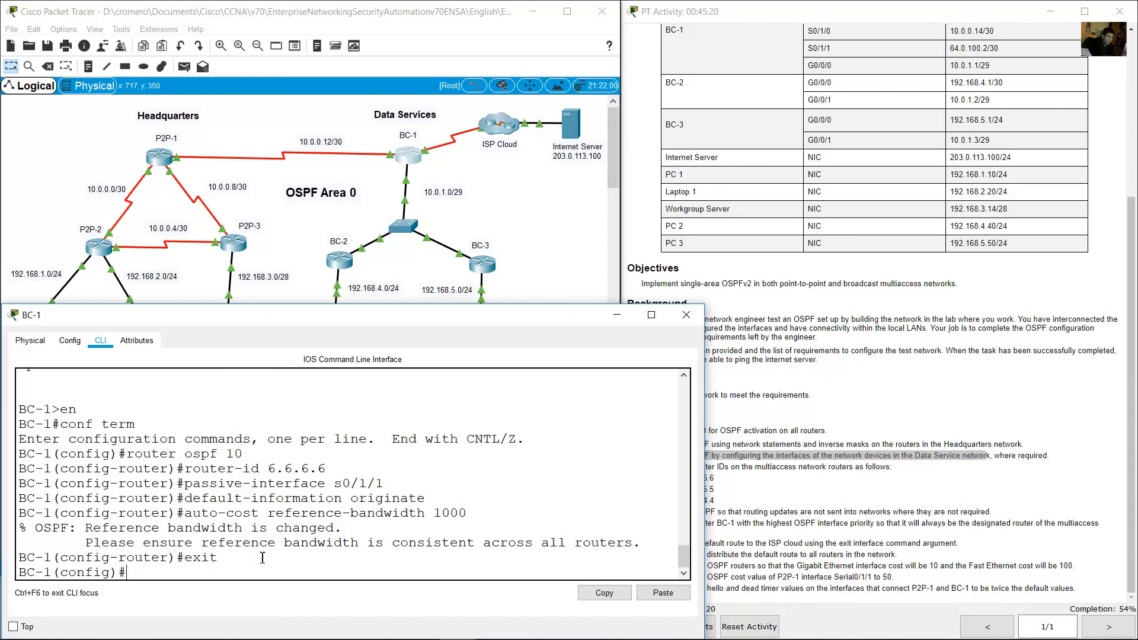
{"action": "left_click", "coordinate": [467, 163]}
{"action": "left_click_drag", "start_coordinate": [464, 174], "coordinate": [362, 127]}
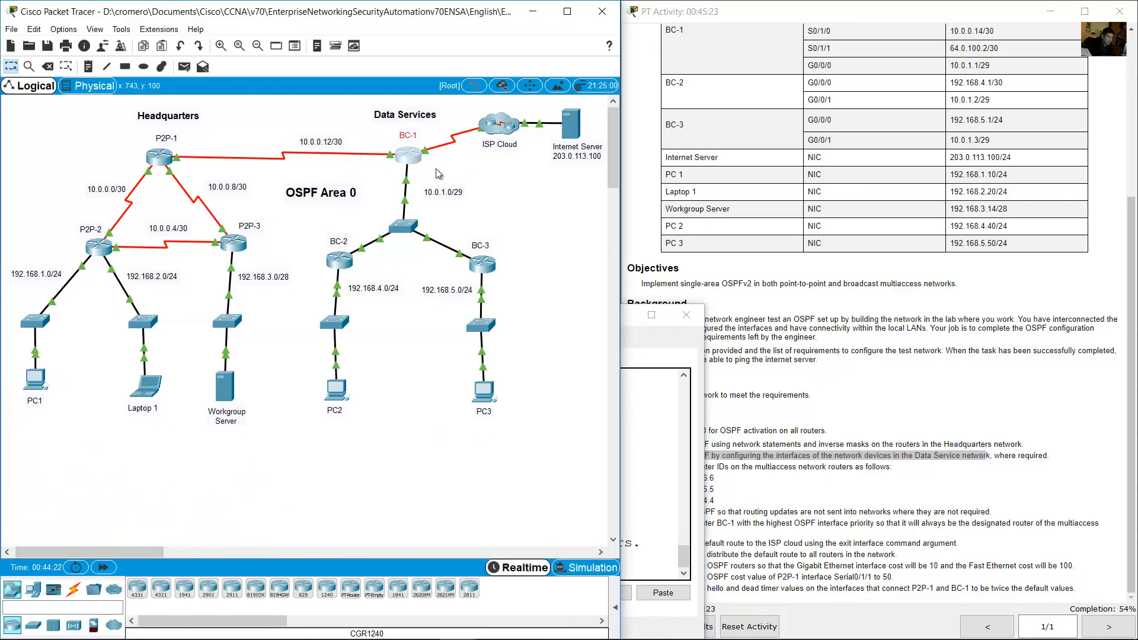
Step: List BC-1's interfaces with do show ip interface brief and examine the addresses of its Gigabit and serial interfaces
{"action": "left_click", "coordinate": [409, 155]}
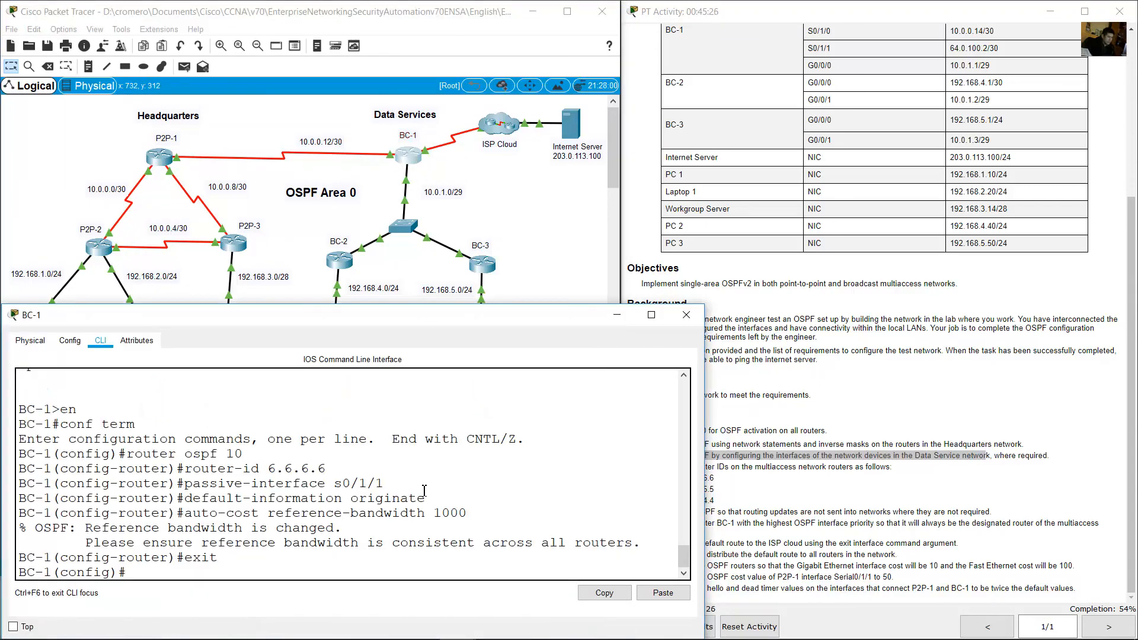
{"action": "type", "text": "do  show ip interface brief"}
{"action": "key", "text": "Return"}
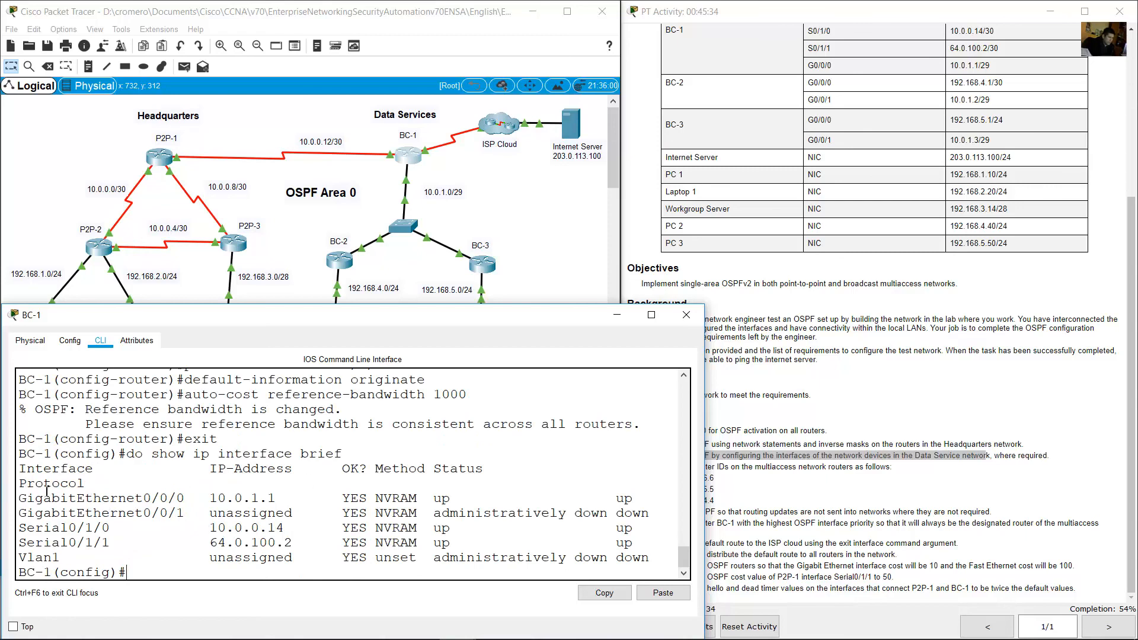
{"action": "left_click_drag", "start_coordinate": [27, 498], "coordinate": [263, 514]}
{"action": "left_click_drag", "start_coordinate": [61, 528], "coordinate": [299, 547]}
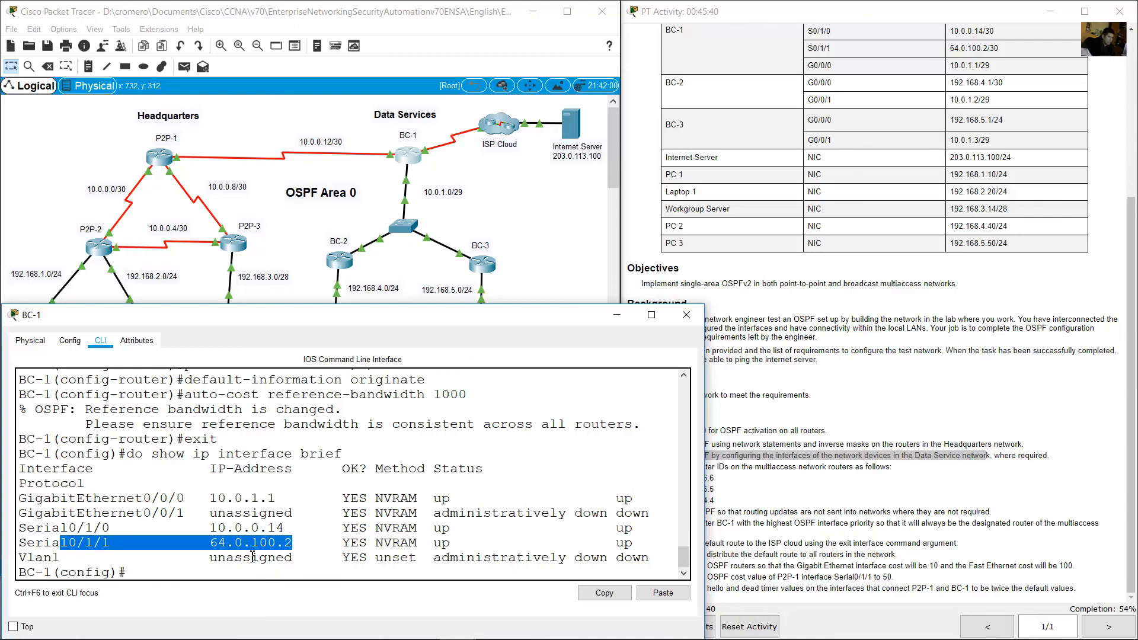
{"action": "left_click", "coordinate": [223, 524]}
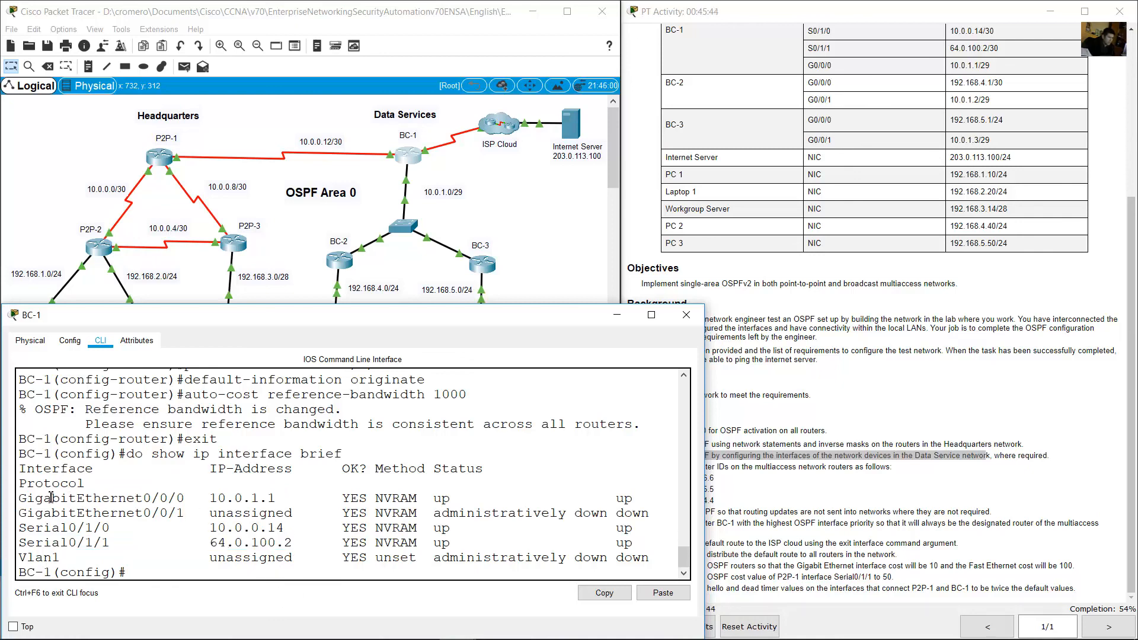
Step: Match GigabitEthernet0/0/0 and Serial0/1/0 in the interface list with BC-1's links to the switch and P2P-1
{"action": "left_click_drag", "start_coordinate": [43, 498], "coordinate": [286, 501]}
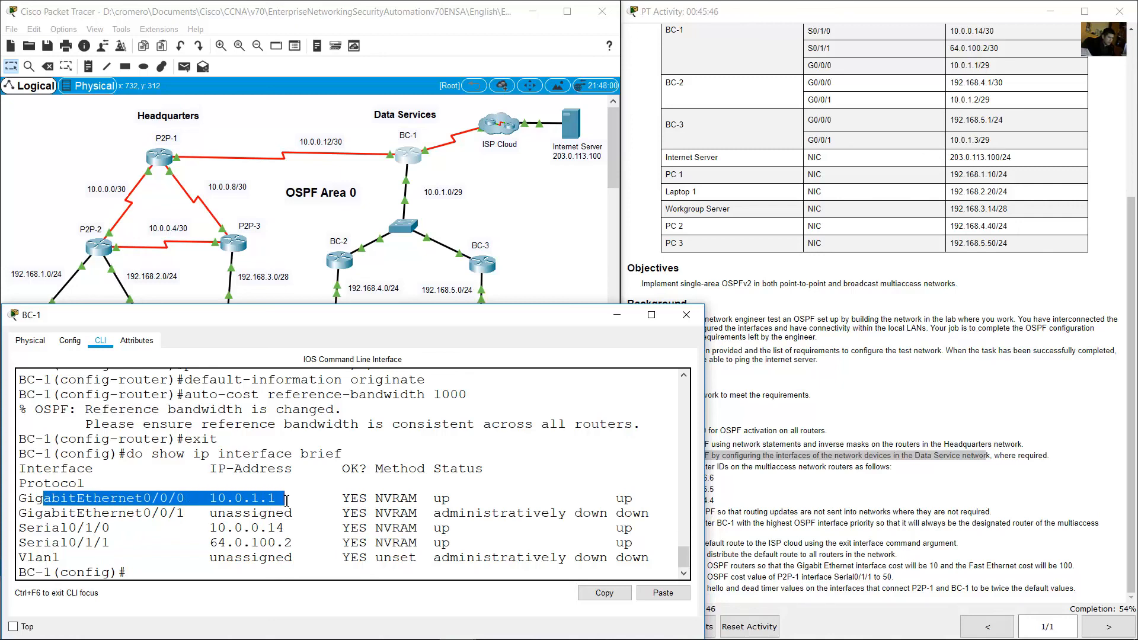
{"action": "left_click", "coordinate": [479, 190]}
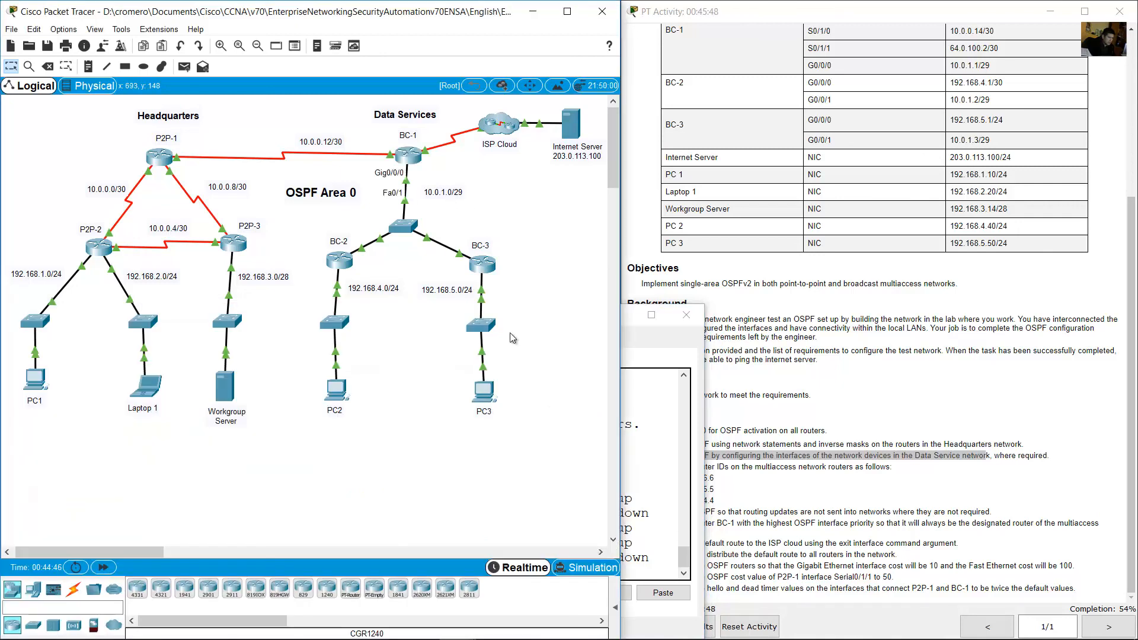
{"action": "left_click", "coordinate": [648, 453]}
{"action": "left_click_drag", "start_coordinate": [27, 529], "coordinate": [292, 529]}
{"action": "left_click", "coordinate": [497, 177]}
{"action": "left_click_drag", "start_coordinate": [370, 131], "coordinate": [134, 171]}
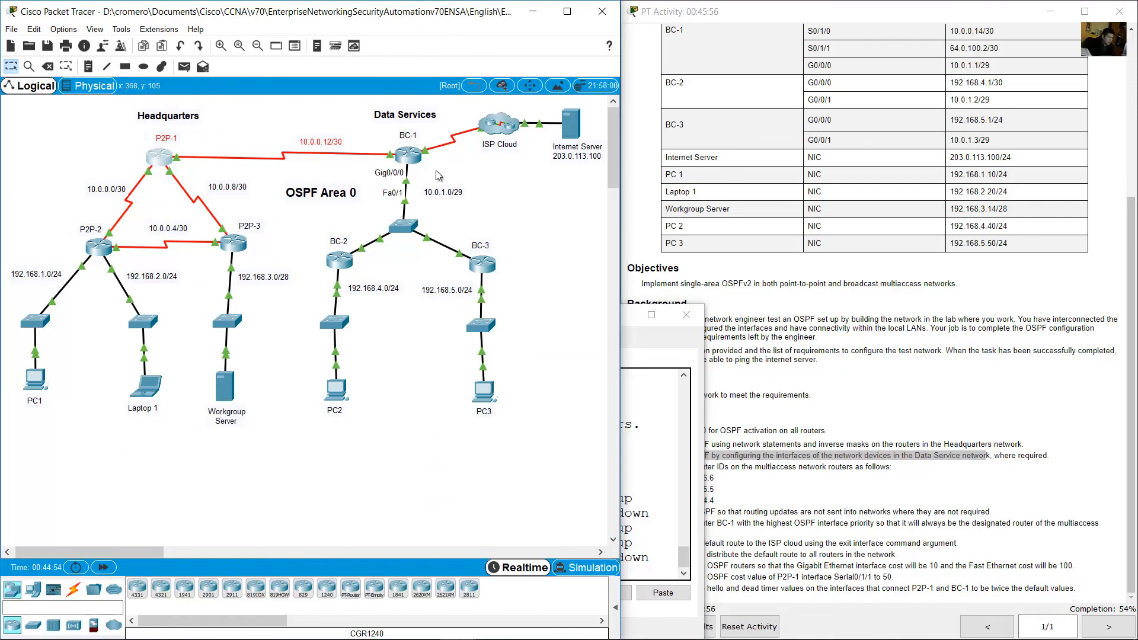
Step: Match Serial0/1/1 in BC-1's interface list with the link to the ISP Cloud in the topology
{"action": "left_click", "coordinate": [654, 481]}
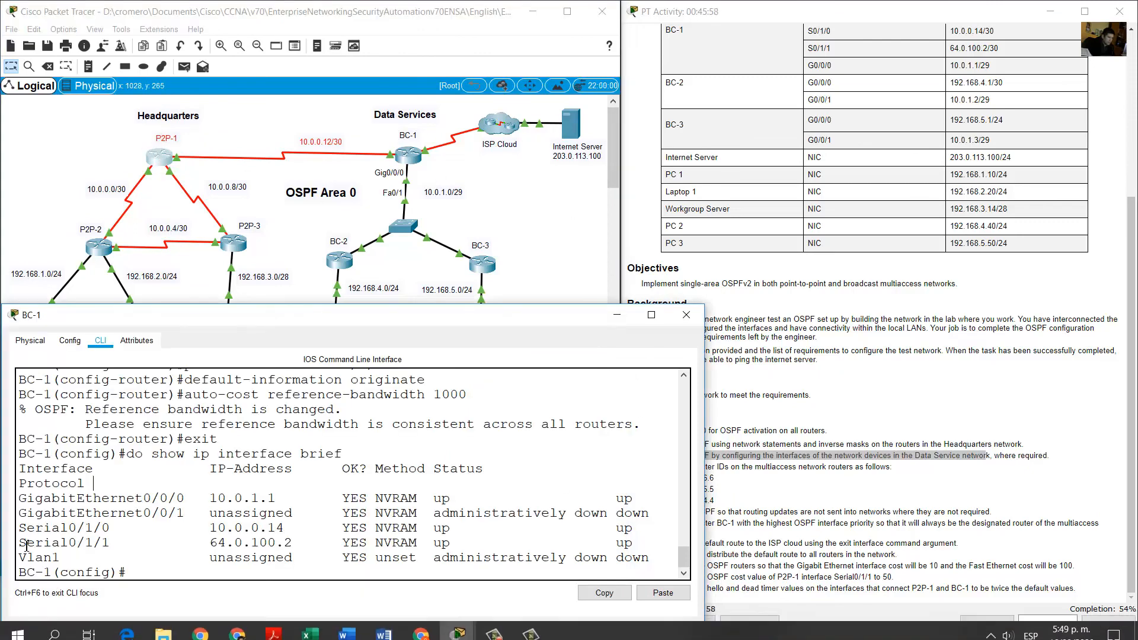
{"action": "left_click_drag", "start_coordinate": [24, 541], "coordinate": [284, 544]}
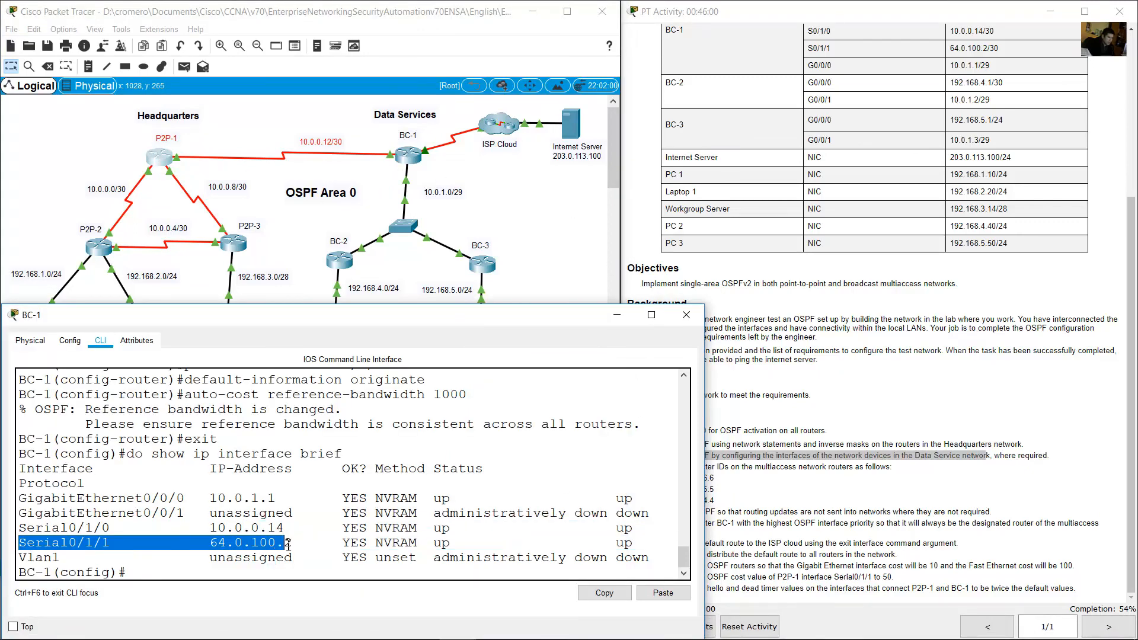
{"action": "left_click_drag", "start_coordinate": [516, 189], "coordinate": [455, 124]}
{"action": "left_click", "coordinate": [647, 511]}
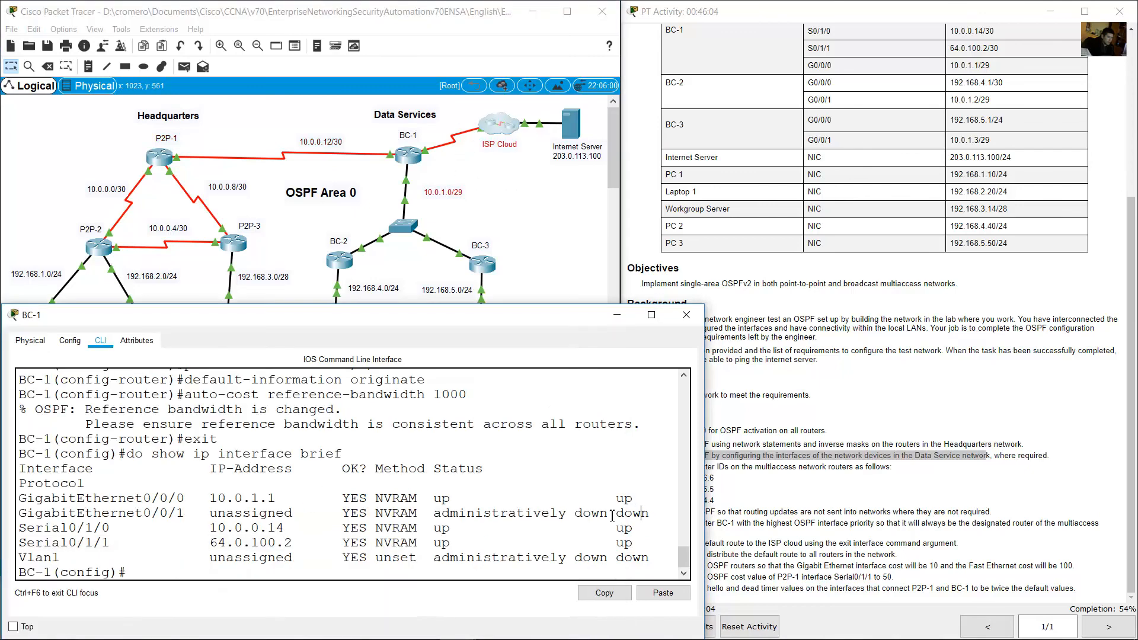
{"action": "left_click_drag", "start_coordinate": [65, 548], "coordinate": [460, 546]}
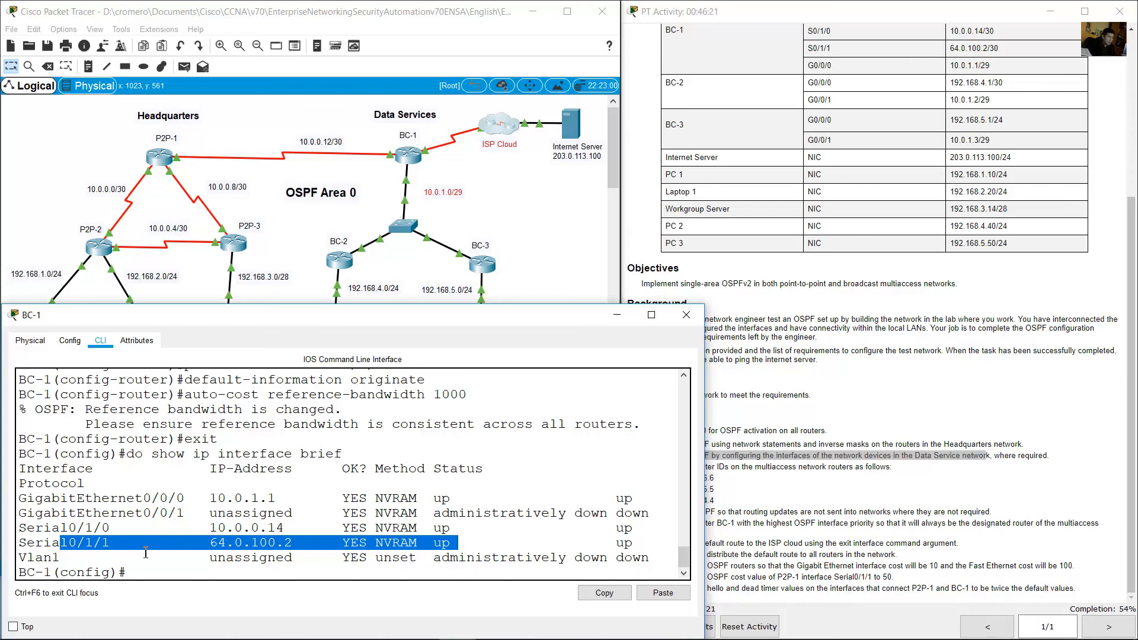
Step: Enable OSPF process 10 in area 0 on BC-1's interface g0/0/0
{"action": "left_click_drag", "start_coordinate": [20, 498], "coordinate": [193, 497]}
{"action": "left_click_drag", "start_coordinate": [27, 527], "coordinate": [125, 523]}
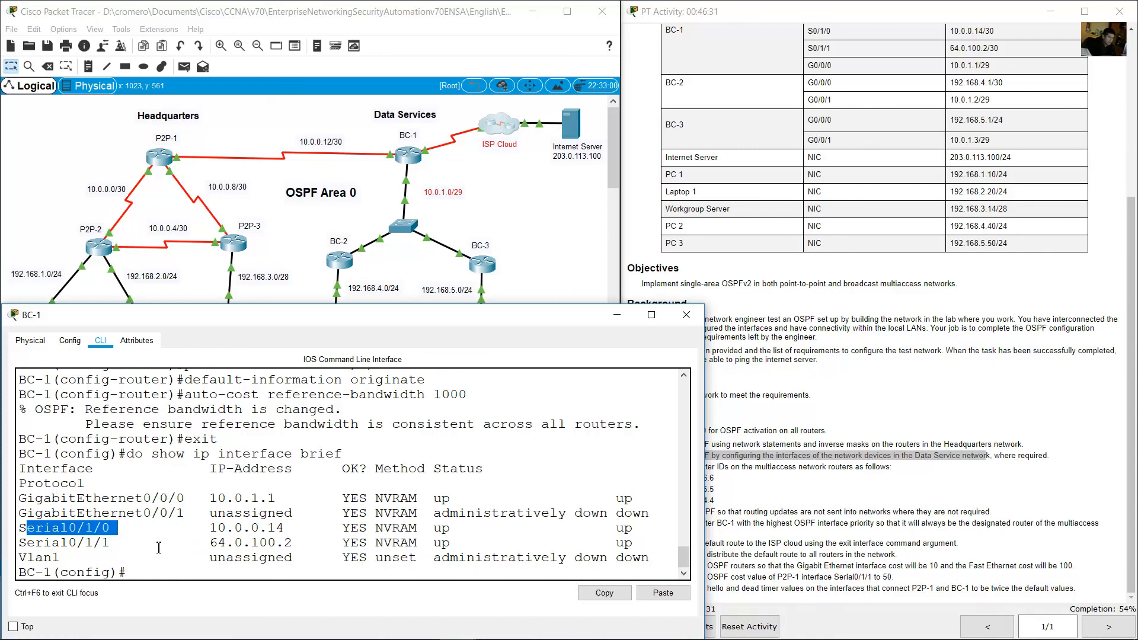
{"action": "left_click", "coordinate": [159, 548]}
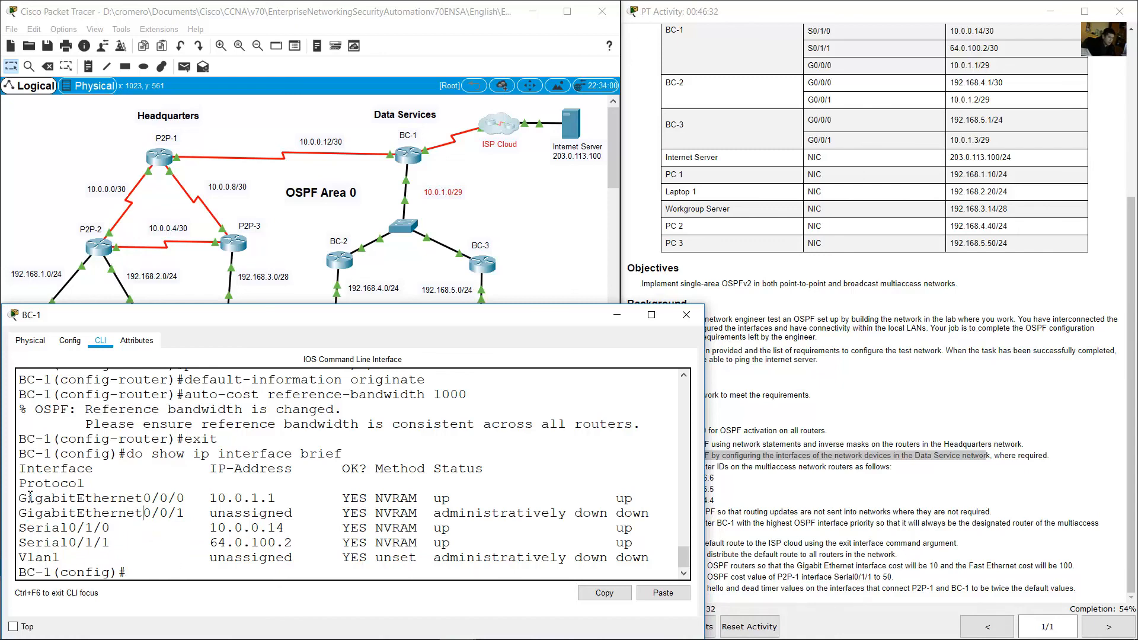
{"action": "left_click_drag", "start_coordinate": [29, 496], "coordinate": [180, 498]}
{"action": "left_click", "coordinate": [219, 579]}
{"action": "type", "text": "int g0/0/0"}
{"action": "key", "text": "Return"}
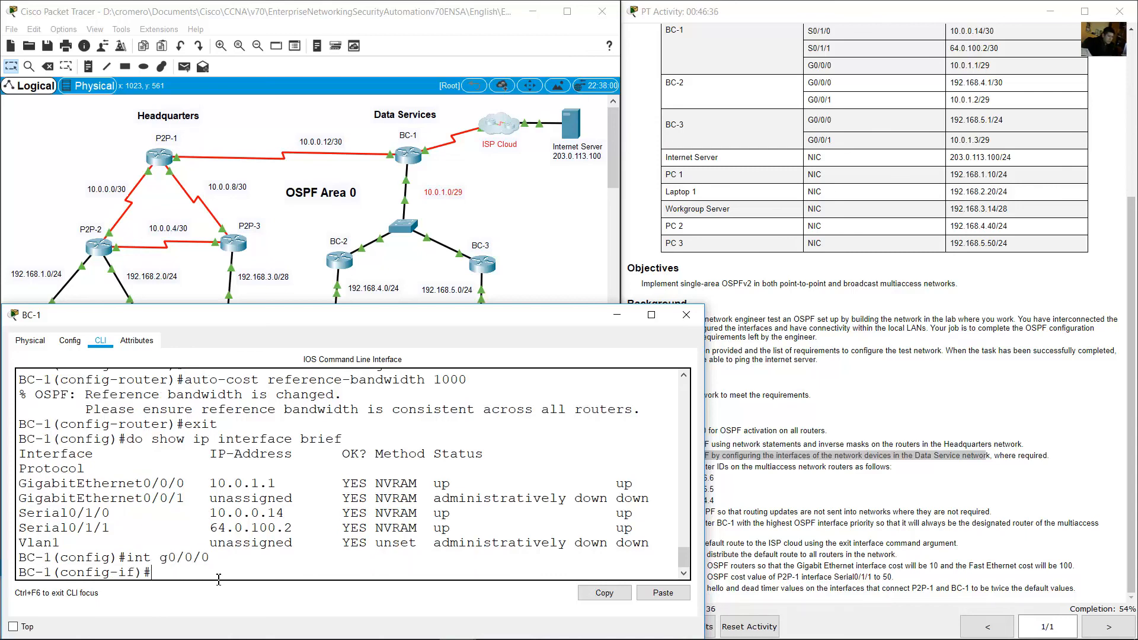
{"action": "type", "text": "ip ospf 10 area 0"}
{"action": "key", "text": "Return"}
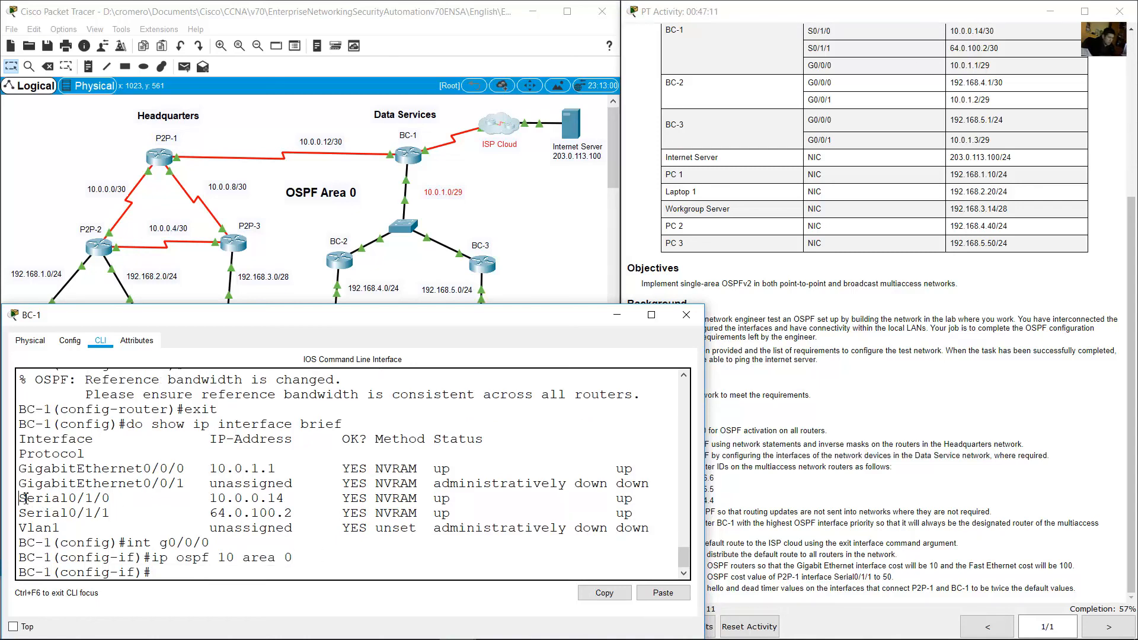
Step: Enable OSPF process 10 in area 0 on BC-1's interface s0/1/0
{"action": "left_click_drag", "start_coordinate": [25, 498], "coordinate": [285, 497]}
{"action": "left_click", "coordinate": [326, 527]}
{"action": "key", "text": "Up"}
{"action": "key", "text": "Up"}
{"action": "key", "text": "BackSpace"}
{"action": "type", "text": "s"}
{"action": "key", "text": "Return"}
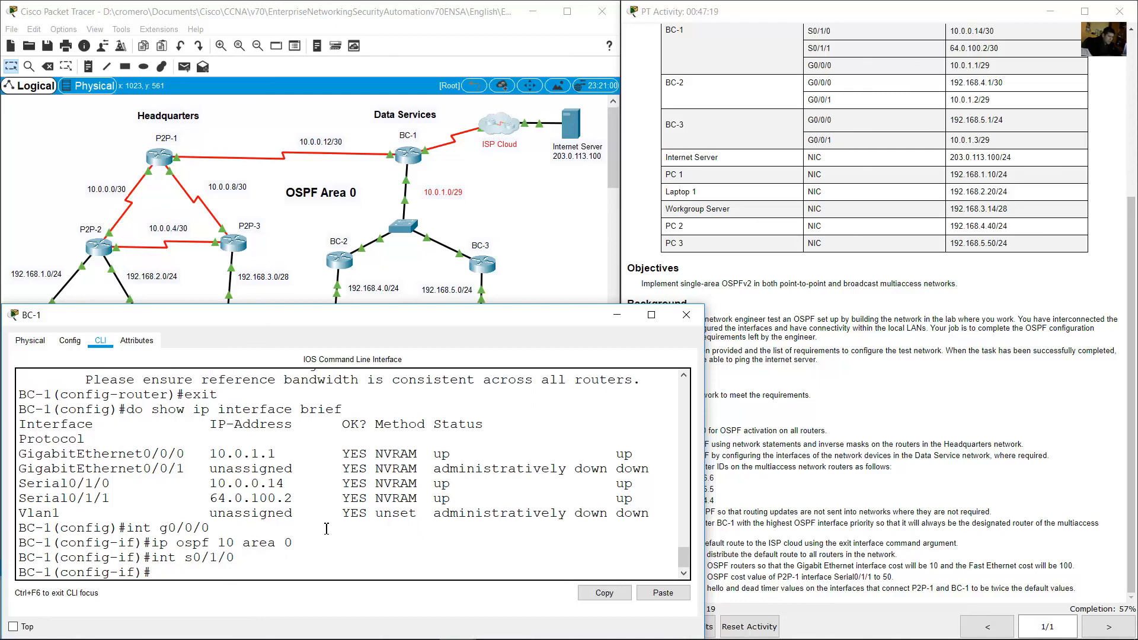
{"action": "key", "text": "Up"}
{"action": "key", "text": "Up"}
{"action": "key", "text": "Return"}
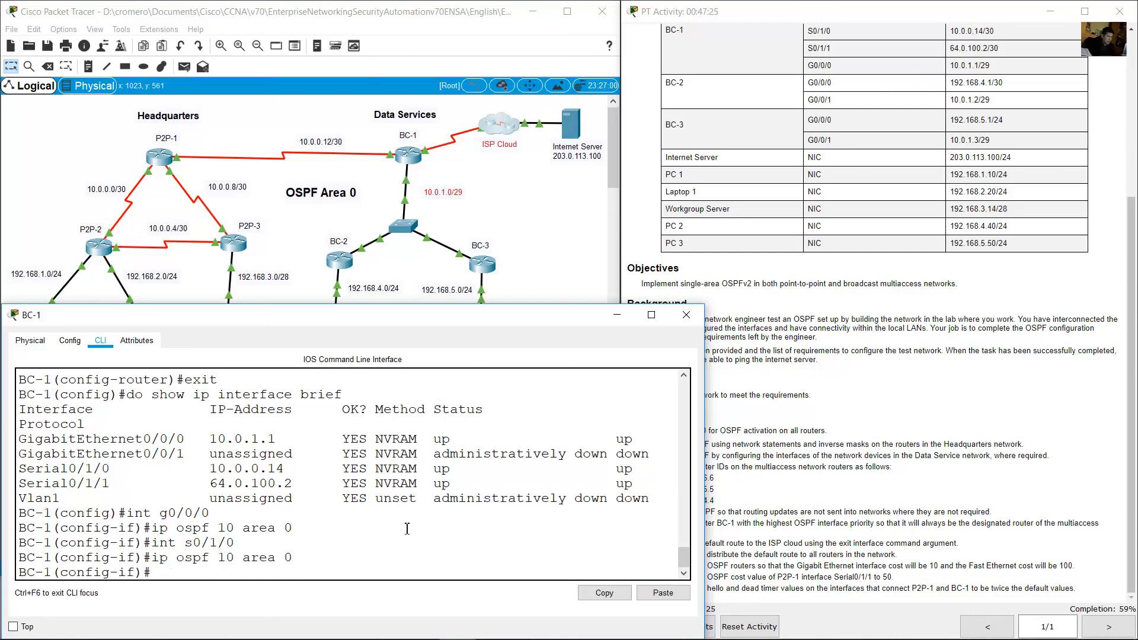
Step: Set the OSPF priority of BC-1's interface g0/0/0 to 255, following the designated router requirement
{"action": "left_click", "coordinate": [868, 523]}
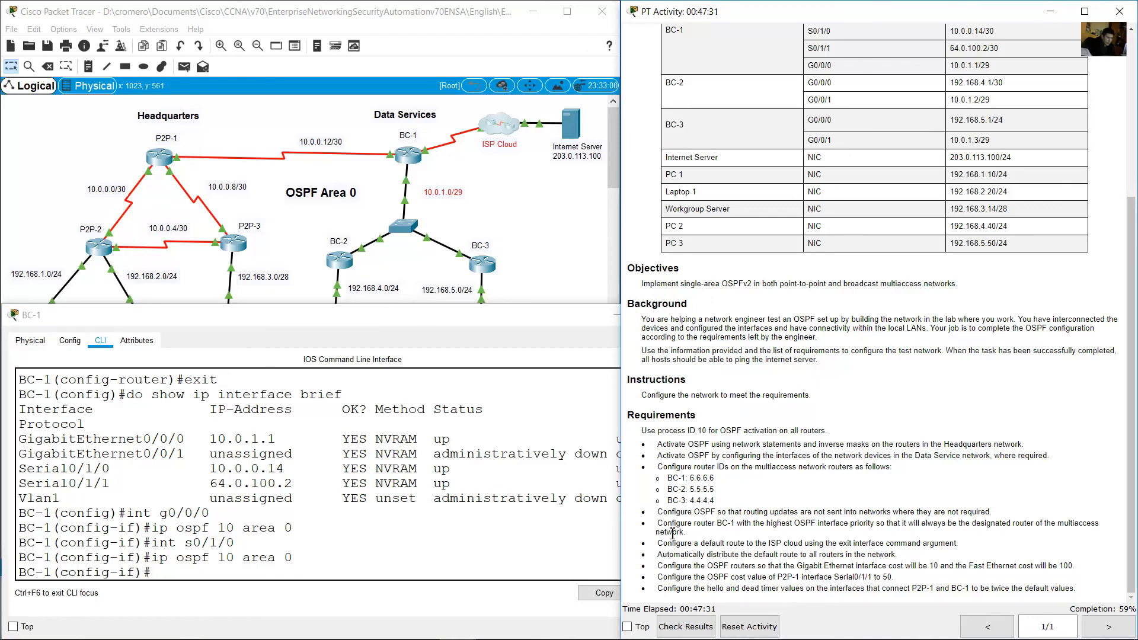
{"action": "left_click_drag", "start_coordinate": [664, 527], "coordinate": [878, 525]}
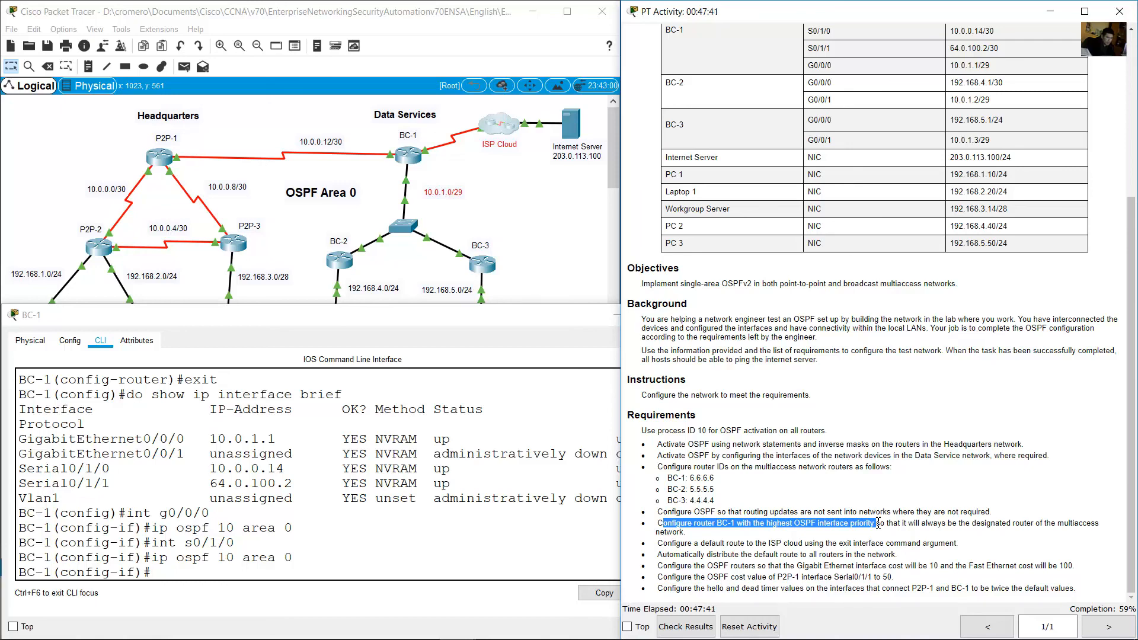
{"action": "left_click_drag", "start_coordinate": [878, 525], "coordinate": [752, 537]}
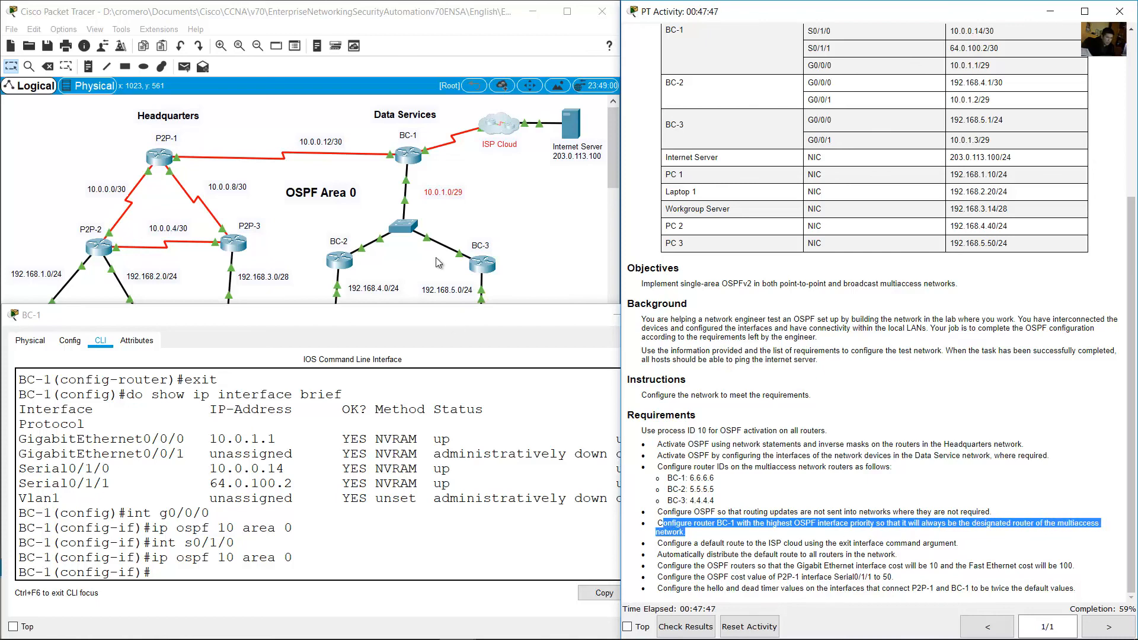
{"action": "left_click", "coordinate": [486, 197]}
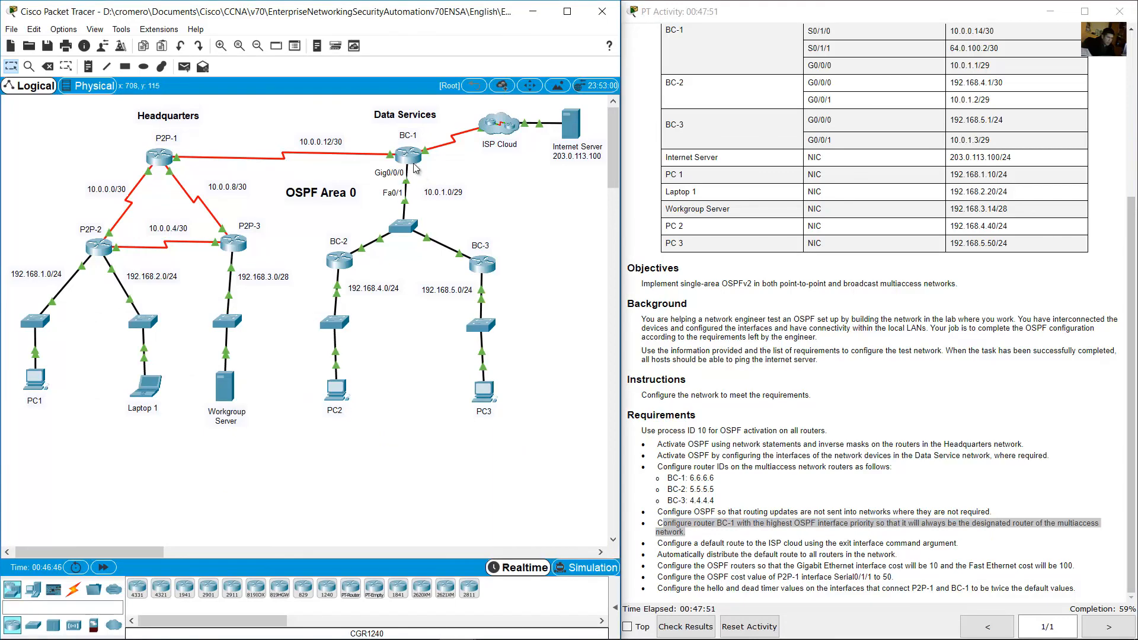
{"action": "left_click", "coordinate": [414, 158]}
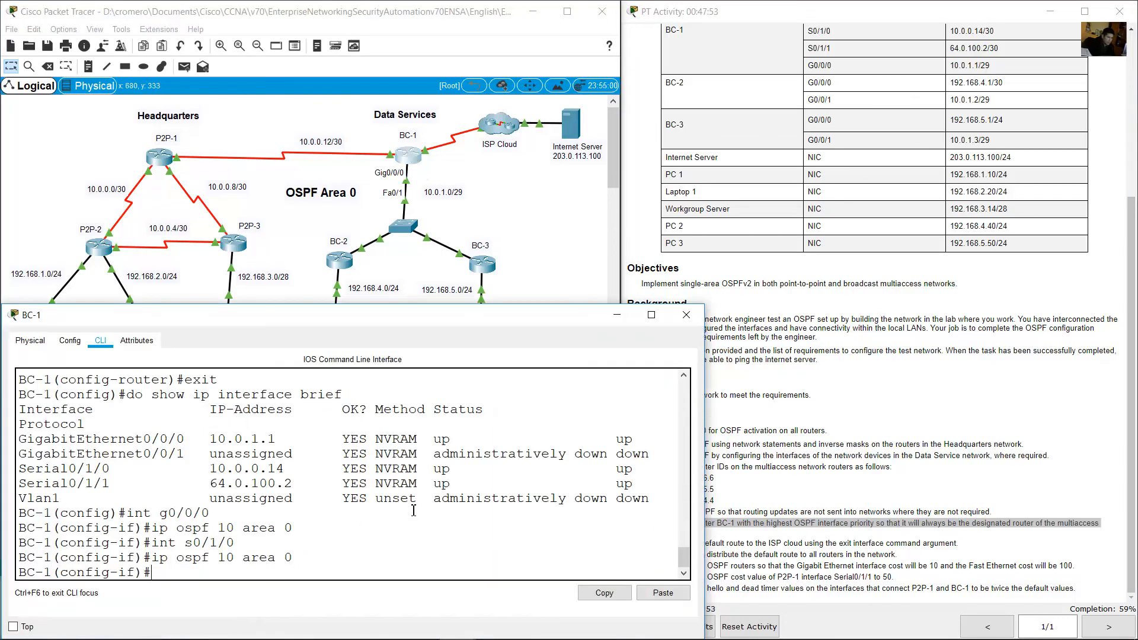
{"action": "type", "text": "int g0/0/0"}
{"action": "key", "text": "Return"}
{"action": "type", "text": "ip ospf 10 area 0"}
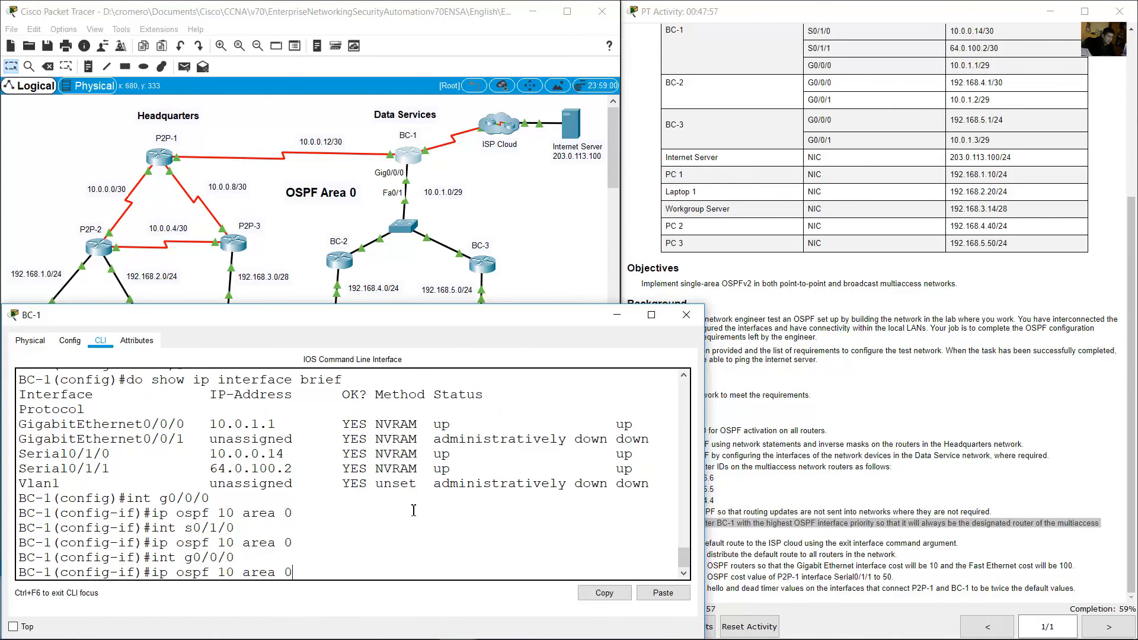
{"action": "key", "text": "BackSpace"}
{"action": "key", "text": "BackSpace"}
{"action": "key", "text": "BackSpace"}
{"action": "key", "text": "BackSpace"}
{"action": "key", "text": "BackSpace"}
{"action": "key", "text": "BackSpace"}
{"action": "key", "text": "BackSpace"}
{"action": "type", "text": "ior"}
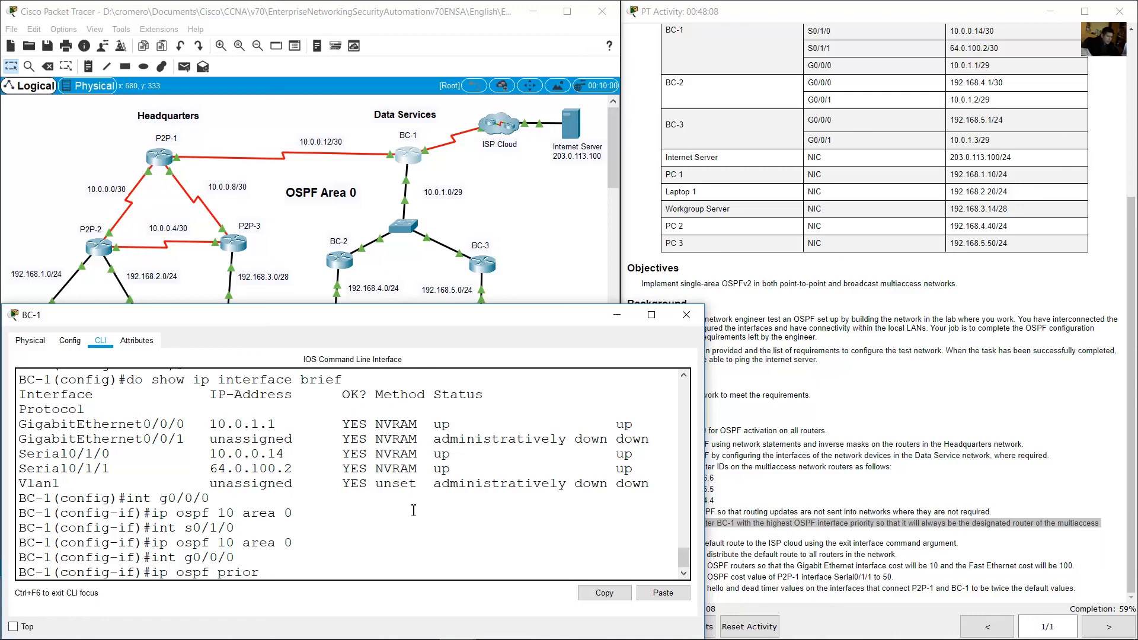
{"action": "type", "text": "ity 255"}
{"action": "key", "text": "Return"}
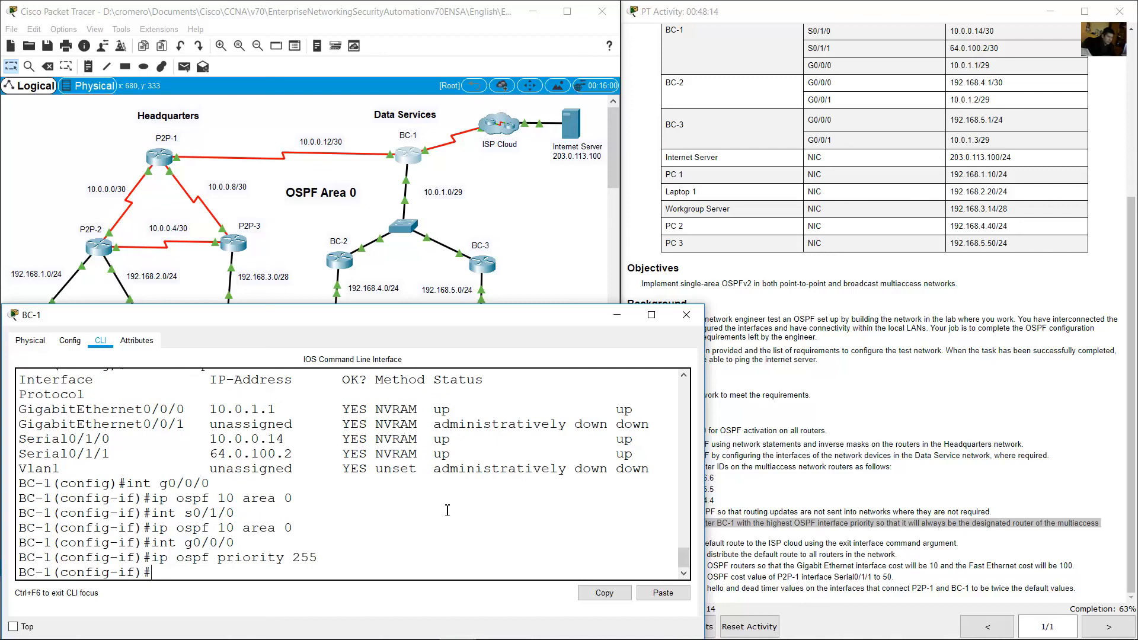
Step: Review the default route and hello/dead timer requirements and identify the interfaces on the link between P2P-1 and BC-1
{"action": "left_click", "coordinate": [850, 514]}
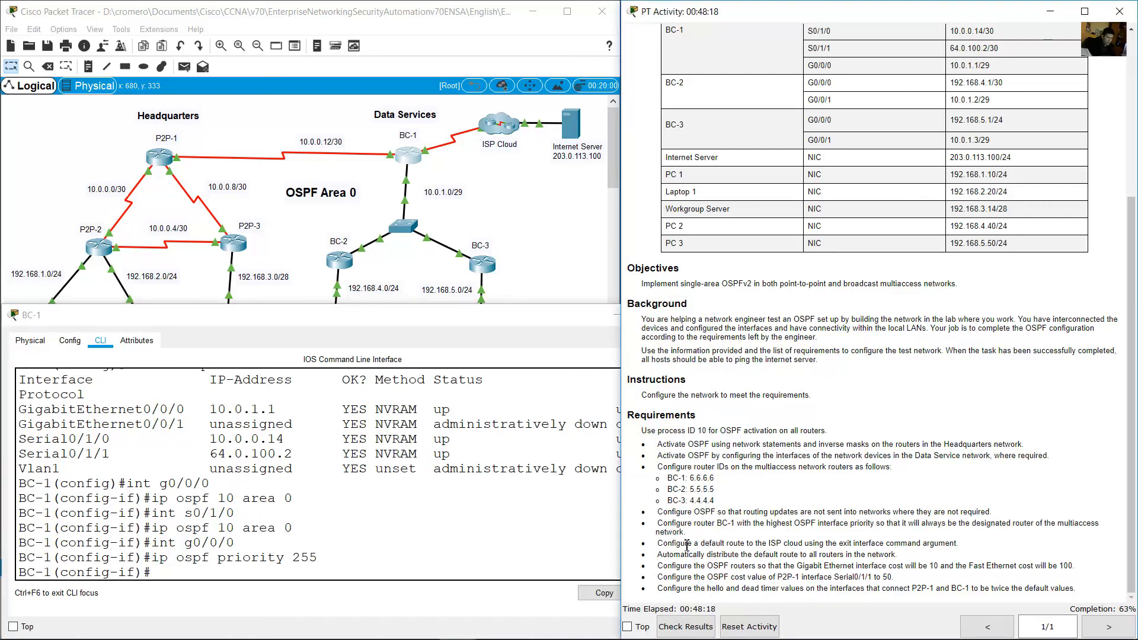
{"action": "left_click_drag", "start_coordinate": [657, 543], "coordinate": [801, 544]}
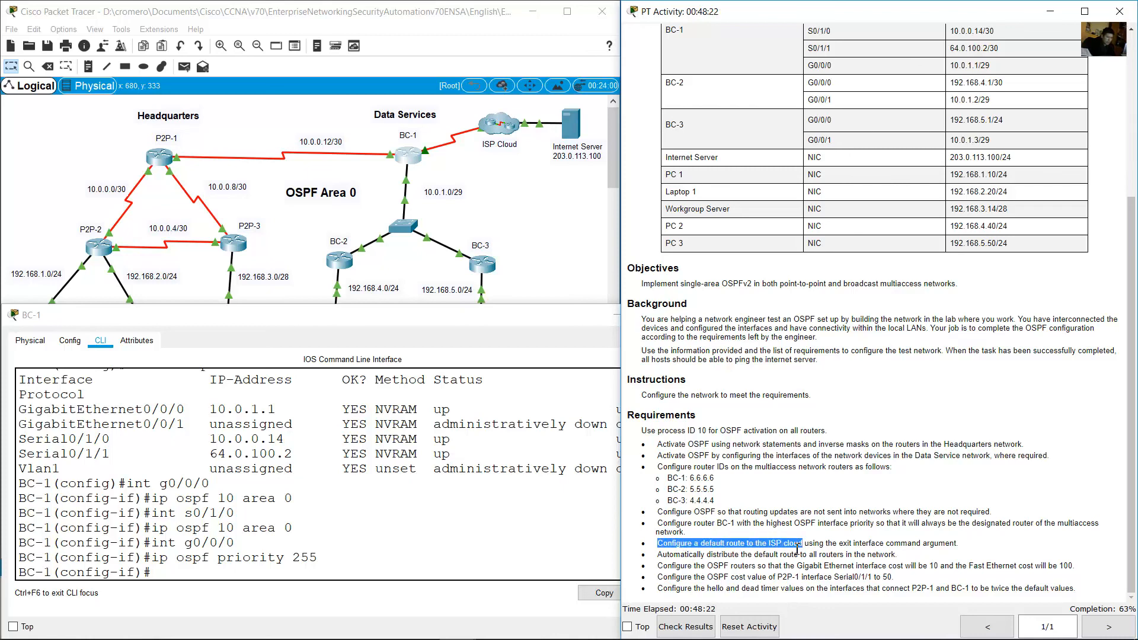
{"action": "left_click_drag", "start_coordinate": [662, 556], "coordinate": [717, 557]}
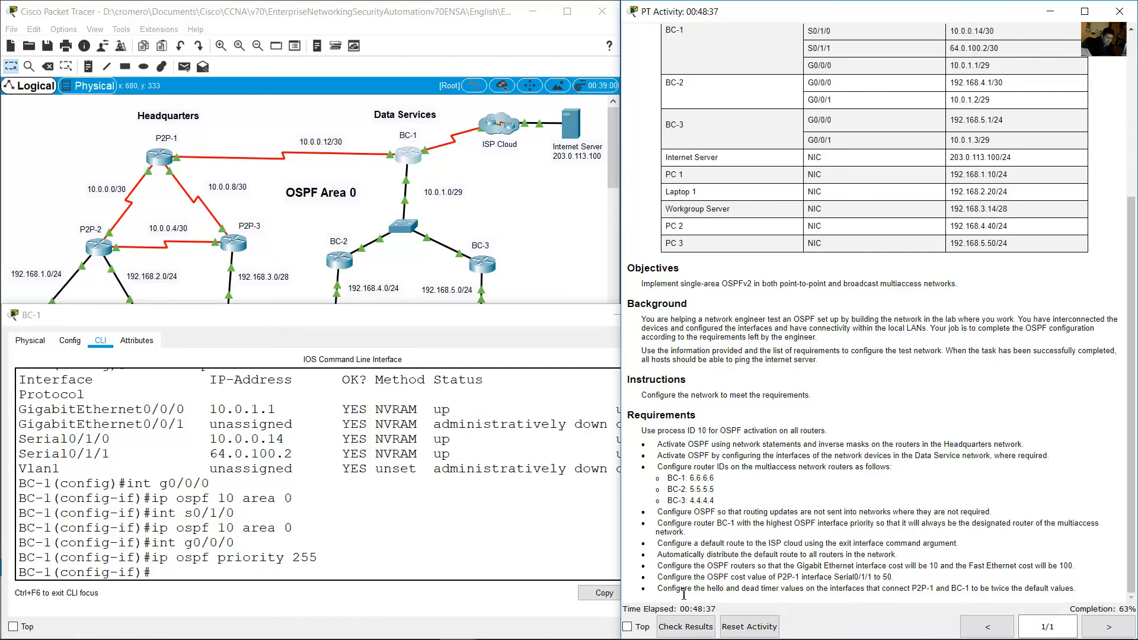
{"action": "left_click_drag", "start_coordinate": [667, 589], "coordinate": [1076, 590]}
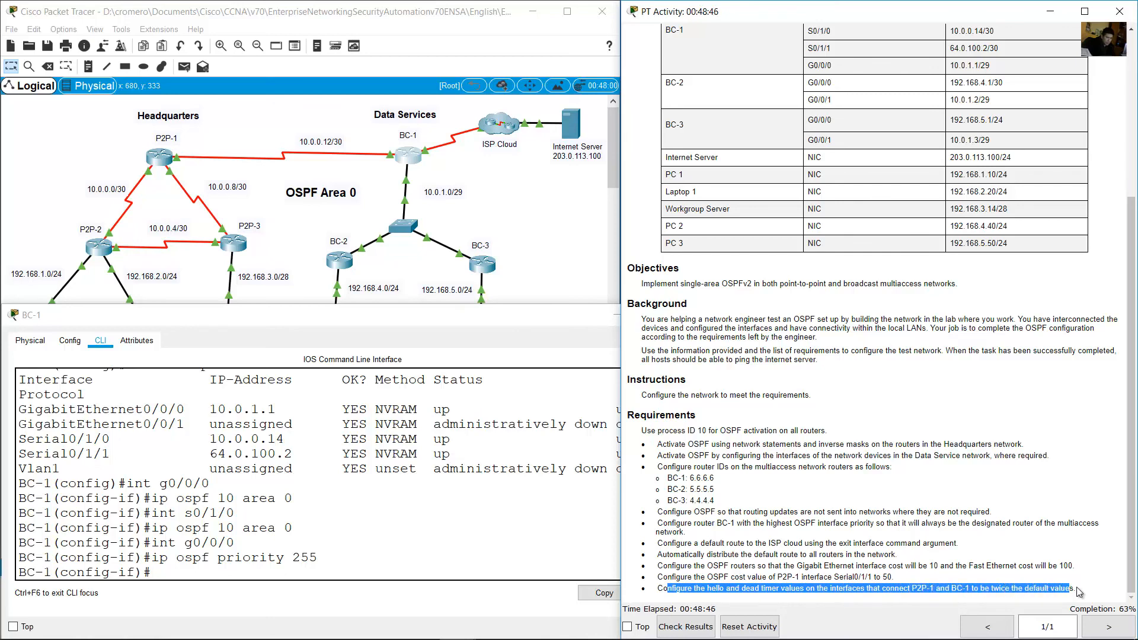
{"action": "left_click", "coordinate": [282, 142]}
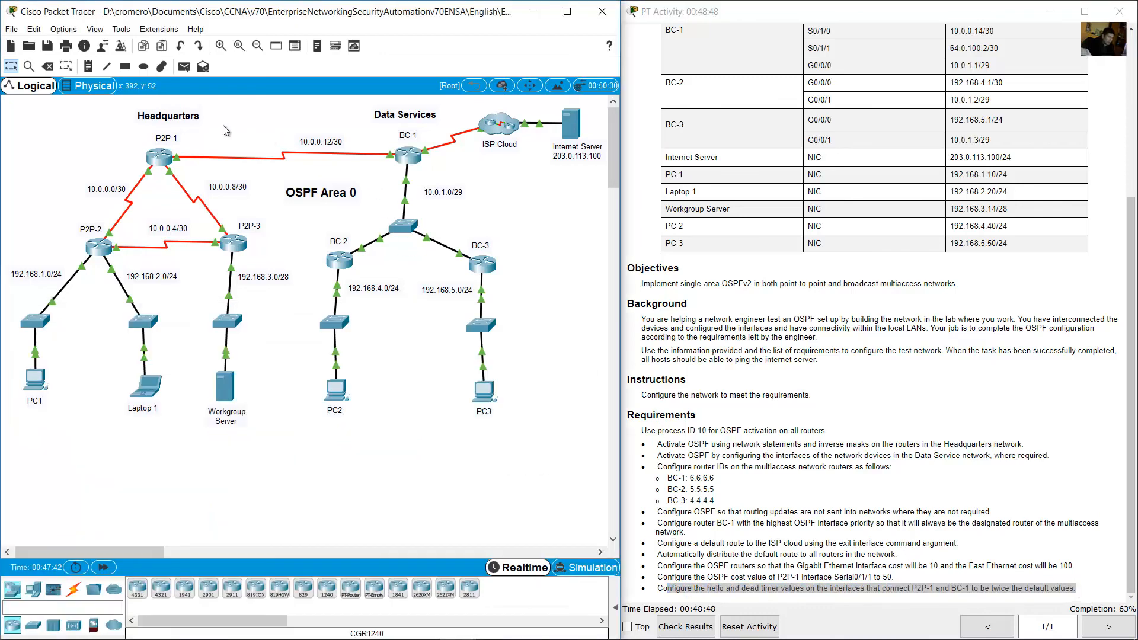
{"action": "left_click_drag", "start_coordinate": [223, 125], "coordinate": [327, 176]}
{"action": "left_click_drag", "start_coordinate": [248, 142], "coordinate": [334, 174]}
{"action": "left_click_drag", "start_coordinate": [353, 169], "coordinate": [247, 139]}
{"action": "left_click_drag", "start_coordinate": [379, 125], "coordinate": [435, 169]}
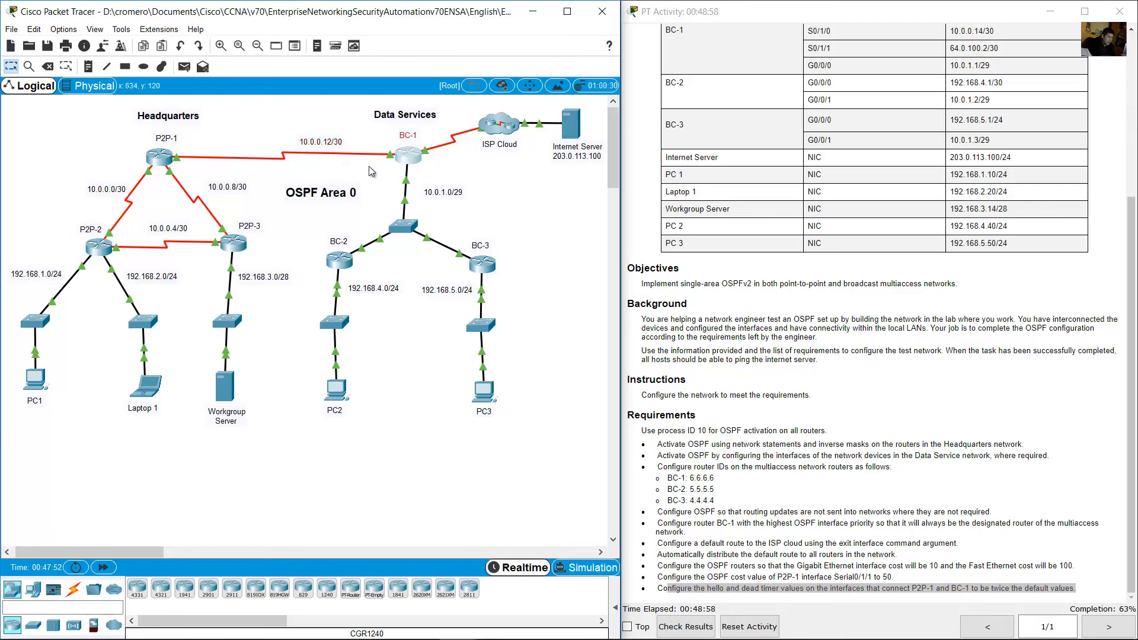
{"action": "left_click", "coordinate": [368, 167]}
{"action": "mouse_move", "coordinate": [390, 154]}
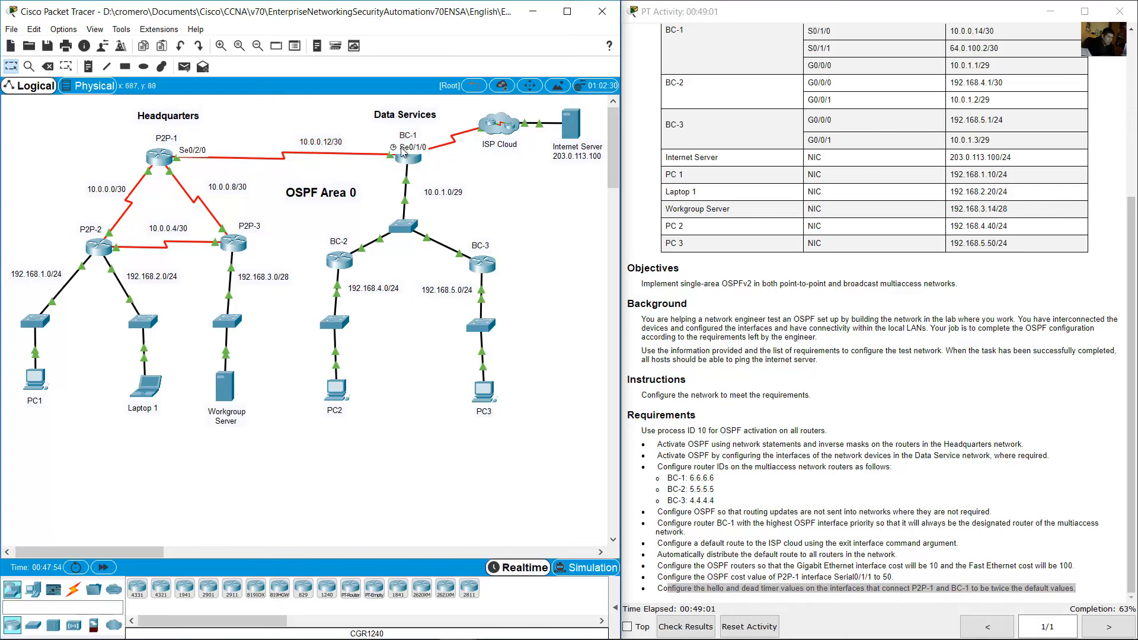
Step: Set the OSPF hello interval on BC-1's interface s0/1/0 to 20
{"action": "left_click", "coordinate": [418, 158]}
{"action": "left_click", "coordinate": [407, 196]}
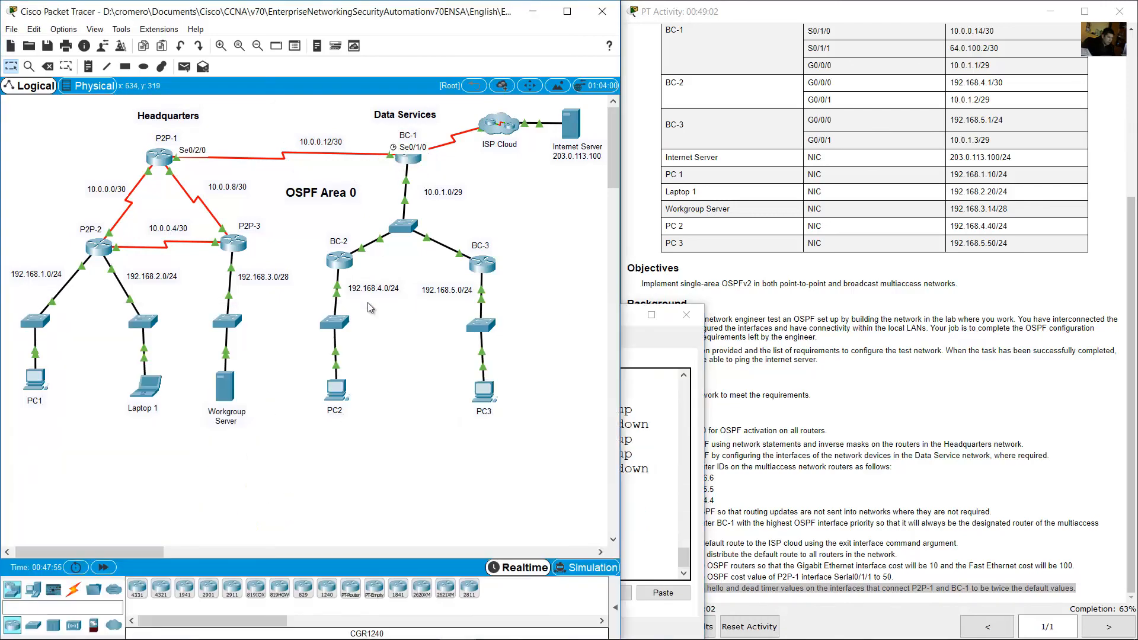
{"action": "left_click", "coordinate": [403, 165]}
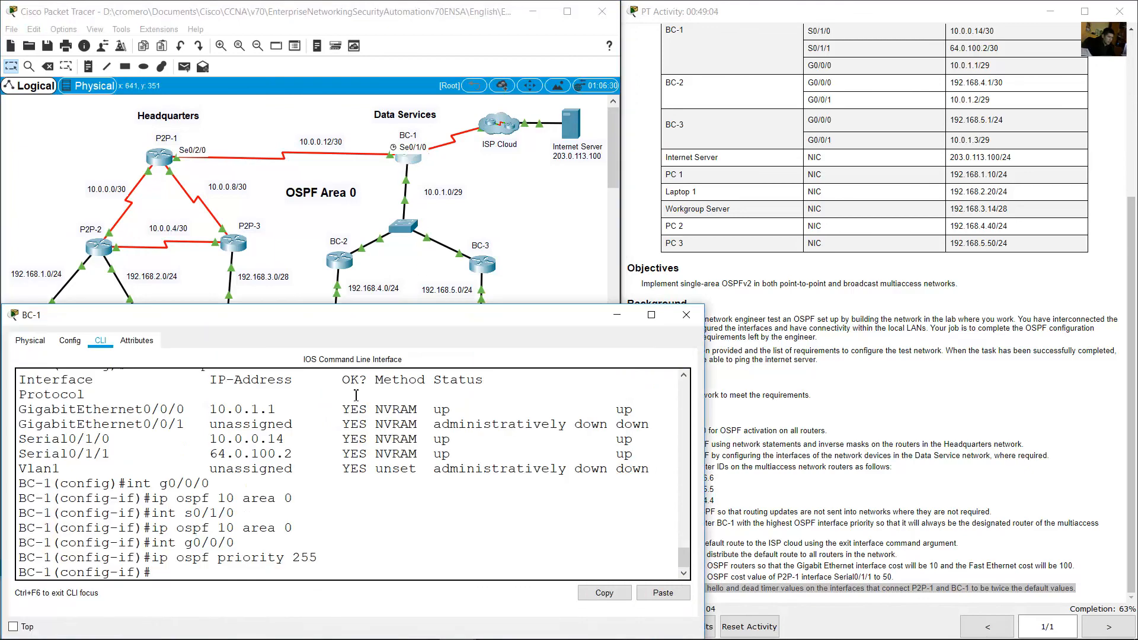
{"action": "type", "text": "int s0/1/0"}
{"action": "key", "text": "Return"}
{"action": "type", "text": "ip"}
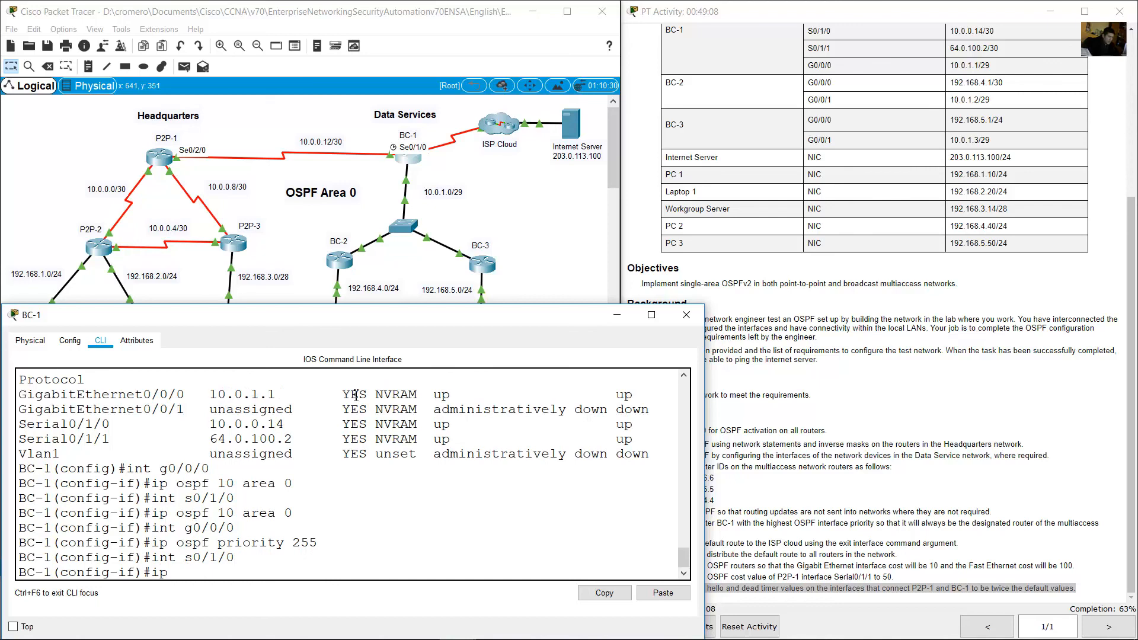
{"action": "type", "text": " ospf hello-interval"}
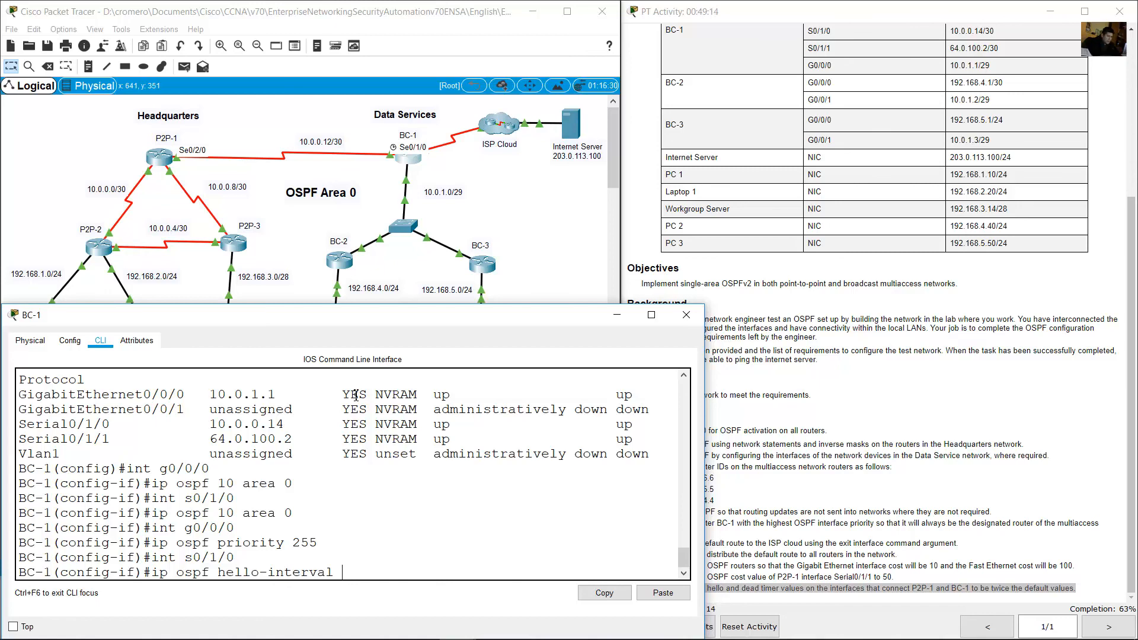
{"action": "type", "text": " 20"}
{"action": "key", "text": "Return"}
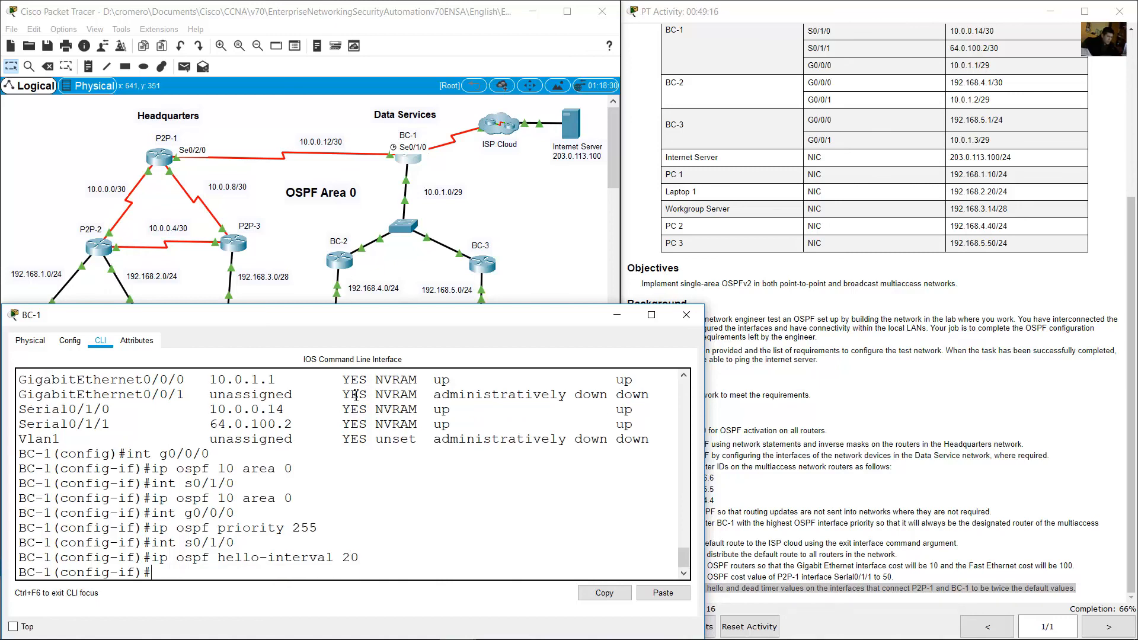
Step: Set the OSPF dead interval on BC-1's interface s0/1/0 to 80
{"action": "key", "text": "Up"}
{"action": "key", "text": "Left"}
{"action": "key", "text": "Left"}
{"action": "key", "text": "Left"}
{"action": "key", "text": "Left"}
{"action": "key", "text": "Left"}
{"action": "key", "text": "Left"}
{"action": "key", "text": "Left"}
{"action": "key", "text": "Left"}
{"action": "key", "text": "Left"}
{"action": "key", "text": "Left"}
{"action": "key", "text": "Left"}
{"action": "key", "text": "Left"}
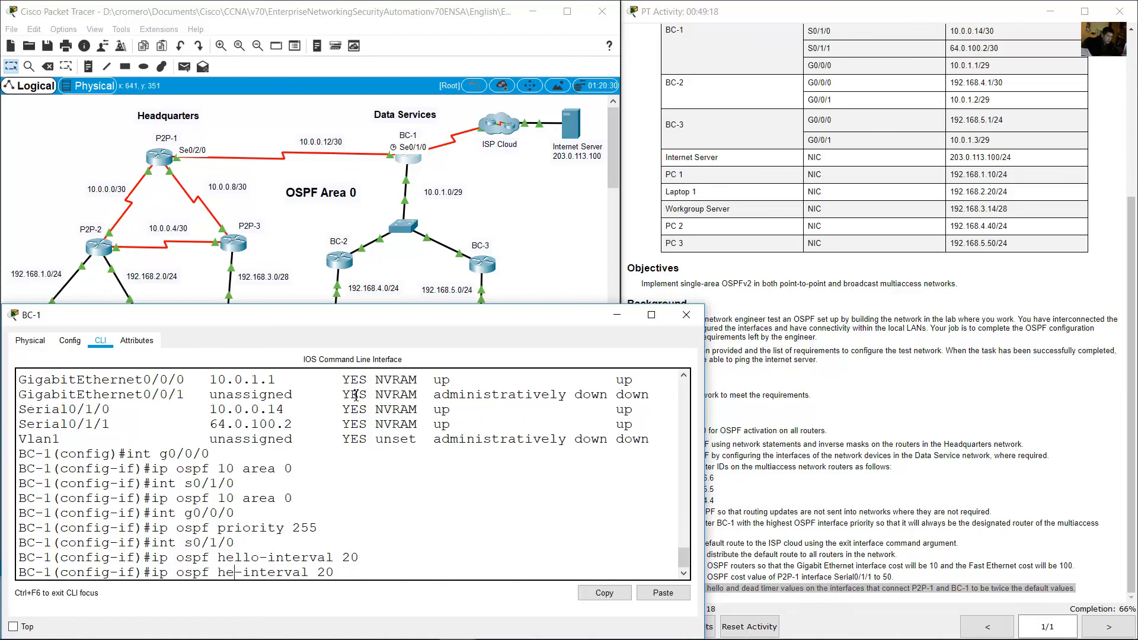
{"action": "key", "text": "BackSpace"}
{"action": "key", "text": "BackSpace"}
{"action": "key", "text": "BackSpace"}
{"action": "key", "text": "BackSpace"}
{"action": "key", "text": "BackSpace"}
{"action": "type", "text": "dead"}
{"action": "key", "text": "Right"}
{"action": "key", "text": "BackSpace"}
{"action": "key", "text": "BackSpace"}
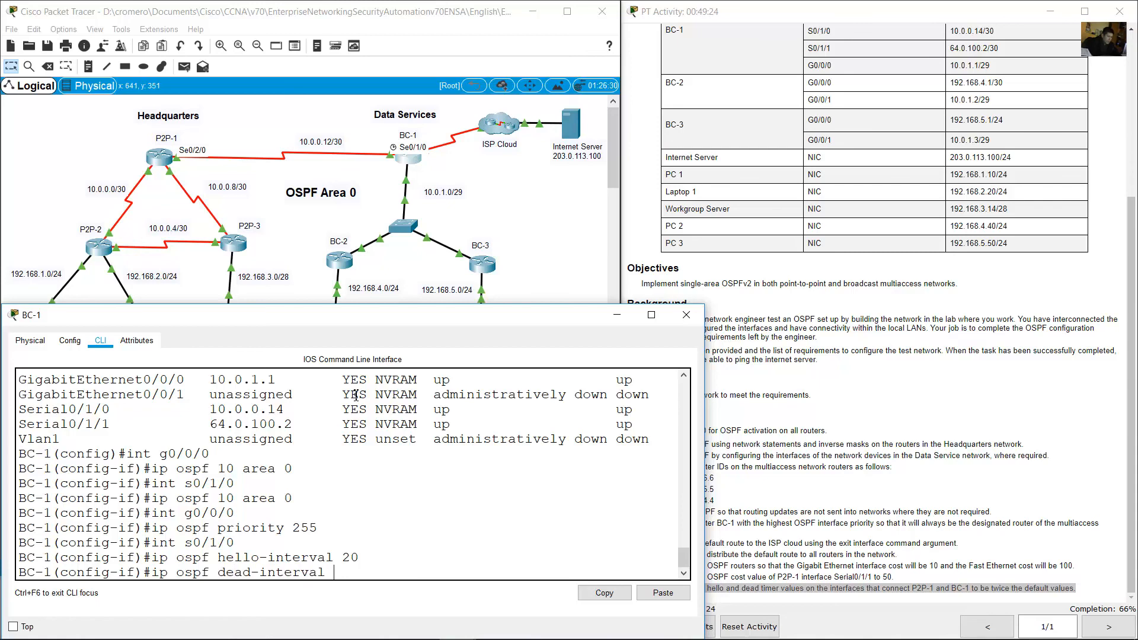
{"action": "type", "text": "80"}
{"action": "key", "text": "Return"}
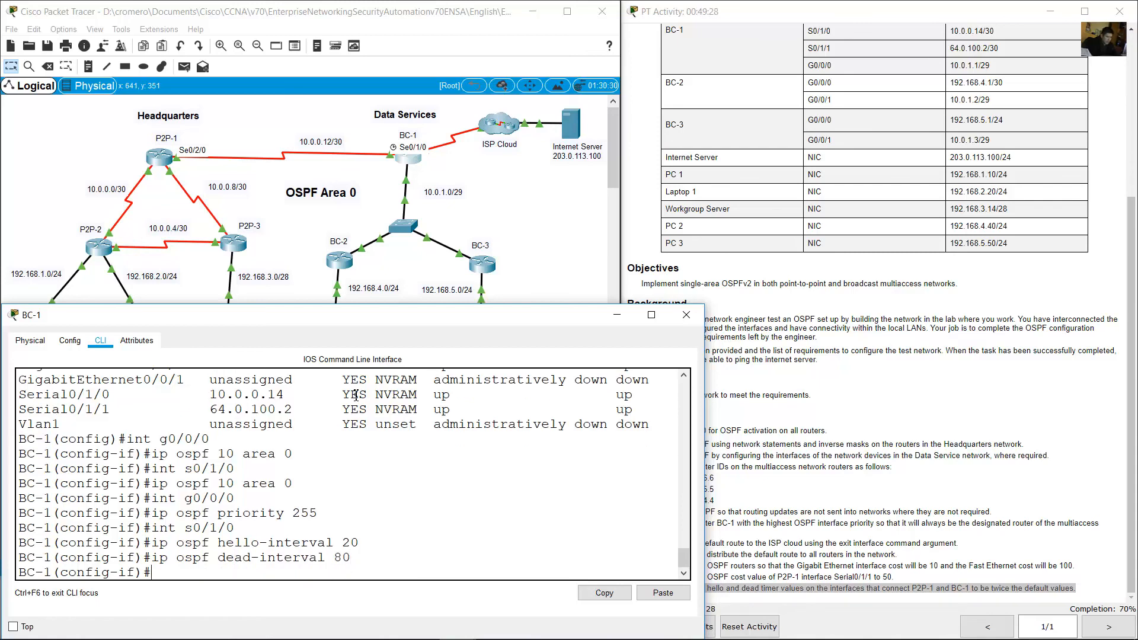
Step: Examine the OSPF adjacency message in BC-1's console and locate the neighbouring Headquarters routers in the topology
{"action": "left_click", "coordinate": [818, 444]}
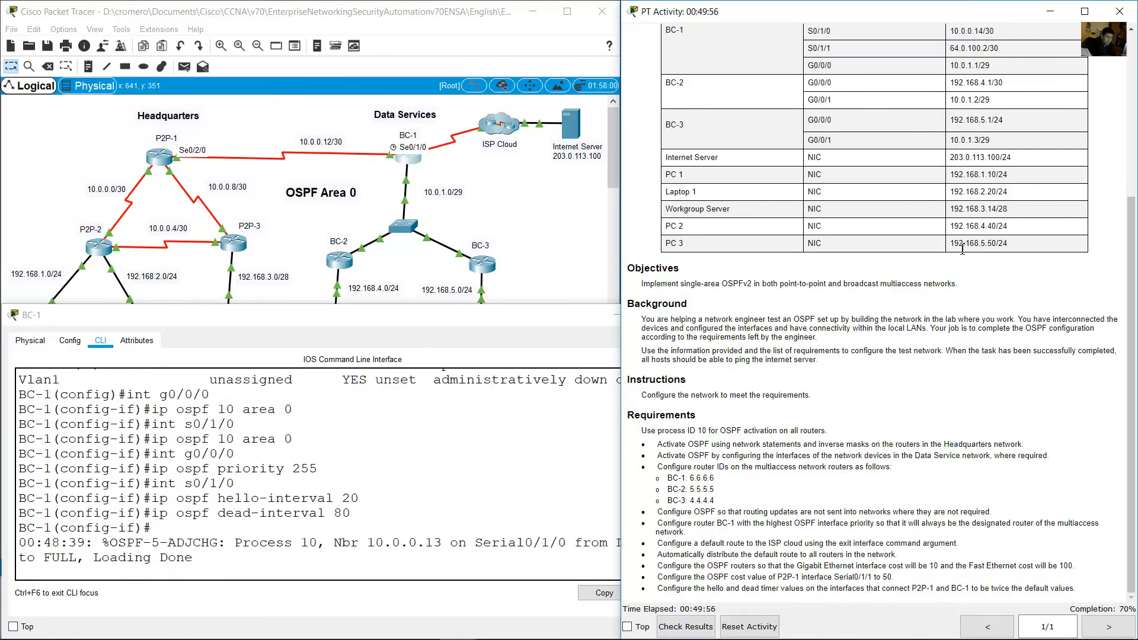
{"action": "left_click", "coordinate": [403, 501]}
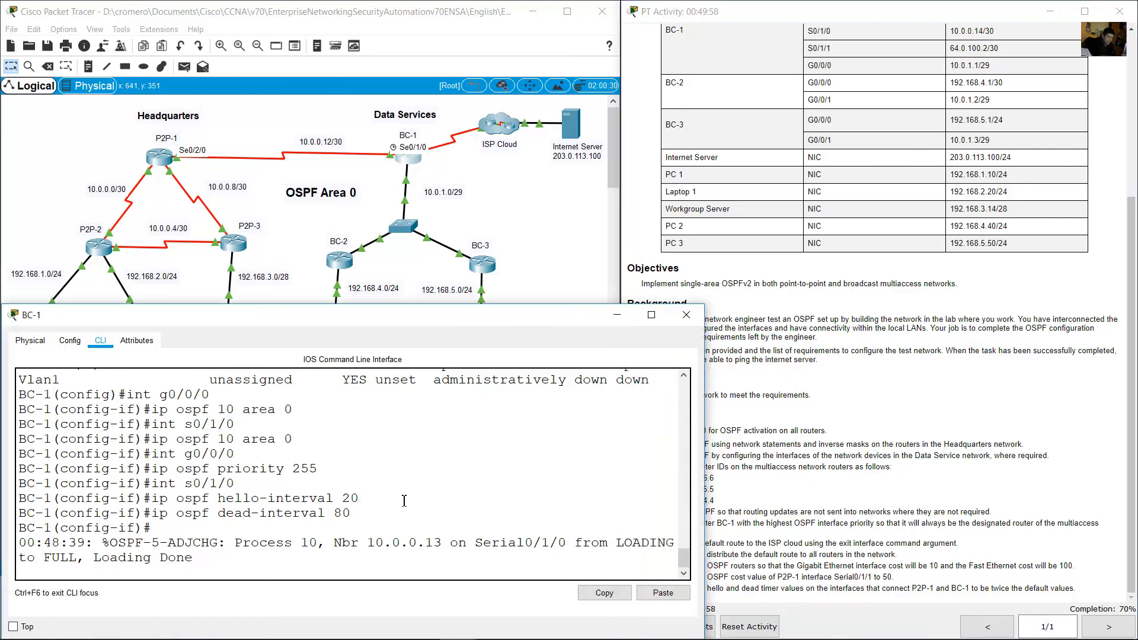
{"action": "key", "text": "Return"}
{"action": "left_click_drag", "start_coordinate": [228, 556], "coordinate": [28, 528]}
{"action": "left_click", "coordinate": [471, 528]}
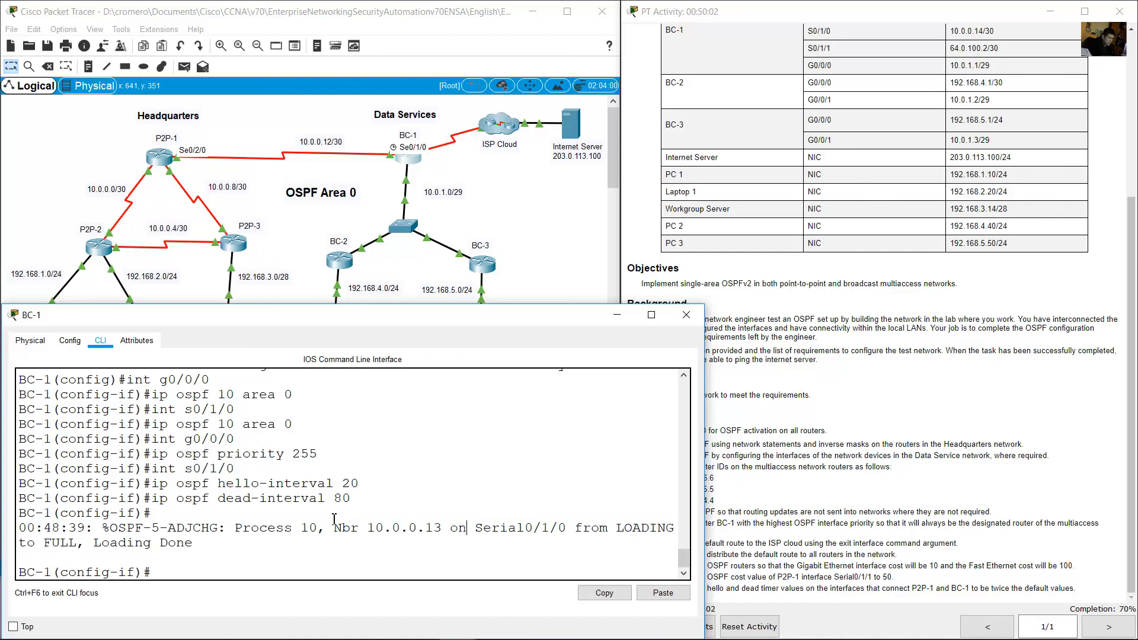
{"action": "left_click", "coordinate": [213, 136]}
{"action": "left_click_drag", "start_coordinate": [220, 128], "coordinate": [111, 170]}
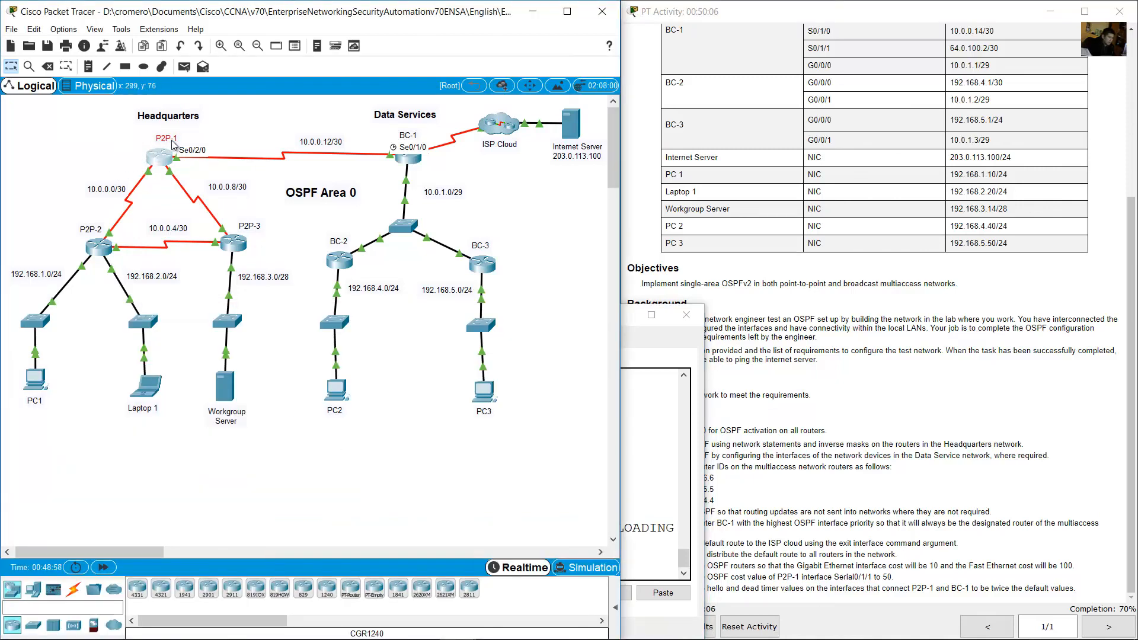
{"action": "left_click", "coordinate": [223, 114]}
{"action": "left_click_drag", "start_coordinate": [224, 116], "coordinate": [40, 293]}
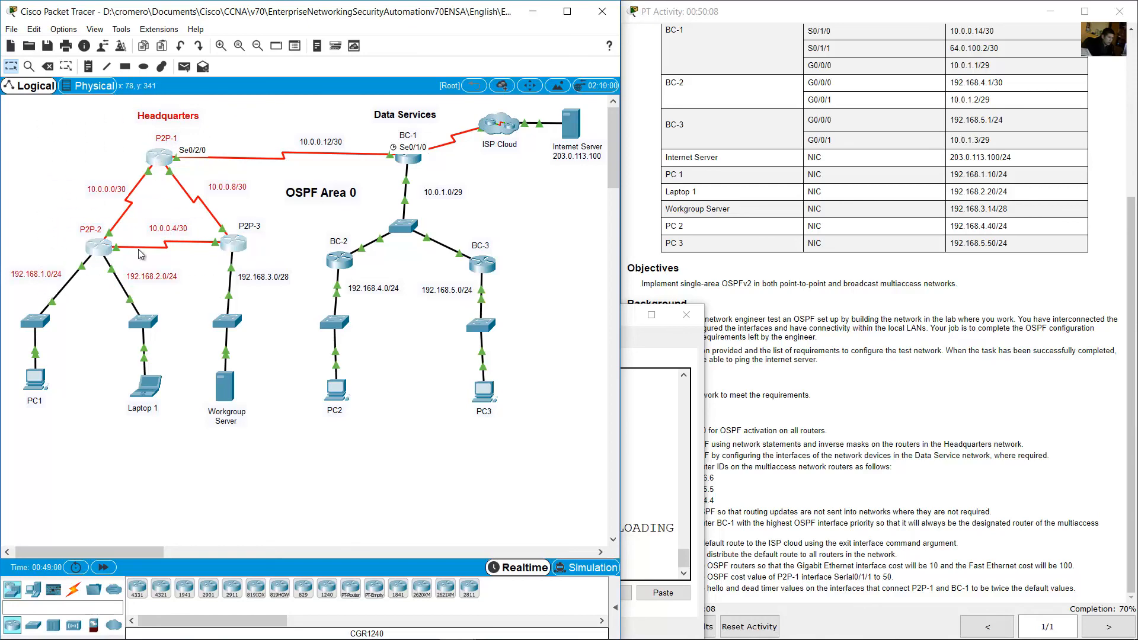
{"action": "left_click", "coordinate": [409, 158]}
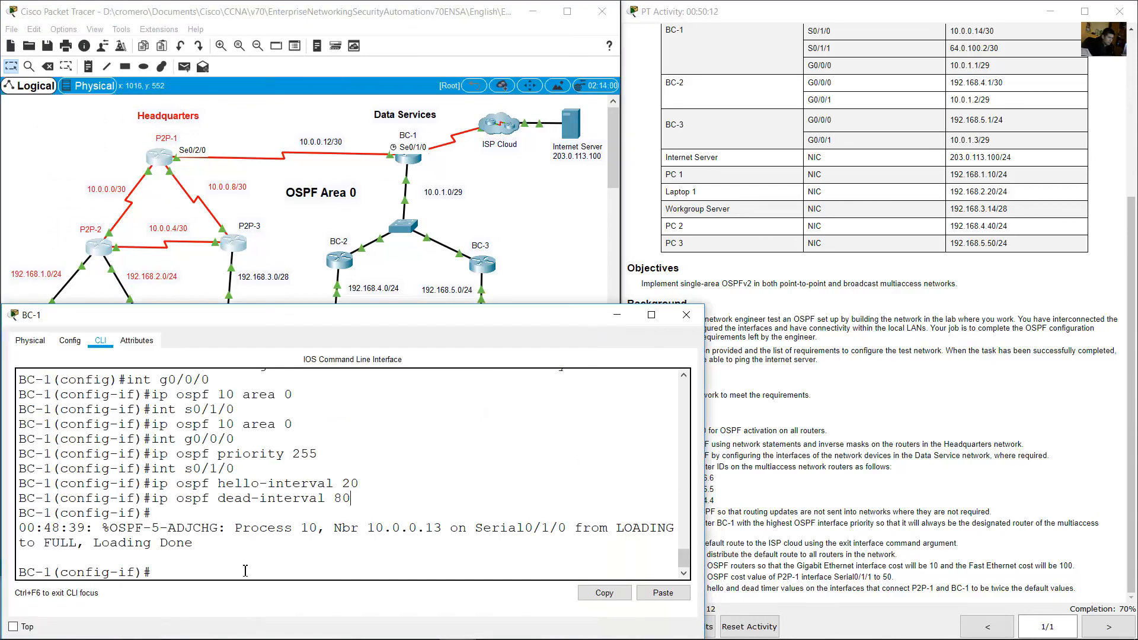
Step: Return BC-1 to global configuration mode and review the default route requirement for the link between BC-1 and the ISP Cloud
{"action": "type", "text": "exit"}
{"action": "key", "text": "Return"}
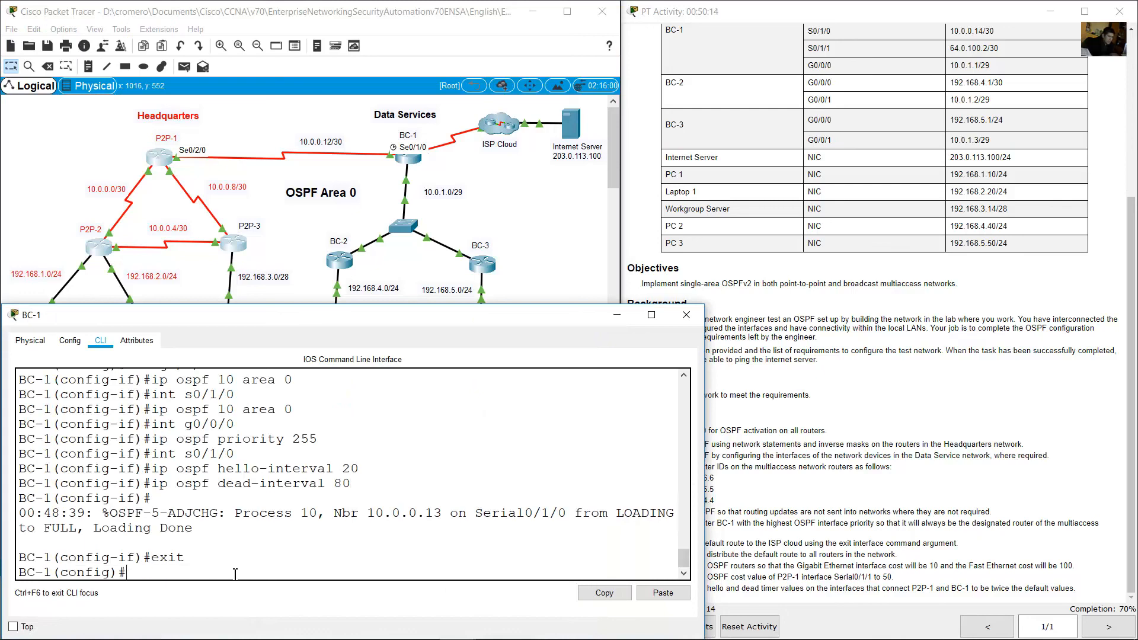
{"action": "triple_click", "coordinate": [101, 572]}
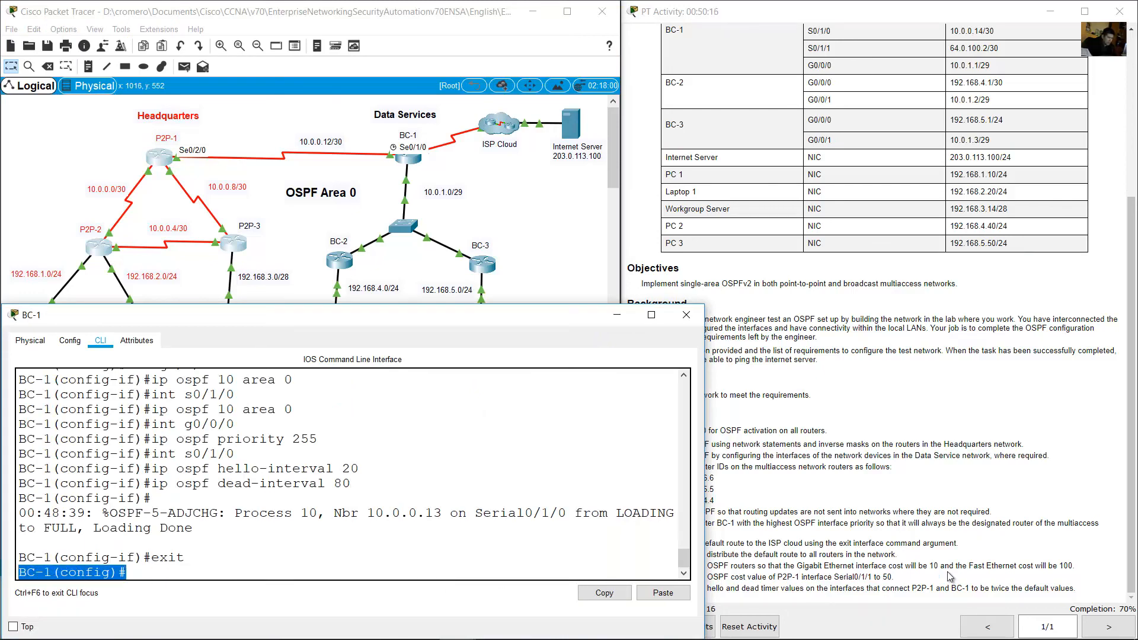
{"action": "left_click", "coordinate": [857, 542]}
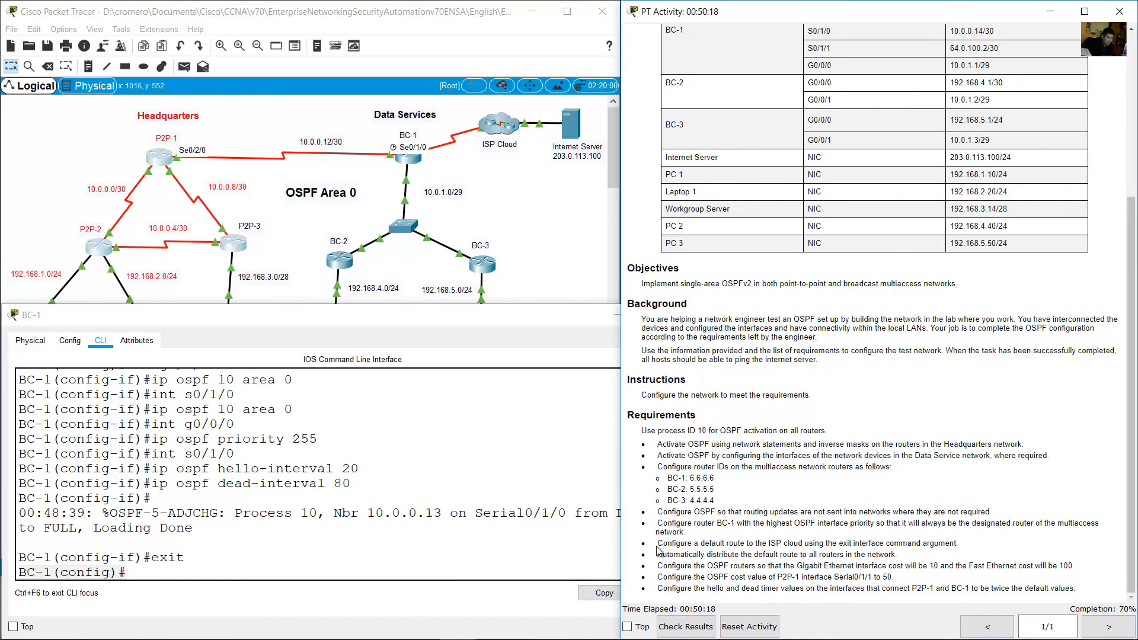
{"action": "left_click_drag", "start_coordinate": [657, 543], "coordinate": [964, 546]}
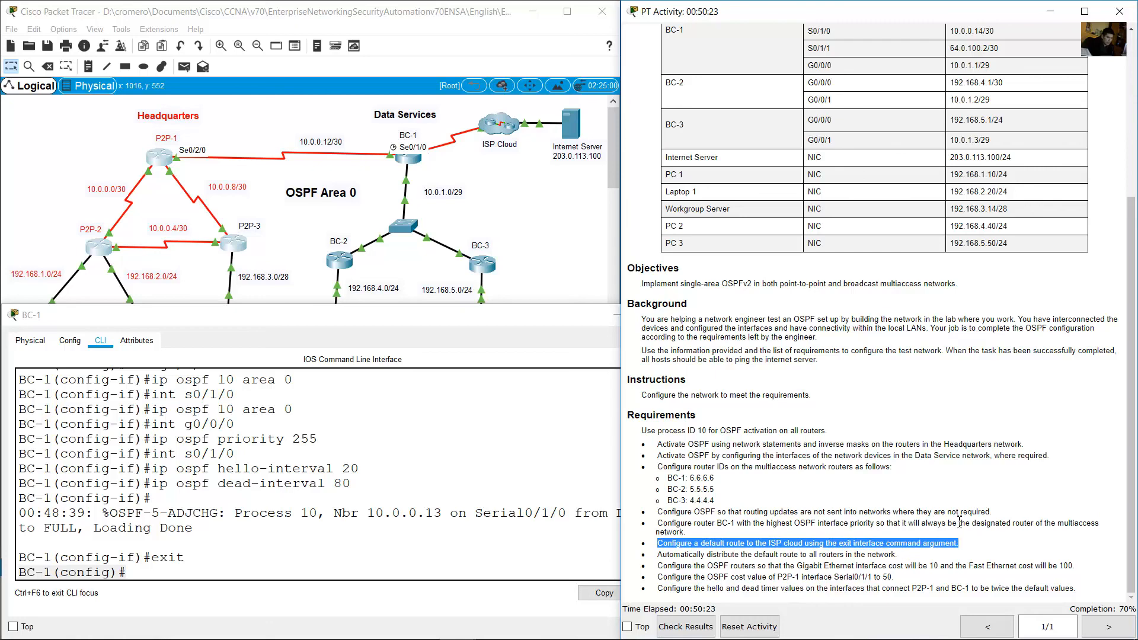
{"action": "left_click", "coordinate": [490, 173]}
{"action": "left_click_drag", "start_coordinate": [460, 165], "coordinate": [522, 110]}
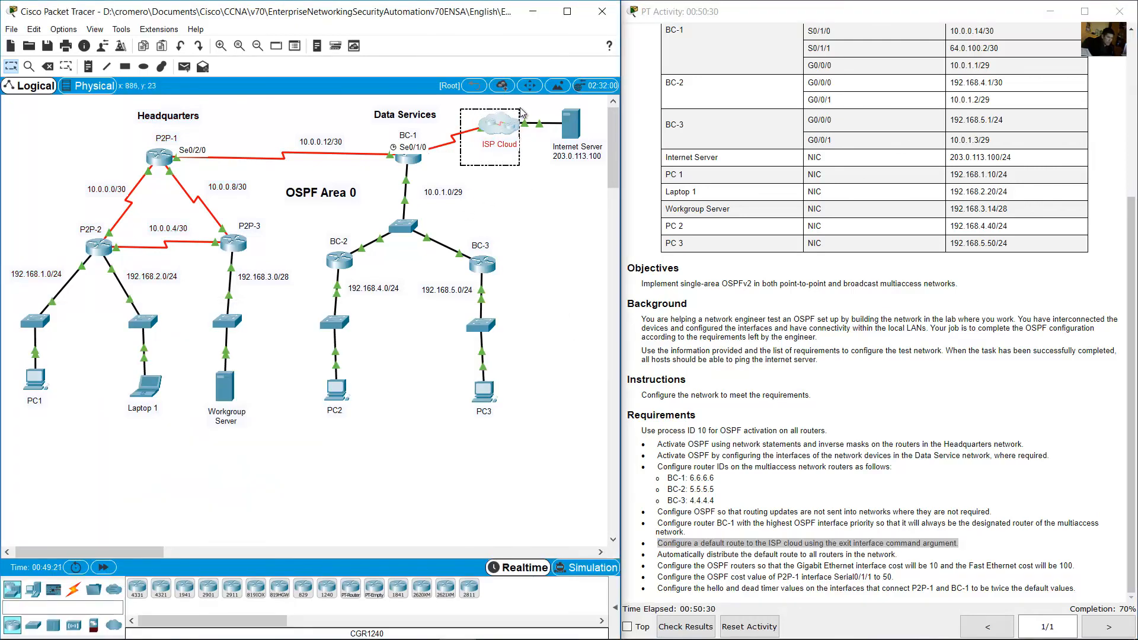
{"action": "left_click_drag", "start_coordinate": [446, 174], "coordinate": [395, 142]}
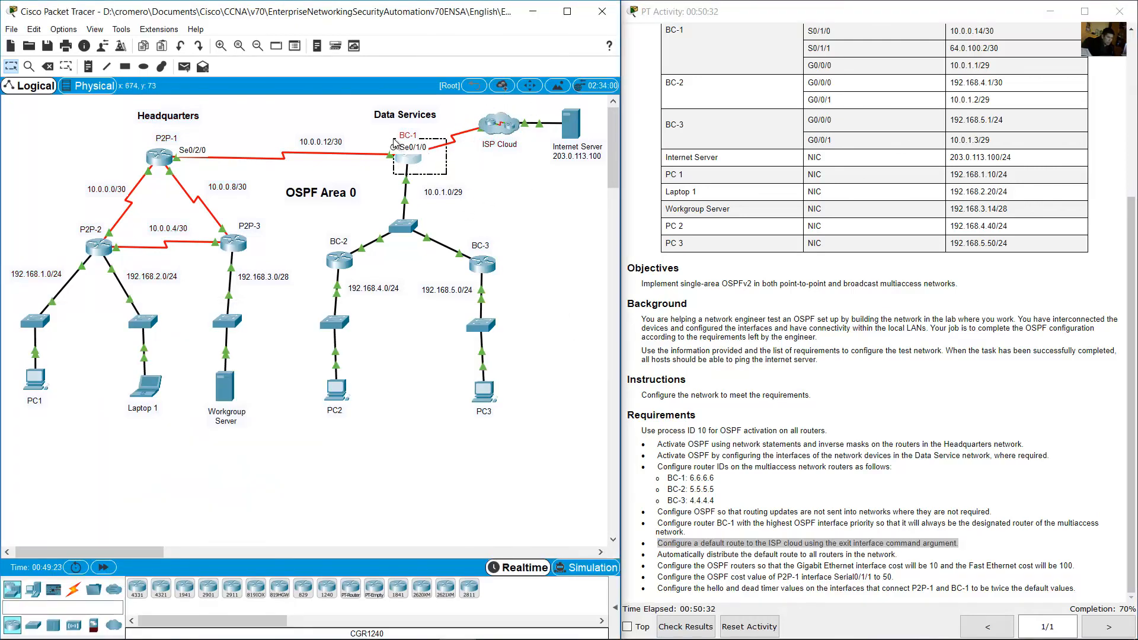
Step: Configure a default static route 0.0.0.0 0.0.0.0 on BC-1 using exit interface s0/1/1 towards the ISP Cloud
{"action": "left_click", "coordinate": [417, 159]}
{"action": "left_click", "coordinate": [429, 480]}
{"action": "type", "text": "ip"}
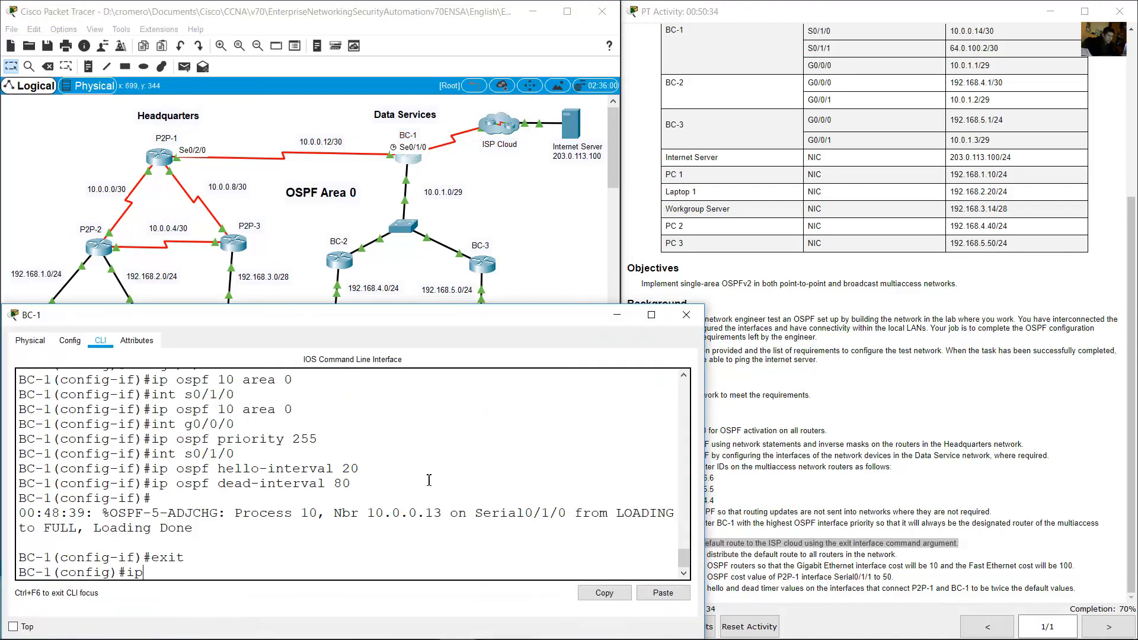
{"action": "type", "text": " route 0.0.0.0 0.0.0.0"}
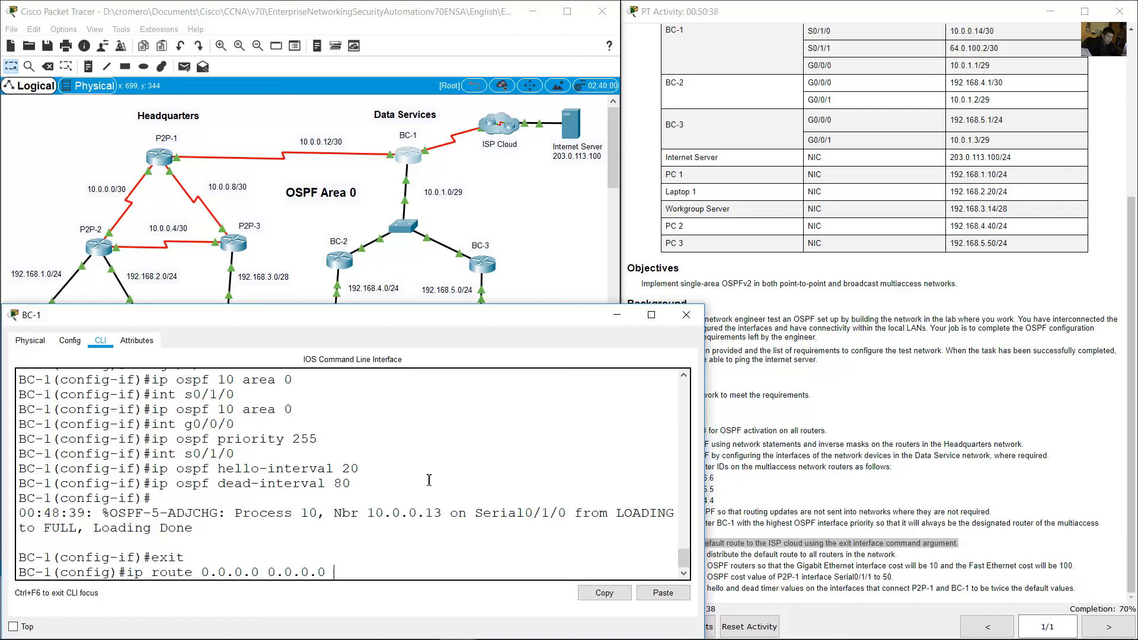
{"action": "left_click", "coordinate": [479, 189]}
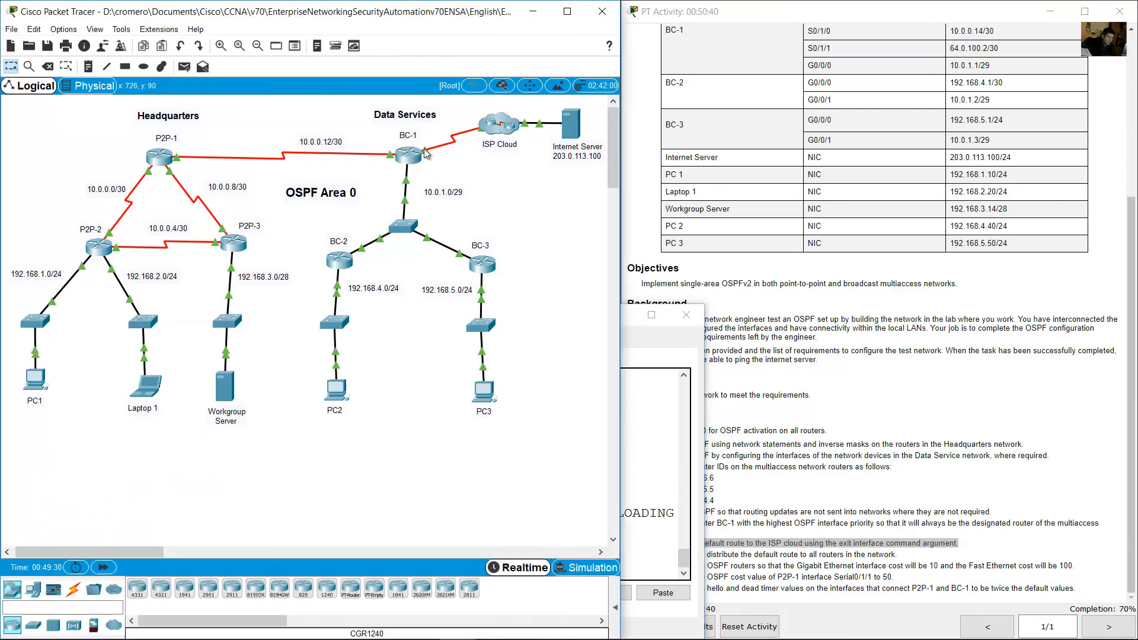
{"action": "mouse_move", "coordinate": [424, 149]}
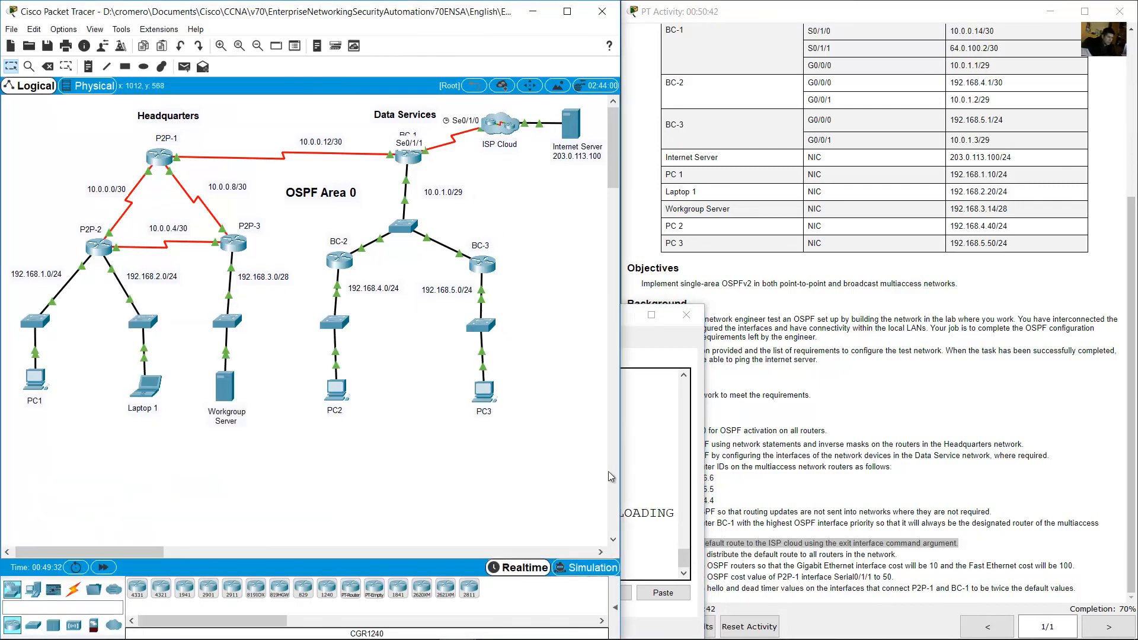
{"action": "left_click", "coordinate": [647, 495]}
{"action": "type", "text": "s0/"}
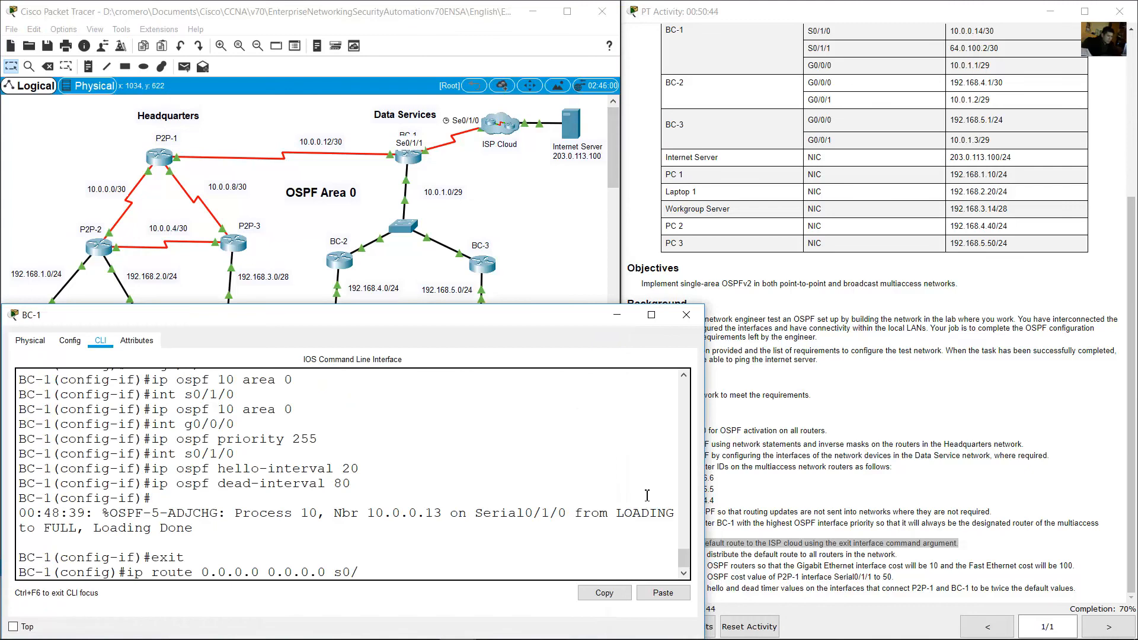
{"action": "type", "text": "1/1"}
{"action": "key", "text": "Return"}
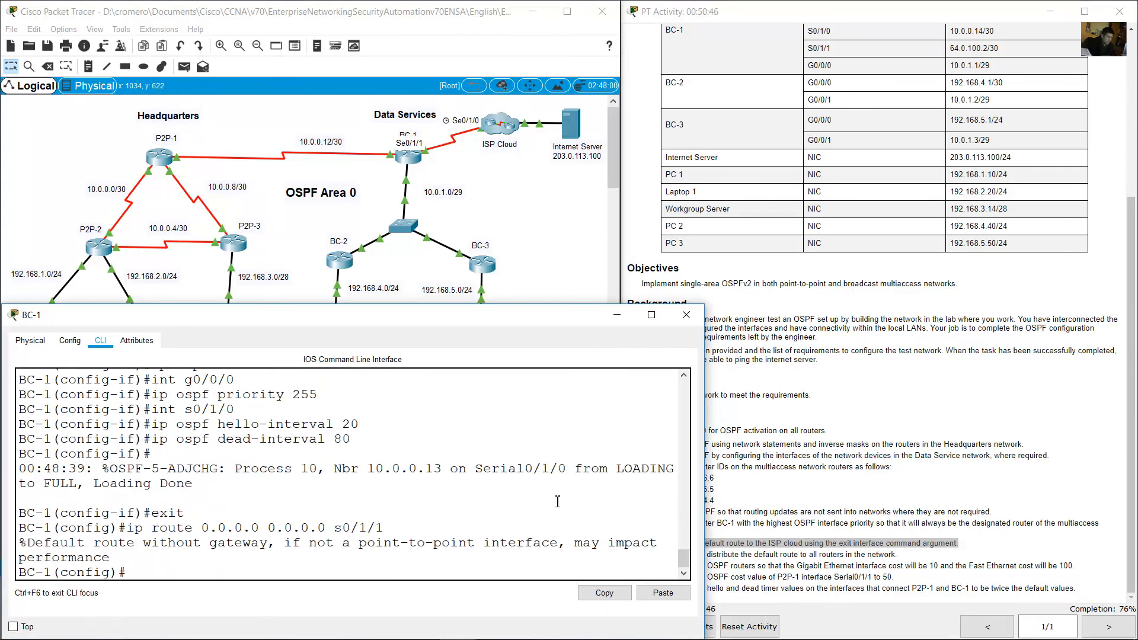
{"action": "left_click_drag", "start_coordinate": [43, 543], "coordinate": [116, 556]}
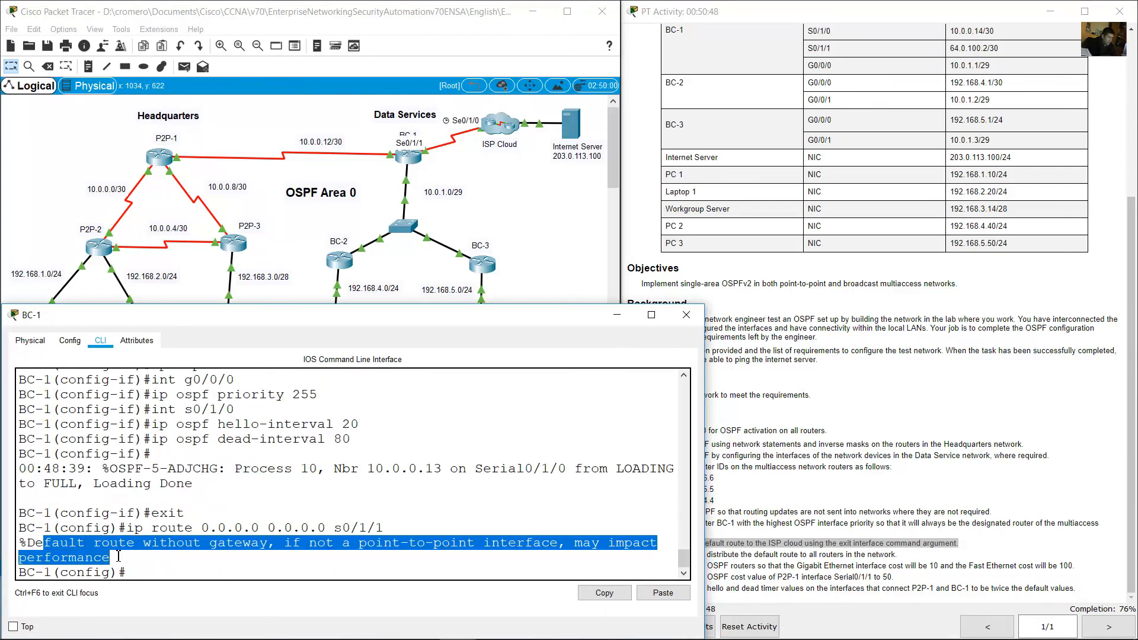
{"action": "left_click", "coordinate": [157, 573]}
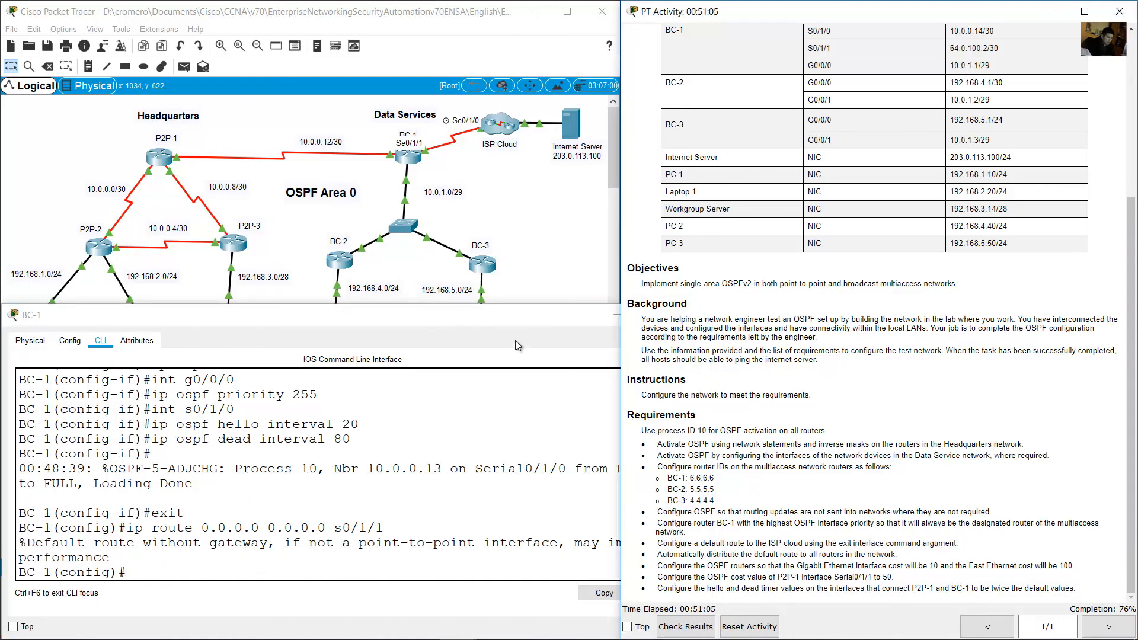
Step: Open router BC-2's command line in an enlarged window and enter global configuration mode
{"action": "left_click", "coordinate": [501, 195]}
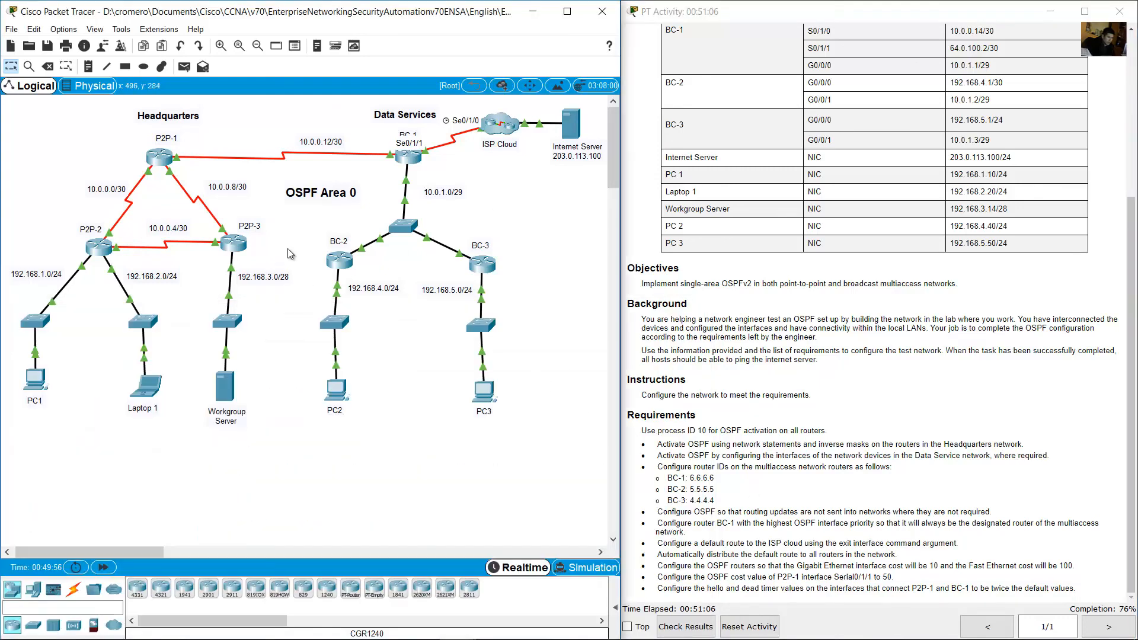
{"action": "left_click", "coordinate": [341, 260]}
{"action": "left_click_drag", "start_coordinate": [557, 132], "coordinate": [174, 278]}
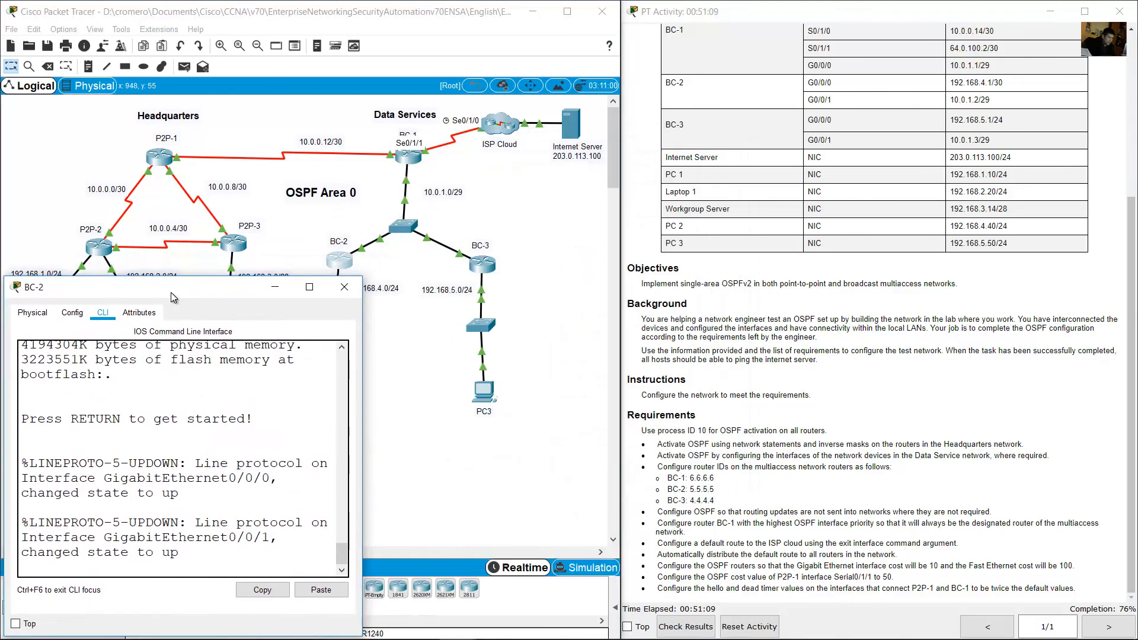
{"action": "left_click_drag", "start_coordinate": [367, 276], "coordinate": [715, 302]}
{"action": "key", "text": "Return"}
{"action": "type", "text": "en"}
{"action": "key", "text": "Return"}
{"action": "type", "text": "c"}
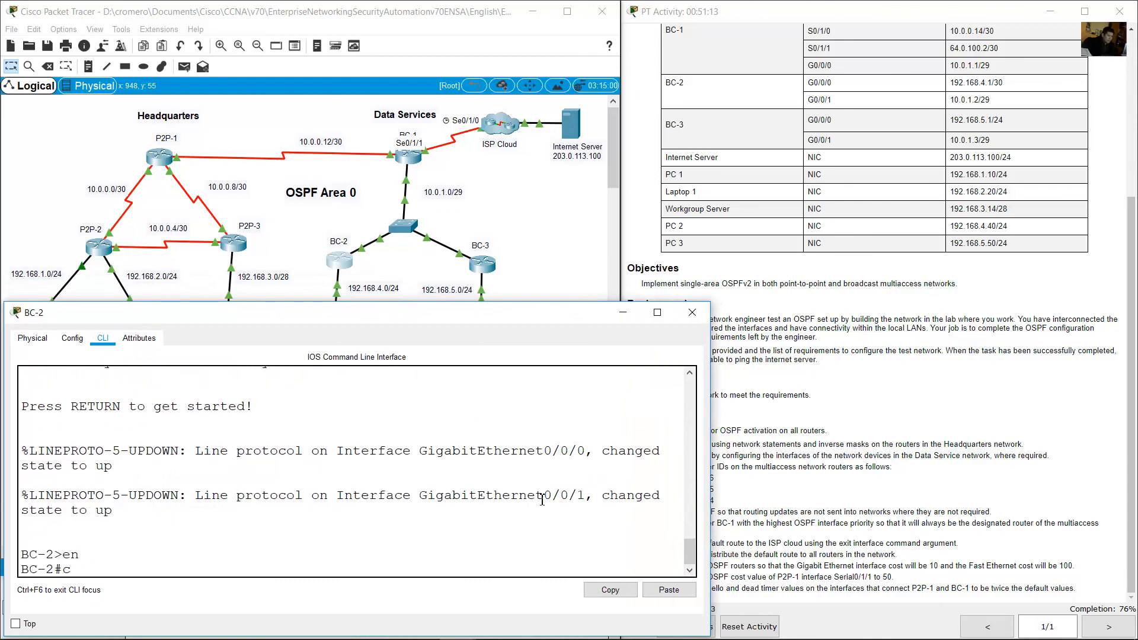
{"action": "type", "text": "nf onf term"}
{"action": "key", "text": "Return"}
Step: Start OSPF on BC-2 with the process ID 10 given in the activity requirements
{"action": "left_click", "coordinate": [926, 431]}
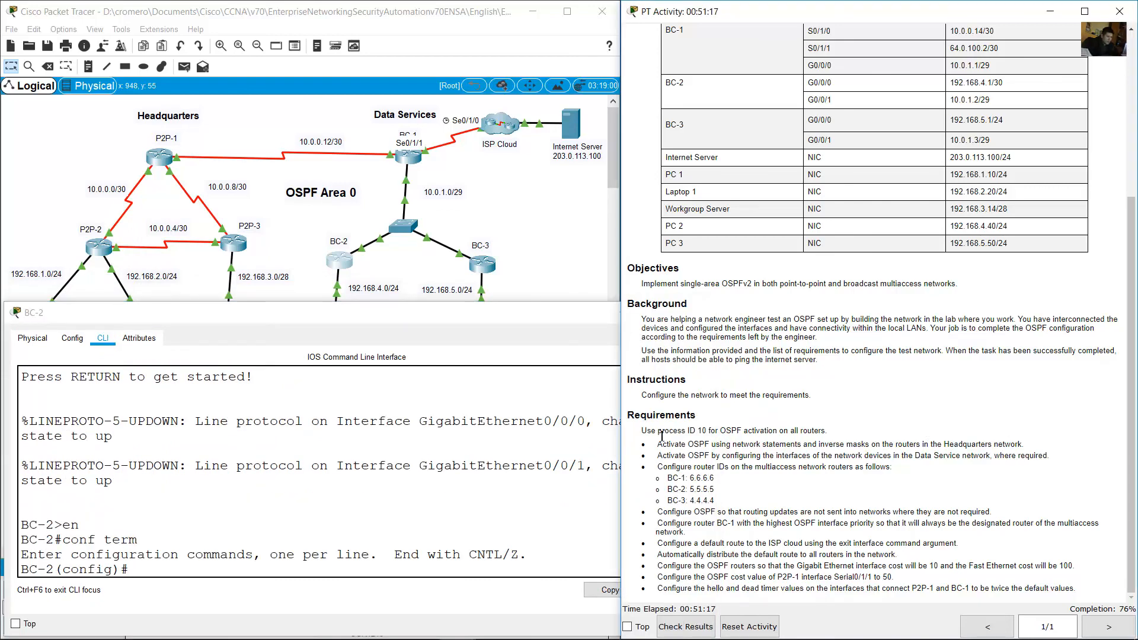
{"action": "left_click_drag", "start_coordinate": [657, 430], "coordinate": [740, 435]}
{"action": "left_click", "coordinate": [400, 565]}
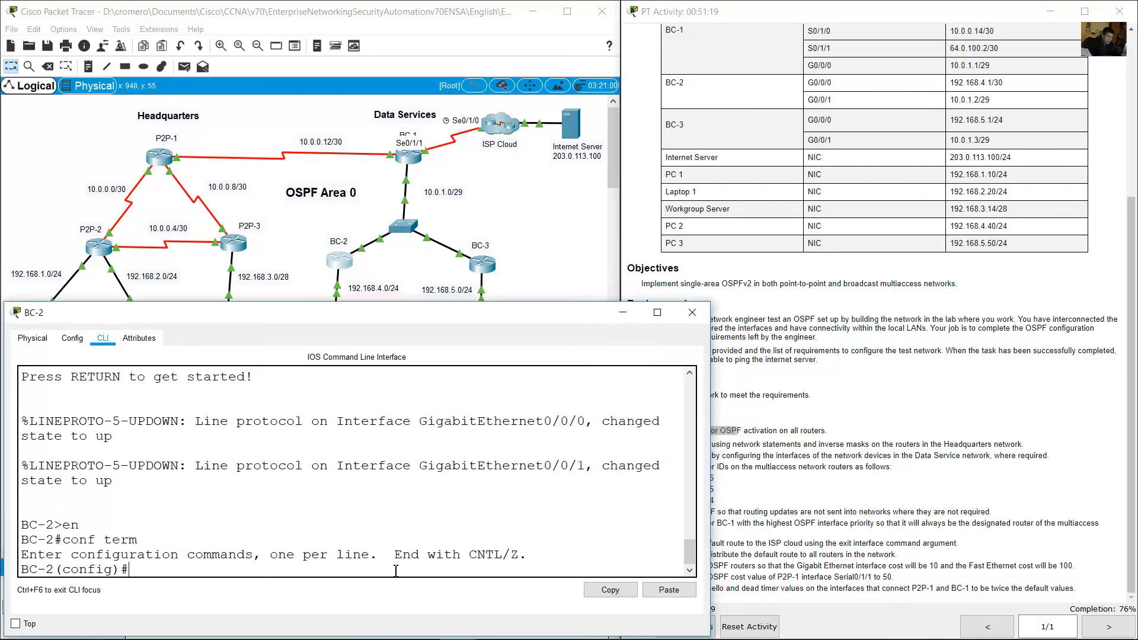
{"action": "type", "text": "router ospf 10"}
{"action": "key", "text": "Return"}
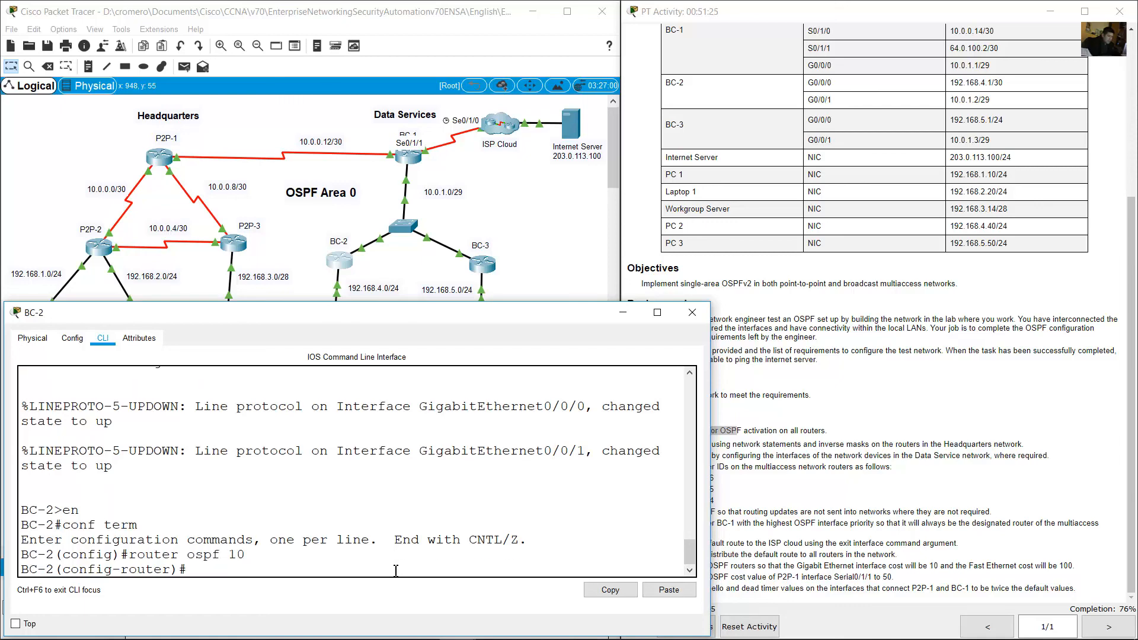
Step: Set BC-2's OSPF router ID to 5.5.5.5 as listed in the requirements
{"action": "left_click", "coordinate": [809, 482]}
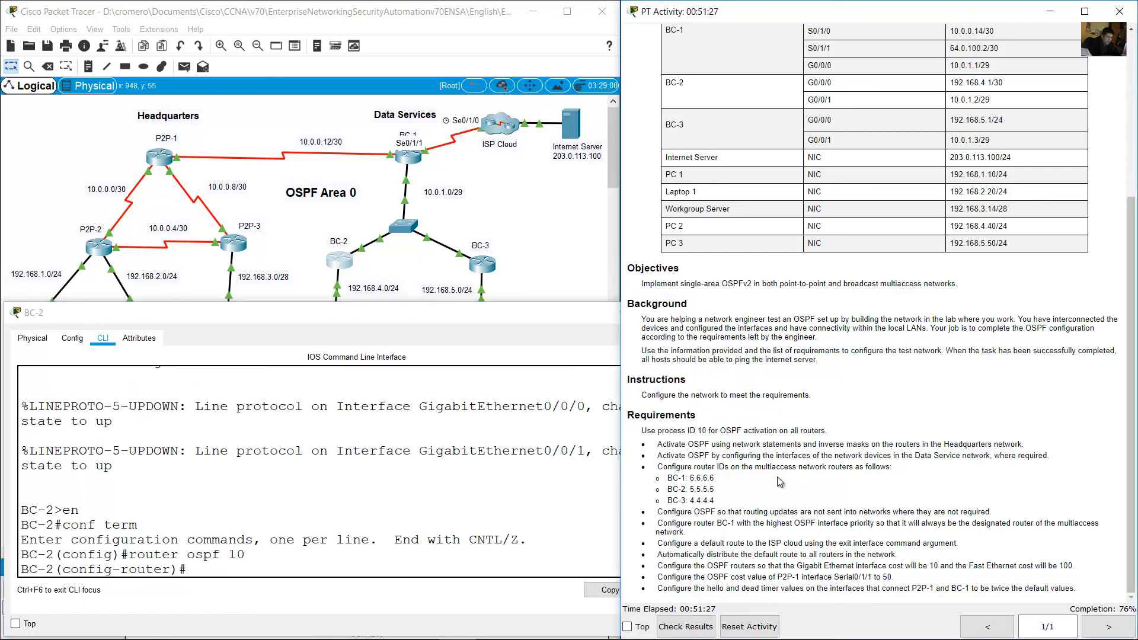
{"action": "left_click_drag", "start_coordinate": [663, 467], "coordinate": [739, 468]}
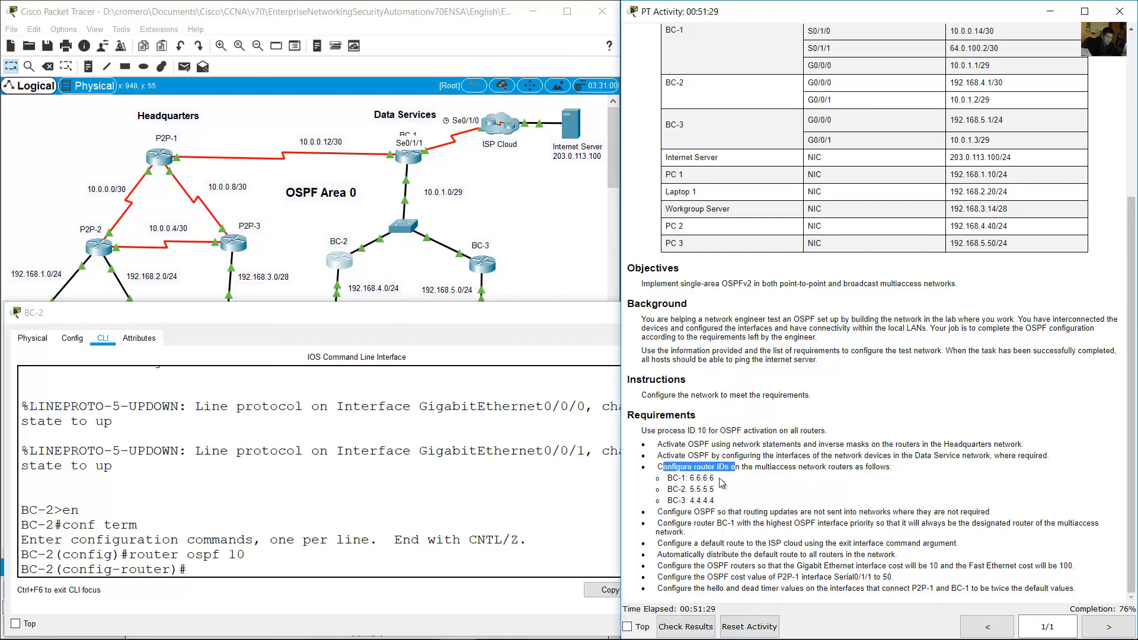
{"action": "left_click_drag", "start_coordinate": [667, 490], "coordinate": [726, 491]}
{"action": "left_click", "coordinate": [449, 573]}
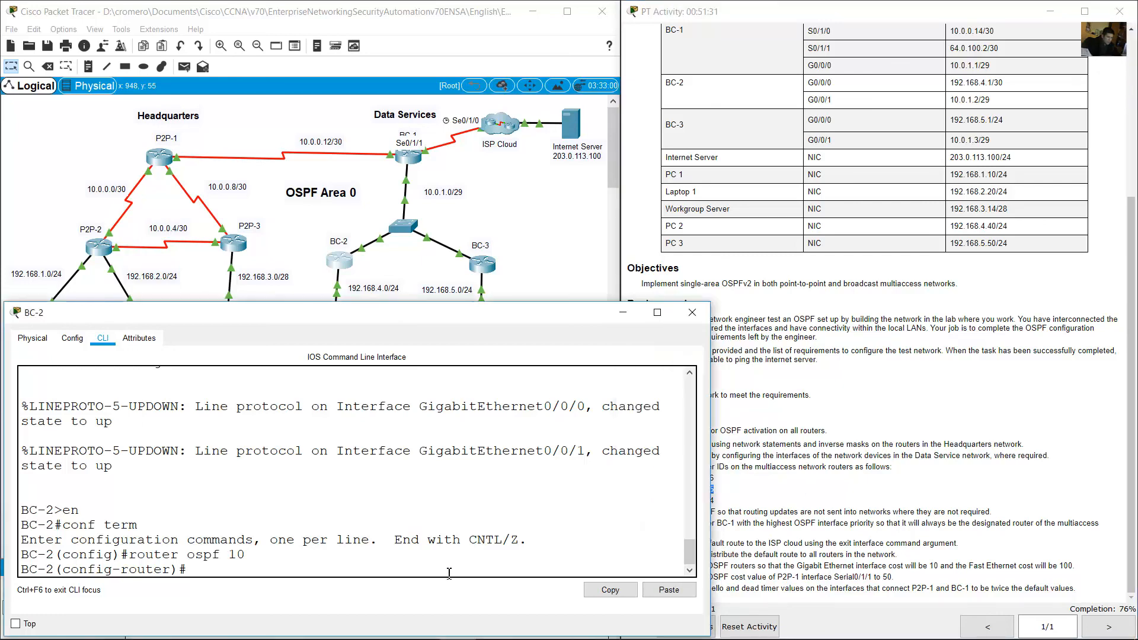
{"action": "type", "text": "router-id 5.5.5.5"}
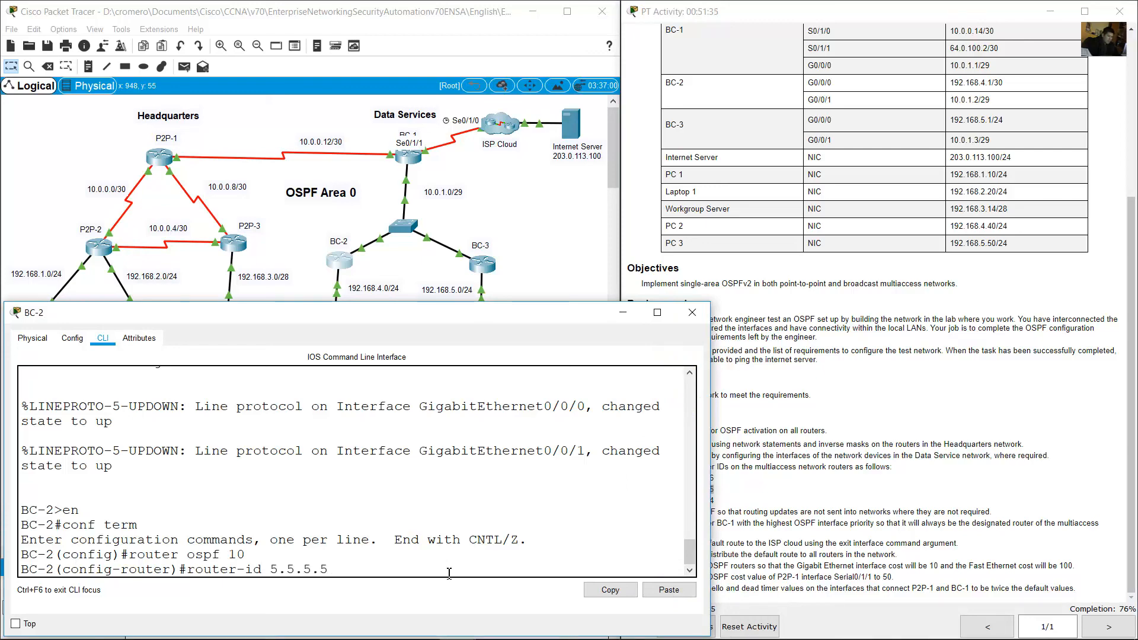
{"action": "key", "text": "Return"}
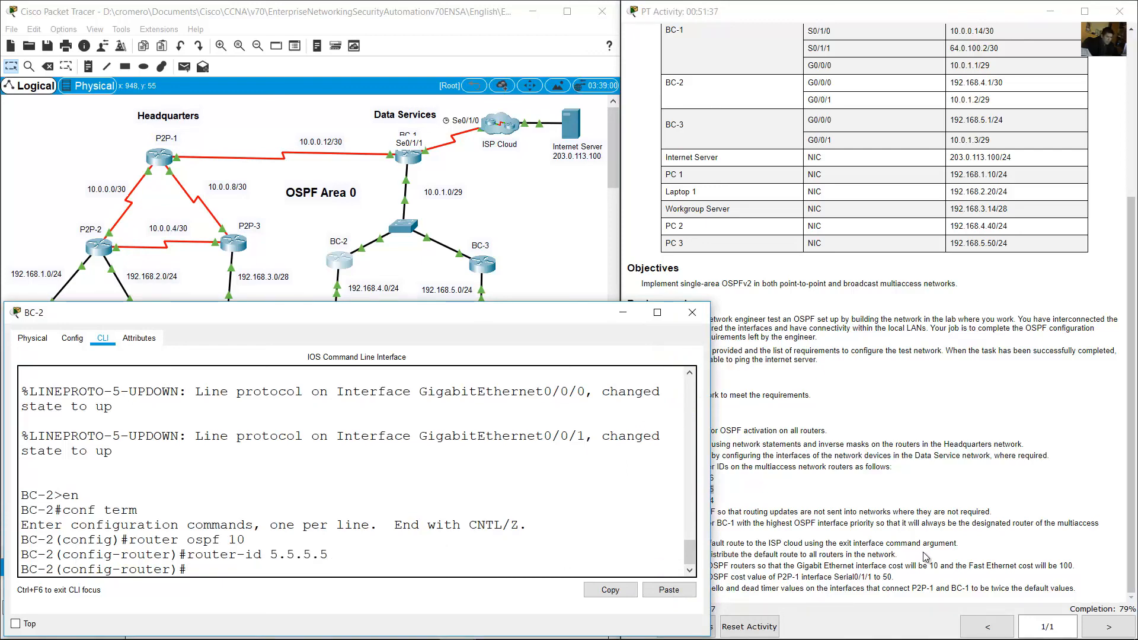
Step: Make BC-2's LAN interface g0/0/0 passive so that OSPF routing updates are not sent towards PC2
{"action": "left_click", "coordinate": [871, 498]}
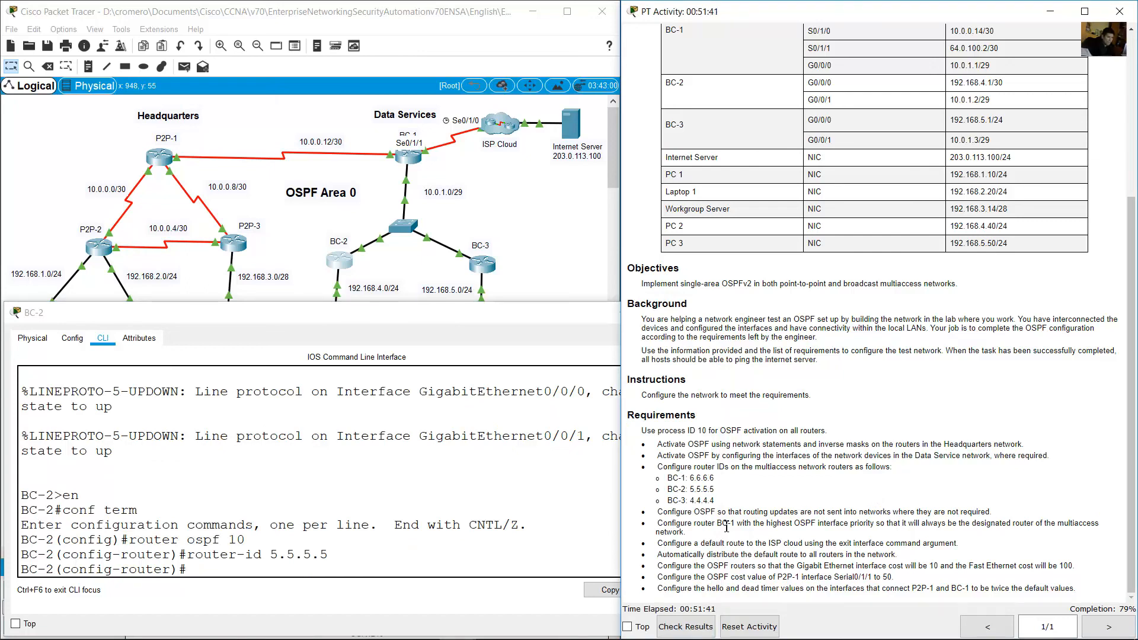
{"action": "left_click_drag", "start_coordinate": [715, 516], "coordinate": [996, 513]}
{"action": "left_click", "coordinate": [503, 225]}
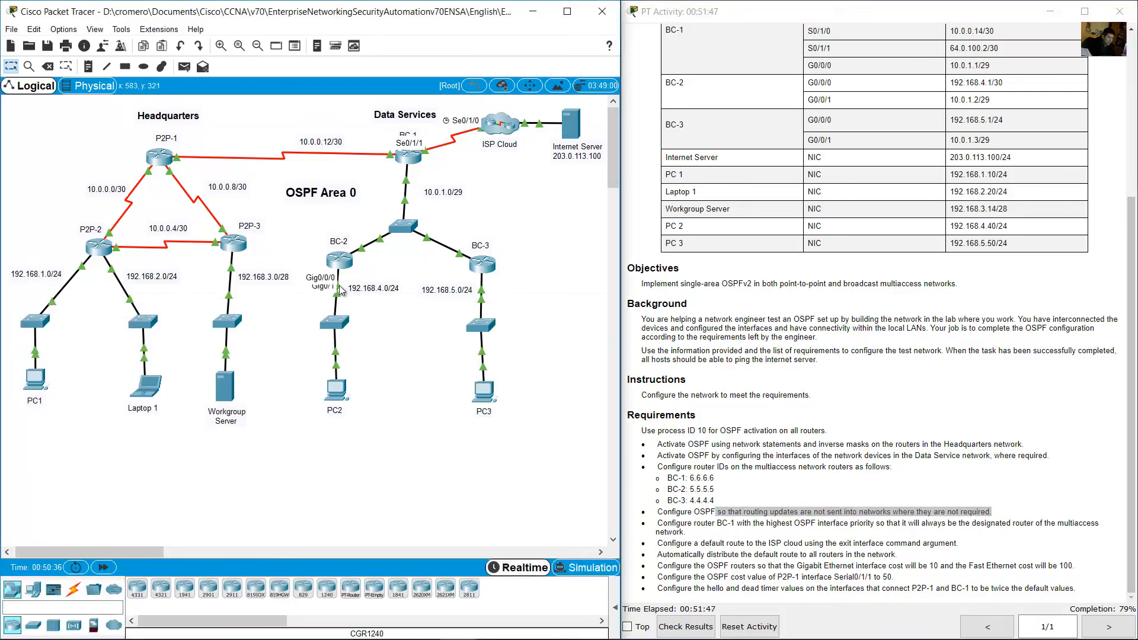
{"action": "left_click_drag", "start_coordinate": [365, 311], "coordinate": [300, 439]}
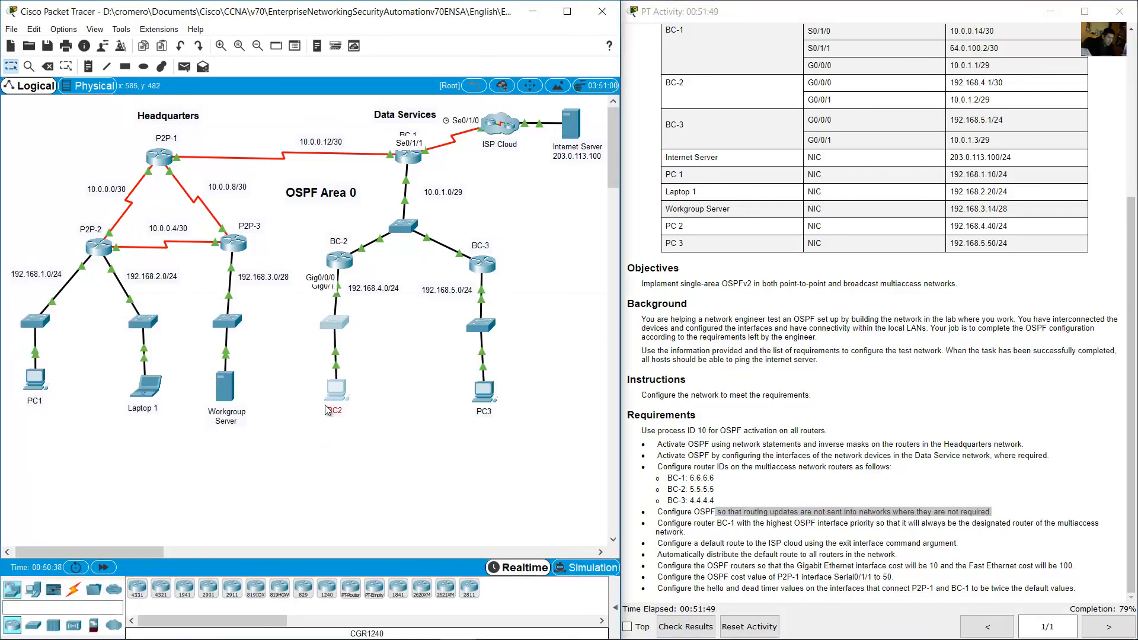
{"action": "left_click", "coordinate": [362, 315]}
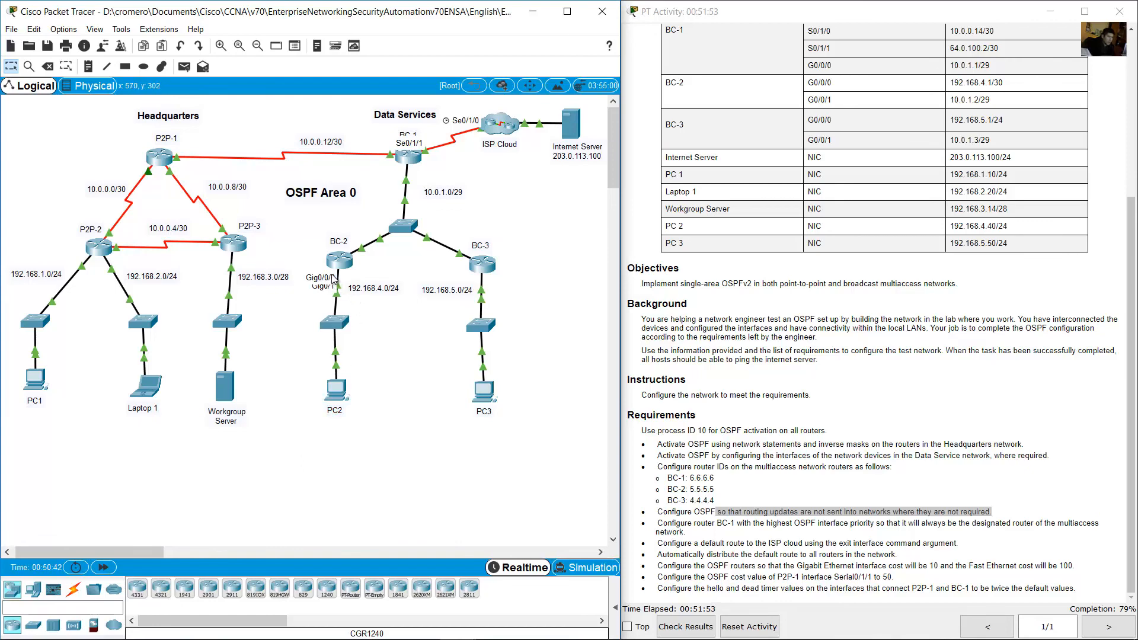
{"action": "left_click", "coordinate": [336, 264]}
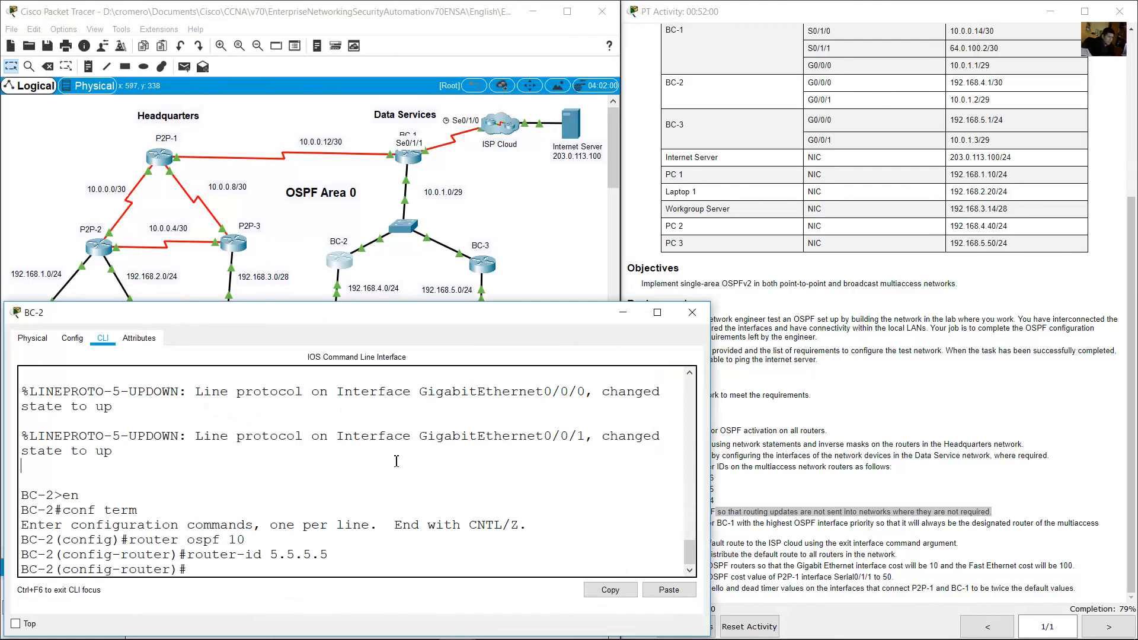
{"action": "type", "text": "passive-interface g0/0/0"}
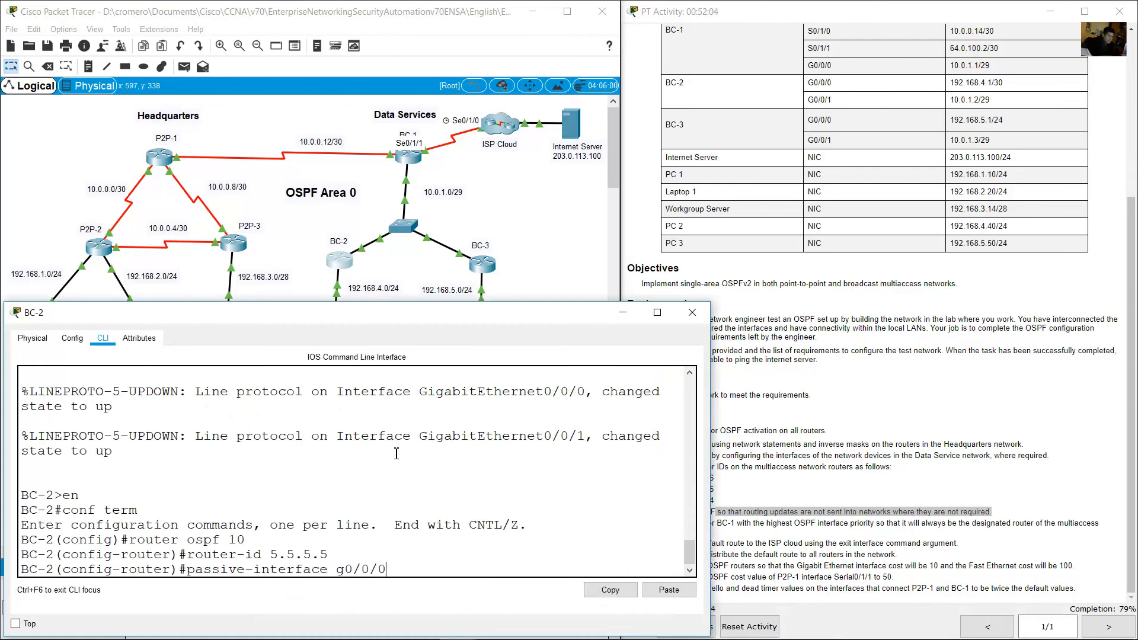
{"action": "key", "text": "Return"}
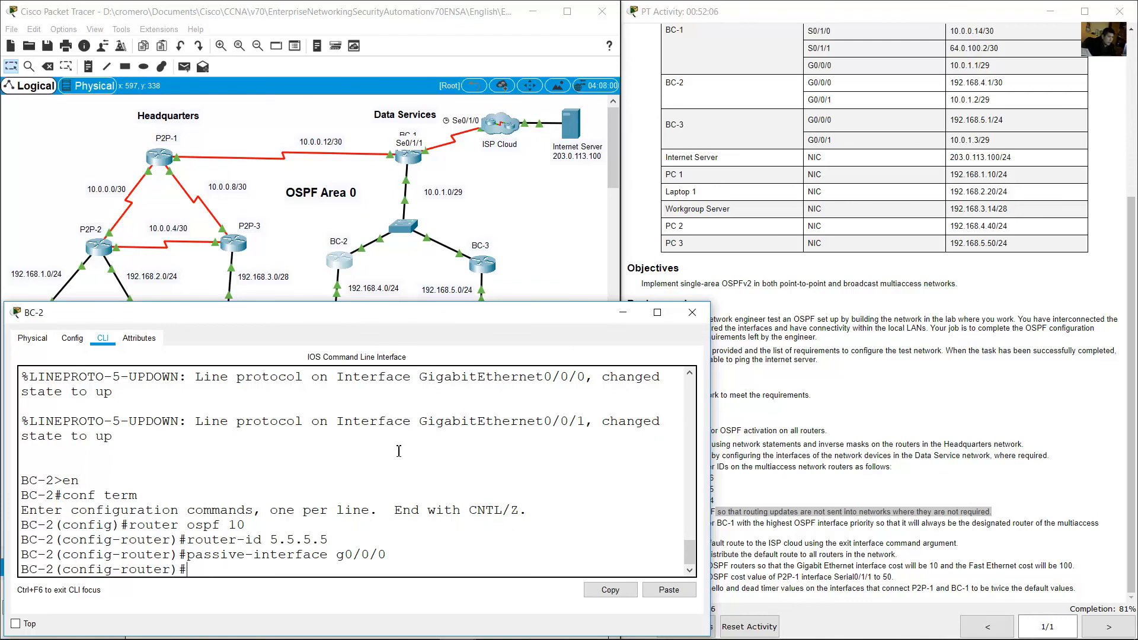
Step: Set BC-2's OSPF auto-cost reference bandwidth to 1000 to meet the Gigabit and Fast Ethernet cost requirement
{"action": "left_click_drag", "start_coordinate": [708, 566], "coordinate": [1043, 566]}
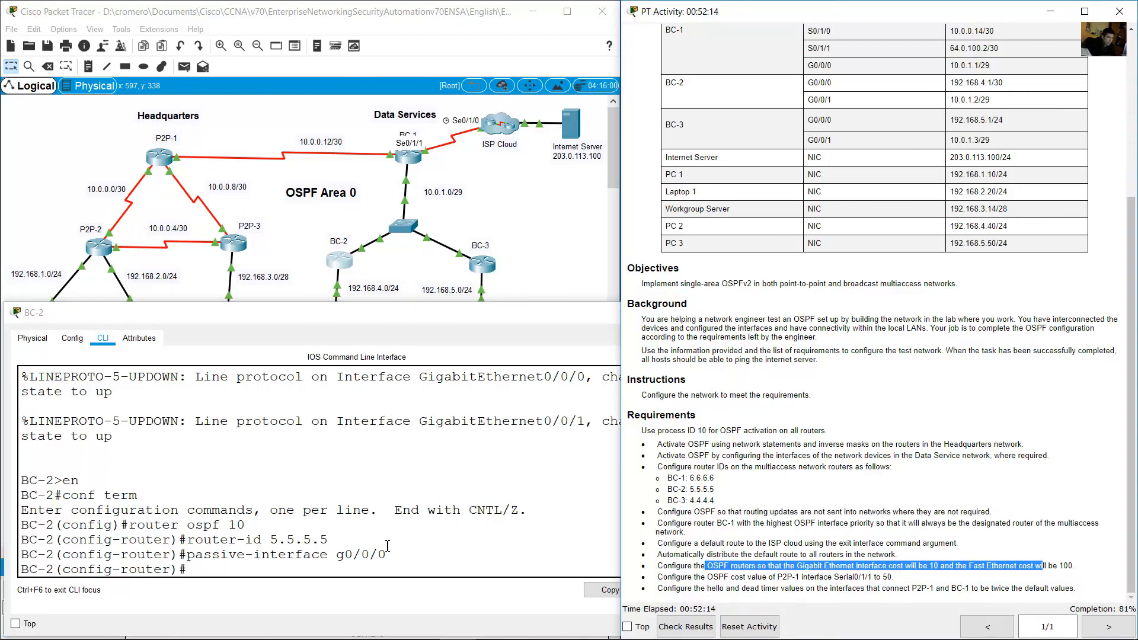
{"action": "left_click", "coordinate": [388, 545]}
{"action": "type", "text": "auto-co"}
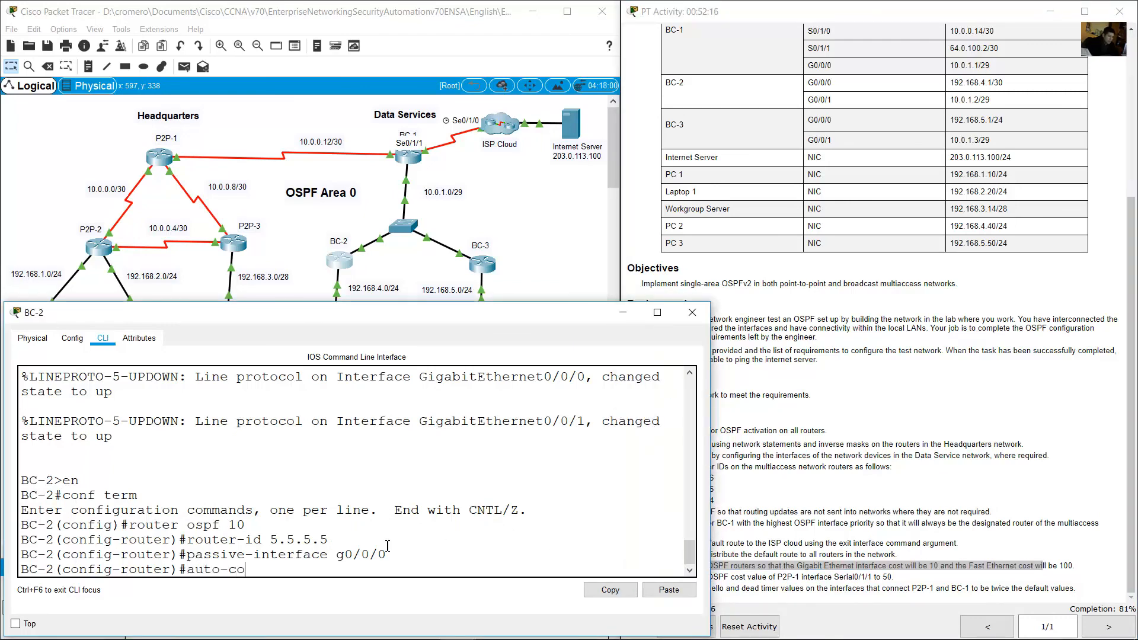
{"action": "type", "text": "st reference-band"}
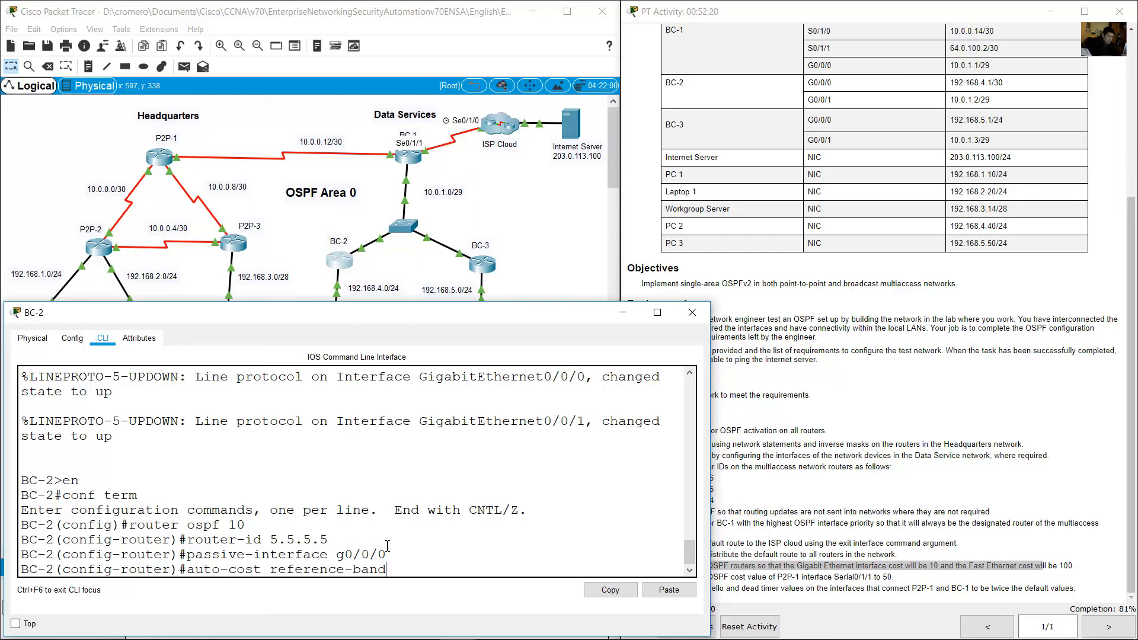
{"action": "type", "text": "width 1000"}
{"action": "key", "text": "Return"}
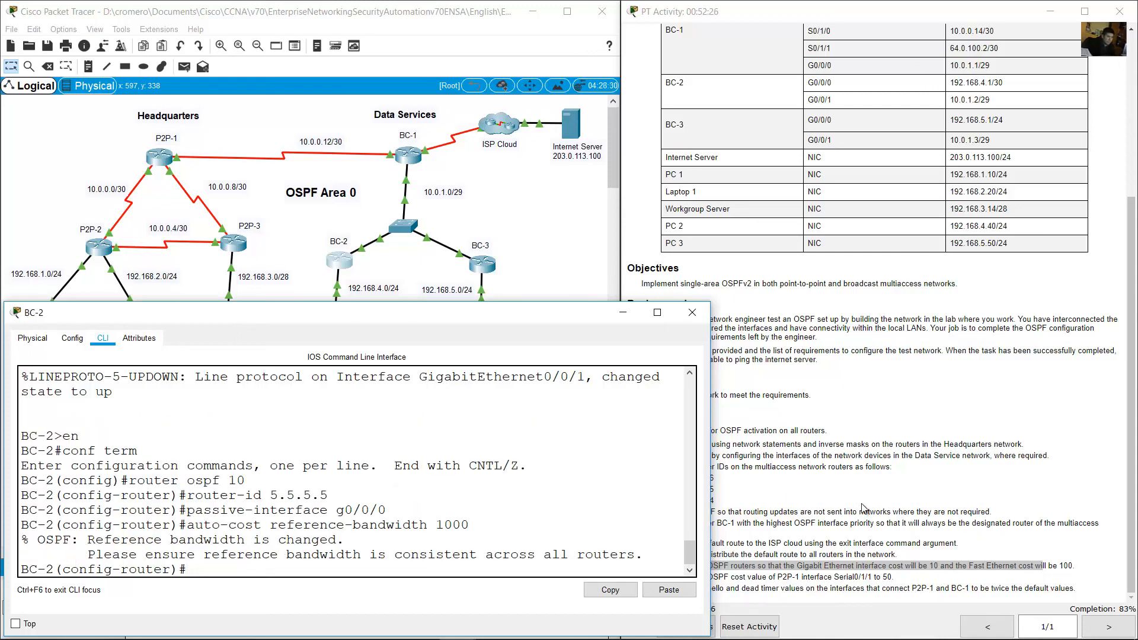
Step: Review the requirement to activate OSPF on the Data Service interfaces and return BC-2 to global configuration mode
{"action": "left_click", "coordinate": [863, 508]}
{"action": "left_click_drag", "start_coordinate": [655, 455], "coordinate": [968, 459]}
{"action": "left_click", "coordinate": [524, 209]}
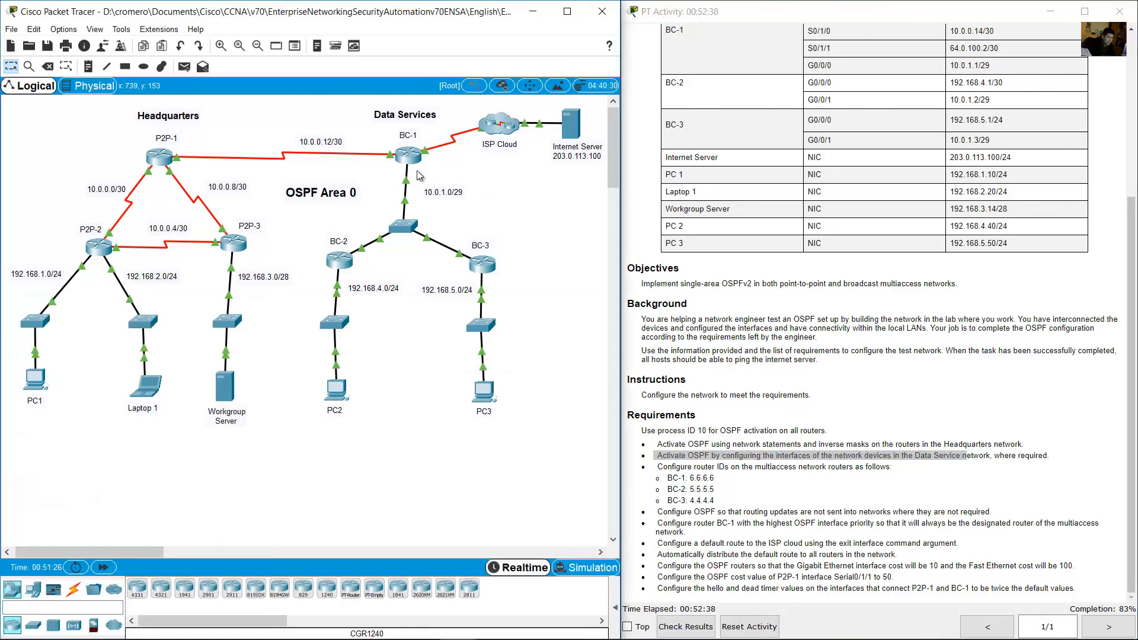
{"action": "left_click_drag", "start_coordinate": [320, 111], "coordinate": [482, 378]}
{"action": "left_click", "coordinate": [533, 257]}
{"action": "left_click", "coordinate": [335, 260]}
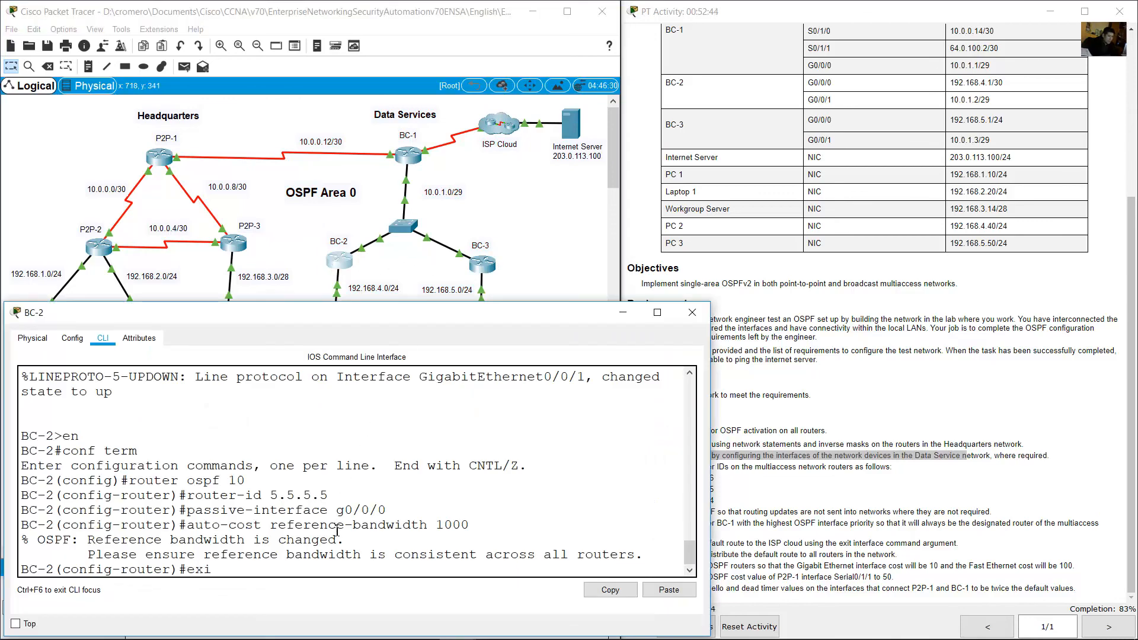
{"action": "type", "text": "t"}
{"action": "key", "text": "Return"}
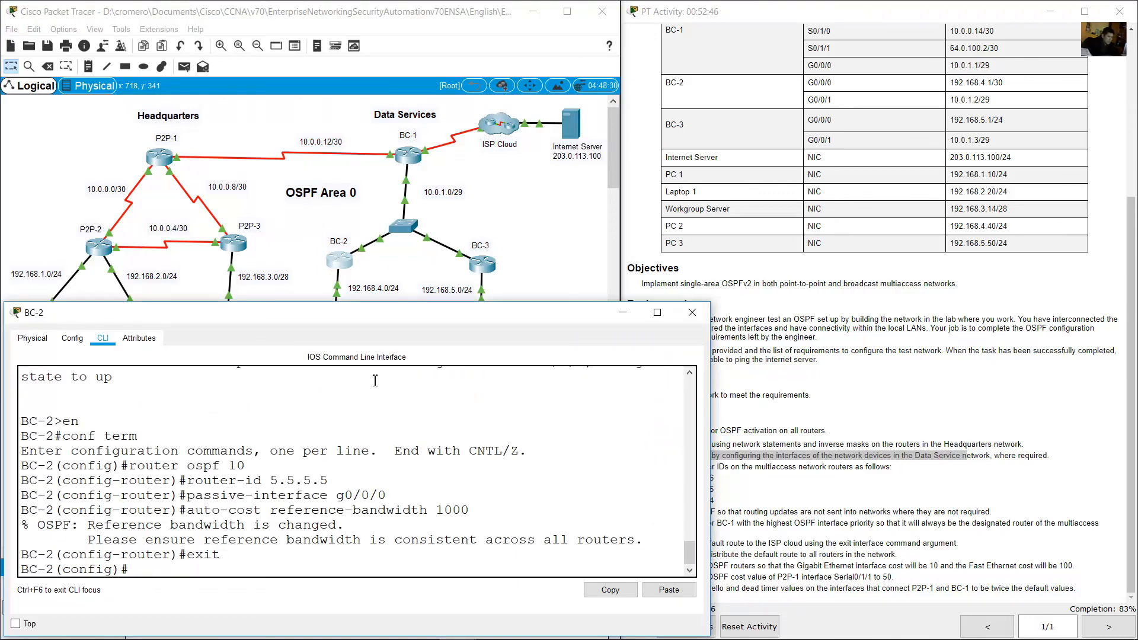
Step: List BC-2's interfaces with do show ip interface brief and identify the active GigabitEthernet interfaces
{"action": "left_click", "coordinate": [299, 283]}
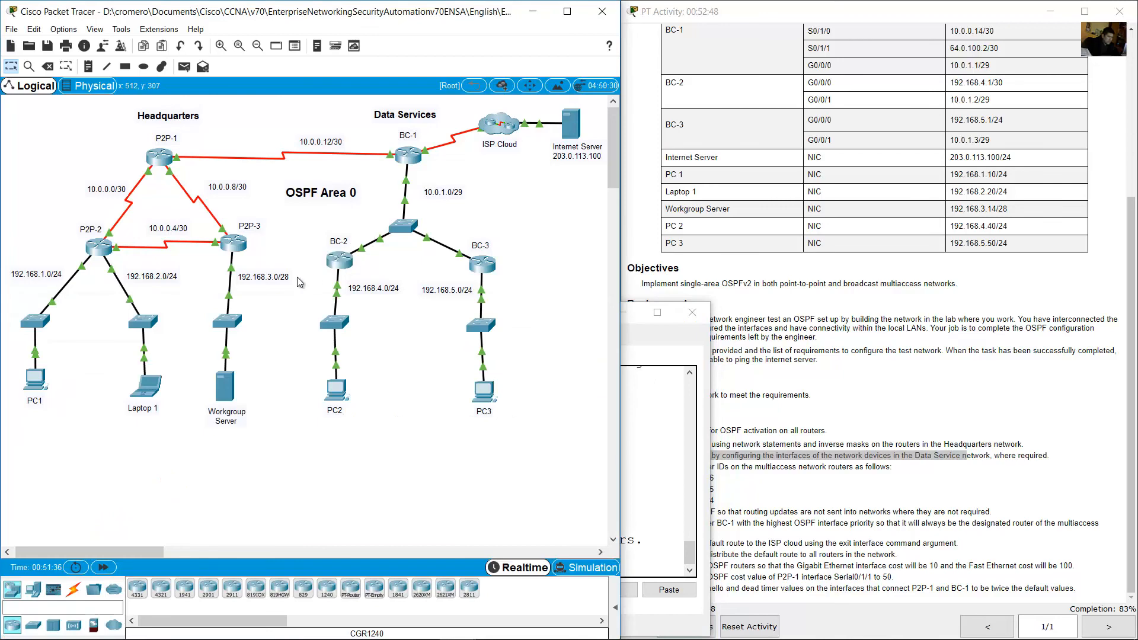
{"action": "left_click", "coordinate": [663, 471]}
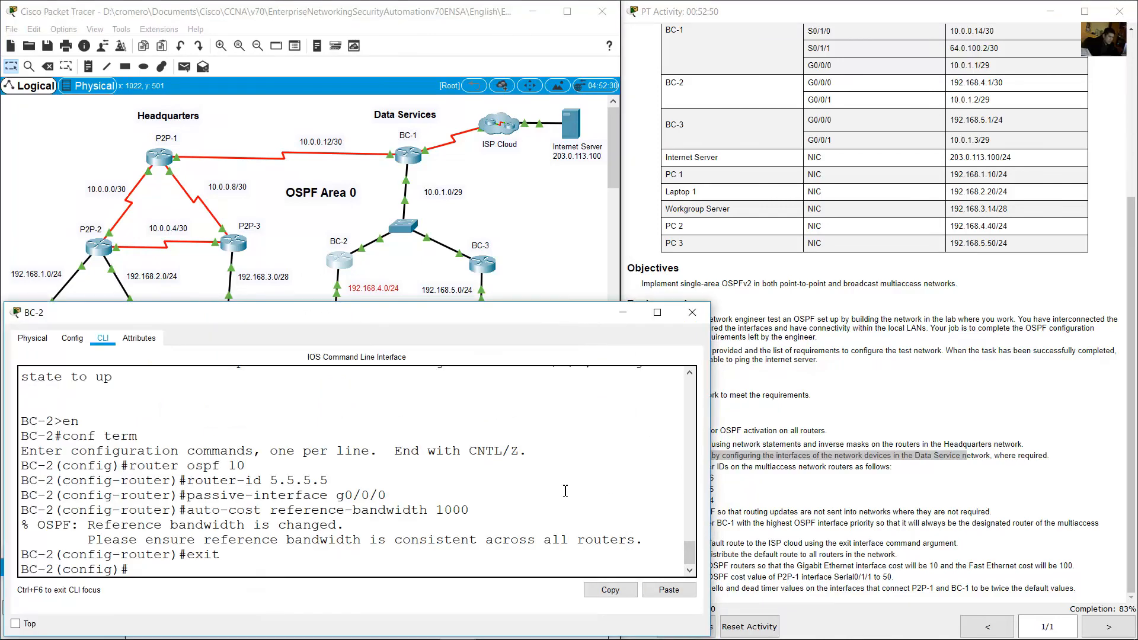
{"action": "type", "text": "do show ip interface brief"}
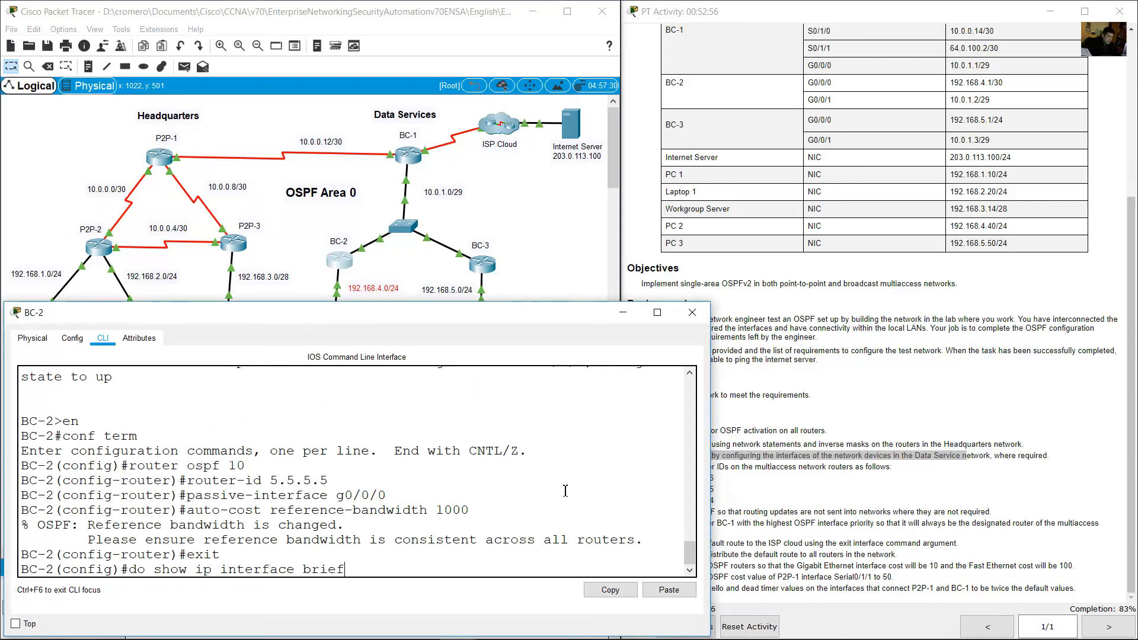
{"action": "key", "text": "Return"}
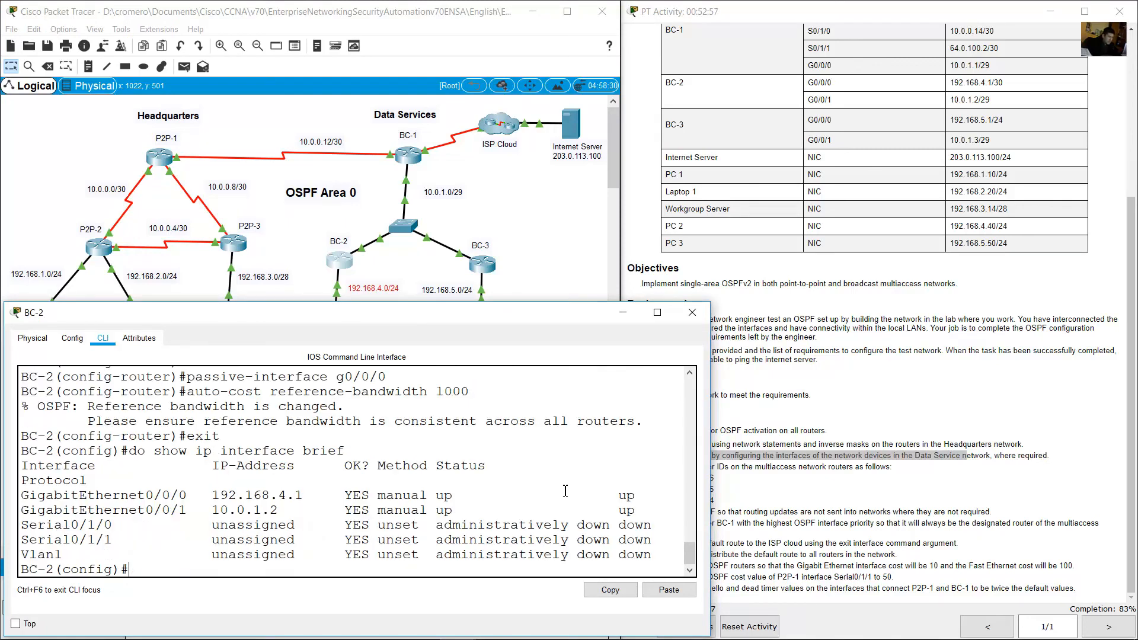
{"action": "left_click_drag", "start_coordinate": [23, 497], "coordinate": [668, 513]}
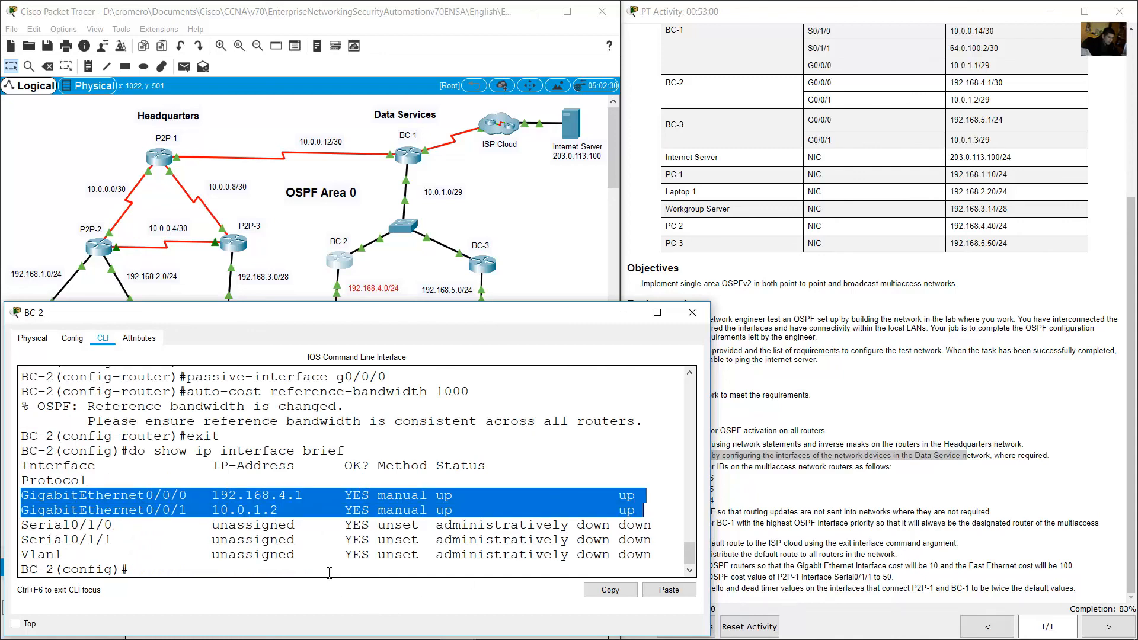
{"action": "left_click", "coordinate": [190, 573]}
{"action": "left_click_drag", "start_coordinate": [142, 503], "coordinate": [190, 510]}
{"action": "left_click", "coordinate": [215, 578]}
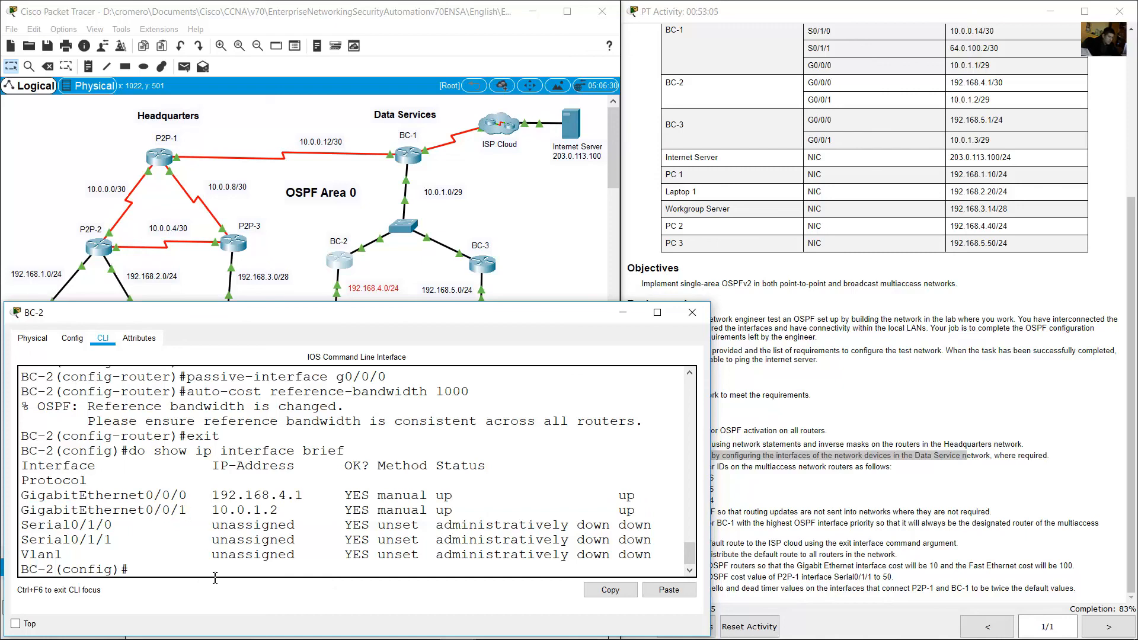
Step: Activate OSPF process 10 in area 0 on BC-2's interface g0/0/0
{"action": "type", "text": "int g0/0/0"}
{"action": "key", "text": "Return"}
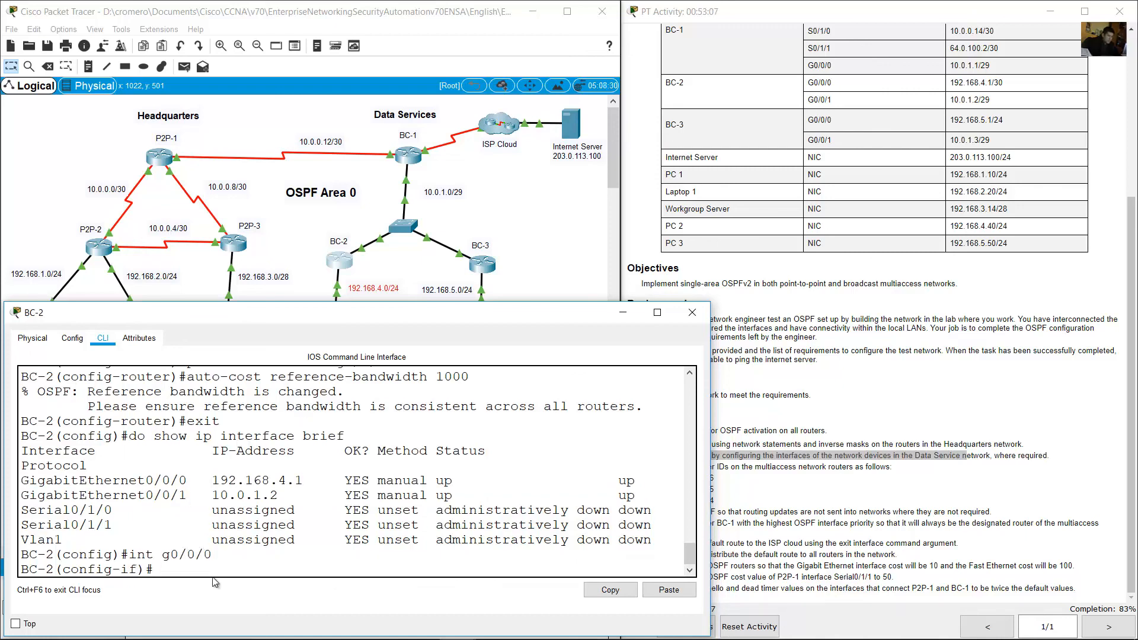
{"action": "type", "text": "ip ospf 10 area 0"}
{"action": "key", "text": "Return"}
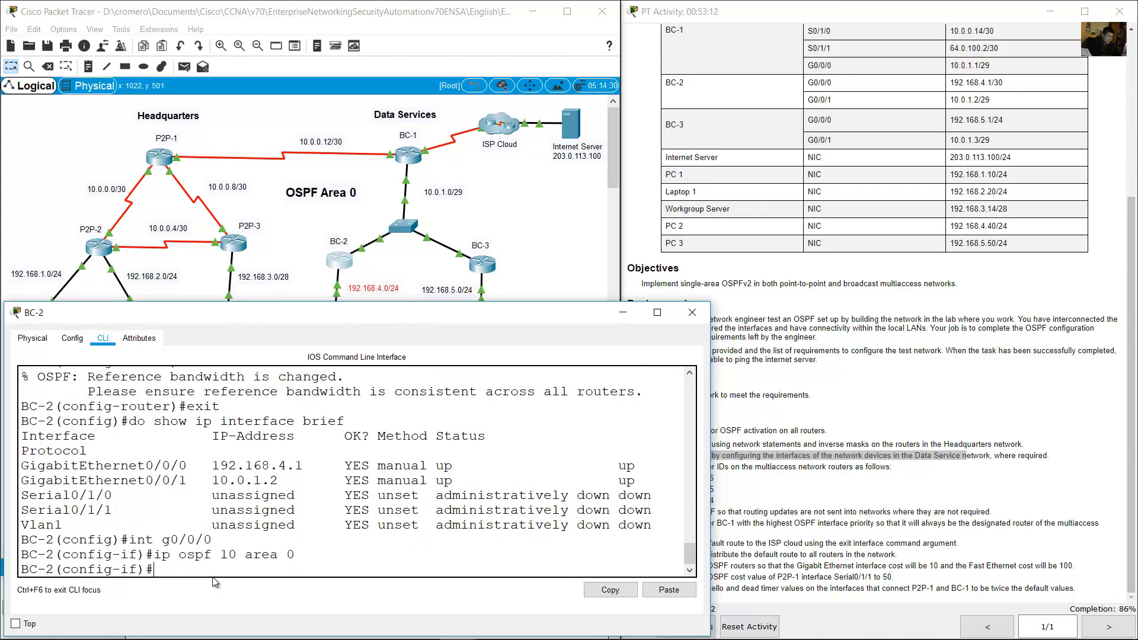
Step: Activate OSPF process 10 in area 0 on BC-2's interface g0/0/1, then exit interface configuration and close the router's window
{"action": "key", "text": "Up"}
{"action": "key", "text": "Up"}
{"action": "key", "text": "Return"}
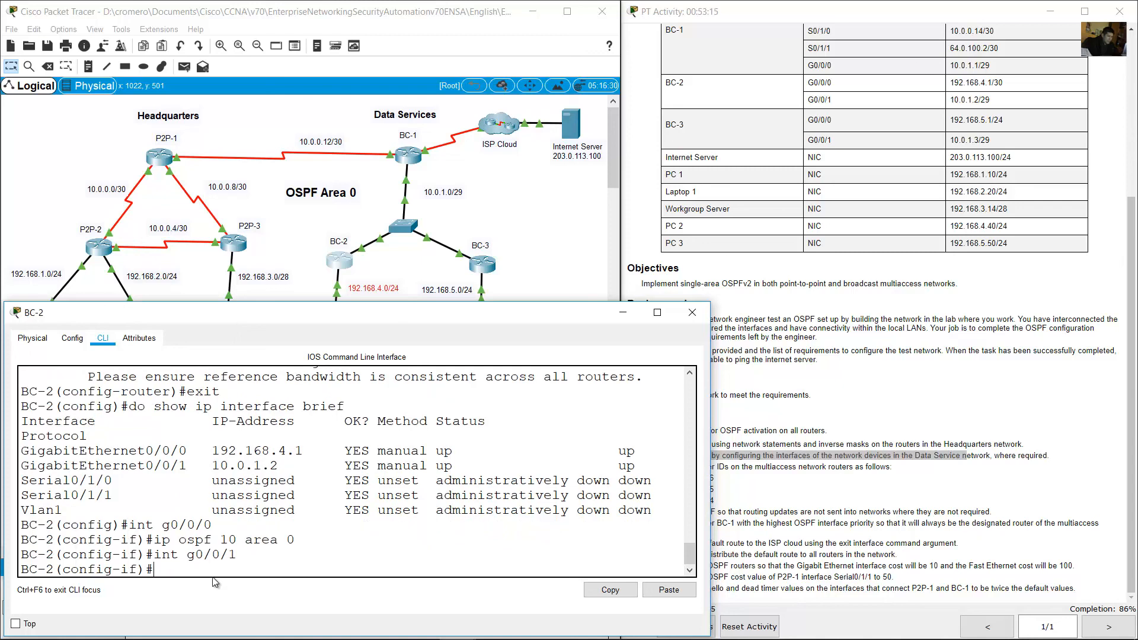
{"action": "key", "text": "Up"}
{"action": "key", "text": "Up"}
{"action": "key", "text": "Return"}
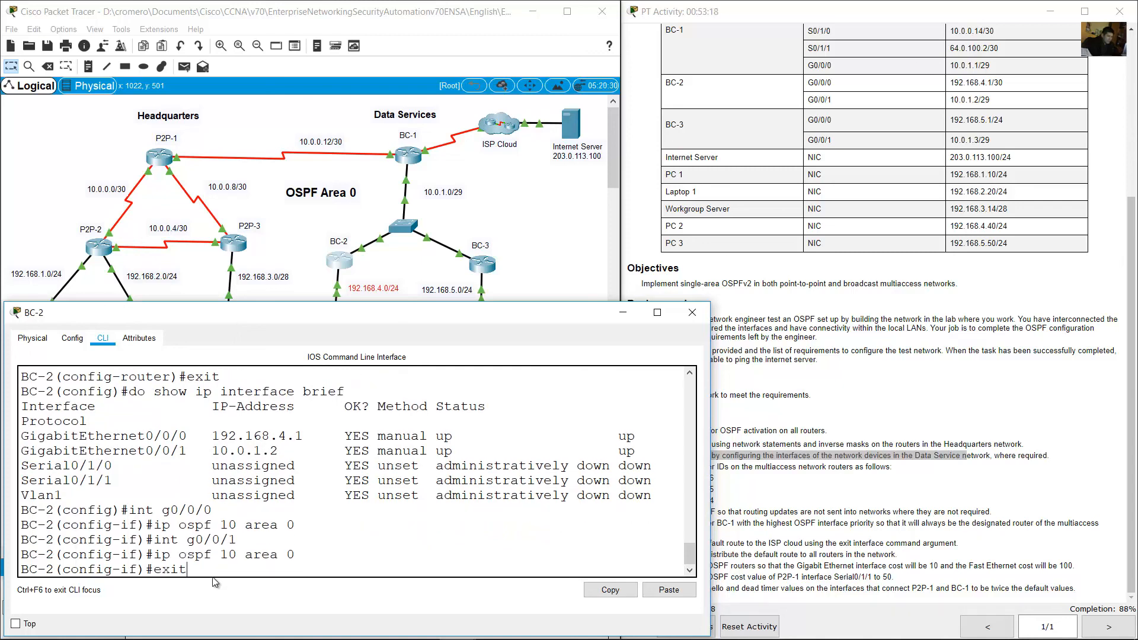
{"action": "key", "text": "Return"}
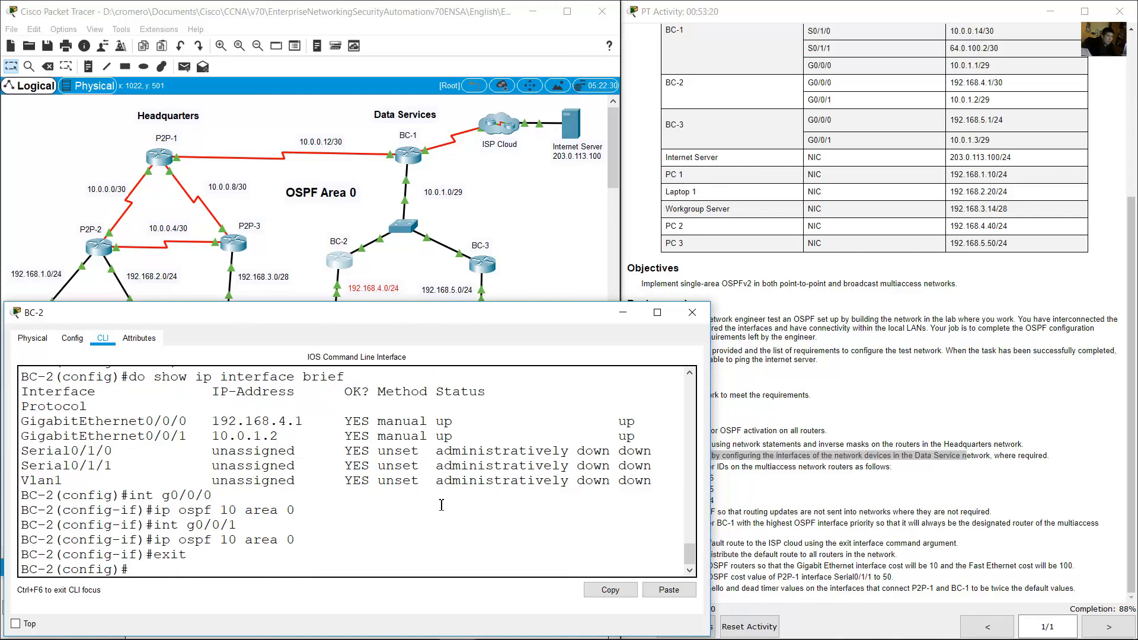
{"action": "left_click", "coordinate": [692, 313]}
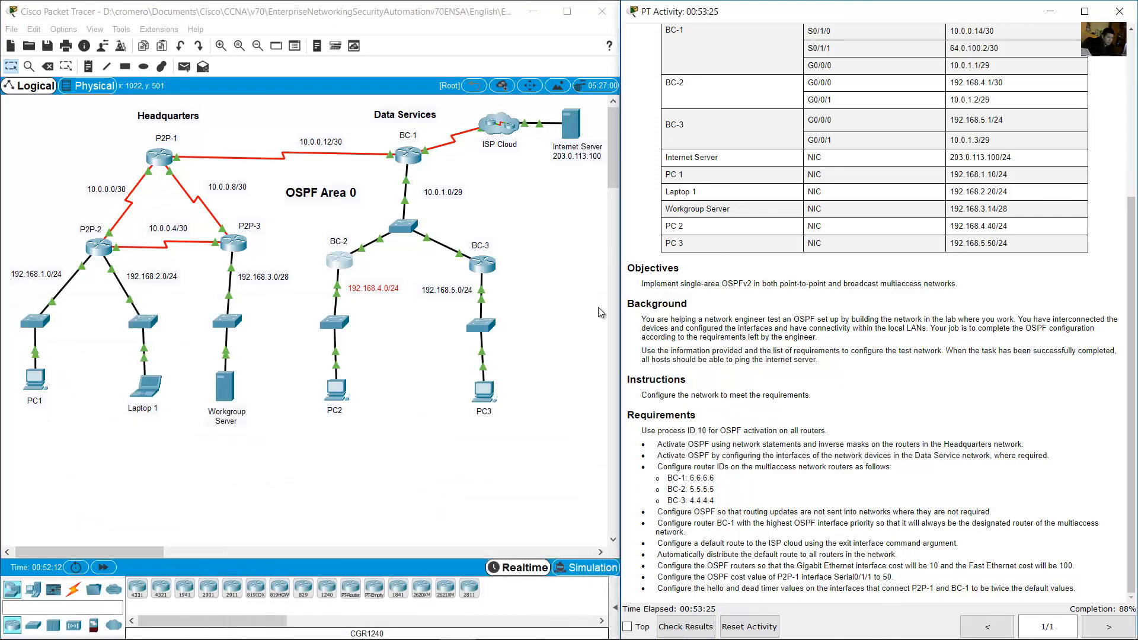
Step: Open router BC-3's command line in an enlarged window and enter global configuration mode
{"action": "left_click", "coordinate": [484, 276]}
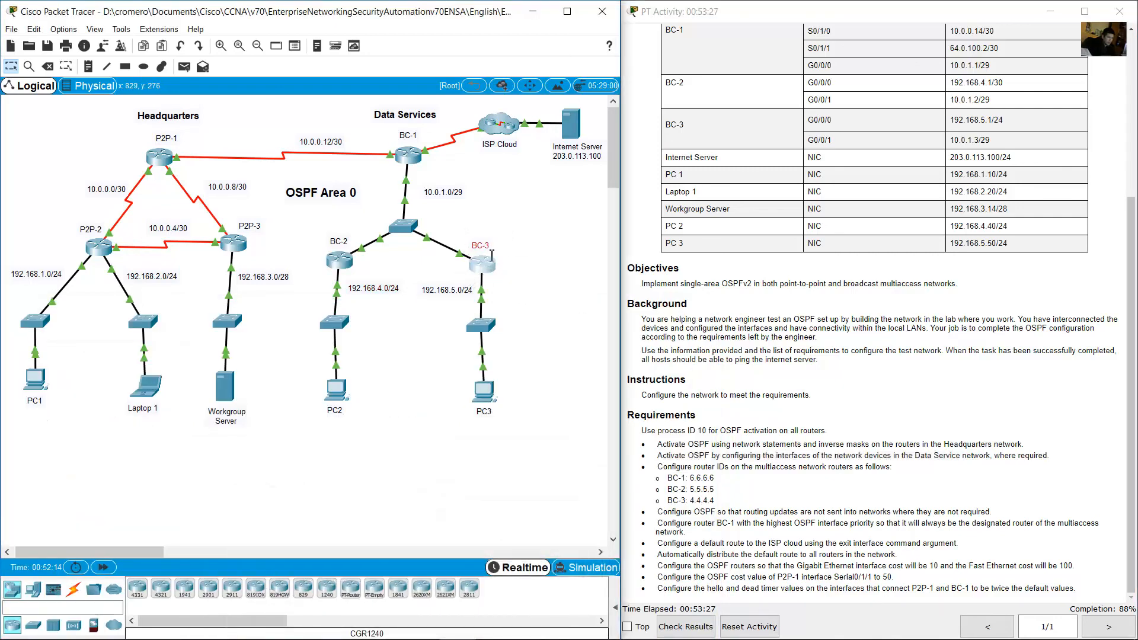
{"action": "left_click_drag", "start_coordinate": [571, 131], "coordinate": [189, 290]}
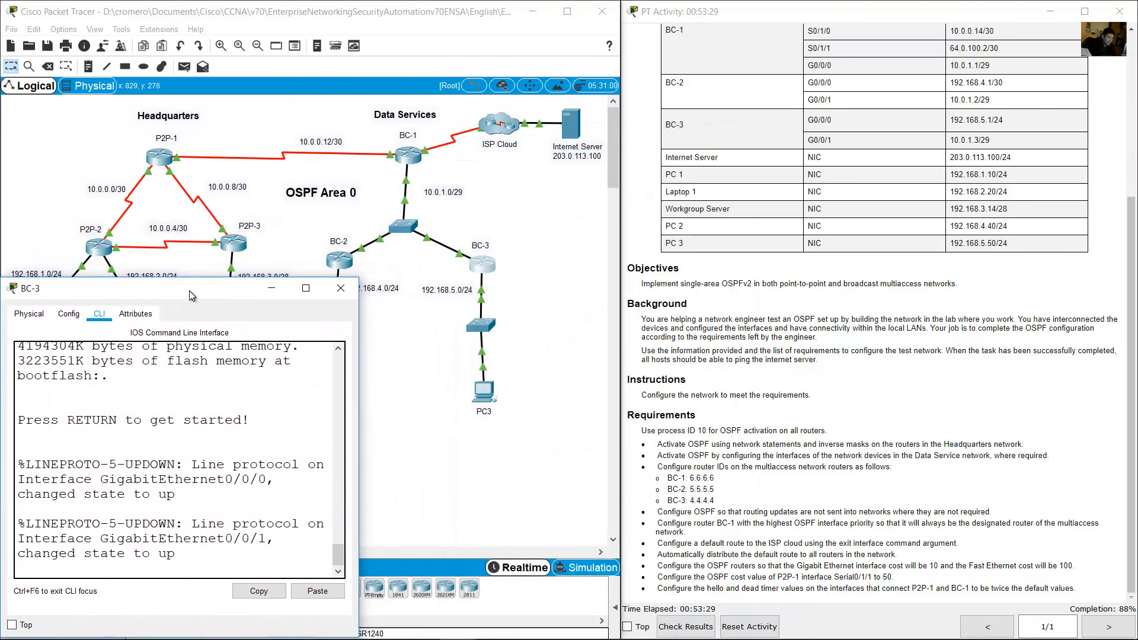
{"action": "left_click_drag", "start_coordinate": [361, 276], "coordinate": [679, 278]}
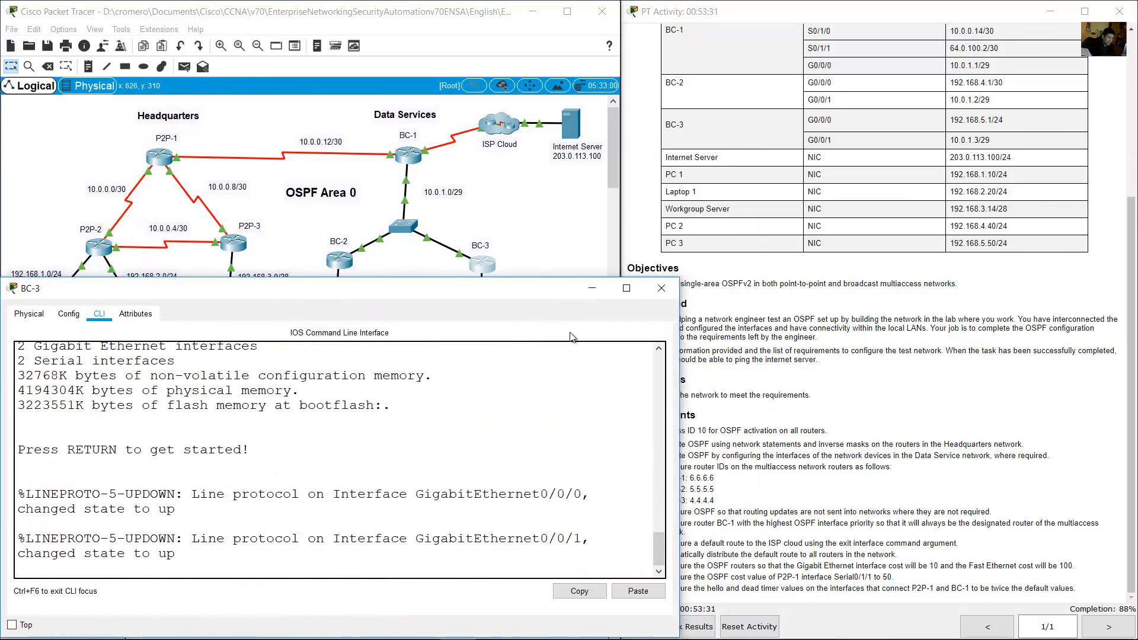
{"action": "key", "text": "Return"}
{"action": "type", "text": "en"}
{"action": "key", "text": "Return"}
{"action": "type", "text": "conf term"}
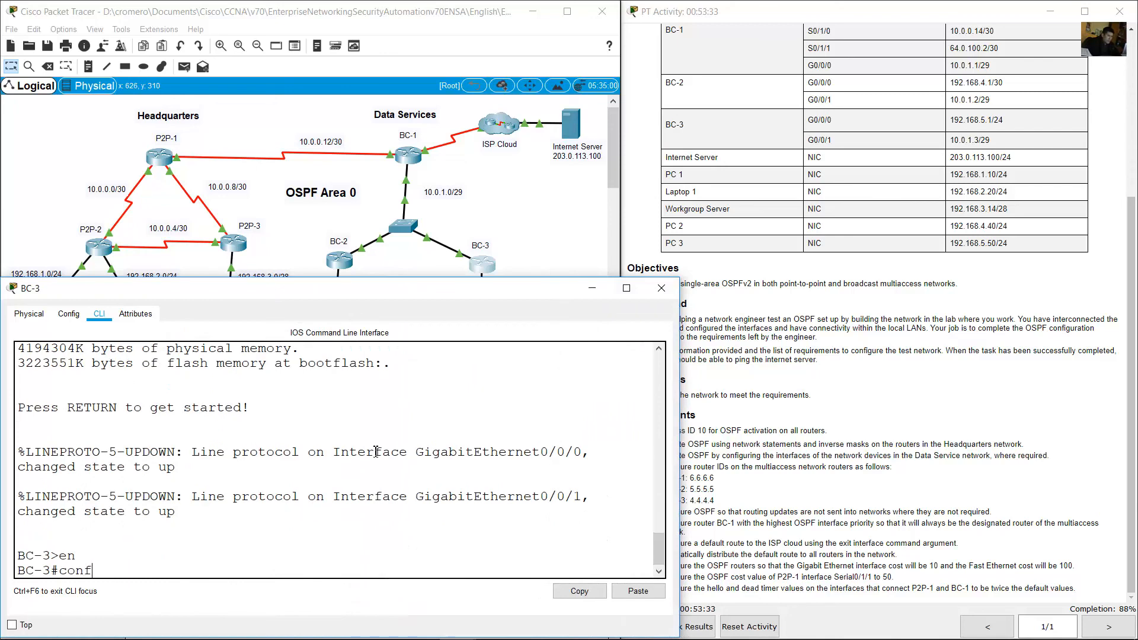
{"action": "key", "text": "Return"}
Step: Start OSPF on BC-3 with process ID 10, checking it against the activity requirements
{"action": "type", "text": "router"}
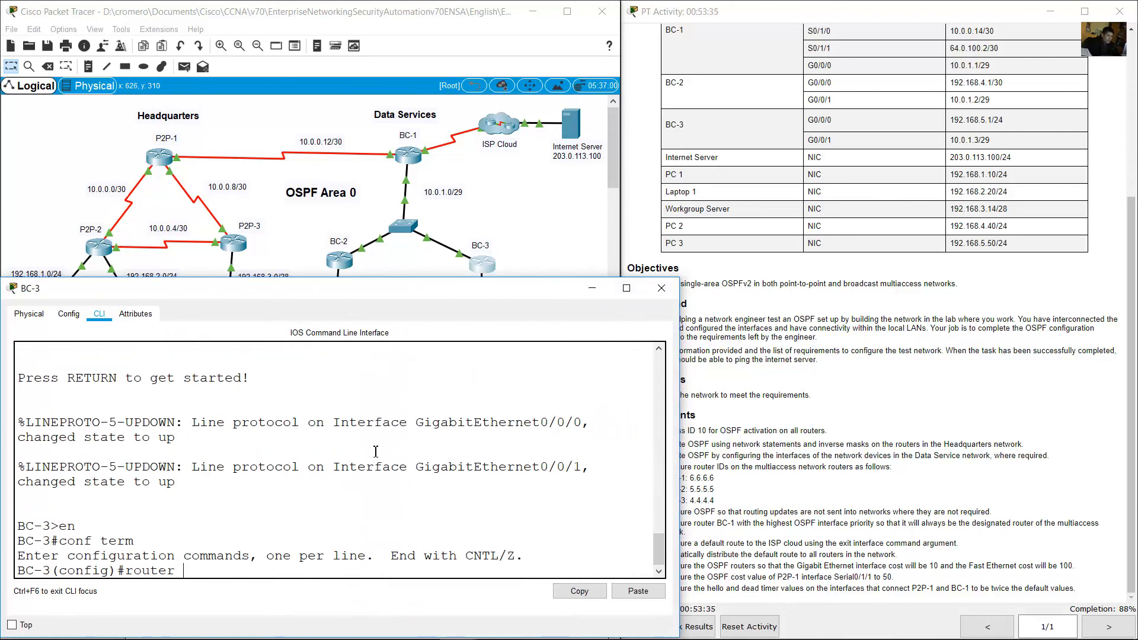
{"action": "type", "text": " ospf 10"}
{"action": "key", "text": "Return"}
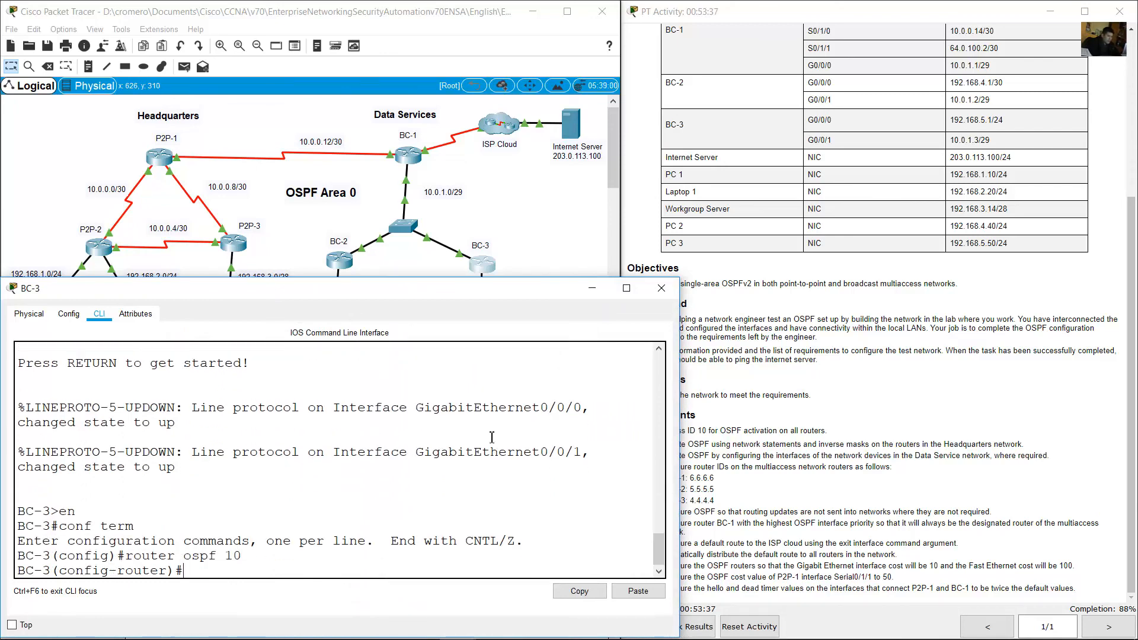
{"action": "left_click", "coordinate": [801, 379]}
{"action": "left_click_drag", "start_coordinate": [681, 430], "coordinate": [710, 431]}
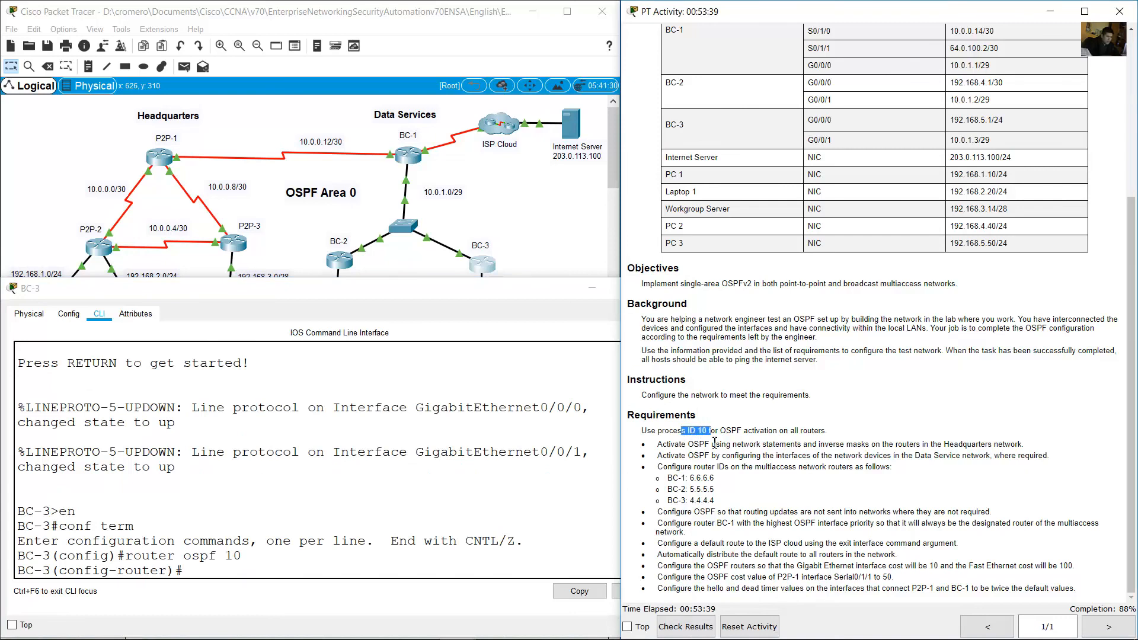
Step: Set BC-3's OSPF router ID to 4.4.4.4 as listed in the requirements
{"action": "left_click", "coordinate": [715, 446]}
{"action": "left_click_drag", "start_coordinate": [668, 501], "coordinate": [715, 502]}
{"action": "left_click", "coordinate": [396, 545]}
{"action": "type", "text": "router"}
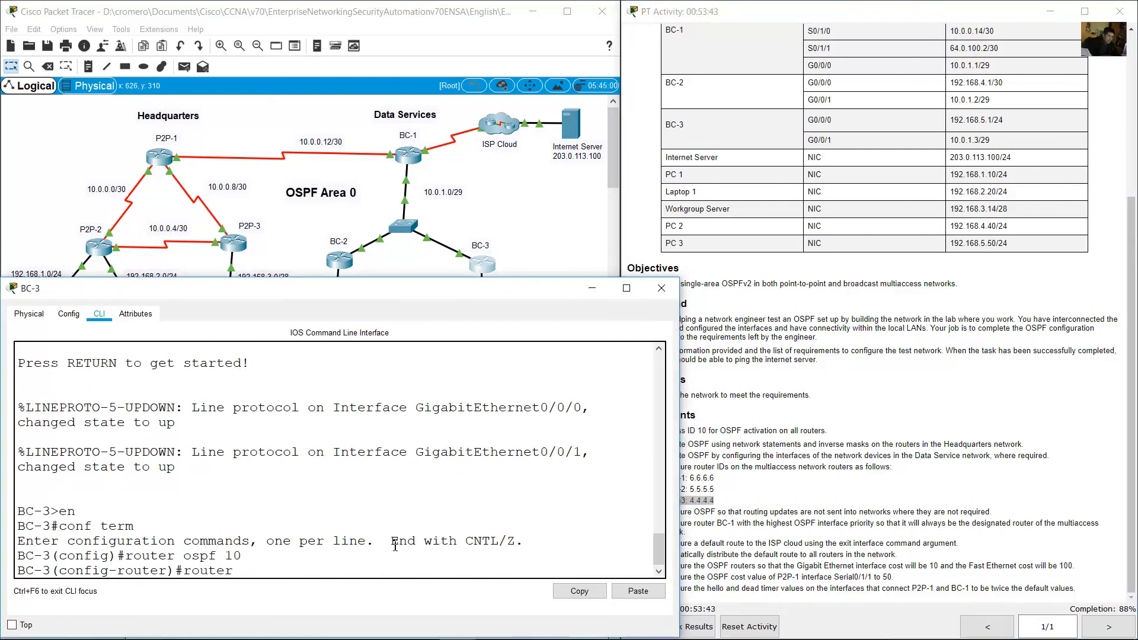
{"action": "type", "text": "-id 4.4.4.4"}
{"action": "key", "text": "Return"}
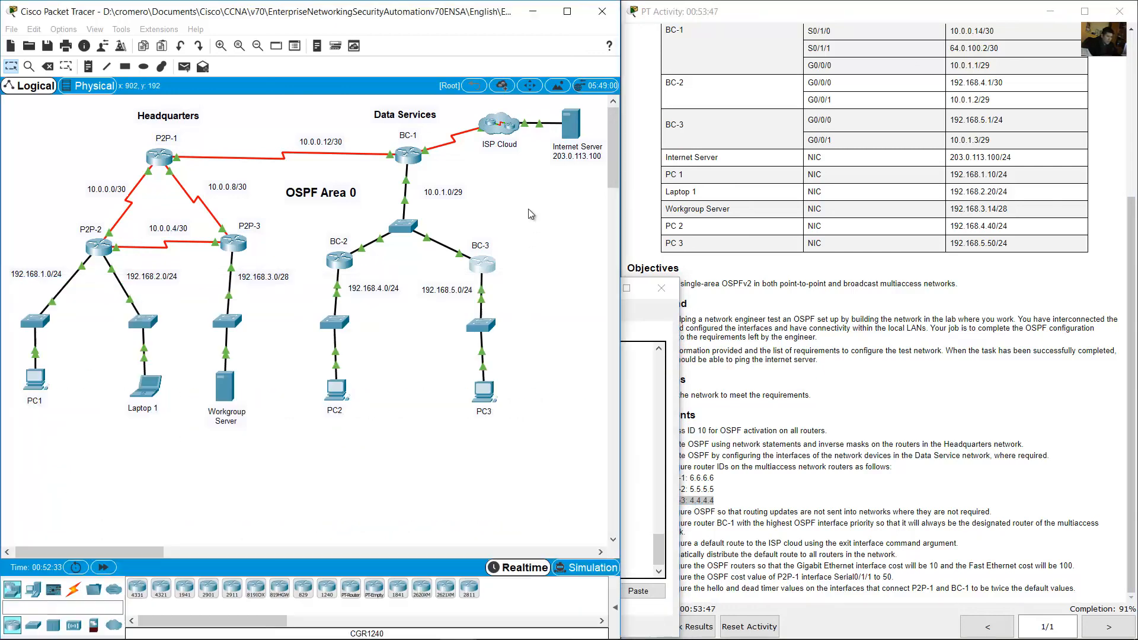
Step: Make BC-3's LAN interface g0/0/0 passive so that OSPF routing updates are not sent towards PC3
{"action": "left_click", "coordinate": [528, 208]}
{"action": "left_click", "coordinate": [872, 522]}
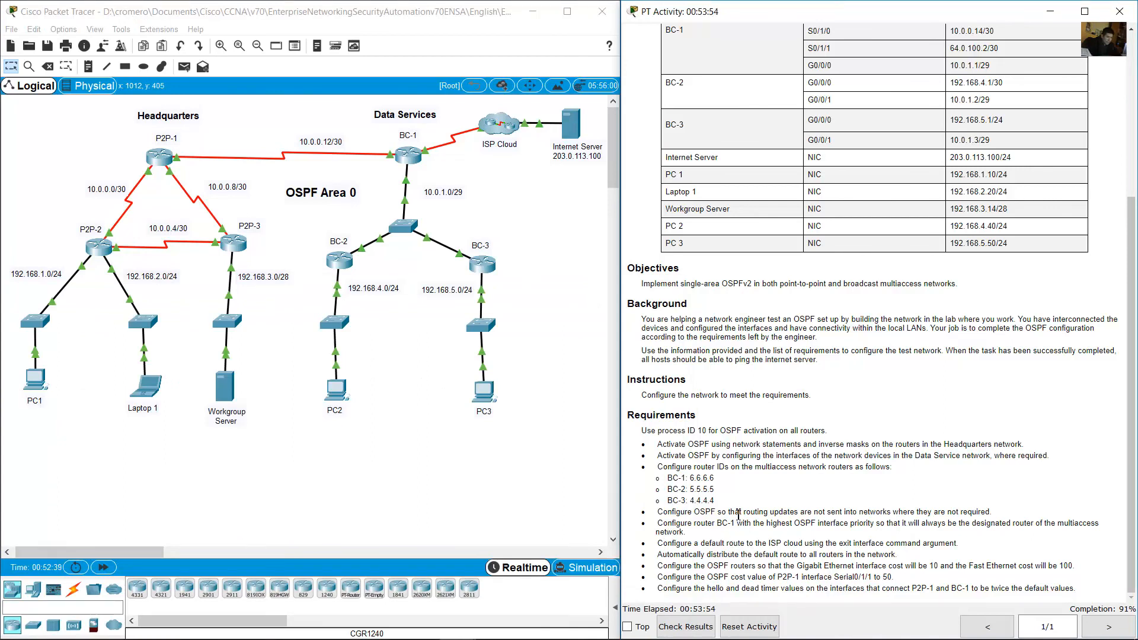
{"action": "left_click_drag", "start_coordinate": [735, 514], "coordinate": [916, 513]}
{"action": "left_click", "coordinate": [498, 299]}
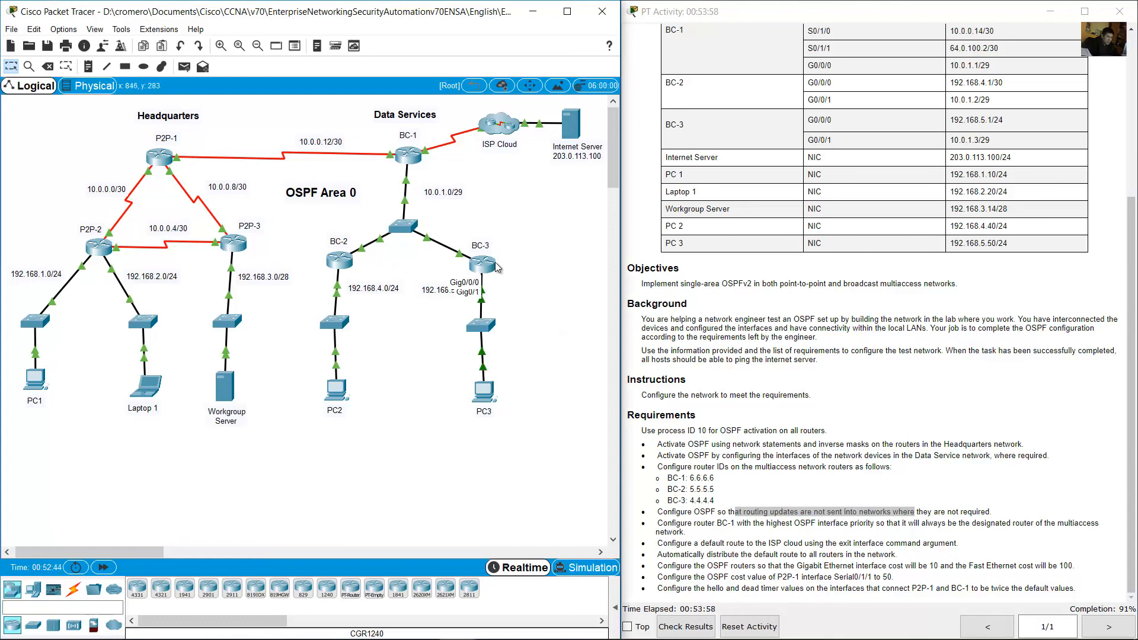
{"action": "left_click", "coordinate": [496, 268]}
{"action": "type", "text": "p"}
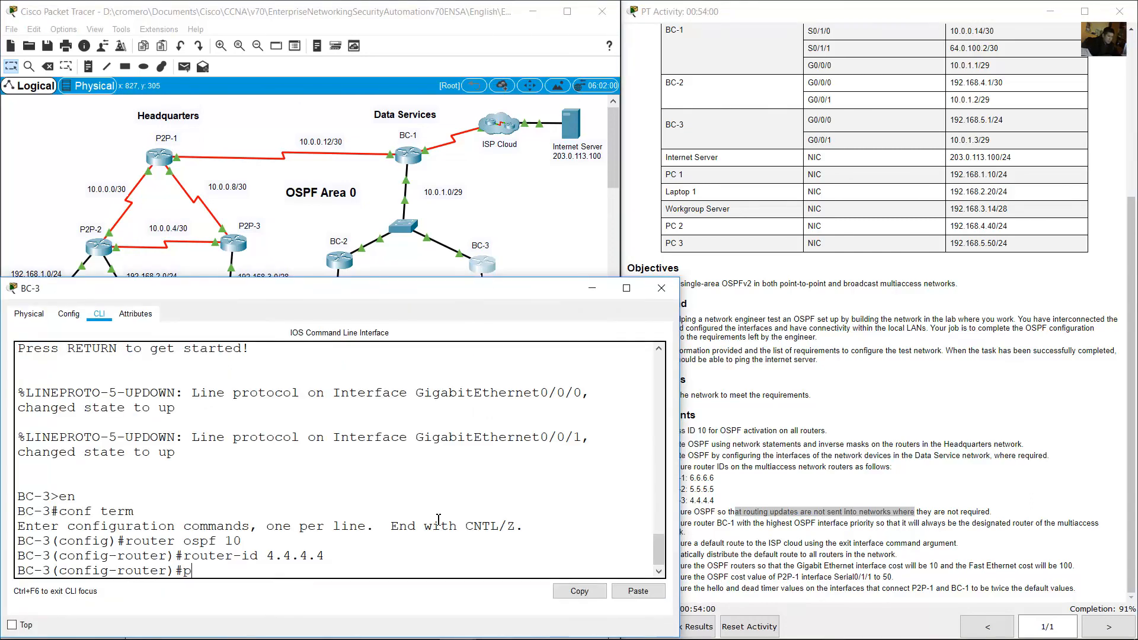
{"action": "type", "text": "assive-interfacae g0/0/0"}
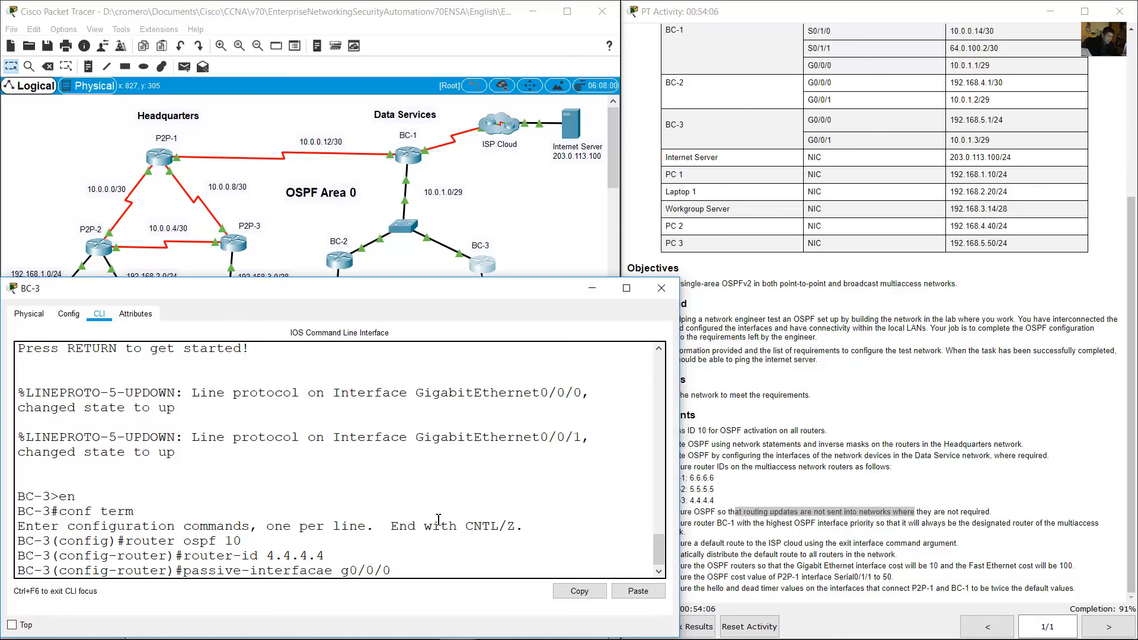
{"action": "key", "text": "Left"}
{"action": "key", "text": "Left"}
{"action": "key", "text": "Left"}
{"action": "key", "text": "Left"}
{"action": "key", "text": "BackSpace"}
{"action": "key", "text": "Return"}
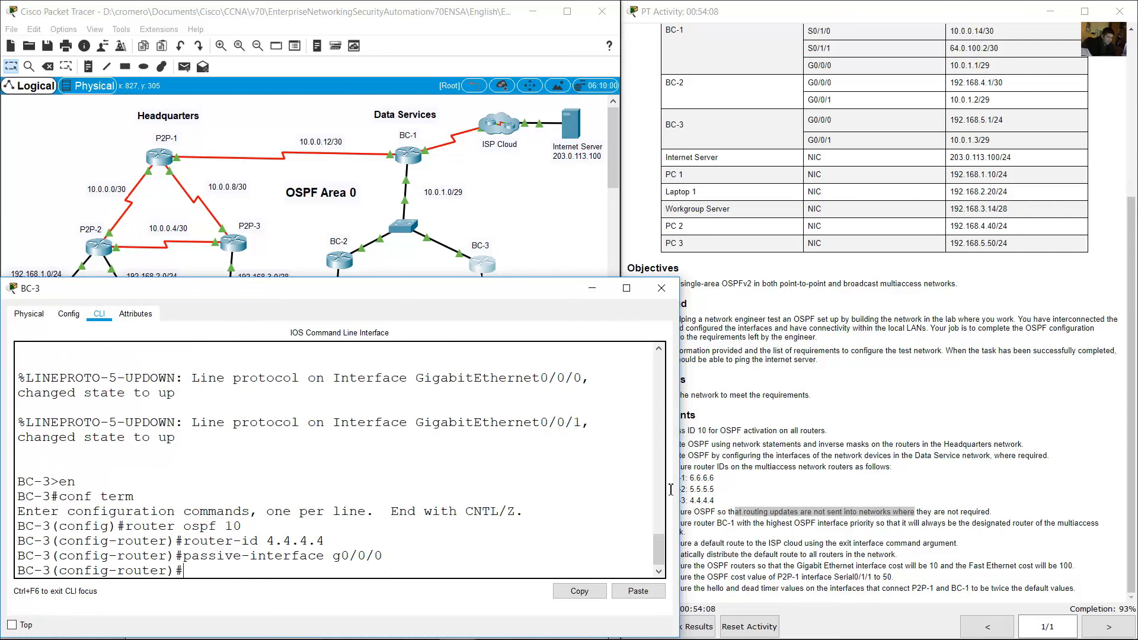
Step: Set BC-3's OSPF auto-cost reference bandwidth to 1000 for the required interface costs, and return to global configuration mode
{"action": "left_click", "coordinate": [861, 448]}
{"action": "left_click_drag", "start_coordinate": [695, 566], "coordinate": [1053, 566]}
{"action": "left_click", "coordinate": [346, 560]}
{"action": "type", "text": "auto-c"}
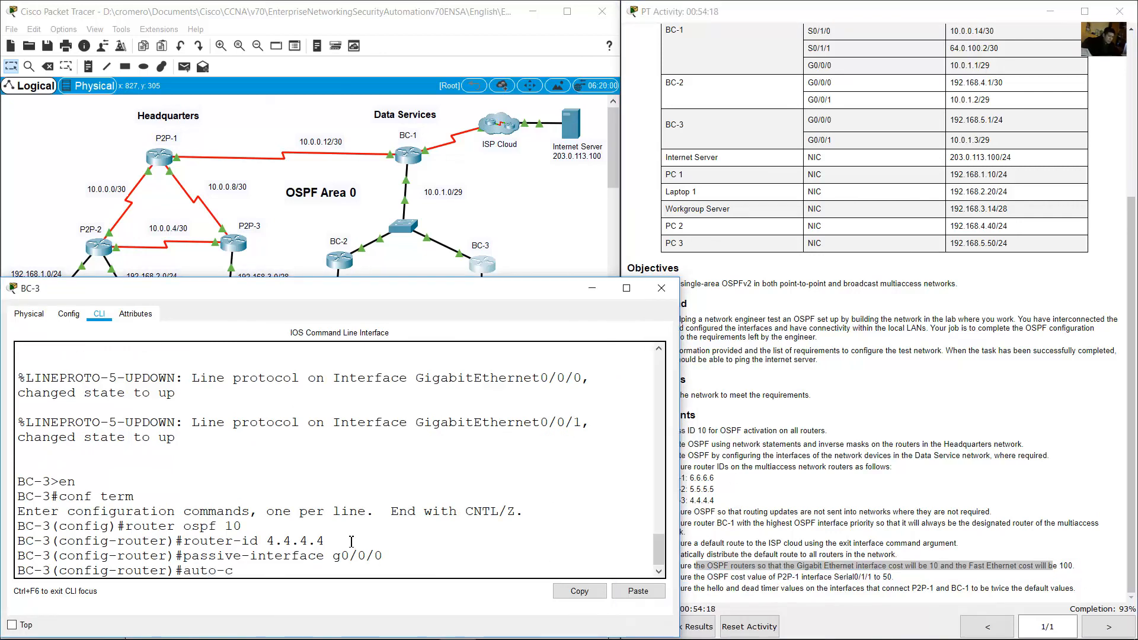
{"action": "type", "text": "ost reference-bandwid"}
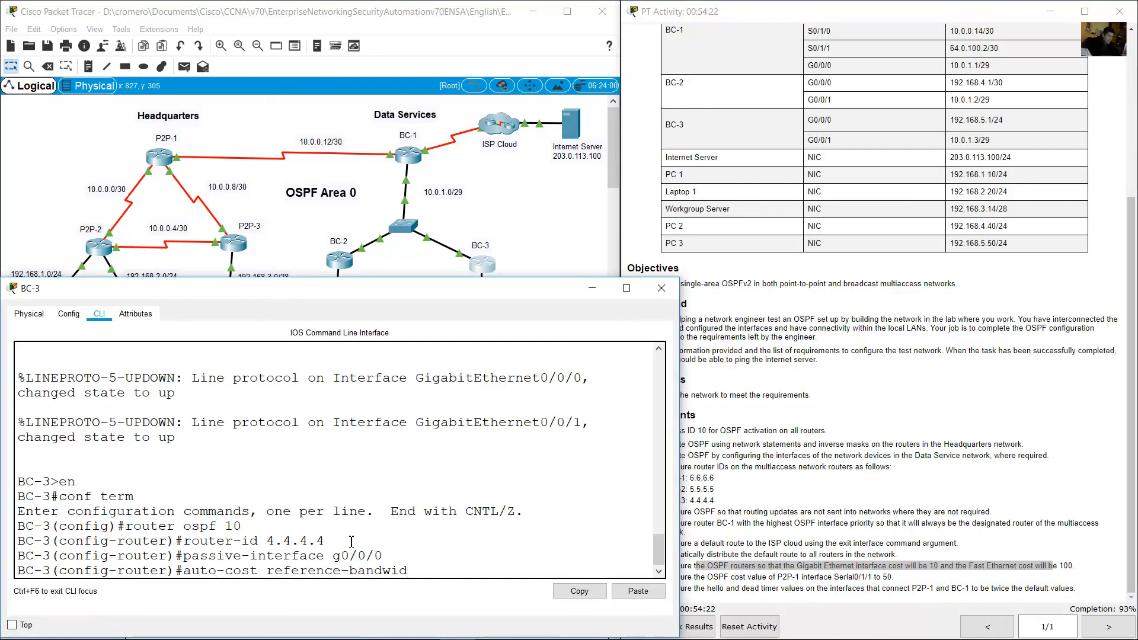
{"action": "type", "text": "th 1000"}
{"action": "key", "text": "Return"}
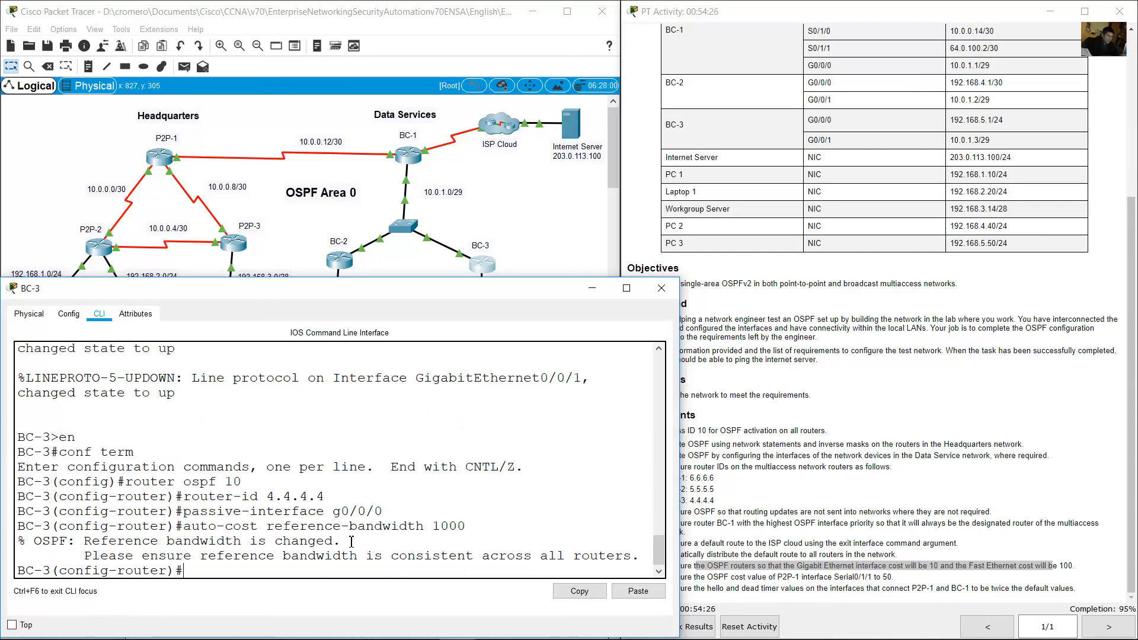
{"action": "left_click", "coordinate": [949, 520]}
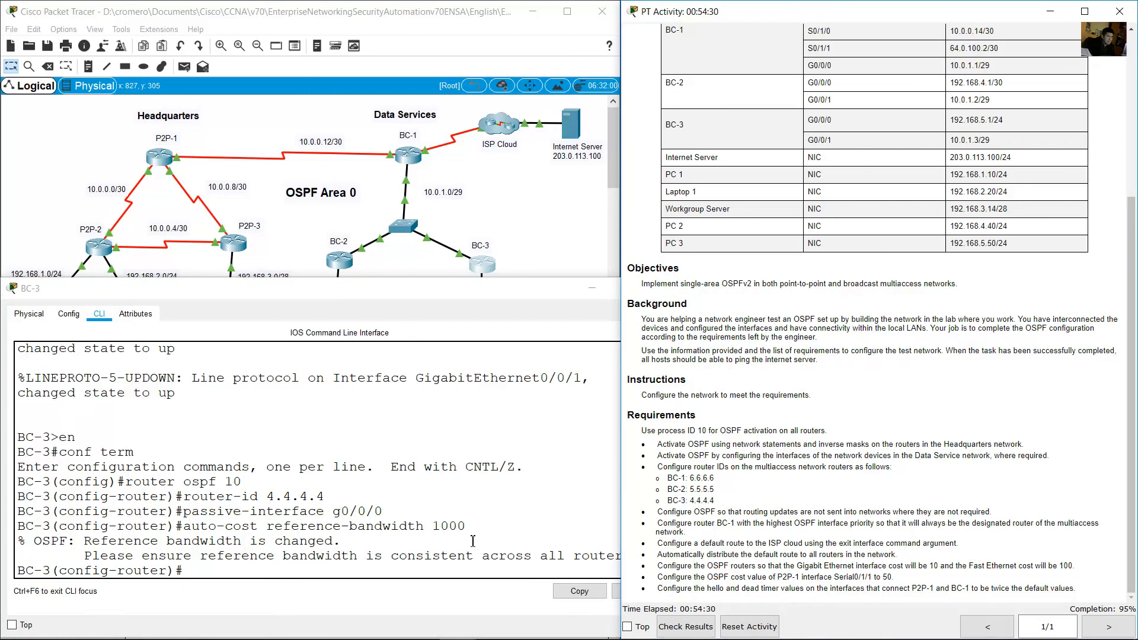
{"action": "left_click", "coordinate": [404, 576]}
{"action": "type", "text": "exit"}
{"action": "key", "text": "Return"}
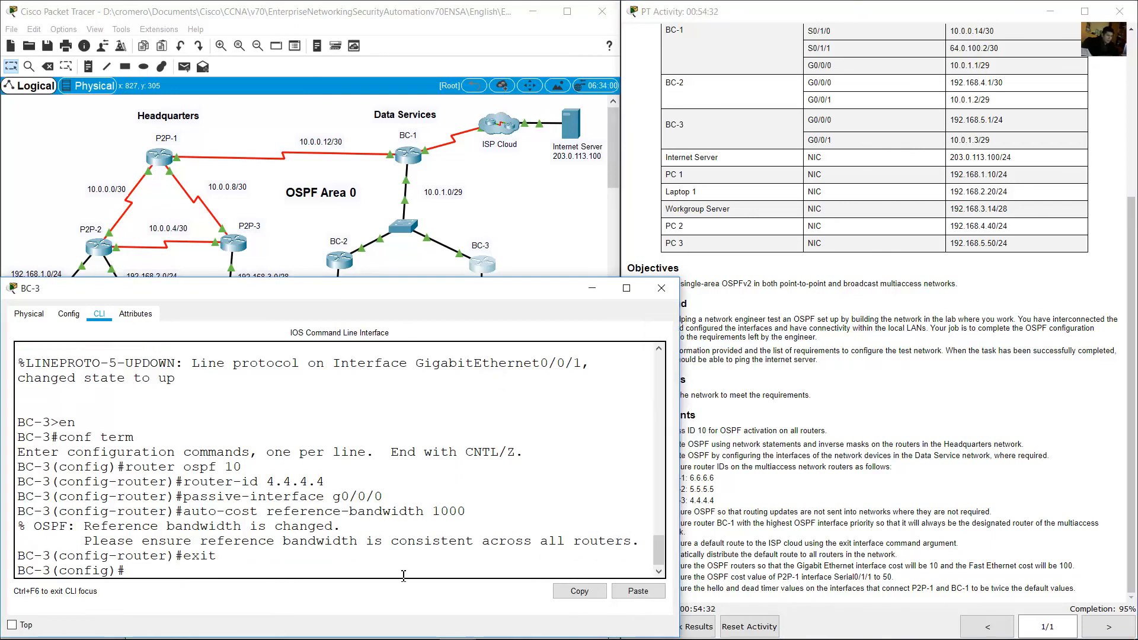
Step: Review the requirement for activating OSPF on Data Service interfaces and check BC-3's links in the topology
{"action": "left_click", "coordinate": [837, 459]}
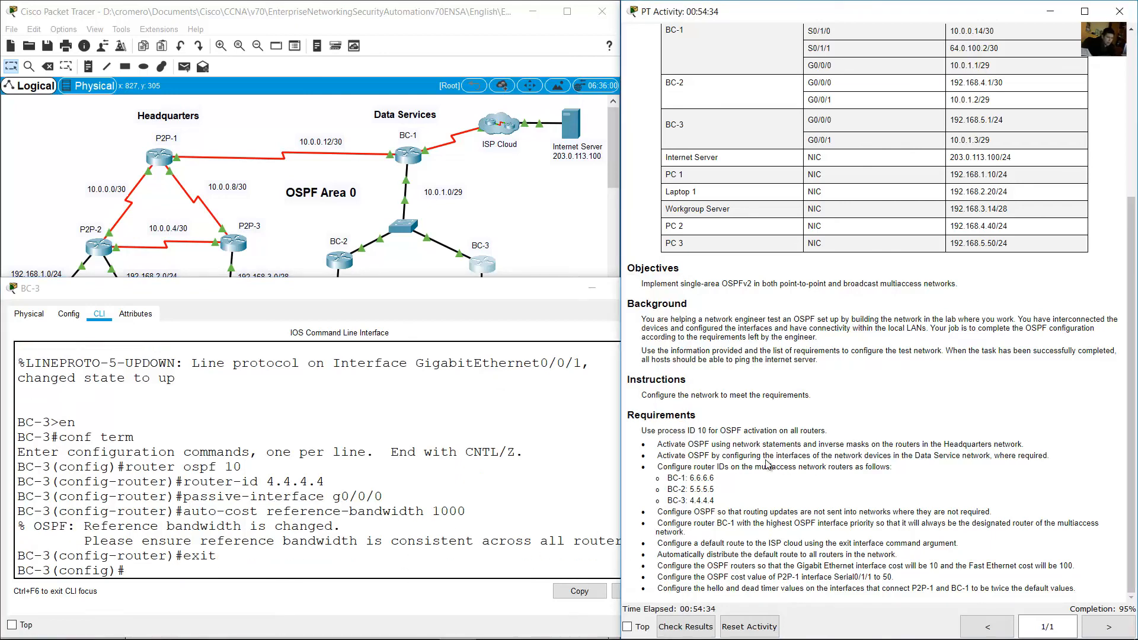
{"action": "left_click_drag", "start_coordinate": [662, 455], "coordinate": [846, 454]}
{"action": "left_click", "coordinate": [512, 515]}
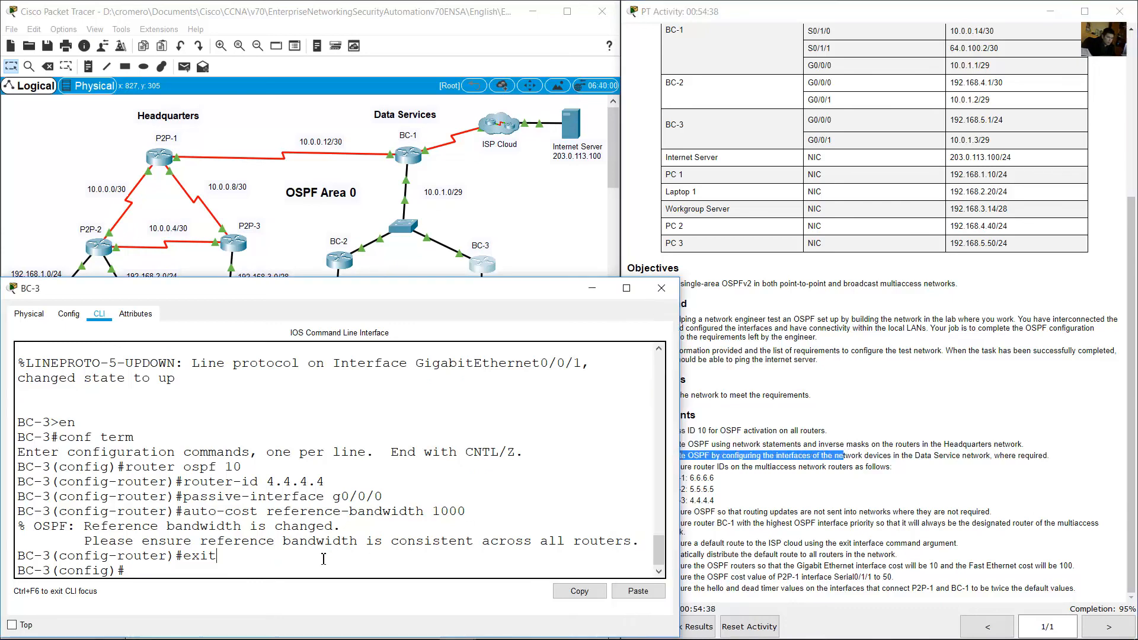
{"action": "left_click", "coordinate": [446, 266]}
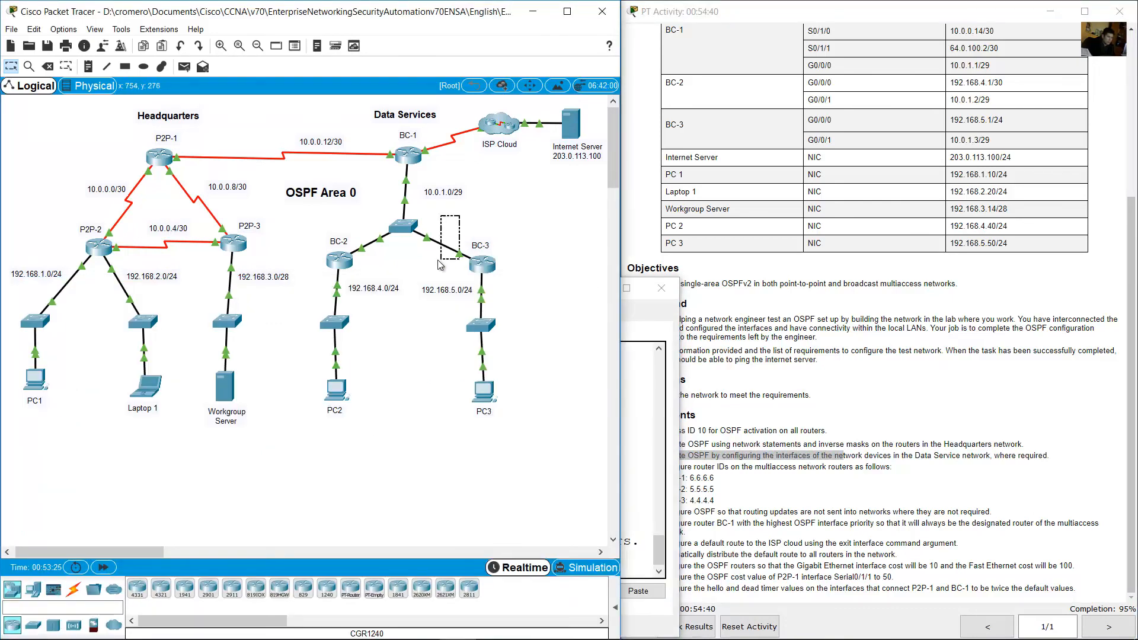
{"action": "left_click_drag", "start_coordinate": [536, 308], "coordinate": [458, 362]}
{"action": "left_click", "coordinate": [482, 263]}
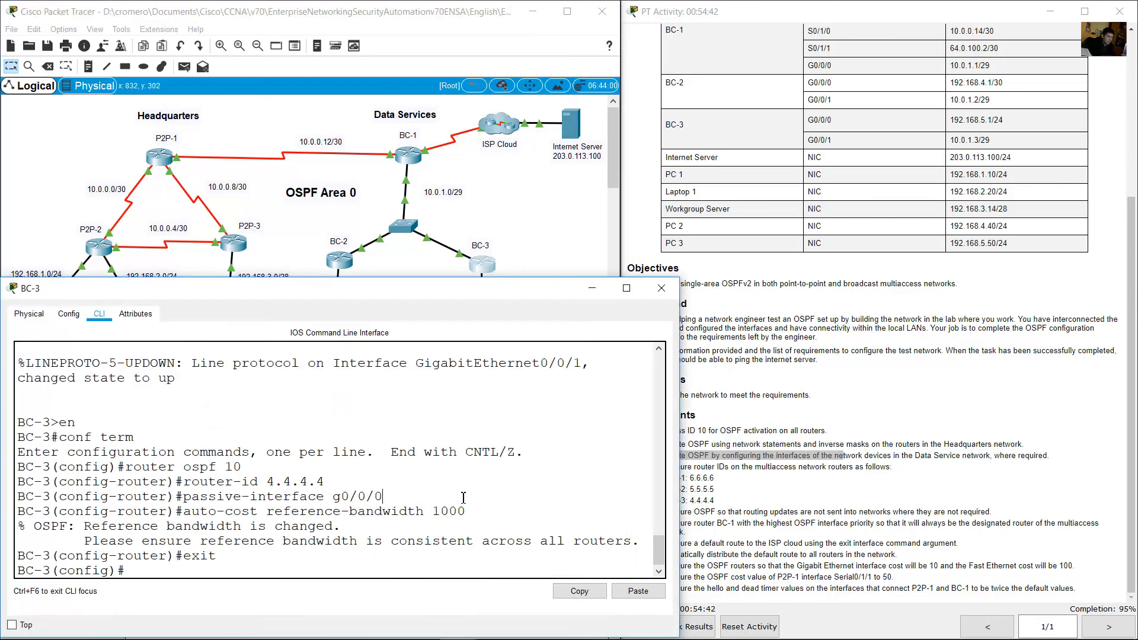
Step: List BC-3's interfaces and addresses with show ip interface brief, examining the GigabitEthernet0/0/0 and GigabitEthernet0/0/1 entries
{"action": "type", "text": "do show ip isnter"}
{"action": "key", "text": "BackSpace"}
{"action": "key", "text": "BackSpace"}
{"action": "key", "text": "BackSpace"}
{"action": "key", "text": "BackSpace"}
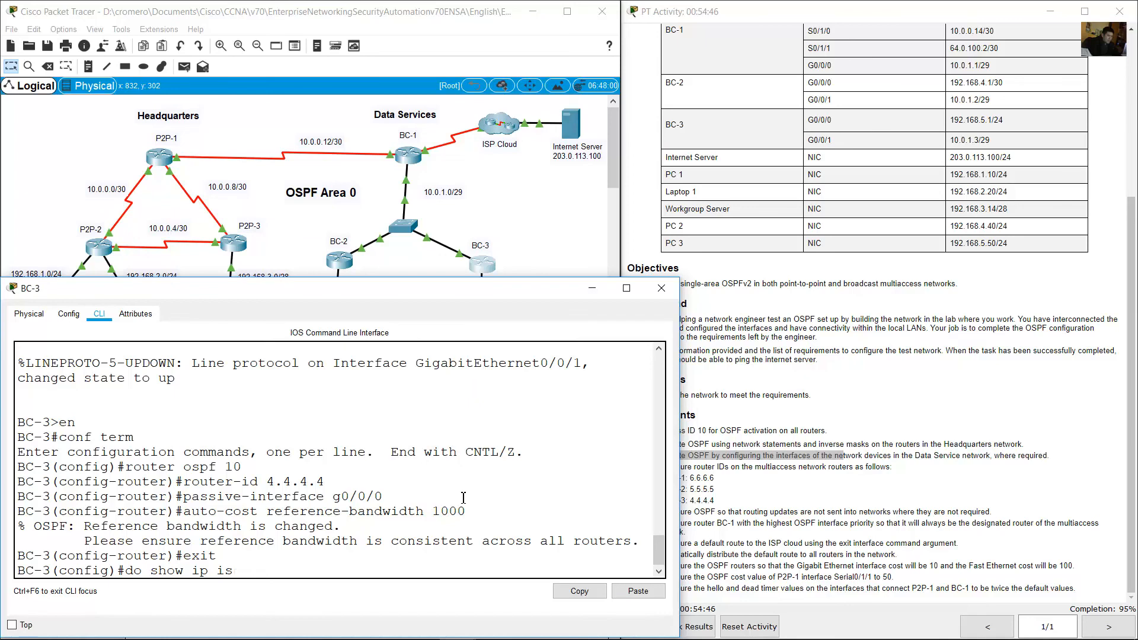
{"action": "type", "text": "nterface brief"}
{"action": "key", "text": "Return"}
{"action": "left_click_drag", "start_coordinate": [25, 498], "coordinate": [191, 498]}
{"action": "left_click_drag", "start_coordinate": [25, 512], "coordinate": [261, 514]}
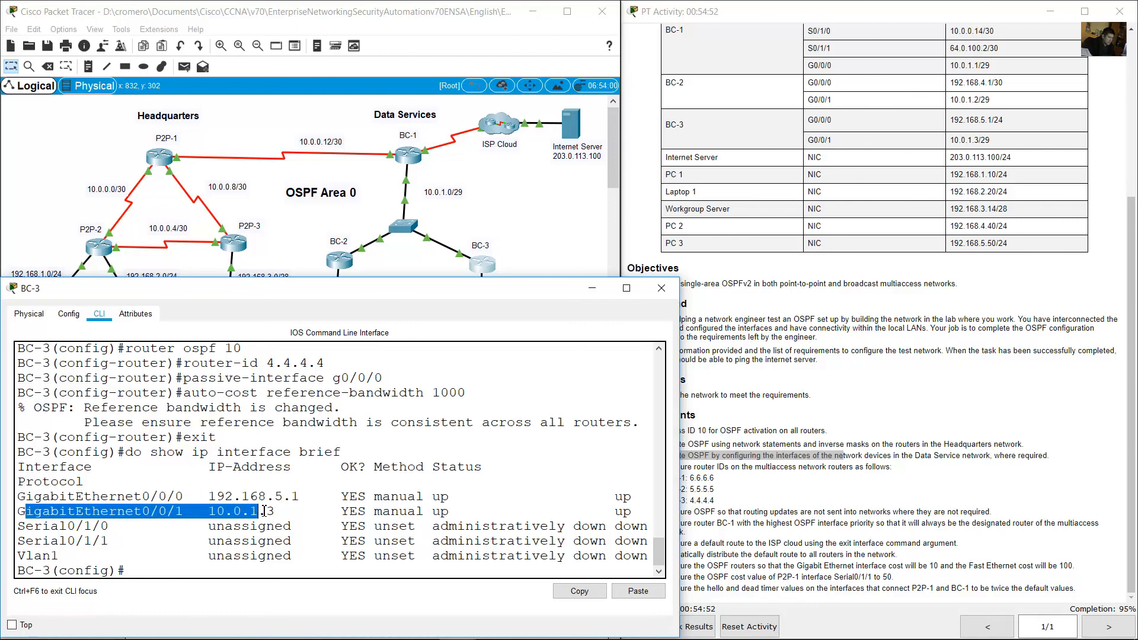
Step: Activate OSPF process 10 in area 0 on BC-3's interface g0/0/0
{"action": "left_click", "coordinate": [225, 554]}
{"action": "type", "text": "int g0"}
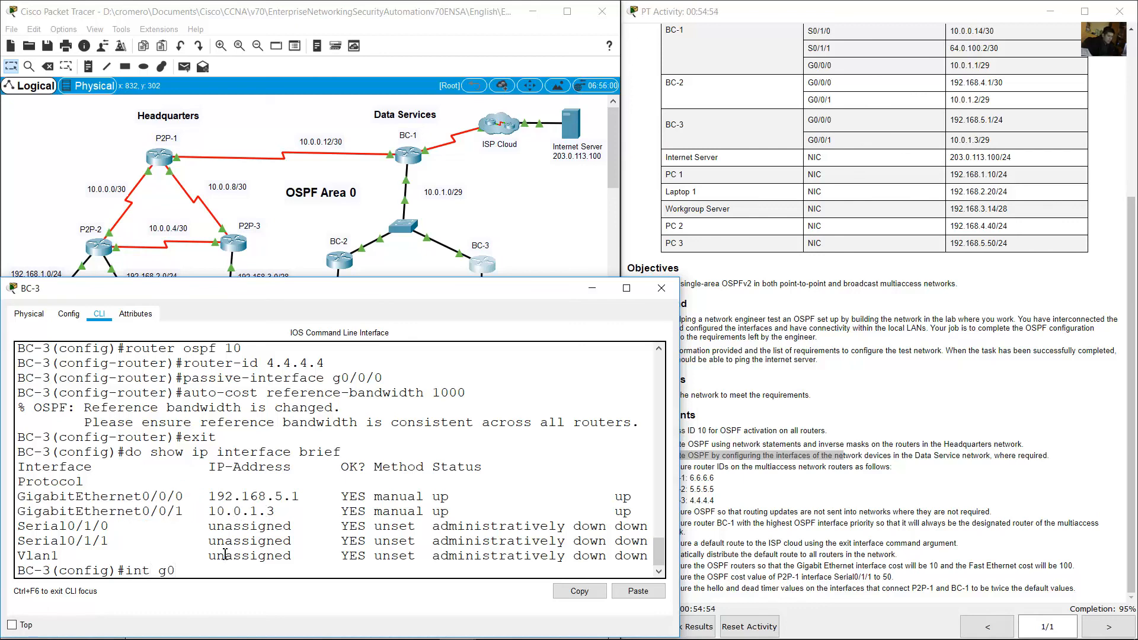
{"action": "type", "text": "/0/0"}
{"action": "key", "text": "Return"}
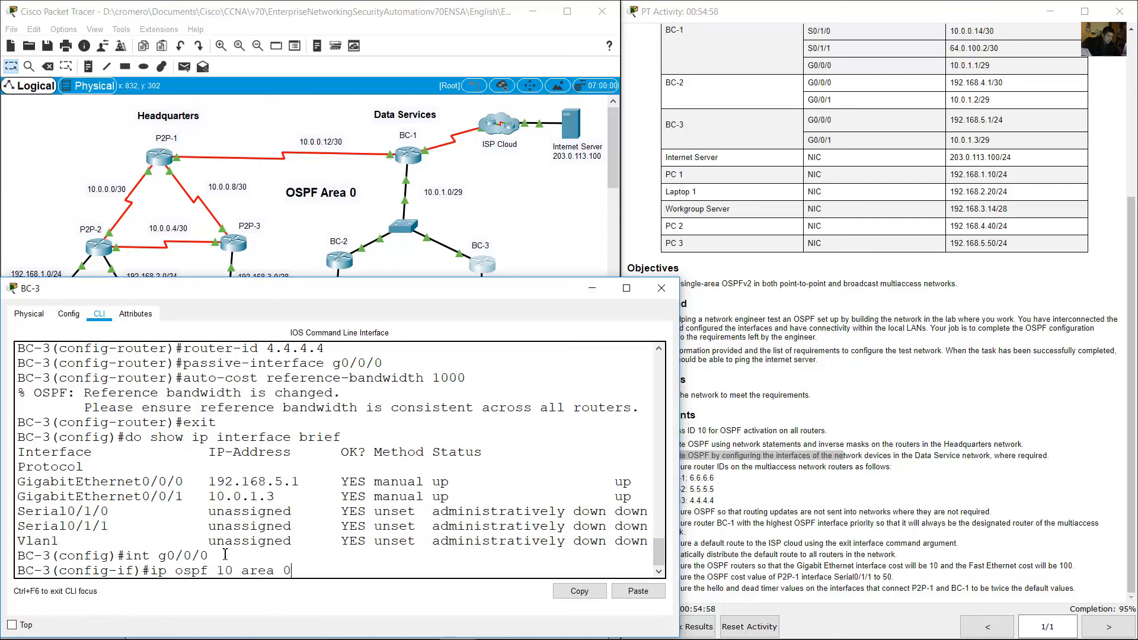
{"action": "type", "text": "ip ospf 10 area 0"}
{"action": "key", "text": "Return"}
Step: Activate OSPF process 10 in area 0 on BC-3's interface g0/0/1, and return to global configuration mode
{"action": "type", "text": "int g0/0/0"}
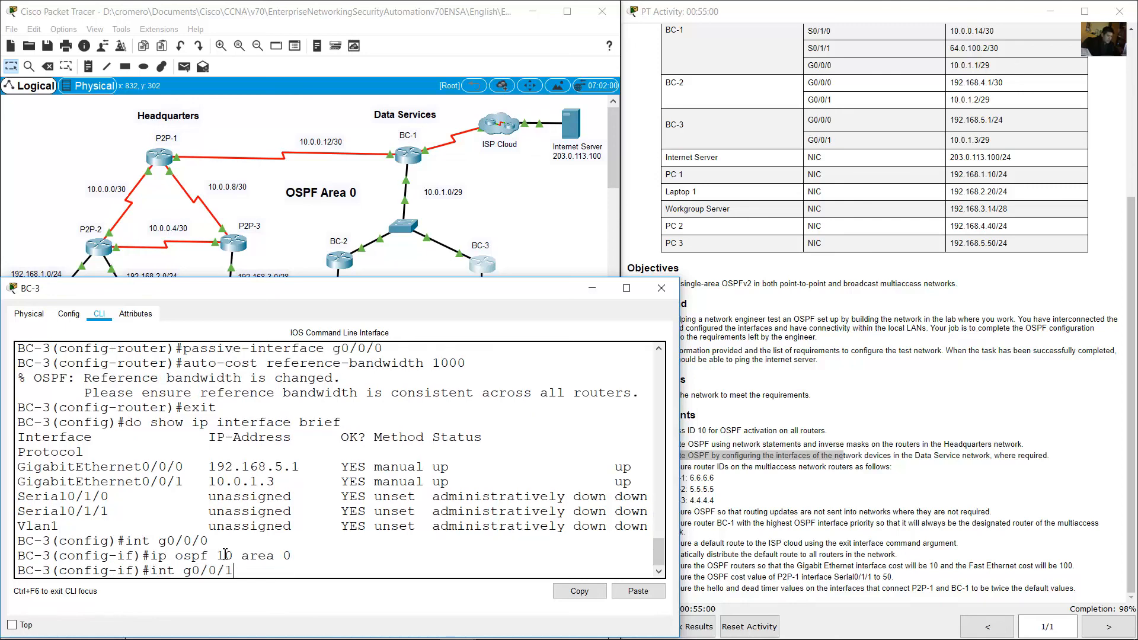
{"action": "key", "text": "Return"}
{"action": "type", "text": "ip ospf 10 area 0"}
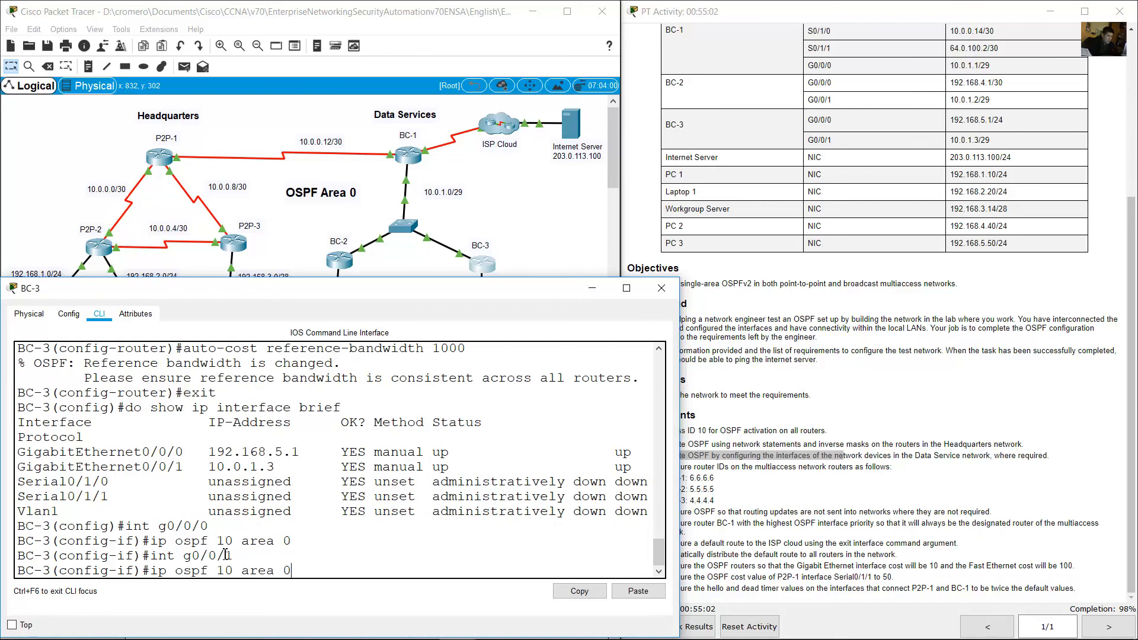
{"action": "key", "text": "Return"}
{"action": "type", "text": "exit"}
{"action": "key", "text": "Return"}
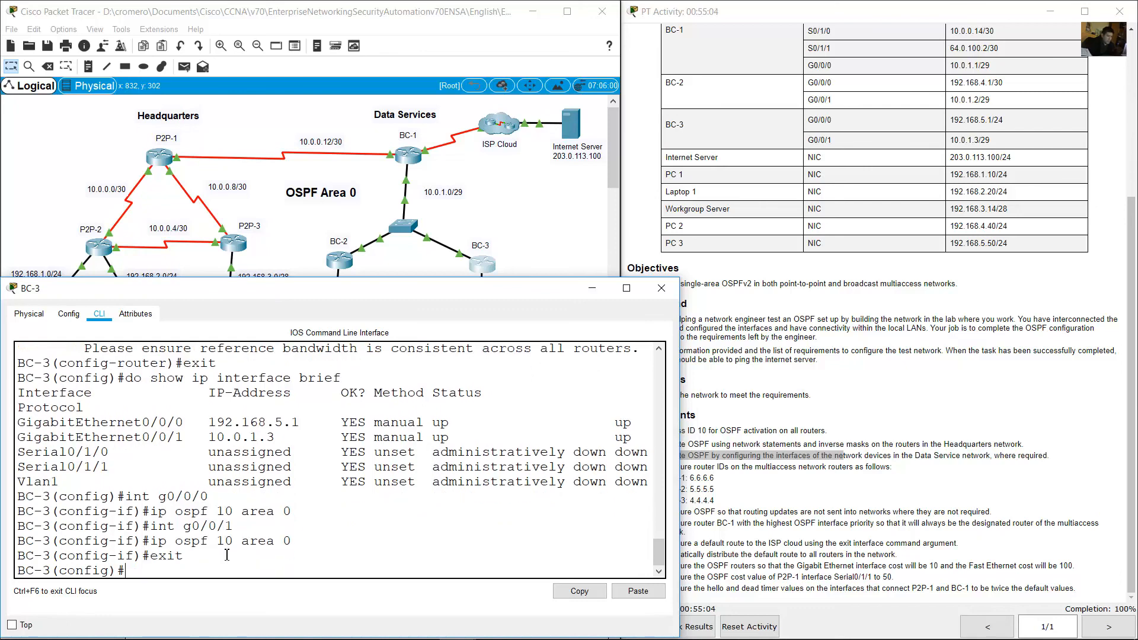
Step: Close BC-3's window and open PC1's command prompt in a widened window beside the topology
{"action": "left_click", "coordinate": [661, 288]}
{"action": "left_click", "coordinate": [923, 431]}
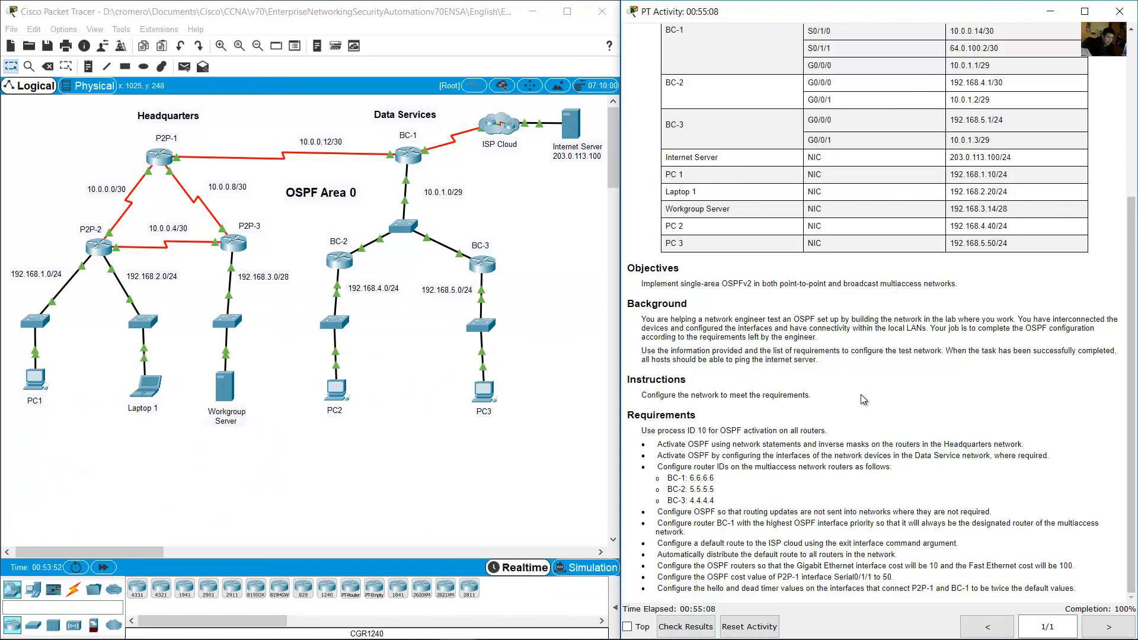
{"action": "left_click", "coordinate": [105, 457]}
{"action": "left_click", "coordinate": [34, 379]}
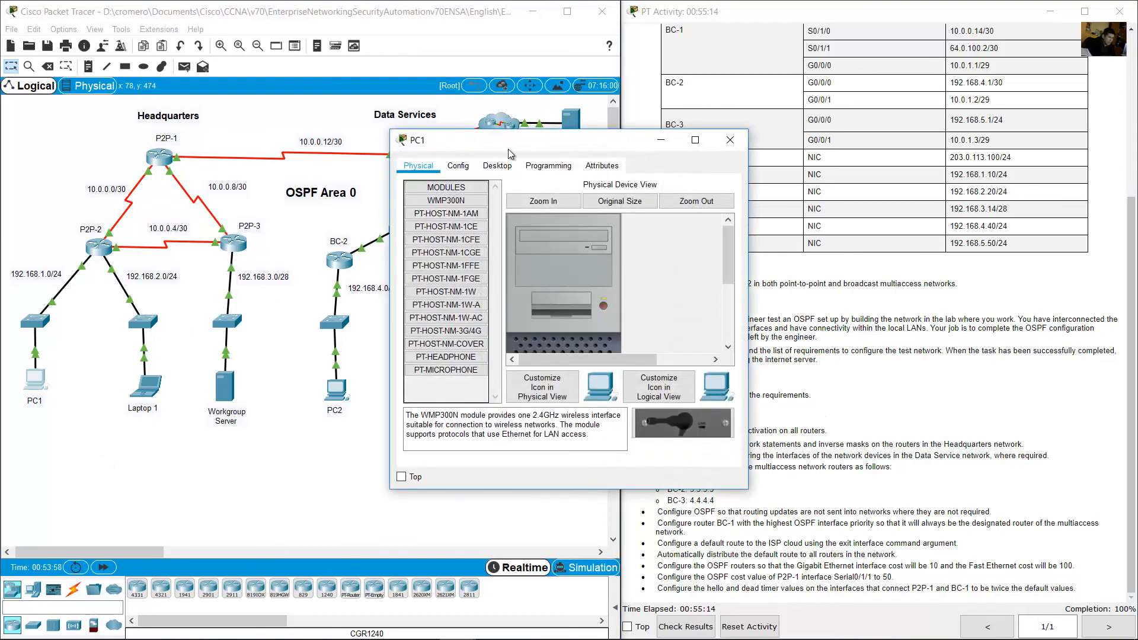
{"action": "left_click_drag", "start_coordinate": [509, 148], "coordinate": [731, 32]}
{"action": "left_click", "coordinate": [725, 46]}
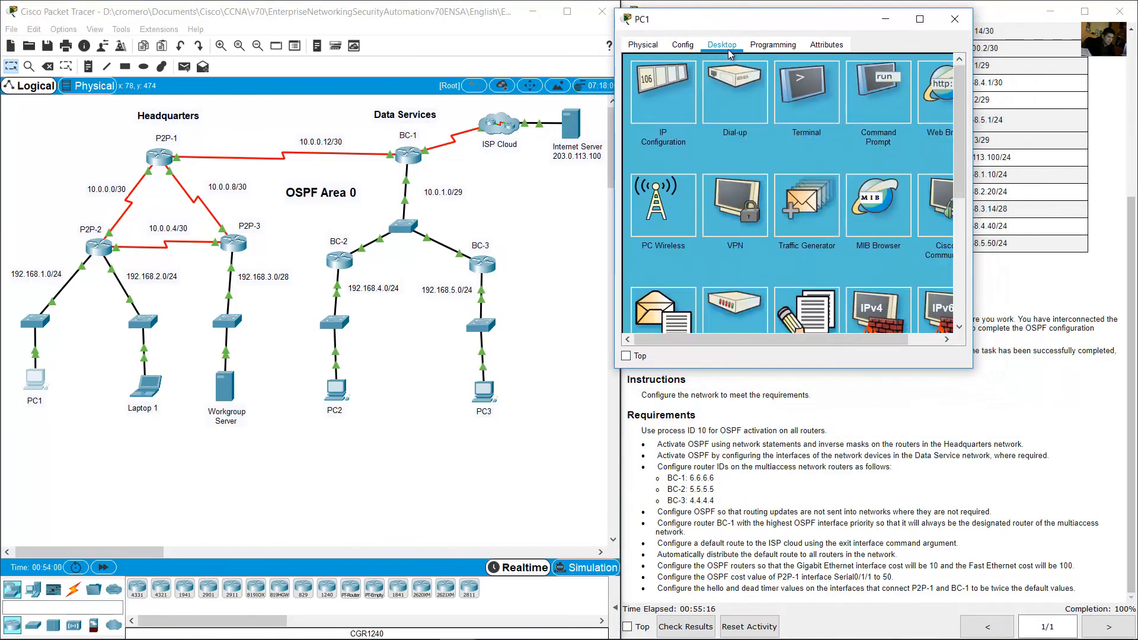
{"action": "left_click", "coordinate": [873, 102]}
{"action": "left_click_drag", "start_coordinate": [973, 123], "coordinate": [1133, 124]}
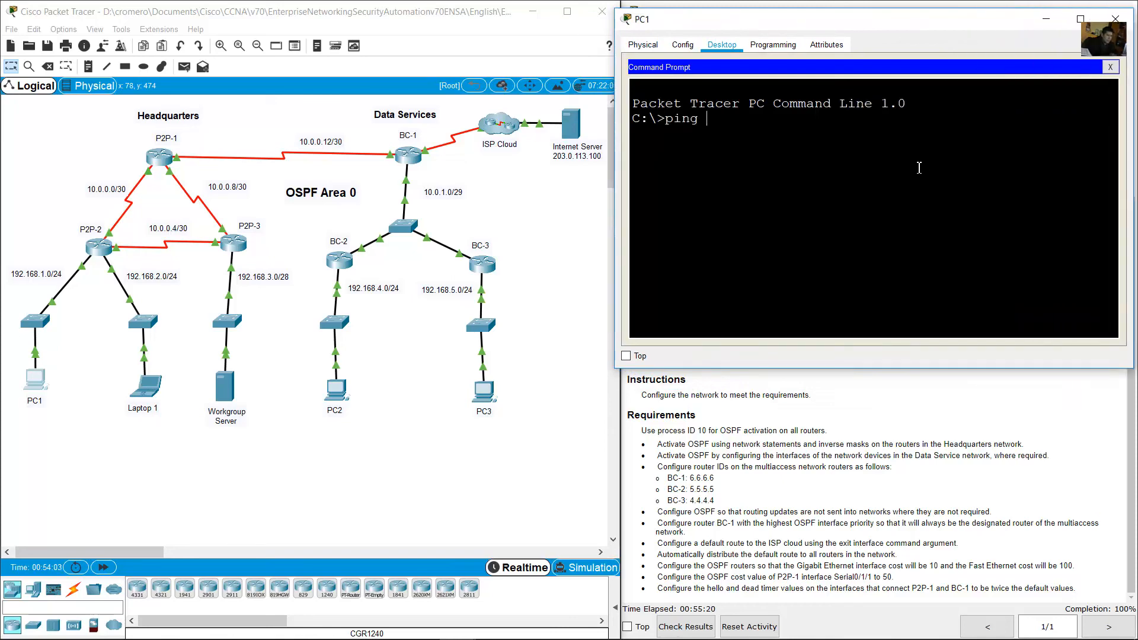
Step: Look up Laptop 1's address in the addressing table and ping 192.168.2.20 from PC1
{"action": "left_click_drag", "start_coordinate": [169, 442], "coordinate": [99, 361]}
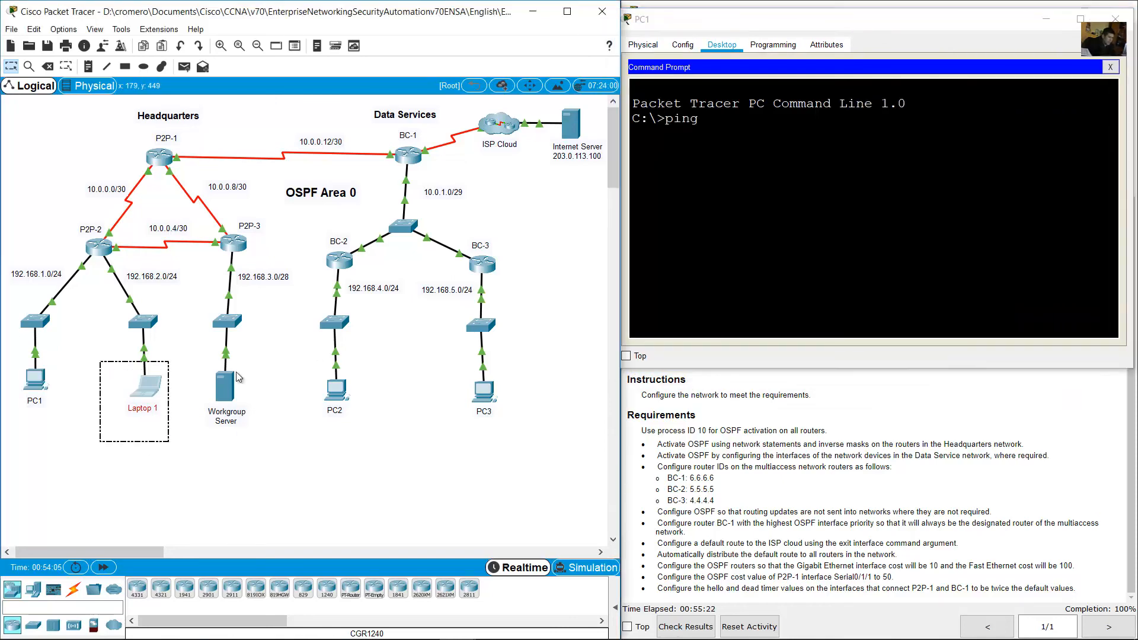
{"action": "left_click", "coordinate": [816, 426]}
{"action": "scroll", "coordinate": [807, 355], "scroll_direction": "up", "scroll_amount": 5}
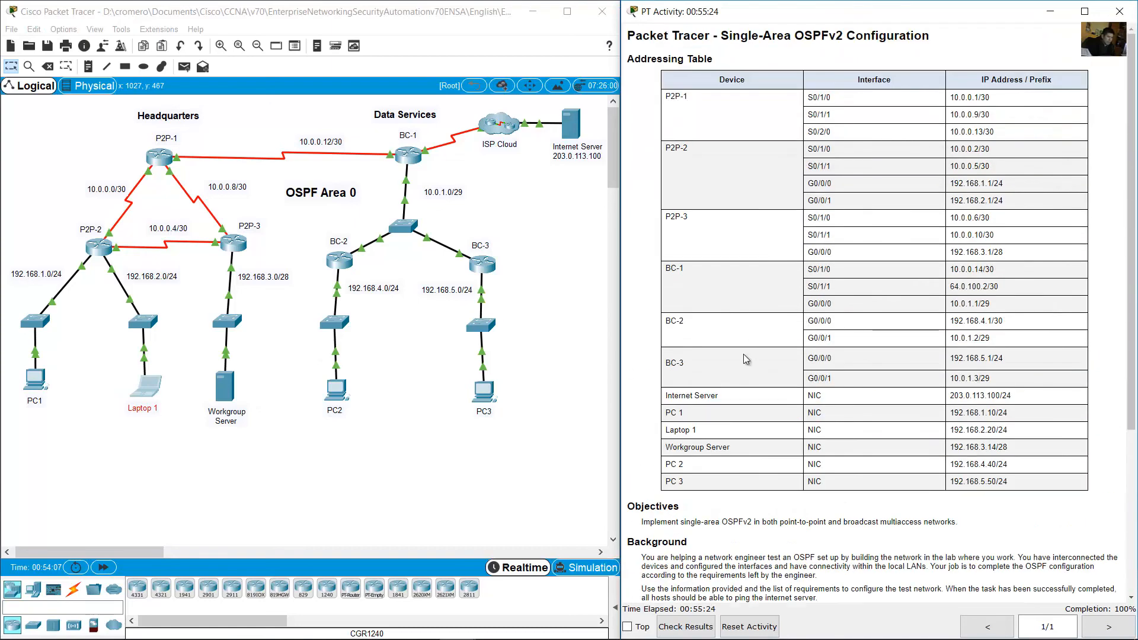
{"action": "left_click_drag", "start_coordinate": [949, 430], "coordinate": [996, 429]}
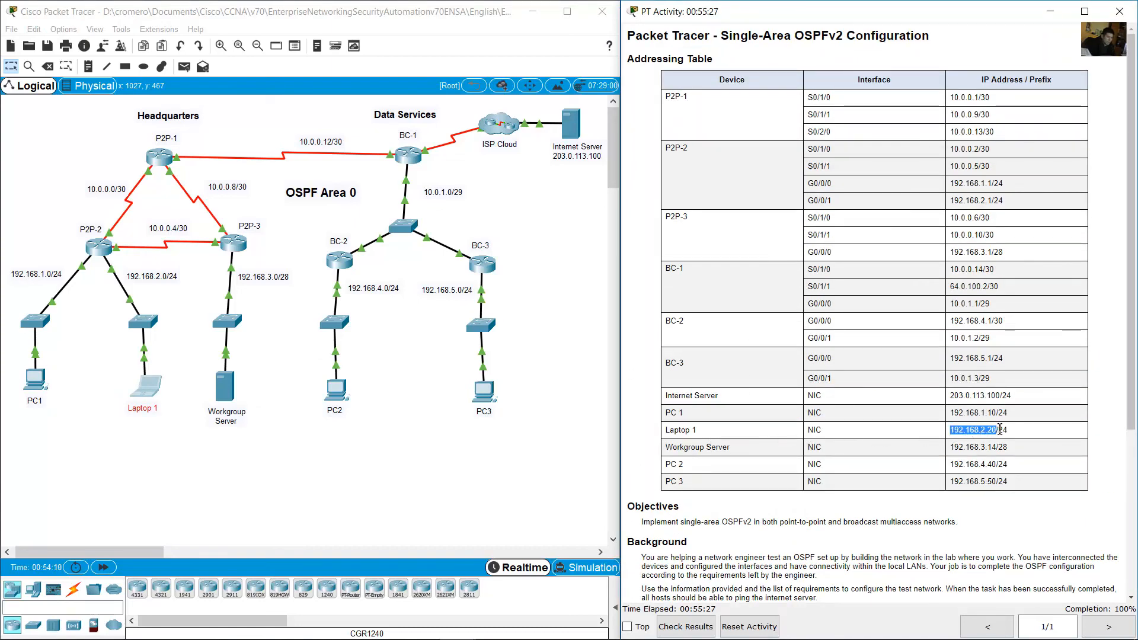
{"action": "left_click", "coordinate": [34, 377]}
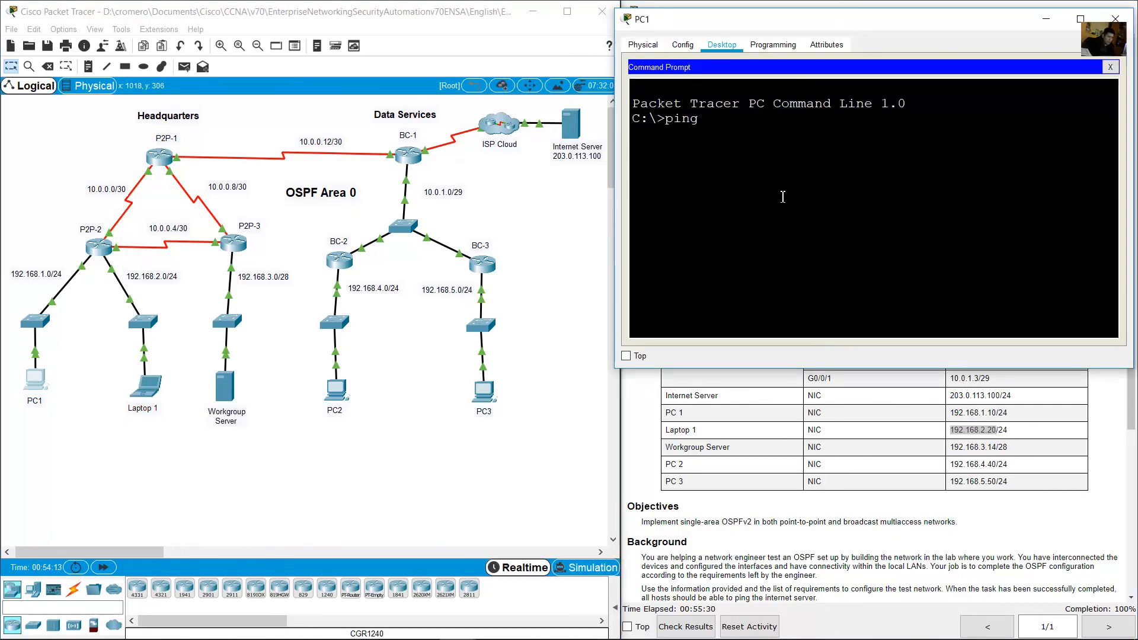
{"action": "type", "text": "192.168.2.20"}
{"action": "key", "text": "Return"}
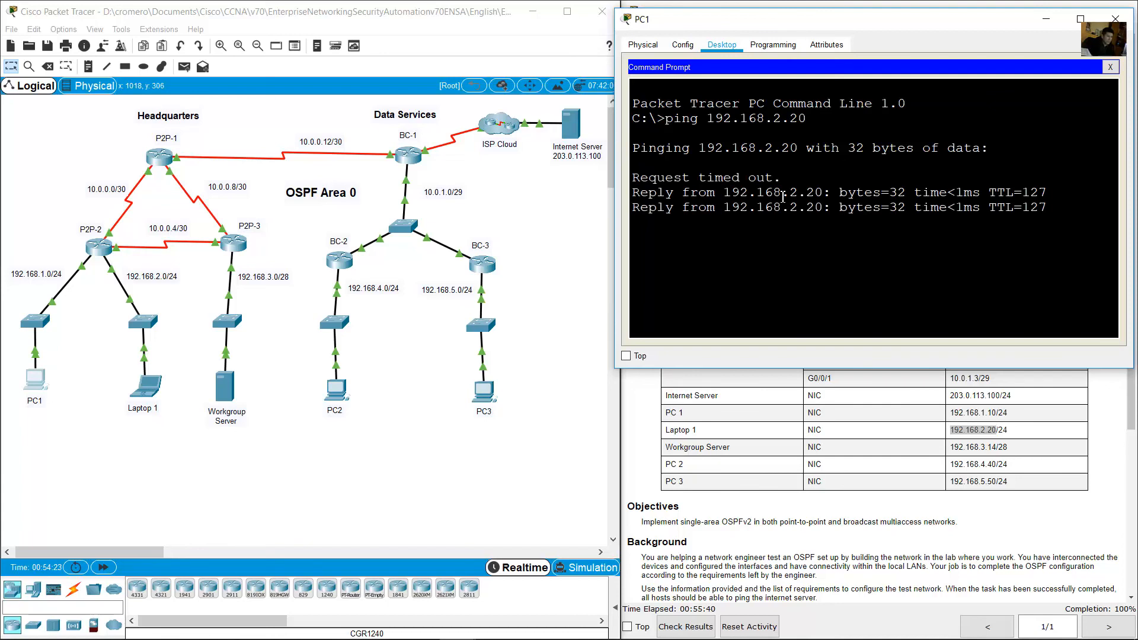
Step: Look up the Workgroup Server's address in the addressing table and ping 192.168.3.14 from PC1
{"action": "left_click", "coordinate": [55, 446]}
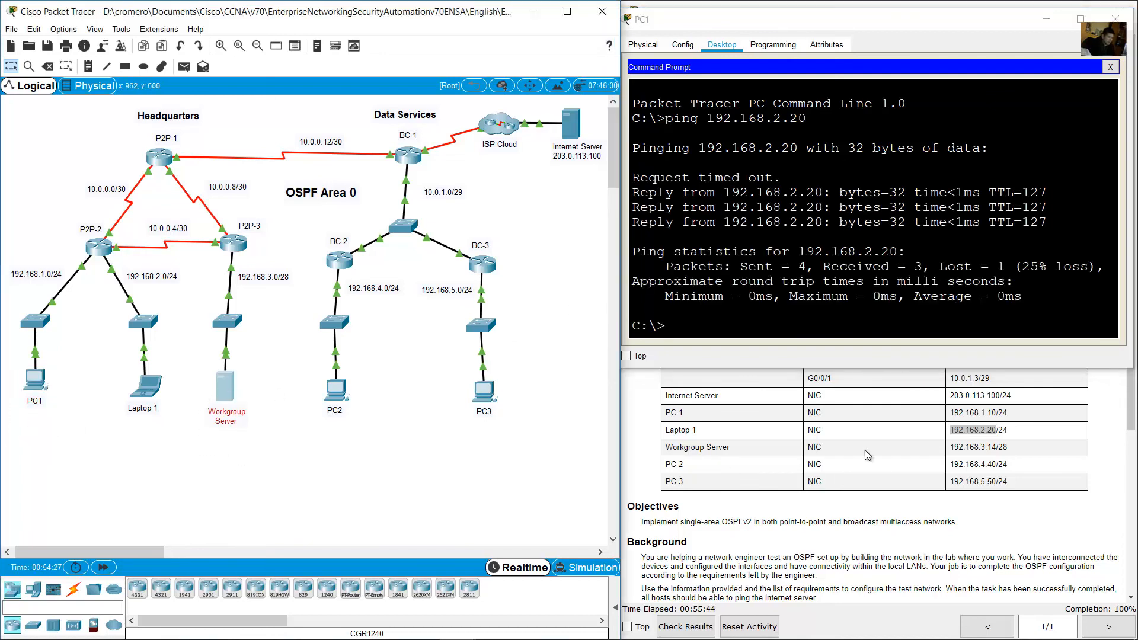
{"action": "left_click", "coordinate": [804, 420]}
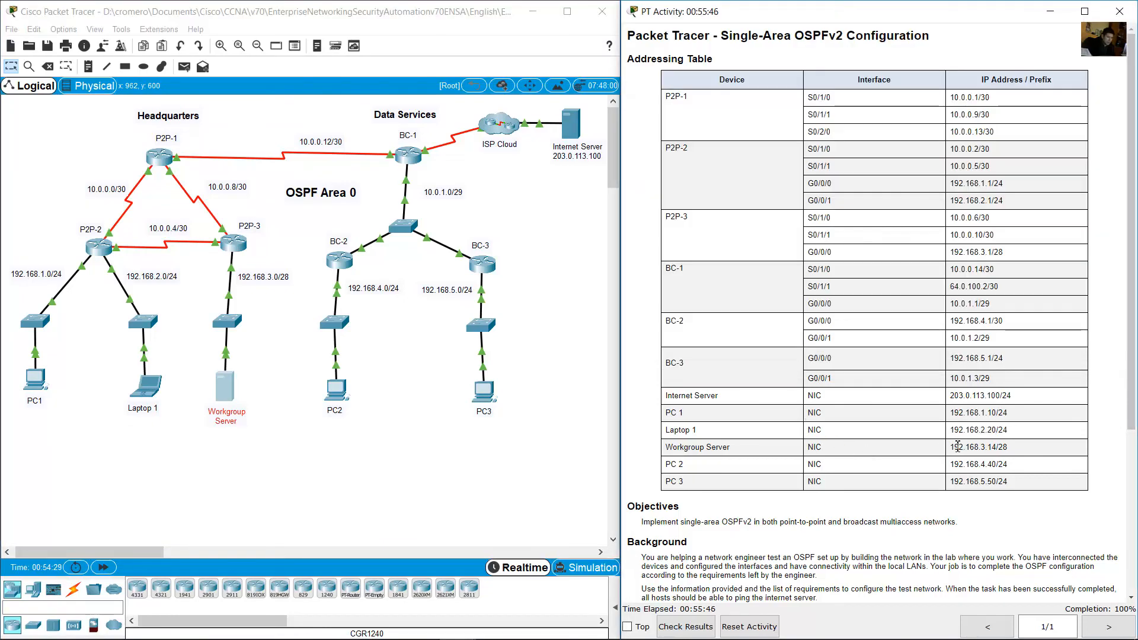
{"action": "left_click_drag", "start_coordinate": [950, 446], "coordinate": [989, 447]}
{"action": "left_click", "coordinate": [37, 381]}
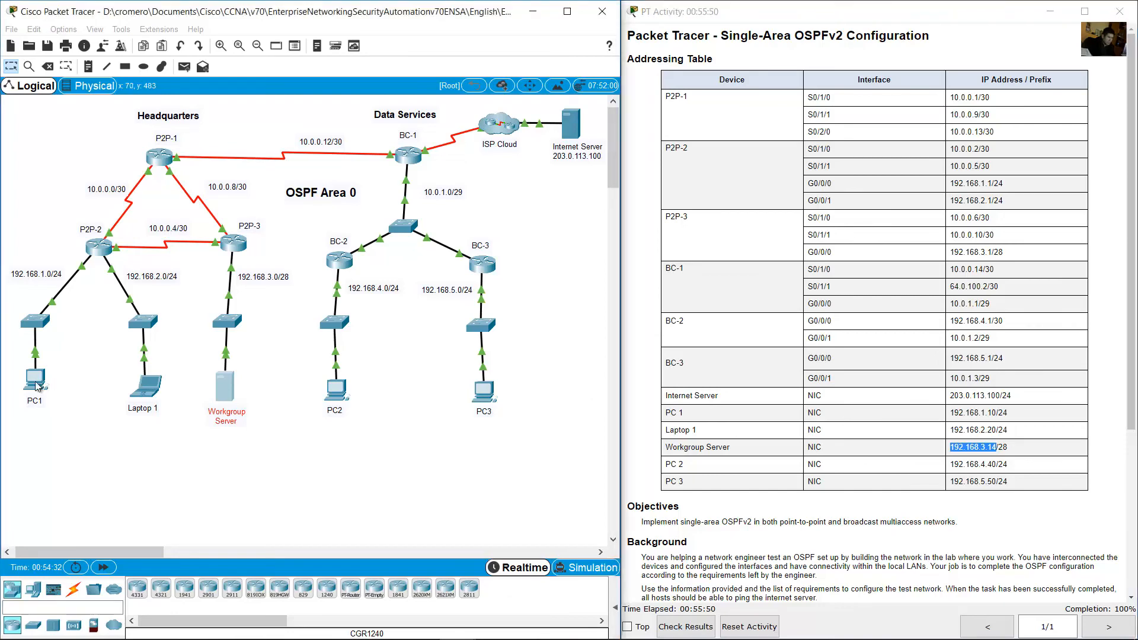
{"action": "key", "text": "Up"}
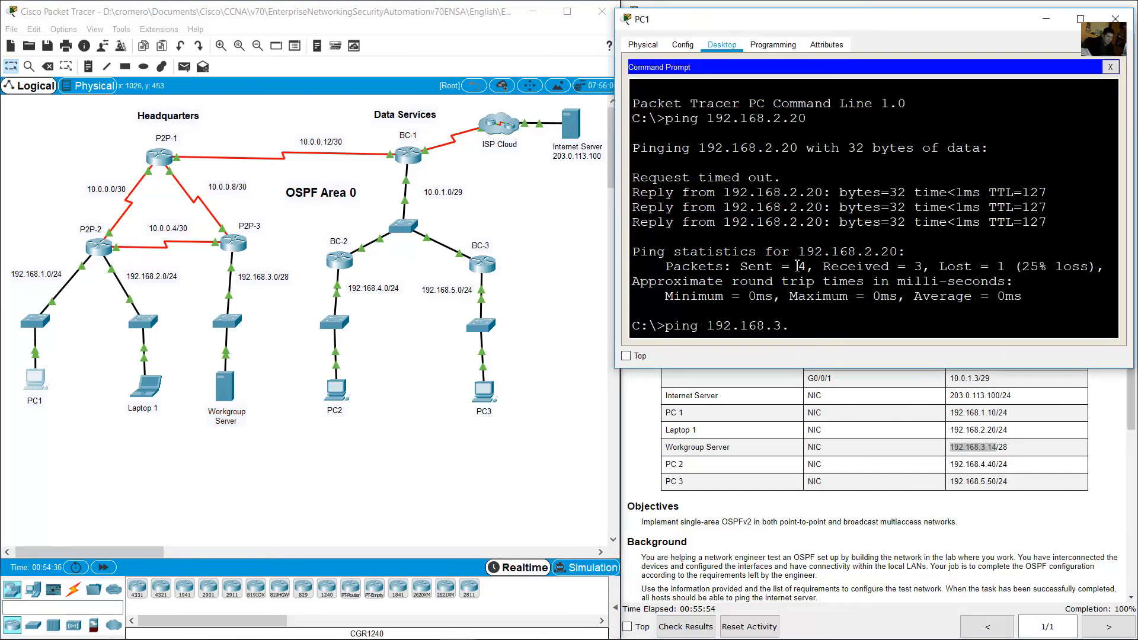
{"action": "type", "text": "14"}
{"action": "key", "text": "Return"}
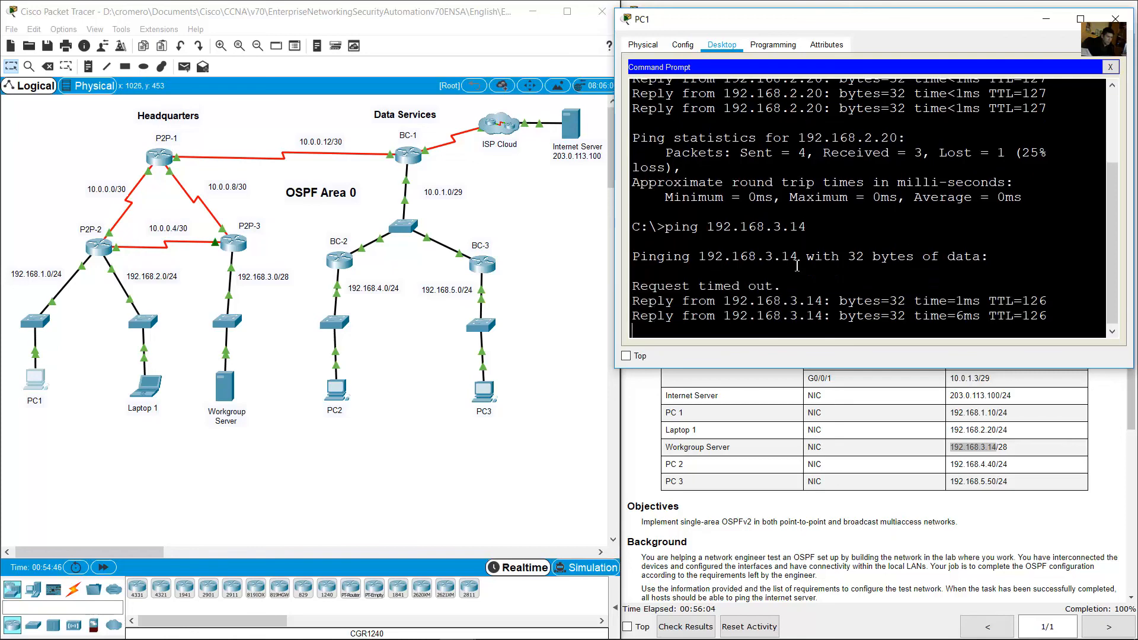
Step: Look up PC2's address in the addressing table and ping 192.168.4.40 from PC1
{"action": "left_click", "coordinate": [378, 428]}
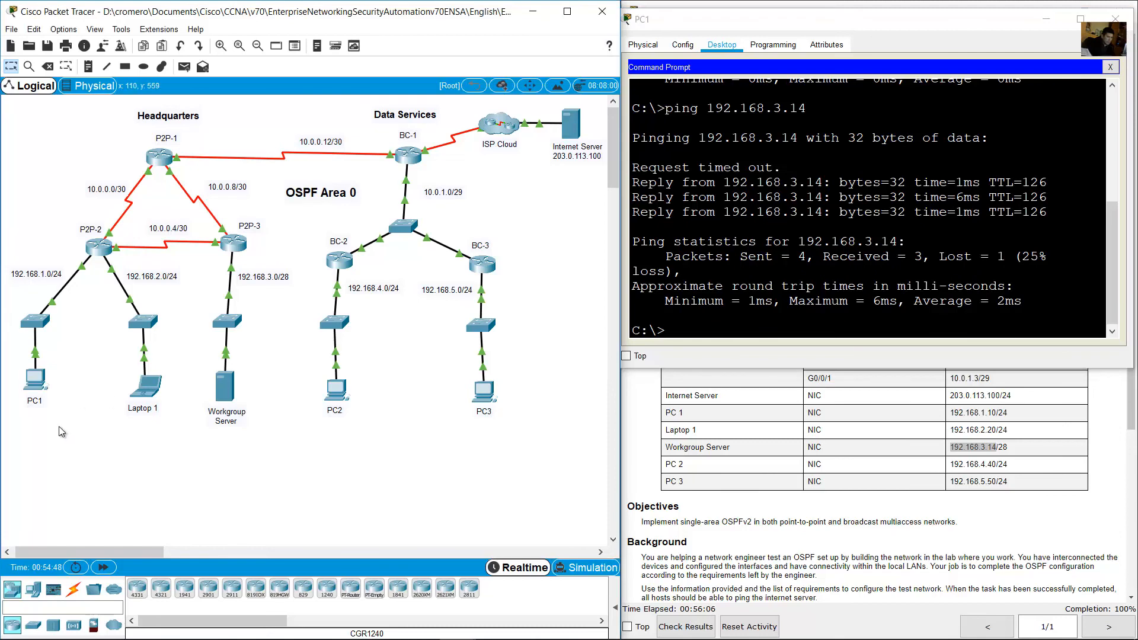
{"action": "left_click", "coordinate": [840, 415]}
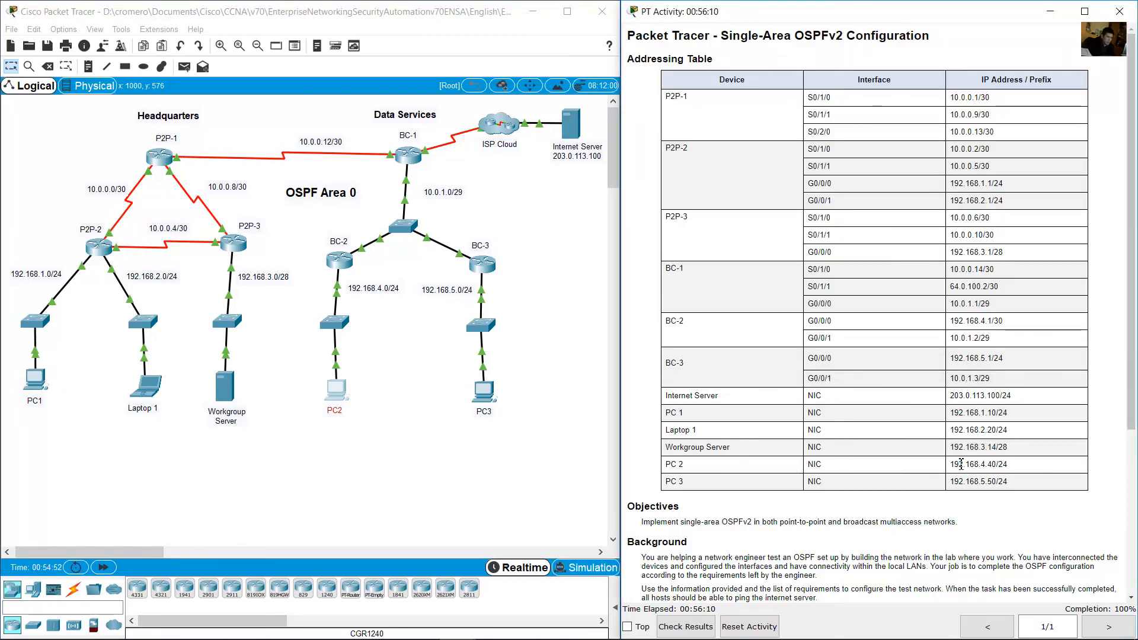
{"action": "left_click_drag", "start_coordinate": [954, 464], "coordinate": [1002, 465]}
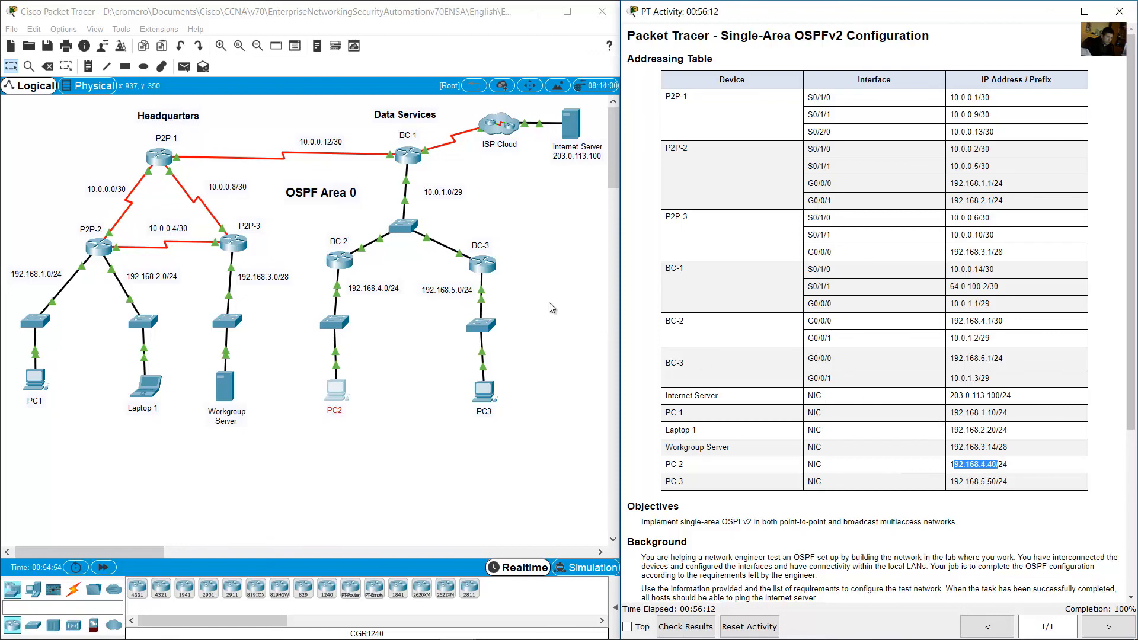
{"action": "left_click", "coordinate": [34, 380]}
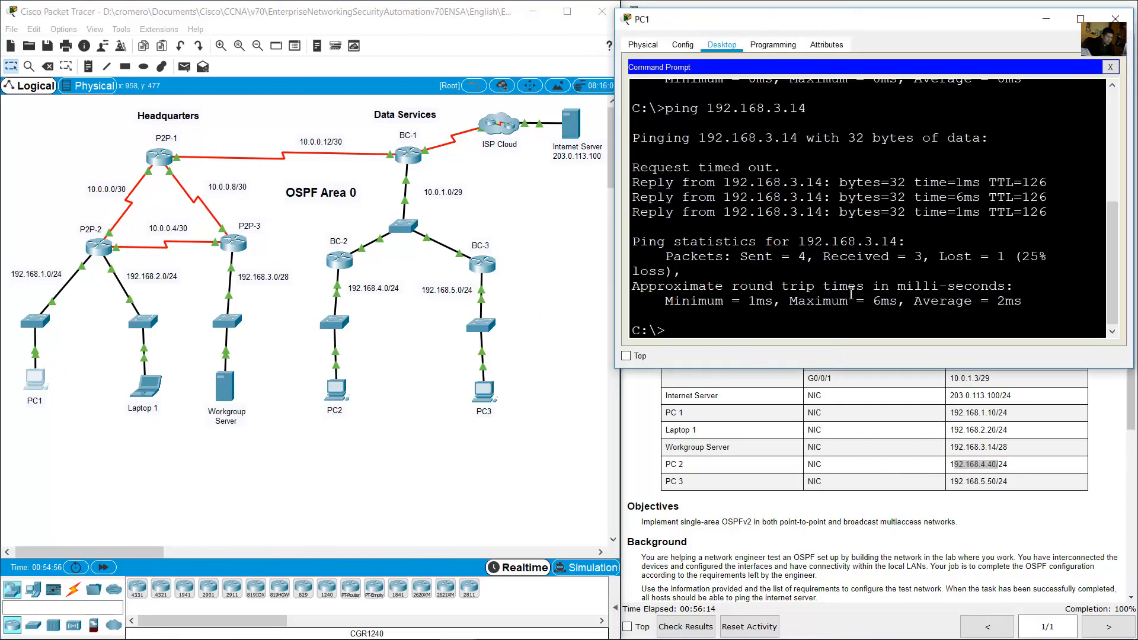
{"action": "key", "text": "Up"}
{"action": "key", "text": "BackSpace"}
{"action": "type", "text": "4.40"}
{"action": "key", "text": "Return"}
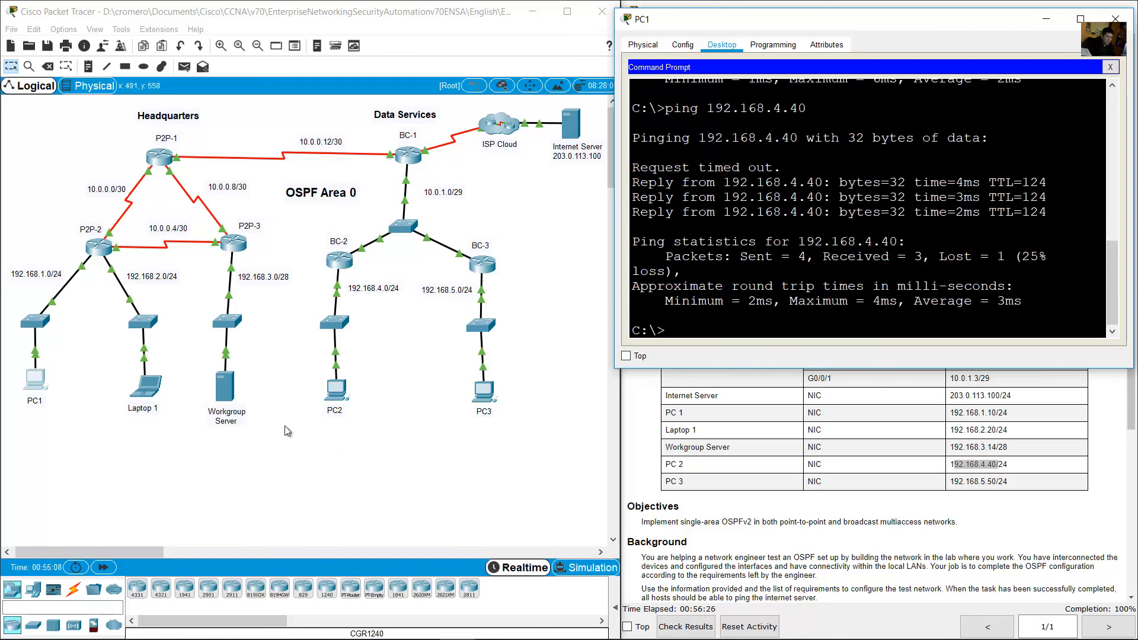
Step: Look up PC3's address in the addressing table and bring PC1's command prompt back up
{"action": "left_click_drag", "start_coordinate": [72, 470], "coordinate": [21, 375]}
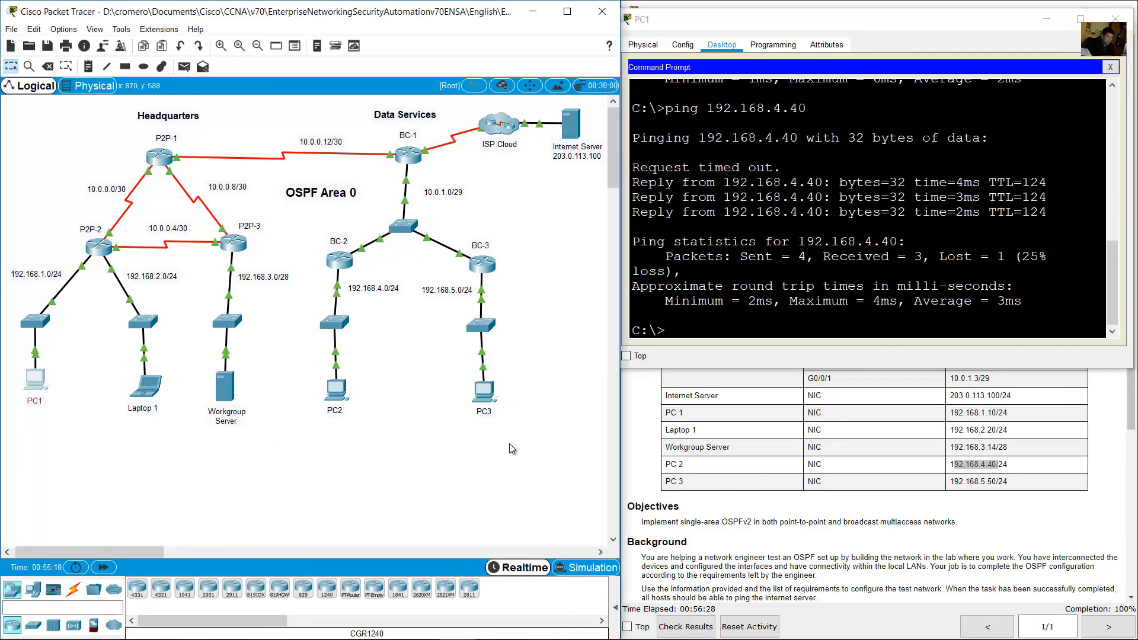
{"action": "left_click_drag", "start_coordinate": [509, 443], "coordinate": [460, 383]}
{"action": "left_click", "coordinate": [943, 479]}
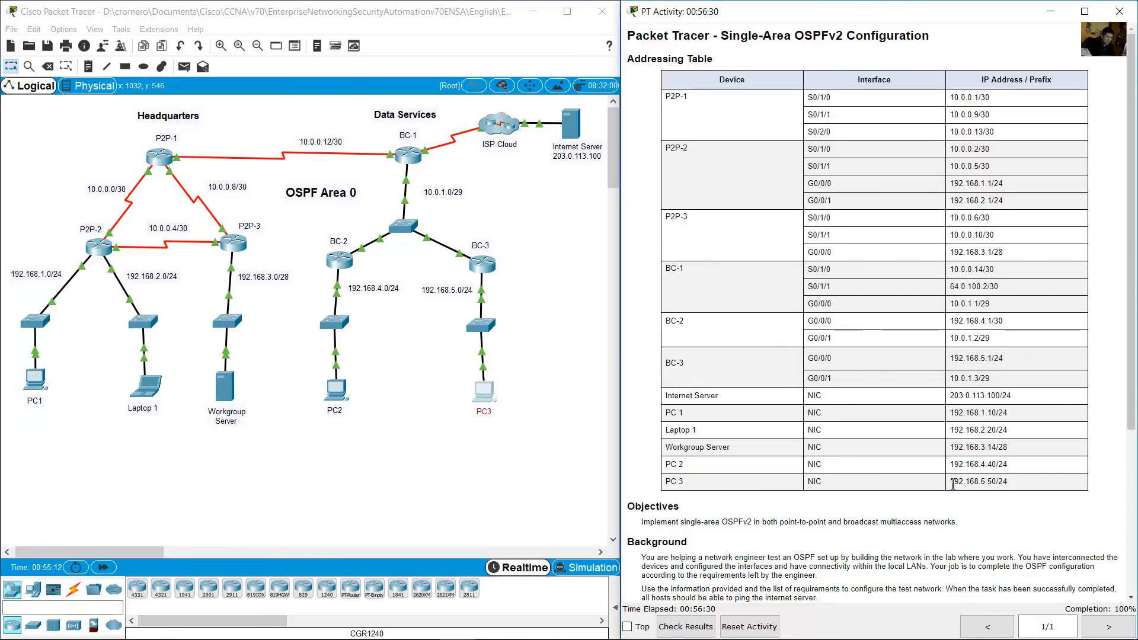
{"action": "left_click_drag", "start_coordinate": [953, 484], "coordinate": [997, 482]}
{"action": "left_click", "coordinate": [36, 381]}
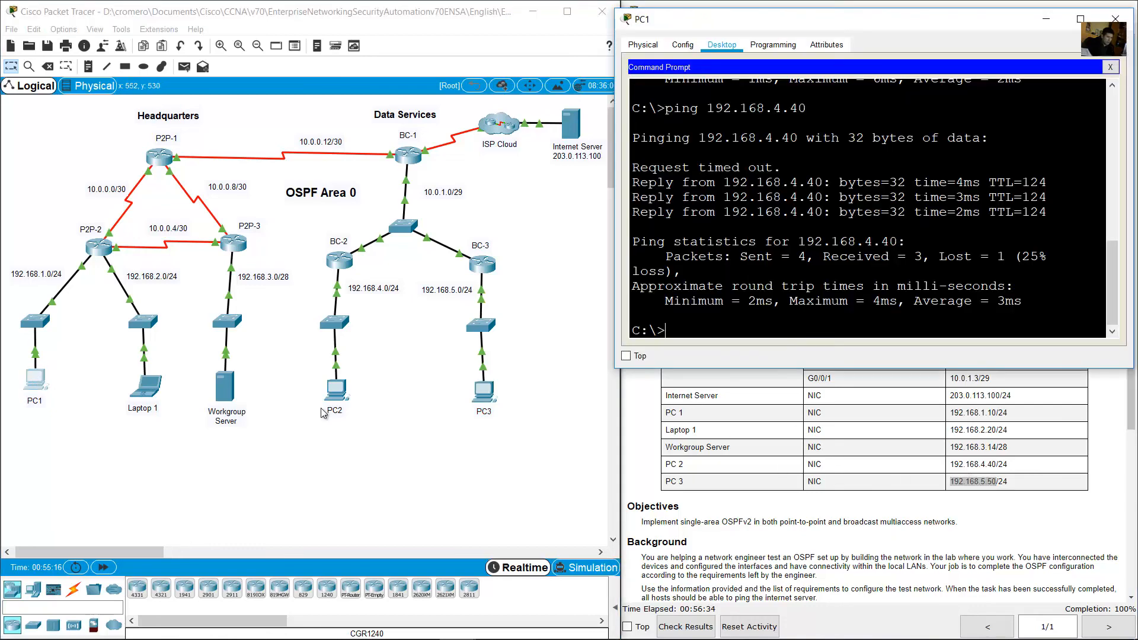
{"action": "left_click", "coordinate": [343, 391]}
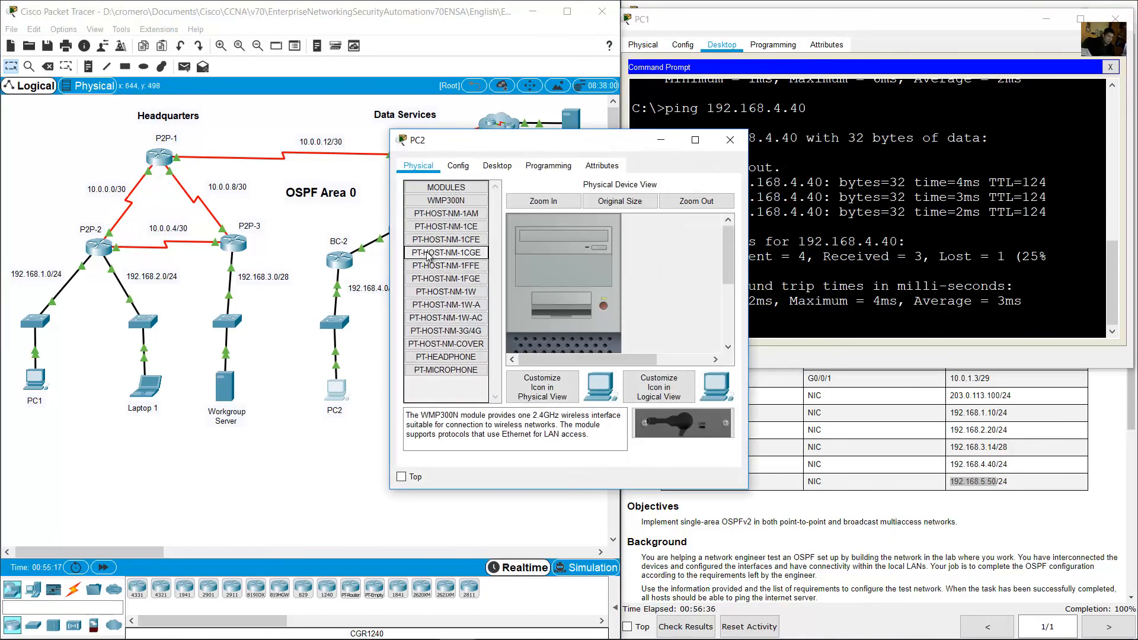
{"action": "left_click", "coordinate": [731, 140]}
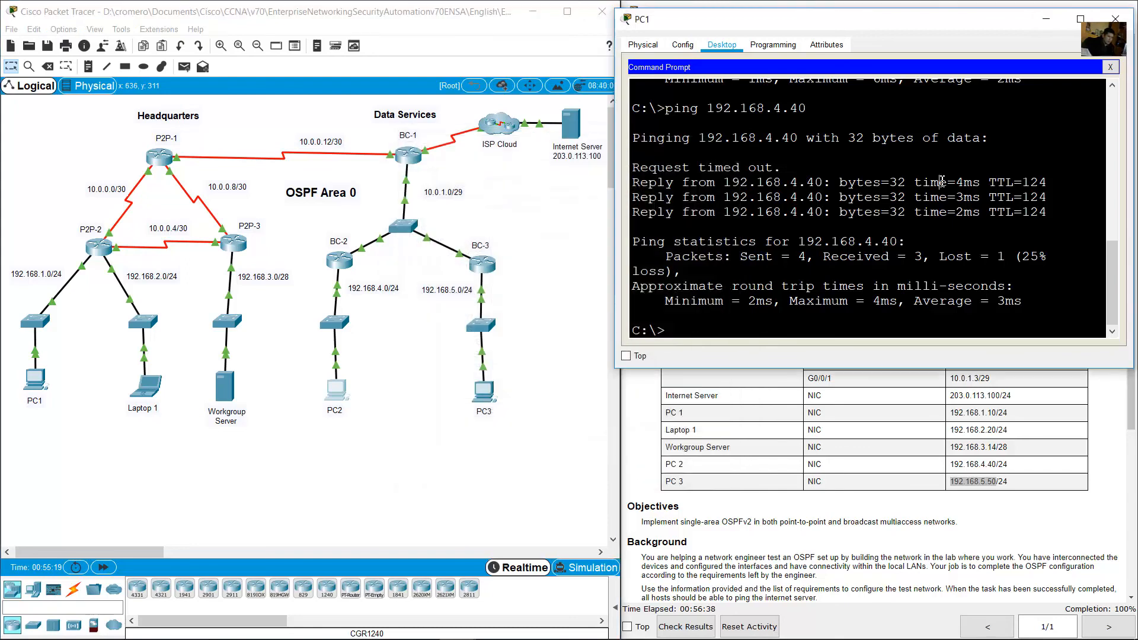
Step: Ping PC3 at 192.168.5.50 from PC1
{"action": "key", "text": "Up"}
{"action": "key", "text": "BackSpace"}
{"action": "key", "text": "BackSpace"}
{"action": "key", "text": "BackSpace"}
{"action": "key", "text": "BackSpace"}
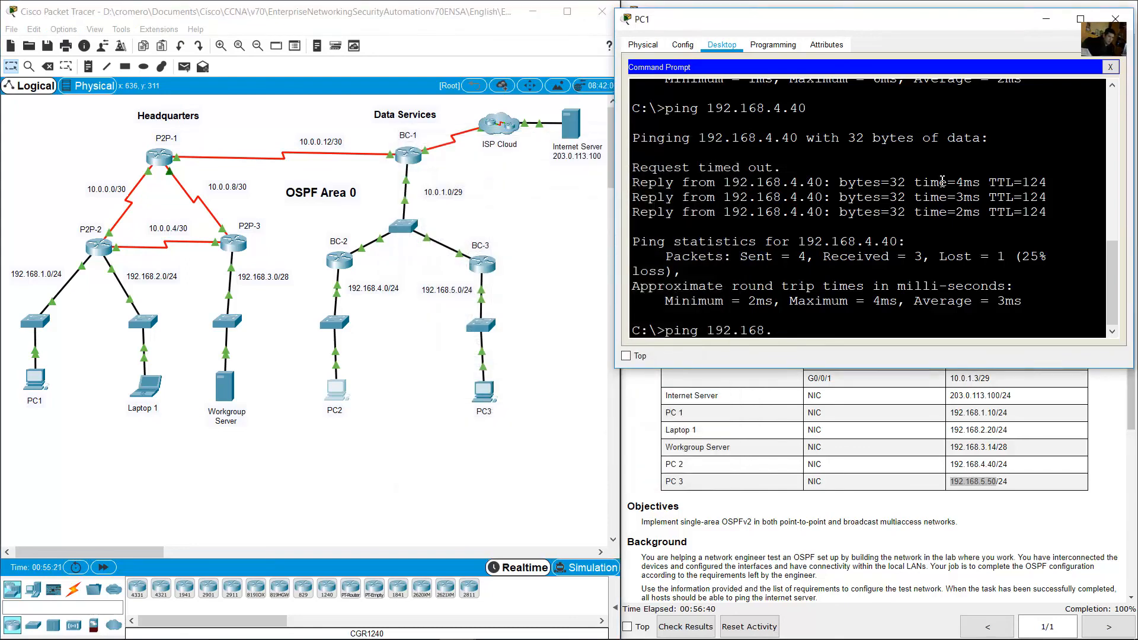
{"action": "type", "text": "5.50"}
{"action": "key", "text": "Return"}
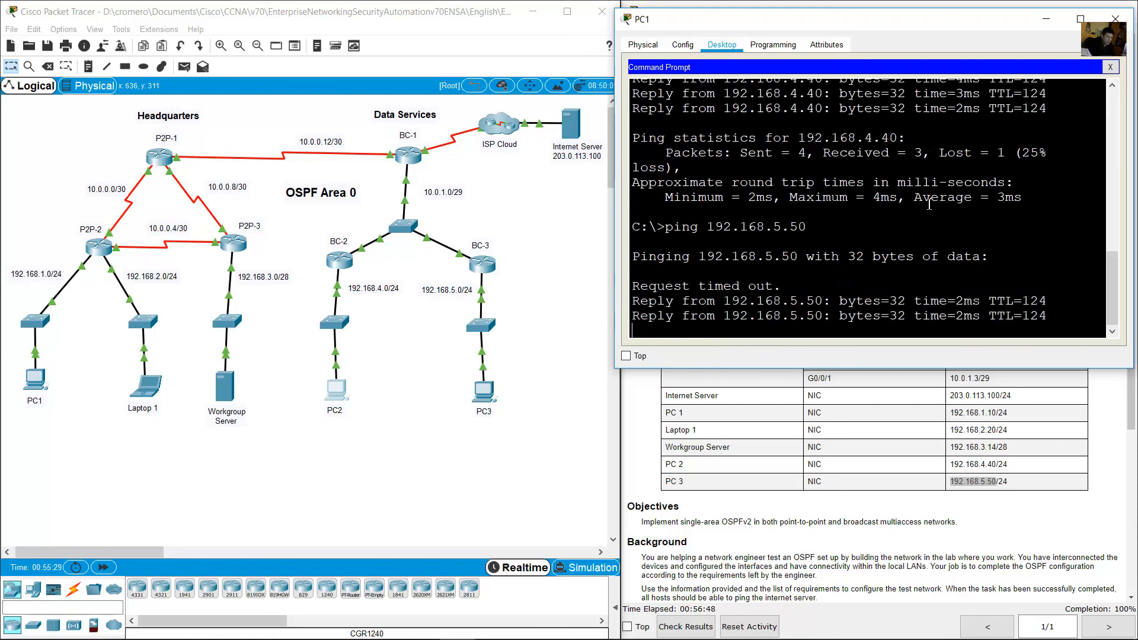
Step: Look up the Internet Server's address in the addressing table and ping 203.0.113.100 from PC1
{"action": "left_click", "coordinate": [830, 424]}
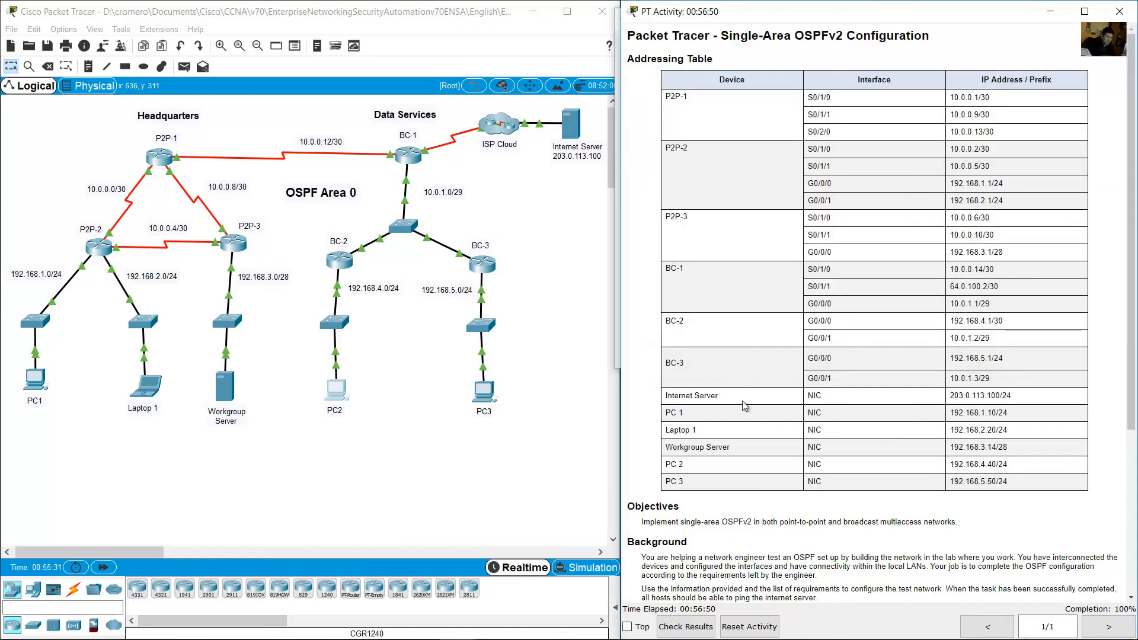
{"action": "left_click_drag", "start_coordinate": [573, 207], "coordinate": [552, 100]}
{"action": "left_click", "coordinate": [784, 425]}
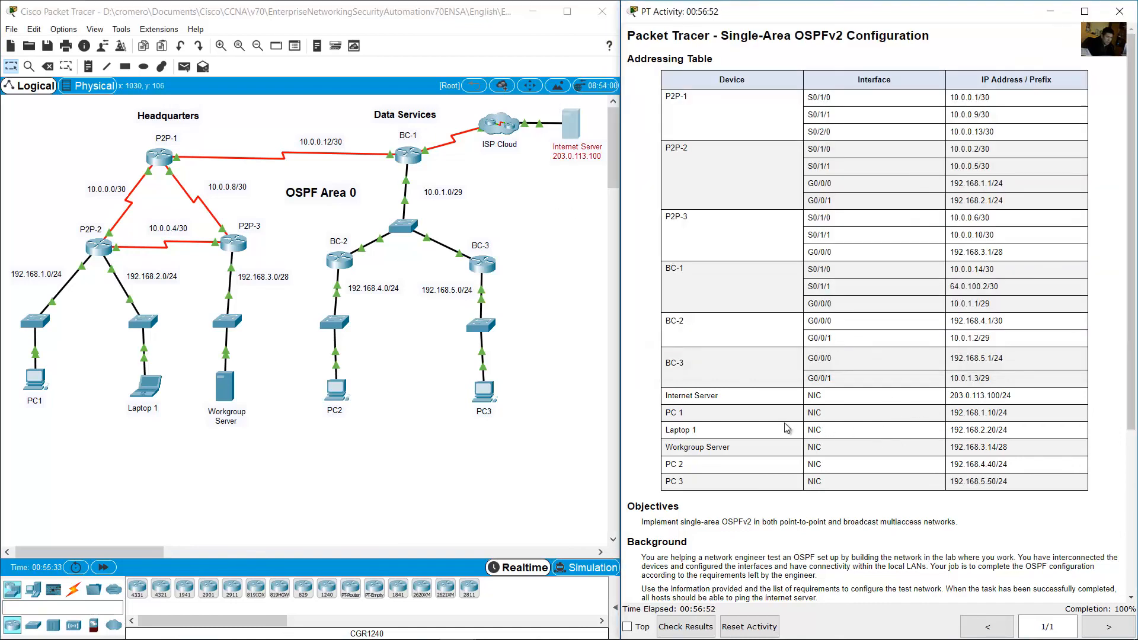
{"action": "left_click_drag", "start_coordinate": [950, 396], "coordinate": [1006, 396]}
{"action": "left_click", "coordinate": [33, 386]}
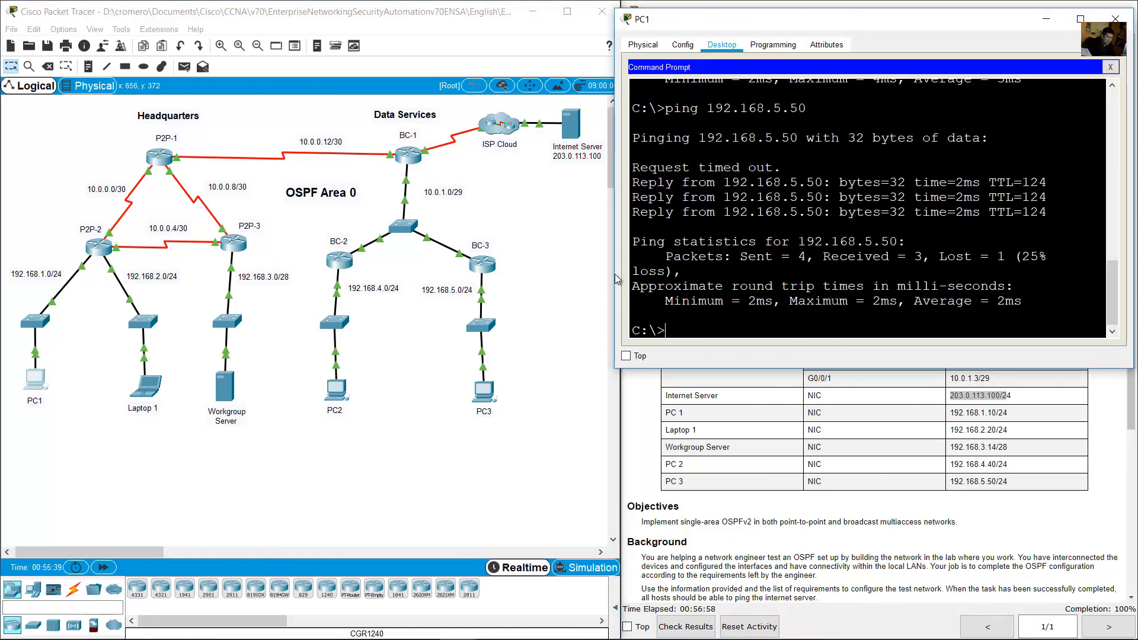
{"action": "type", "text": "ping 203.0.113.100"}
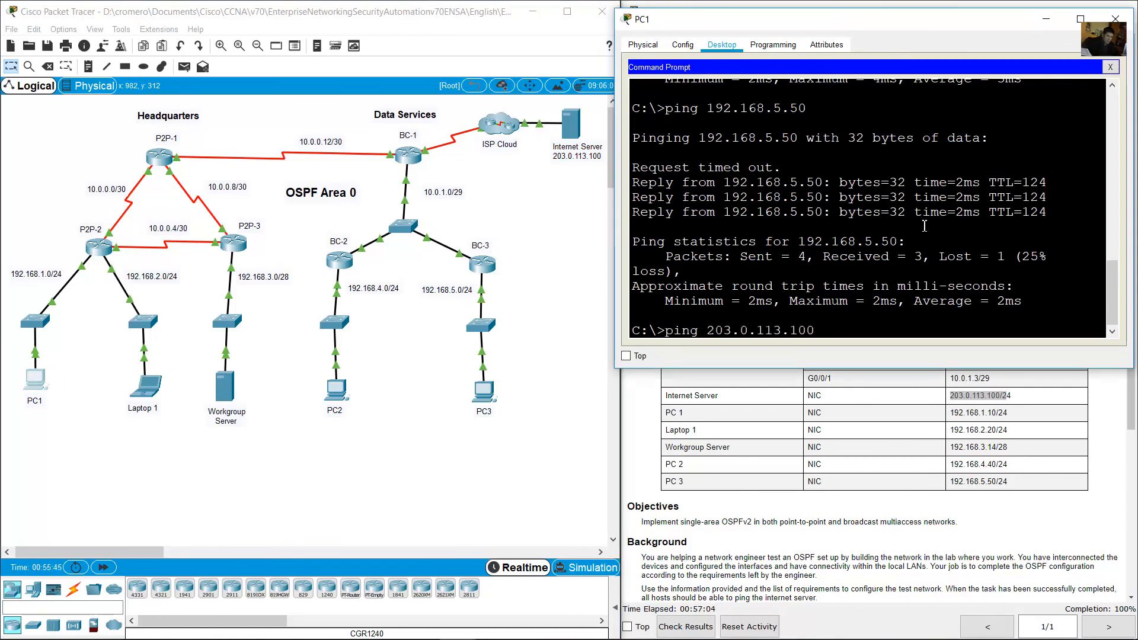
{"action": "key", "text": "Return"}
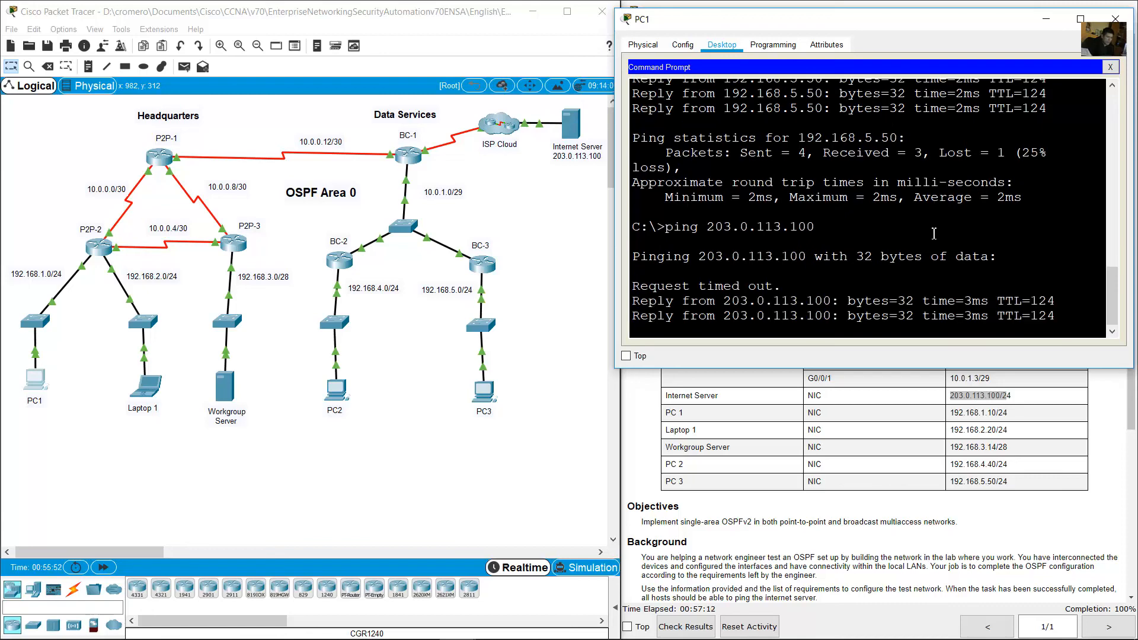
Step: Point out the Headquarters routers in the topology and open P2P-2's command line, moving its window beside the diagram
{"action": "left_click", "coordinate": [673, 374]}
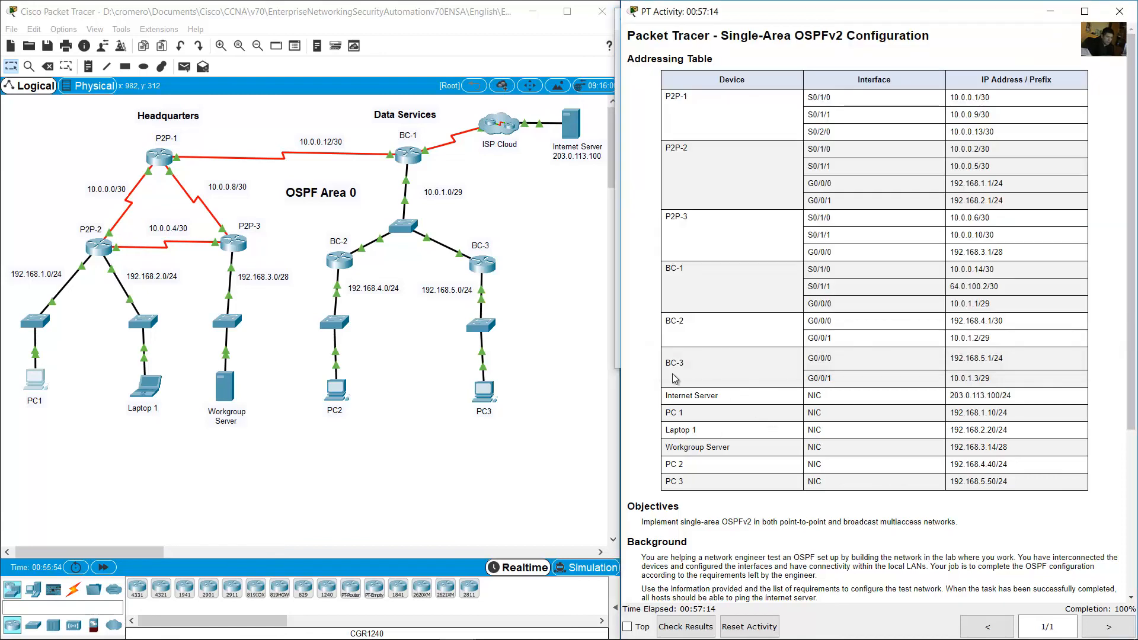
{"action": "left_click_drag", "start_coordinate": [47, 212], "coordinate": [116, 270]}
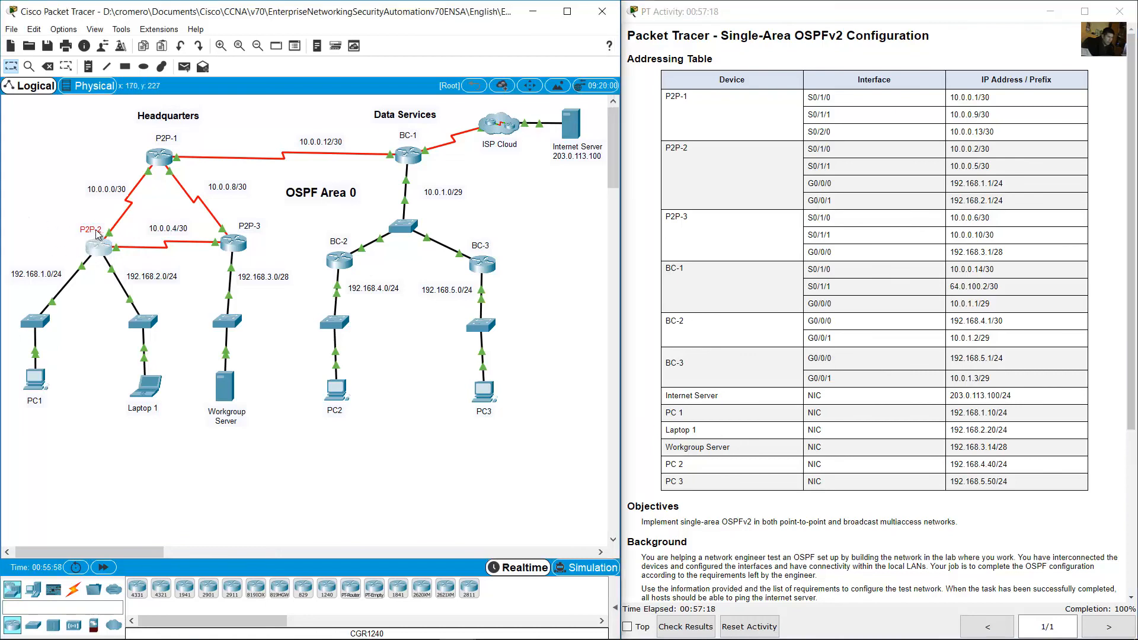
{"action": "left_click", "coordinate": [61, 223]}
{"action": "left_click_drag", "start_coordinate": [52, 216], "coordinate": [118, 265]}
{"action": "left_click_drag", "start_coordinate": [48, 115], "coordinate": [137, 198]}
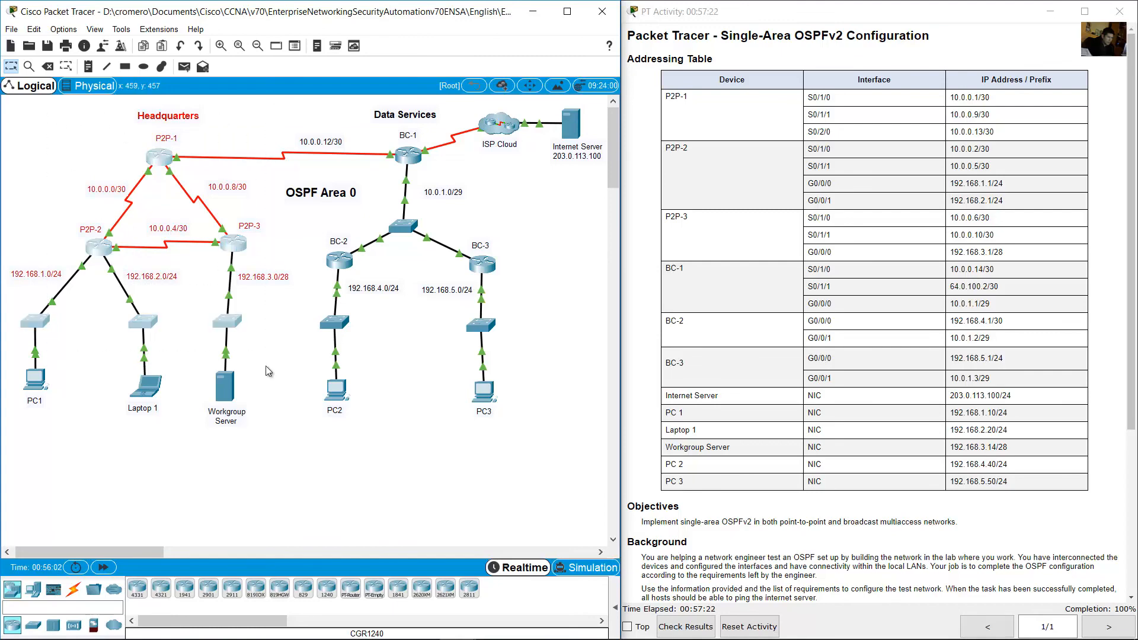
{"action": "left_click", "coordinate": [100, 248]}
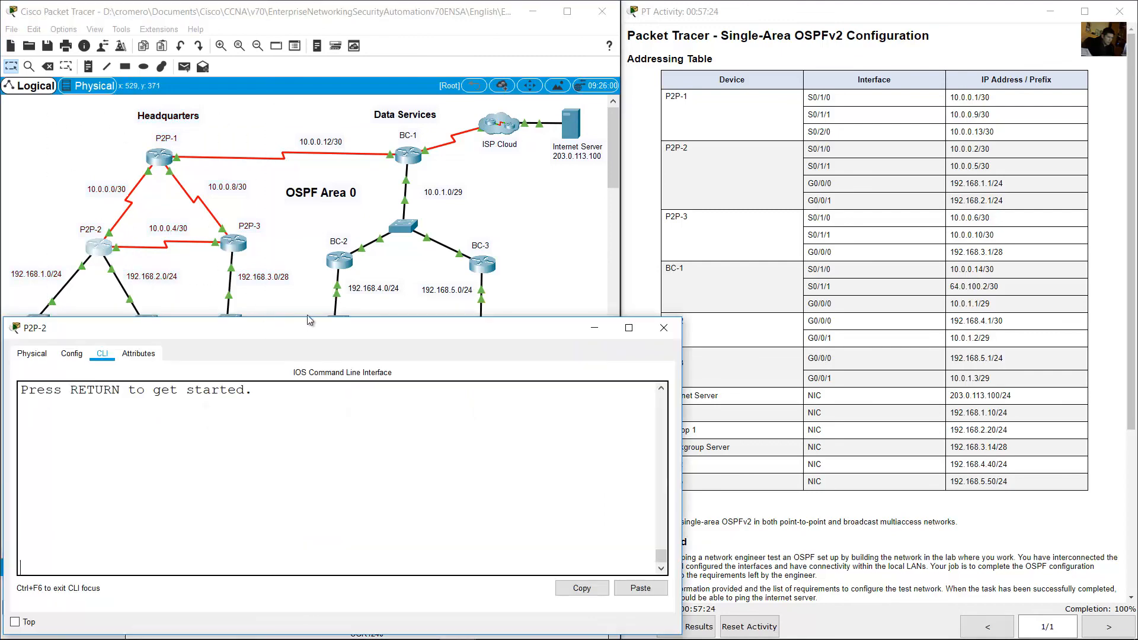
{"action": "left_click_drag", "start_coordinate": [308, 319], "coordinate": [791, 30]}
{"action": "left_click", "coordinate": [815, 322]}
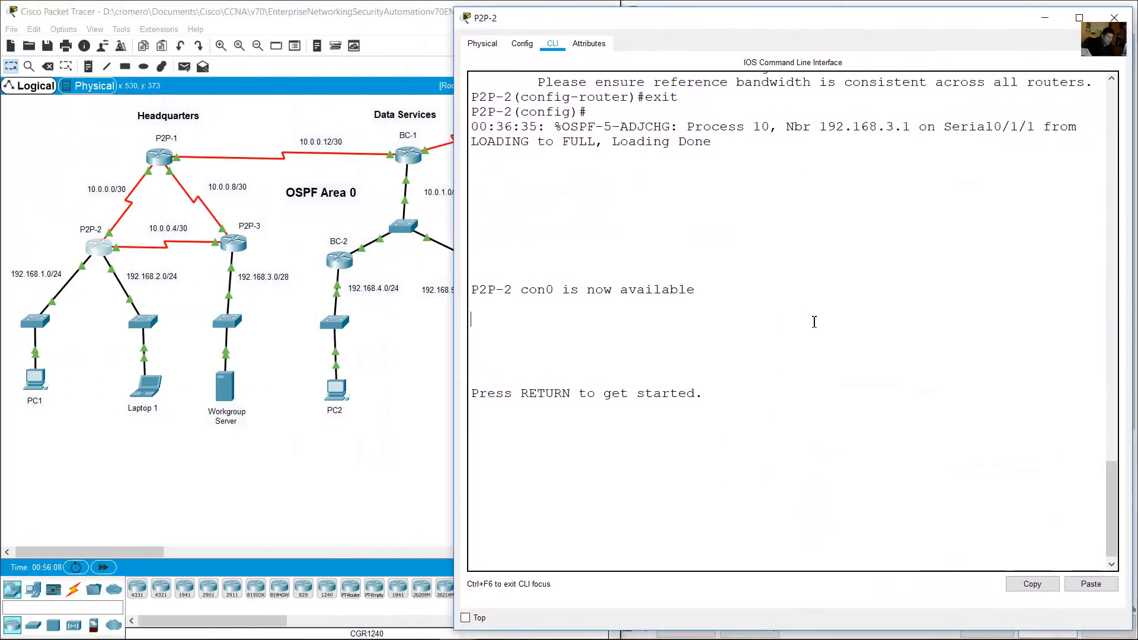
Step: Enter privileged mode on P2P-2 and display its IP routing table
{"action": "key", "text": "Return"}
{"action": "type", "text": "en"}
{"action": "key", "text": "Return"}
{"action": "type", "text": "show ip route"}
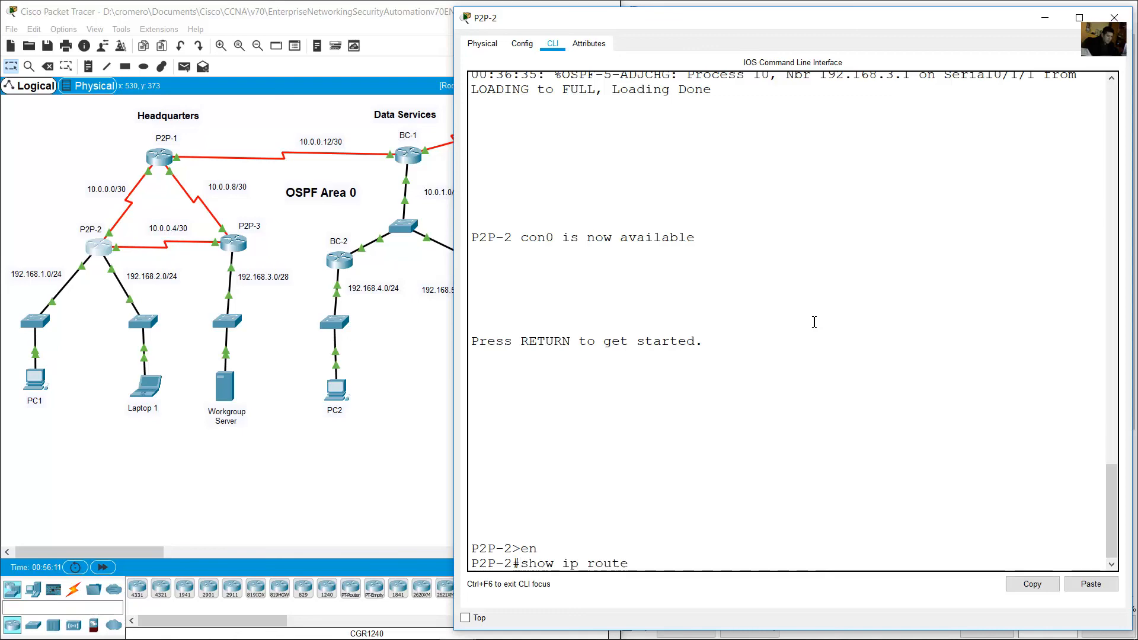
{"action": "key", "text": "Return"}
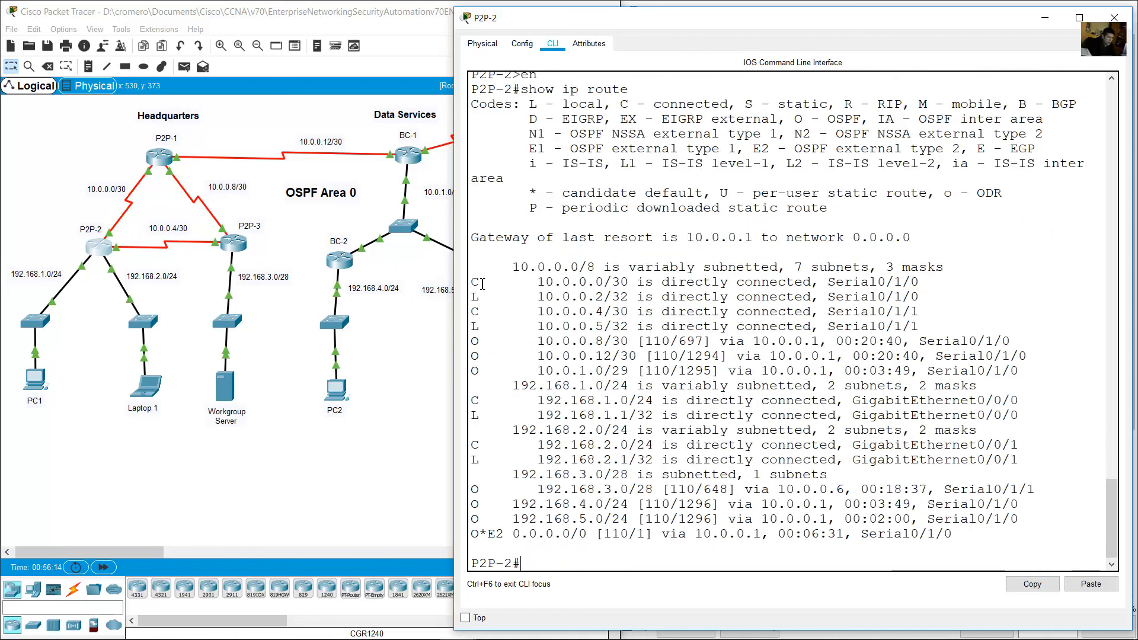
Step: Examine the directly connected routes in P2P-2's routing table and compare them with the links around P2P-2 in the topology
{"action": "left_click_drag", "start_coordinate": [473, 283], "coordinate": [589, 299]}
{"action": "left_click_drag", "start_coordinate": [475, 311], "coordinate": [652, 312]}
{"action": "left_click_drag", "start_coordinate": [473, 404], "coordinate": [646, 403]}
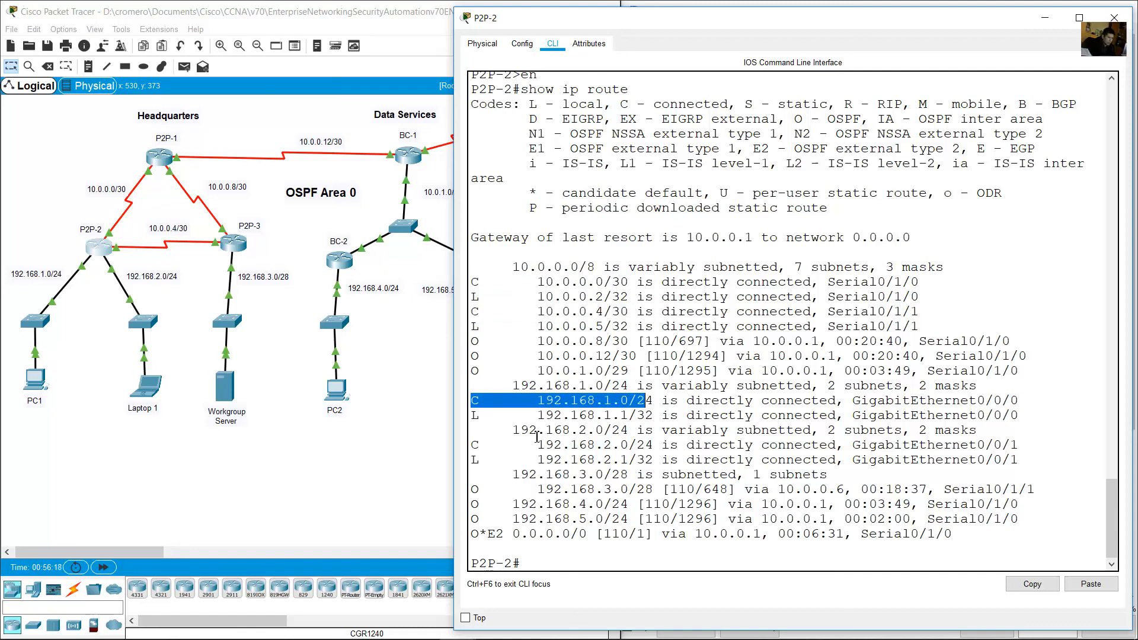
{"action": "left_click_drag", "start_coordinate": [474, 445], "coordinate": [661, 446]}
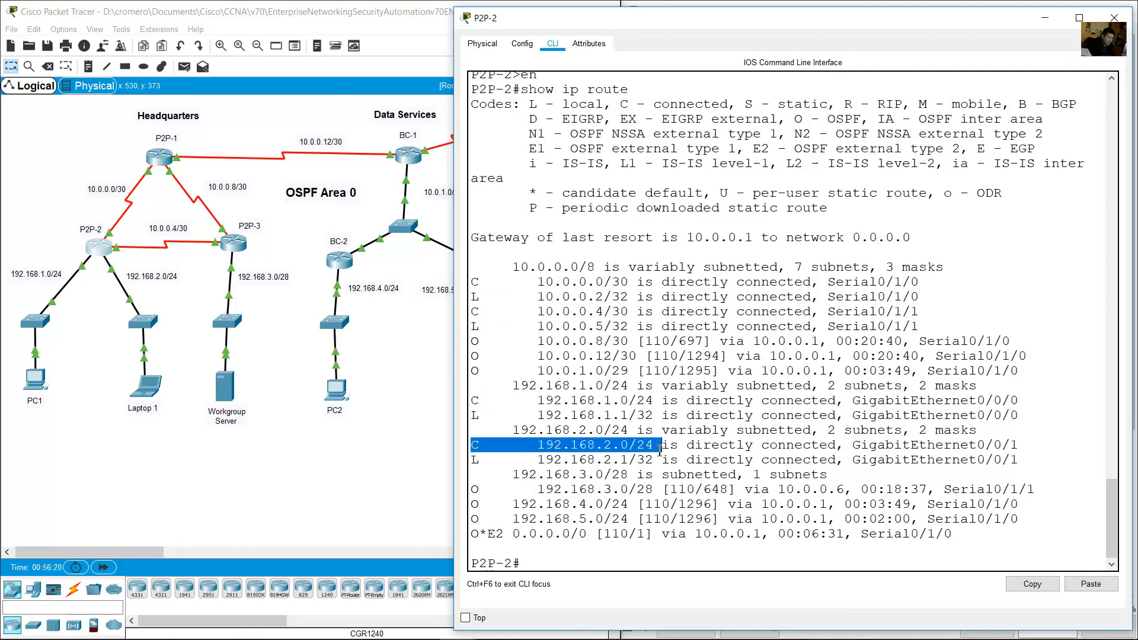
{"action": "left_click_drag", "start_coordinate": [474, 311], "coordinate": [479, 311]}
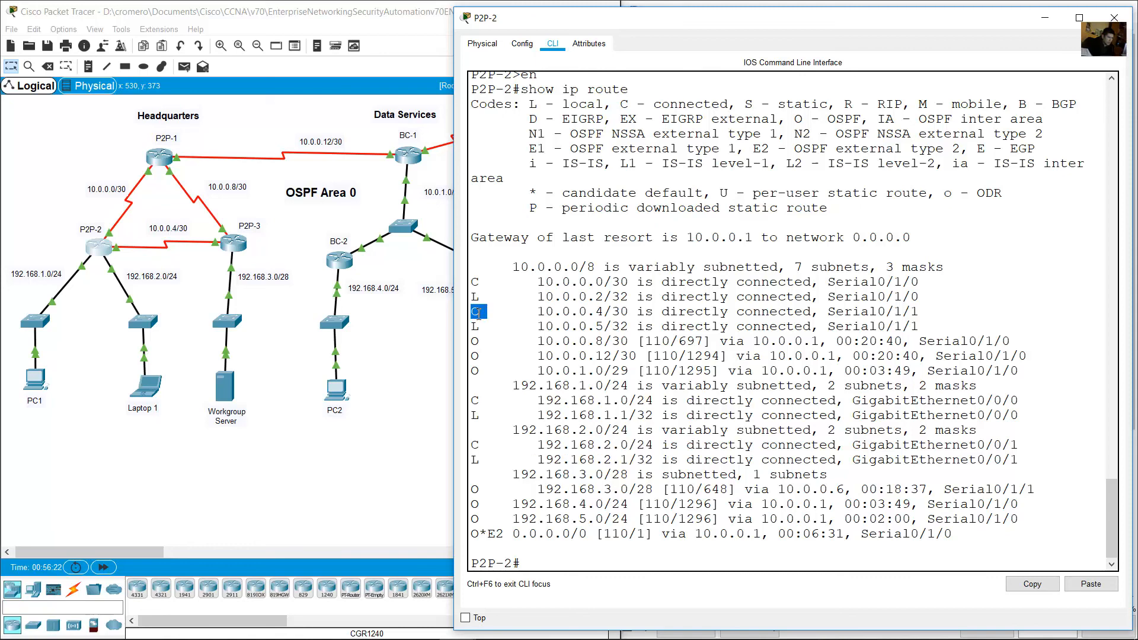
{"action": "left_click", "coordinate": [140, 214]}
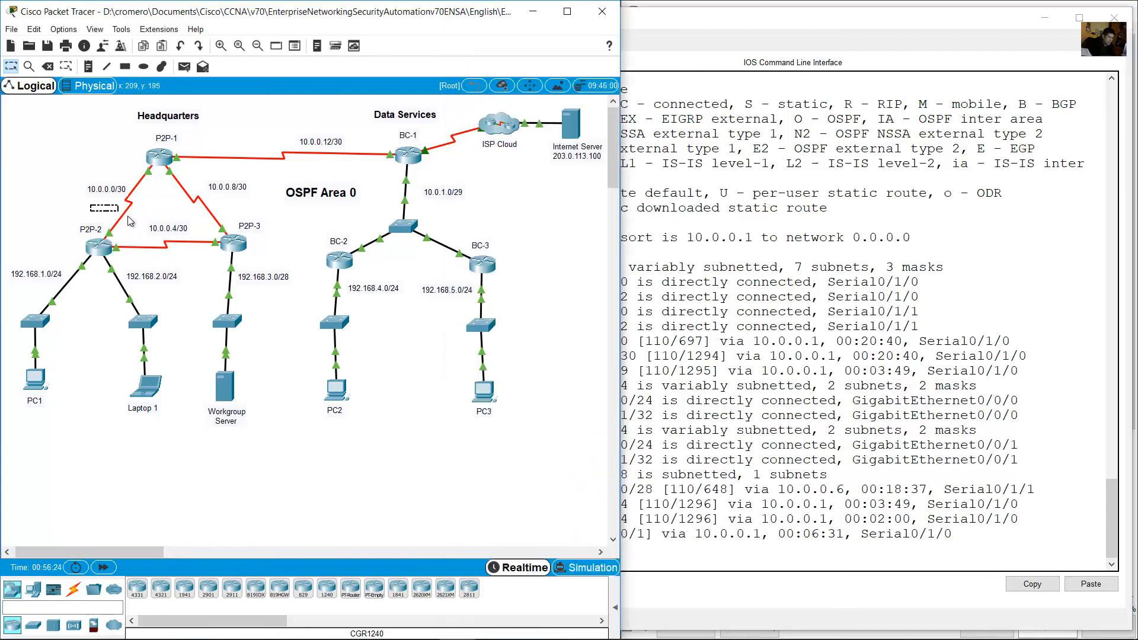
{"action": "left_click_drag", "start_coordinate": [180, 262], "coordinate": [132, 266]}
{"action": "left_click_drag", "start_coordinate": [61, 257], "coordinate": [78, 284]}
{"action": "left_click_drag", "start_coordinate": [162, 292], "coordinate": [124, 309]}
{"action": "left_click_drag", "start_coordinate": [705, 283], "coordinate": [713, 284]}
{"action": "left_click", "coordinate": [586, 367]}
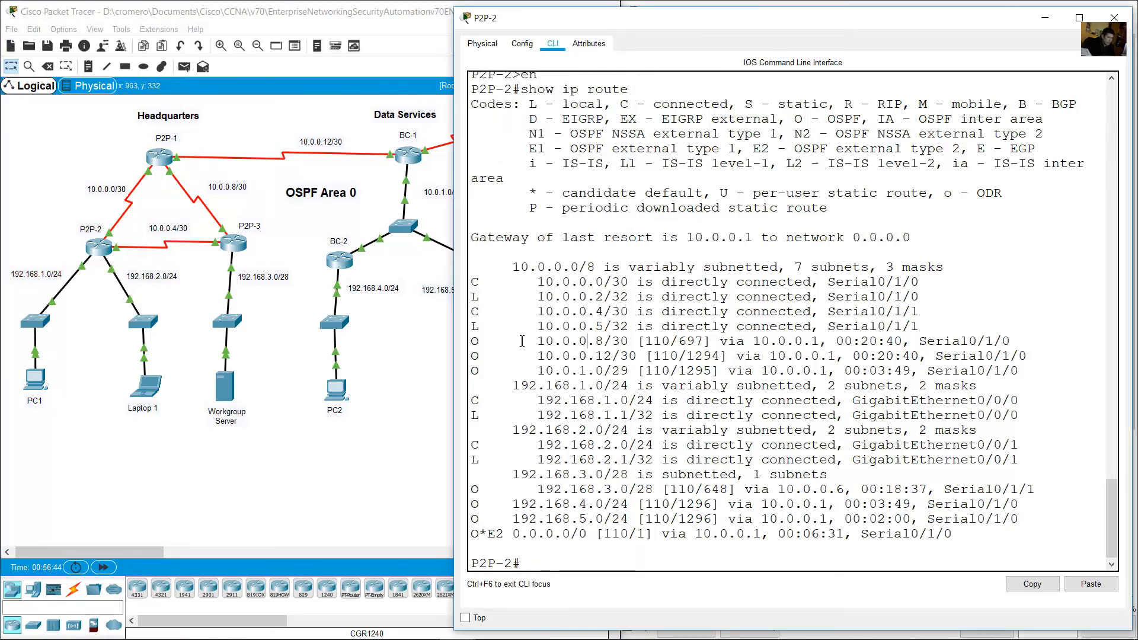
Step: Examine the OSPF-learned routes and the O*E2 default route in P2P-2's table, and locate the ISP Cloud and Internet Server in the topology
{"action": "left_click_drag", "start_coordinate": [472, 340], "coordinate": [603, 342]}
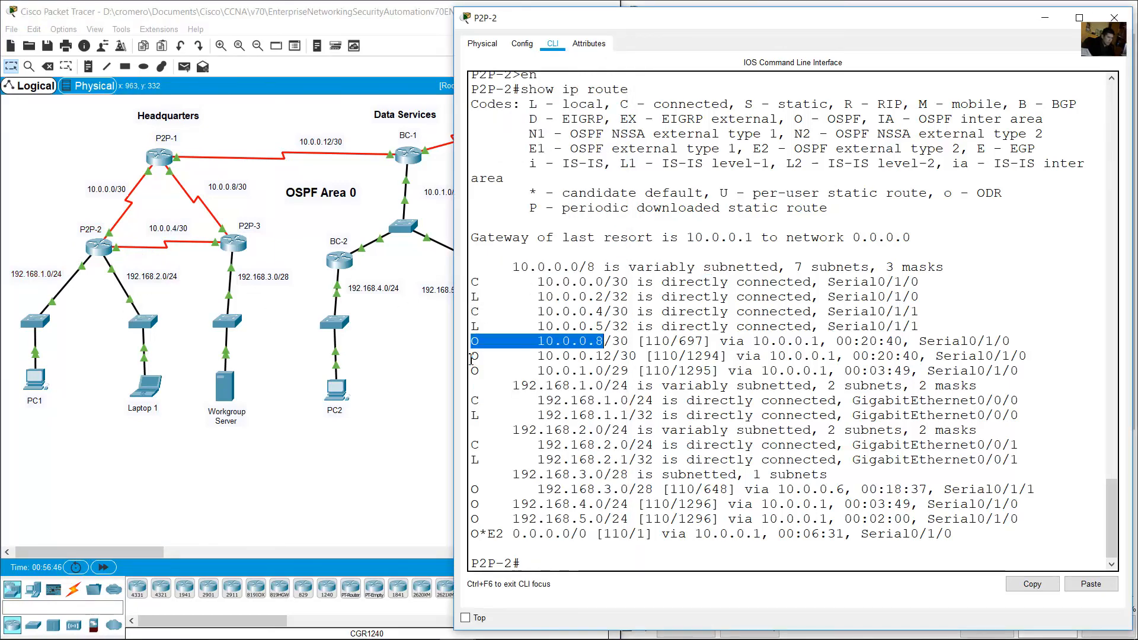
{"action": "left_click_drag", "start_coordinate": [472, 356], "coordinate": [595, 356]}
{"action": "left_click_drag", "start_coordinate": [474, 371], "coordinate": [587, 371]}
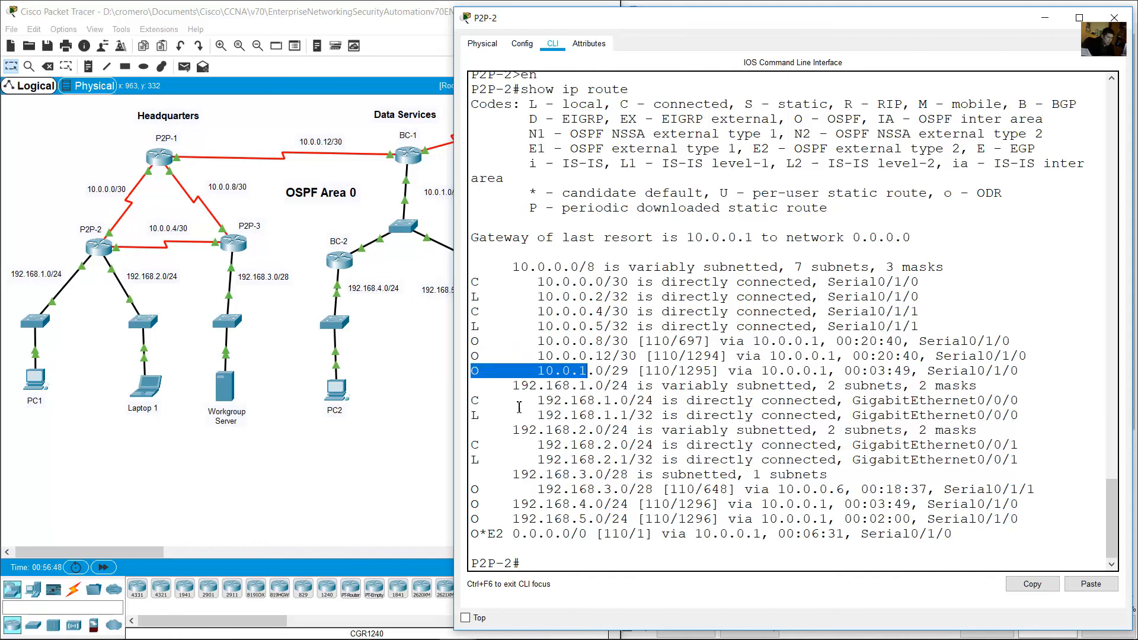
{"action": "left_click_drag", "start_coordinate": [472, 489], "coordinate": [603, 490]}
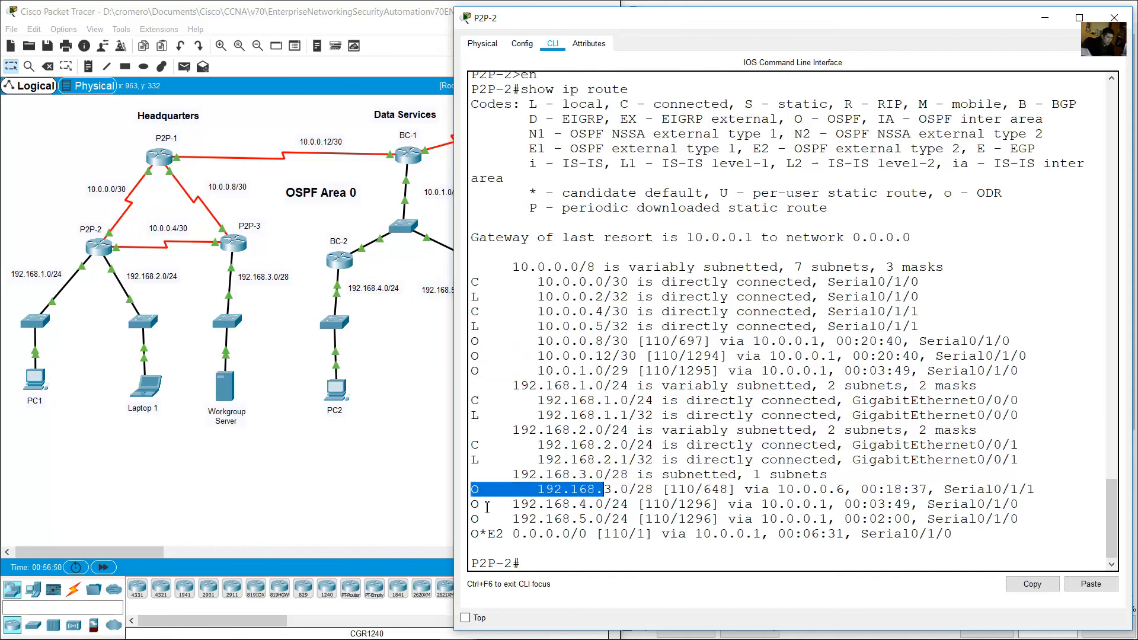
{"action": "left_click_drag", "start_coordinate": [473, 503], "coordinate": [545, 505]}
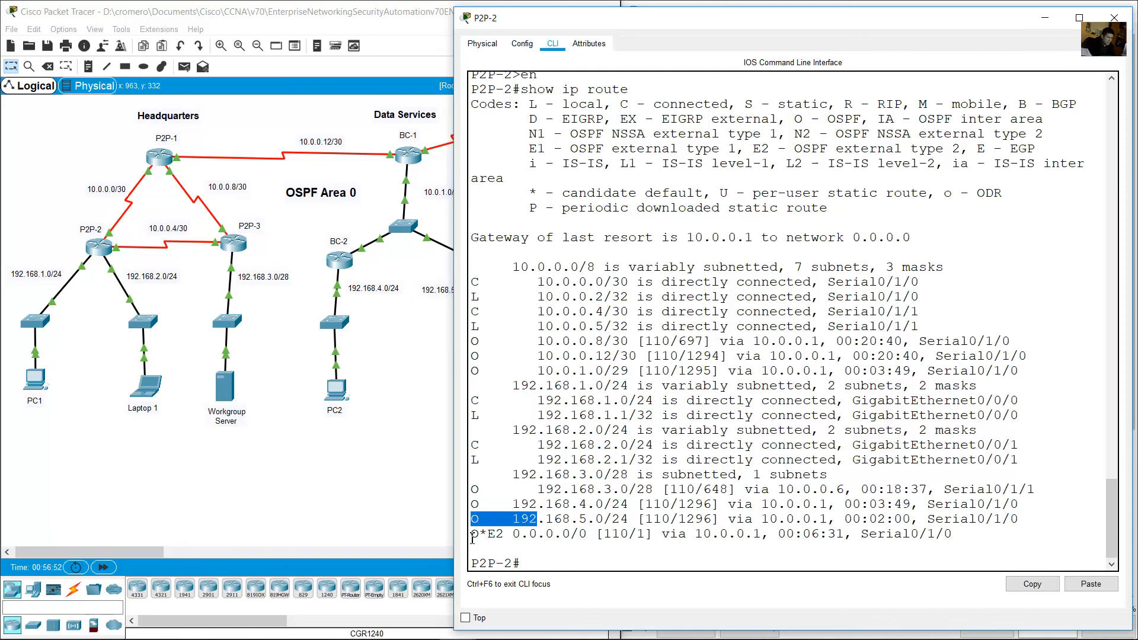
{"action": "left_click_drag", "start_coordinate": [472, 539], "coordinate": [606, 536]}
{"action": "left_click", "coordinate": [237, 255]}
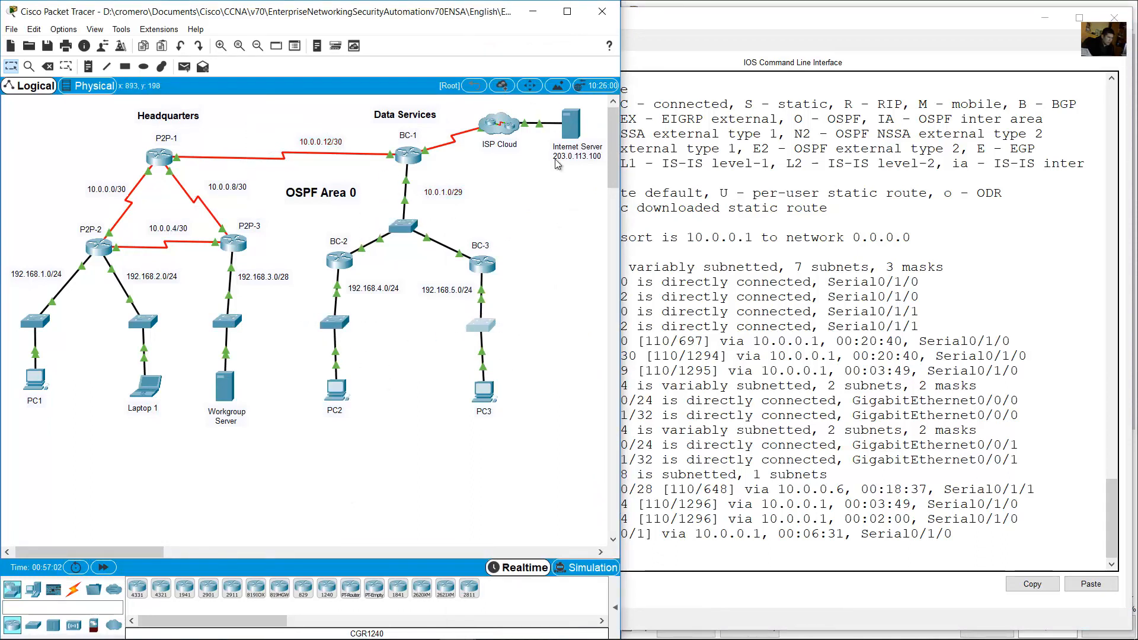
{"action": "left_click_drag", "start_coordinate": [581, 196], "coordinate": [482, 125]}
{"action": "left_click", "coordinate": [743, 371]}
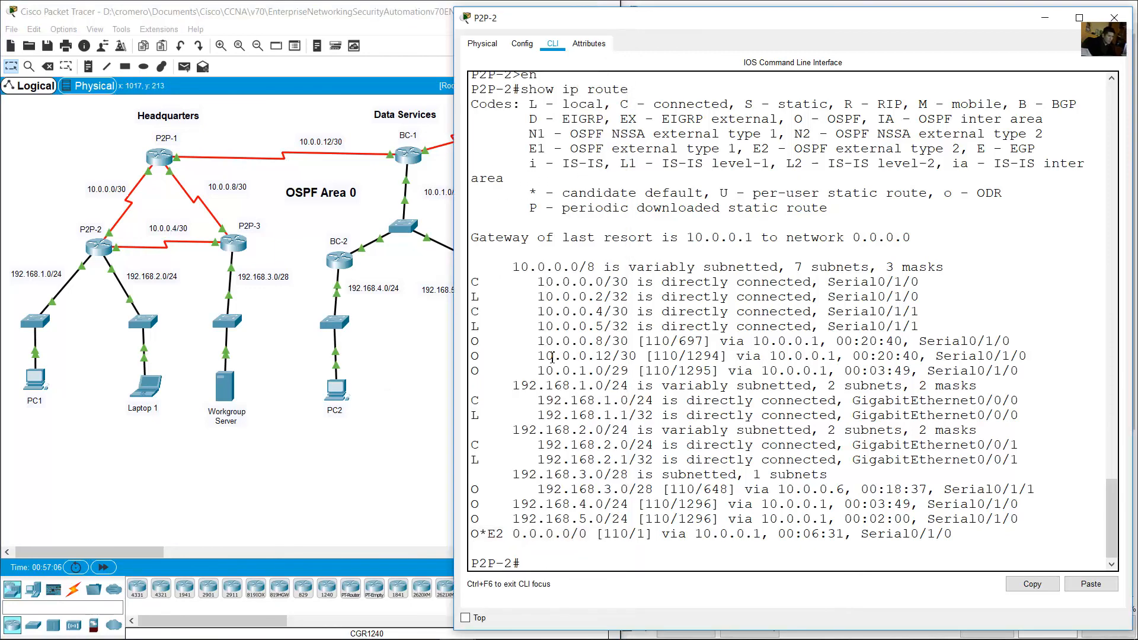
Step: Match the OSPF routes 10.0.0.8/30, 10.0.0.12/30 and 10.0.1.0/29 in P2P-2's routing table with their links in the topology
{"action": "left_click_drag", "start_coordinate": [477, 341], "coordinate": [599, 342]}
{"action": "left_click_drag", "start_coordinate": [255, 173], "coordinate": [175, 208]}
{"action": "left_click", "coordinate": [763, 386]}
{"action": "left_click_drag", "start_coordinate": [523, 357], "coordinate": [607, 356]}
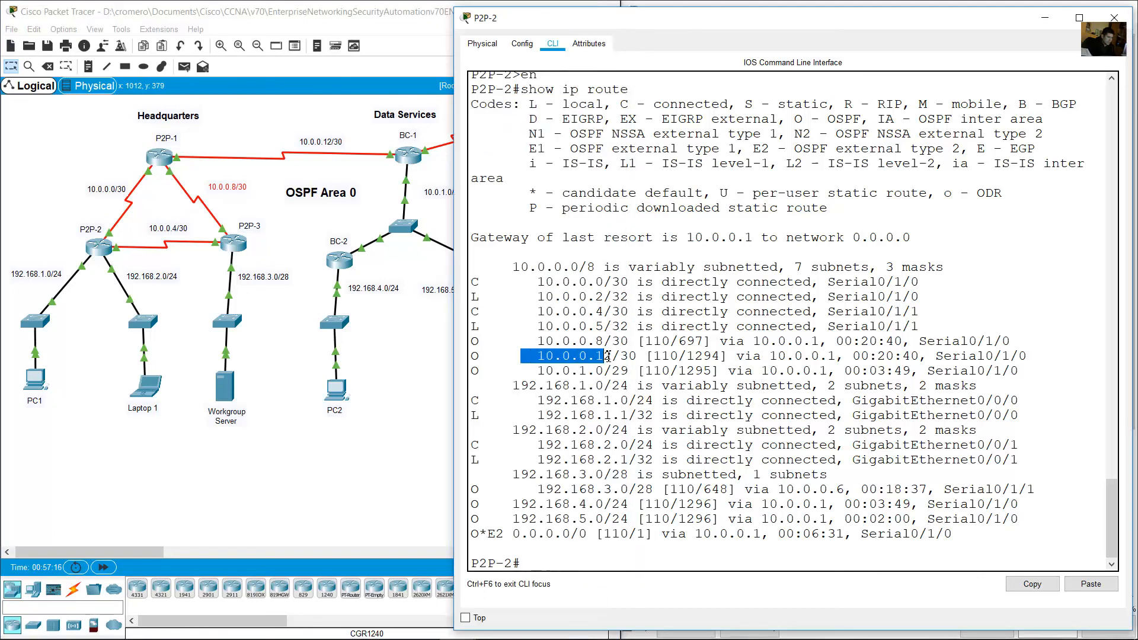
{"action": "left_click", "coordinate": [328, 170]}
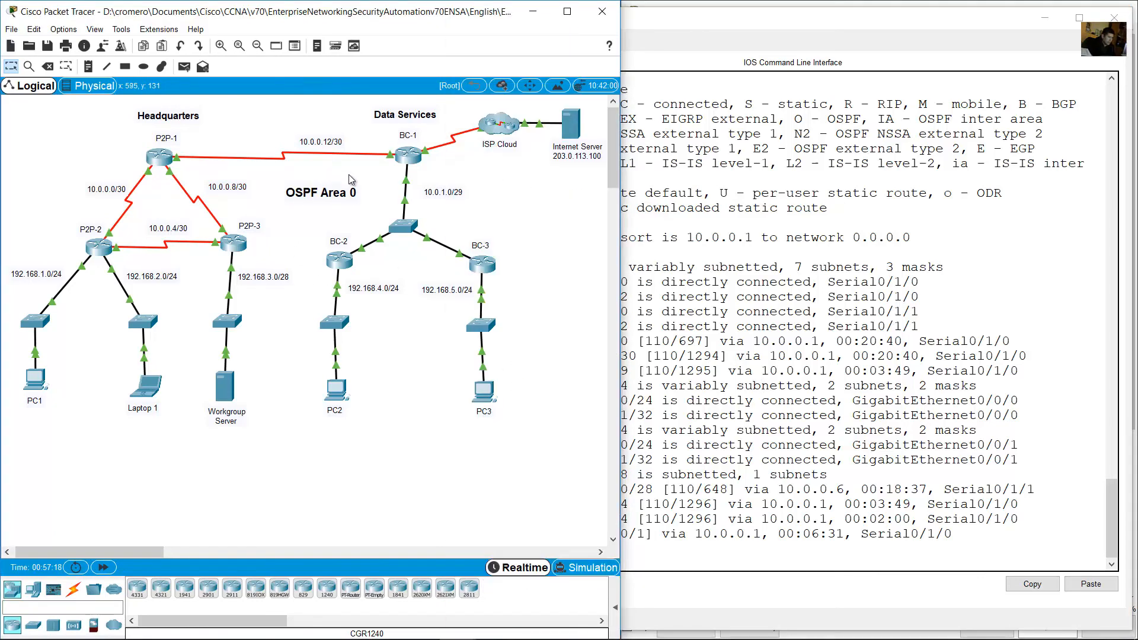
{"action": "left_click_drag", "start_coordinate": [350, 175], "coordinate": [267, 132]}
{"action": "left_click", "coordinate": [812, 400]}
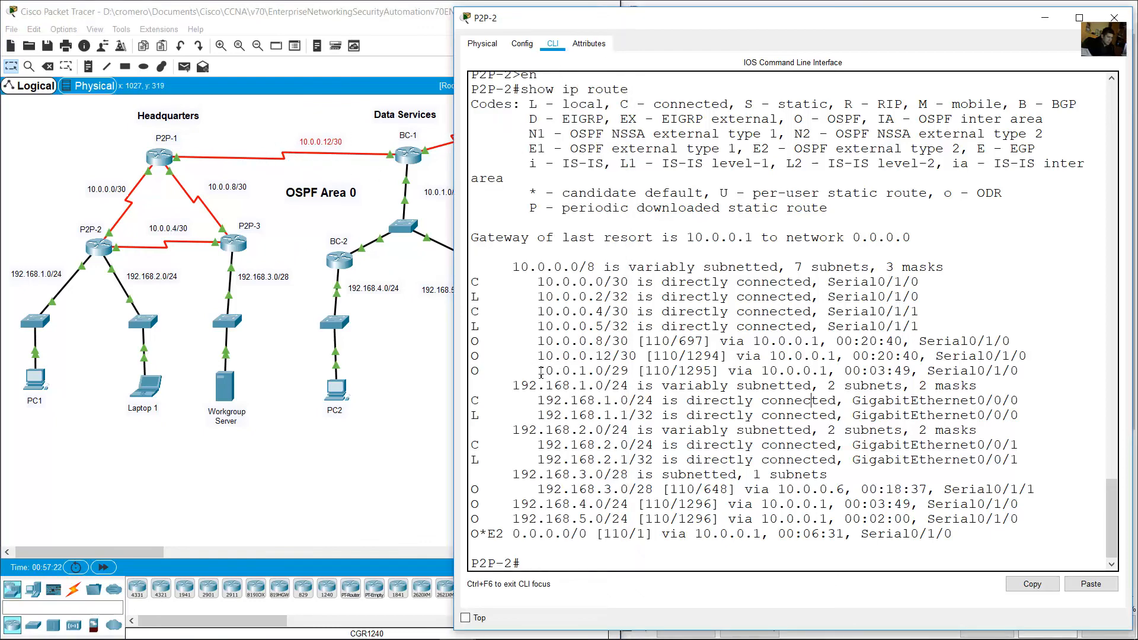
{"action": "left_click_drag", "start_coordinate": [540, 371], "coordinate": [611, 371]}
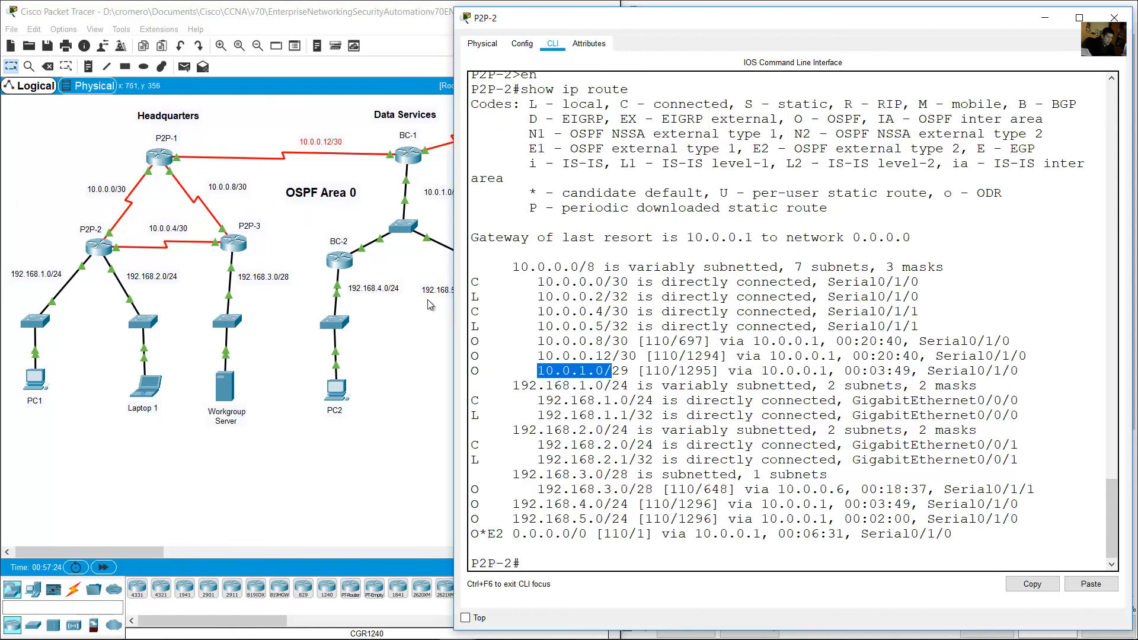
{"action": "left_click", "coordinate": [353, 232]}
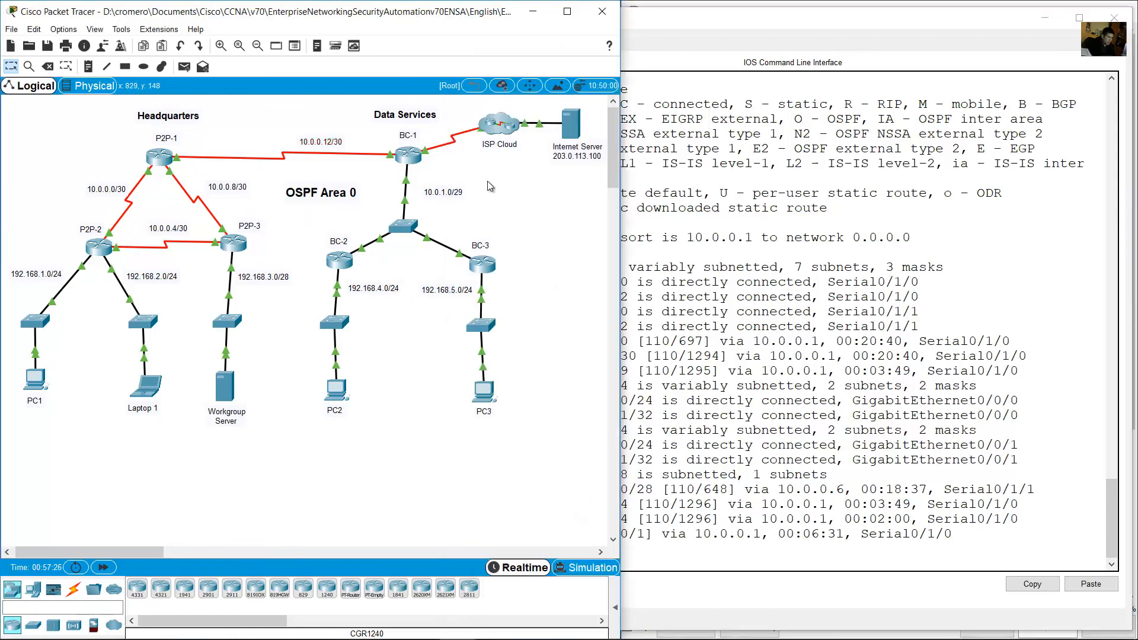
{"action": "left_click_drag", "start_coordinate": [488, 181], "coordinate": [392, 224]}
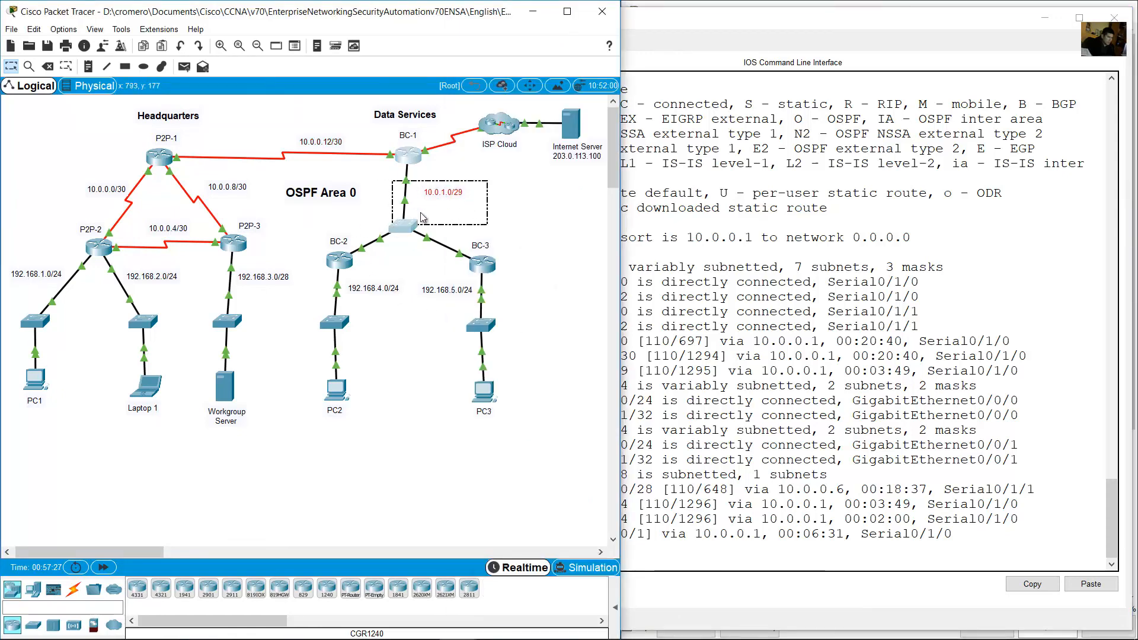
{"action": "left_click", "coordinate": [684, 327]}
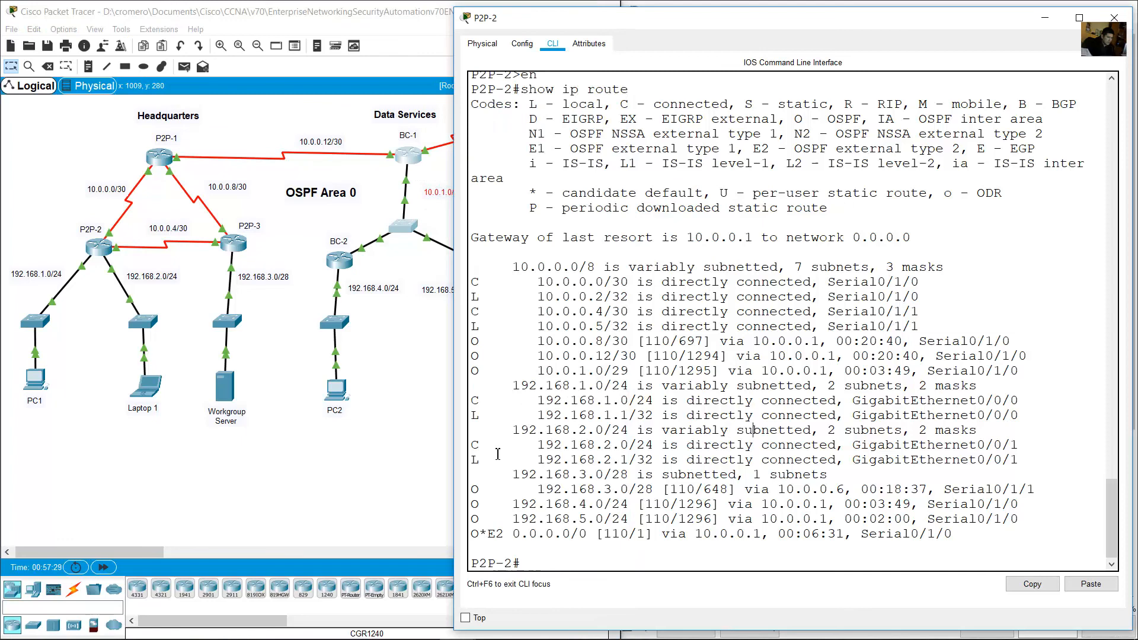
Step: Match the OSPF routes 192.168.3.0/28, 192.168.4.0/24 and 192.168.5.0/24 with the LANs of the Workgroup Server, PC2 and PC3
{"action": "left_click_drag", "start_coordinate": [528, 491], "coordinate": [614, 491]}
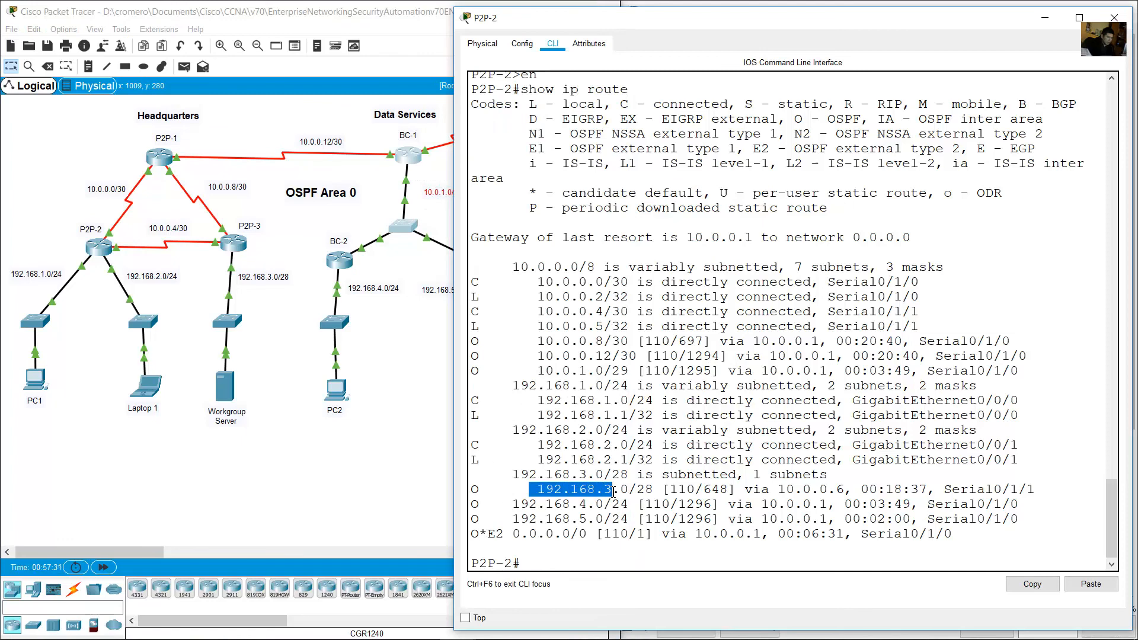
{"action": "left_click", "coordinate": [433, 374]}
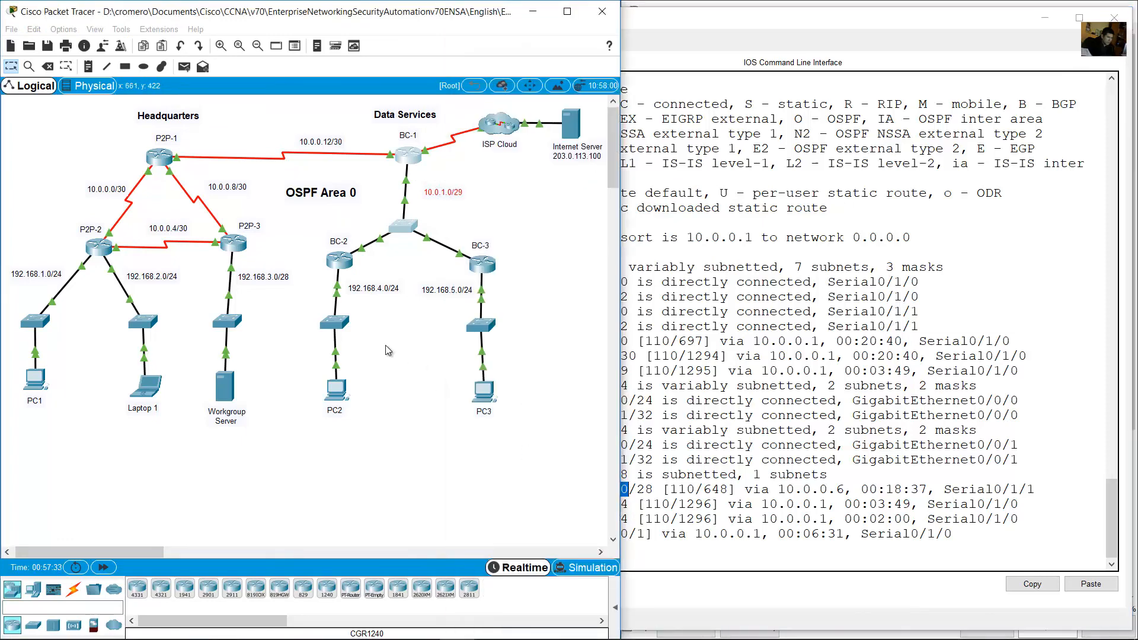
{"action": "left_click_drag", "start_coordinate": [266, 408], "coordinate": [218, 274]}
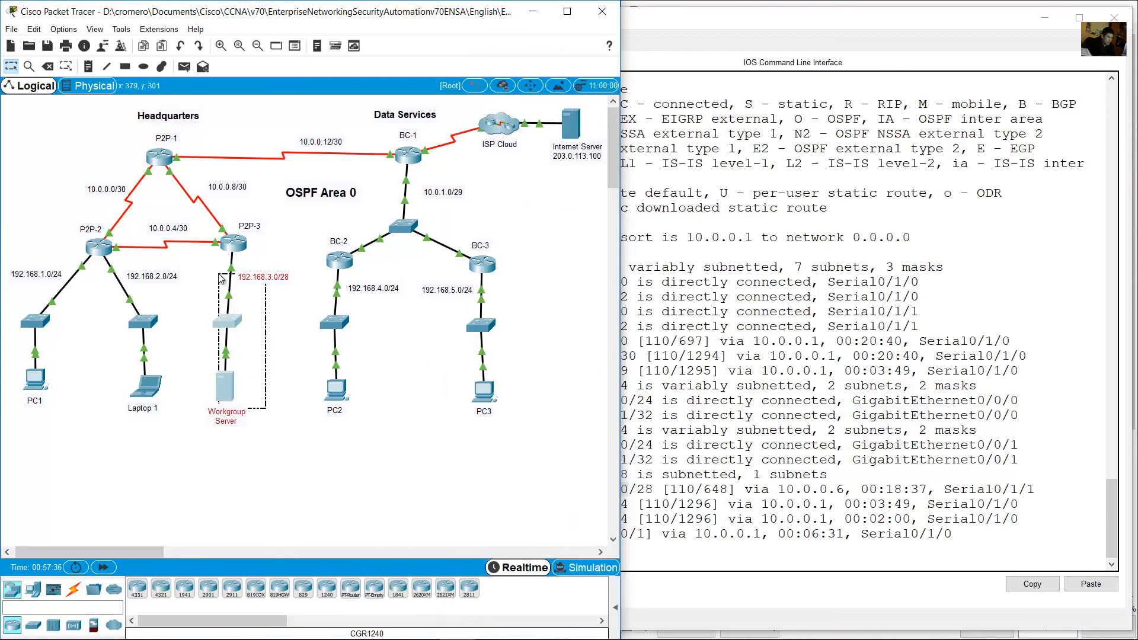
{"action": "left_click", "coordinate": [740, 502]}
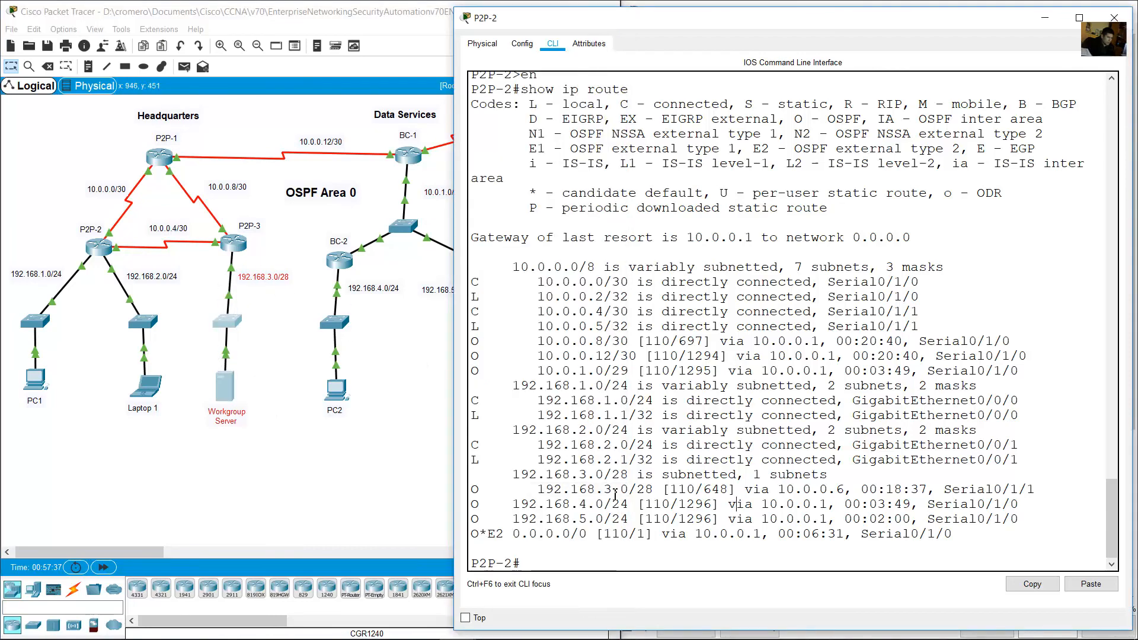
{"action": "left_click_drag", "start_coordinate": [473, 505], "coordinate": [611, 505]}
{"action": "left_click", "coordinate": [385, 432]}
{"action": "left_click_drag", "start_coordinate": [385, 474], "coordinate": [320, 278]}
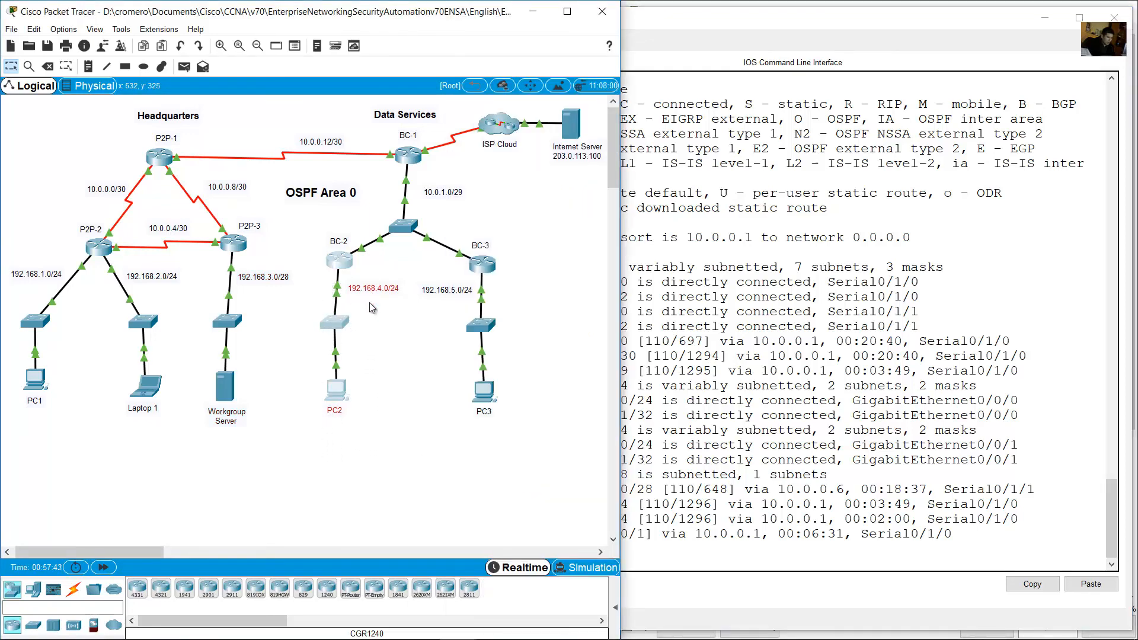
{"action": "left_click", "coordinate": [863, 520]}
{"action": "left_click_drag", "start_coordinate": [513, 519], "coordinate": [591, 520]}
{"action": "left_click", "coordinate": [389, 453]}
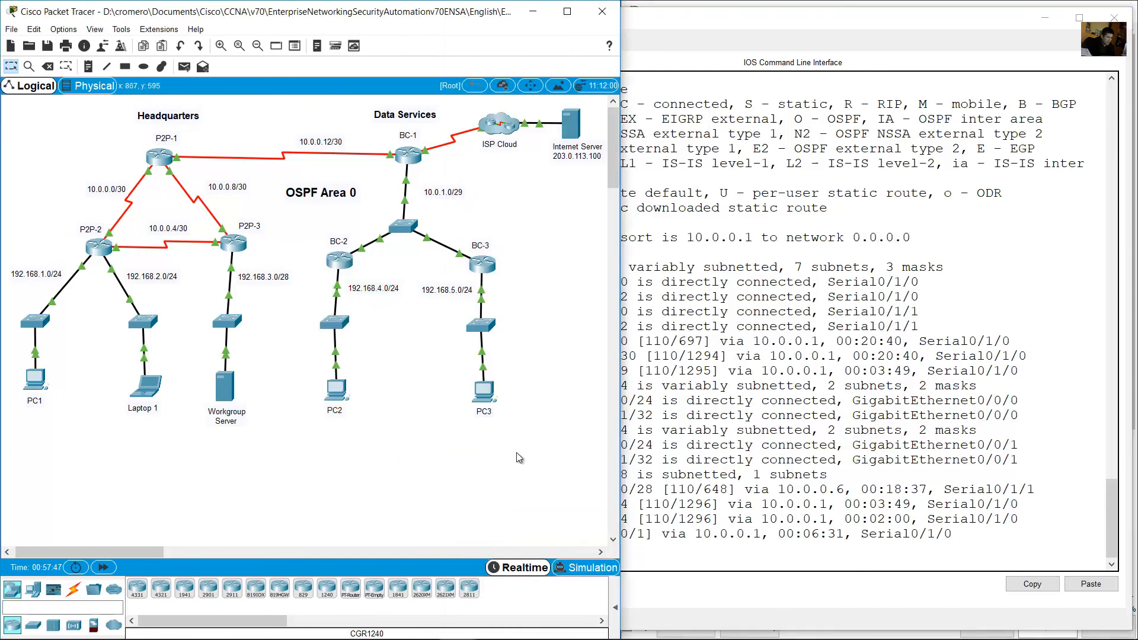
{"action": "left_click_drag", "start_coordinate": [534, 461], "coordinate": [424, 270]}
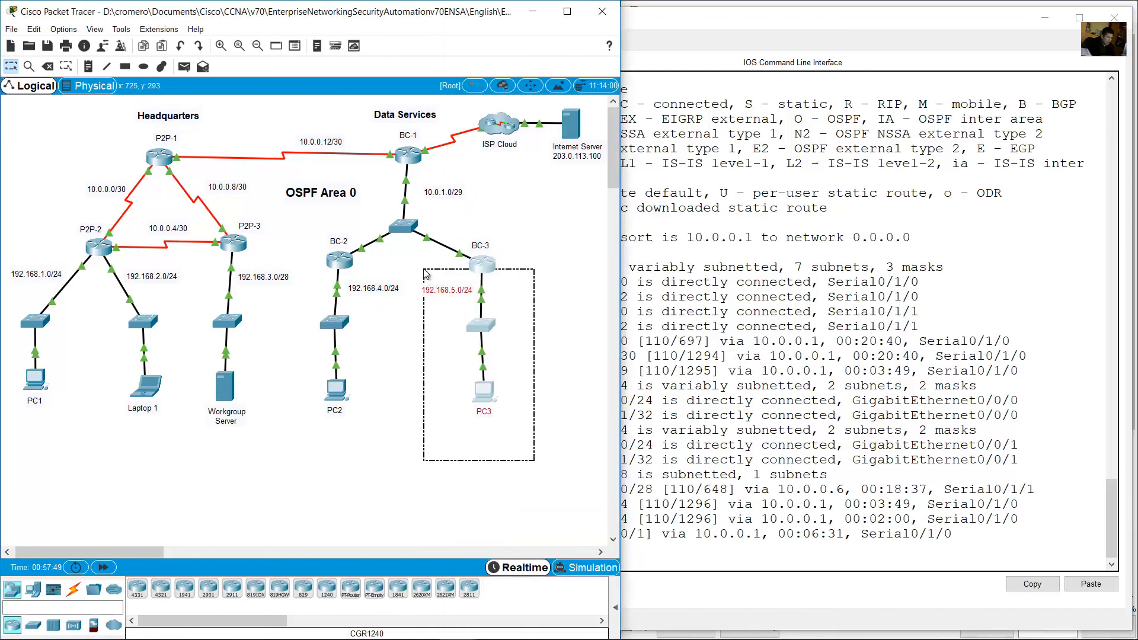
{"action": "left_click", "coordinate": [832, 487]}
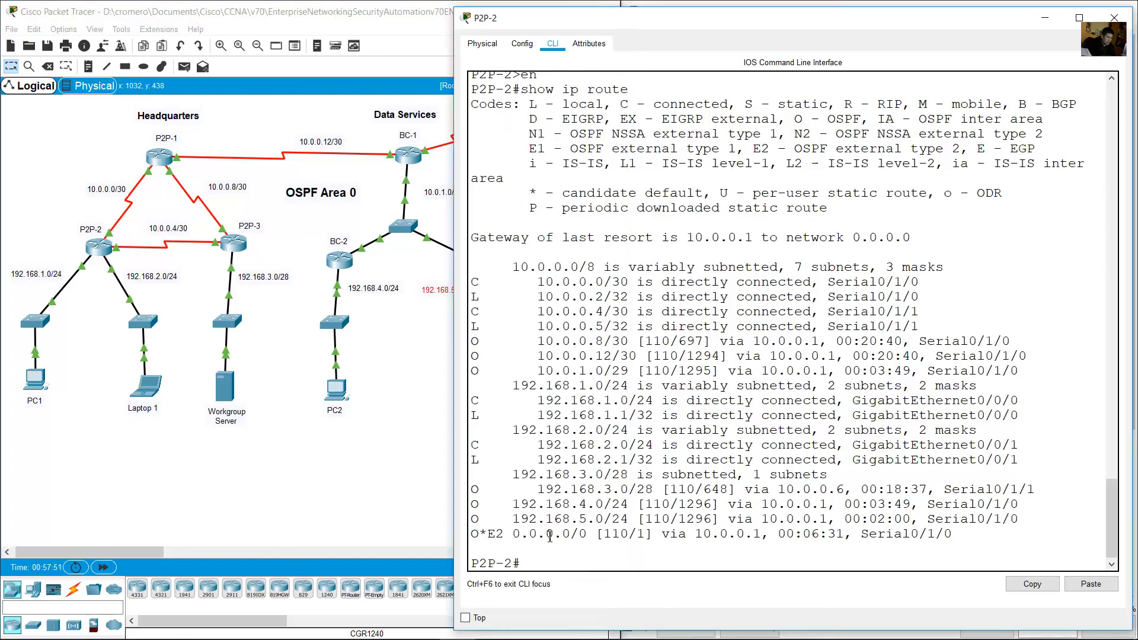
Step: Examine the O*E2 default route 0.0.0.0/0 and trace it in the topology through BC-1 to the Internet Server
{"action": "left_click_drag", "start_coordinate": [517, 534], "coordinate": [581, 534]}
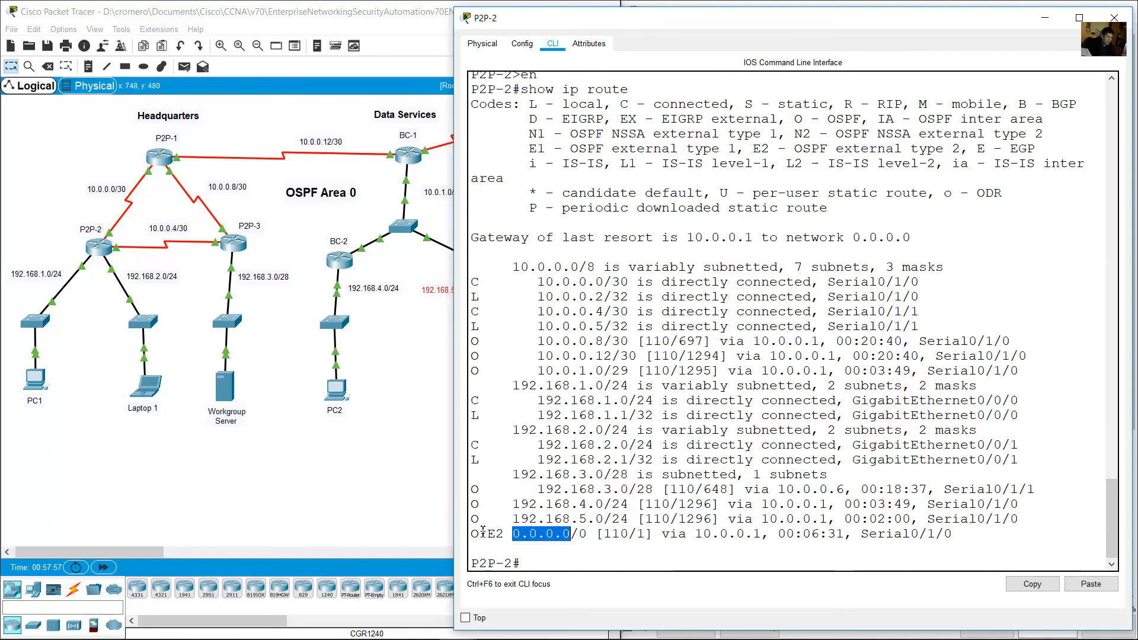
{"action": "left_click_drag", "start_coordinate": [473, 533], "coordinate": [505, 534]}
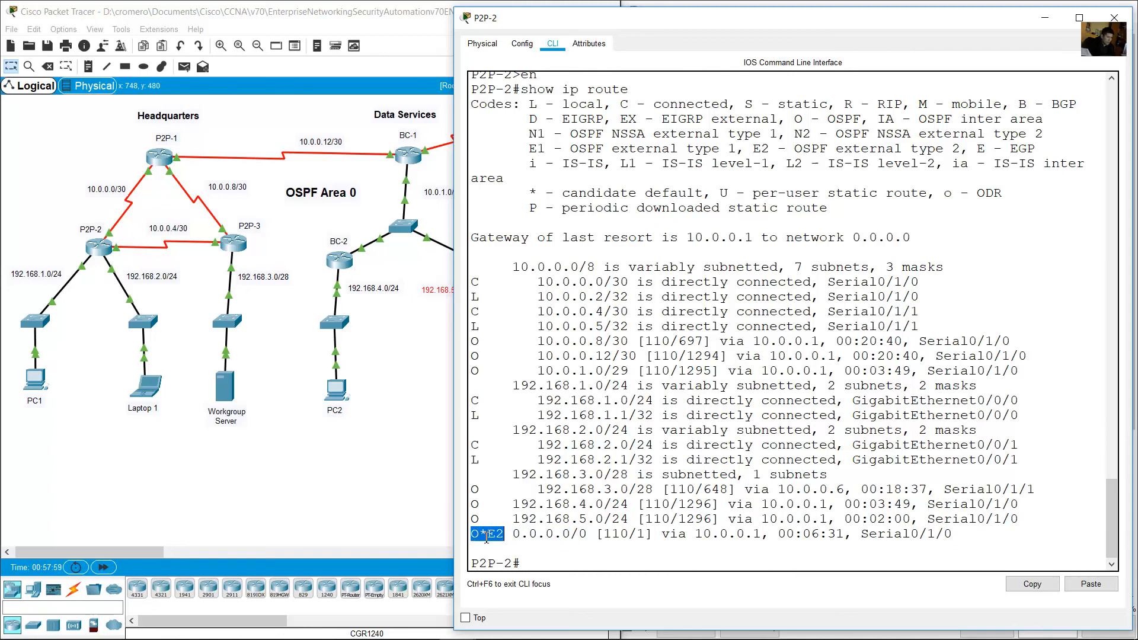
{"action": "left_click", "coordinate": [400, 344]}
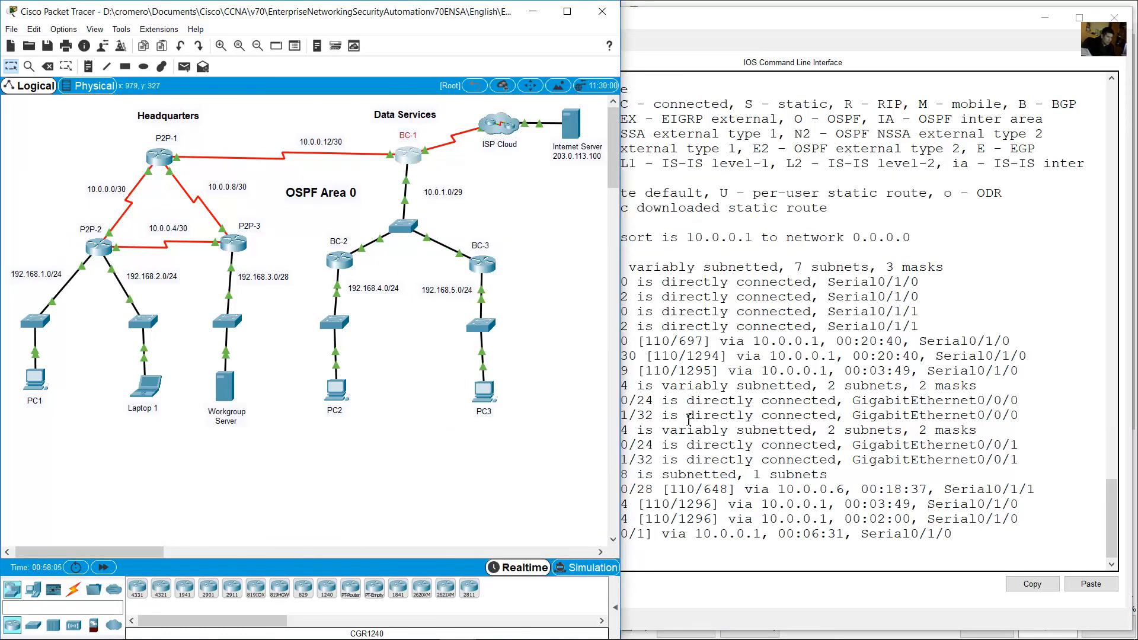
{"action": "left_click", "coordinate": [658, 492]}
{"action": "left_click_drag", "start_coordinate": [489, 538], "coordinate": [587, 534]}
{"action": "left_click", "coordinate": [435, 352]}
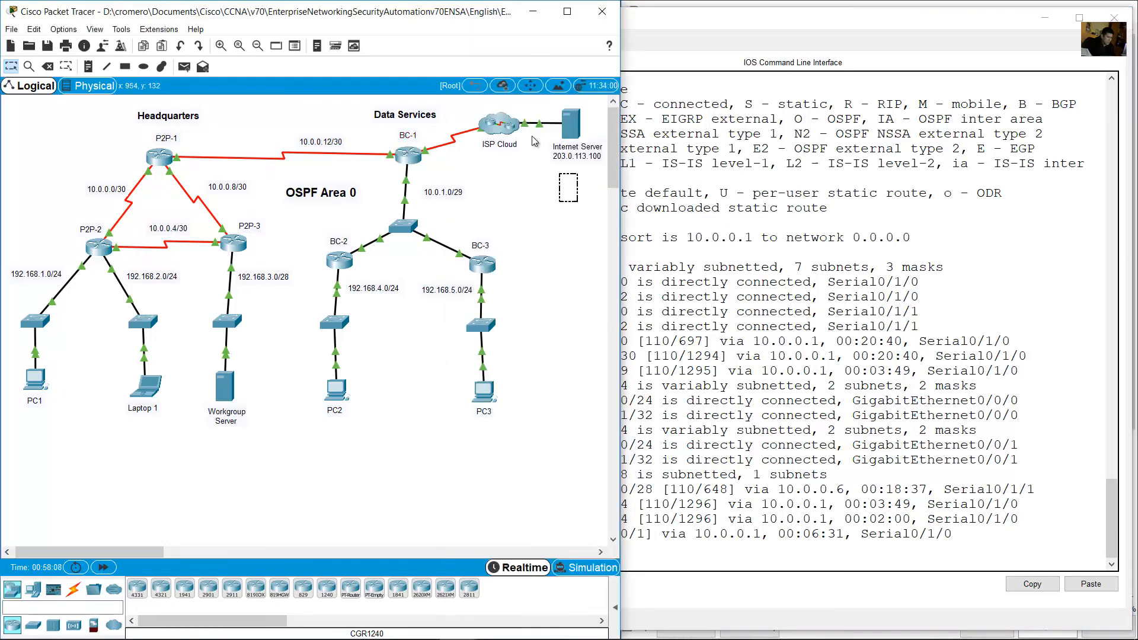
{"action": "left_click", "coordinate": [753, 471]}
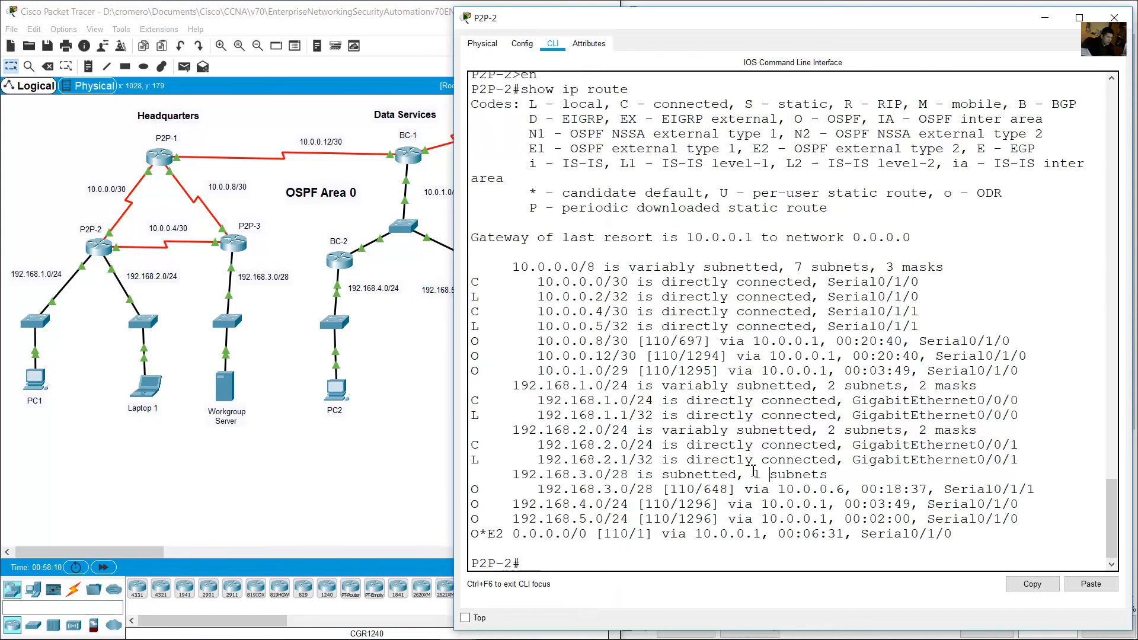
Step: Review the OSPF Area 0 routers in the topology, and minimize P2P-2's window to return to the activity instructions
{"action": "left_click", "coordinate": [318, 474]}
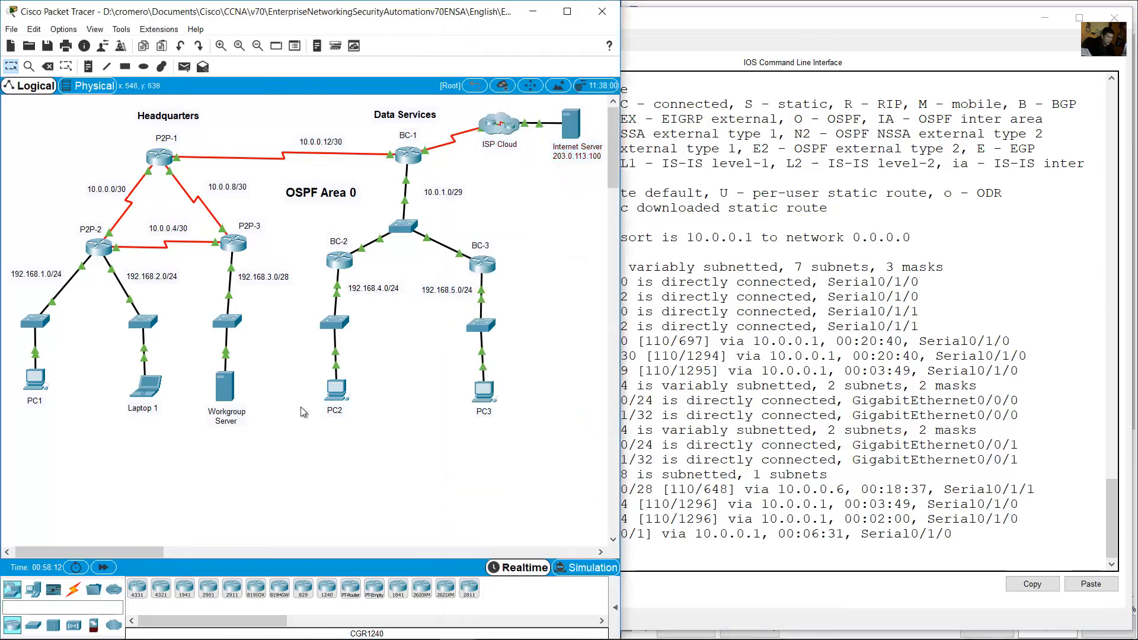
{"action": "left_click", "coordinate": [772, 384]}
{"action": "left_click", "coordinate": [380, 391]}
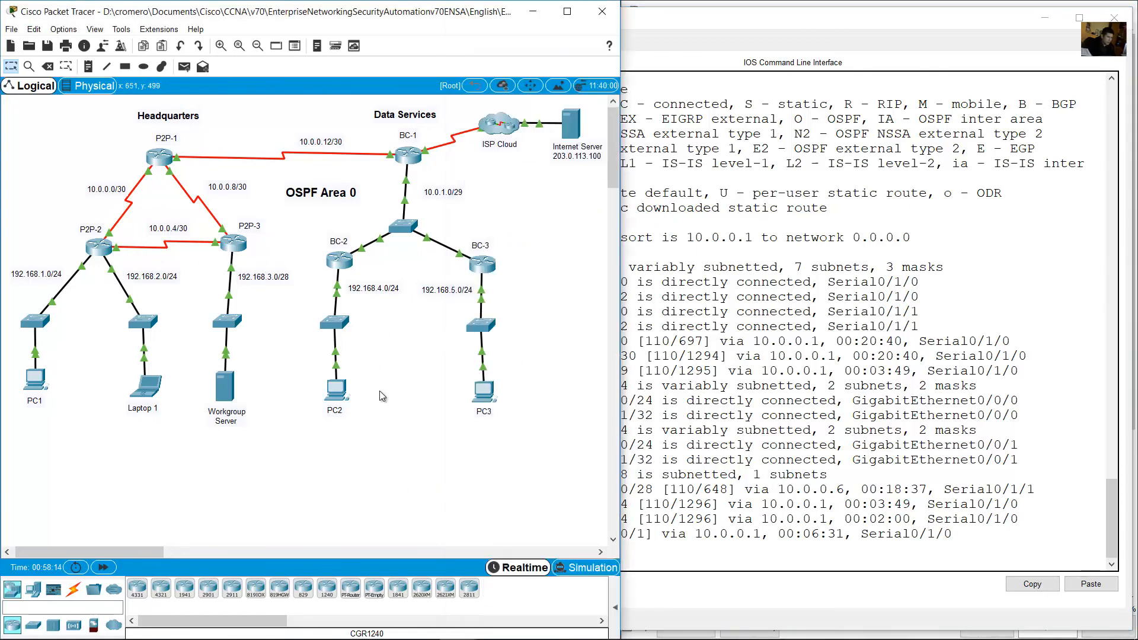
{"action": "left_click_drag", "start_coordinate": [544, 313], "coordinate": [186, 166]}
{"action": "left_click", "coordinate": [588, 294]}
{"action": "left_click", "coordinate": [940, 362]}
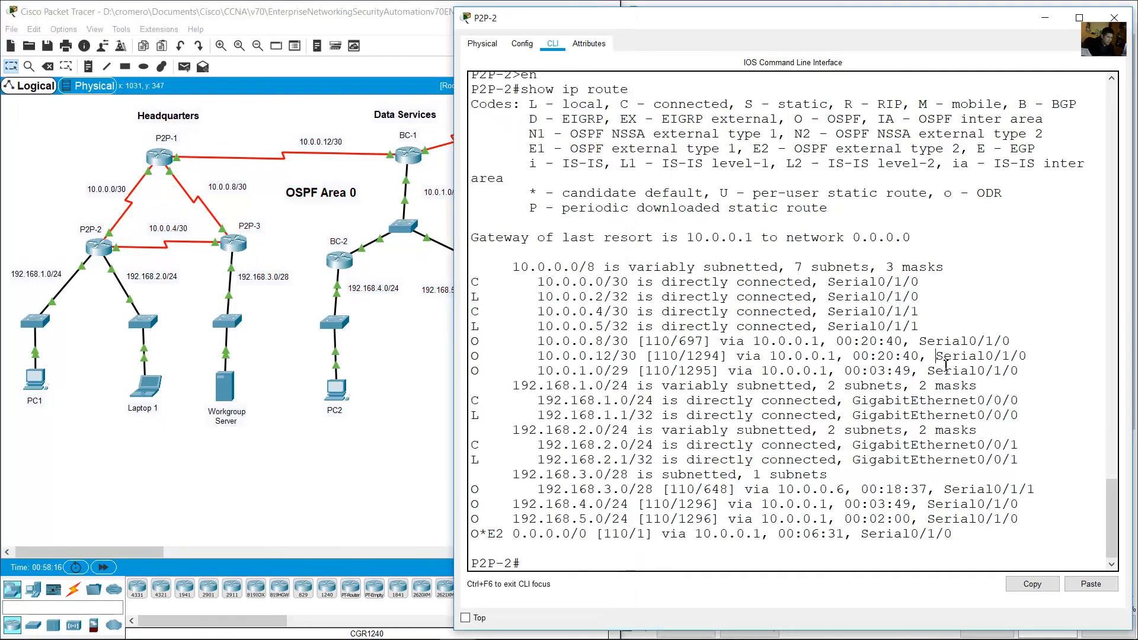
{"action": "left_click", "coordinate": [1043, 27]}
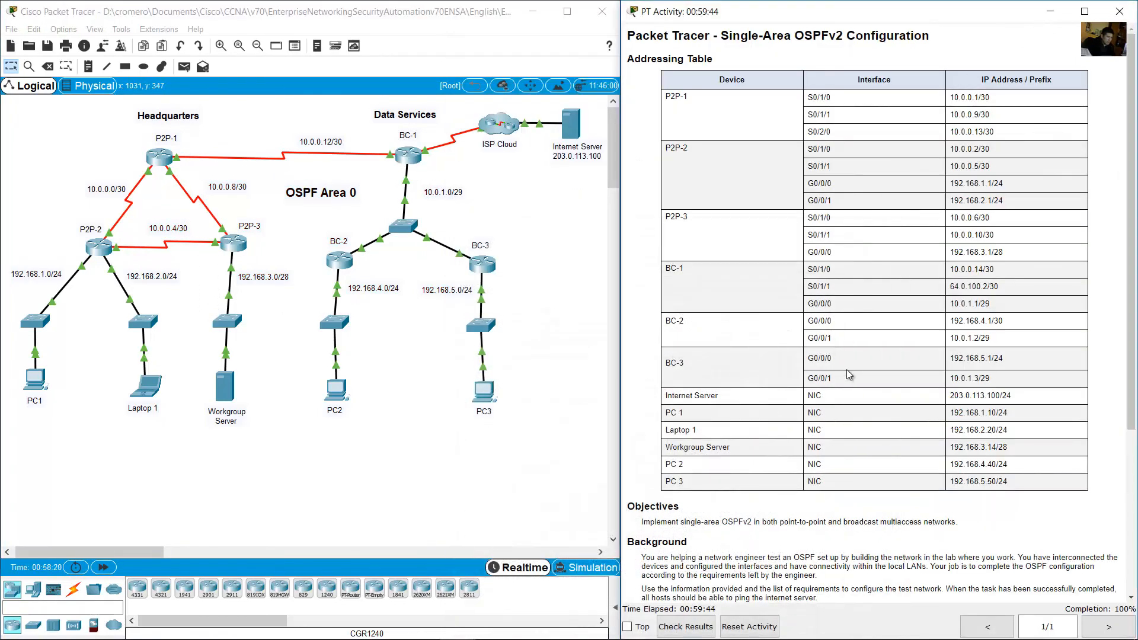